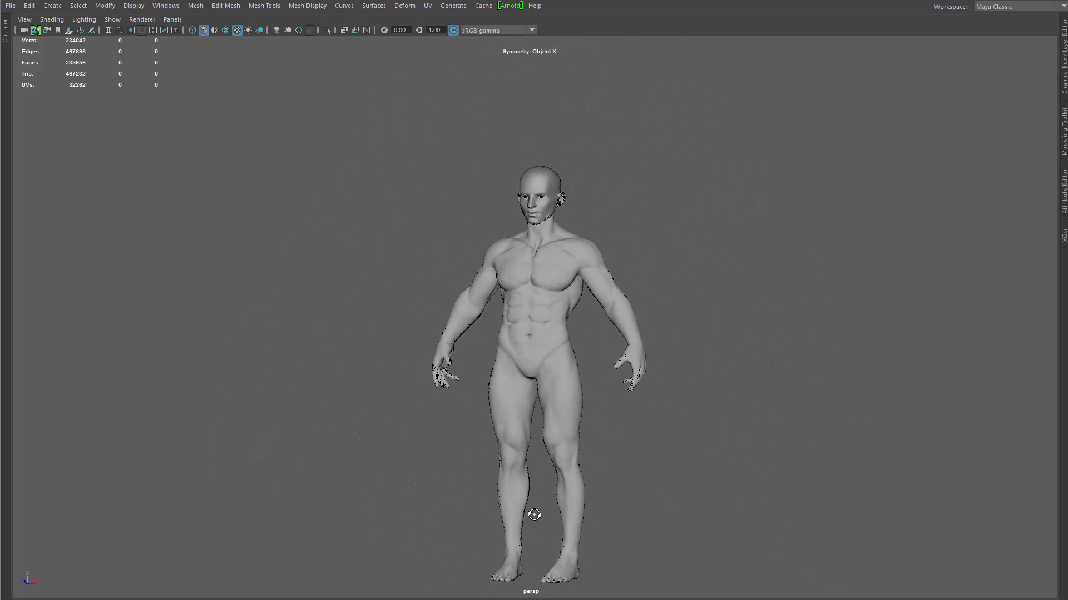
Step: Make the dense sculpted body mesh the live surface for retopology
scroll(544, 511, "up", 10)
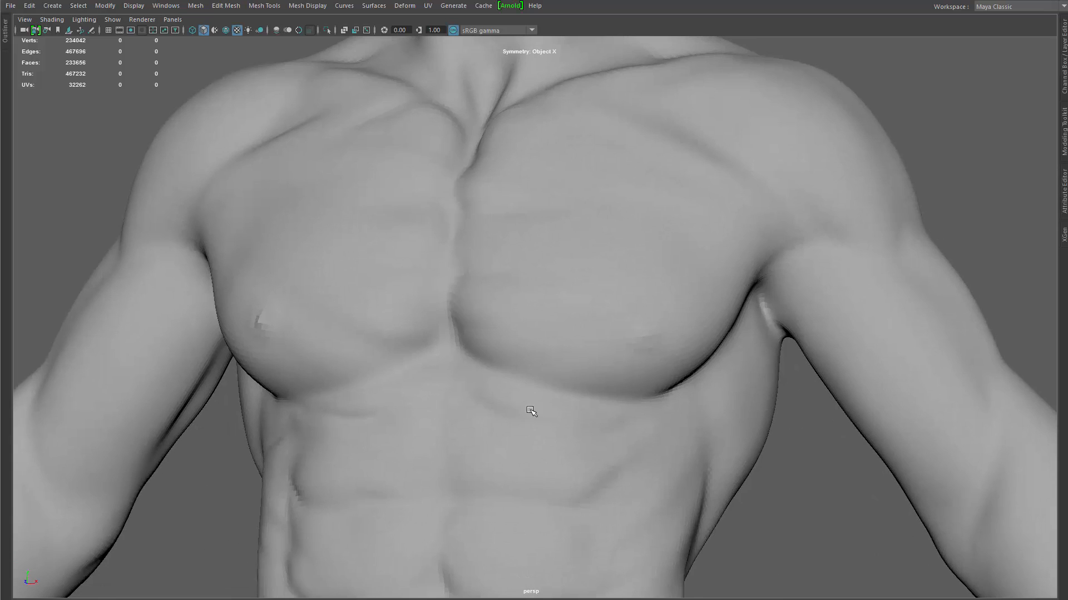
left_click_drag(531, 411, 475, 353, "alt")
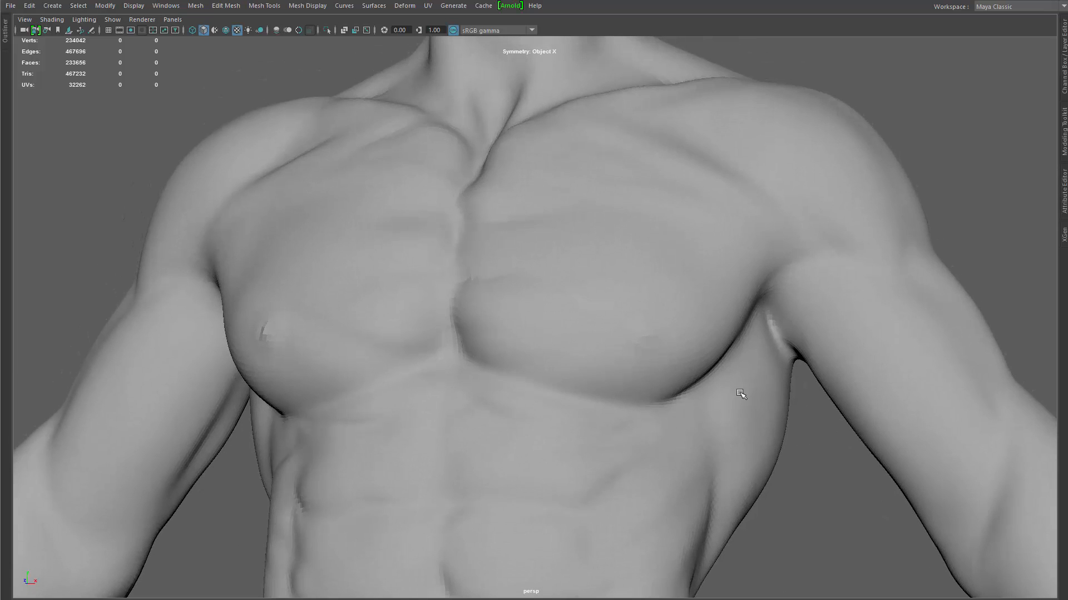
middle_click_drag(714, 393, 767, 501, "alt")
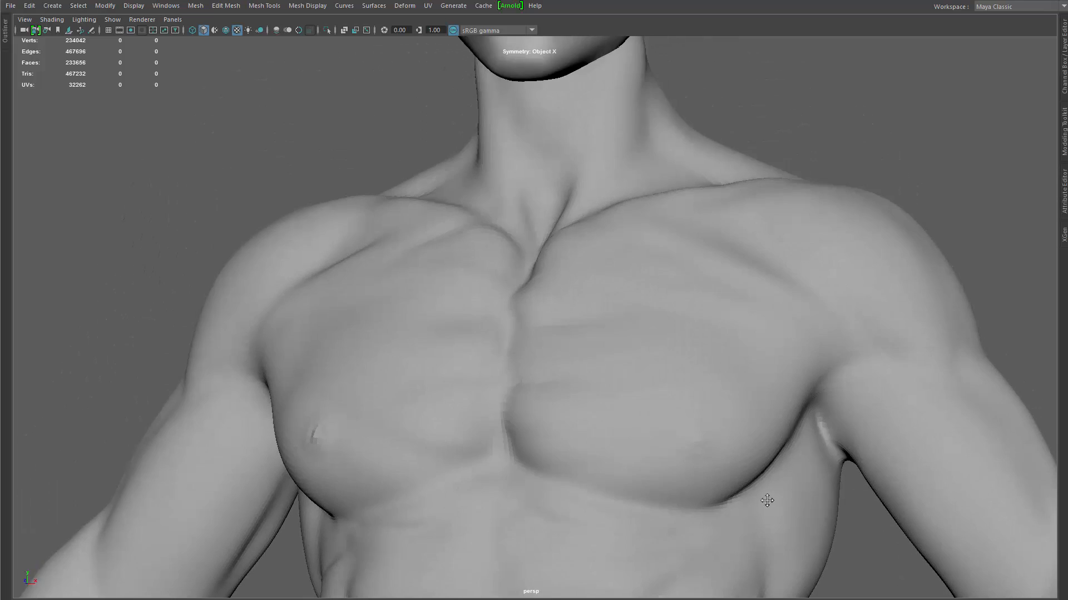
right_click_drag(767, 500, 619, 400, "alt")
left_click_drag(619, 401, 417, 300, "alt")
middle_click_drag(417, 301, 489, 336, "alt")
left_click_drag(488, 336, 528, 351, "alt")
left_click_drag(690, 246, 561, 459)
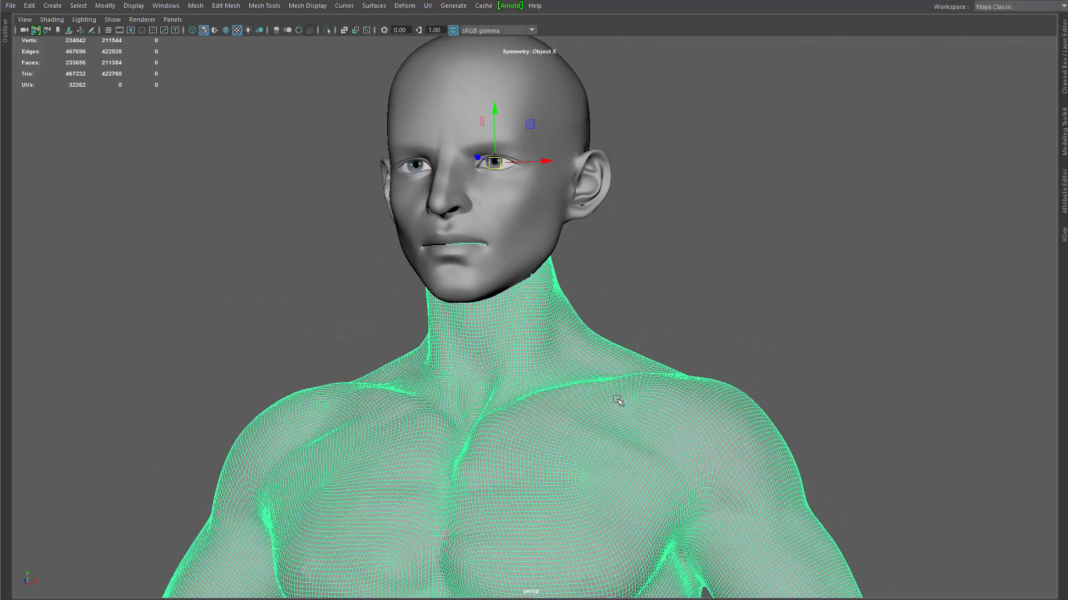
key("ctrl+space")
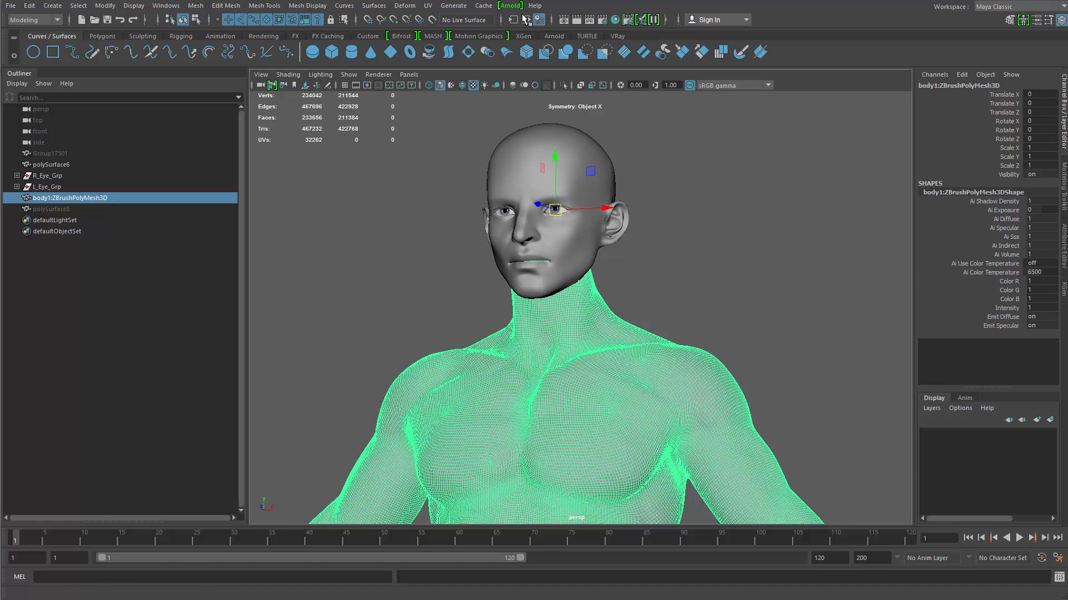
left_click(432, 19)
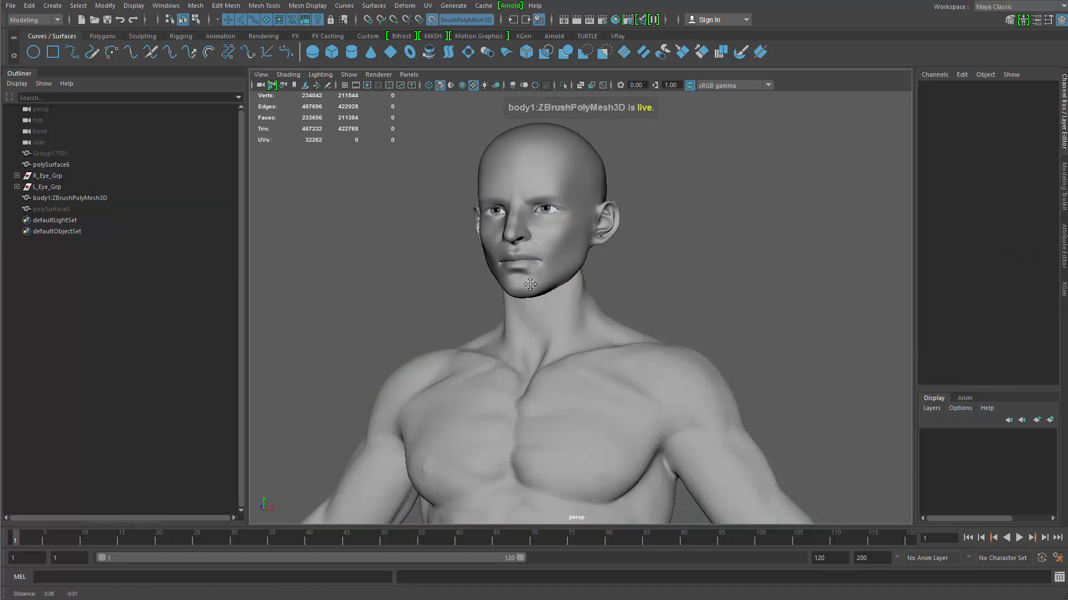
left_click_drag(529, 284, 580, 511, "alt")
key("ctrl+space")
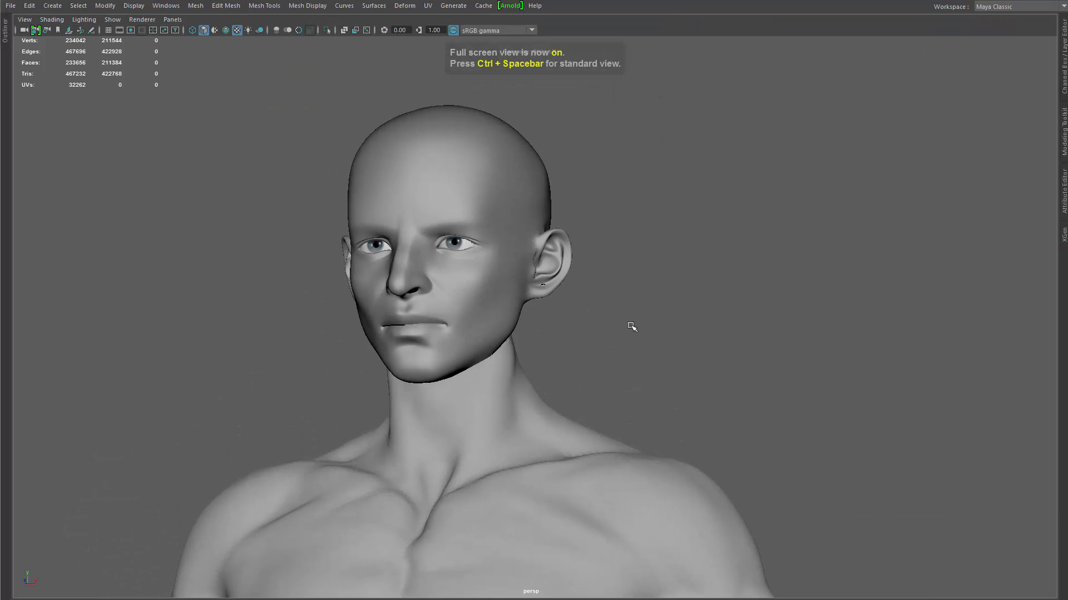
Step: Start Quad Draw and display the wireframe over the shaded meshes
right_click_drag(627, 281, 618, 406, "shift")
left_click_drag(596, 407, 584, 421, "alt")
middle_click_drag(583, 421, 620, 361, "alt")
right_click_drag(620, 362, 307, 70, "alt")
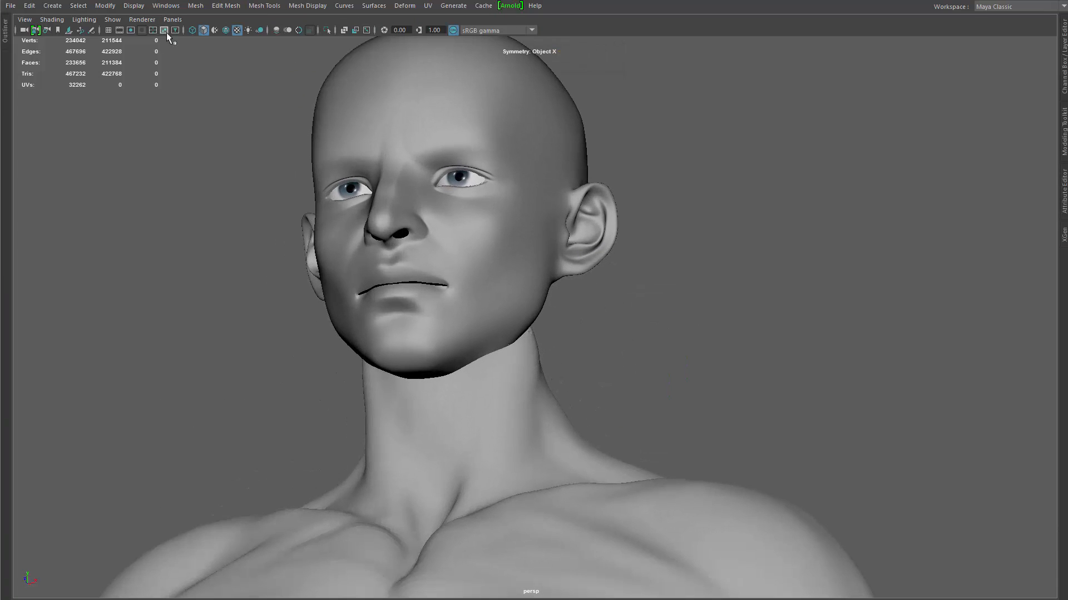
left_click(226, 31)
left_click_drag(476, 315, 489, 245, "alt")
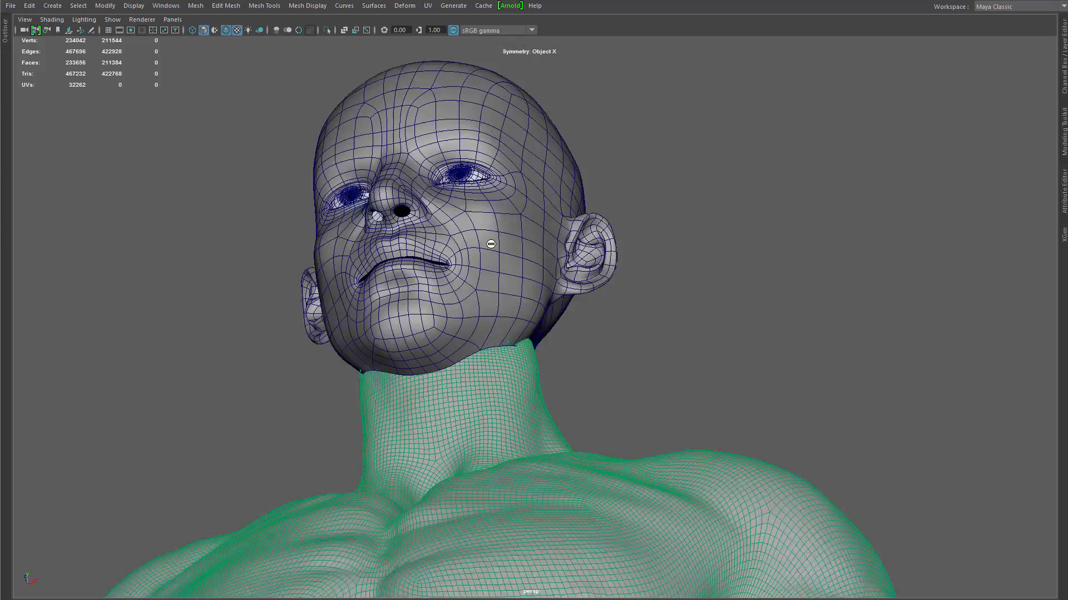
Step: Draw a symmetric row of four quads on the neck just beneath the chin and even out its vertices
mouse_move(489, 245)
right_mouse_down("alt")
mouse_move(364, 295)
mouse_move(547, 405)
right_mouse_up("alt")
scroll(526, 357, "up", 3)
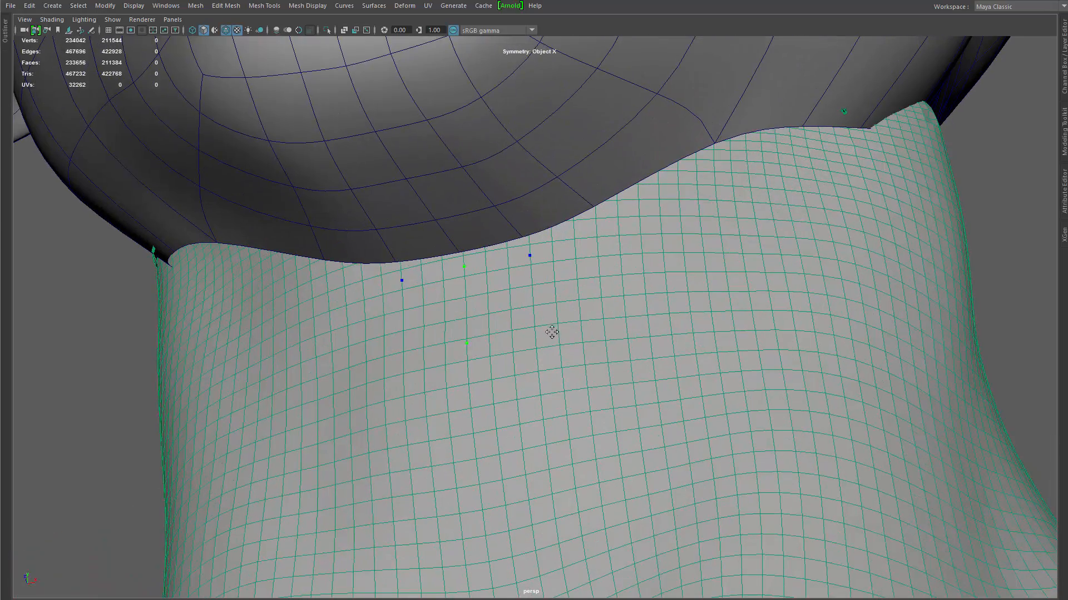
left_click(495, 301, "shift")
left_click(603, 225)
left_click(634, 294)
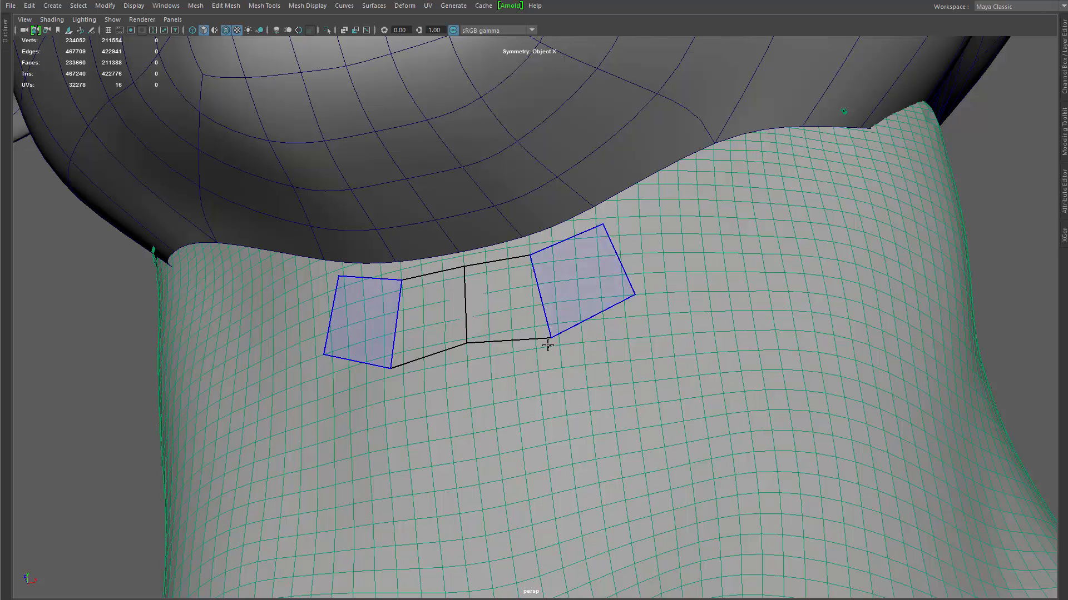
left_click_drag(530, 258, 532, 251)
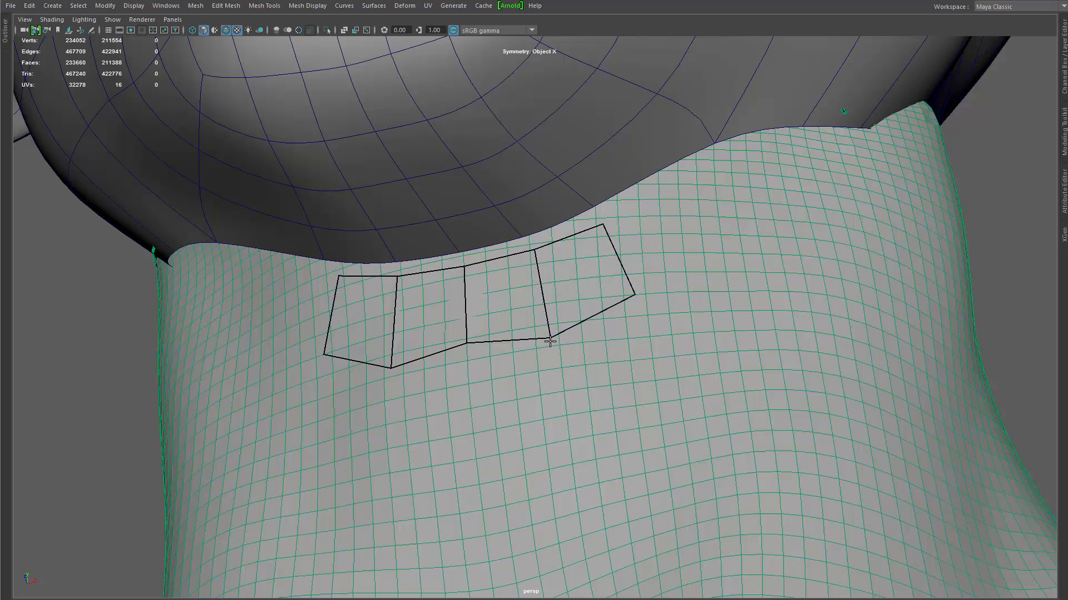
left_click_drag(551, 335, 547, 321, "shift")
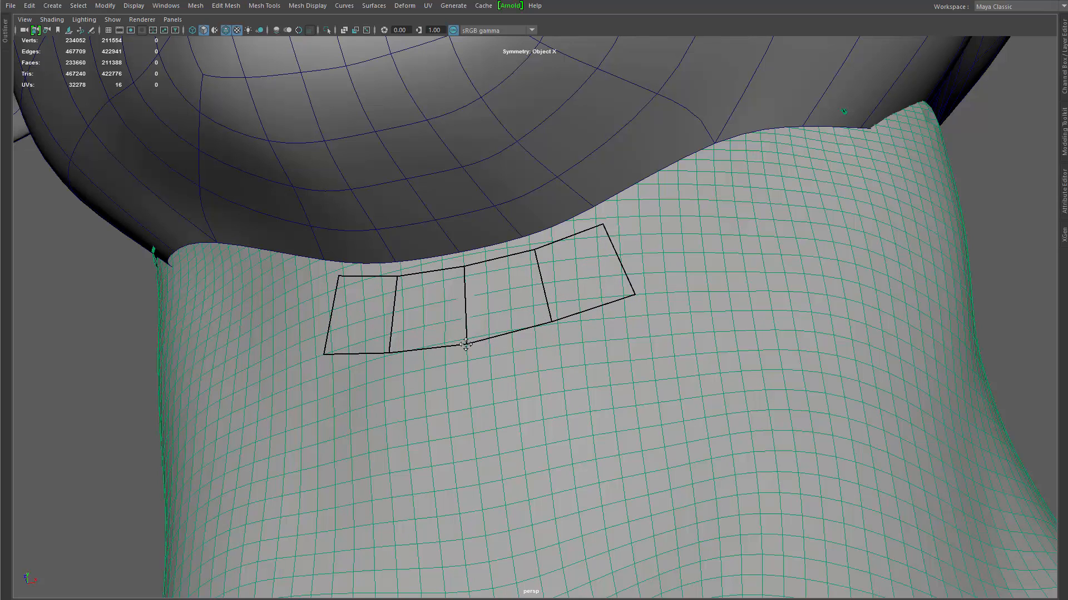
Step: Extend the quad strip from under the chin along the jawline with two more quads per side
right_click_drag(506, 353, 290, 269, "alt")
left_click_drag(291, 269, 305, 324, "alt")
right_click_drag(305, 324, 483, 429, "alt")
left_click_drag(483, 430, 408, 313, "alt")
left_click(409, 313)
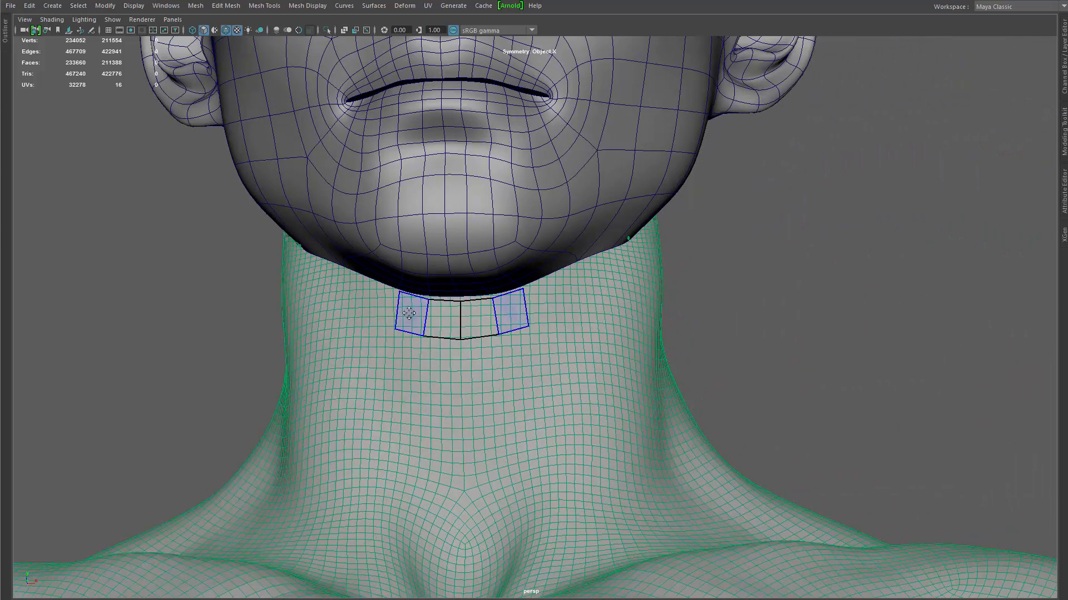
right_click_drag(481, 369, 489, 573)
left_click_drag(478, 508, 483, 389, "alt")
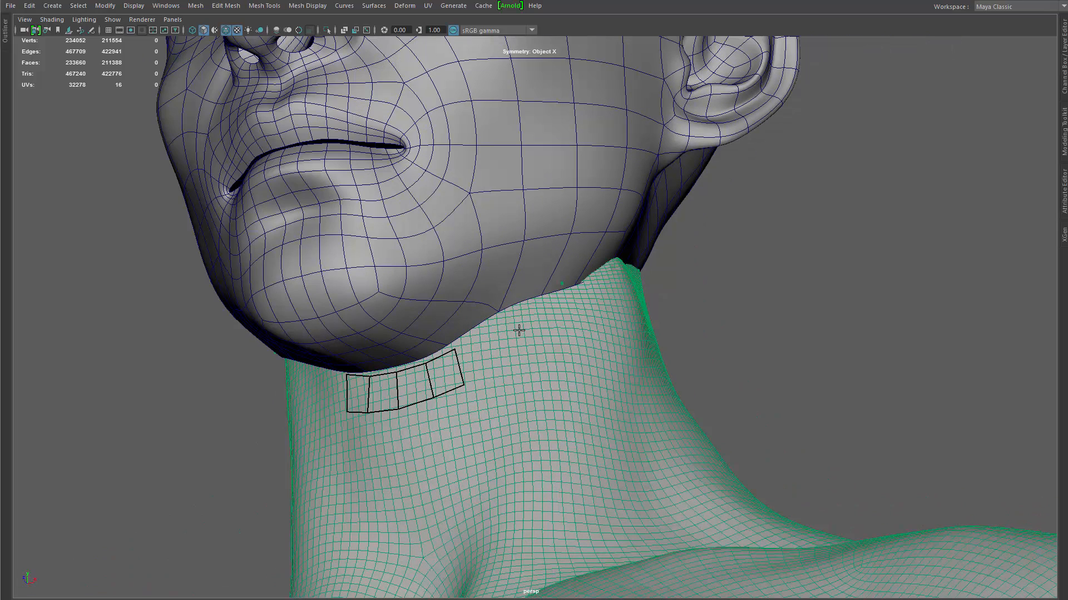
left_click_drag(507, 340, 520, 359)
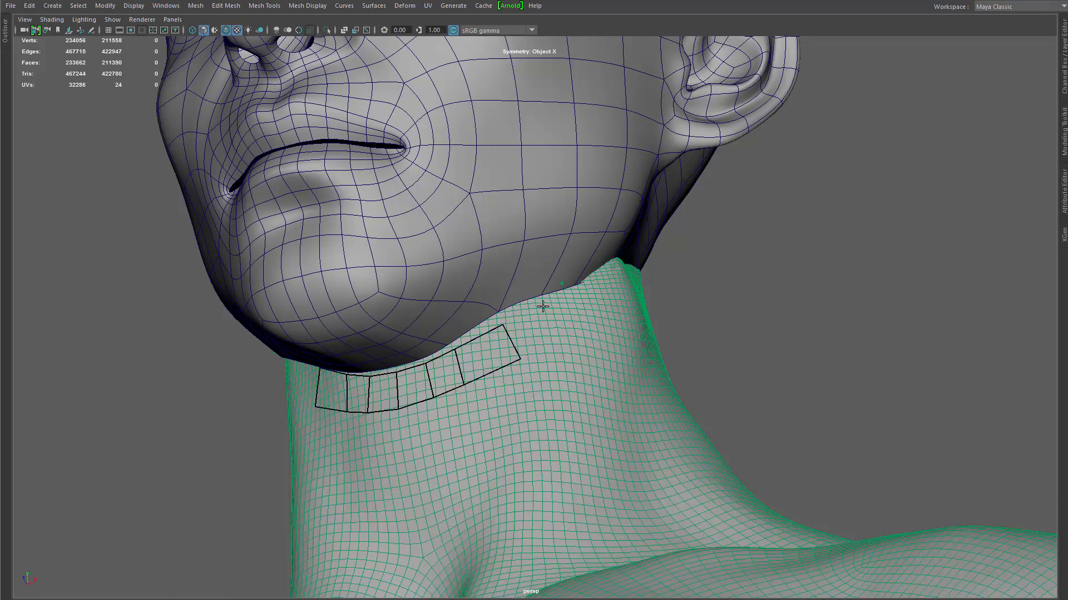
left_click(540, 344, "shift")
Step: Continue the quad strip around the side of the neck below the ear
left_click_drag(603, 323, 294, 436, "alt")
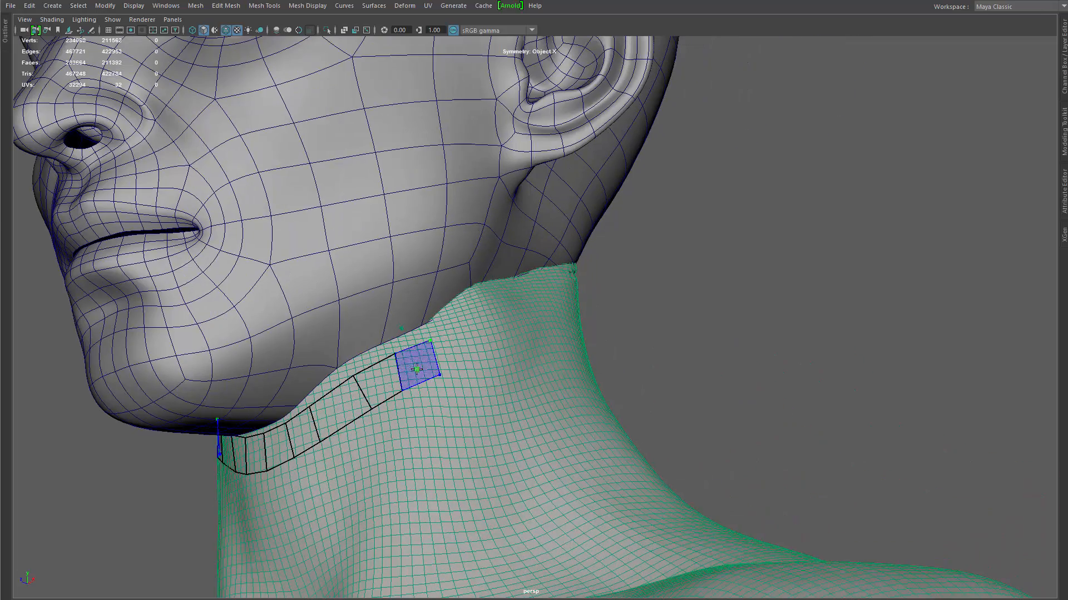
left_click(422, 364, "shift")
left_click_drag(421, 364, 404, 339, "alt")
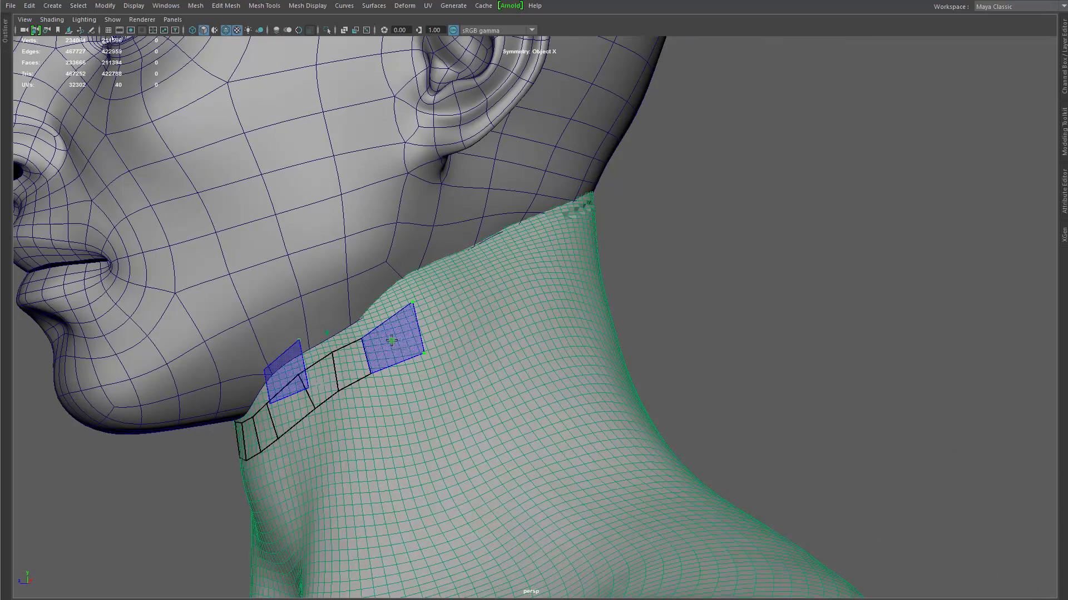
left_click(412, 302, "shift")
left_click(487, 323, "shift")
mouse_move(487, 323)
left_mouse_down("alt")
mouse_move(553, 278)
mouse_move(271, 453)
left_mouse_up("alt")
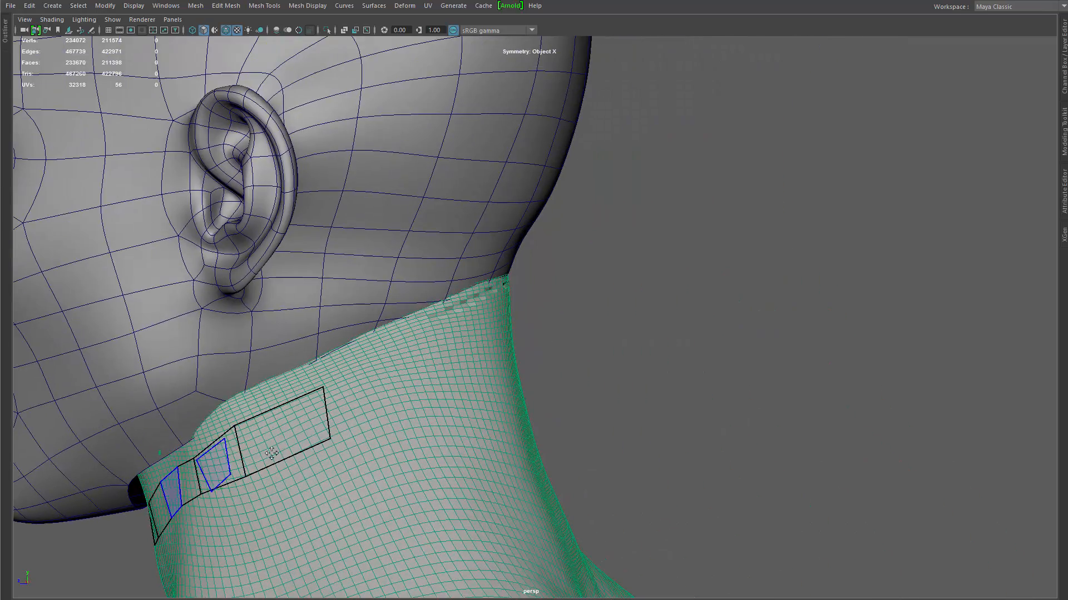
Step: Switch to wireframe display, adjust the strip's end edge and add another quad toward the nape
key("4")
left_click_drag(416, 353, 306, 402, "alt")
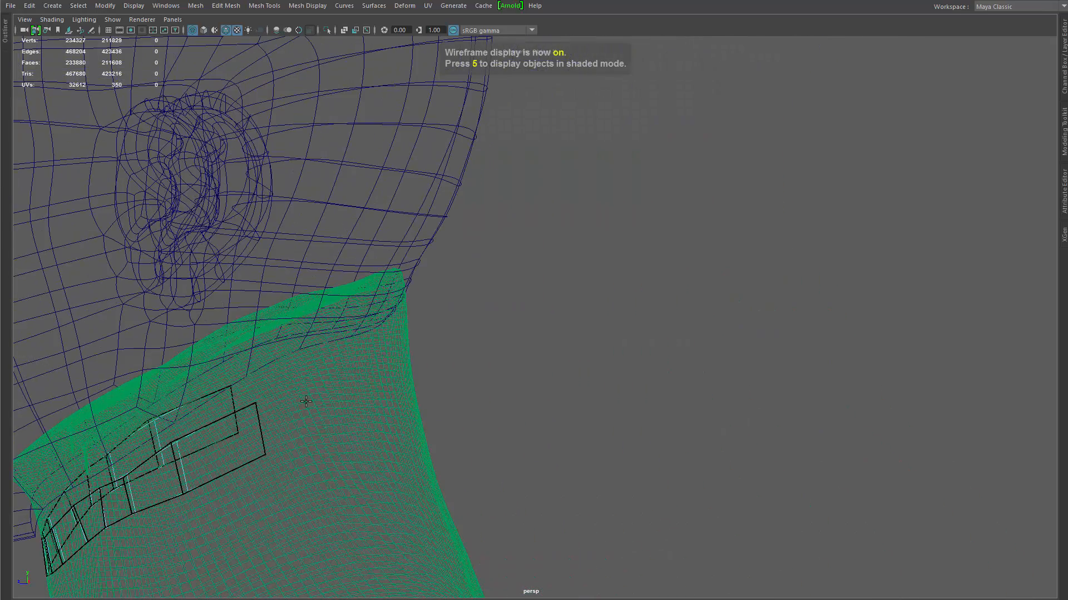
middle_click_drag(289, 418, 505, 257, "alt")
left_click_drag(446, 289, 433, 291)
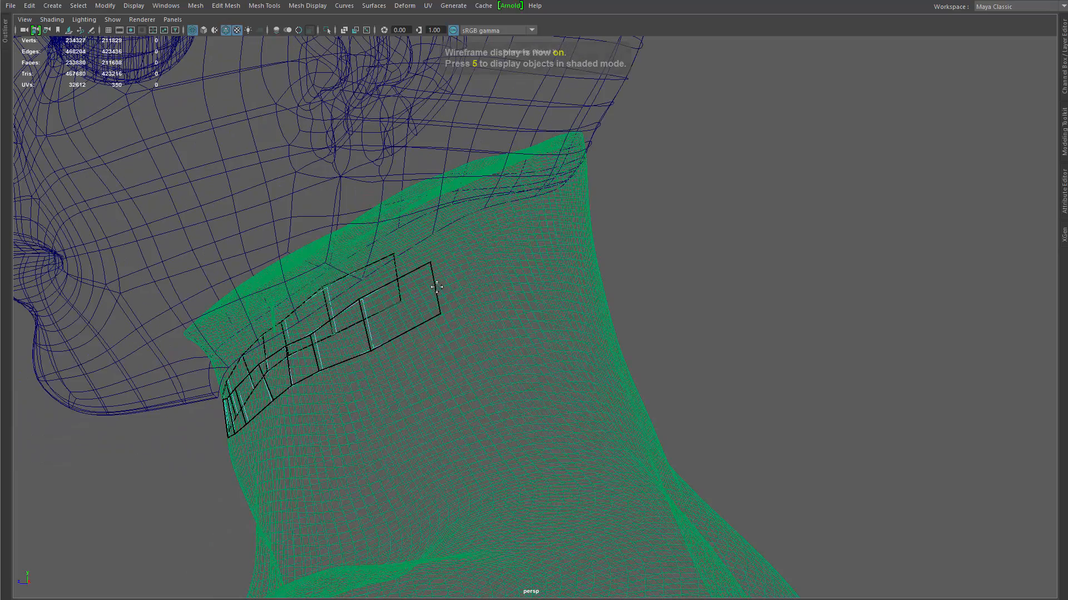
left_click(495, 229)
left_click(509, 240, "shift")
Step: Fill quads across the back of the neck to bring the strip's two mirrored ends together
left_click_drag(512, 238, 423, 282, "alt")
middle_click_drag(423, 282, 33, 309, "alt")
mouse_move(587, 278)
left_mouse_down("alt")
mouse_move(517, 267)
mouse_move(596, 236)
mouse_move(562, 232)
mouse_move(509, 290)
mouse_move(707, 324)
left_mouse_up("alt")
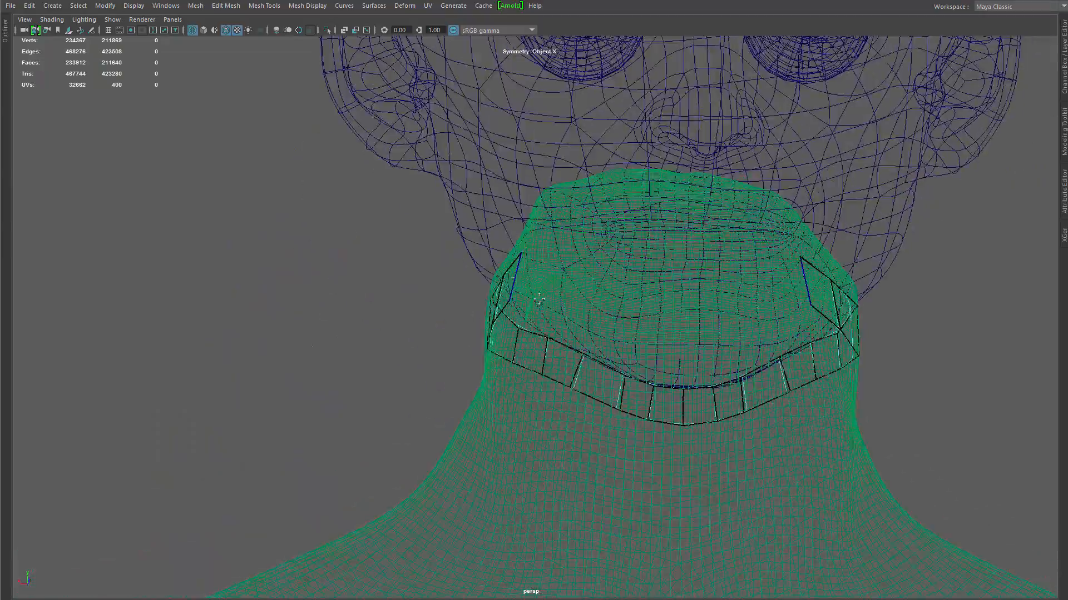
key("5")
key("4")
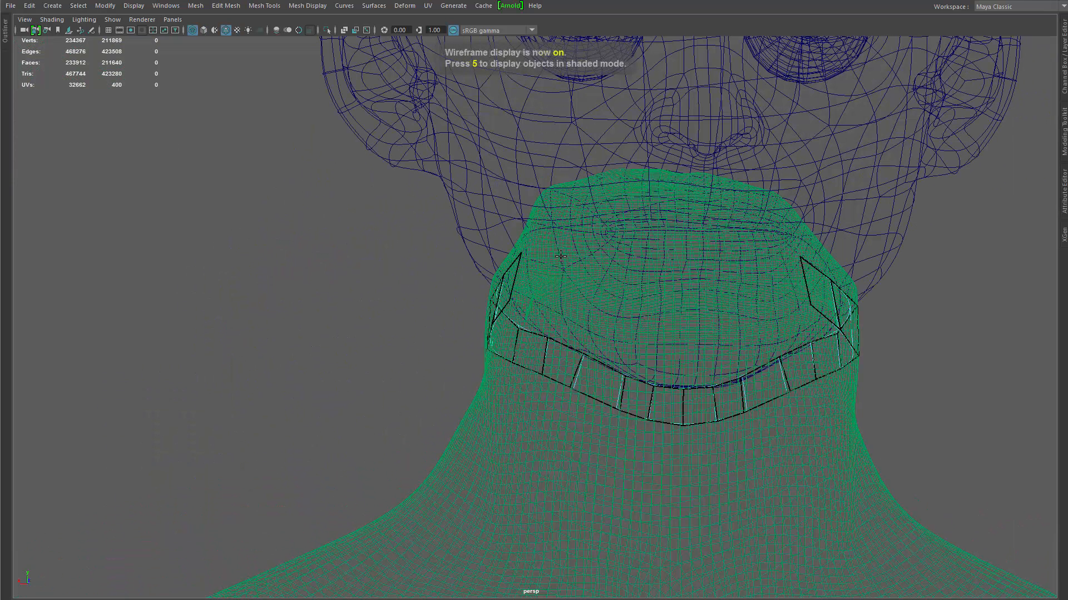
left_click(564, 286)
left_click(547, 265, "shift")
left_click(584, 267, "shift")
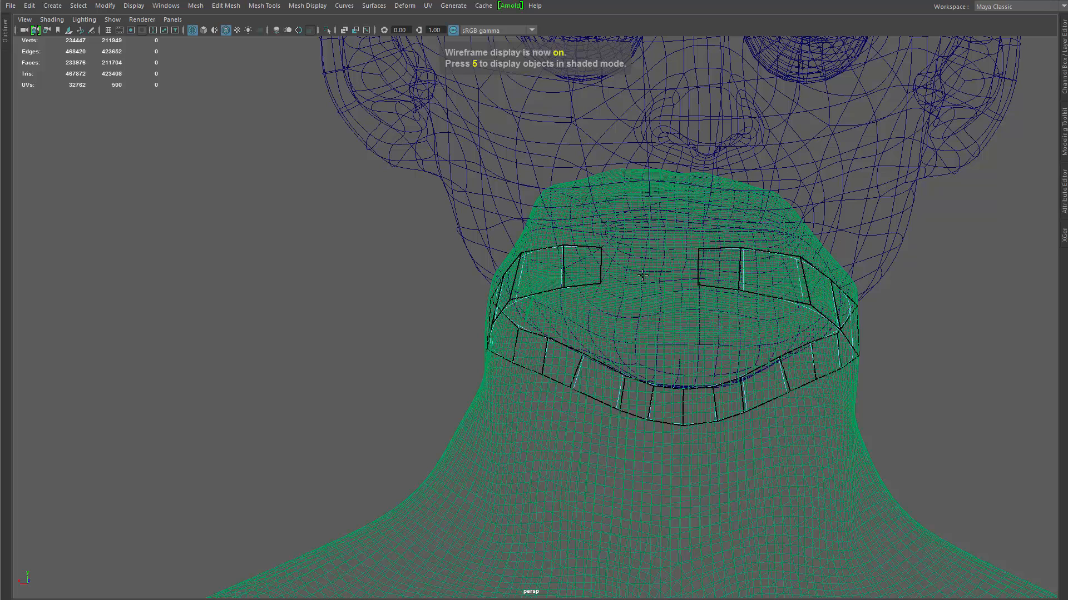
left_click(639, 262, "shift")
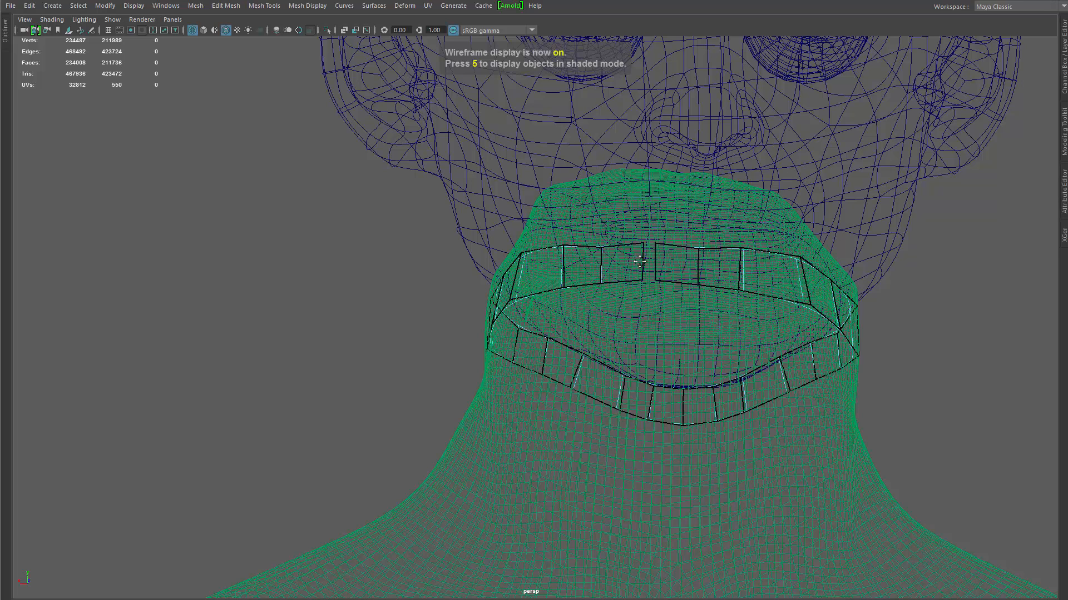
Step: Turn off smooth preview on the quad strip and select its upper border edge loop
key("q")
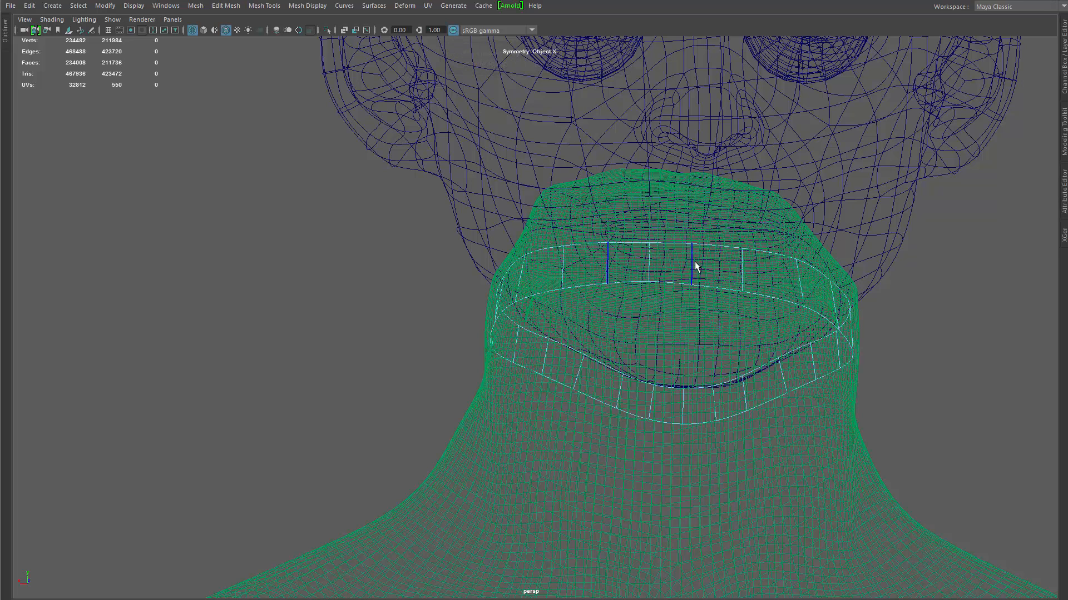
key("F8")
left_click(698, 251)
key("1")
right_click_drag(691, 239, 667, 328, "alt")
left_click_drag(668, 328, 618, 320, "alt")
key("ctrl+1")
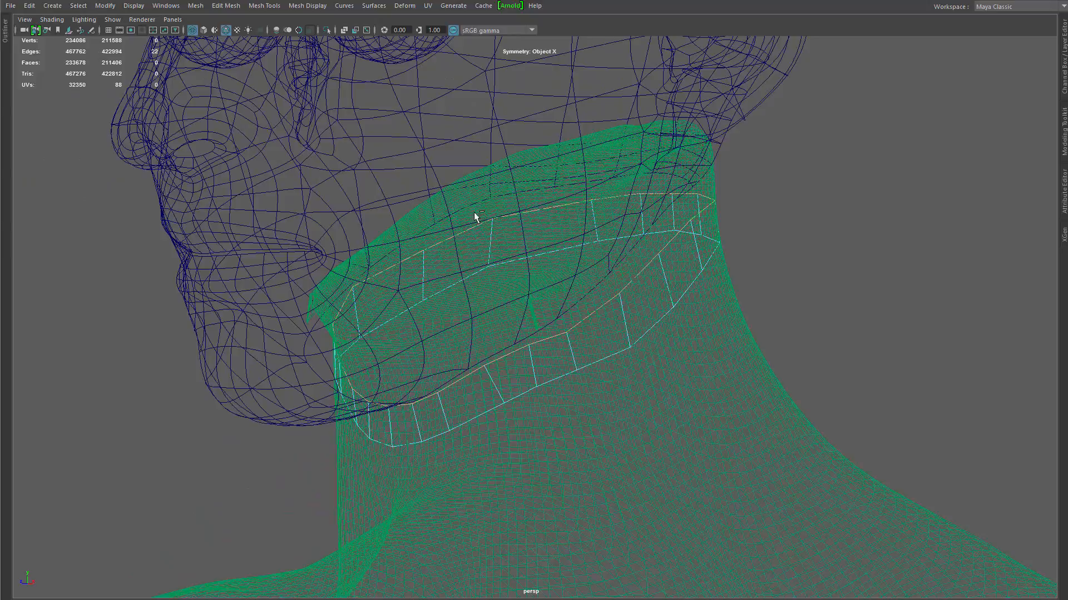
key("space")
left_click_drag(483, 202, 483, 167)
key("space")
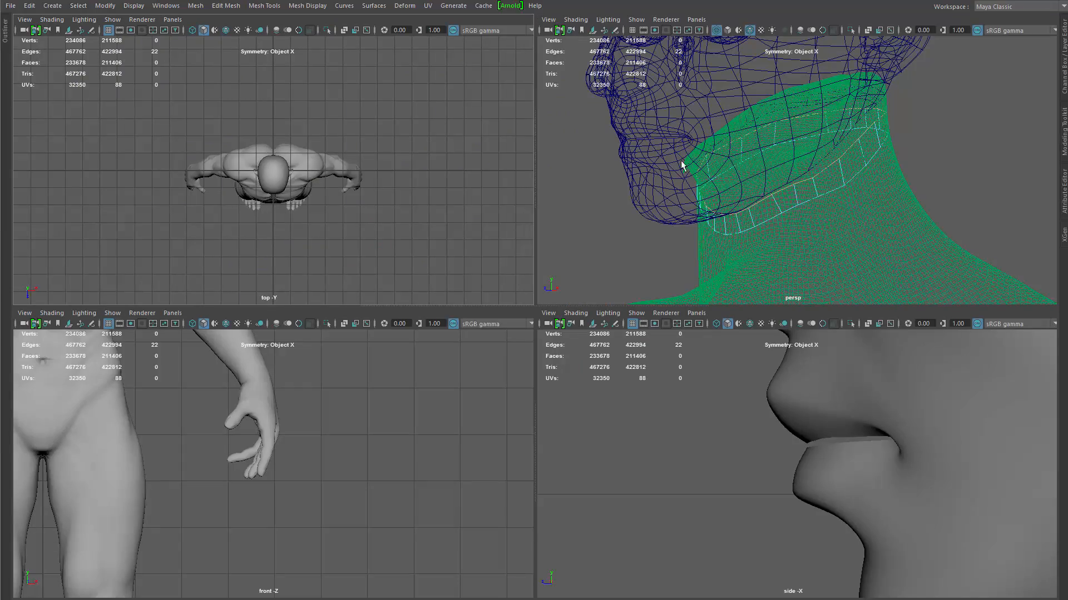
key("space")
Step: Isolate the head mesh to check its open neck border in unsmoothed shaded display, and restore the full scene
key("F8")
left_click(274, 372)
key("ctrl+1")
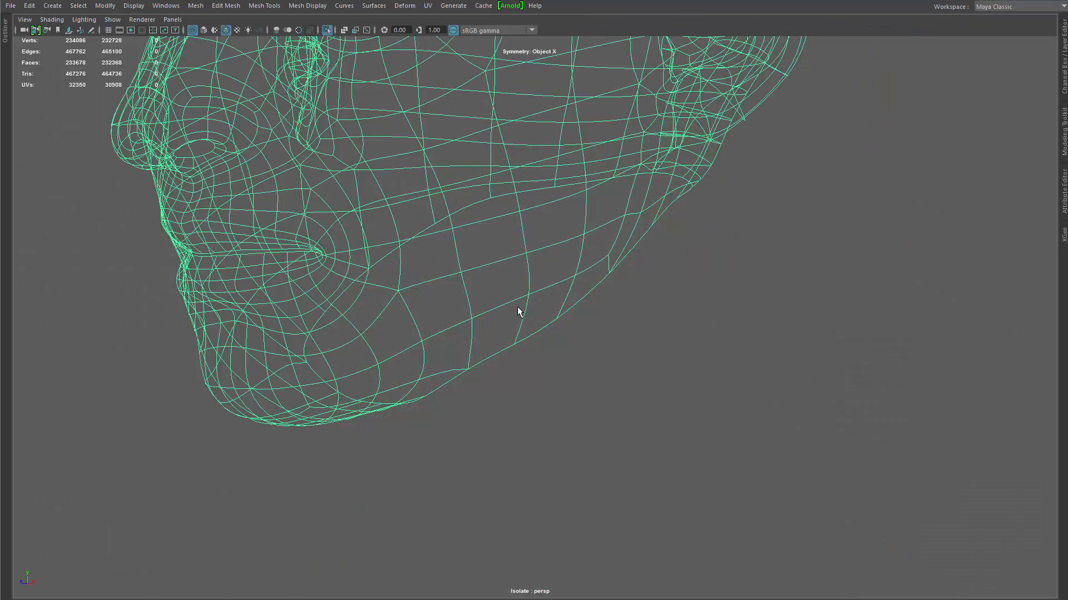
left_click_drag(517, 306, 500, 231, "alt")
key("5")
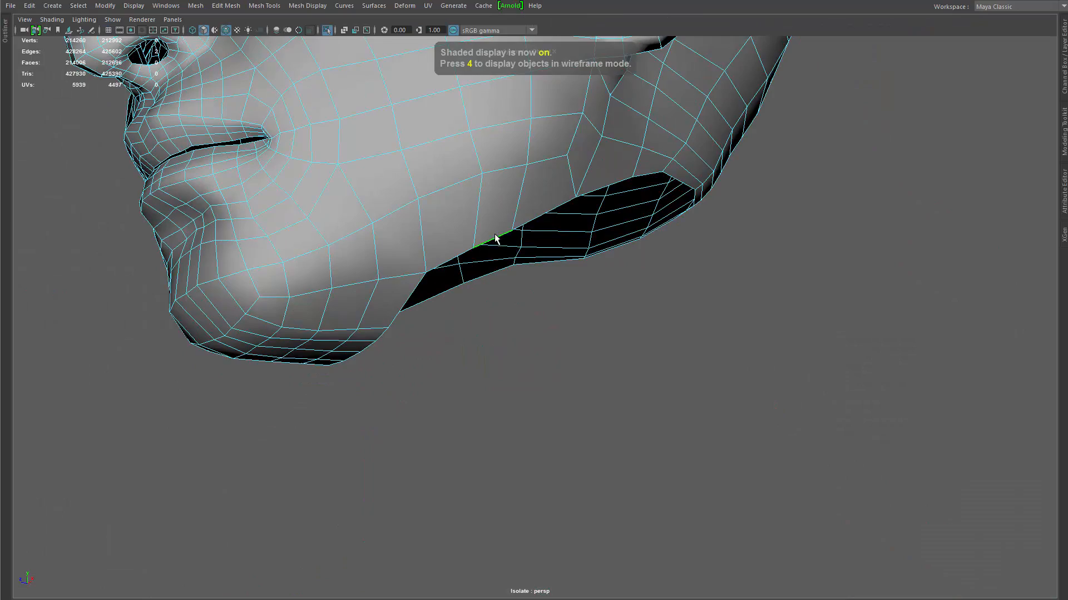
left_click_drag(462, 176, 476, 241, "alt")
key("ctrl+1")
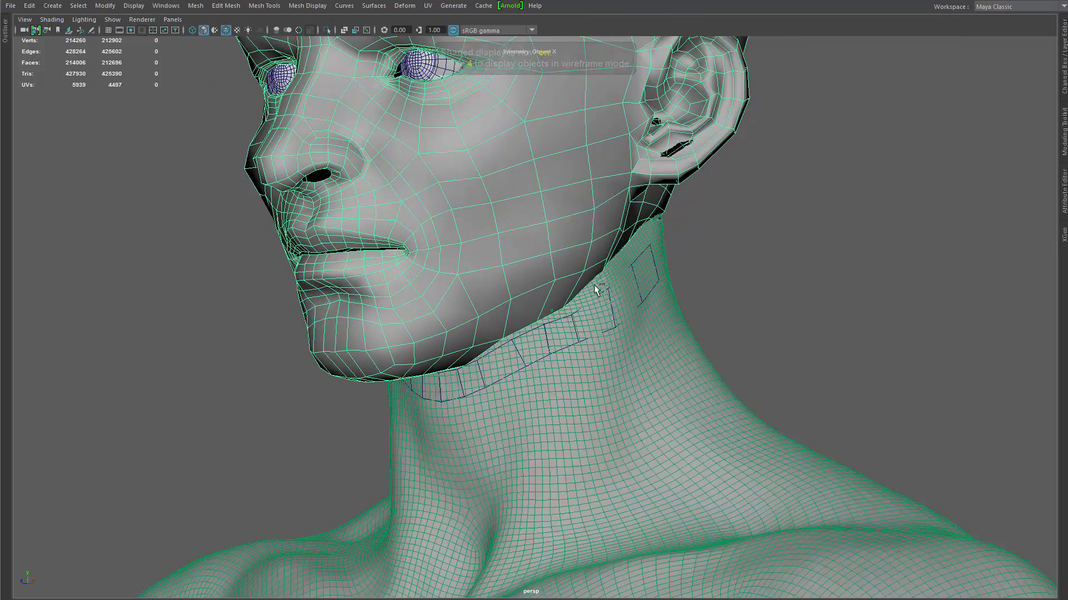
Step: Select the quad strip, examine how it follows the jaw from the side and front, and deselect it
left_click_drag(593, 285, 563, 305, "alt")
left_click(565, 298)
right_click_drag(564, 298, 522, 333, "alt")
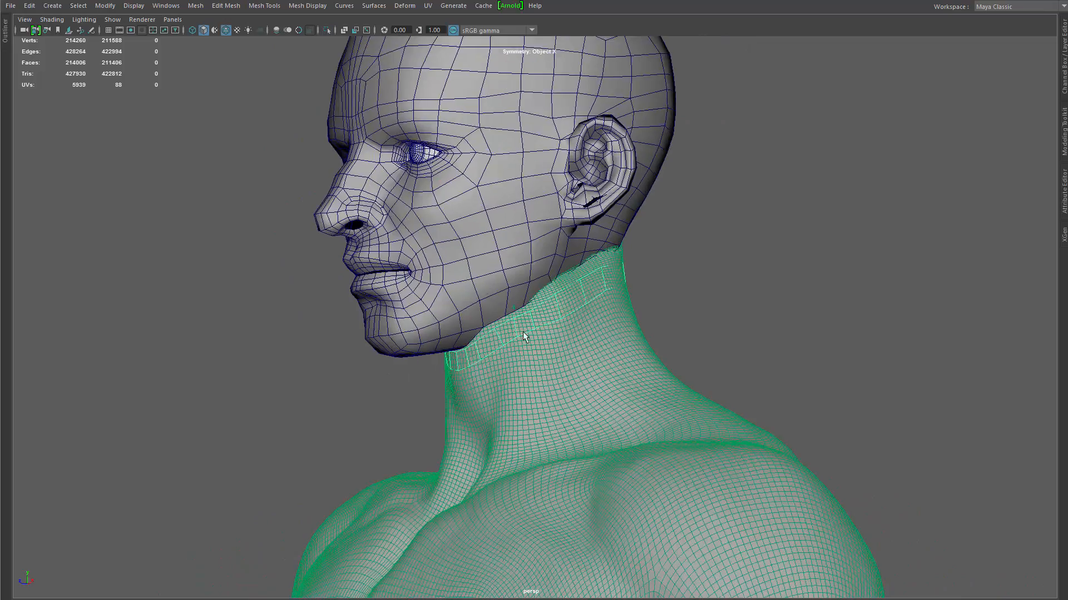
left_click_drag(522, 334, 565, 299, "alt")
right_click_drag(565, 300, 691, 400, "alt")
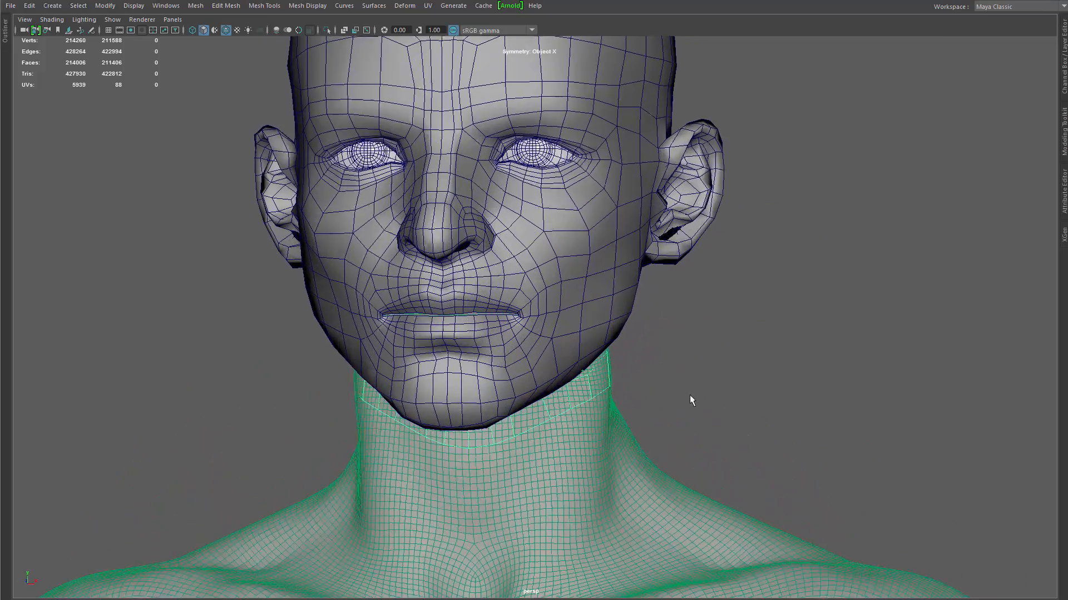
left_click(22, 31)
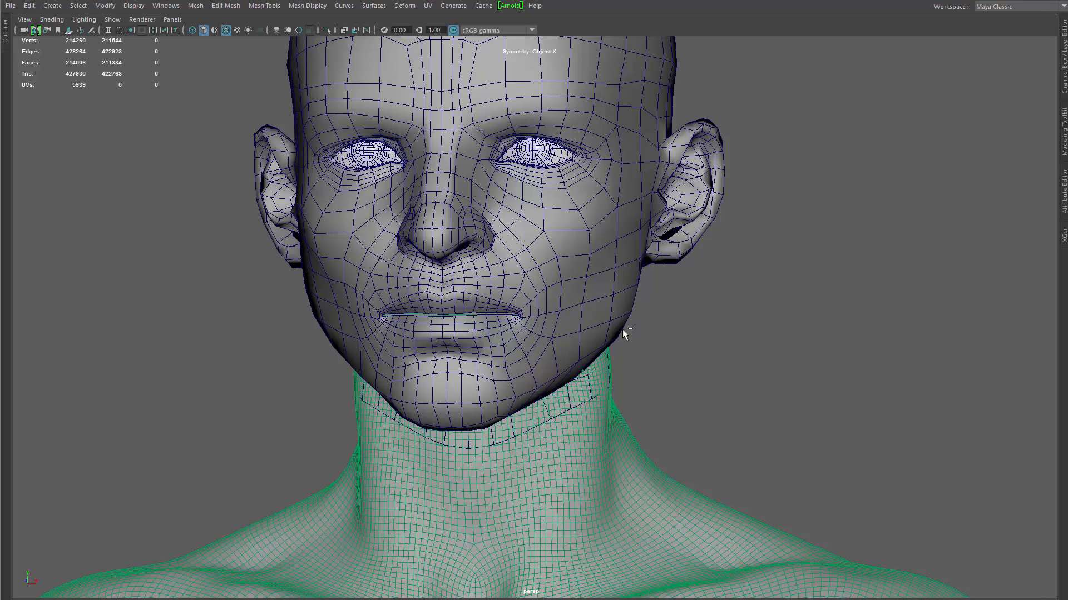
middle_click_drag(640, 297, 665, 311, "alt")
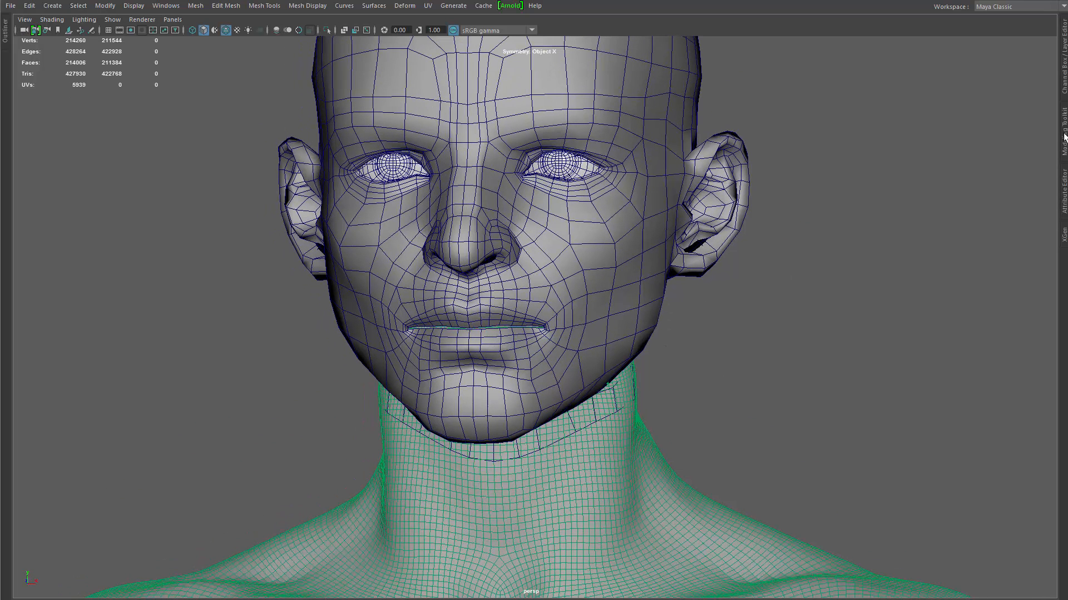
Step: Select the neck quad strip, show its channel values in place of the camera attributes, and activate Quad Draw on it
left_click(1064, 192)
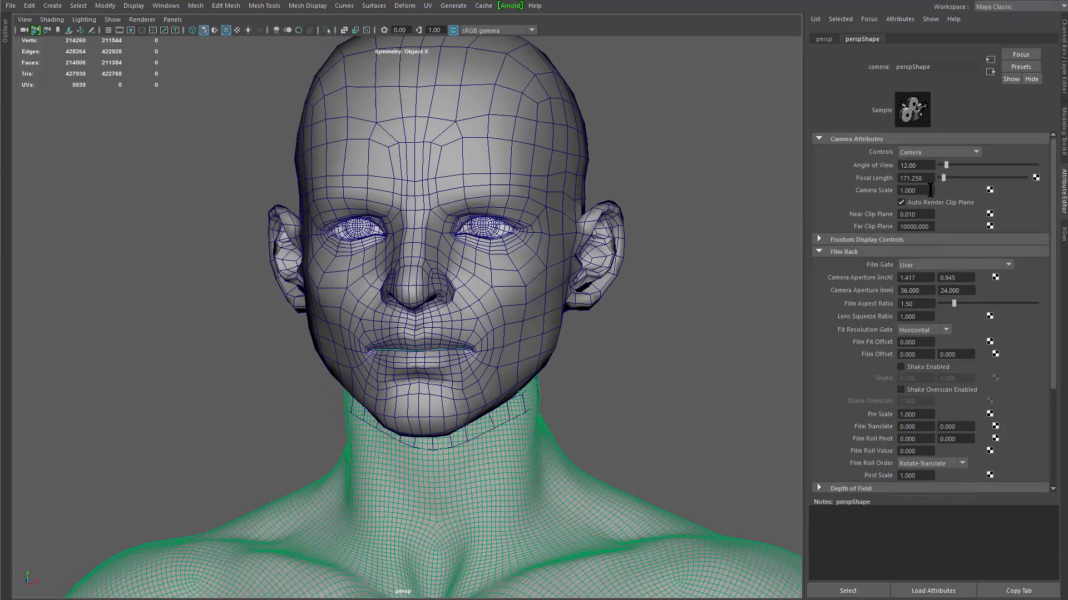
middle_click_drag(507, 419, 550, 346, "alt")
right_click_drag(629, 369, 681, 369, "alt")
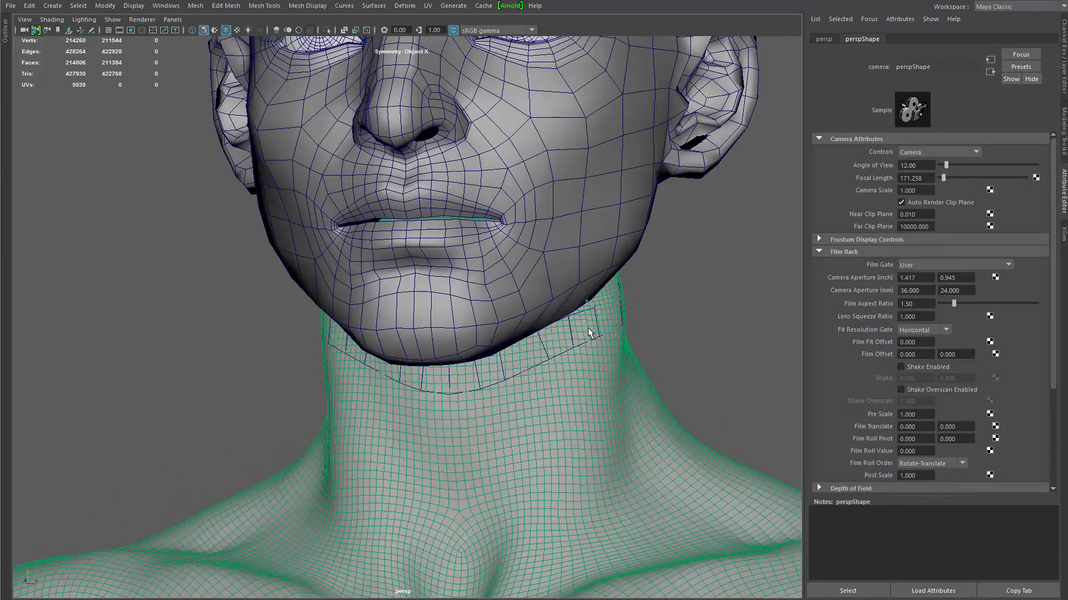
left_click(588, 329, "shift")
middle_click_drag(590, 333, 595, 289, "alt")
left_click_drag(596, 289, 637, 265, "alt")
key("ctrl+a")
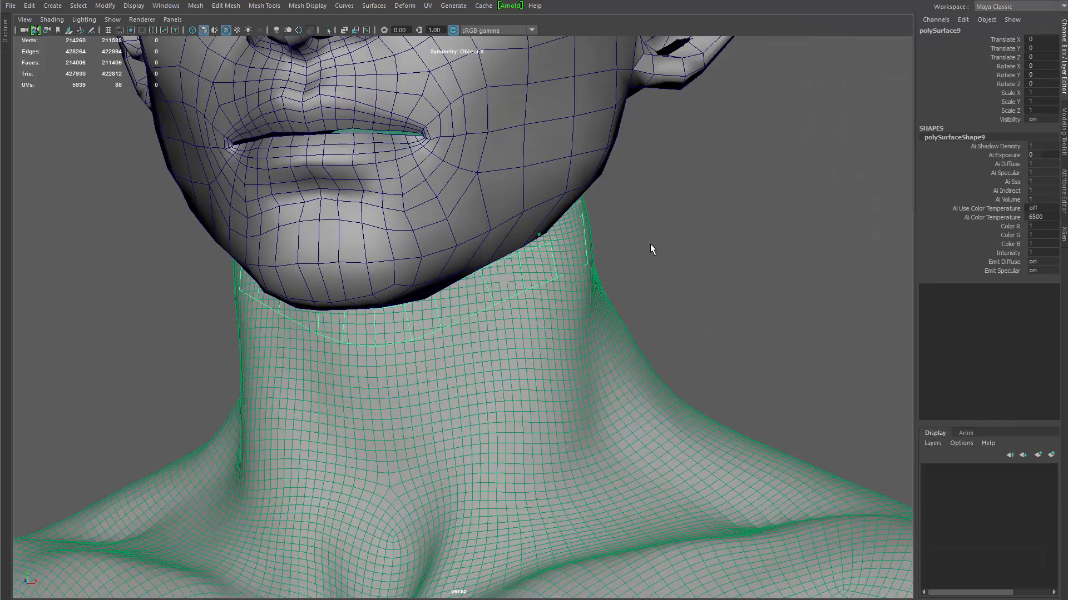
mouse_move(674, 199)
right_mouse_down("shift")
mouse_move(670, 461)
mouse_move(478, 300)
right_mouse_up("shift")
middle_click_drag(479, 300, 513, 238, "alt")
mouse_move(606, 317)
left_mouse_down("alt")
mouse_move(516, 338)
mouse_move(517, 242)
left_mouse_up("alt")
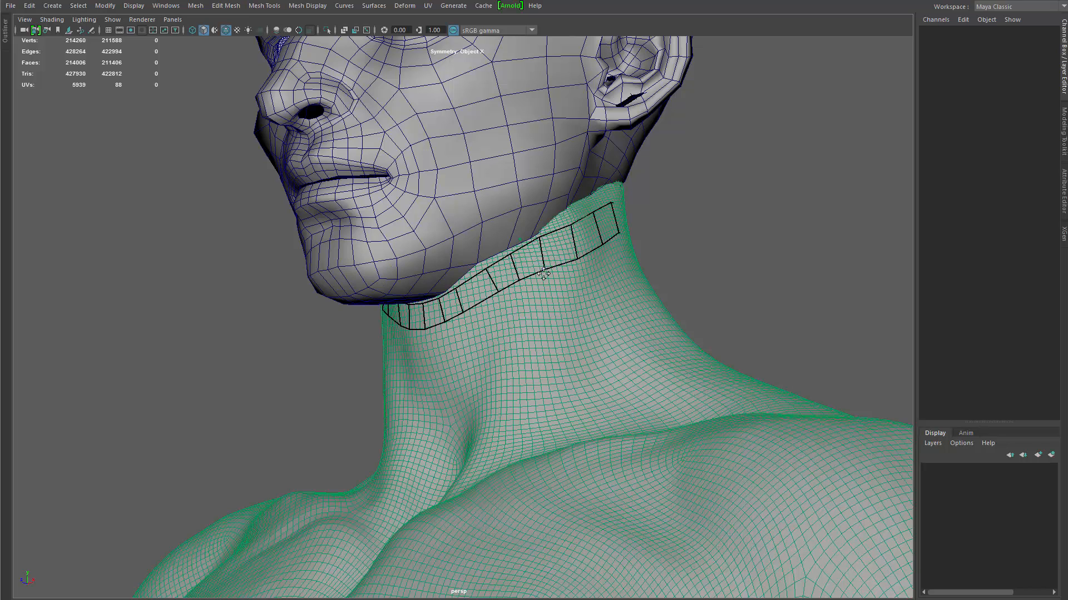
Step: Place four points beside the sternal notch and fill them as the first mirrored quad along the front neck muscle
mouse_move(575, 234)
left_mouse_down()
mouse_move(574, 252)
mouse_move(465, 172)
mouse_move(483, 269)
mouse_move(559, 313)
left_mouse_up()
left_click_drag(488, 508, 522, 429, "alt")
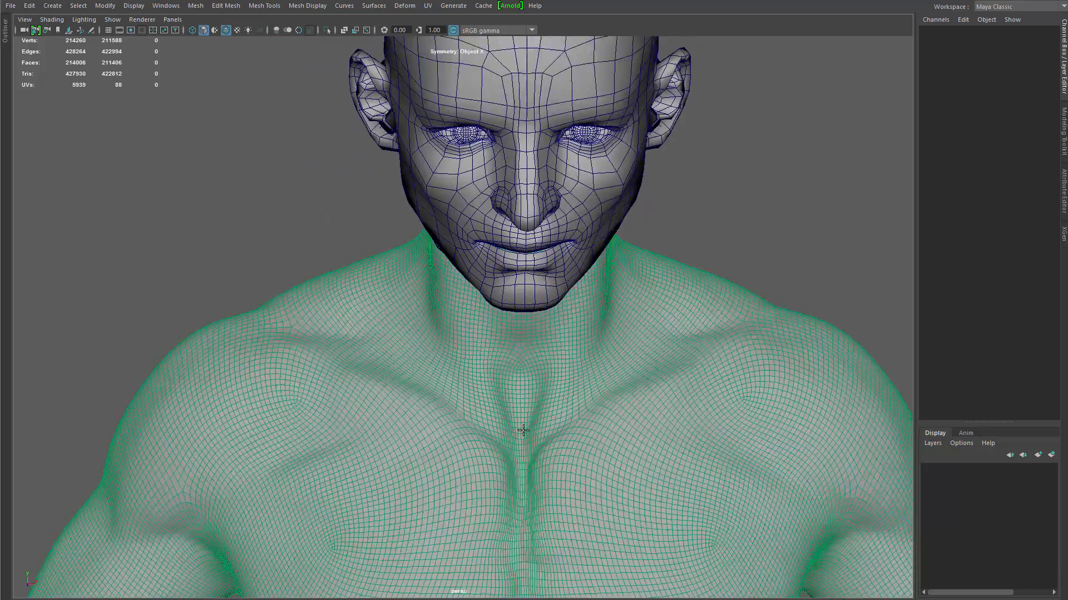
middle_click_drag(522, 429, 478, 334, "alt")
right_click_drag(478, 334, 524, 381, "alt")
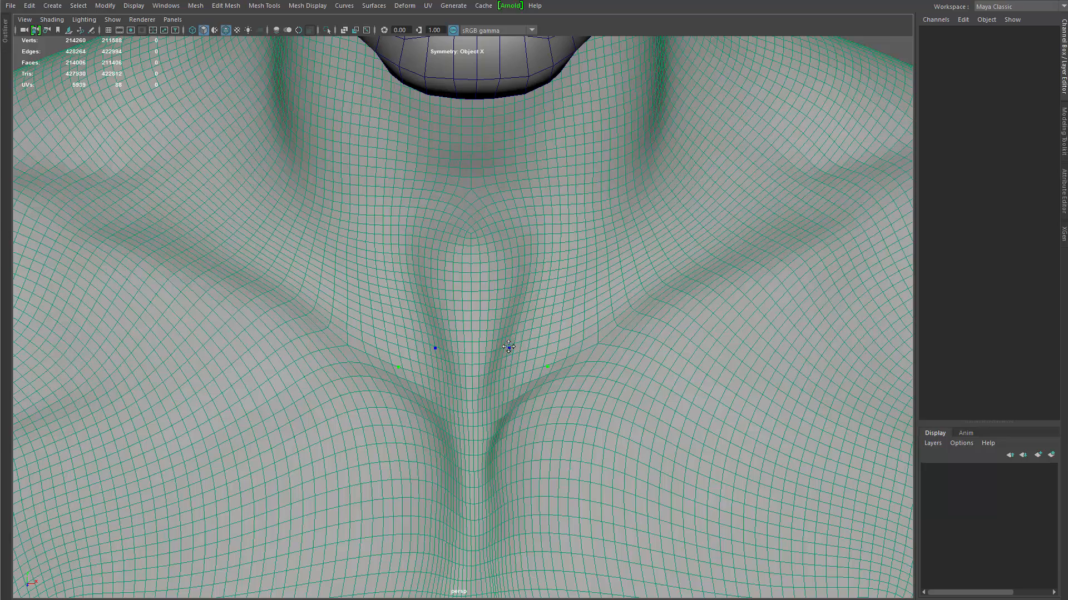
left_click(561, 288, "shift")
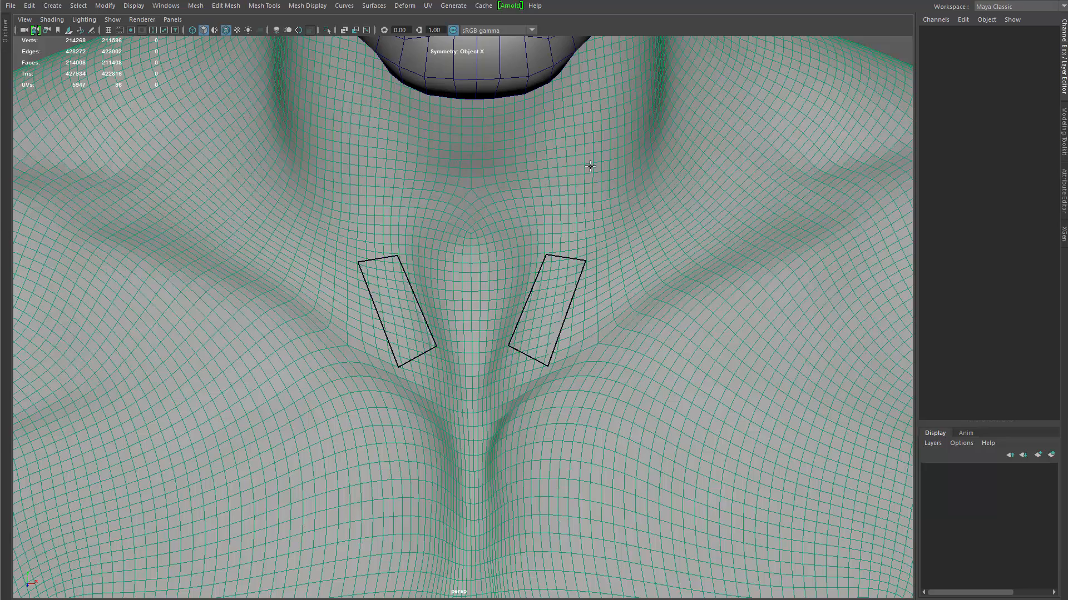
Step: Extend the mirrored quads up the side of the neck along the muscle by two more quads toward the jaw strip
left_click(633, 152, "shift")
left_click_drag(634, 403, 585, 363, "alt")
middle_click_drag(585, 362, 568, 401, "alt")
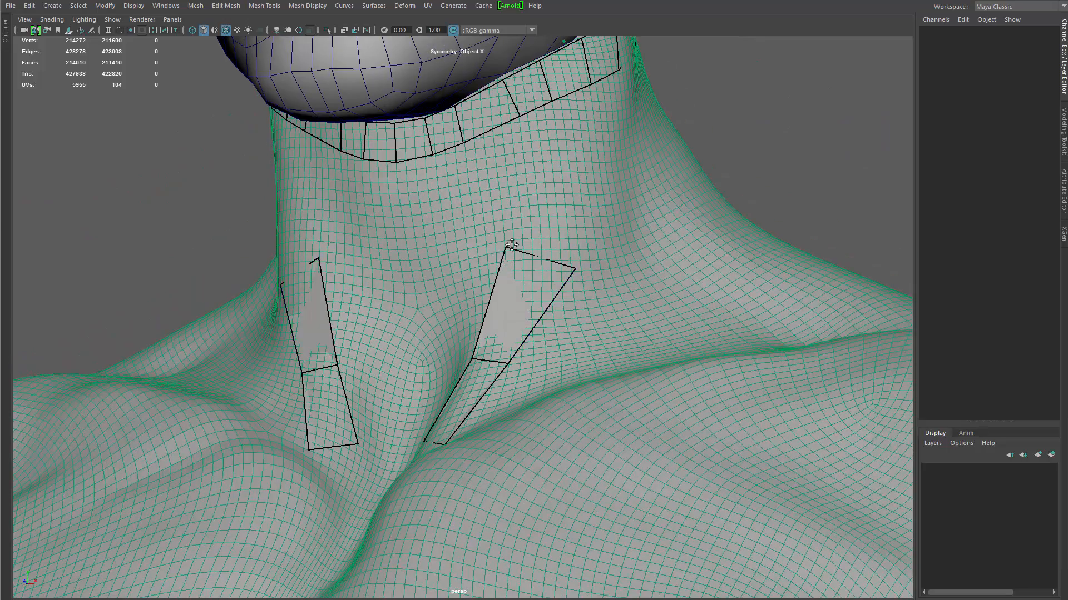
left_click_drag(511, 244, 517, 245)
left_click(591, 183, "shift")
left_click_drag(591, 182, 519, 233, "alt")
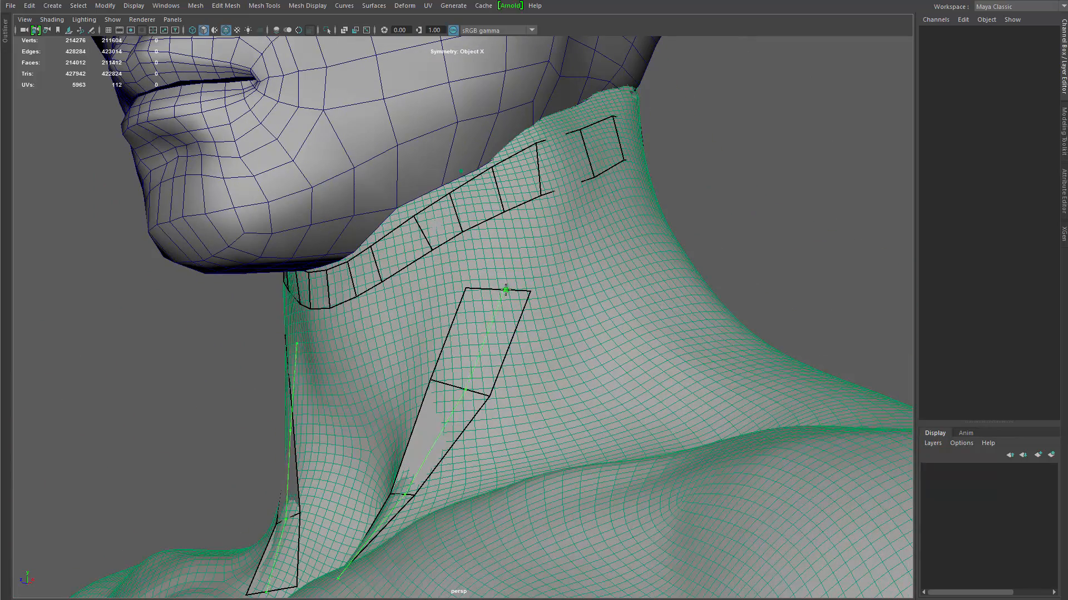
Step: Insert two lengthwise edge loops through the muscle strip to divide it into three columns
left_click(487, 290, "ctrl")
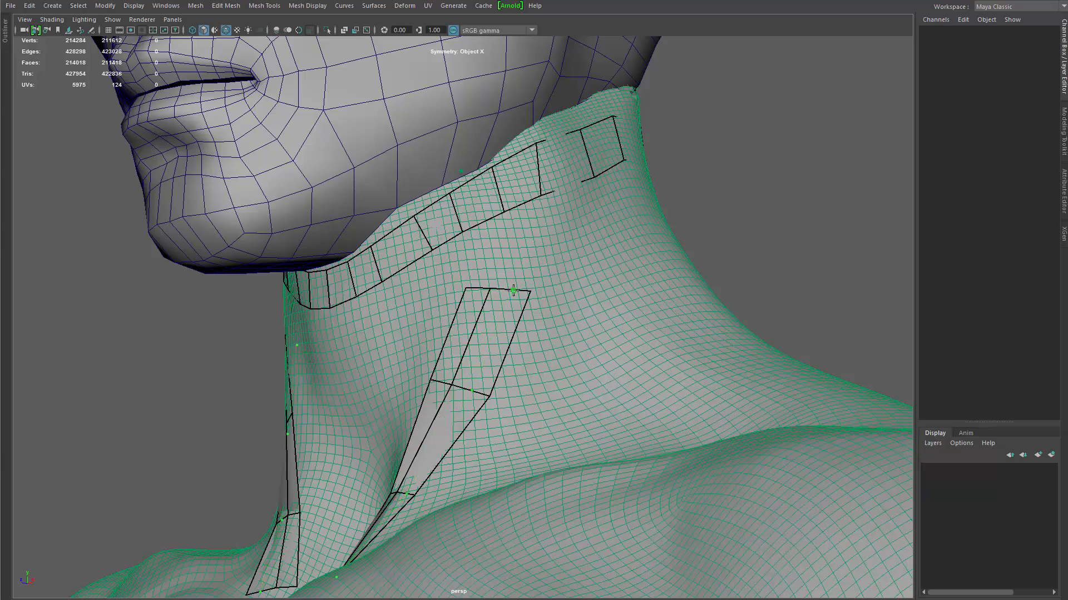
left_click(510, 290, "ctrl")
left_click_drag(511, 290, 527, 346, "alt")
Step: Widen the muscle strip by moving its outer edge vertices outward from the upper corner down to the collarbone end
left_click_drag(499, 302, 526, 310)
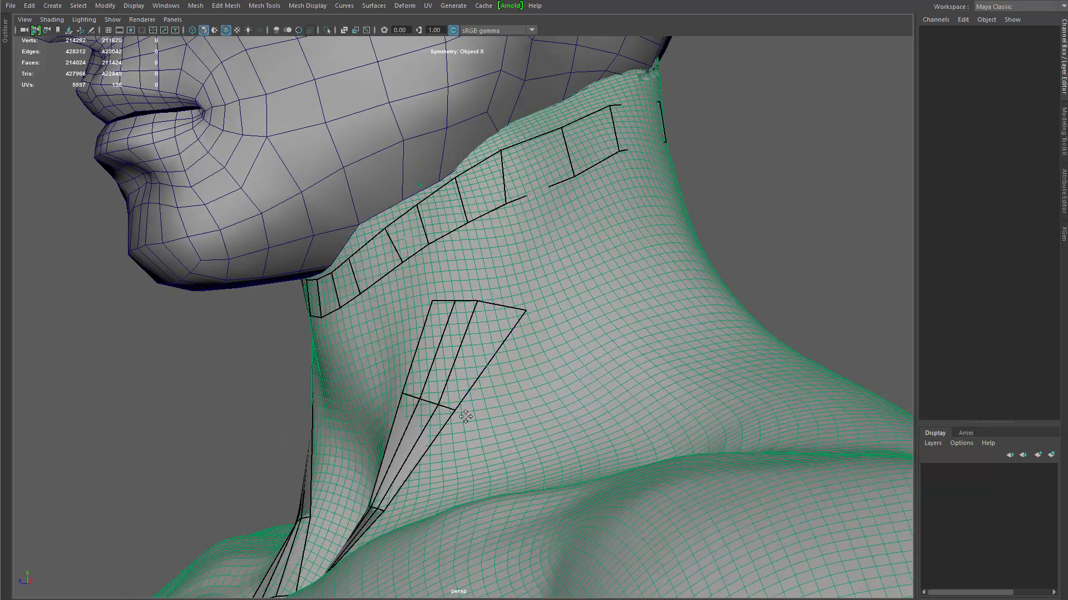
mouse_move(465, 416)
left_mouse_down("alt")
mouse_move(488, 310)
mouse_move(475, 436)
left_mouse_up("alt")
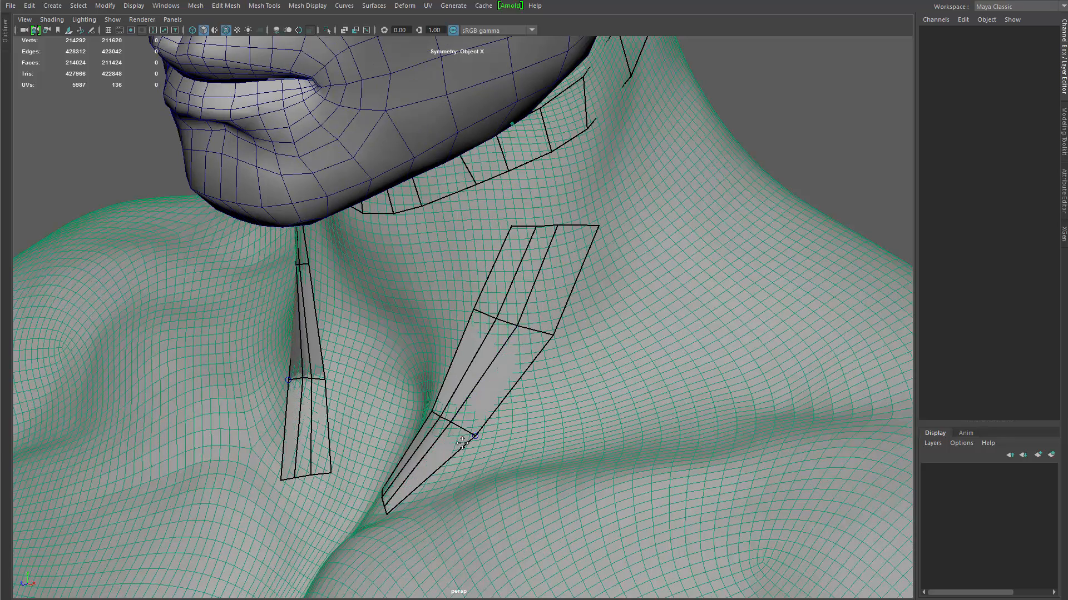
left_click_drag(386, 514, 395, 515)
mouse_move(460, 472)
left_mouse_down("alt")
mouse_move(549, 466)
mouse_move(503, 484)
left_mouse_up("alt")
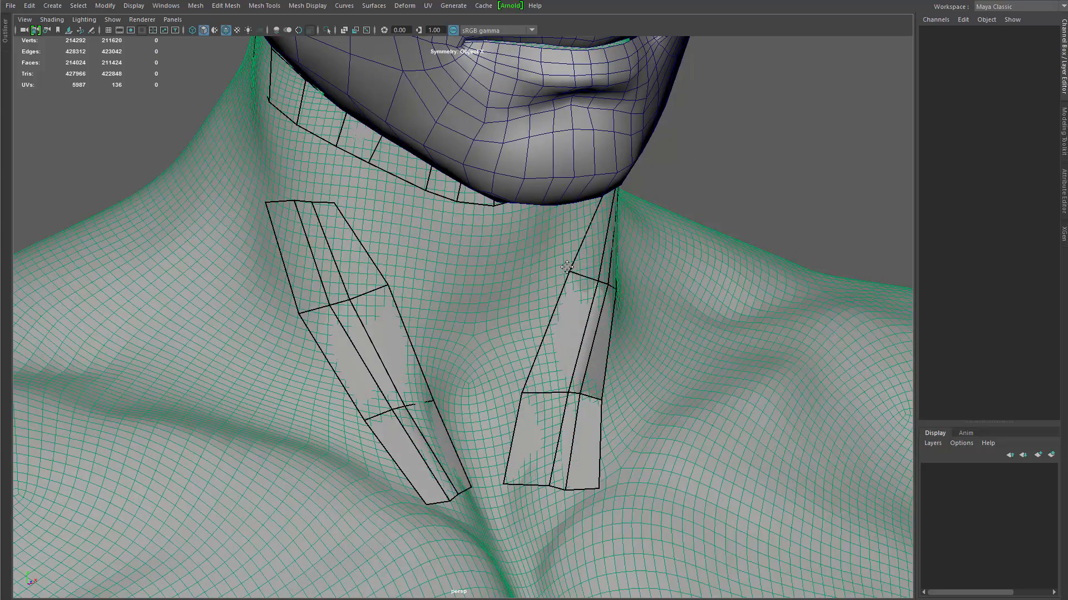
left_click_drag(583, 274, 525, 315, "alt")
Step: Reposition the muscle strip's inner edge and middle loop vertices to even out the widths of its three columns
left_click_drag(547, 268, 523, 261)
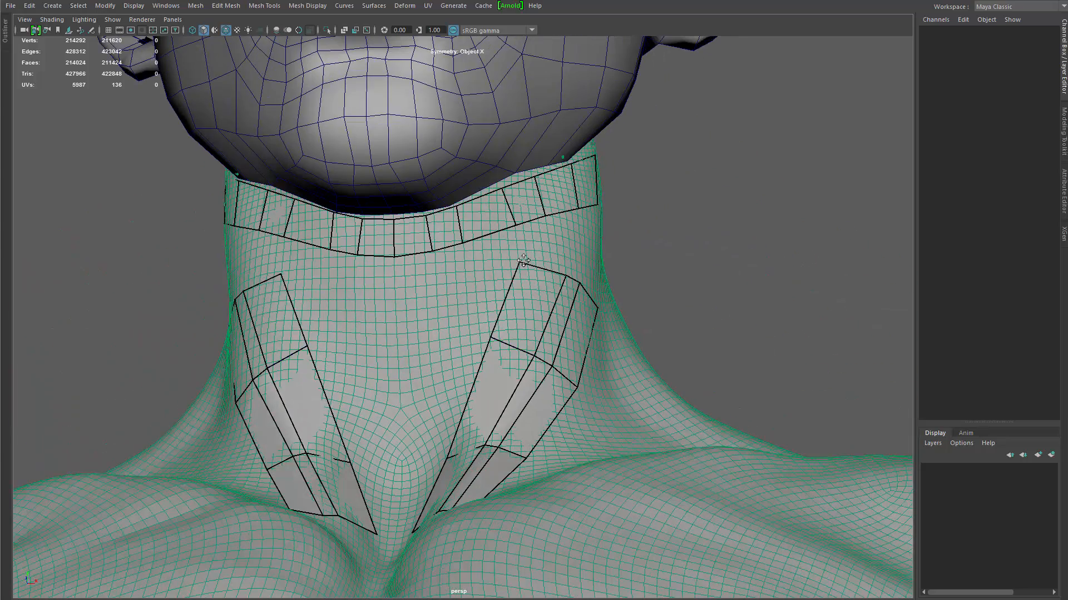
left_click_drag(534, 359, 523, 350)
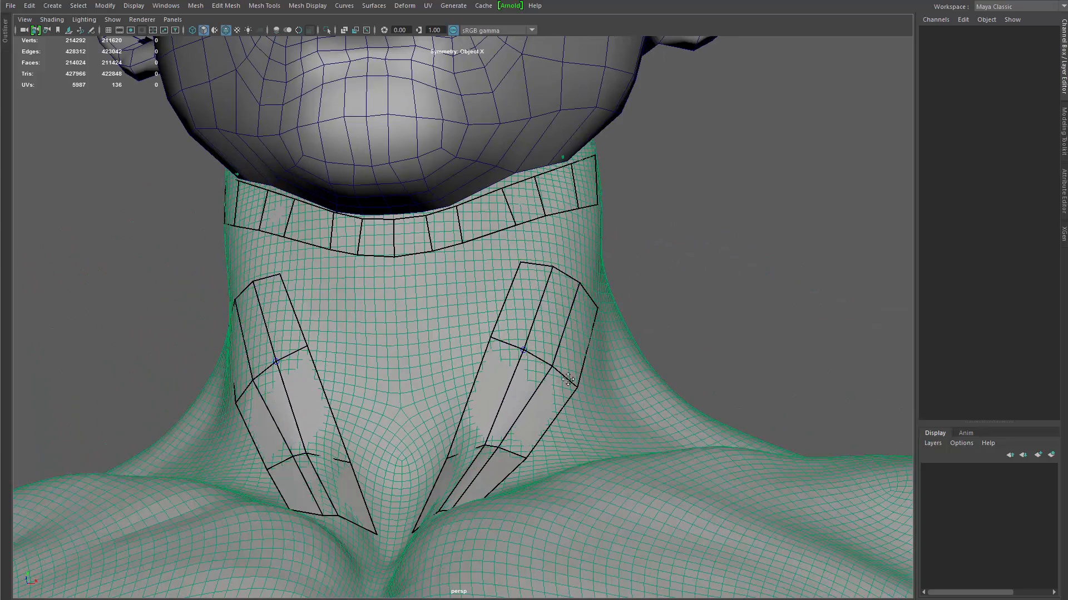
left_click_drag(499, 448, 471, 452)
left_click_drag(472, 453, 530, 510, "alt")
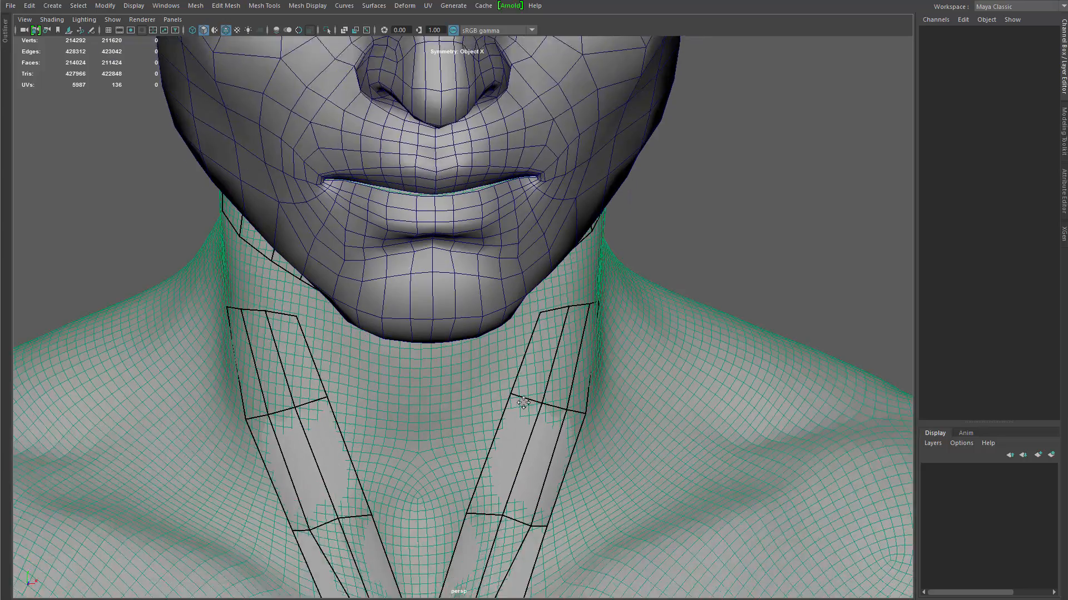
middle_click_drag(530, 510, 532, 387, "alt")
left_click_drag(534, 400, 532, 400)
left_click_drag(487, 487, 481, 497)
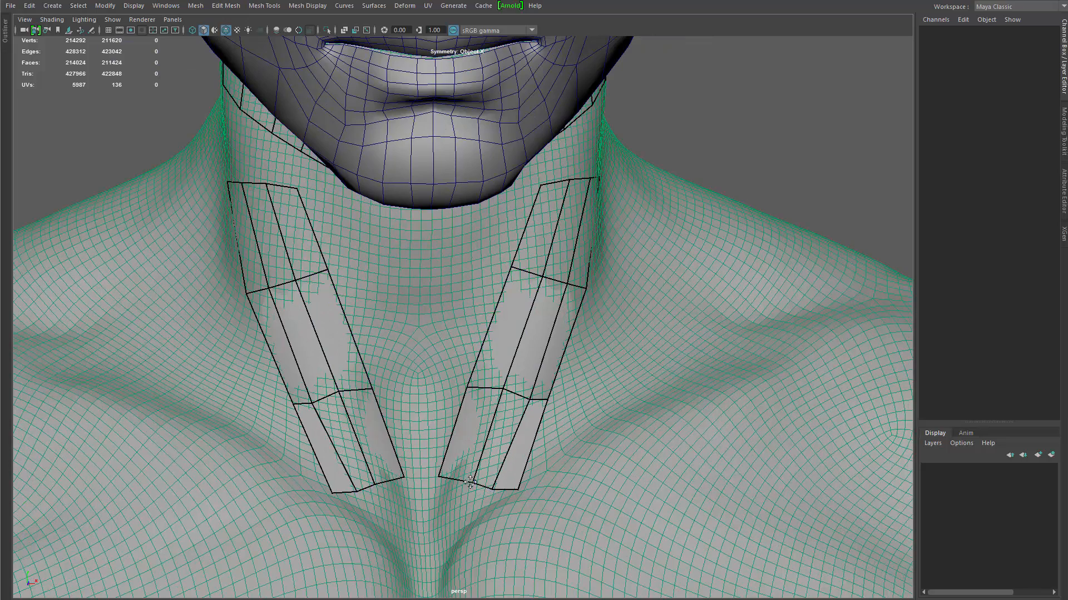
left_click_drag(503, 393, 501, 395)
left_click_drag(501, 395, 445, 383, "alt")
middle_click_drag(467, 266, 459, 393, "alt")
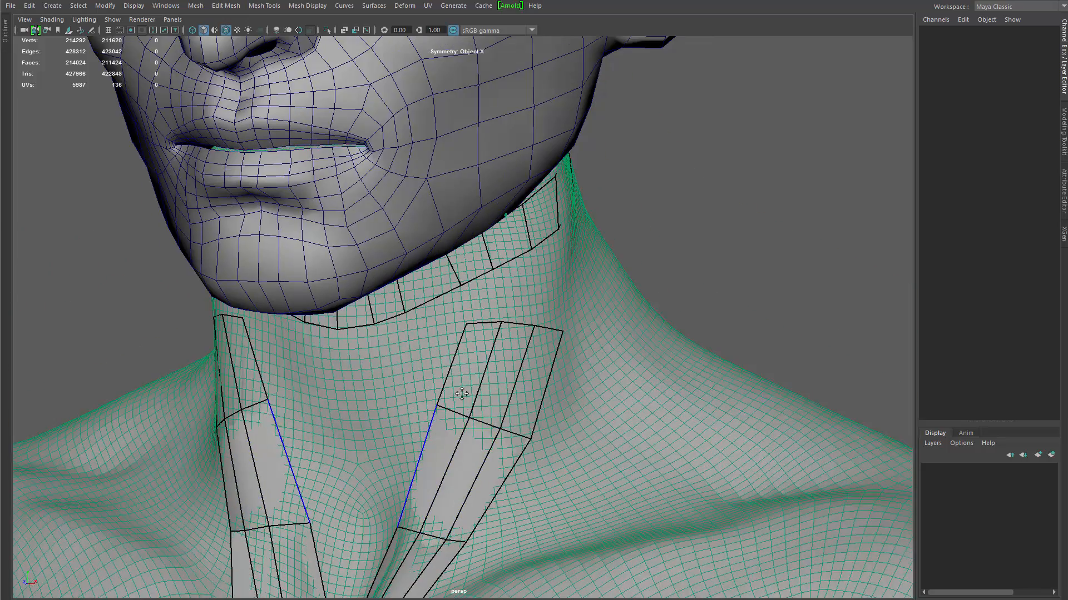
Step: Bridge the top of the muscle strip to the jaw strip with three quads per side and even out the joining vertices
right_click_drag(459, 393, 517, 389, "alt")
left_click_drag(562, 340, 519, 314, "alt")
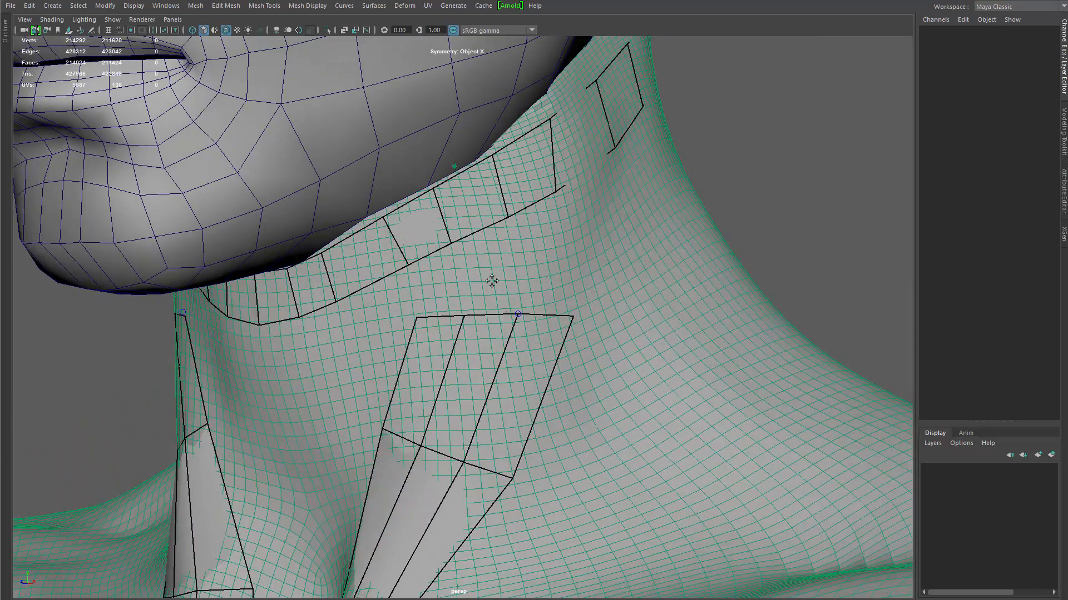
left_click(488, 278, "shift")
left_click(427, 278, "shift")
left_click(550, 272, "shift")
right_click_drag(555, 275, 478, 272, "alt")
mouse_move(478, 272)
left_mouse_down("alt")
mouse_move(533, 282)
mouse_move(528, 298)
mouse_move(434, 290)
mouse_move(472, 290)
mouse_move(517, 270)
left_mouse_up("alt")
left_click_drag(502, 321, 511, 291)
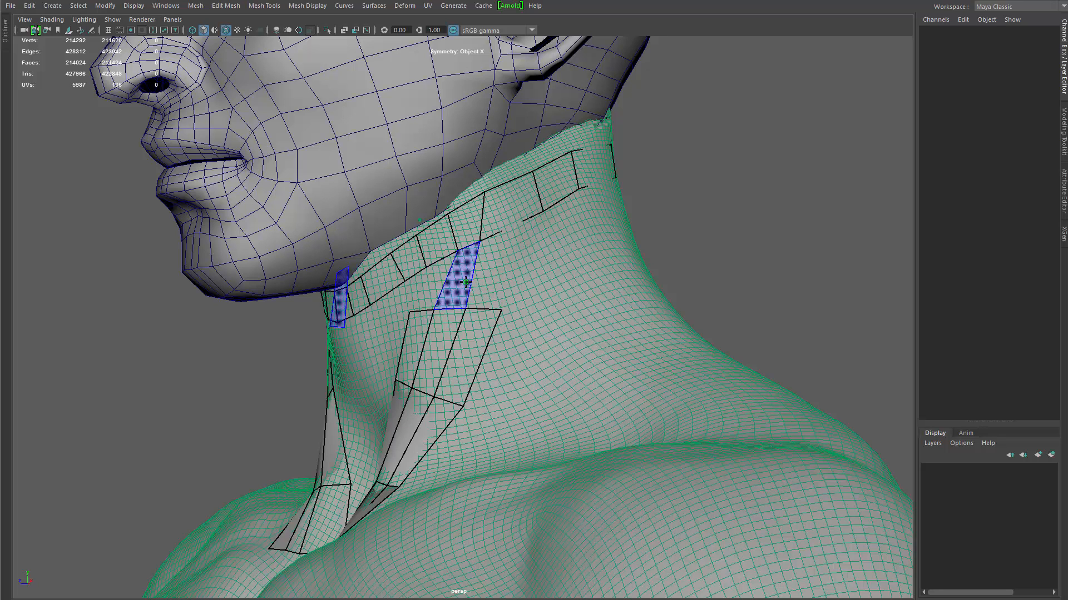
left_click(471, 276, "shift")
left_click(492, 261, "shift")
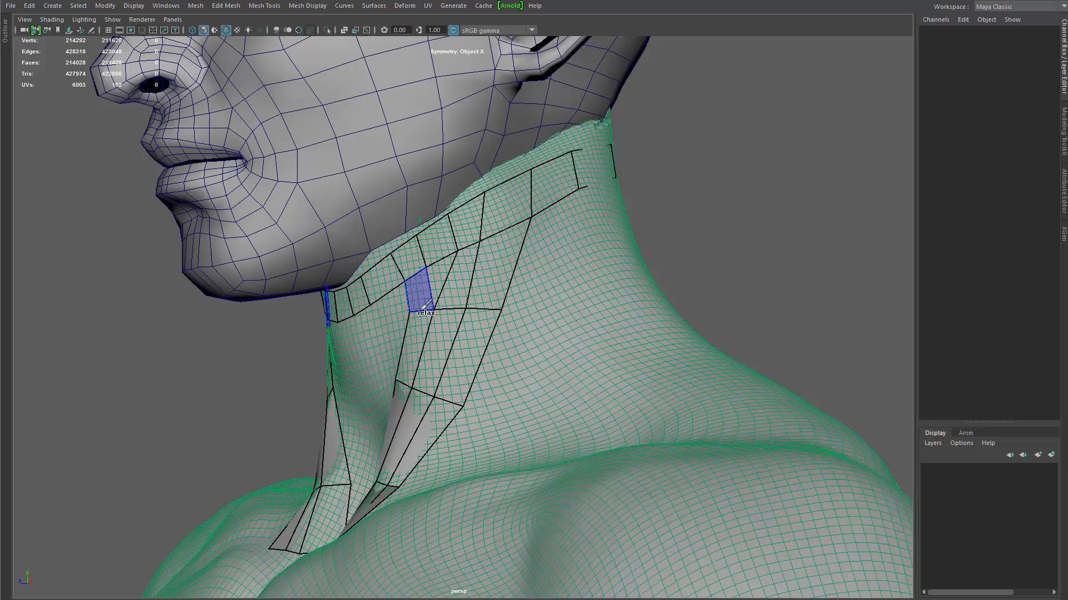
left_click(435, 302, "shift")
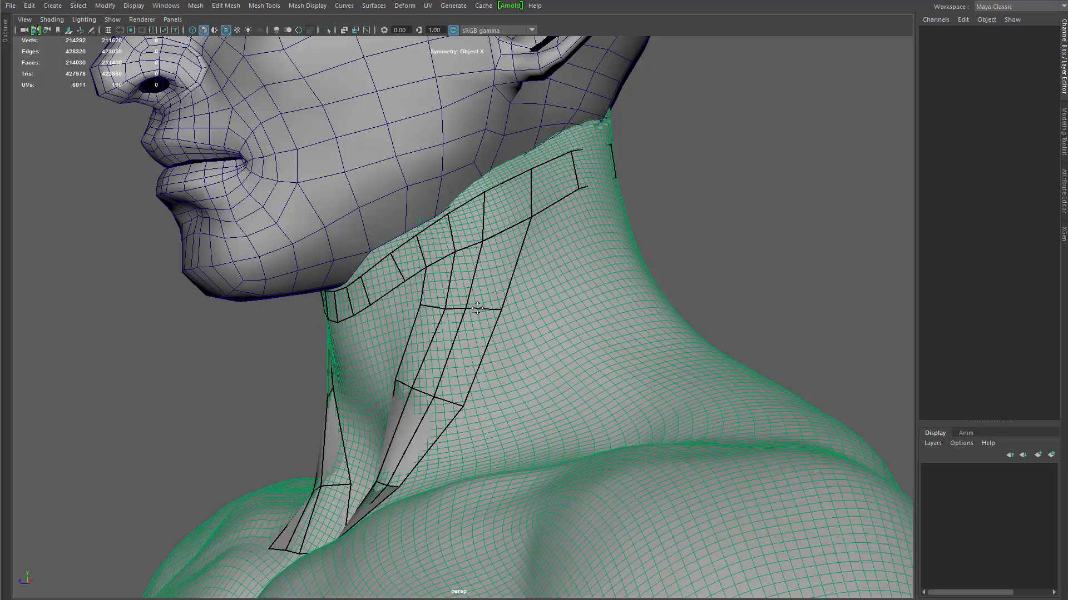
left_click_drag(477, 308, 469, 308)
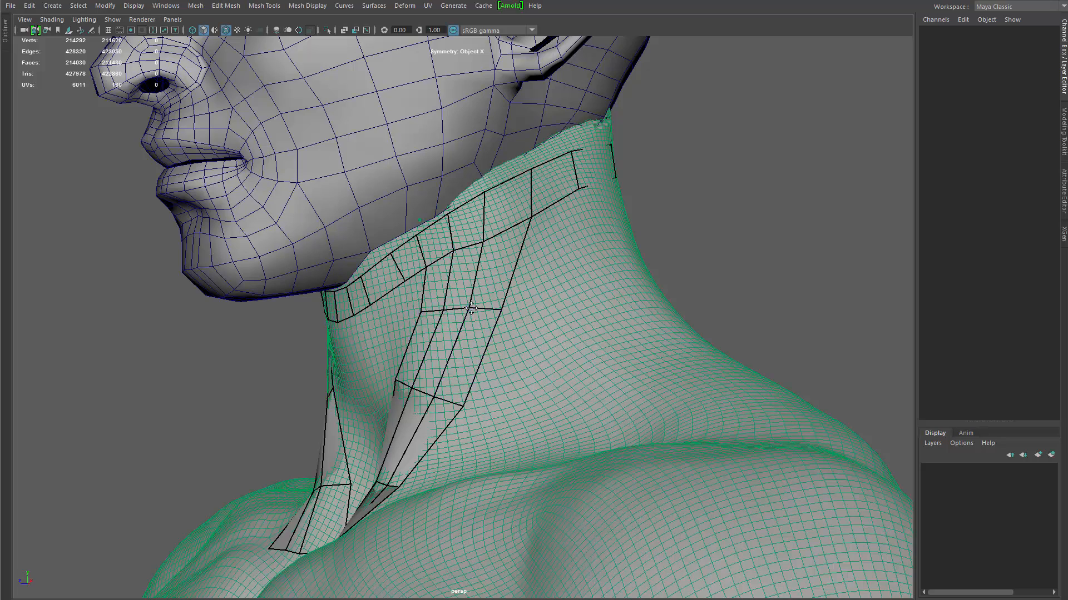
Step: Reshape the lower end vertices of the mirrored muscle strips so they curve inward toward the sternal notch
scroll(549, 357, "down", 5)
left_click_drag(477, 273, 494, 362, "alt")
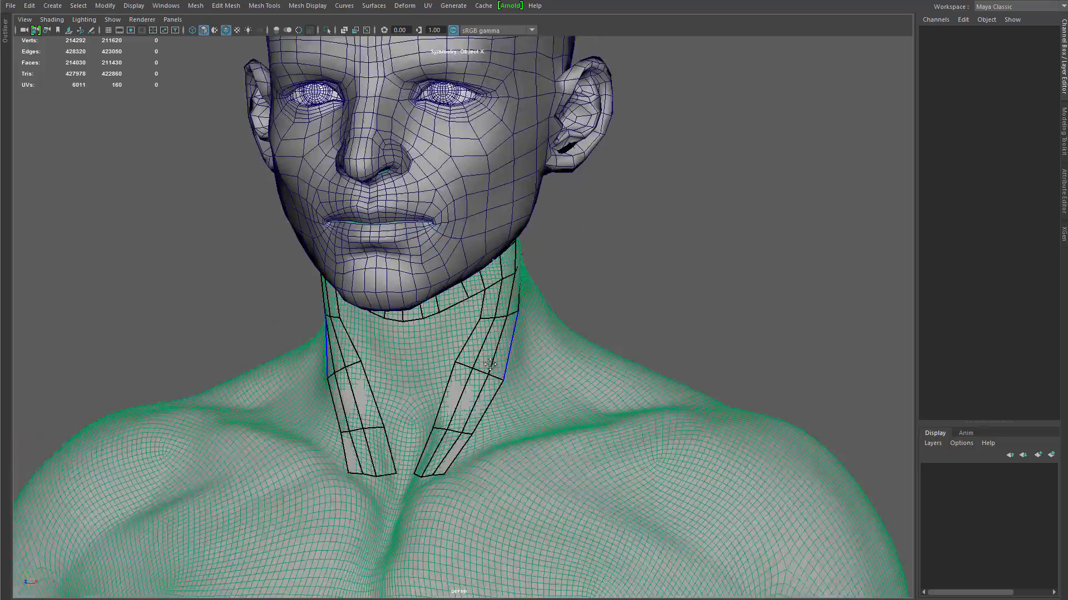
middle_click_drag(493, 362, 528, 211, "alt")
scroll(529, 211, "up", 3)
left_click_drag(528, 211, 571, 416, "alt")
scroll(505, 298, "up", 5)
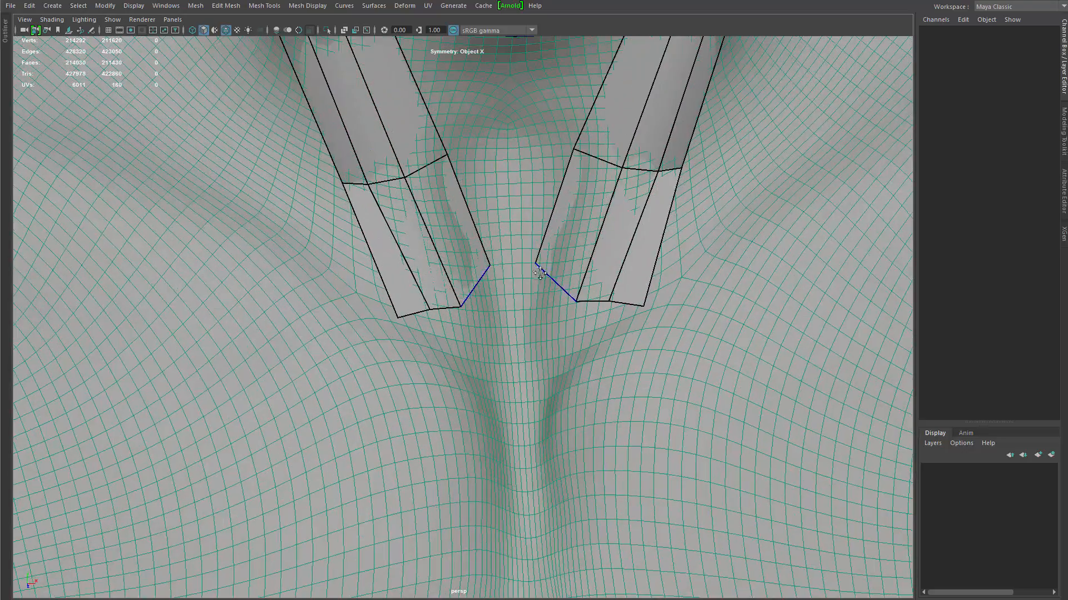
left_click_drag(575, 300, 551, 317)
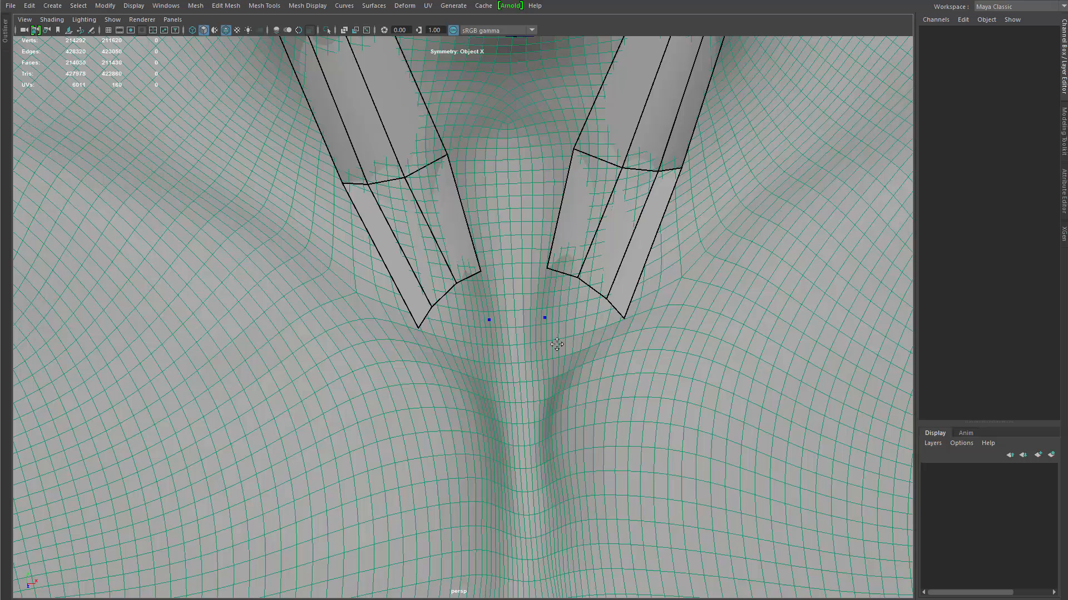
Step: Place new points and fill three rows of quads that join the two muscle strips across the centre of the sternal notch
left_click(558, 344, "shift")
left_click(527, 280)
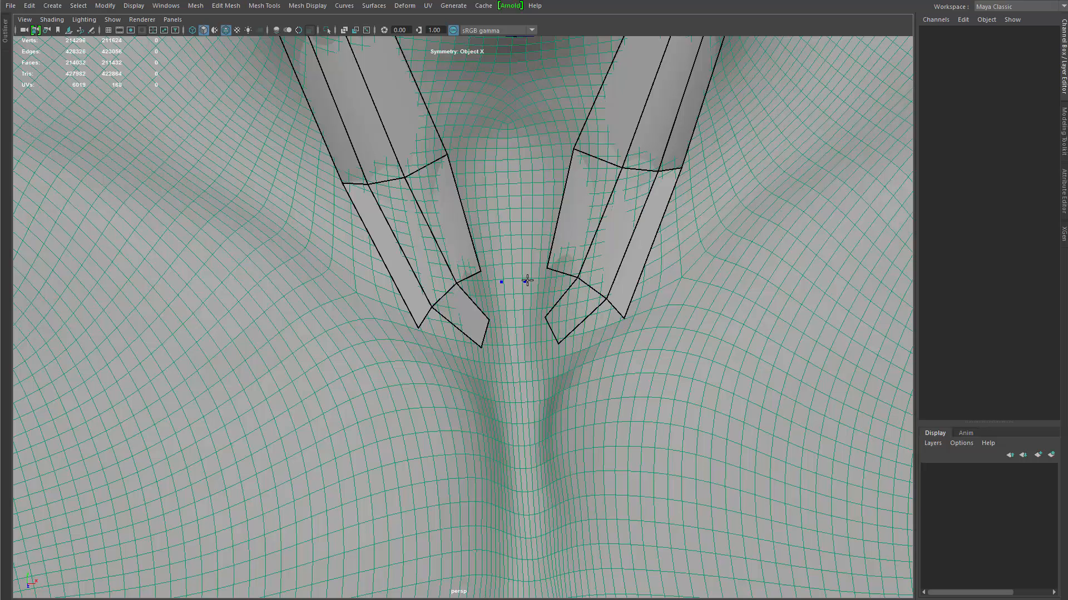
left_click(569, 361, "shift")
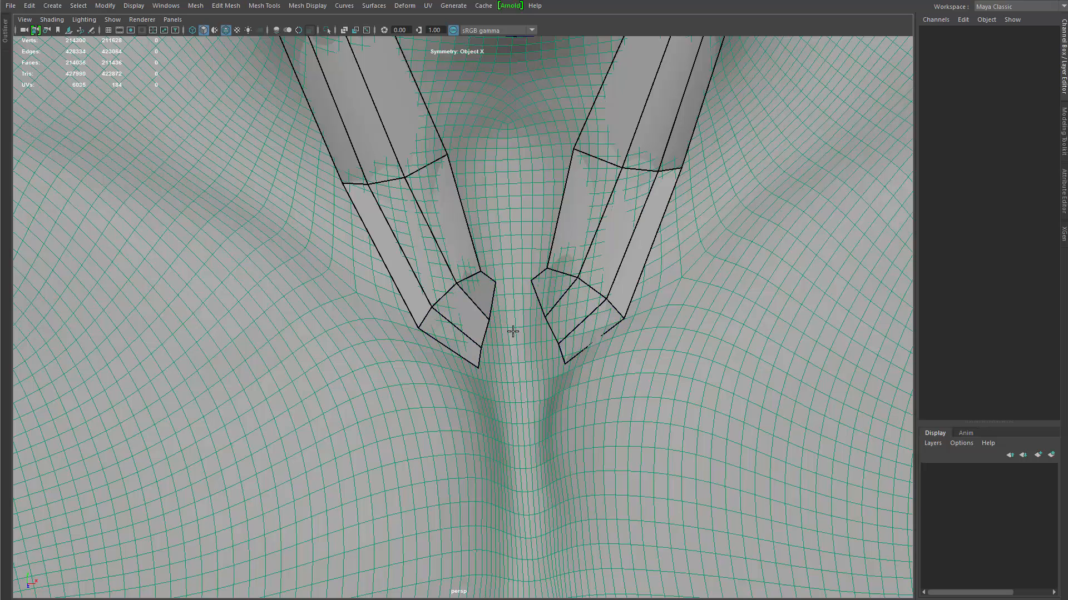
left_click(517, 283)
left_click(527, 305, "shift")
left_click(539, 335, "shift")
left_click(550, 355, "shift")
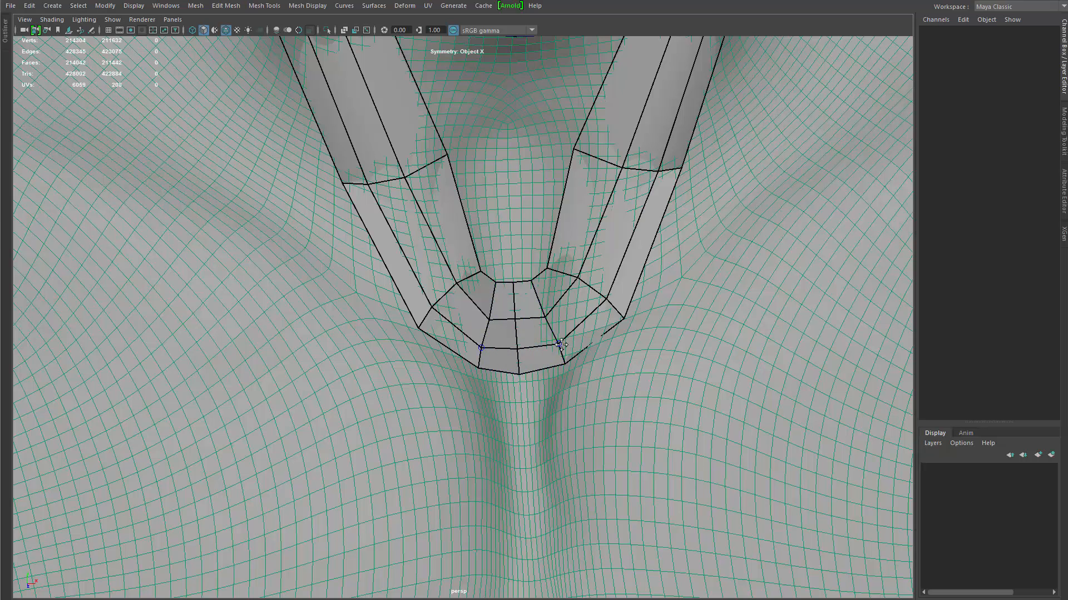
Step: Relax the sternal notch junction, pull its centre vertices down into a V, and adjust the strip's inner edge vertex at mid-neck
mouse_move(561, 345)
left_mouse_down("shift")
mouse_move(547, 312)
mouse_move(516, 283)
left_mouse_up("shift")
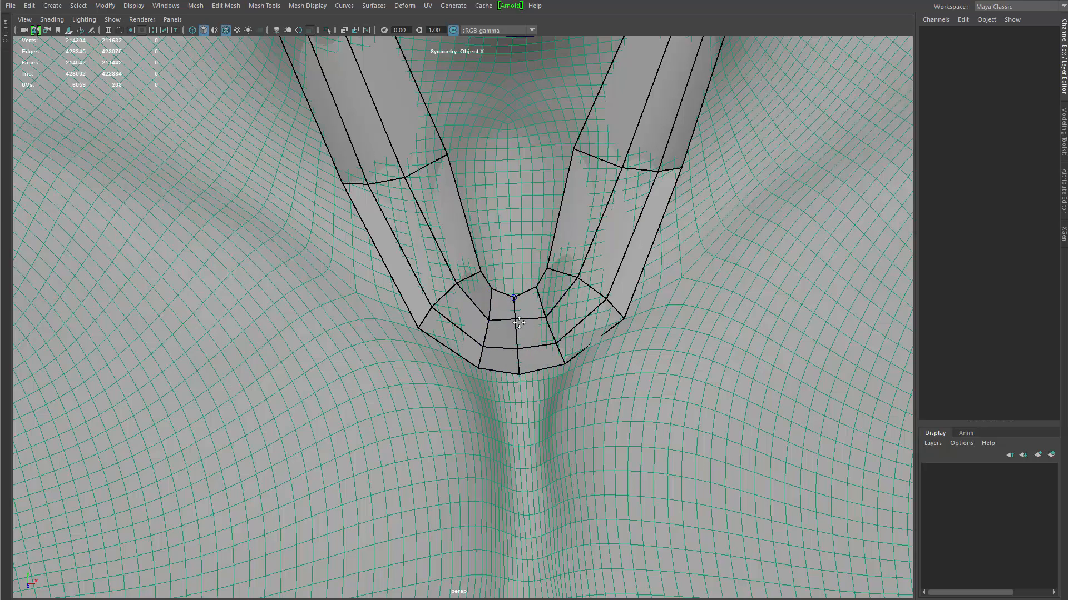
left_click_drag(520, 362, 522, 365)
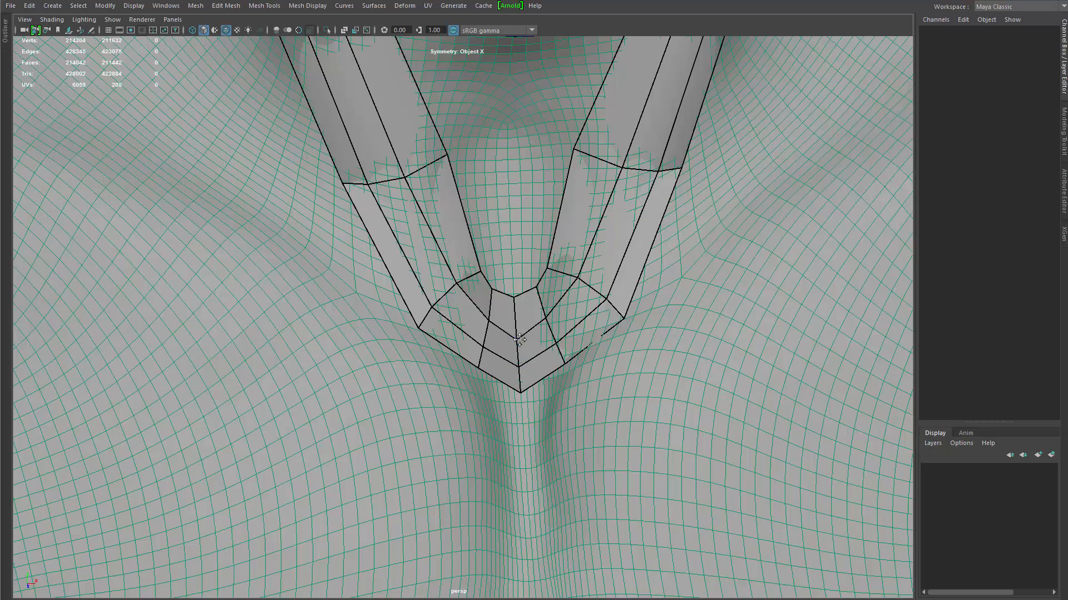
left_click_drag(537, 289, 541, 295)
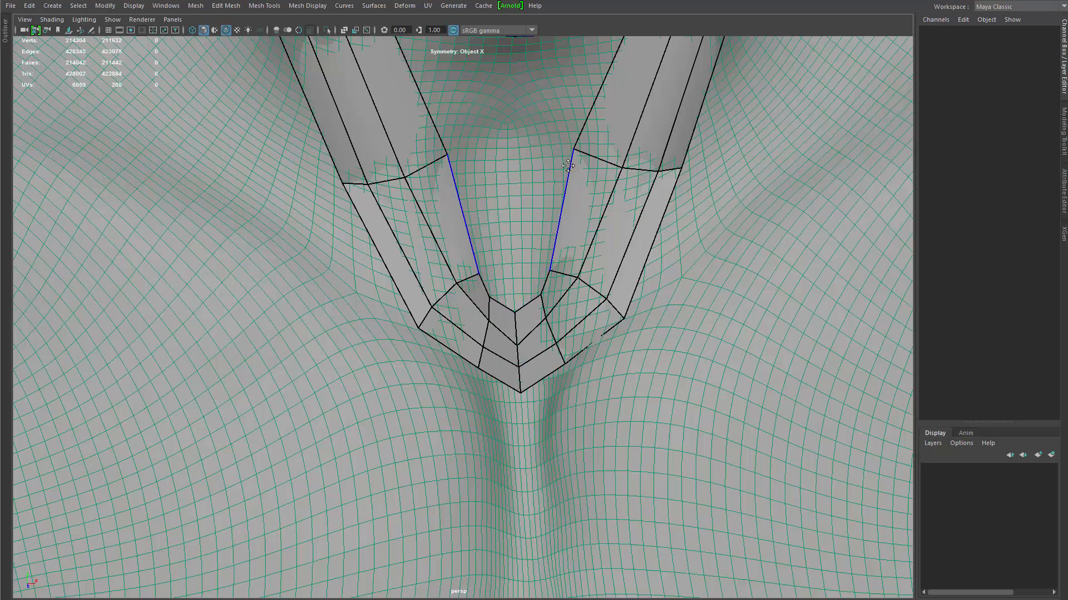
scroll(581, 151, "down", 10)
scroll(566, 247, "up", 5)
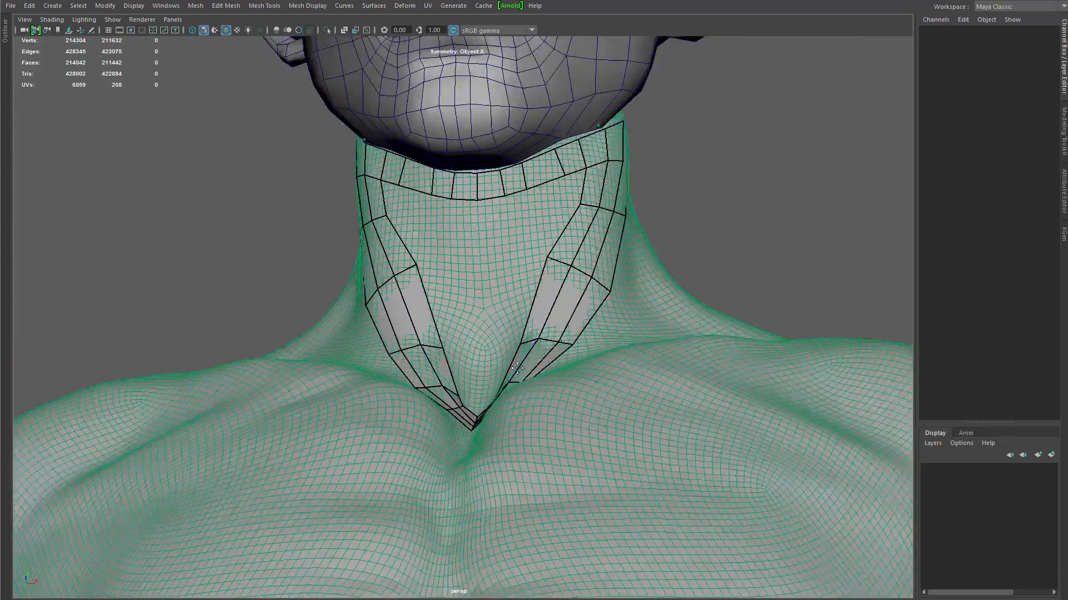
left_click_drag(558, 237, 564, 236)
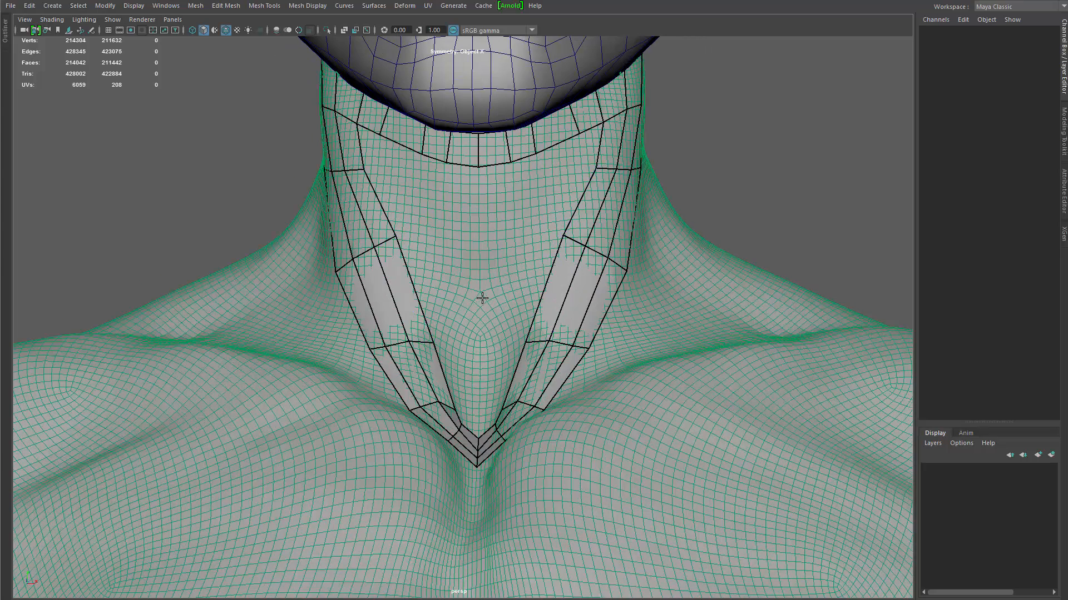
left_click_drag(482, 299, 481, 238, "alt")
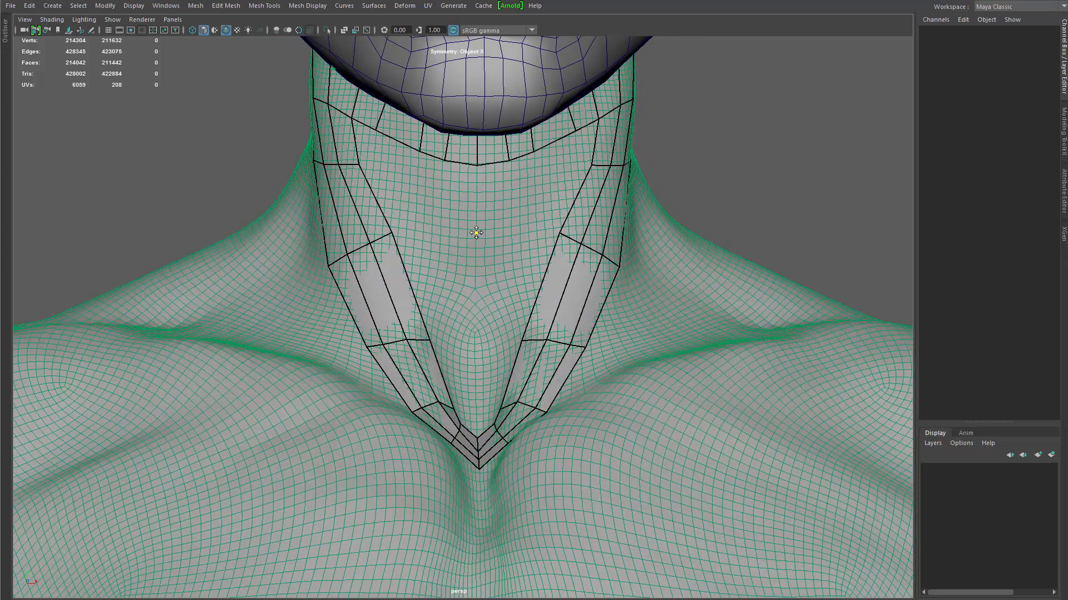
Step: Fill the throat gap between the two muscle strips with two rows of centre quads and split them with vertical edge loops on each side
left_click(477, 334)
left_click(466, 240, "shift")
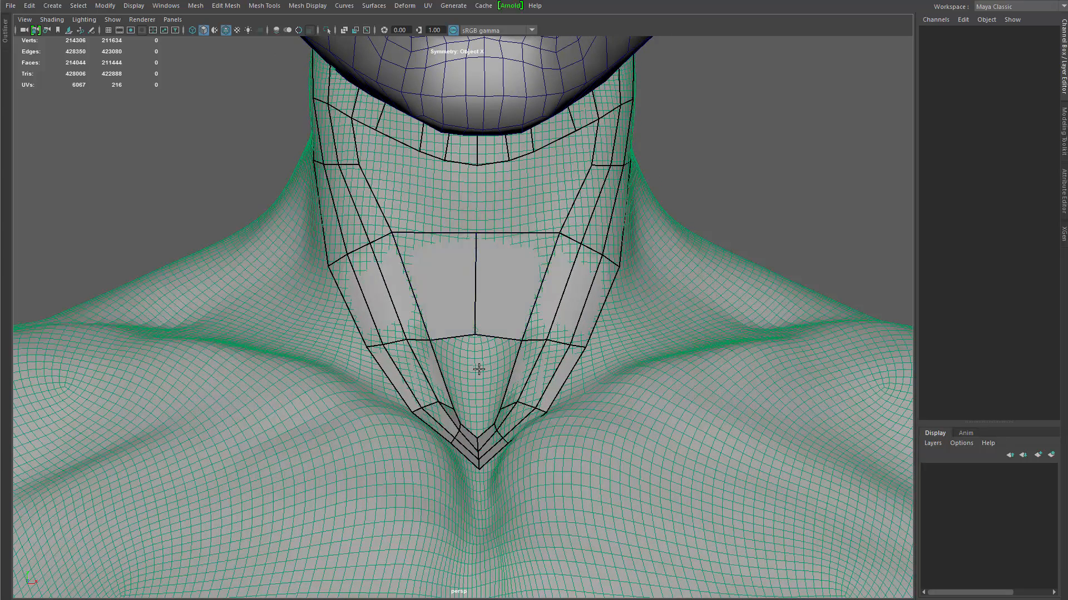
left_click(476, 399)
left_click(450, 366, "shift")
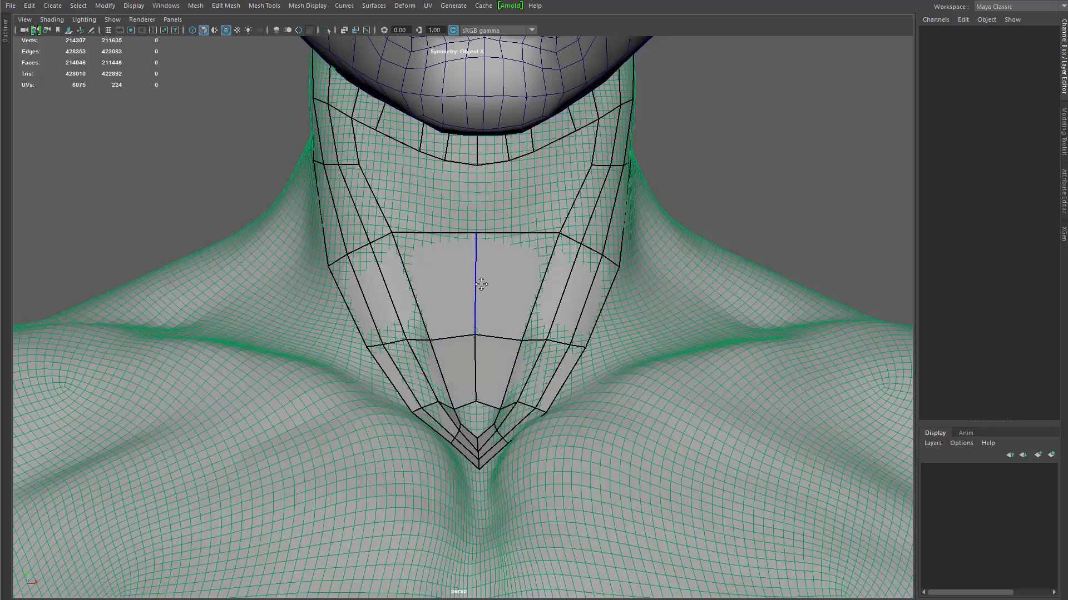
left_click(410, 232, "ctrl")
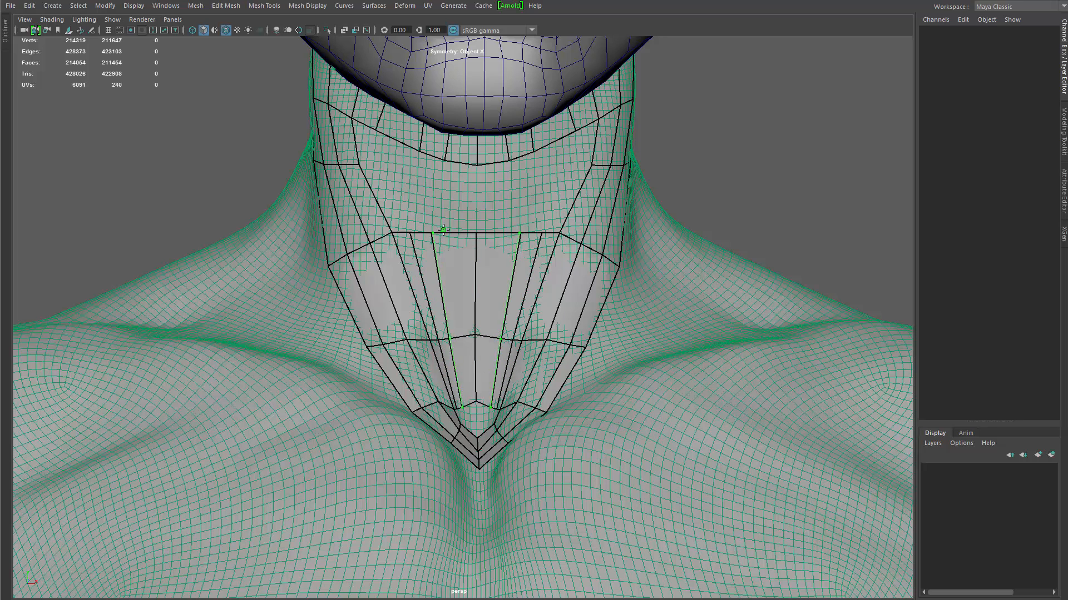
left_click(453, 228, "ctrl")
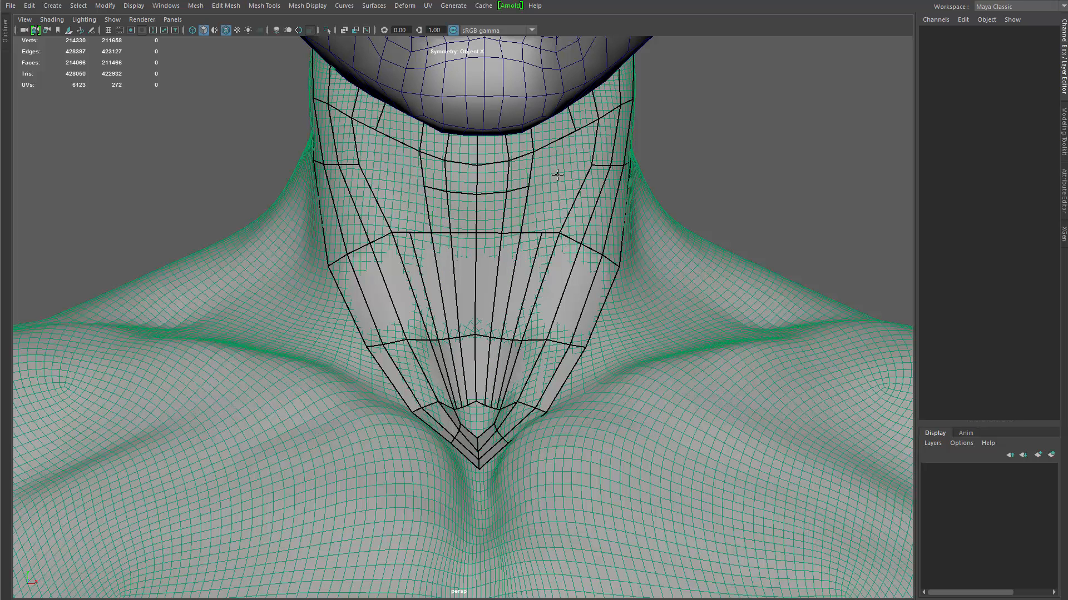
Step: Fill the remaining openings between the chin row and the throat quads, and relax the throat rows into smooth curves
left_click(558, 161, "shift")
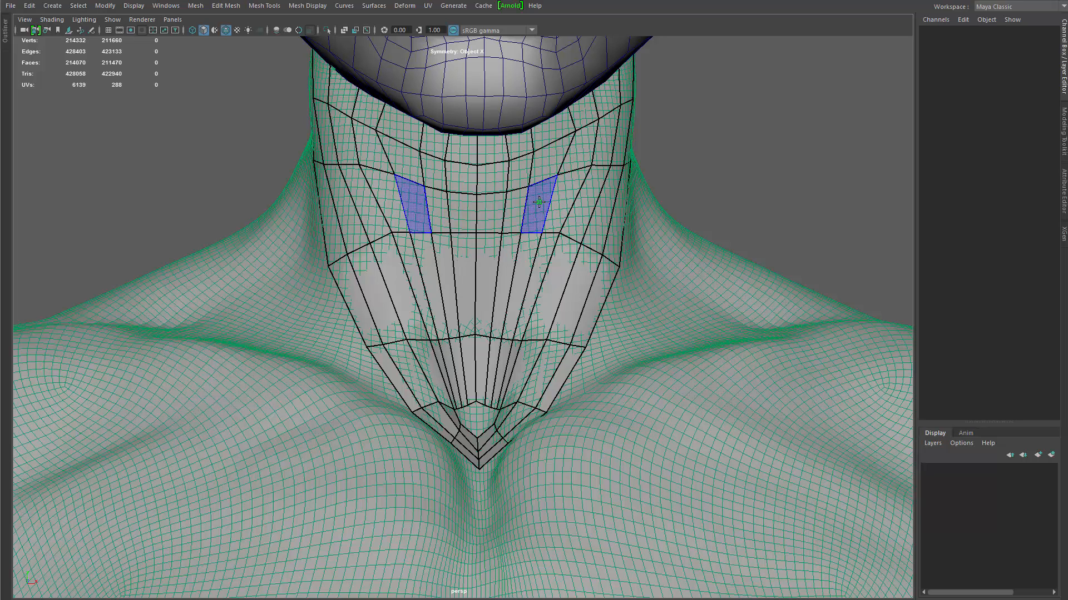
left_click(563, 200, "shift")
mouse_move(559, 162)
left_mouse_down("shift")
mouse_move(534, 184)
mouse_move(510, 239)
mouse_move(578, 239)
mouse_move(515, 269)
mouse_move(588, 173)
mouse_move(561, 300)
mouse_move(578, 234)
mouse_move(533, 178)
mouse_move(490, 279)
left_mouse_up("shift")
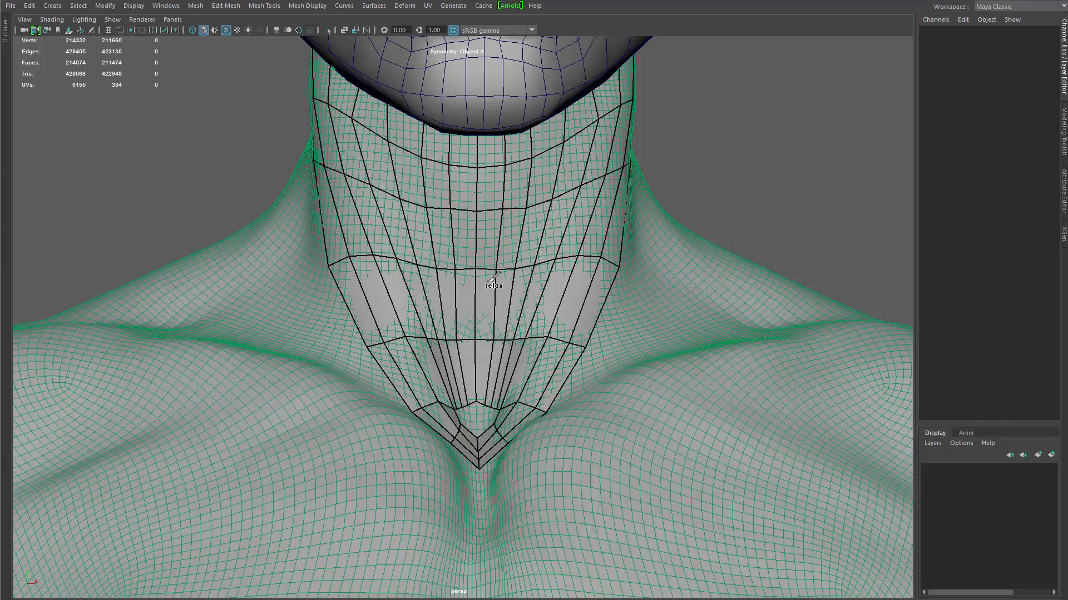
Step: Reposition the outer vertices of the muscle strip on the side of the neck so the horizontal rows flow evenly
left_click_drag(578, 256, 547, 257, "alt")
left_click_drag(645, 263, 652, 252)
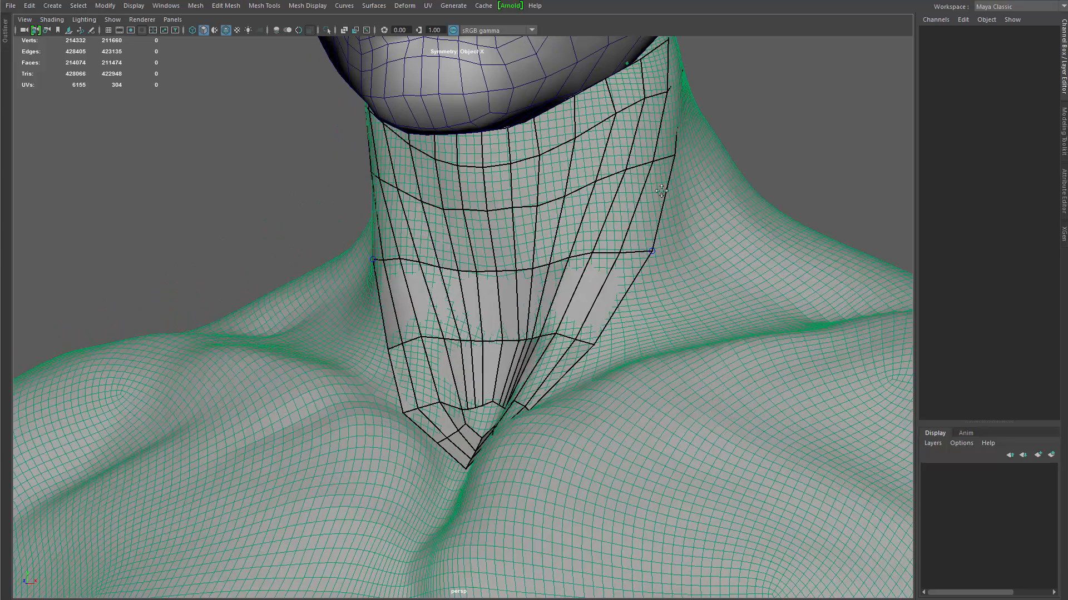
left_click_drag(647, 163, 647, 166)
left_click_drag(645, 97, 535, 208)
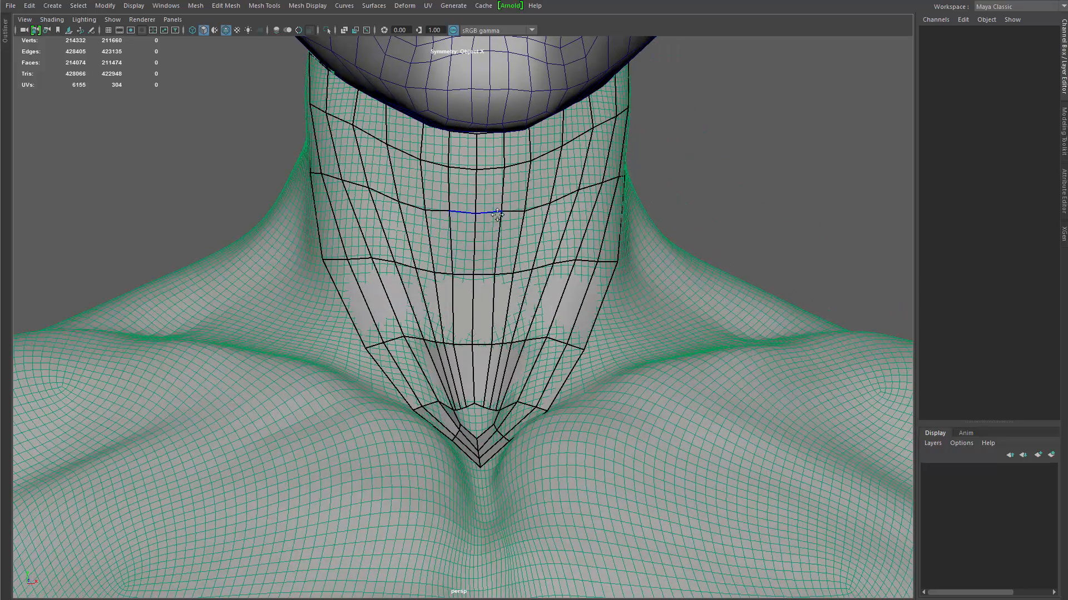
Step: Even out the rim vertices of the round hole above the sternal notch and fill the hole with rows of new quads
left_click_drag(509, 264, 497, 296, "alt")
scroll(526, 409, "up", 6)
scroll(476, 338, "up", 5)
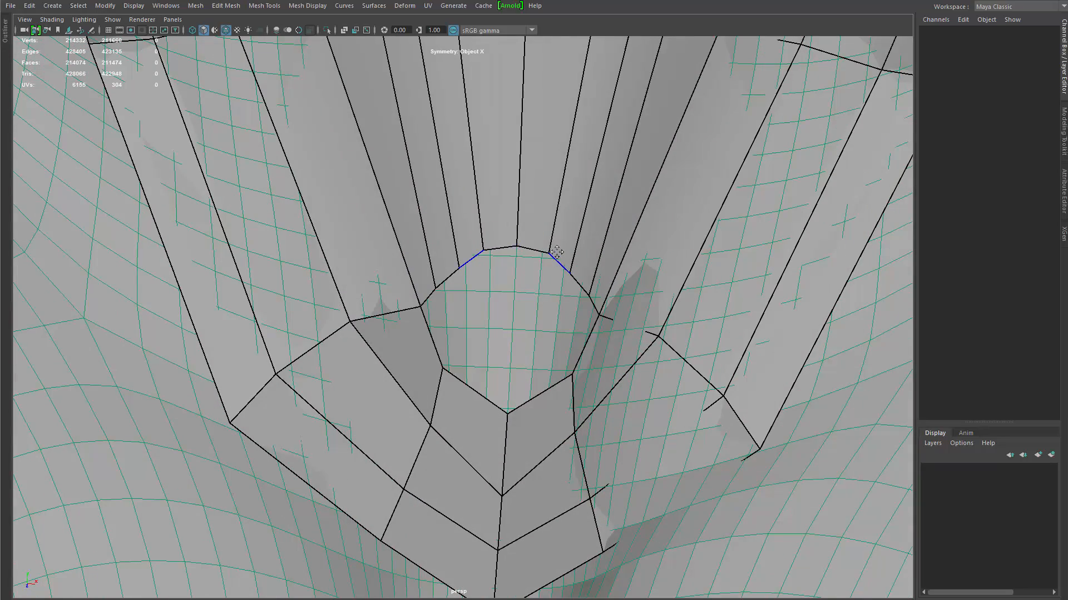
left_click_drag(569, 274, 567, 271)
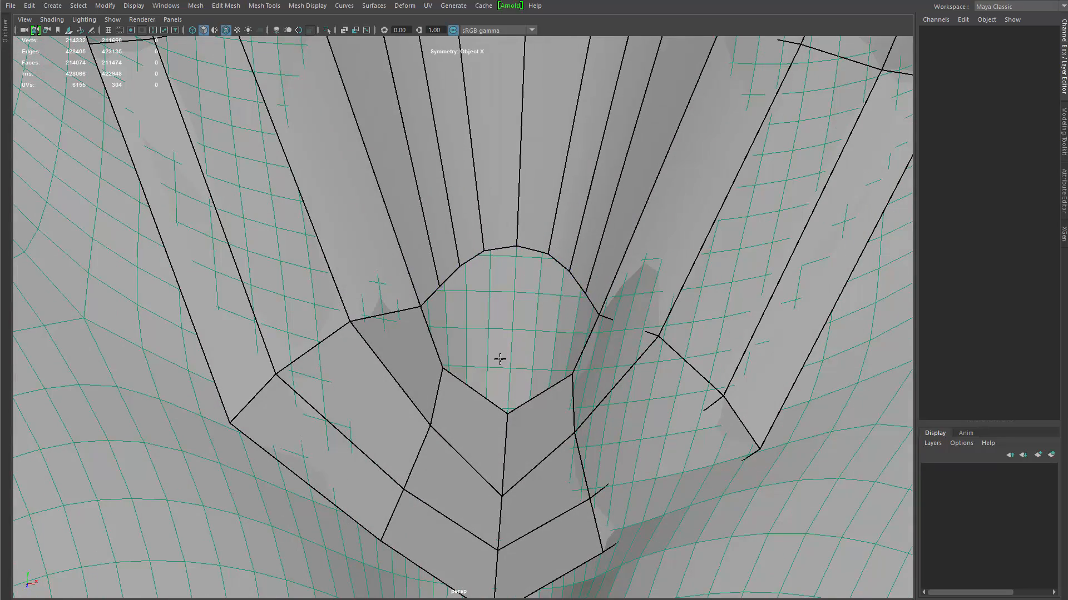
left_click(441, 336, "shift")
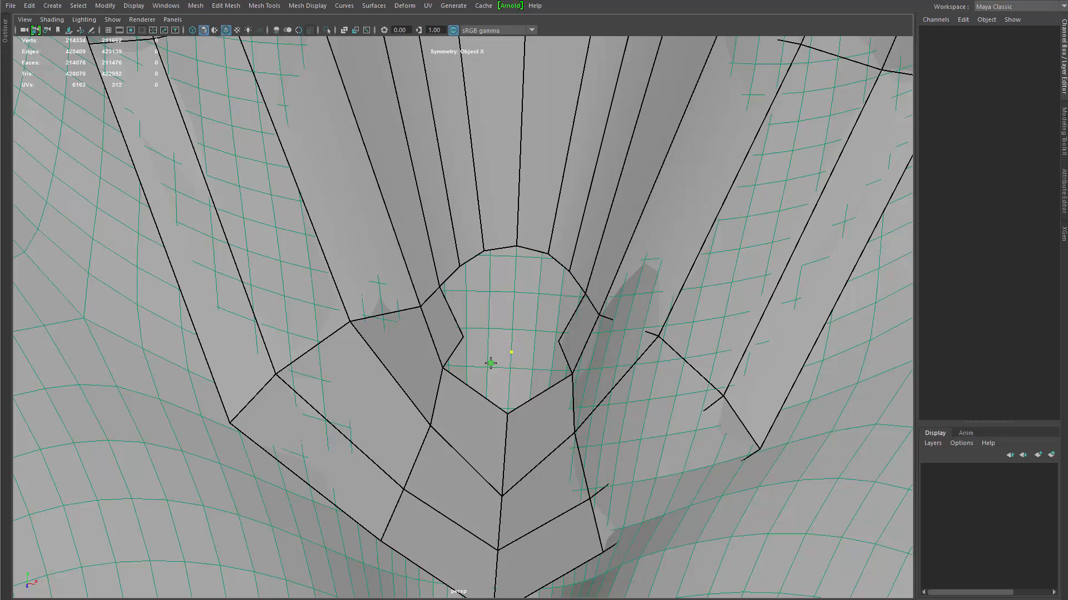
left_click(491, 363, "shift")
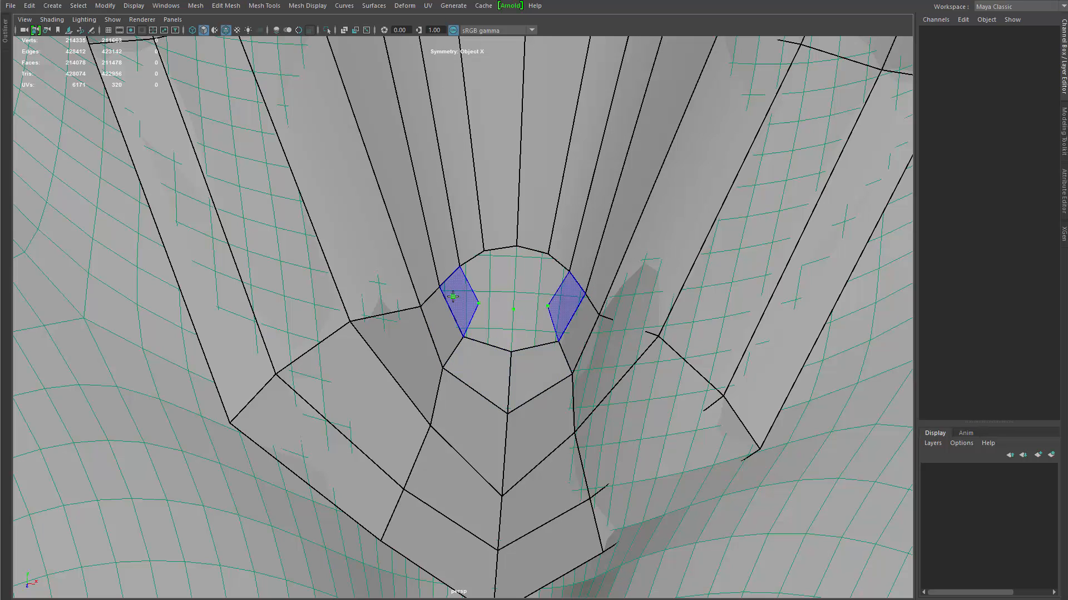
left_click(457, 308, "shift")
left_click(512, 325, "shift")
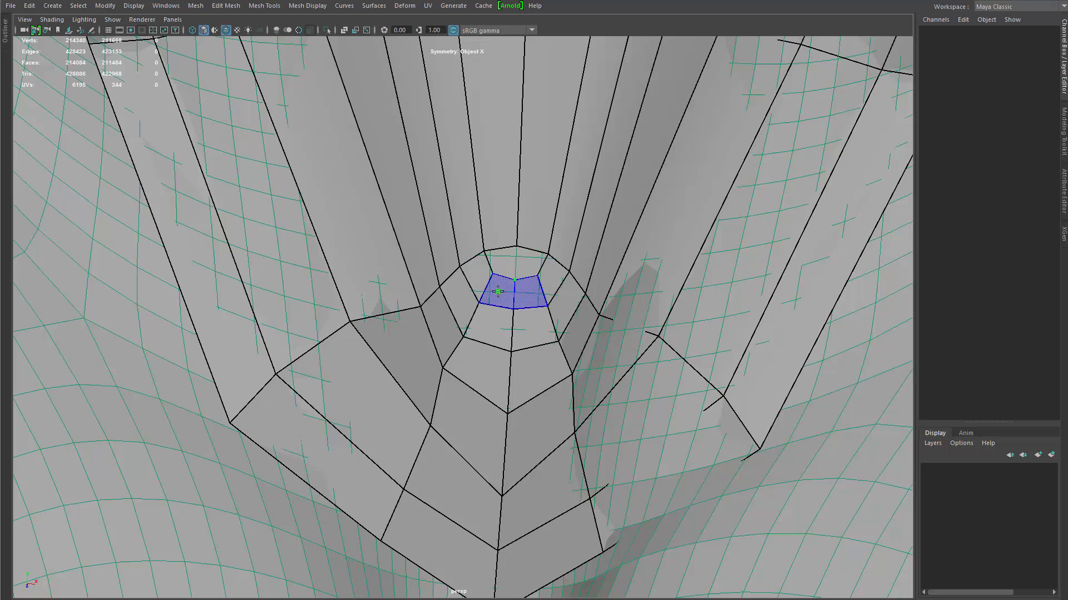
left_click(528, 260, "shift")
mouse_move(535, 258)
left_mouse_down("shift")
mouse_move(593, 317)
mouse_move(603, 311)
left_mouse_up("shift")
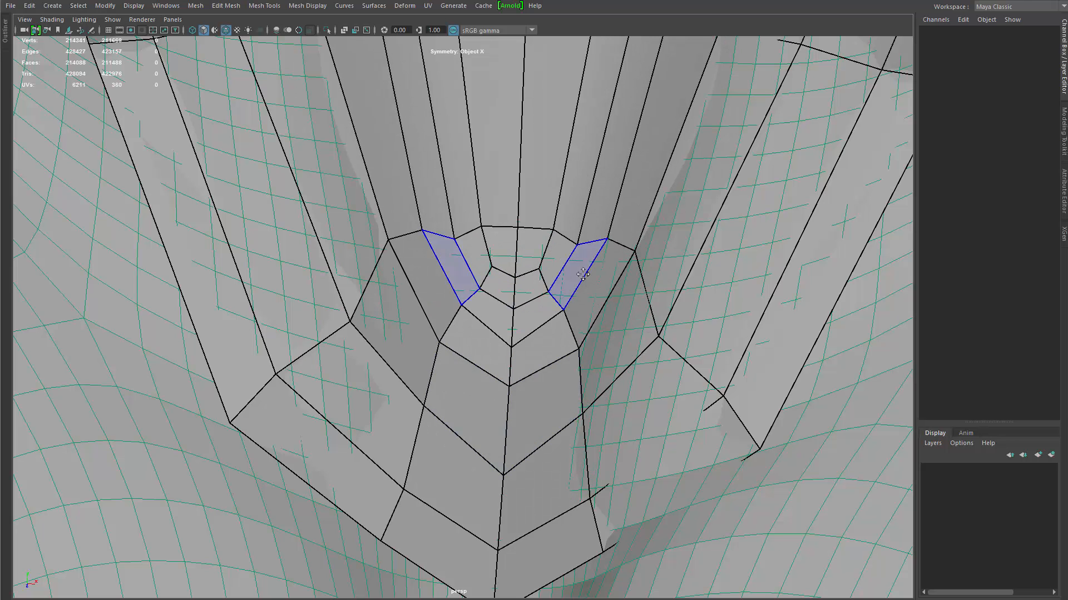
key("ctrl+z")
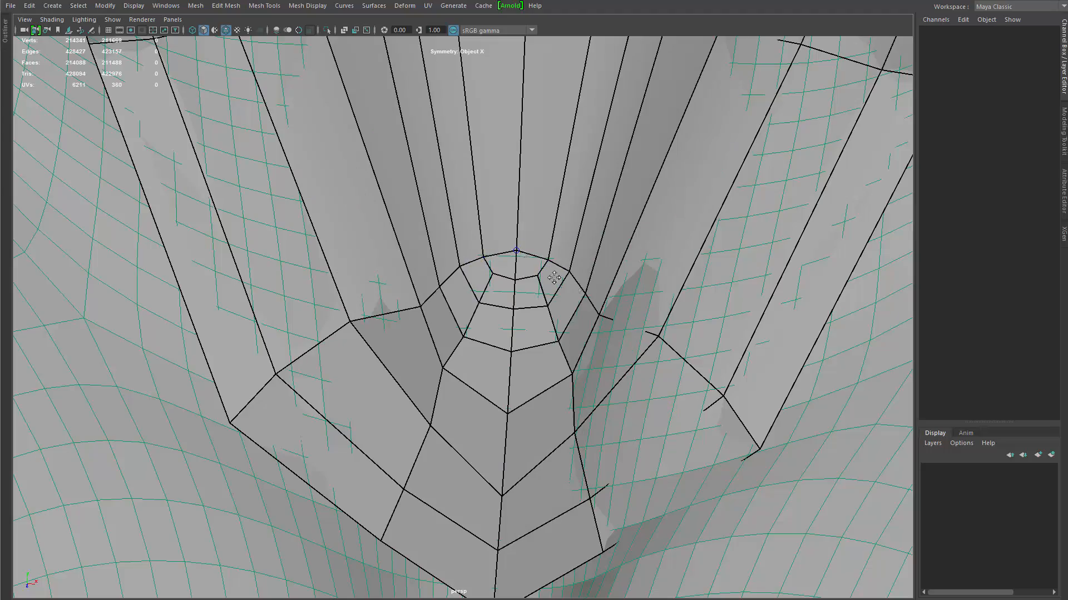
Step: Examine the quad flow around the sternal notch and throat from the front, from above and close up
right_click_drag(553, 277, 355, 267, "alt")
mouse_move(445, 265)
left_mouse_down("alt")
mouse_move(355, 260)
mouse_move(526, 281)
mouse_move(528, 325)
left_mouse_up("alt")
left_click_drag(445, 399, 411, 317, "alt")
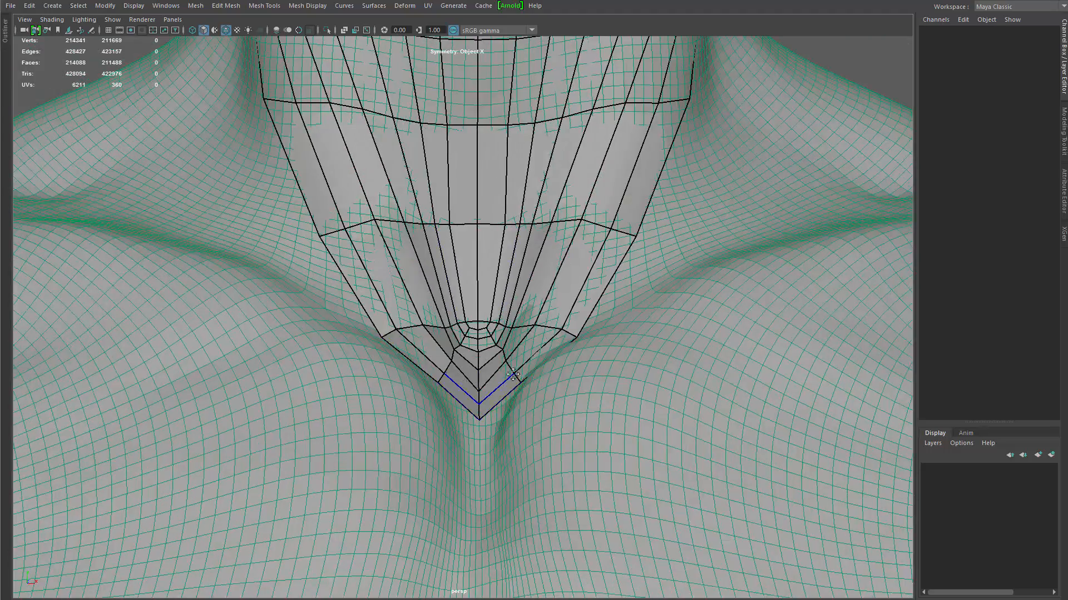
right_click_drag(512, 374, 445, 345, "alt")
mouse_move(473, 334)
left_mouse_down("alt")
mouse_move(411, 347)
mouse_move(437, 358)
mouse_move(473, 327)
mouse_move(470, 347)
left_mouse_up("alt")
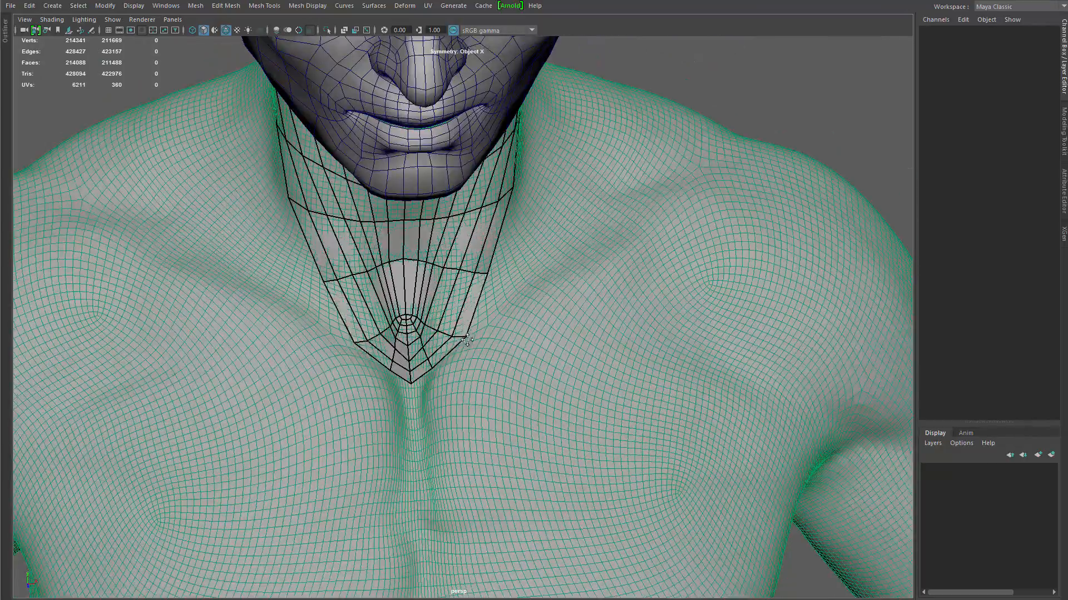
right_click_drag(467, 340, 406, 365, "alt")
mouse_move(361, 362)
left_mouse_down("alt")
mouse_move(414, 365)
mouse_move(367, 367)
left_mouse_up("alt")
right_click_drag(367, 367, 537, 329, "alt")
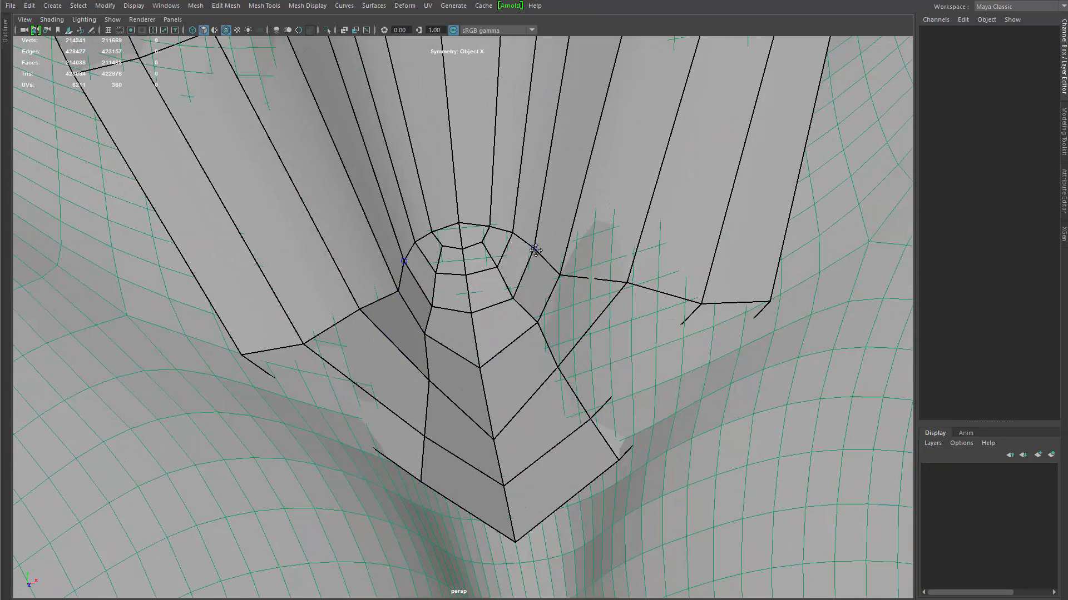
left_click(532, 288)
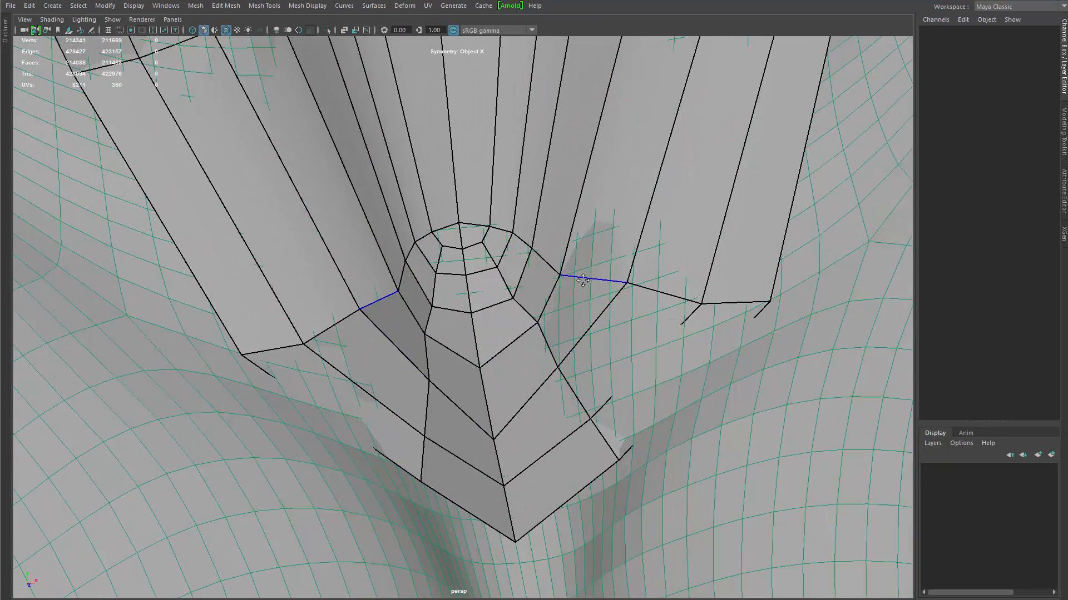
right_click_drag(548, 303, 464, 320, "alt")
left_click_drag(465, 319, 456, 289, "alt")
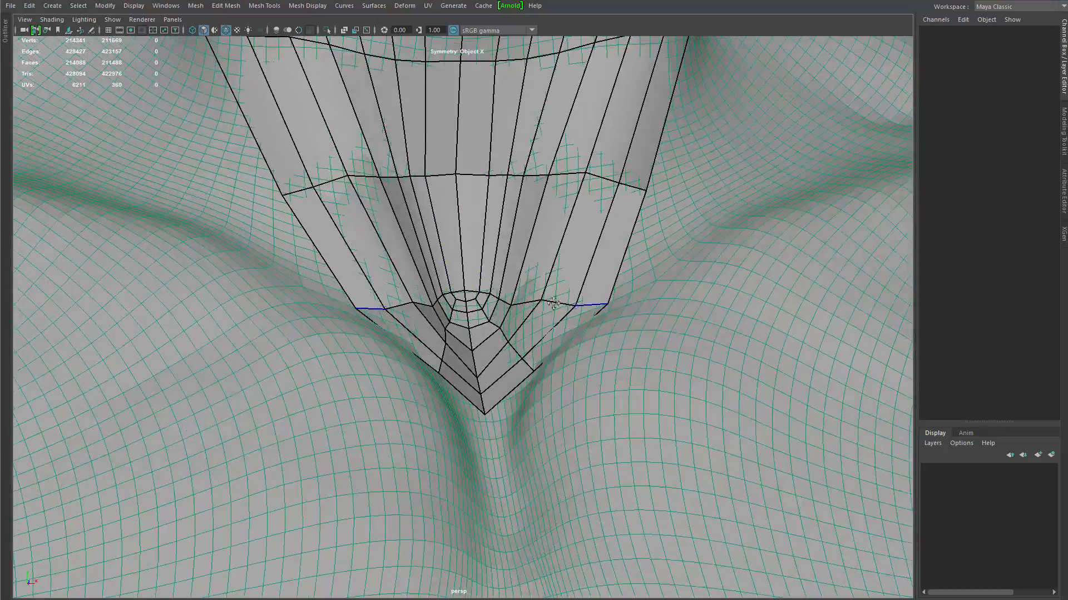
right_click_drag(553, 303, 470, 278, "alt")
left_click_drag(470, 278, 489, 345, "alt")
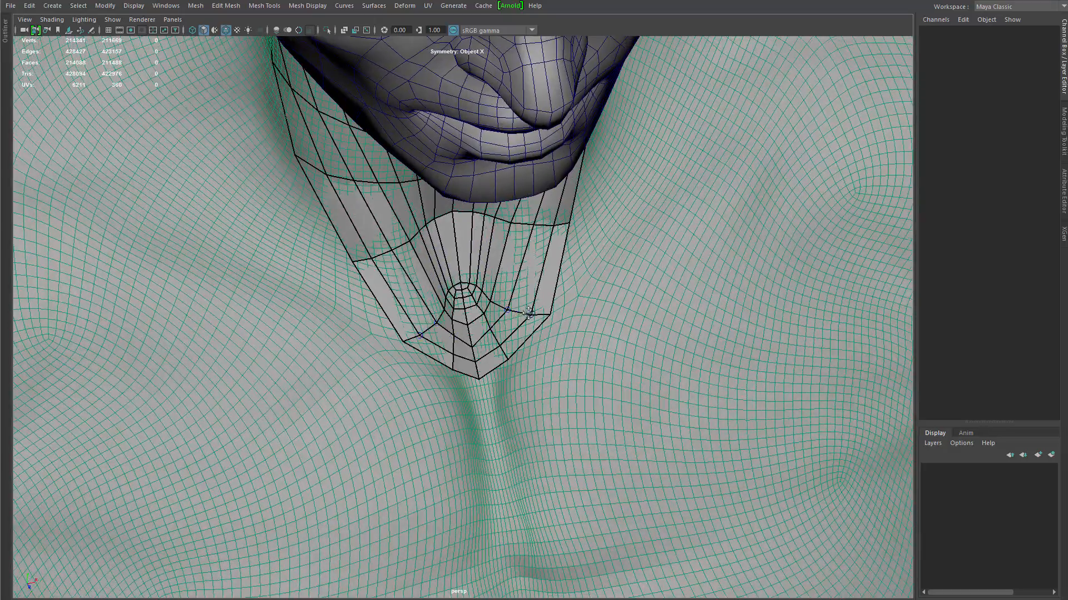
Step: Place points and fill two quads per side on the side of the neck, behind the muscle strip and below the neck ring
left_click_drag(529, 313, 411, 278)
right_click_drag(412, 278, 360, 271, "alt")
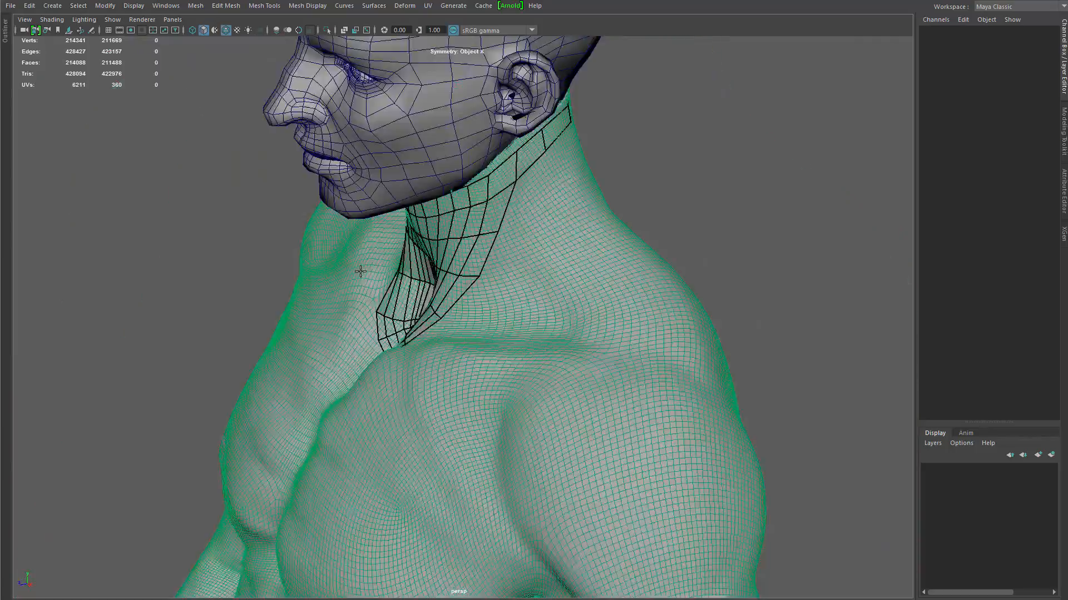
left_click_drag(361, 271, 317, 278, "alt")
right_click_drag(389, 283, 503, 276, "alt")
left_click_drag(502, 276, 511, 254, "alt")
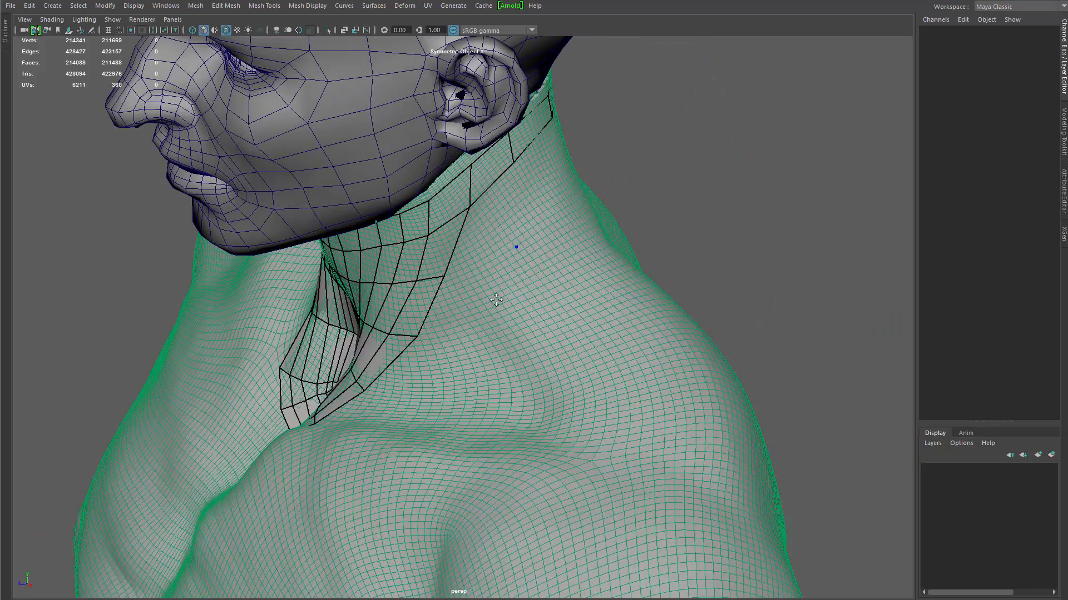
left_click(514, 205, "shift")
left_click_drag(510, 298, 519, 265, "alt")
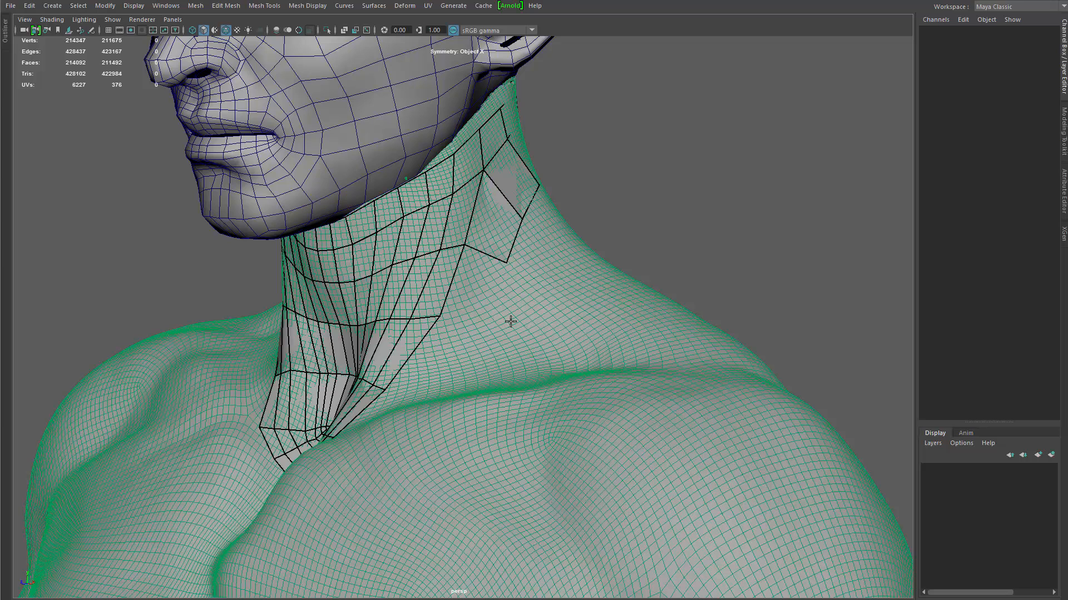
Step: Add two more quads per side down the side of the neck toward the trapezius and adjust their shared and lower vertices
left_click(559, 293)
left_click(516, 287, "shift")
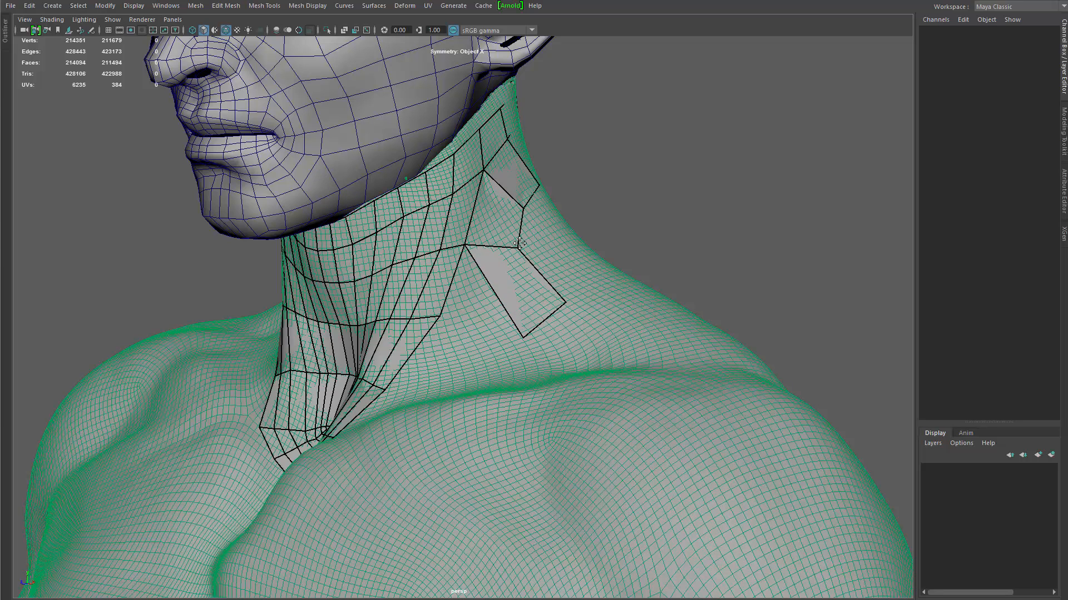
left_click_drag(519, 243, 520, 241)
left_click_drag(520, 338, 531, 320)
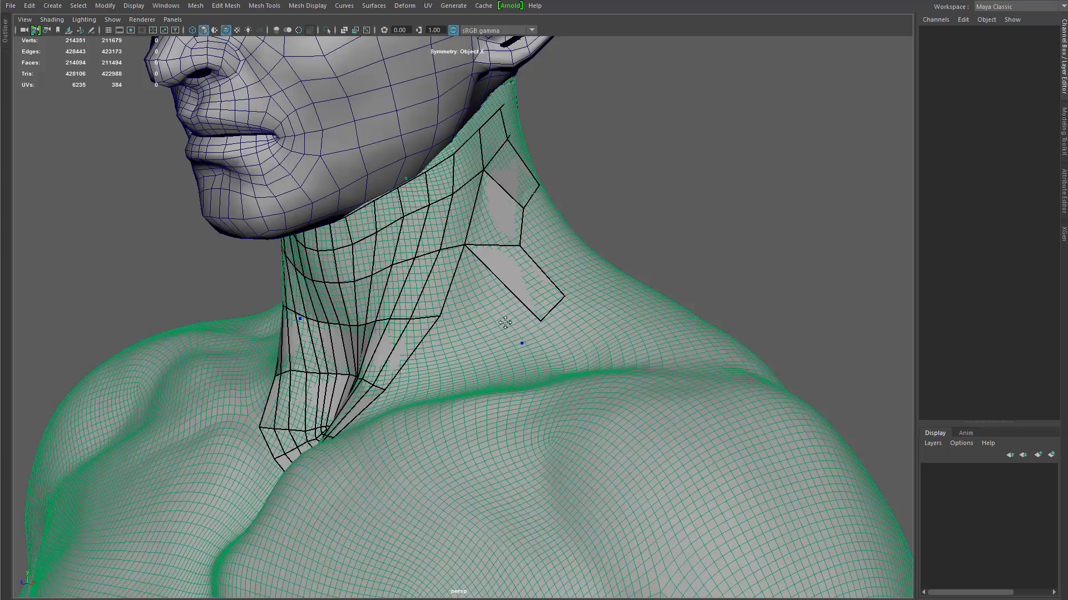
left_click(509, 317, "shift")
Step: Extend the quad strip over the trapezius and the back of the shoulder with three more quads per side
mouse_move(610, 299)
left_mouse_down("alt")
mouse_move(512, 333)
mouse_move(499, 322)
mouse_move(530, 284)
mouse_move(501, 247)
mouse_move(511, 207)
left_mouse_up("alt")
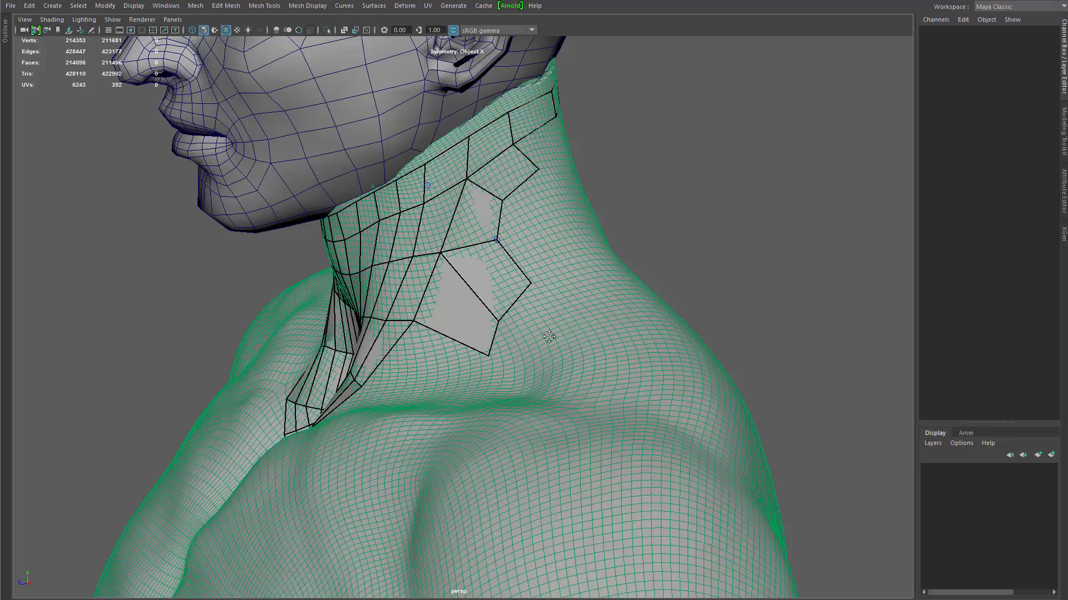
left_click_drag(548, 341, 450, 336, "alt")
left_click(474, 298, "shift")
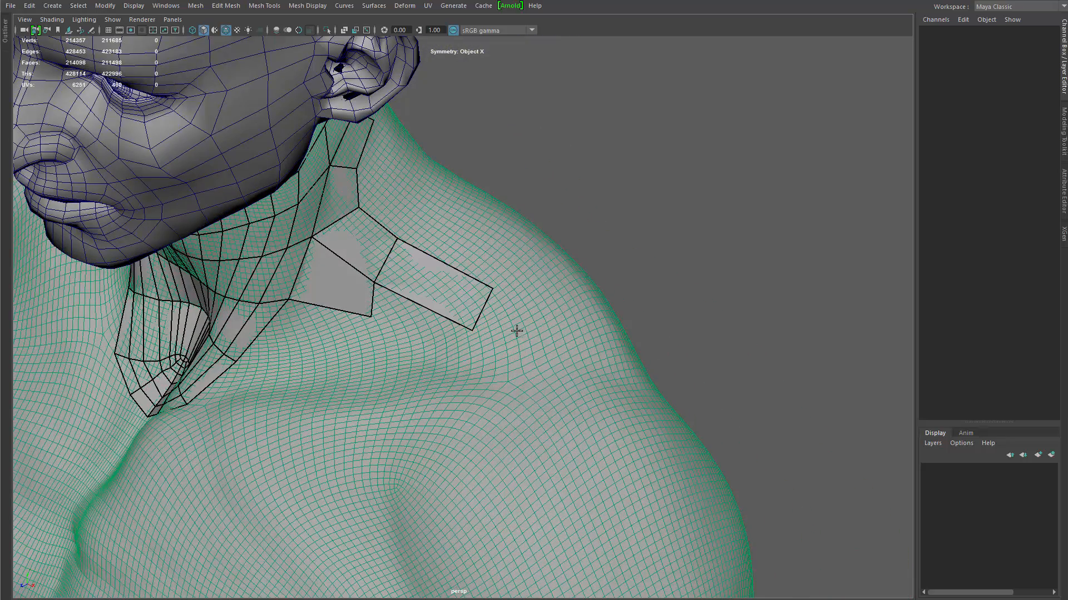
left_click_drag(512, 326, 480, 357, "alt")
left_click(497, 327, "shift")
mouse_move(593, 384)
left_mouse_down("alt")
mouse_move(531, 336)
mouse_move(543, 424)
mouse_move(561, 430)
left_mouse_up("alt")
left_click(465, 392, "shift")
middle_click_drag(561, 430, 540, 364, "alt")
Step: Continue the strip across the upper back toward the spine with three quads per side and pull its inner vertices into line
left_click(544, 363)
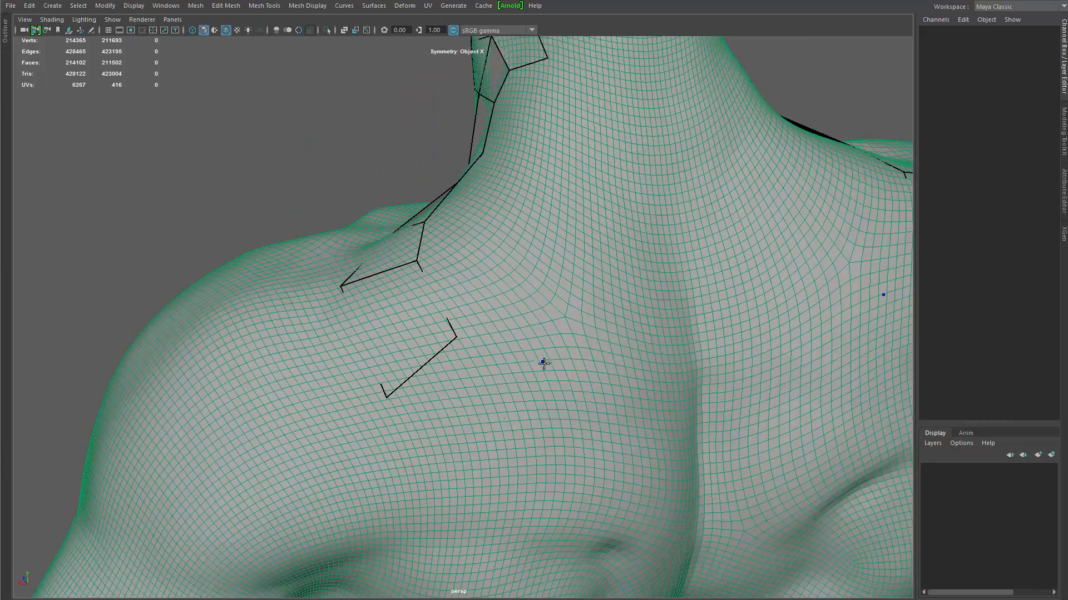
left_click(510, 457)
left_click(471, 405, "shift")
left_click_drag(472, 405, 584, 401, "alt")
left_click(565, 357)
left_click(544, 403, "shift")
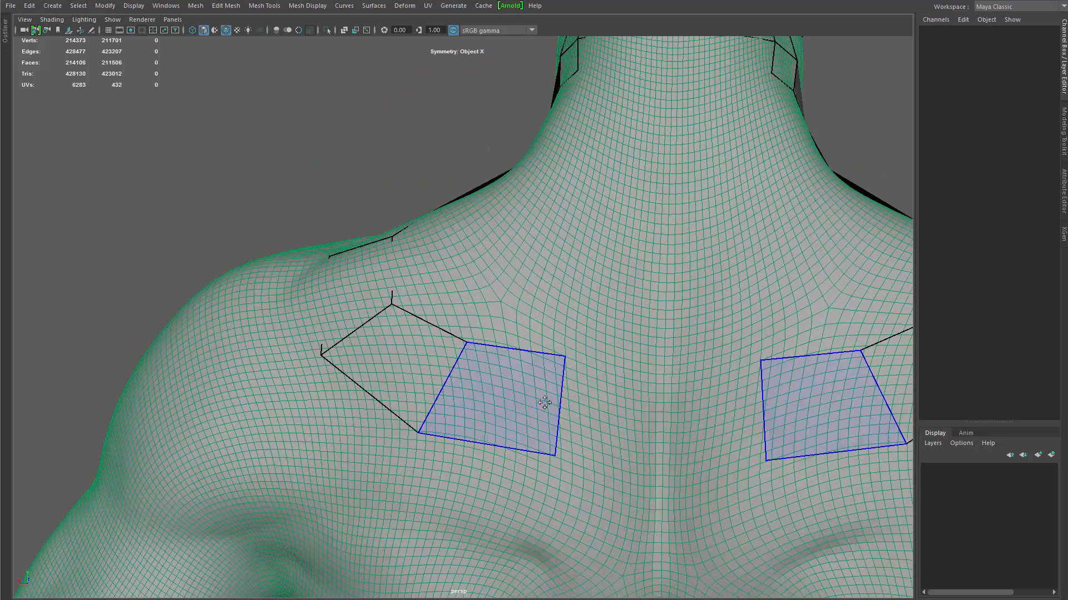
left_click(594, 354, "shift")
left_click_drag(565, 356, 533, 343)
mouse_move(555, 456)
left_mouse_down()
mouse_move(577, 381)
mouse_move(546, 436)
left_mouse_up()
Step: Run the strip up the back of the neck with two quads per side and pull its top outer vertex down and outward
middle_click_drag(596, 258, 566, 315, "alt")
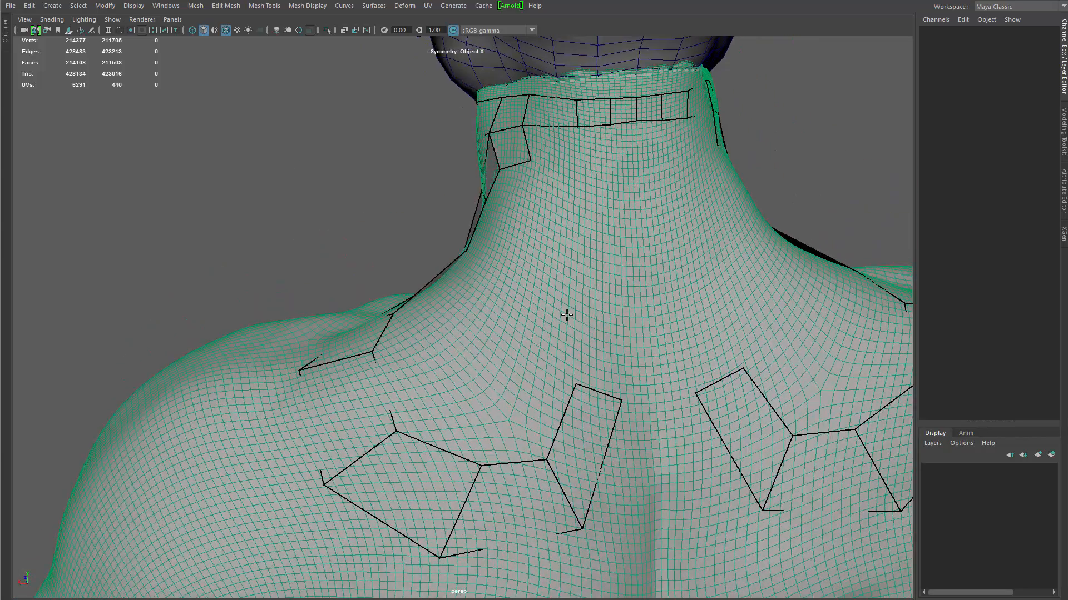
left_click(618, 304, "shift")
left_click(600, 247, "shift")
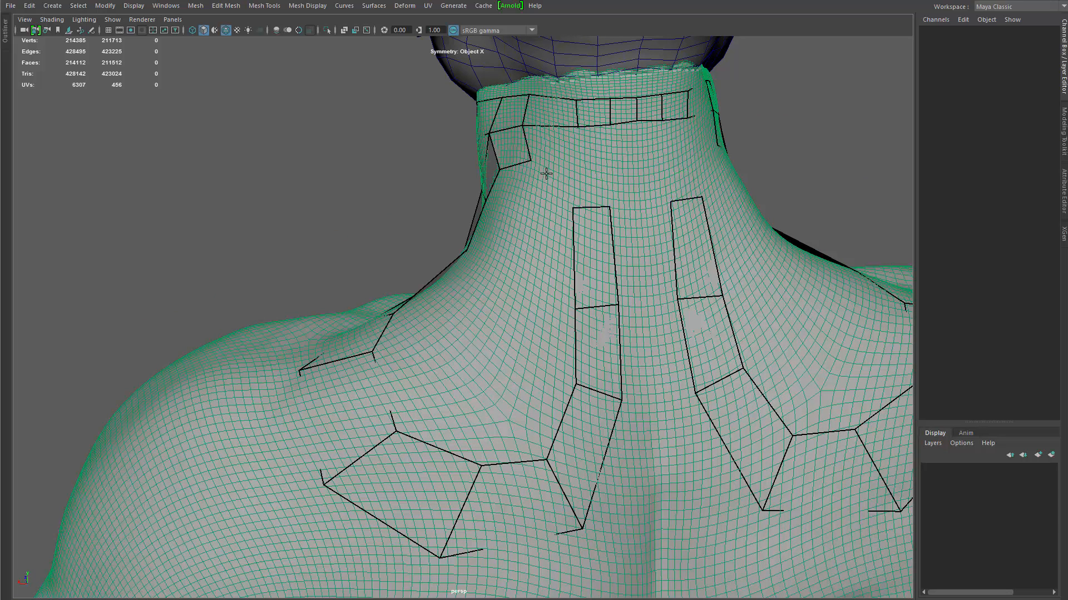
left_click_drag(524, 164, 505, 107, "alt")
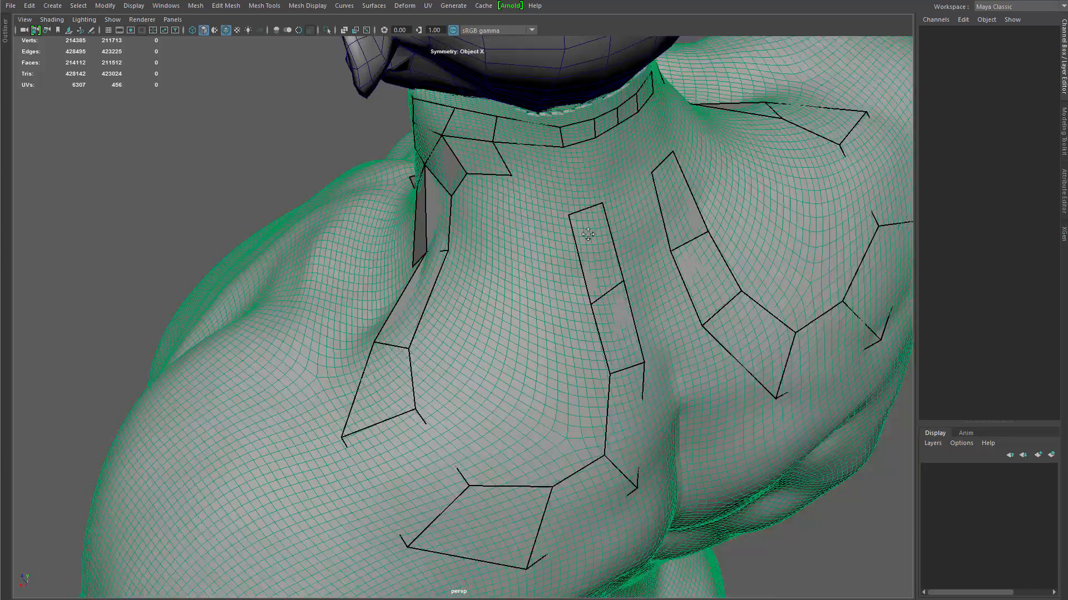
scroll(505, 107, "up", 3)
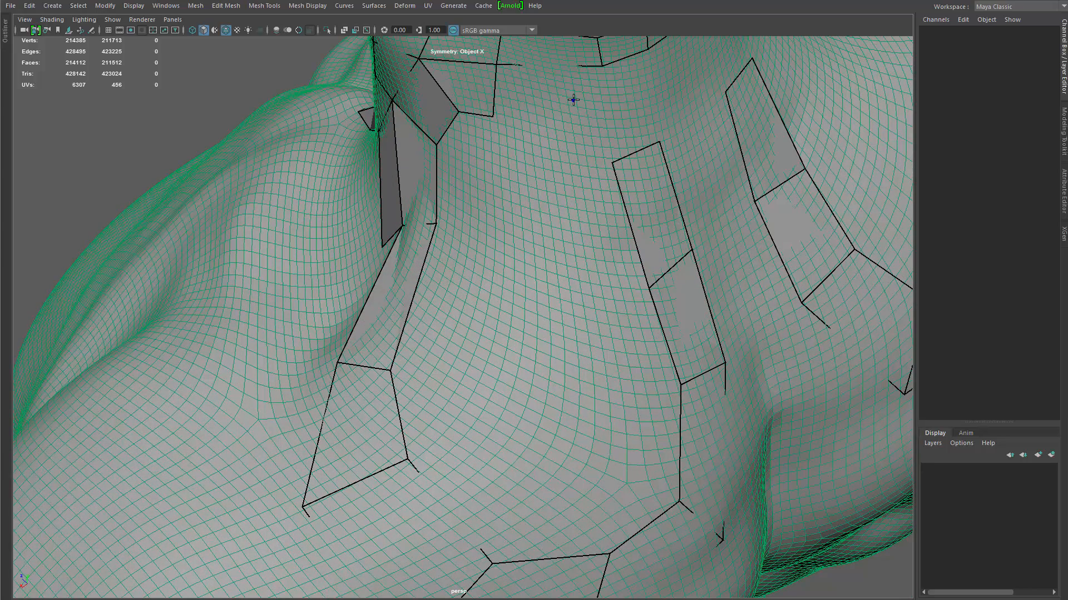
left_click_drag(612, 164, 602, 198)
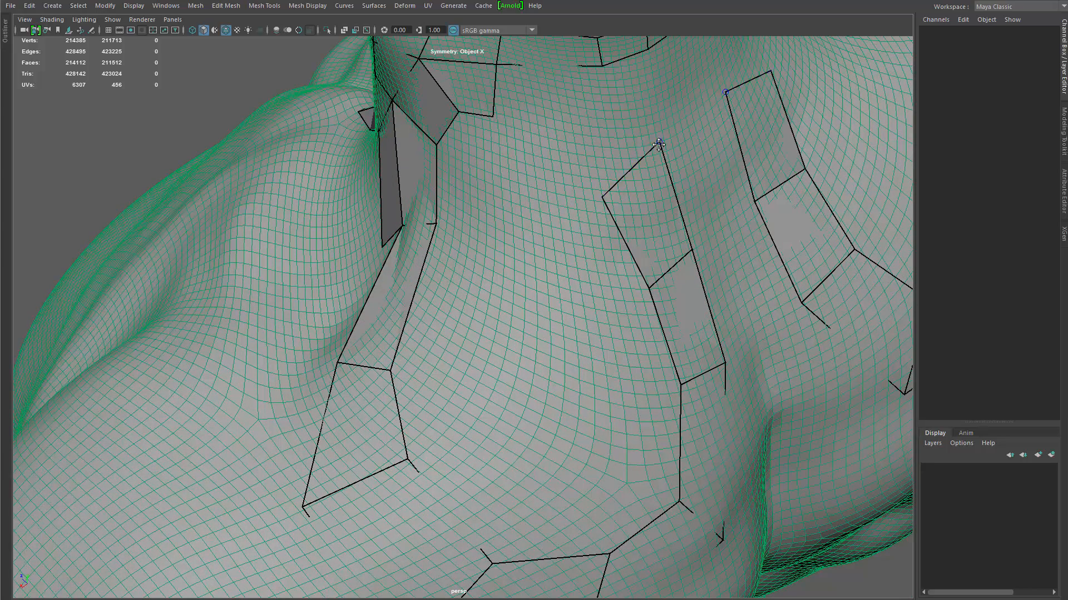
Step: Connect the back-of-neck strip to the side-of-neck strip with one quad per side and pull its surrounding vertices into place
left_click_drag(660, 142, 632, 149)
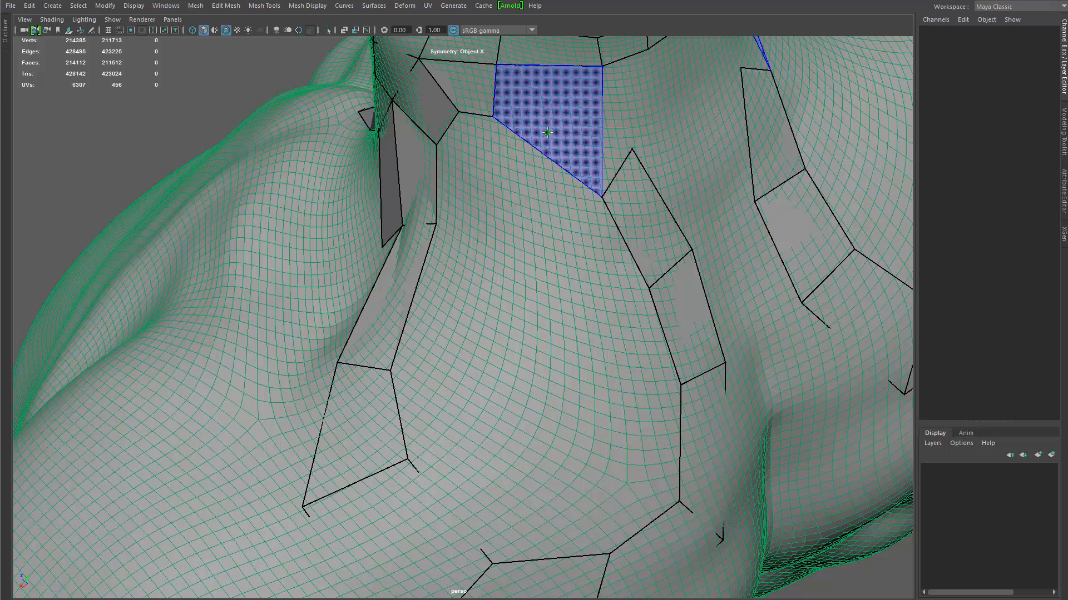
left_click(525, 120, "shift")
key("ctrl+z")
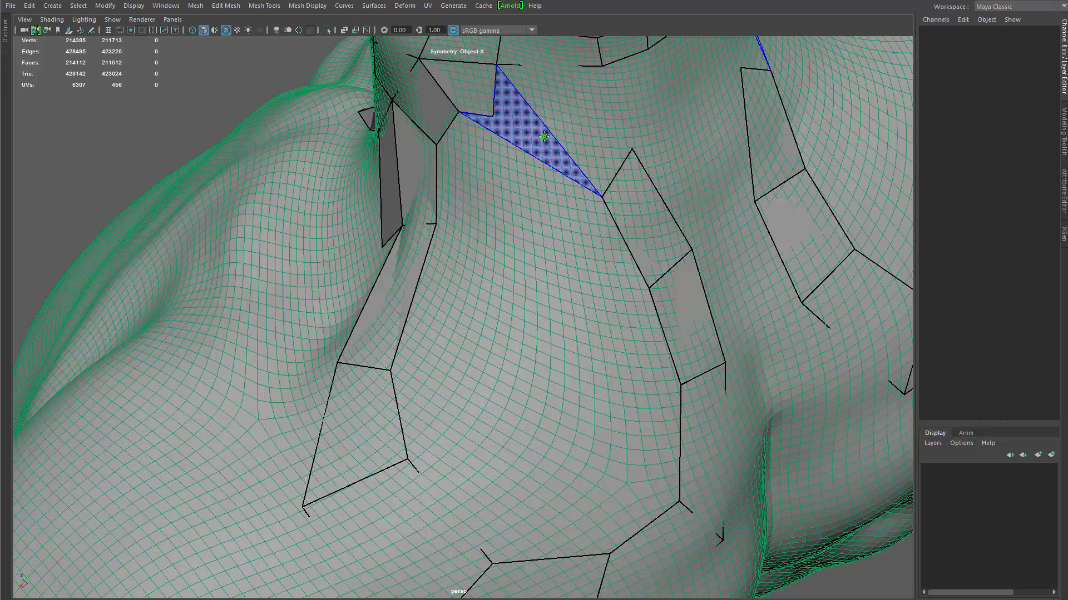
left_click_drag(493, 116, 509, 173)
left_click_drag(496, 65, 523, 78)
left_click(578, 147, "shift")
left_click_drag(510, 173, 457, 134)
Step: Examine the quad strips around the neck, shoulders and upper back from behind and from the side
right_click_drag(445, 223, 362, 311, "alt")
mouse_move(361, 333)
left_mouse_down("alt")
mouse_move(494, 288)
mouse_move(462, 356)
mouse_move(355, 328)
left_mouse_up("alt")
middle_click_drag(356, 328, 404, 343, "alt")
left_click_drag(404, 343, 396, 345, "alt")
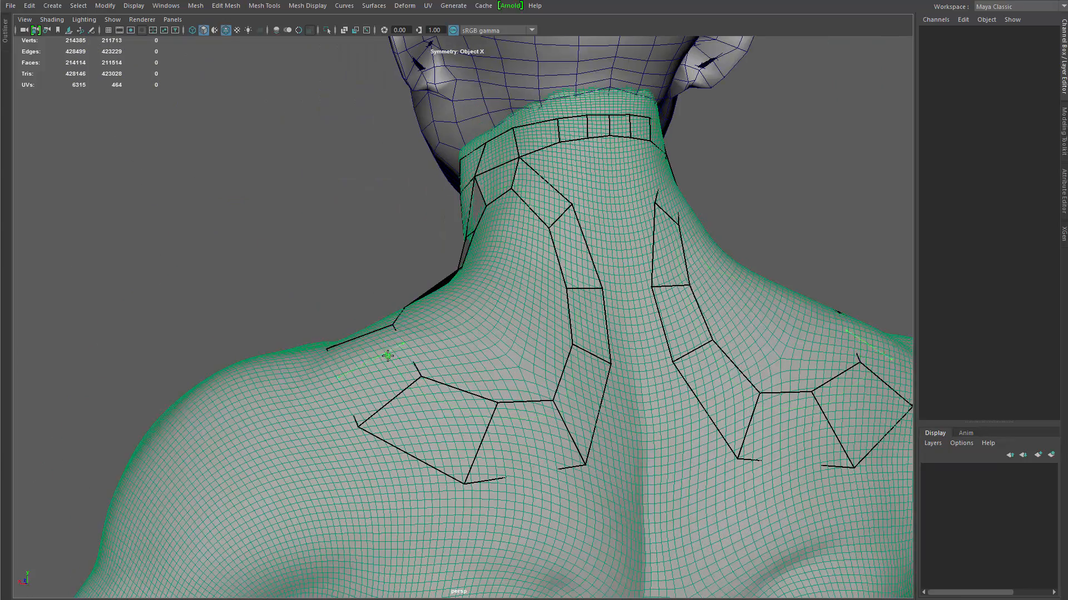
left_click_drag(430, 378, 445, 384, "alt")
middle_click_drag(445, 384, 416, 489, "alt")
middle_click_drag(483, 389, 460, 253, "alt")
left_click_drag(401, 362, 440, 315, "alt")
left_click_drag(526, 367, 498, 362, "alt")
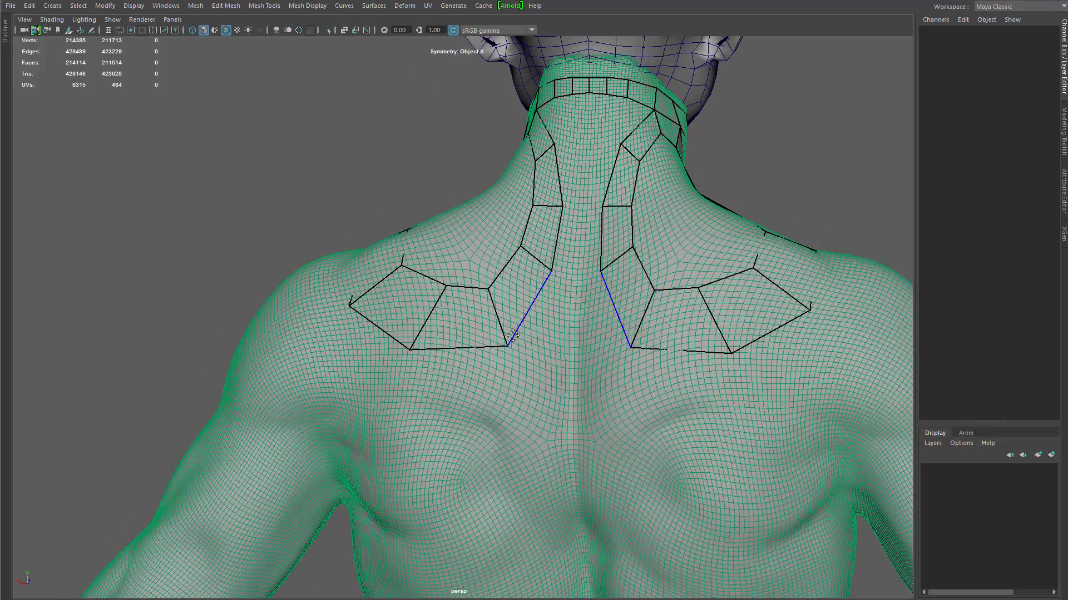
left_click_drag(514, 307, 513, 440, "alt")
left_click_drag(533, 301, 496, 248, "alt")
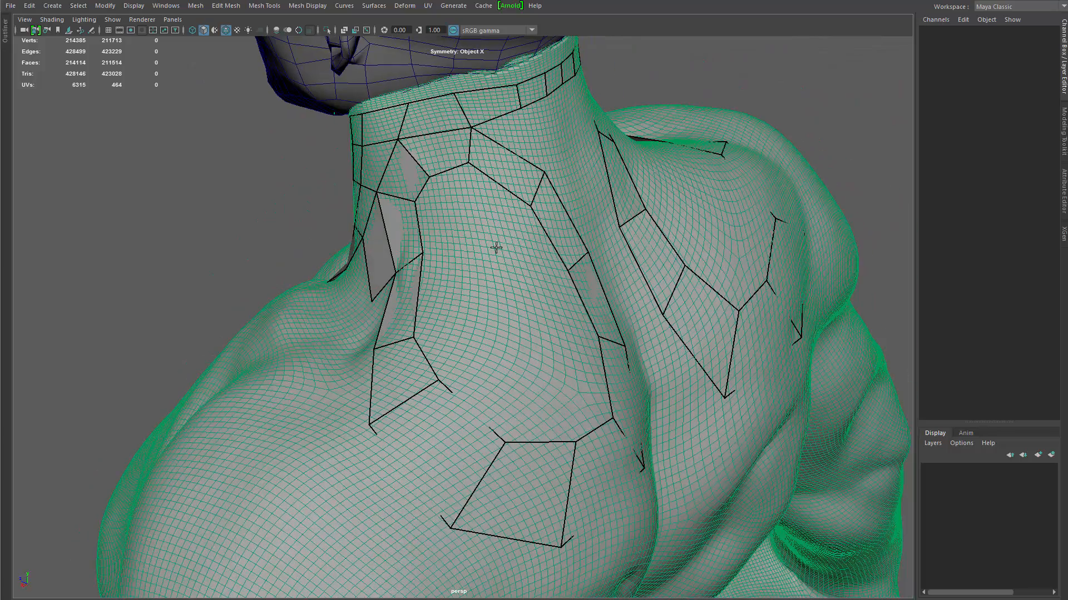
Step: Fill the upper trapezius area between the side-of-neck and back-of-neck strips with four quads per side
left_click(472, 236)
left_click(439, 225, "shift")
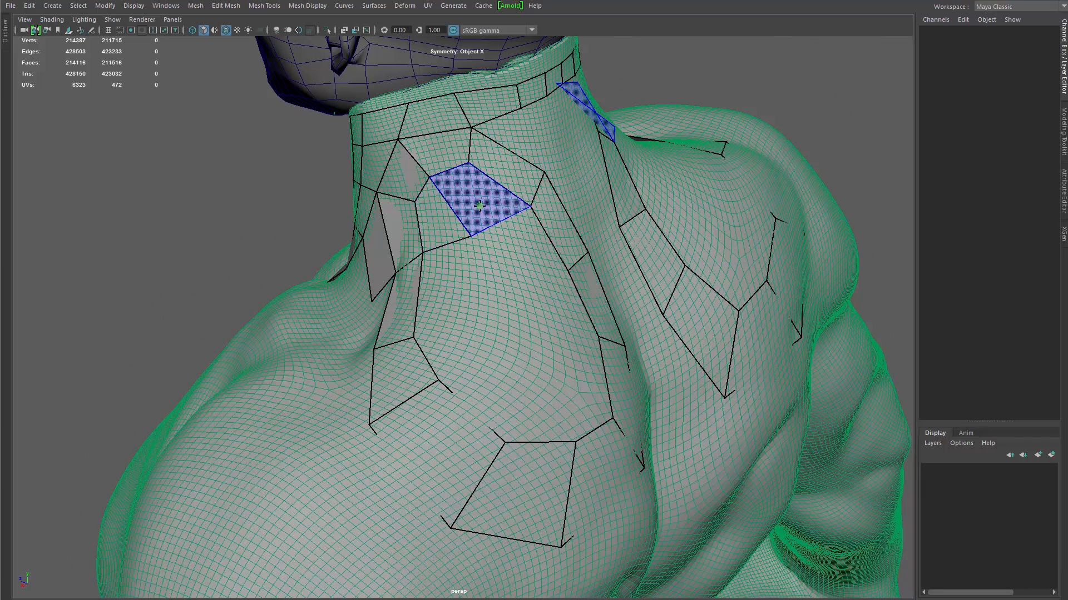
left_click(481, 207, "shift")
left_click(497, 315)
left_click(451, 293, "shift")
left_click(514, 260, "shift")
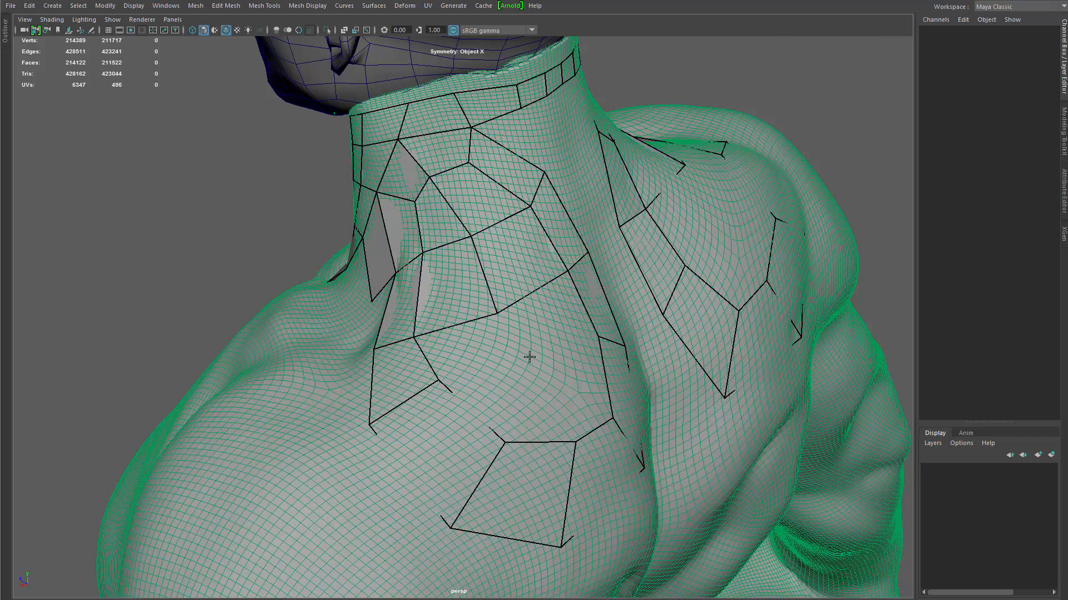
Step: Fill the lower trapezius area down to the upper-back strip with four more quads per side and relax the patch
left_click(529, 359)
left_click(473, 346, "shift")
left_click(558, 315, "shift")
left_click(517, 404, "shift")
left_click(577, 376, "shift")
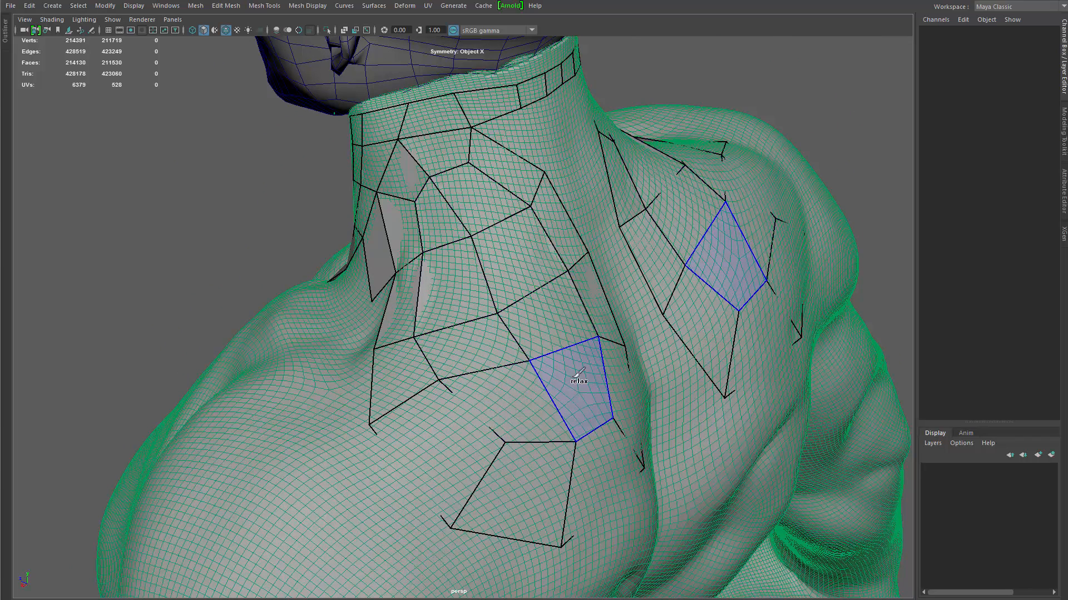
mouse_move(566, 364)
left_mouse_down("shift")
mouse_move(541, 360)
mouse_move(528, 315)
mouse_move(549, 408)
left_mouse_up("shift")
Step: Extend the neck ring down the nape with three quads per side that meet the back-of-neck strips
scroll(472, 339, "down", 6)
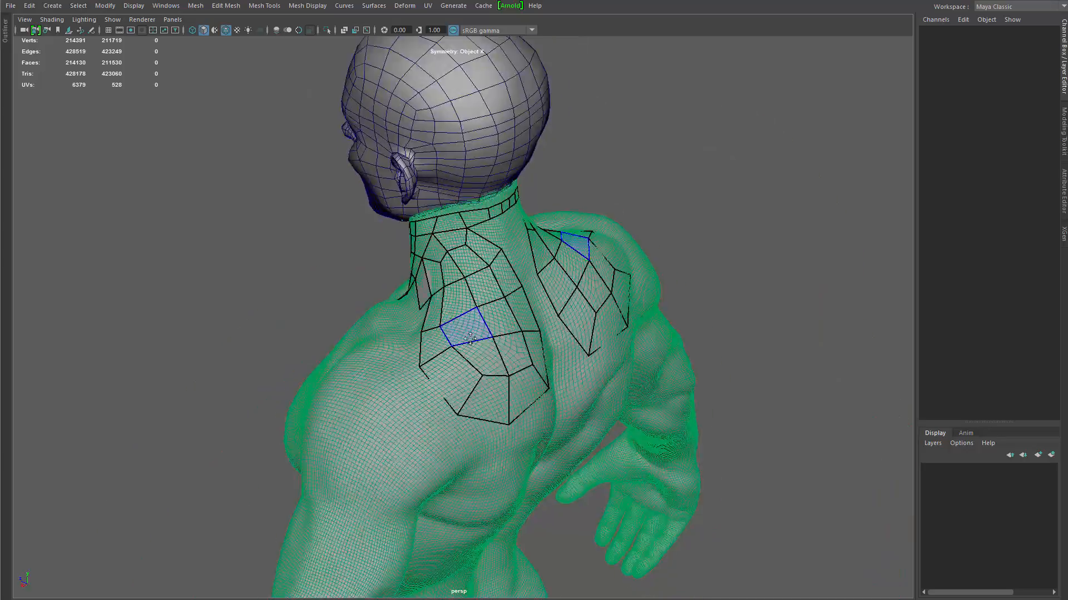
mouse_move(471, 342)
left_mouse_down("alt")
mouse_move(266, 322)
mouse_move(445, 331)
mouse_move(491, 400)
left_mouse_up("alt")
scroll(483, 332, "up", 5)
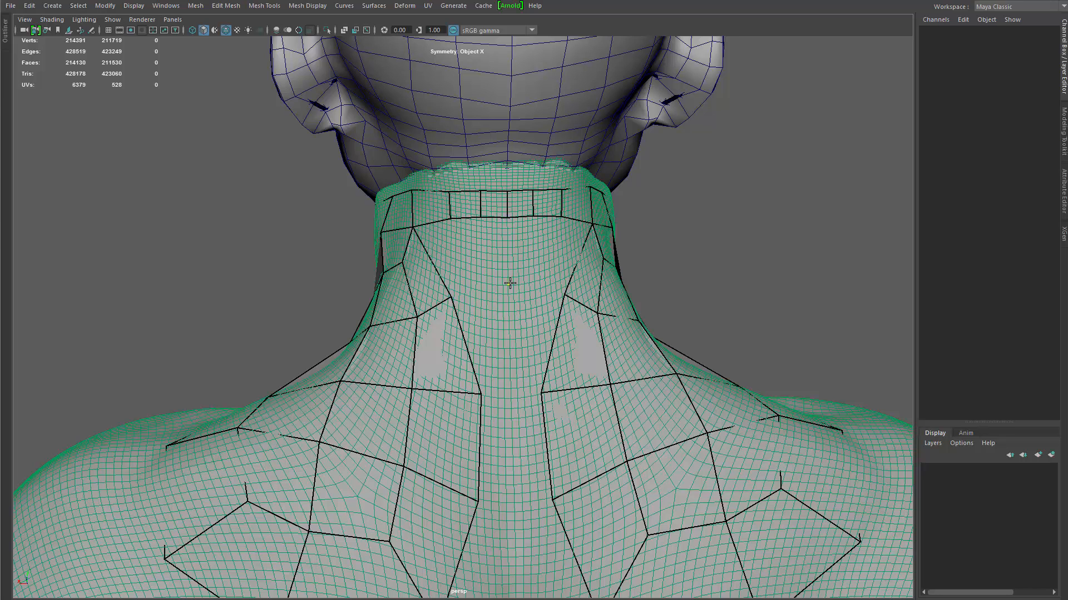
left_click(497, 253, "shift")
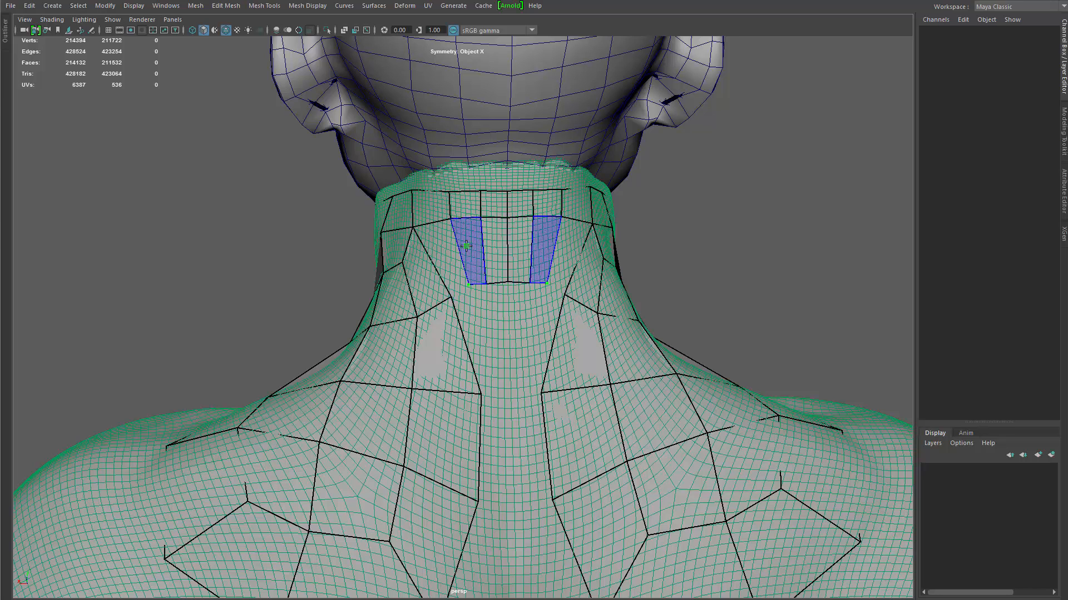
left_click(452, 269, "shift")
left_click(451, 269, "shift")
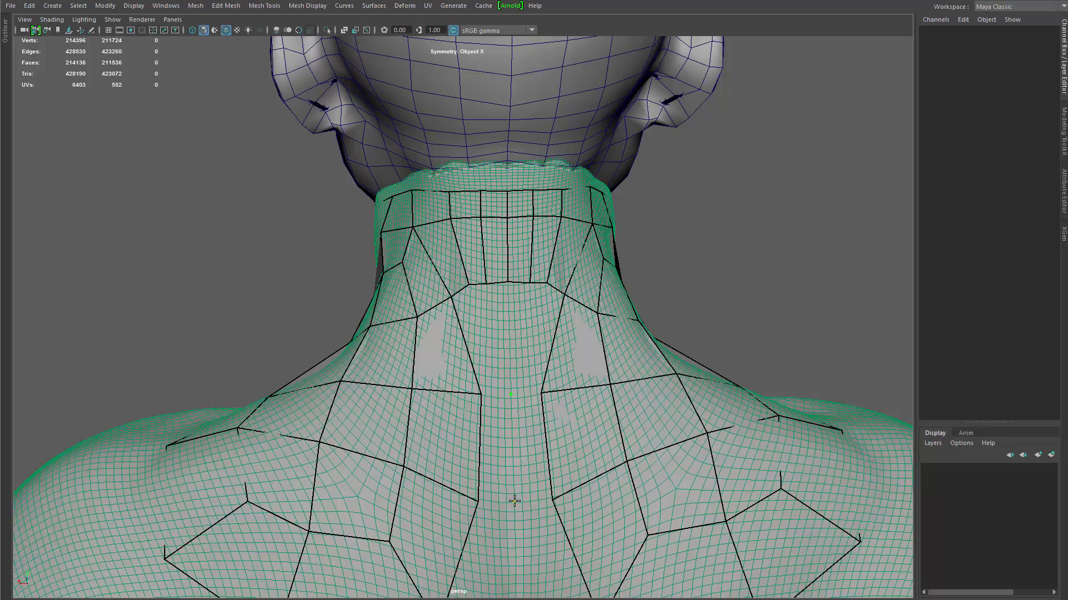
Step: Bridge the gap over the upper spine with two quads per side and insert two edge loops per side through them
middle_click_drag(515, 502, 515, 365, "alt")
left_click(489, 353, "shift")
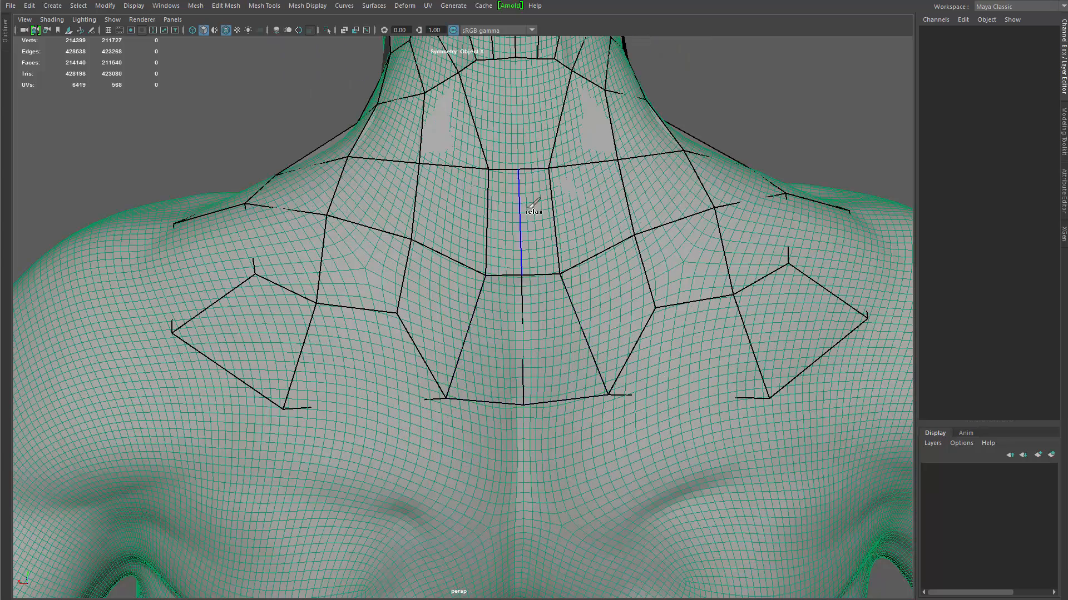
left_click(498, 170, "ctrl")
left_click(506, 170, "ctrl")
Step: Fill the remaining gap in the nape with three quads per side between the neck ring and the spine columns
middle_click_drag(508, 161, 485, 240, "alt")
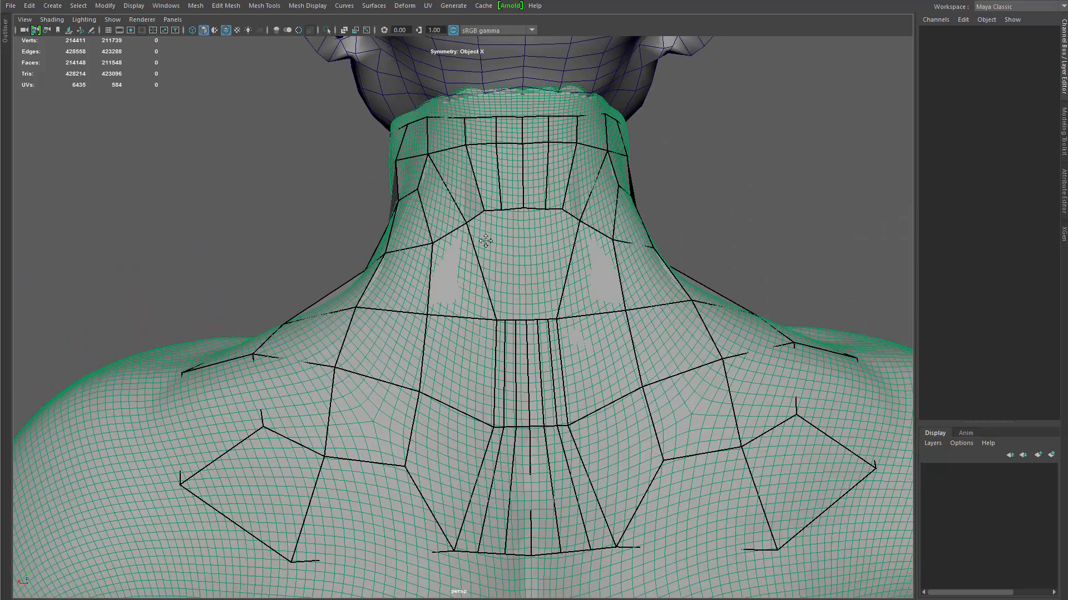
left_click(494, 265, "shift")
left_click(501, 263, "shift")
left_click(521, 259, "shift")
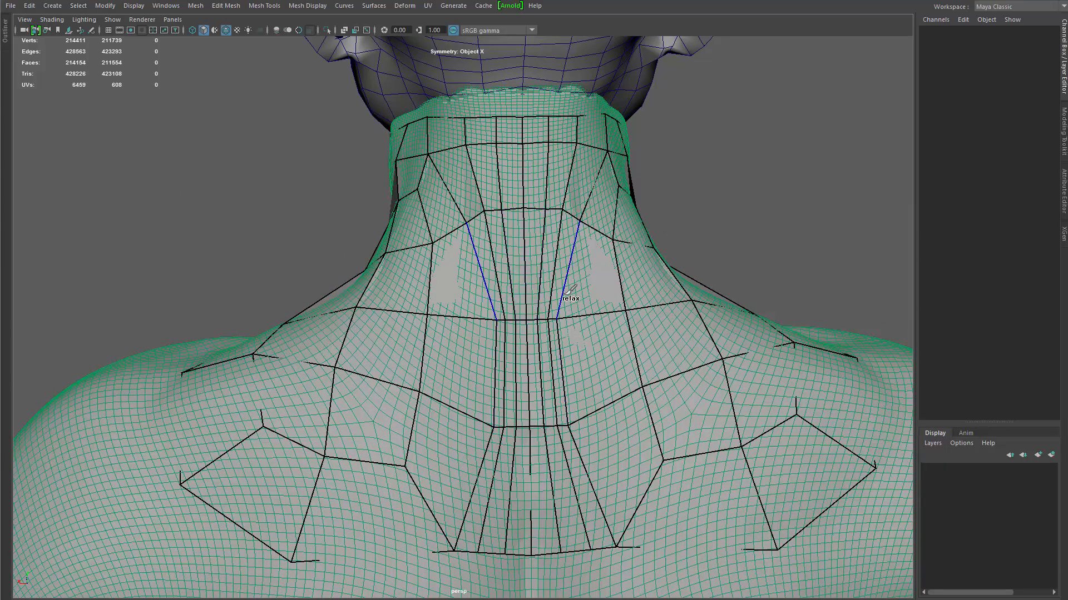
Step: Relax the nape and spine columns to even spacing and pull their lower outer vertices outward
left_click_drag(521, 260, 581, 473, "shift")
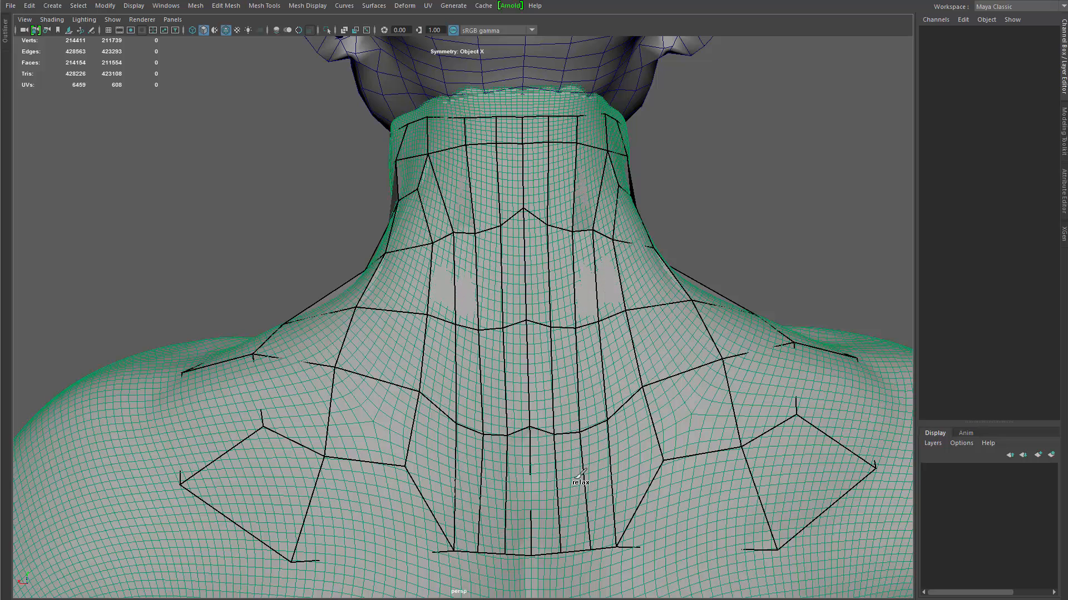
left_click_drag(617, 539, 637, 529)
left_click_drag(607, 420, 605, 422)
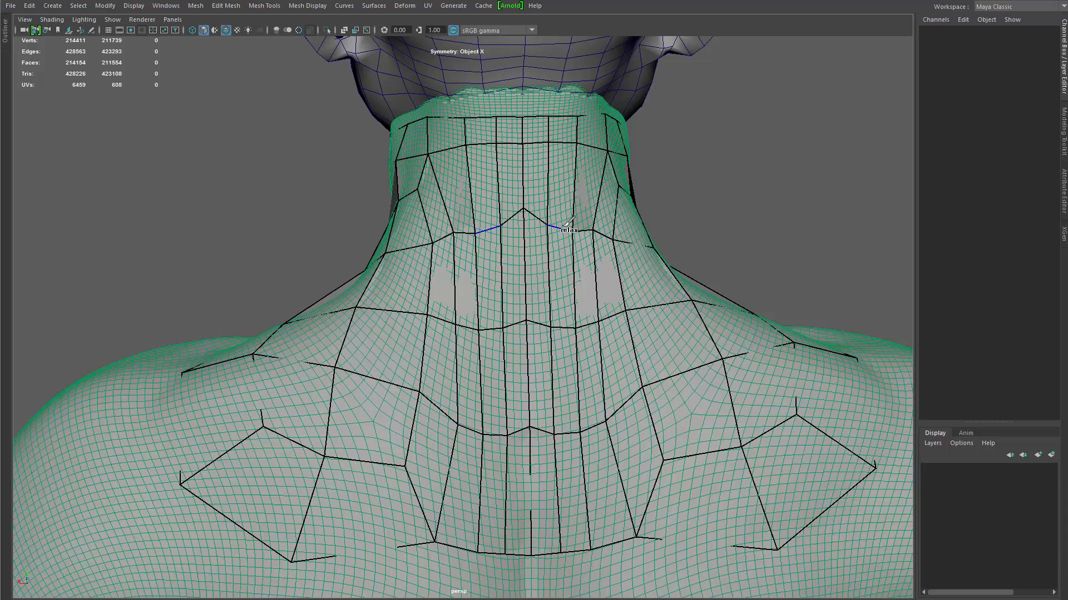
mouse_move(524, 210)
left_mouse_down("shift")
mouse_move(555, 214)
mouse_move(561, 179)
mouse_move(580, 171)
left_mouse_up("shift")
Step: Add two quads per side at the front of the neck base, joining the side strip to the throat mesh above the collarbone
right_click_drag(581, 171, 355, 345, "alt")
left_click_drag(356, 345, 570, 332, "alt")
middle_click_drag(569, 332, 567, 272, "alt")
right_click_drag(411, 334, 522, 358, "alt")
left_click_drag(522, 359, 474, 319, "alt")
left_click(443, 282)
left_click(442, 282, "shift")
left_click_drag(443, 285, 492, 346, "alt")
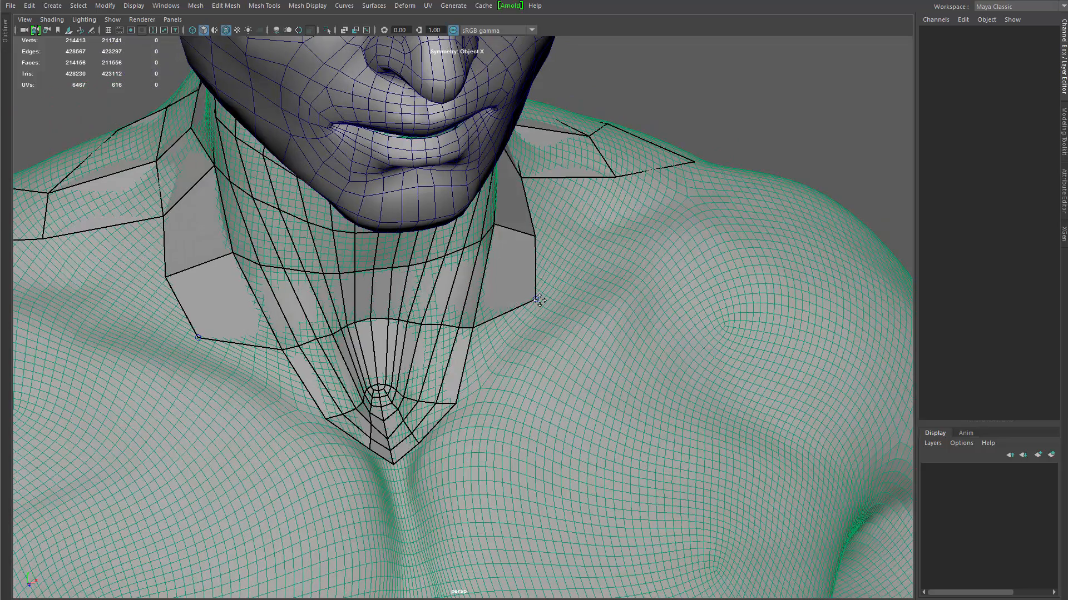
left_click(510, 337, "shift")
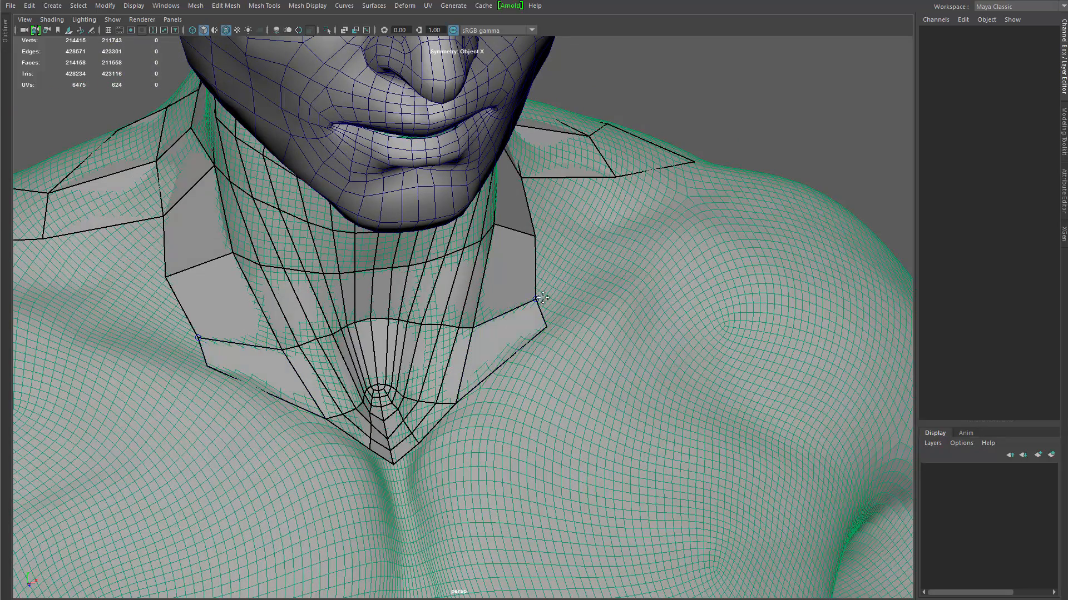
Step: Adjust the outer vertices of the neck-base quads to follow the collarbone and smooth the edge up the neck
left_click_drag(543, 287, 542, 284)
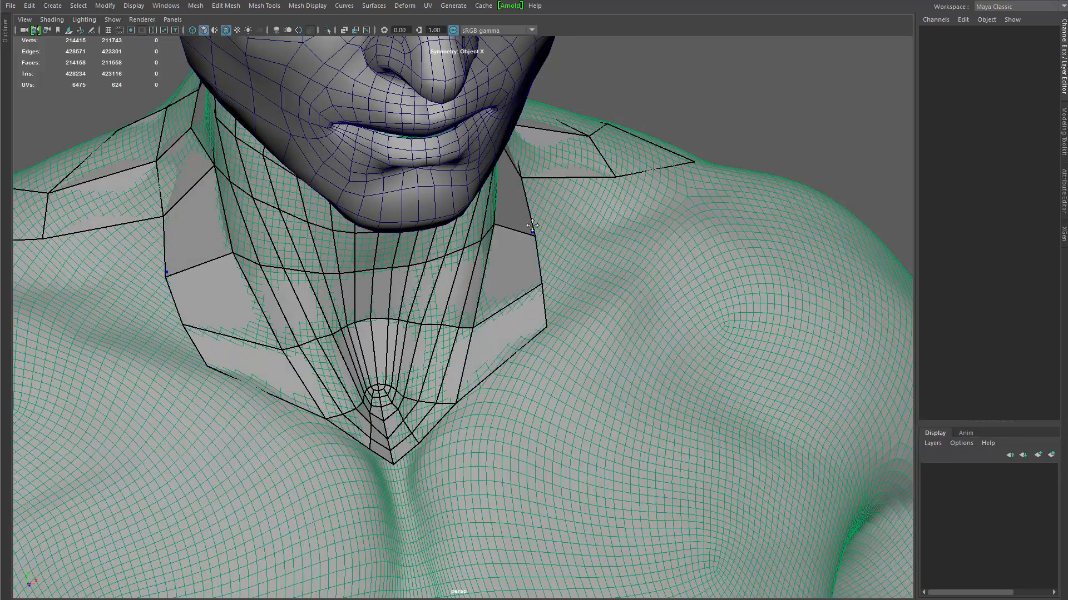
left_click_drag(532, 228, 496, 255, "alt")
left_click_drag(492, 300, 487, 293)
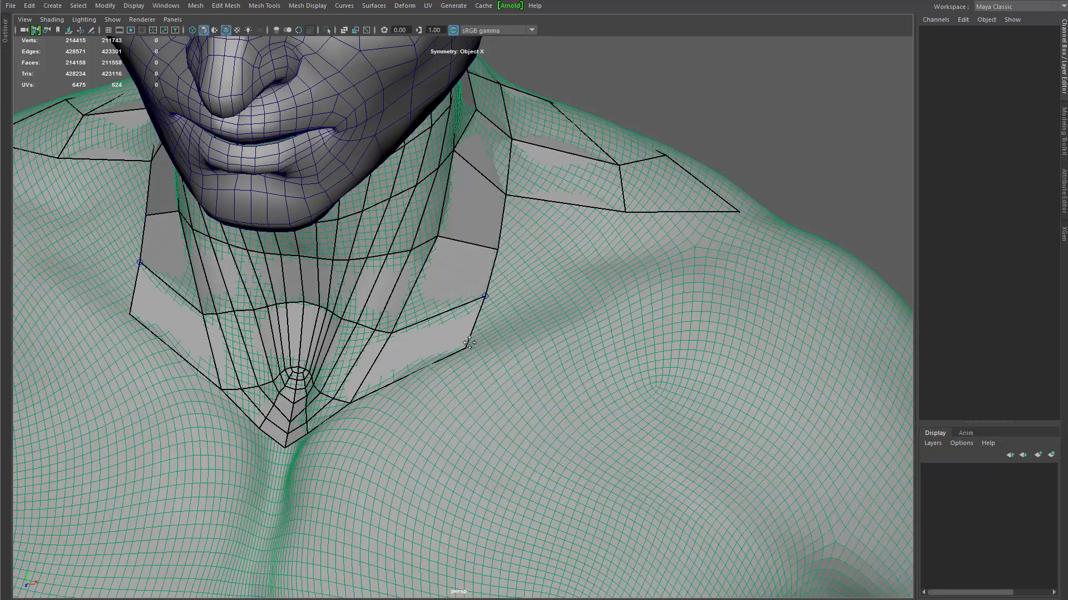
left_click_drag(467, 348, 490, 336)
left_click_drag(477, 304, 469, 303, "alt")
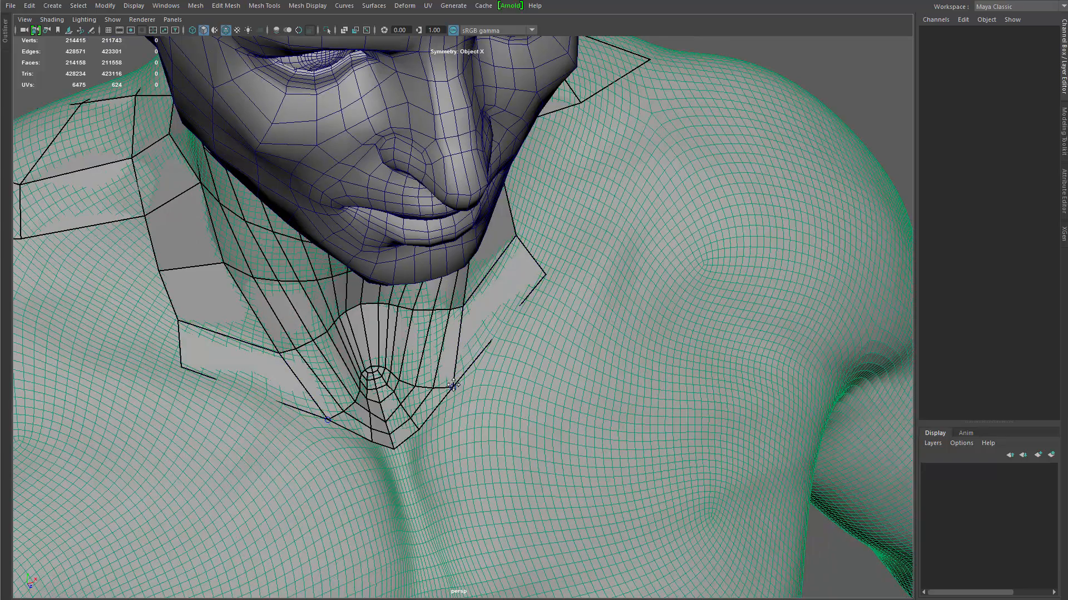
left_click_drag(454, 386, 466, 374)
left_click_drag(510, 326, 518, 294, "alt")
left_click_drag(523, 223, 517, 230, "shift")
left_click_drag(507, 159, 497, 157, "shift")
Step: Add four quads per side along the collarbone from the neck base toward the sternum
mouse_move(483, 330)
left_mouse_down("alt")
mouse_move(506, 348)
mouse_move(524, 297)
left_mouse_up("alt")
left_click(512, 280, "shift")
left_click(458, 346, "shift")
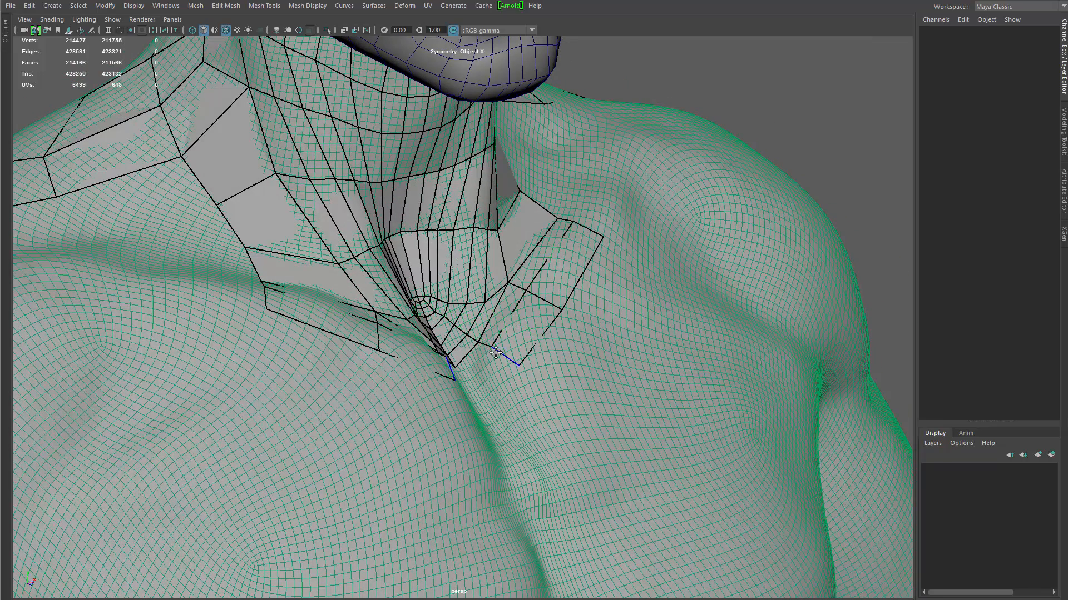
left_click(530, 291)
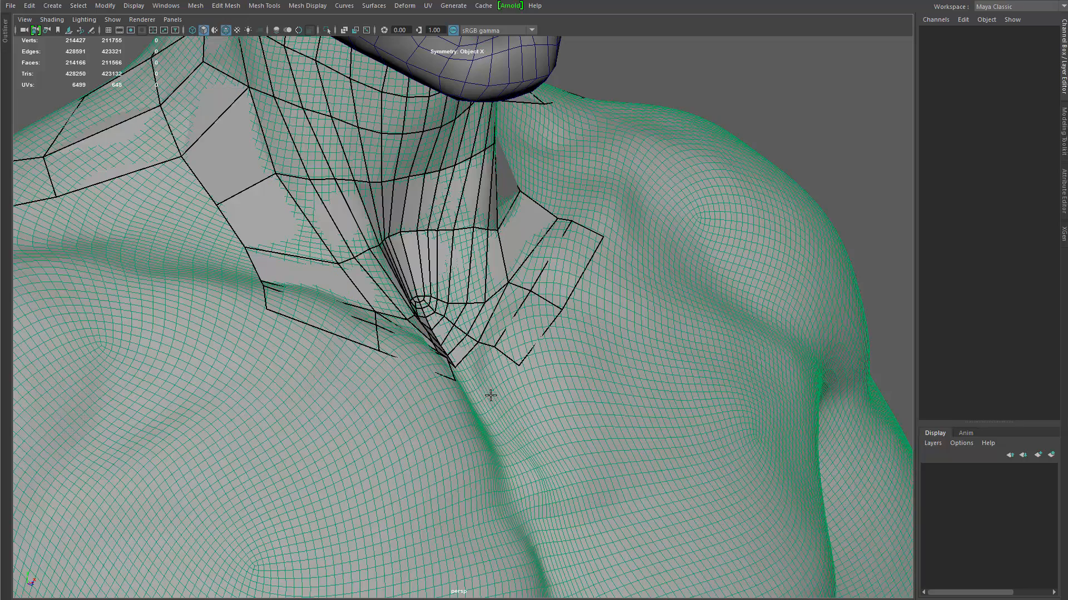
Step: Fill one quad per side at the sternum notch and delete the extra quads tried below it
left_click_drag(516, 387, 391, 399, "alt")
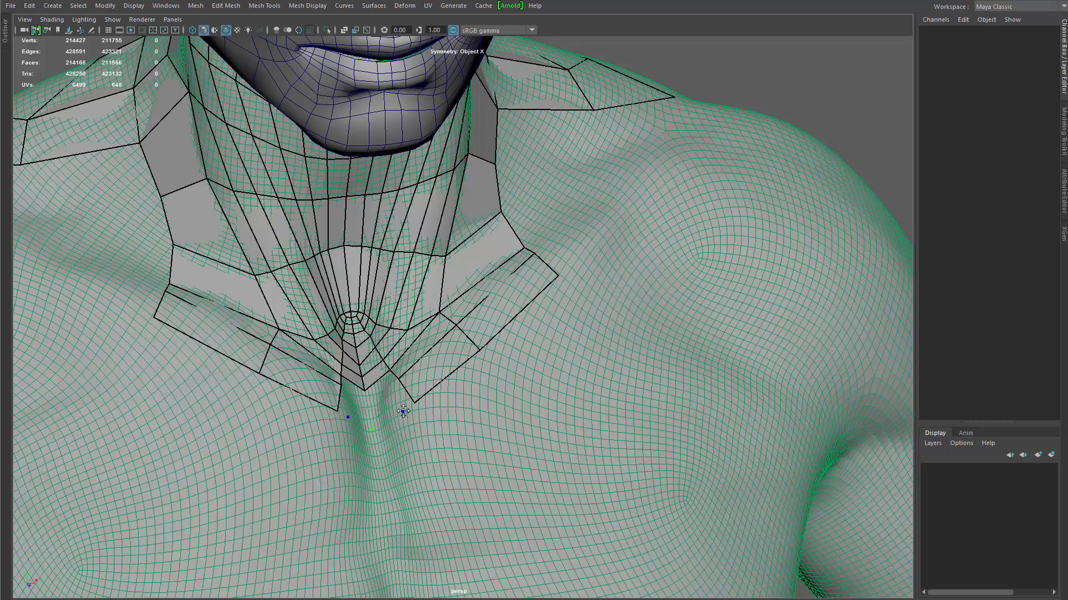
left_click_drag(399, 383, 404, 376)
left_click(371, 402, "shift")
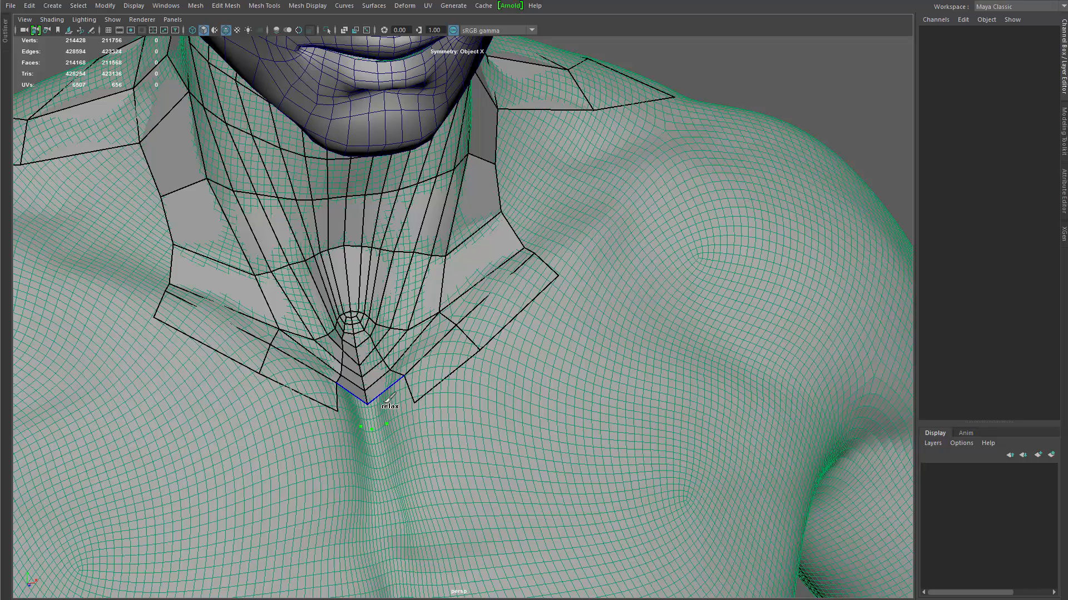
left_click(373, 428, "shift")
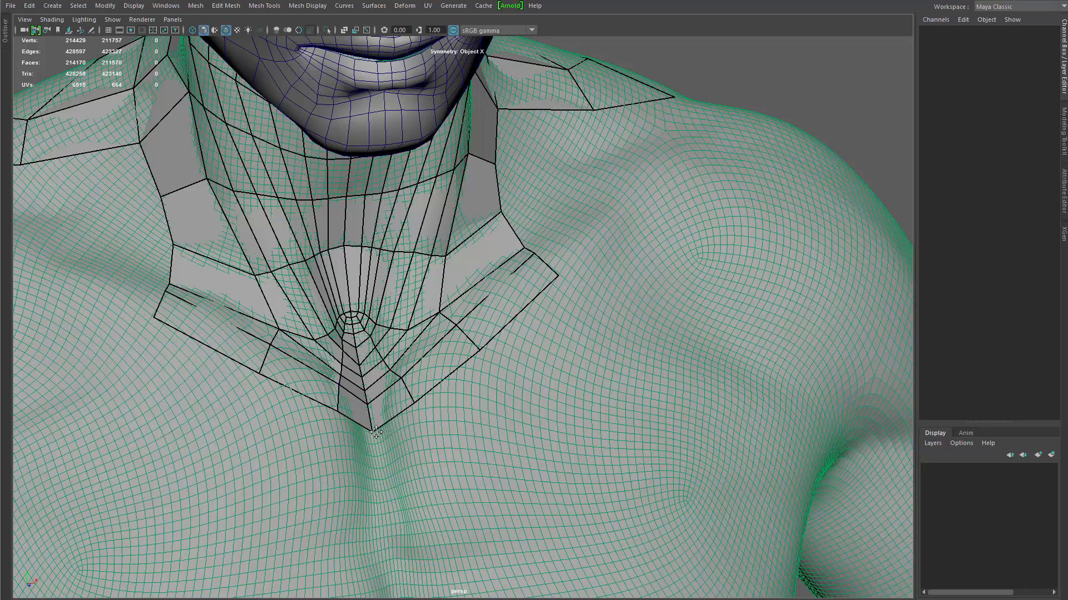
left_click(367, 417, "ctrl+shift")
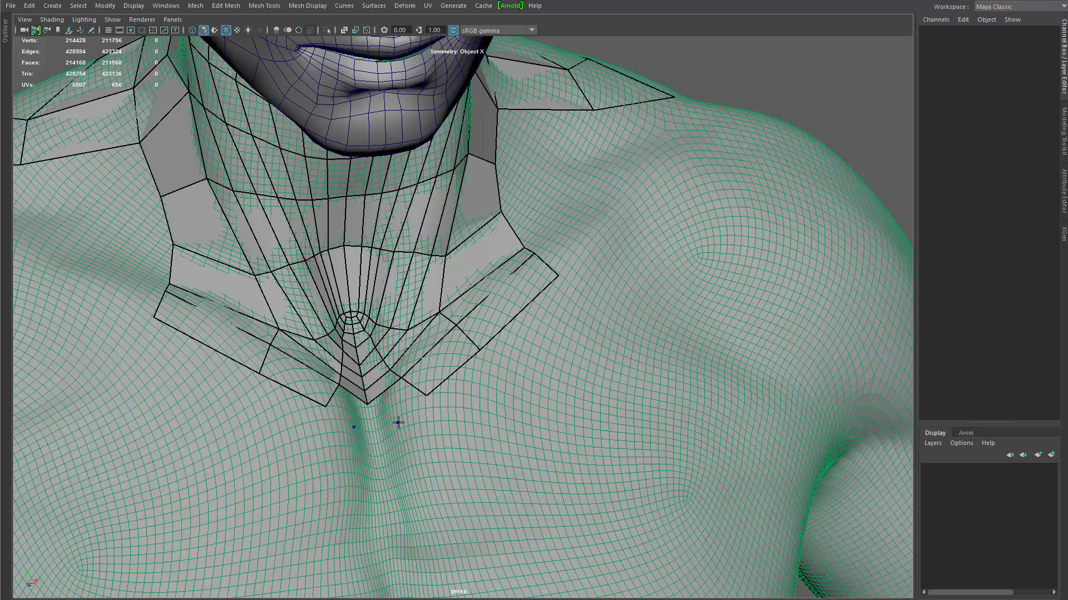
Step: Join the collarbone strips across the top of the sternum with two quads per side and adjust their corner vertices
left_click(427, 419)
left_click(412, 404, "shift")
left_click(372, 431)
left_click(382, 410, "shift")
mouse_move(401, 379)
left_mouse_down()
mouse_move(393, 389)
mouse_move(424, 395)
mouse_move(393, 428)
mouse_move(397, 391)
left_mouse_up()
left_click_drag(457, 325, 455, 332)
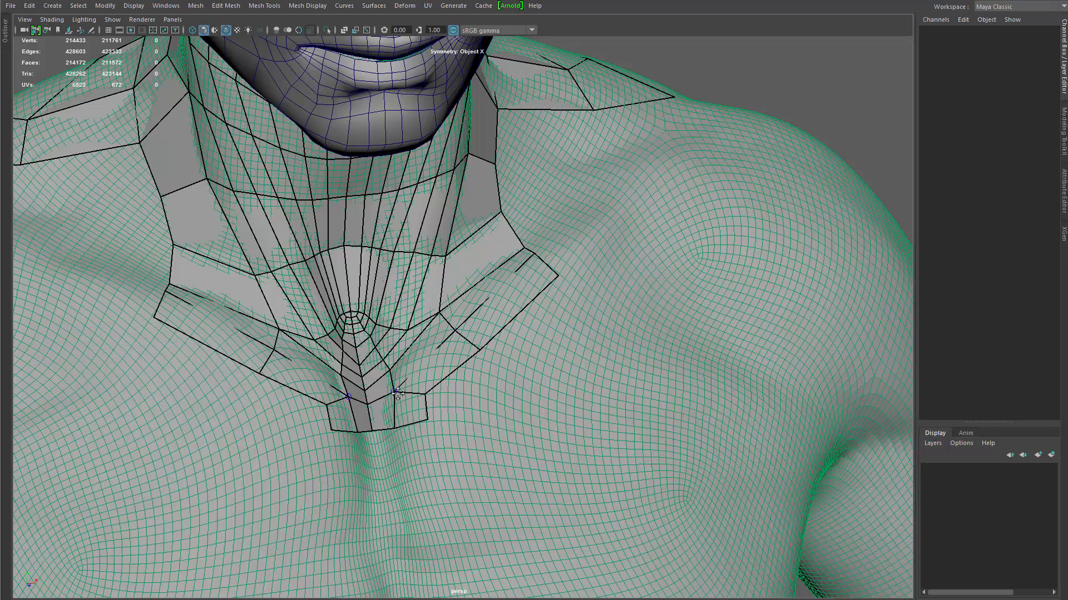
left_click_drag(394, 392, 423, 391)
left_click_drag(427, 420, 398, 428)
Step: Add two quads per side below the collarbone strip across the upper chest
left_click(494, 403)
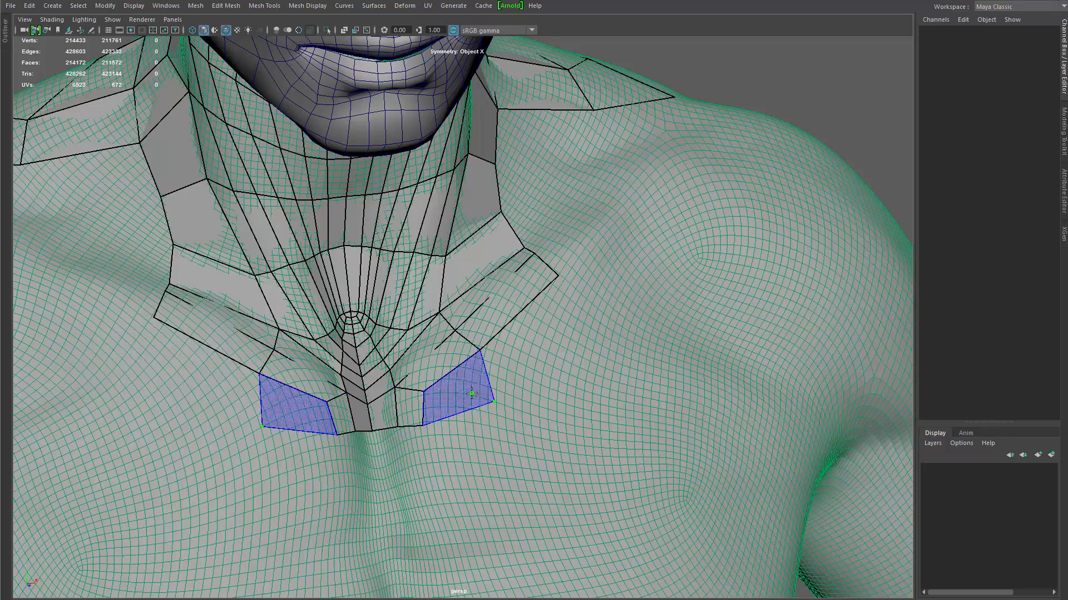
left_click(469, 387, "shift")
left_click(591, 325)
left_click(540, 341, "shift")
Step: Extend the thin collarbone strip toward the top of the shoulder with three quads per side and adjust its first joint
mouse_move(601, 382)
right_mouse_down("alt")
mouse_move(340, 468)
mouse_move(369, 369)
mouse_move(389, 375)
right_mouse_up("alt")
mouse_move(393, 377)
left_mouse_down("alt")
mouse_move(538, 393)
mouse_move(460, 353)
mouse_move(479, 339)
left_mouse_up("alt")
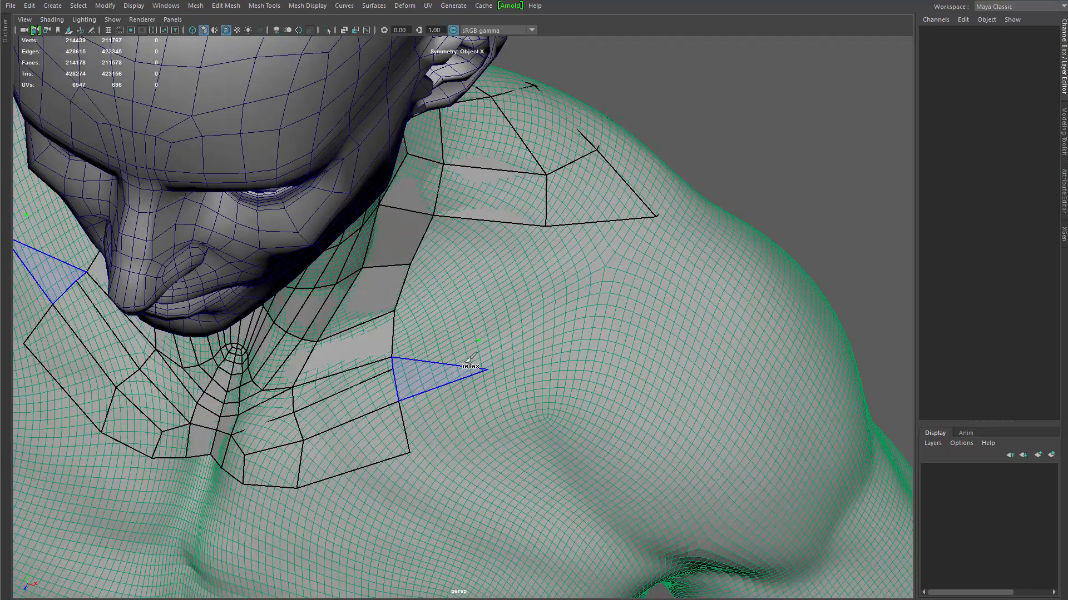
left_click(440, 361, "shift")
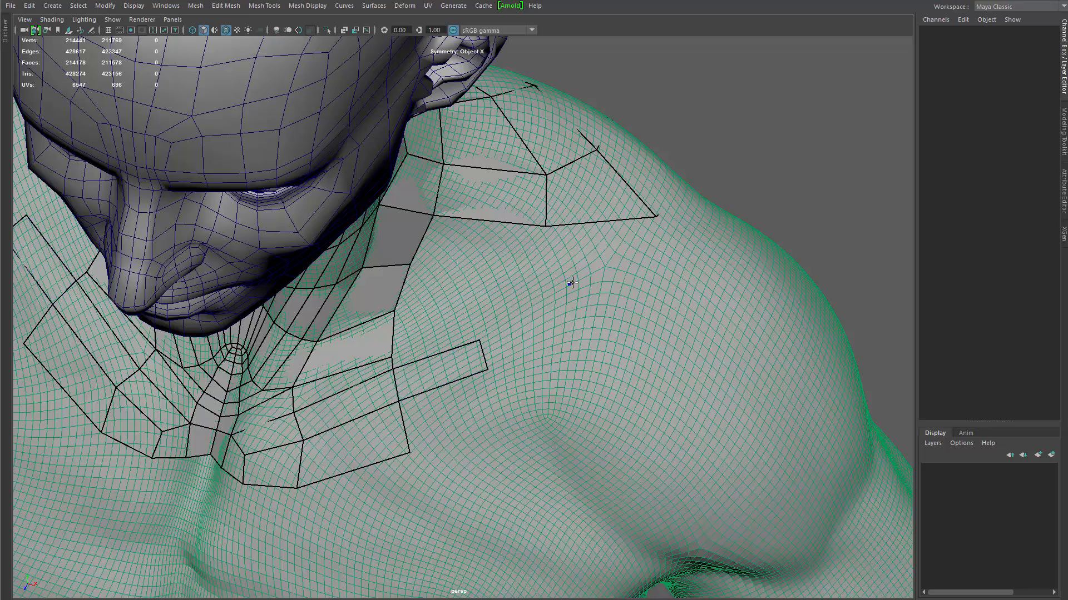
left_click(589, 311, "shift")
left_click_drag(589, 312, 564, 362, "alt")
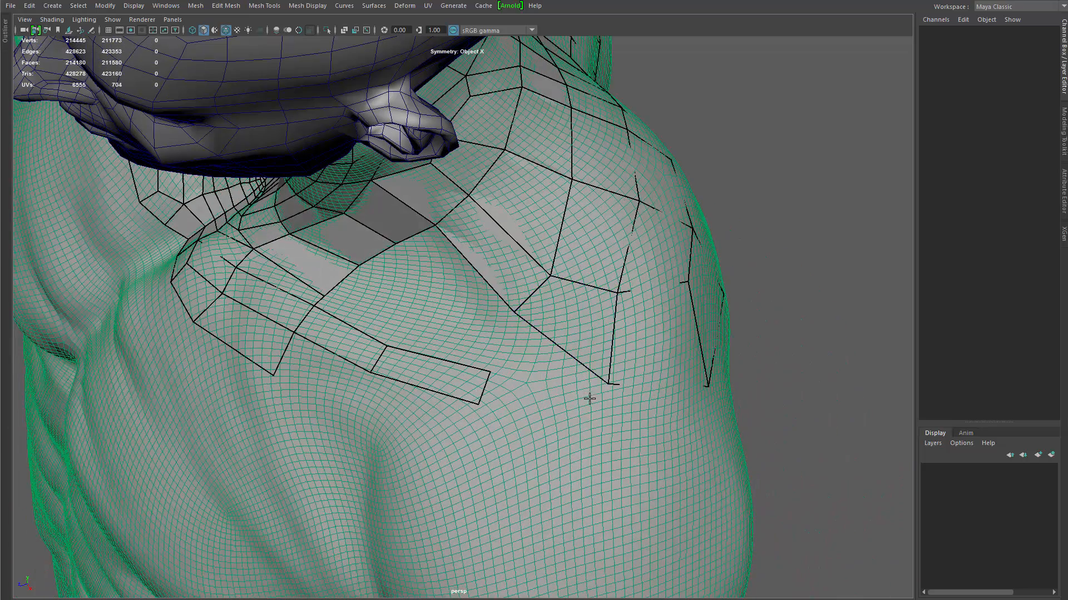
left_click(537, 415, "shift")
left_click_drag(537, 415, 613, 279, "alt")
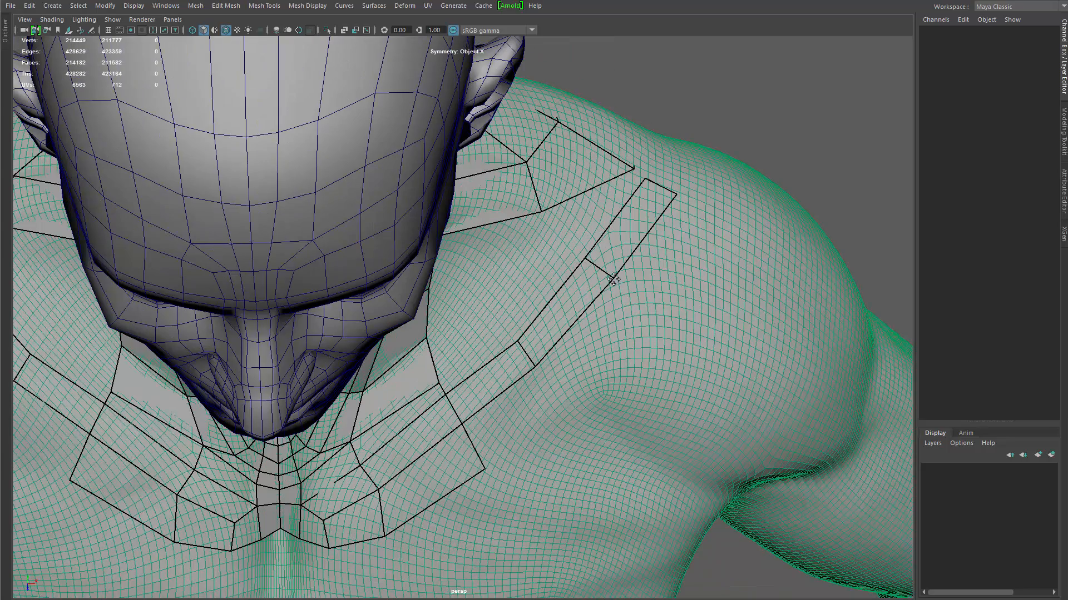
left_click_drag(544, 365, 524, 343)
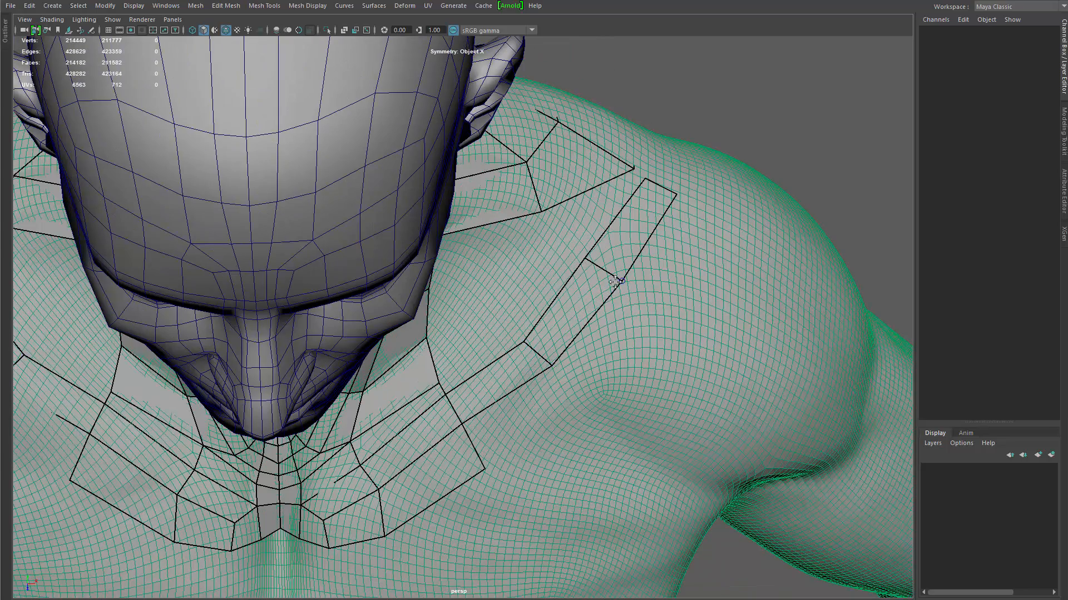
Step: Adjust the joint vertices of the thin strip running from the collarbone to the top of the shoulder
left_click_drag(622, 282, 627, 289)
left_click_drag(698, 446, 603, 356, "alt")
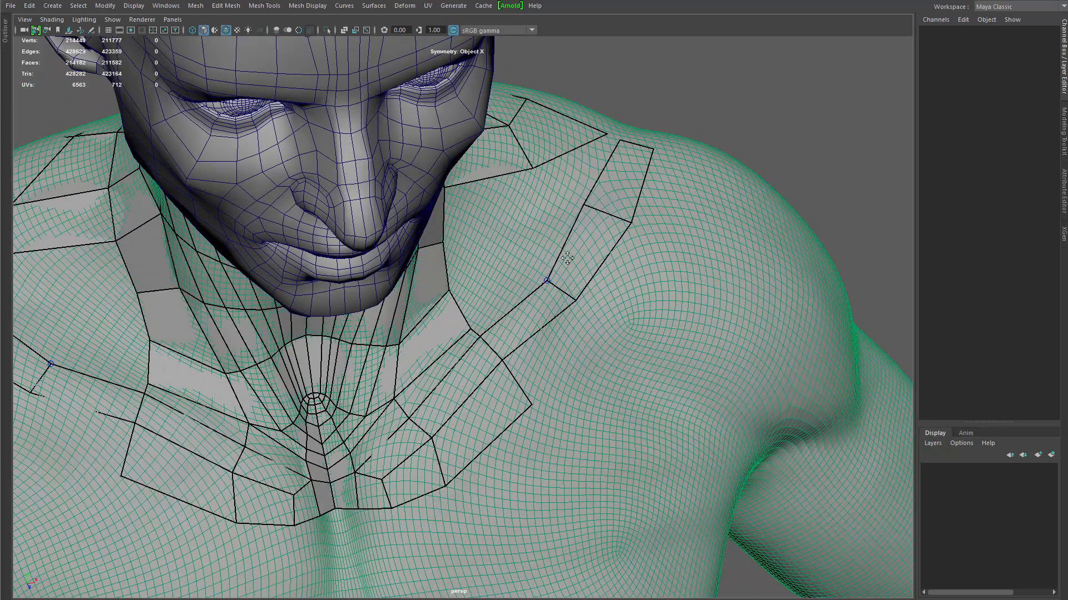
left_click_drag(583, 206, 595, 204)
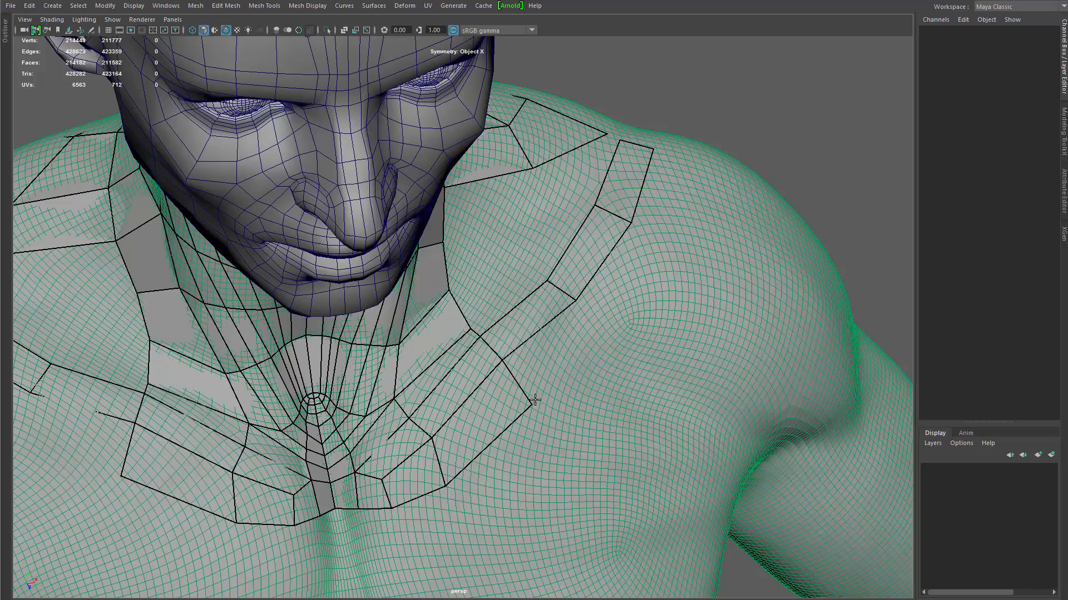
Step: Add two narrow quads per side along the neck-facing edge of the collarbone strip
mouse_move(563, 365)
left_mouse_down("alt")
mouse_move(534, 336)
mouse_move(536, 348)
left_mouse_up("alt")
scroll(534, 336, "up", 3)
left_click(538, 293)
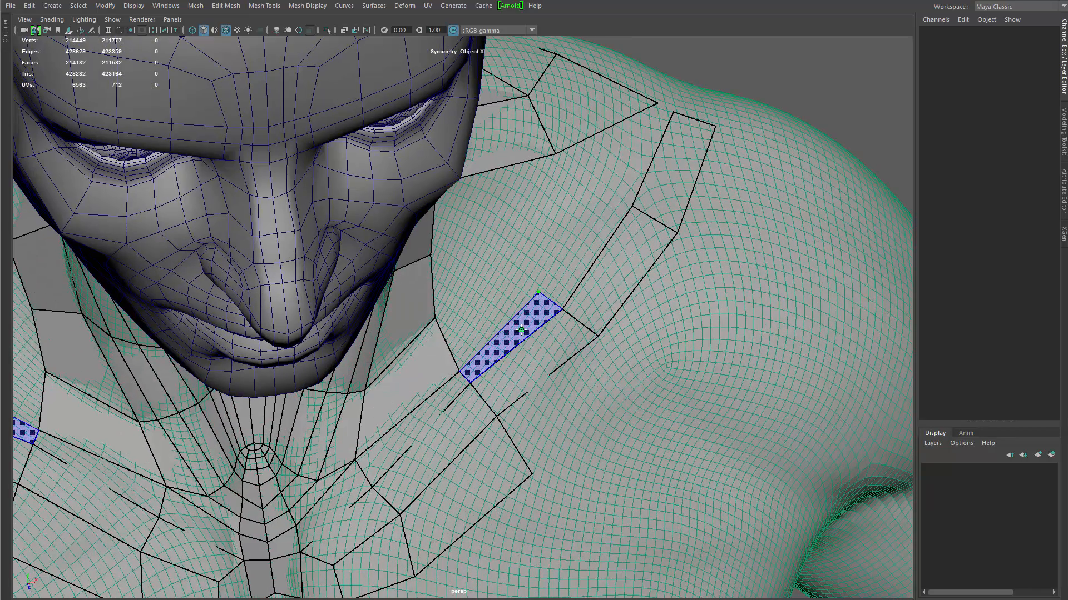
left_click(521, 330, "shift")
left_click(603, 200)
left_click(589, 249, "shift")
left_click_drag(612, 258, 507, 268, "alt")
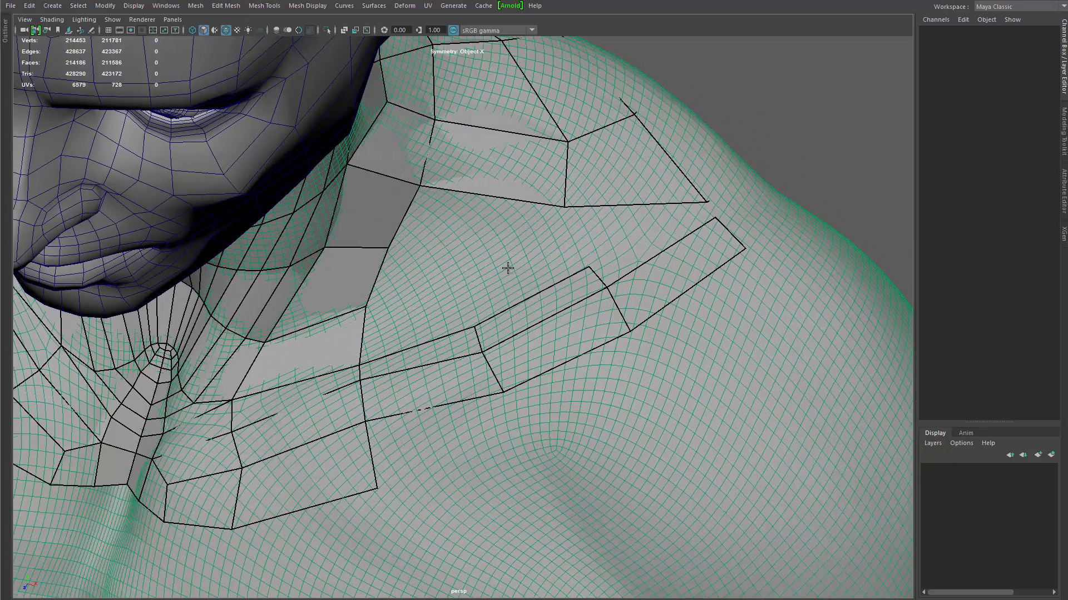
Step: Fill three quads per side between the collarbone strip and the trapezius and adjust their outer corner vertices
left_click(465, 293)
left_click(424, 328, "shift")
left_click(475, 248)
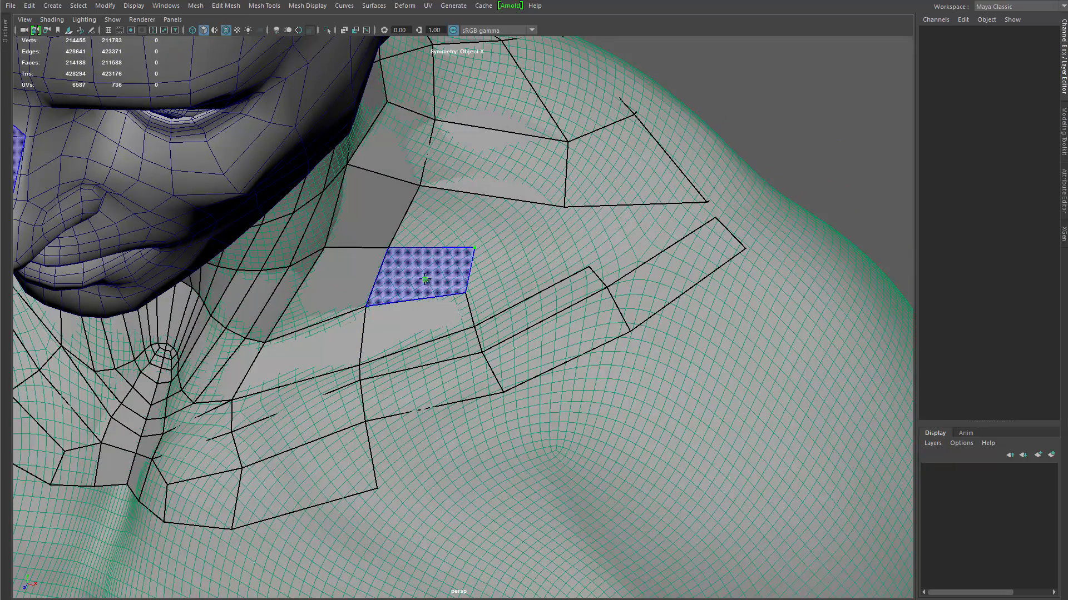
left_click(424, 276, "shift")
left_click(464, 221, "shift")
left_click_drag(474, 248, 501, 244)
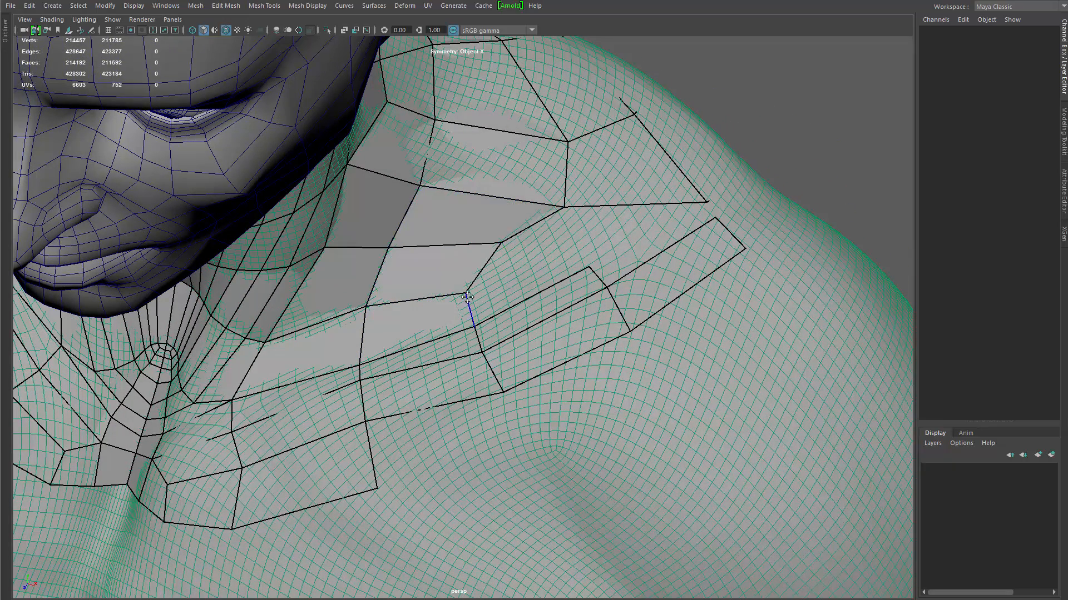
left_click_drag(467, 296, 483, 287)
Step: Continue the fill toward the top of the shoulder with two more quads per side beside the narrow strip
left_click_drag(552, 285, 354, 249, "alt")
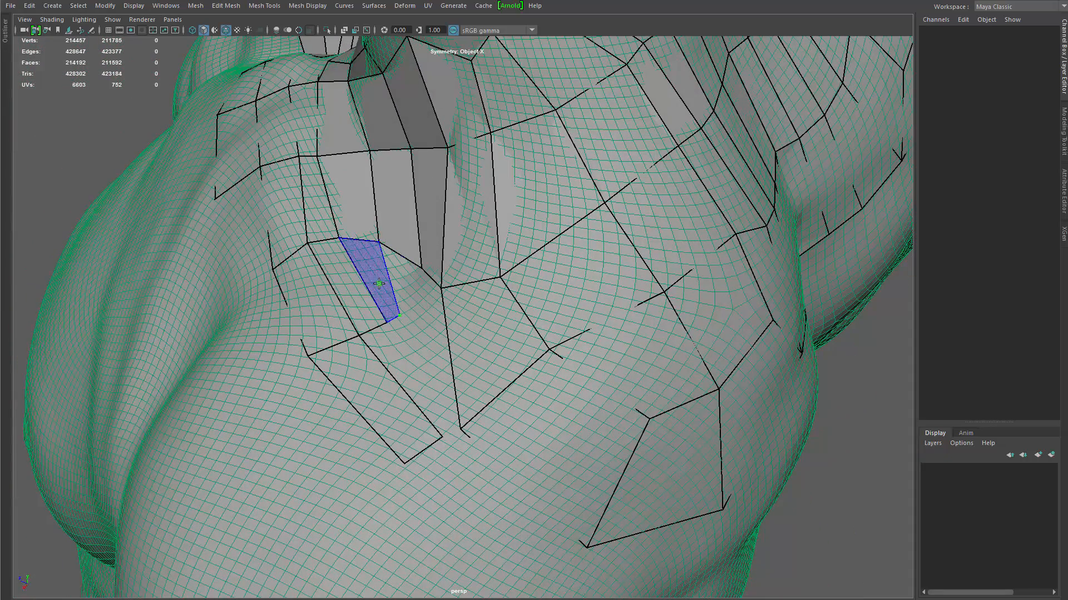
left_click(404, 294, "shift")
left_click(403, 283, "shift")
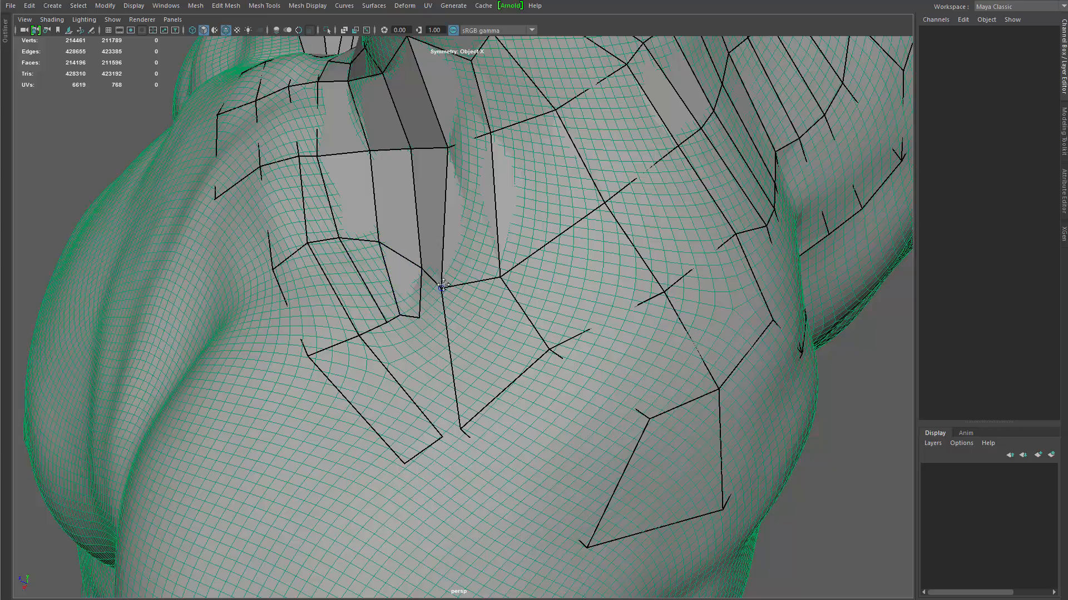
mouse_move(446, 280)
left_mouse_down("alt")
mouse_move(436, 337)
mouse_move(542, 295)
left_mouse_up("alt")
right_click_drag(542, 295, 579, 246, "alt")
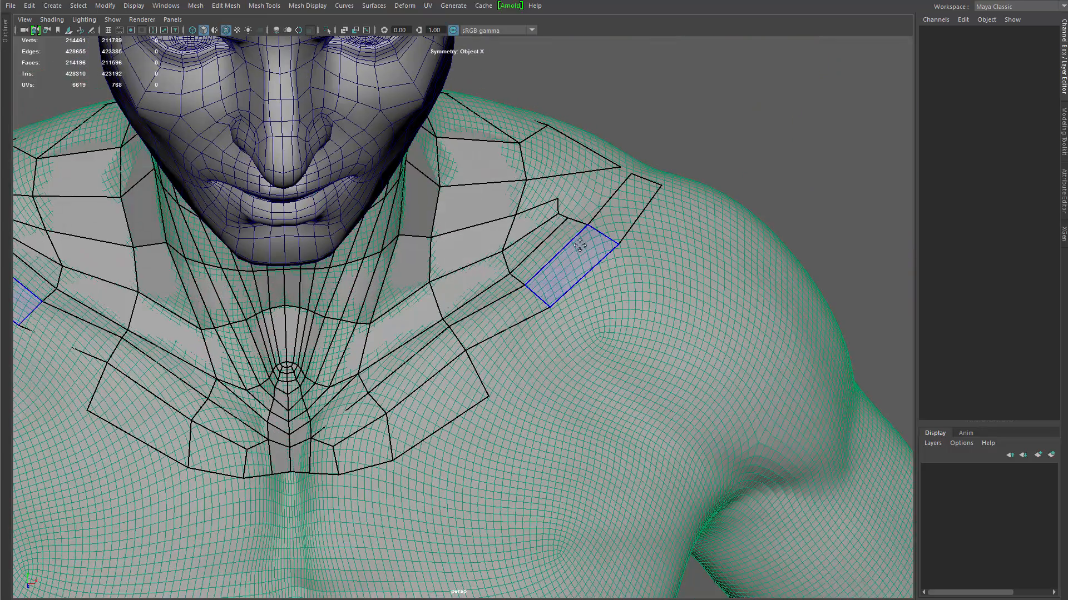
Step: Reposition the vertices of the new quads and collarbone strips to space their edges evenly toward the shoulder
left_click_drag(570, 220, 576, 216)
mouse_move(557, 214)
left_mouse_down()
mouse_move(560, 193)
mouse_move(510, 214)
left_mouse_up()
left_click_drag(525, 180, 509, 180)
left_click_drag(502, 250, 517, 271)
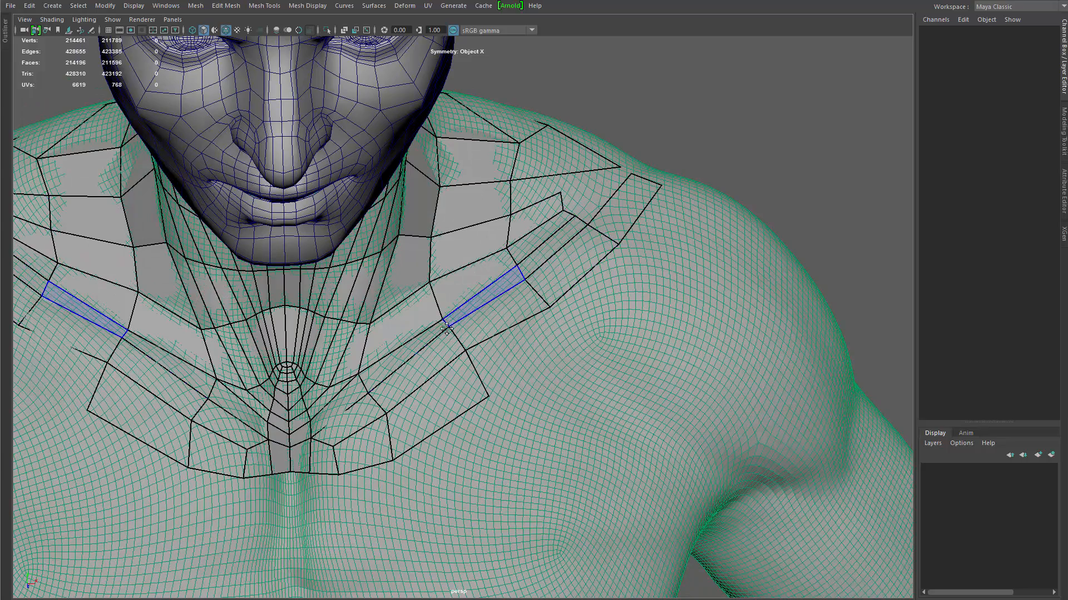
left_click_drag(446, 332, 466, 327)
left_click_drag(530, 281, 549, 301)
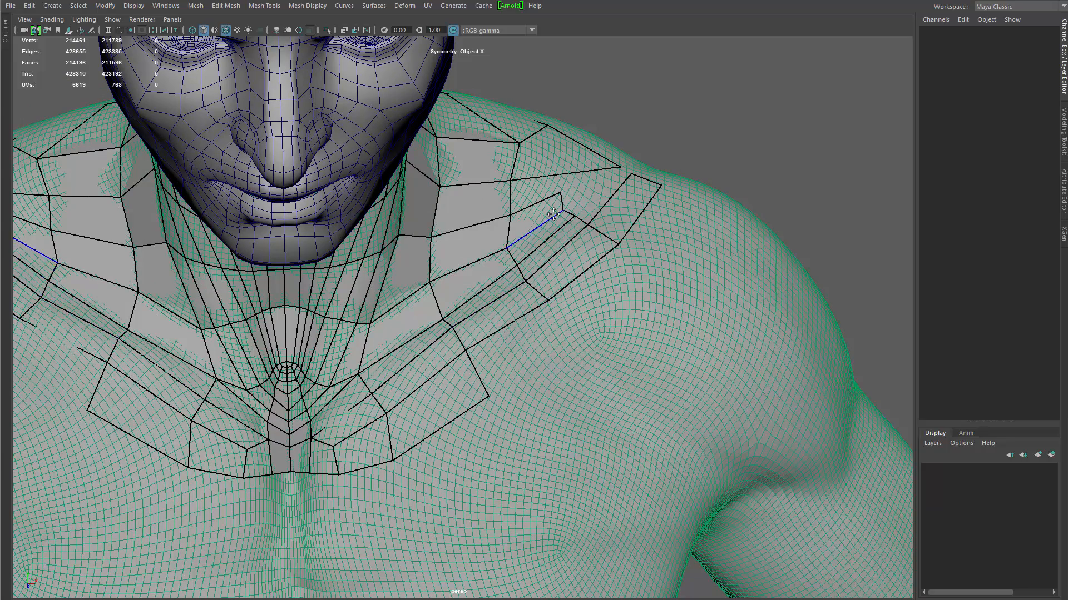
Step: Adjust the vertices around the outer trapezius and shoulder blade, and delete the end quad of the collarbone strip
mouse_move(585, 218)
left_mouse_down("alt")
mouse_move(455, 315)
mouse_move(410, 300)
mouse_move(430, 289)
left_mouse_up("alt")
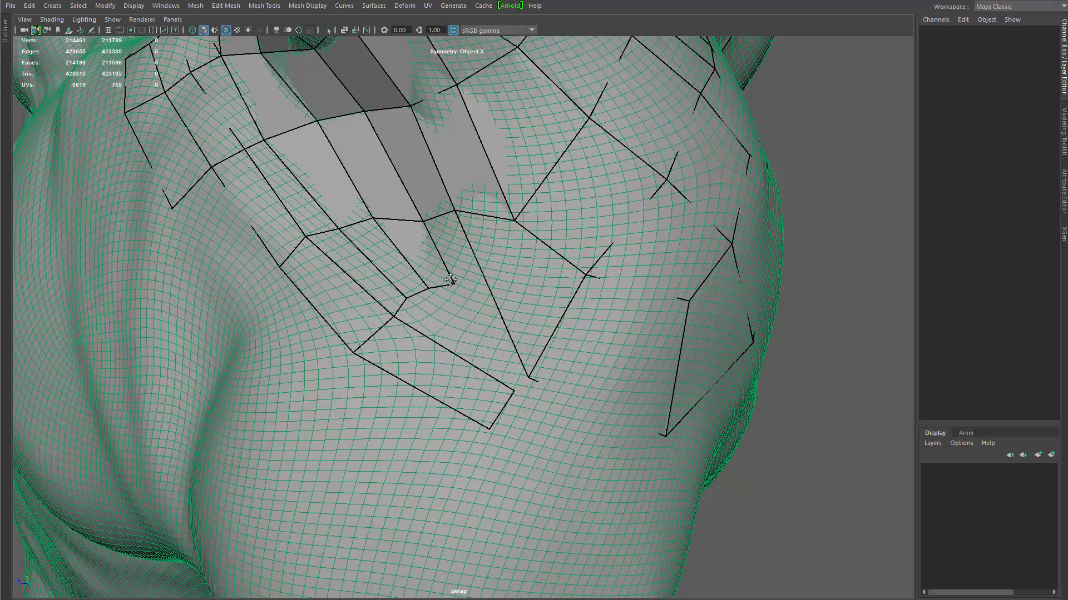
left_click_drag(428, 222, 426, 218)
left_click_drag(529, 367, 545, 340)
left_click_drag(671, 437, 675, 427)
left_click_drag(456, 282, 461, 278)
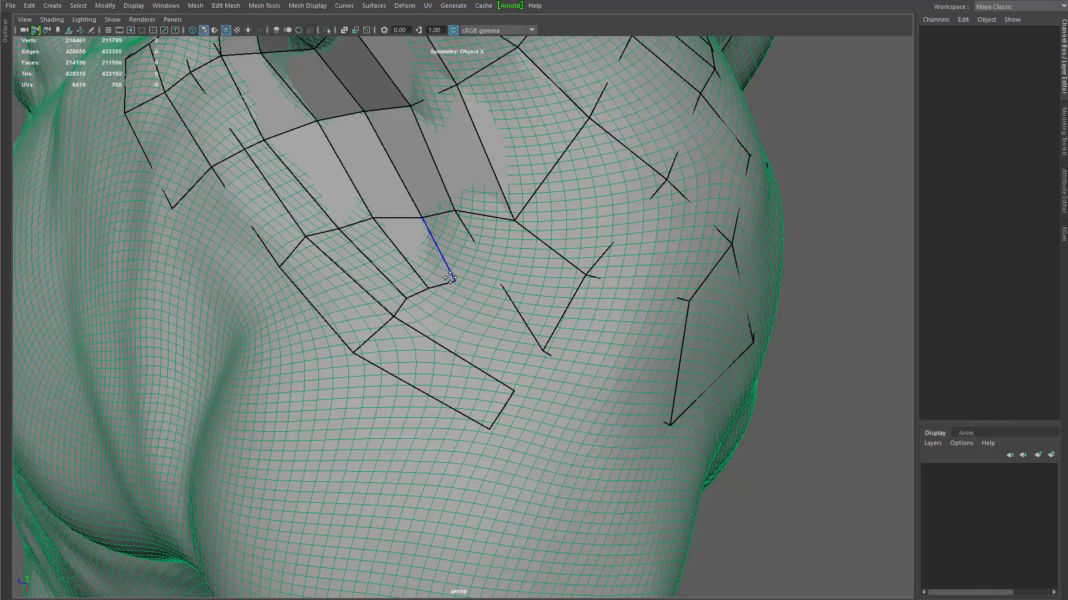
left_click(437, 354, "ctrl+shift")
left_click_drag(406, 301, 412, 303)
Step: Insert an edge loop through the trapezius quads and fill one quad per side between it and the collarbone strips
middle_click_drag(531, 260, 520, 373, "alt")
left_click_drag(520, 372, 514, 306, "alt")
left_click(526, 301, "ctrl")
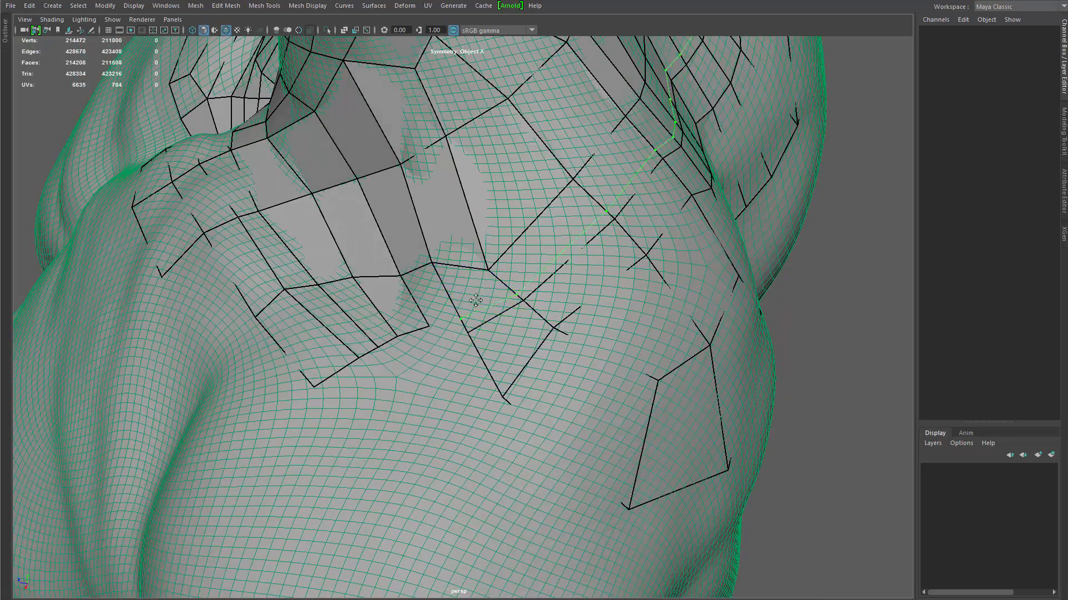
left_click(448, 294, "shift")
left_click_drag(489, 270, 488, 253)
Step: Even out the vertices at the back of the neck and upper trapezius
right_click_drag(487, 253, 456, 195, "alt")
mouse_move(455, 195)
left_mouse_down("alt")
mouse_move(542, 239)
mouse_move(625, 187)
mouse_move(652, 272)
mouse_move(669, 249)
mouse_move(653, 217)
mouse_move(695, 183)
mouse_move(684, 167)
mouse_move(647, 177)
mouse_move(557, 258)
mouse_move(565, 178)
mouse_move(631, 305)
left_mouse_up("alt")
left_click_drag(631, 306, 571, 296, "alt")
mouse_move(570, 295)
middle_mouse_down("alt")
mouse_move(578, 378)
mouse_move(615, 384)
middle_mouse_up("alt")
left_click_drag(579, 291, 584, 294)
left_click_drag(579, 229, 583, 227)
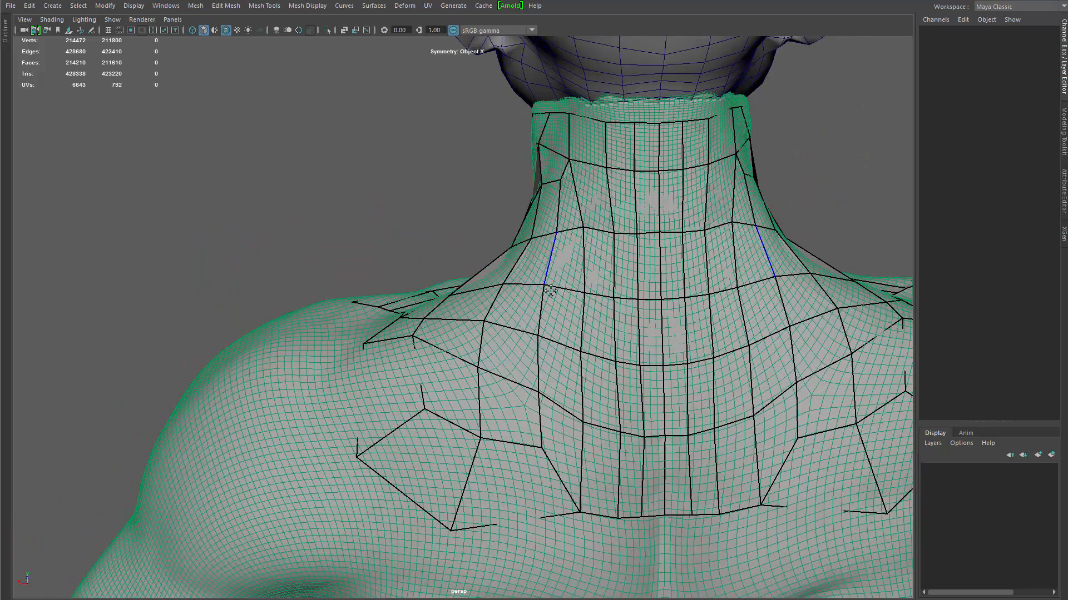
Step: Adjust the vertices at the shoulder end of the collarbone strips
left_click_drag(546, 386, 713, 406, "alt")
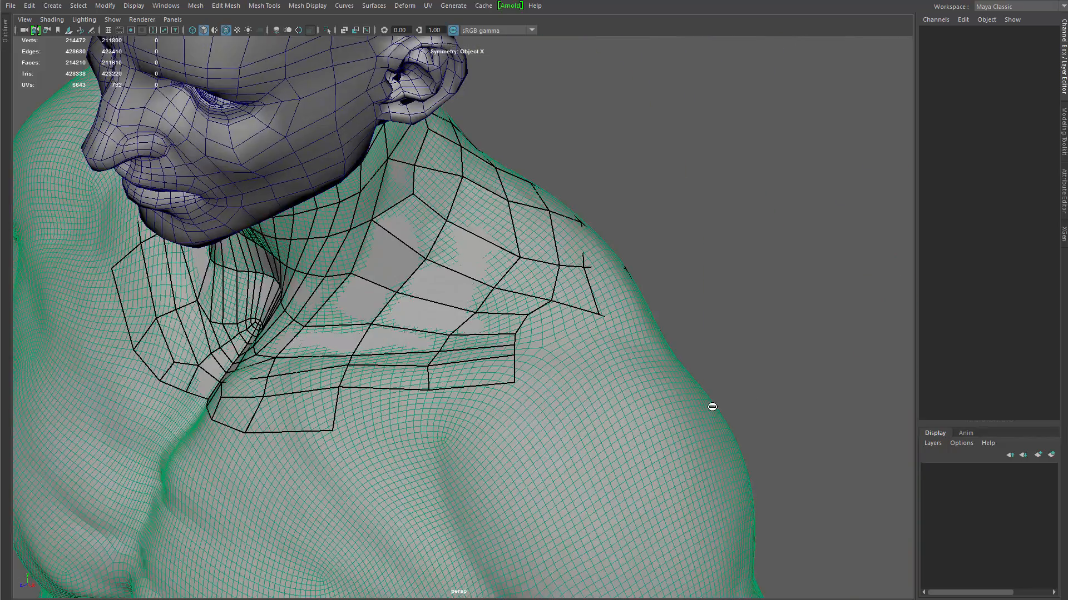
middle_click_drag(713, 406, 567, 367, "alt")
left_click_drag(567, 367, 465, 351, "alt")
left_click_drag(460, 326, 466, 323)
left_click_drag(468, 286, 473, 288)
left_click_drag(467, 323, 471, 325)
right_click_drag(477, 334, 412, 410, "alt")
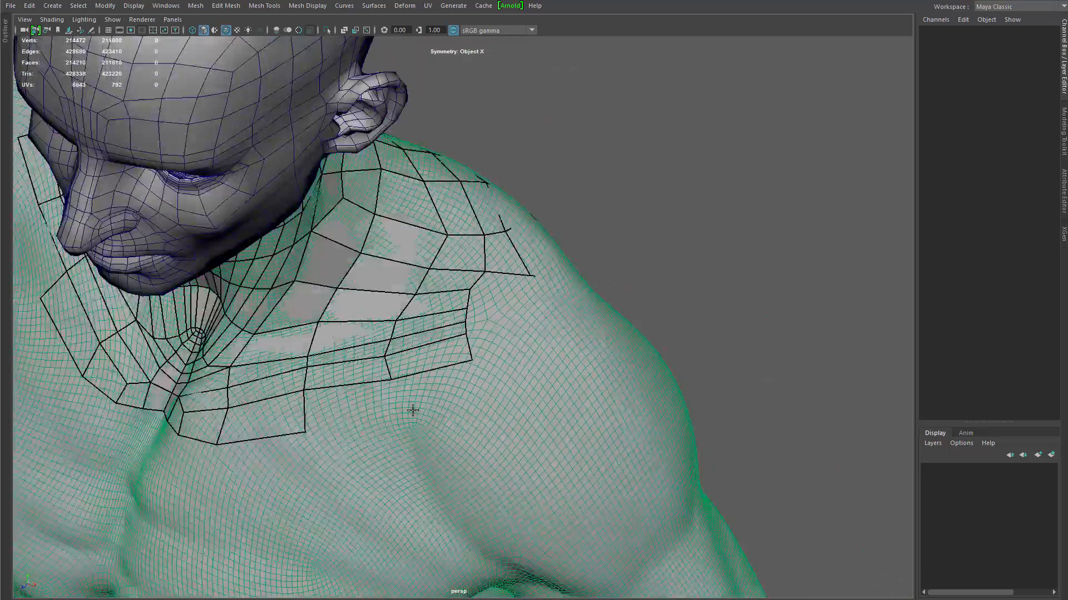
Step: Extend the outer strip over the shoulder toward the back with two quads per side and adjust the neighbouring trapezius corner
left_click_drag(412, 410, 406, 366, "alt")
left_click(411, 338, "shift")
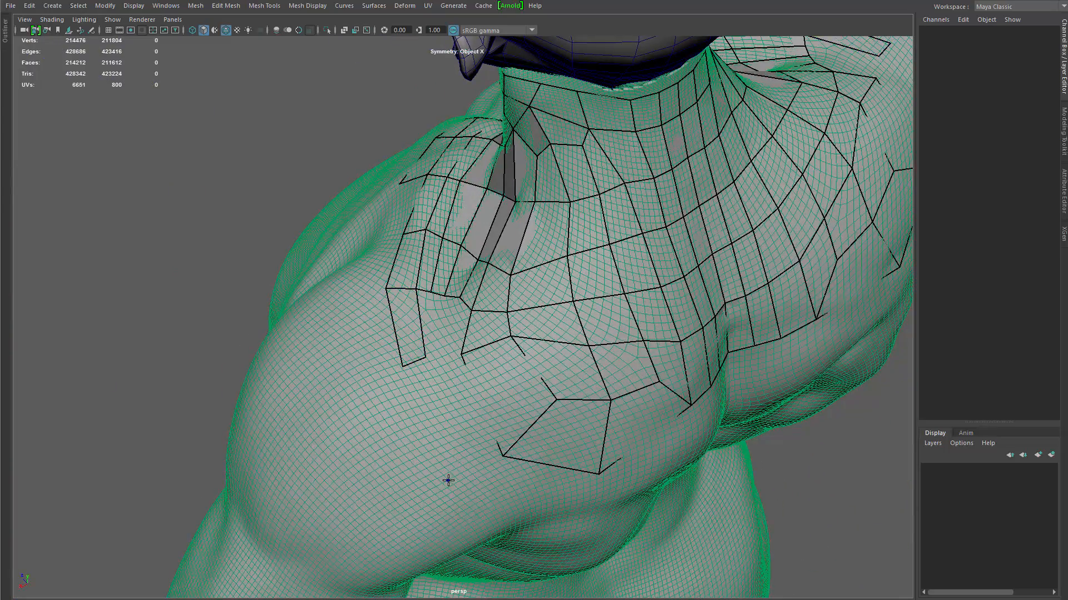
left_click(471, 477)
left_click(432, 424, "shift")
left_click_drag(443, 364, 453, 299, "alt")
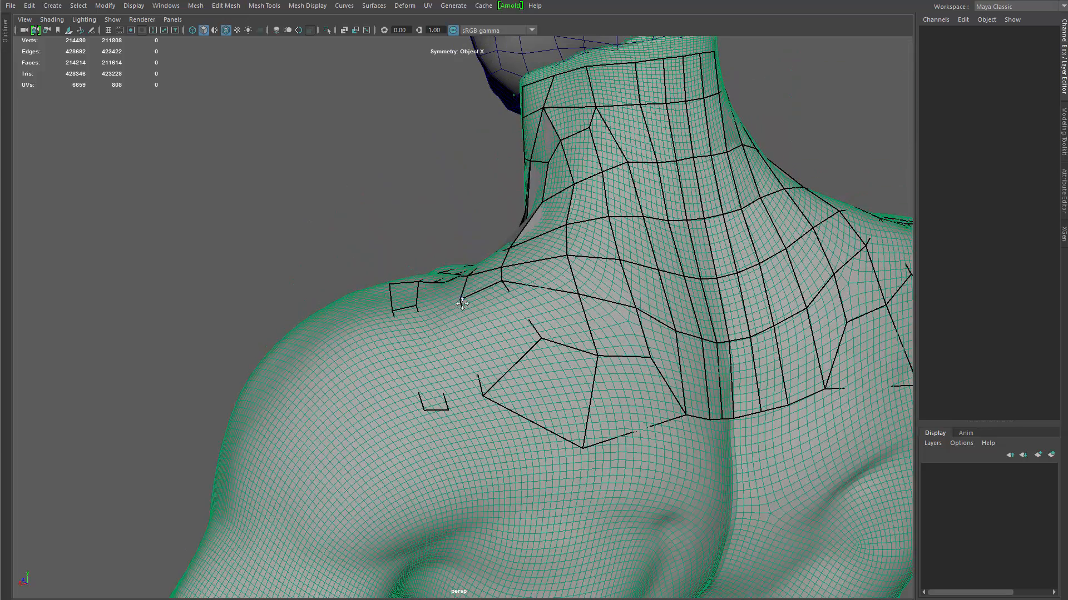
mouse_move(483, 393)
left_mouse_down()
mouse_move(499, 388)
mouse_move(457, 313)
left_mouse_up()
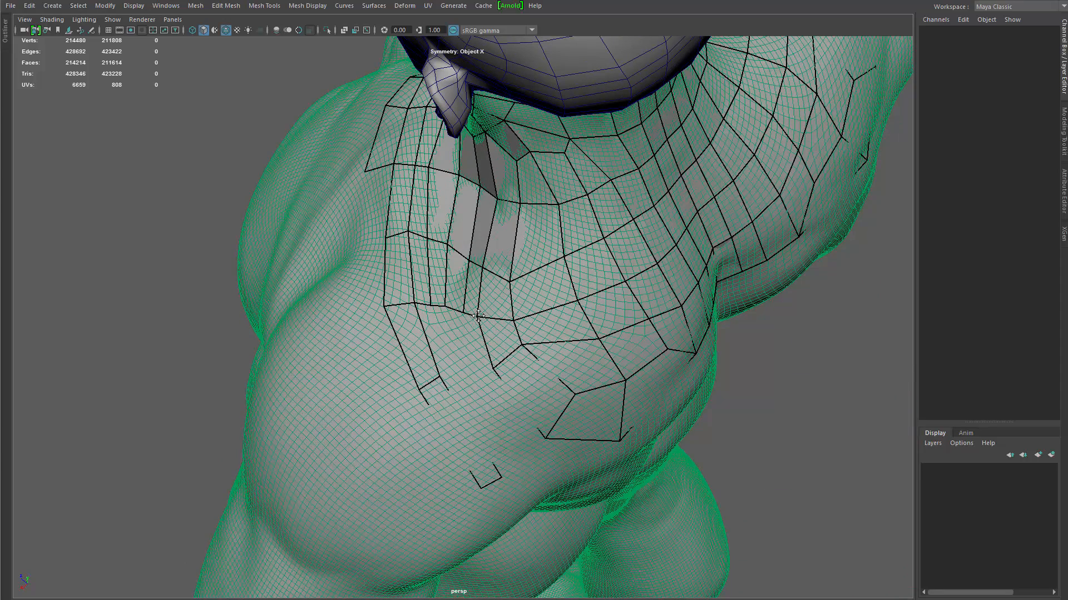
mouse_move(510, 279)
left_mouse_down()
mouse_move(515, 266)
mouse_move(440, 230)
mouse_move(567, 248)
mouse_move(722, 234)
mouse_move(615, 253)
mouse_move(508, 398)
mouse_move(443, 334)
mouse_move(461, 373)
mouse_move(463, 346)
mouse_move(556, 307)
mouse_move(677, 319)
mouse_move(483, 357)
mouse_move(502, 381)
mouse_move(436, 340)
left_mouse_up()
left_click(457, 335, "shift")
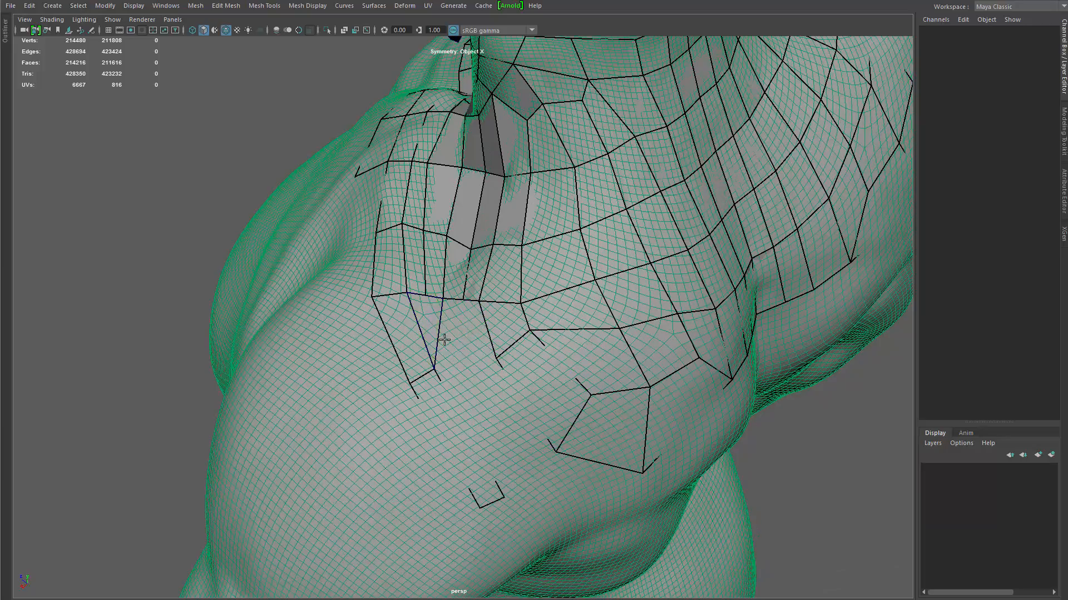
left_click_drag(424, 282, 443, 339, "alt")
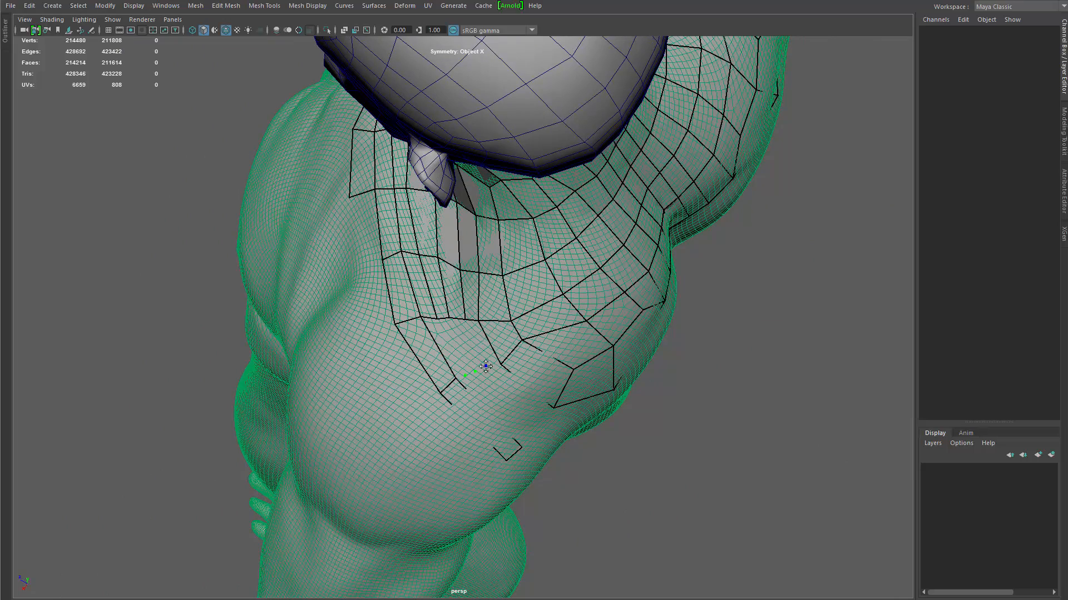
Step: Fill the gap on top of the shoulder with four narrow quads per side and even out their joints
right_click_drag(486, 366, 493, 381, "alt")
left_click_drag(494, 382, 487, 356, "alt")
left_click(482, 341, "shift")
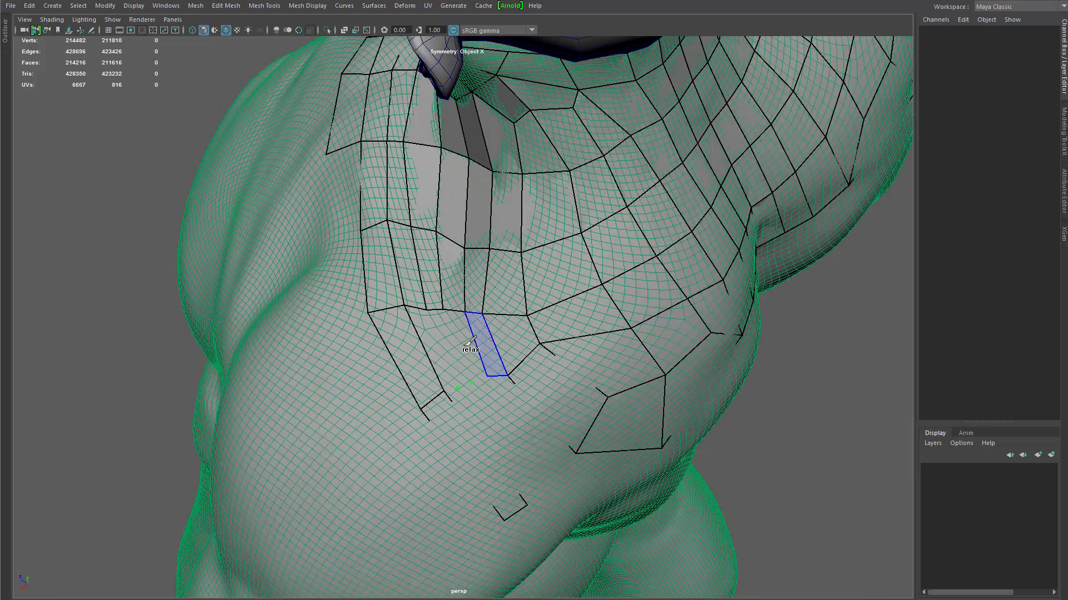
left_click(471, 341, "shift")
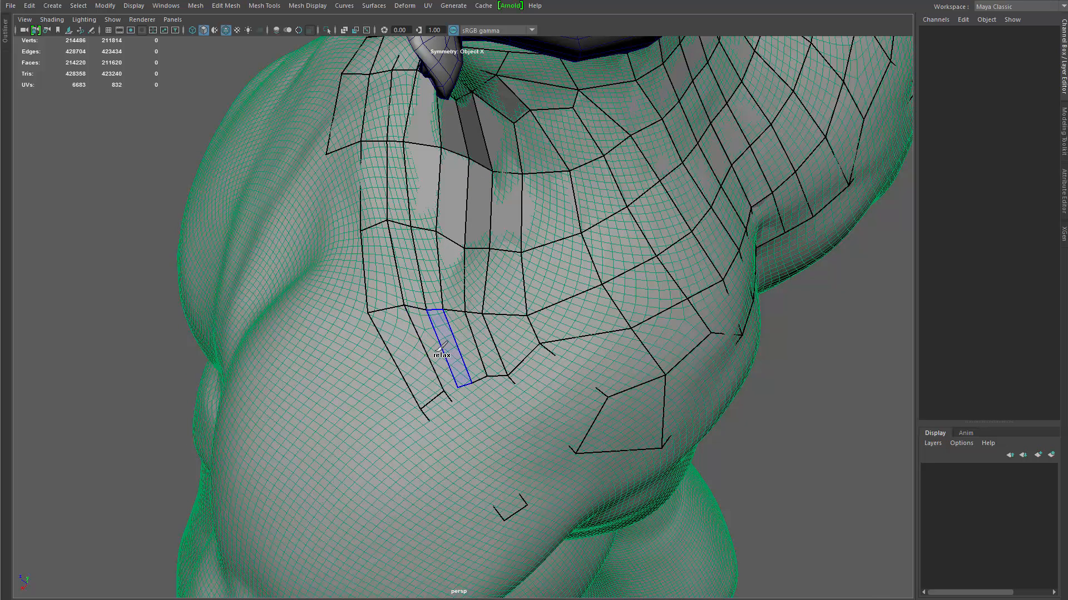
left_click(441, 348, "shift")
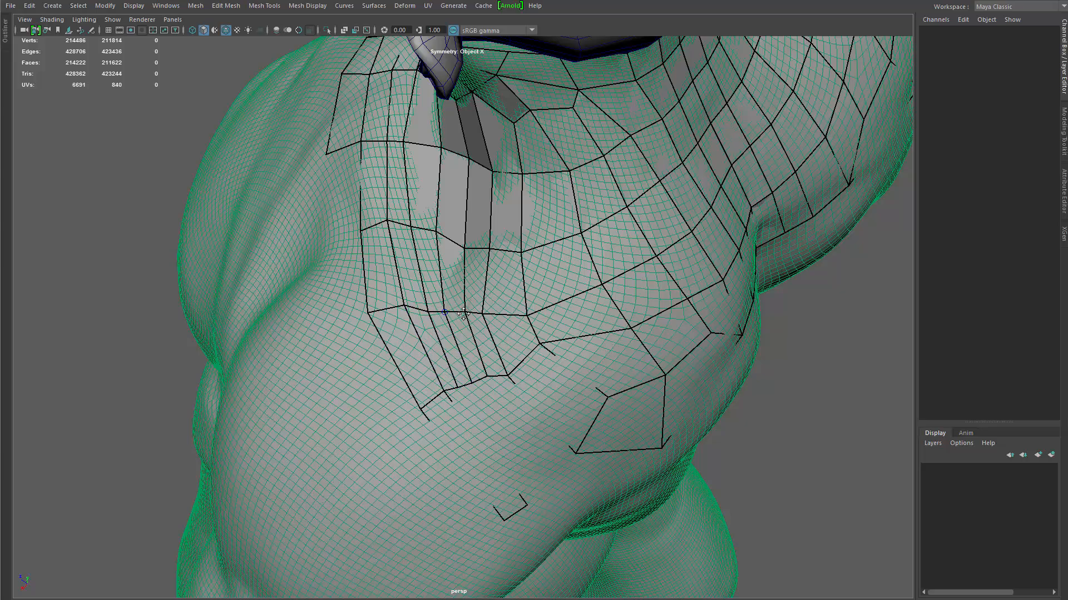
left_click_drag(441, 235, 446, 242)
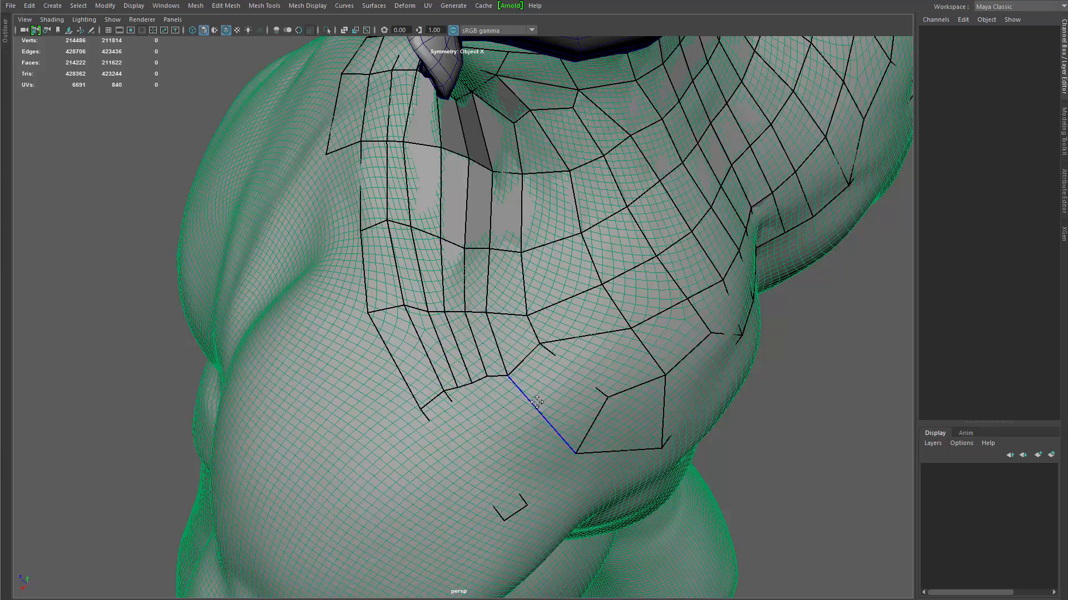
Step: Fill the gap between the outer shoulder strip and the shoulder blade and divide the area with edge loops
left_click_drag(489, 339, 450, 412, "alt")
left_click(450, 412, "ctrl")
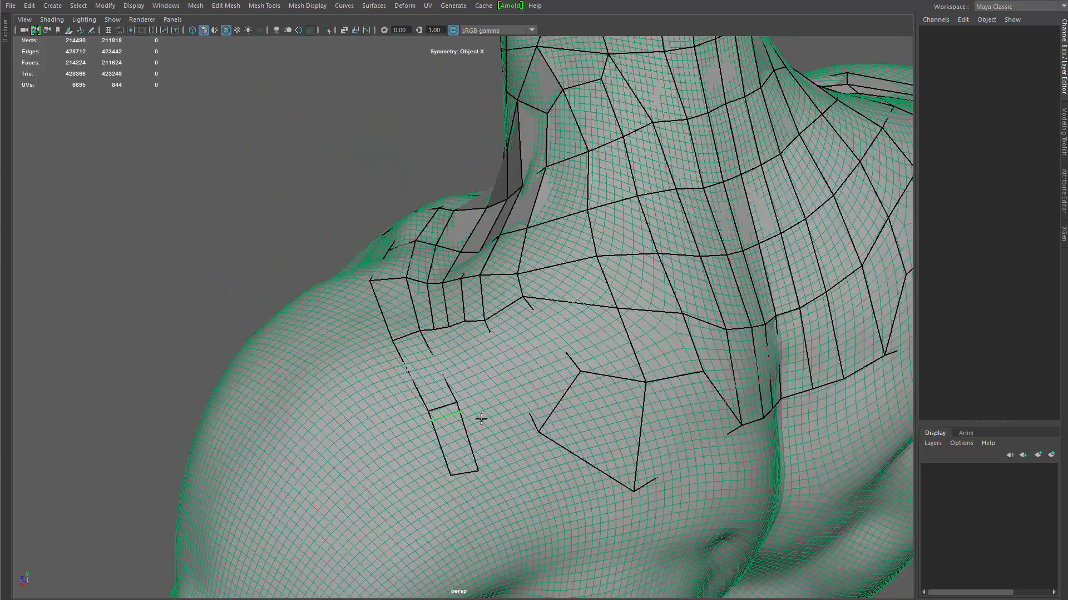
left_click(489, 422, "shift")
left_click(469, 394, "ctrl")
left_click(477, 368, "ctrl")
left_click(479, 349, "ctrl")
Step: Delete the split outer strip quads and the extra cross-loop vertices, and refill the outer edge with one wider quad per side
left_click(457, 421, "ctrl+shift")
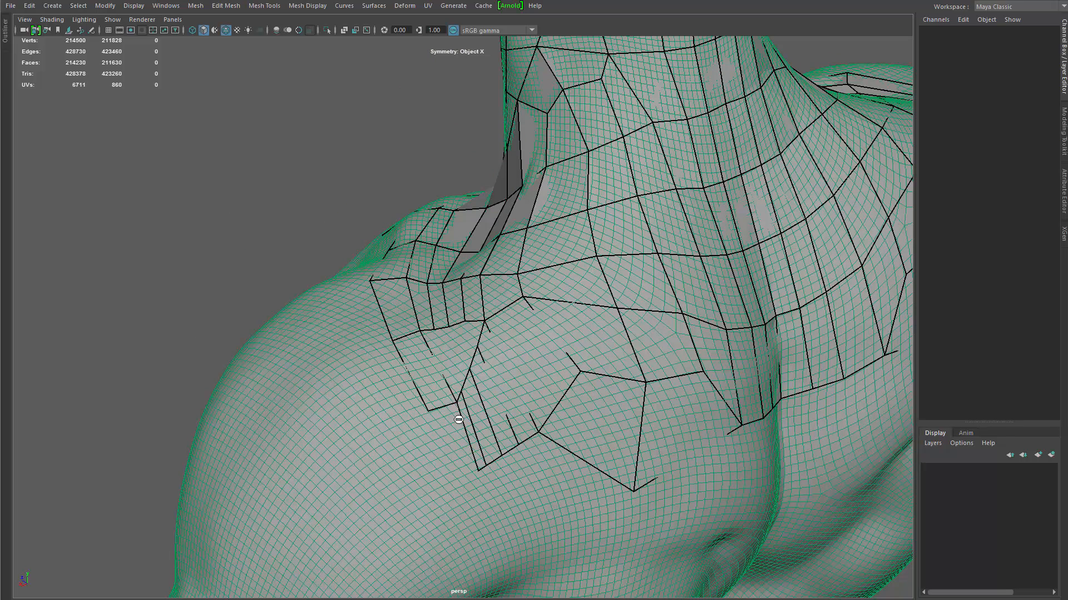
left_click(447, 395, "ctrl+shift")
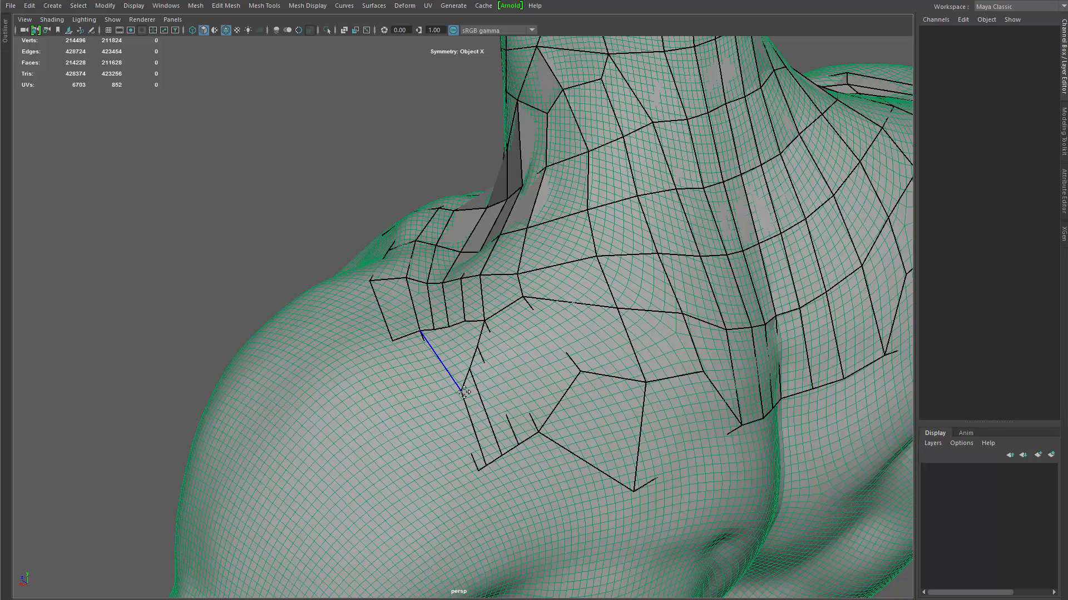
left_click(465, 393, "ctrl+shift")
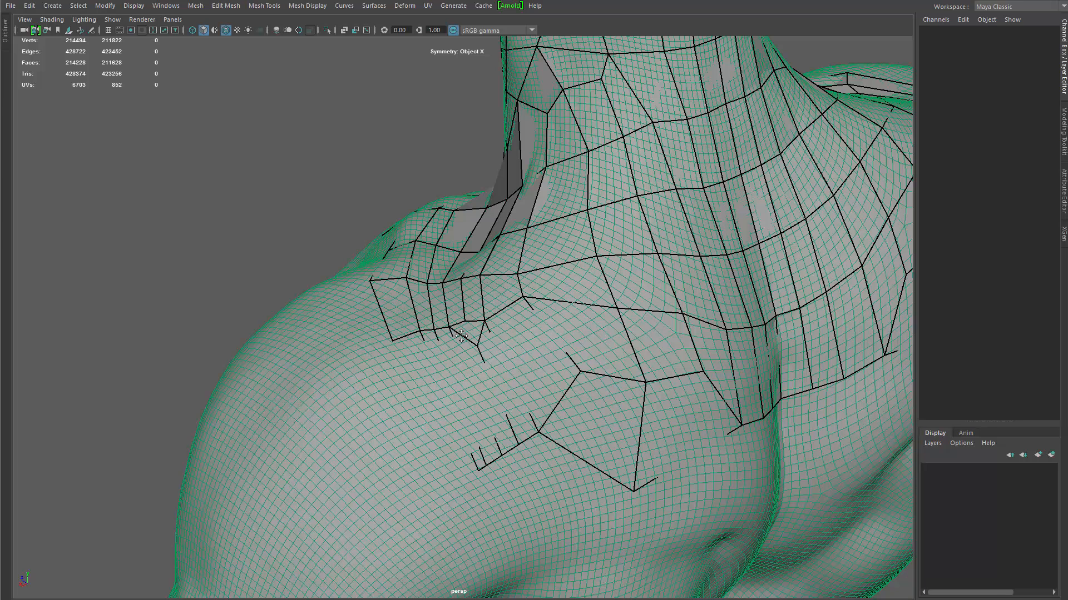
left_click(467, 331, "ctrl+shift")
left_click(437, 478)
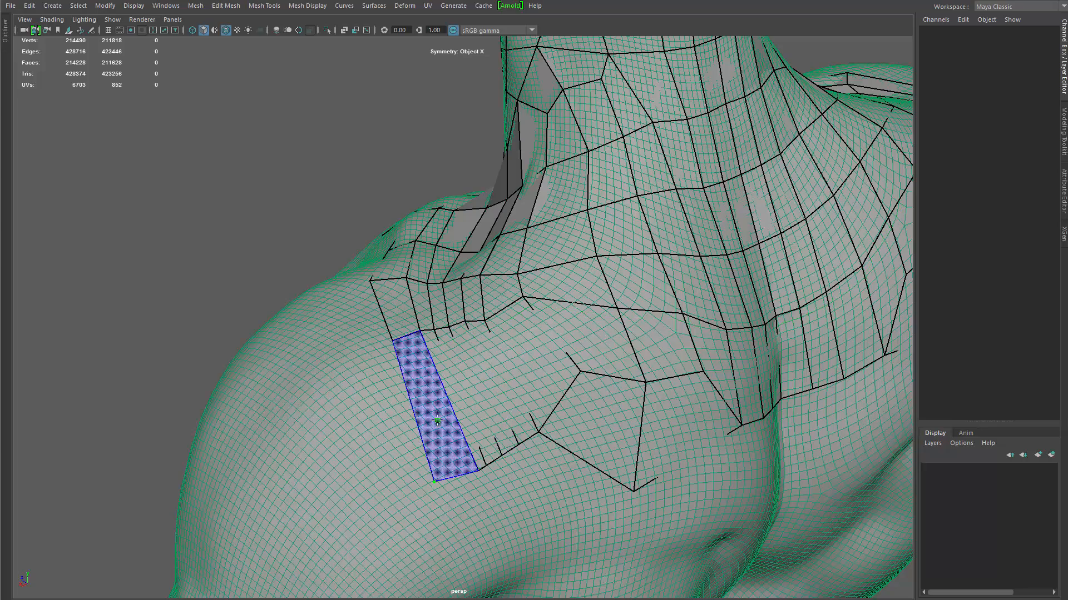
left_click(436, 420, "shift")
Step: Relax the vertex row across the shoulder strips and raise the lower corner of the shoulder-blade quads
mouse_move(514, 495)
left_mouse_down("alt")
mouse_move(493, 469)
mouse_move(504, 491)
left_mouse_up("alt")
left_click_drag(420, 325, 465, 328, "shift")
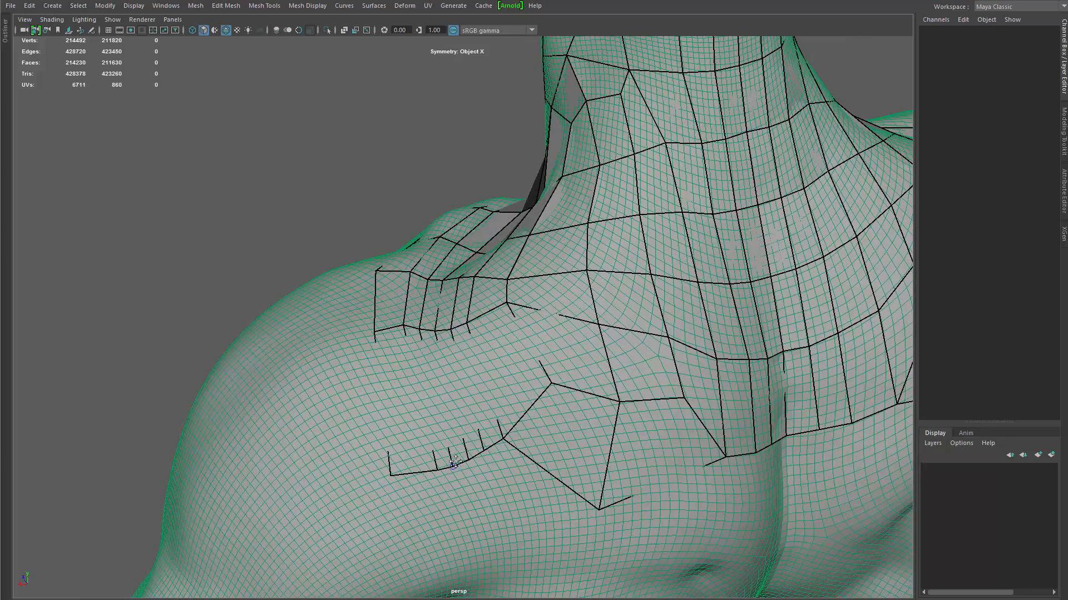
right_click_drag(454, 462, 354, 447, "alt")
left_click_drag(354, 448, 367, 408, "alt")
right_click_drag(367, 409, 423, 397, "alt")
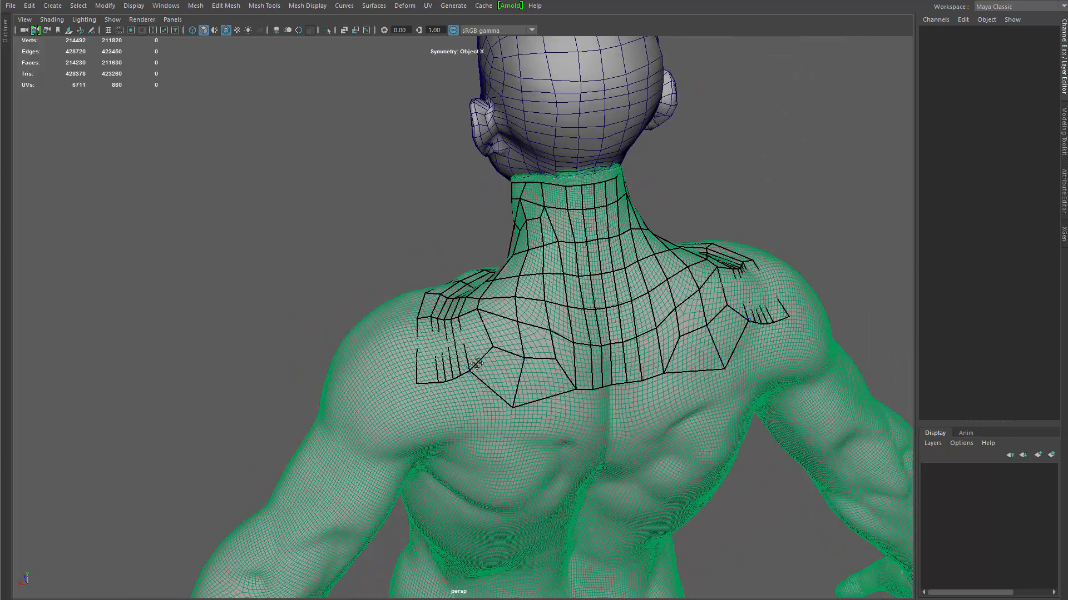
left_click_drag(476, 364, 478, 378, "alt")
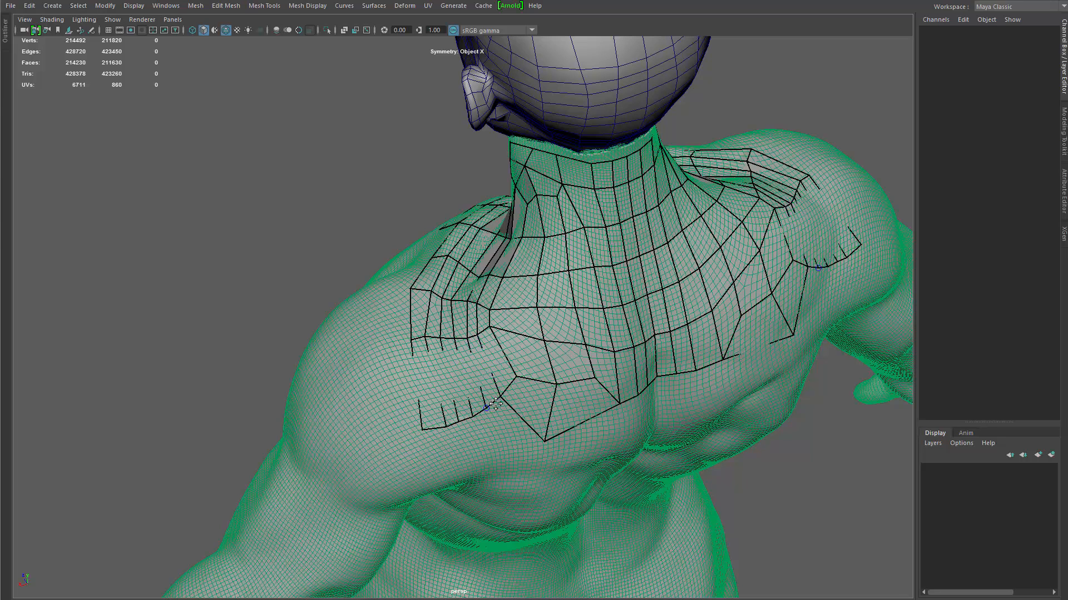
left_click_drag(545, 440, 549, 421)
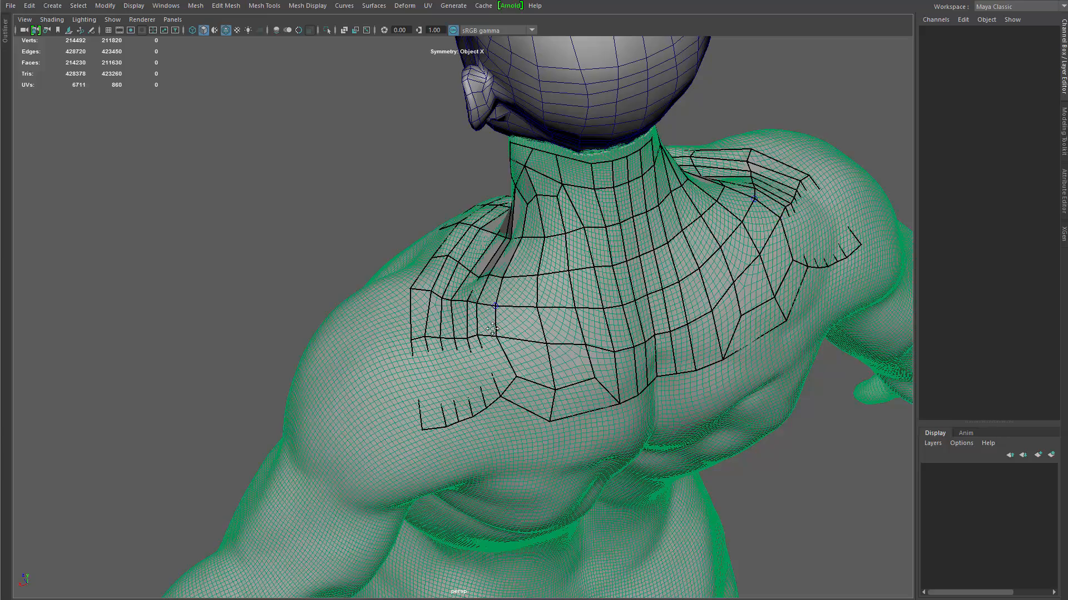
Step: Nudge the vertices along the lower edge of the shoulder-blade strips closer to the neighbouring trapezius quads
left_click_drag(498, 316, 640, 378, "alt")
left_click_drag(559, 370, 474, 374, "alt")
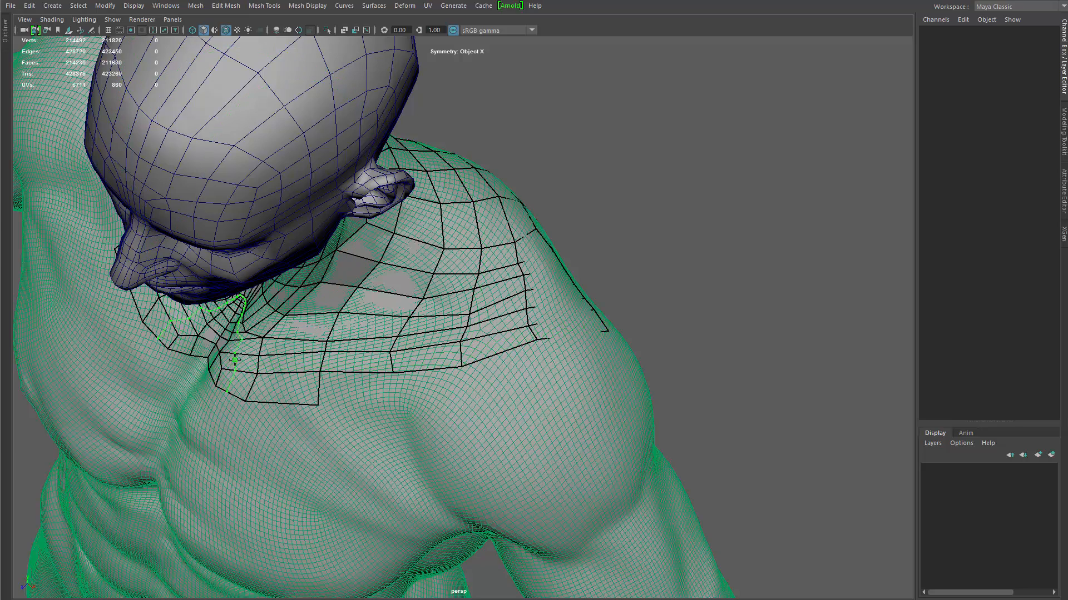
left_click_drag(679, 312, 393, 277, "alt")
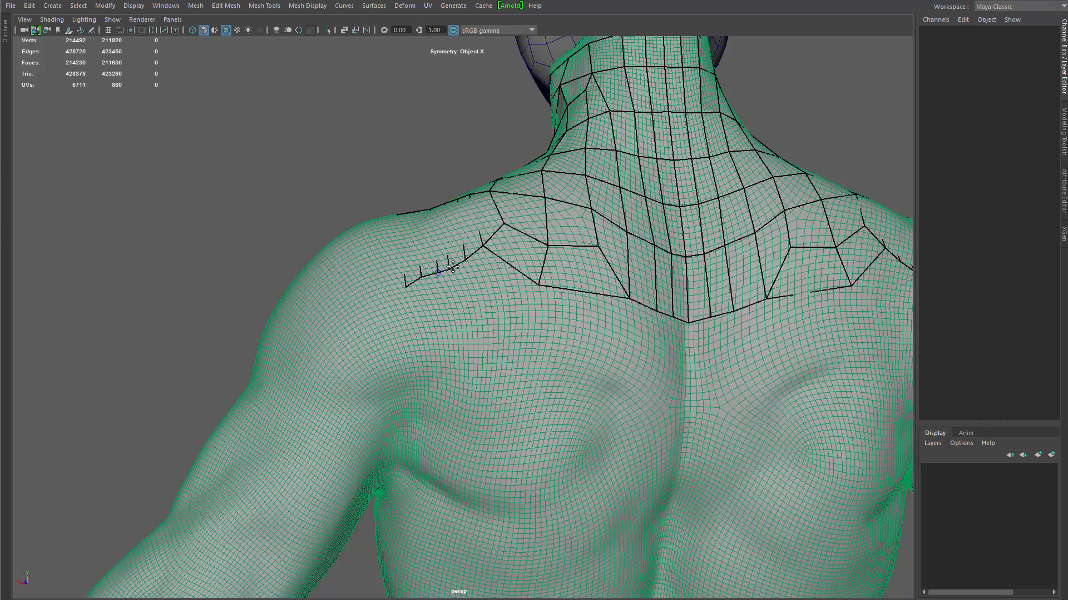
left_click_drag(471, 256, 476, 251)
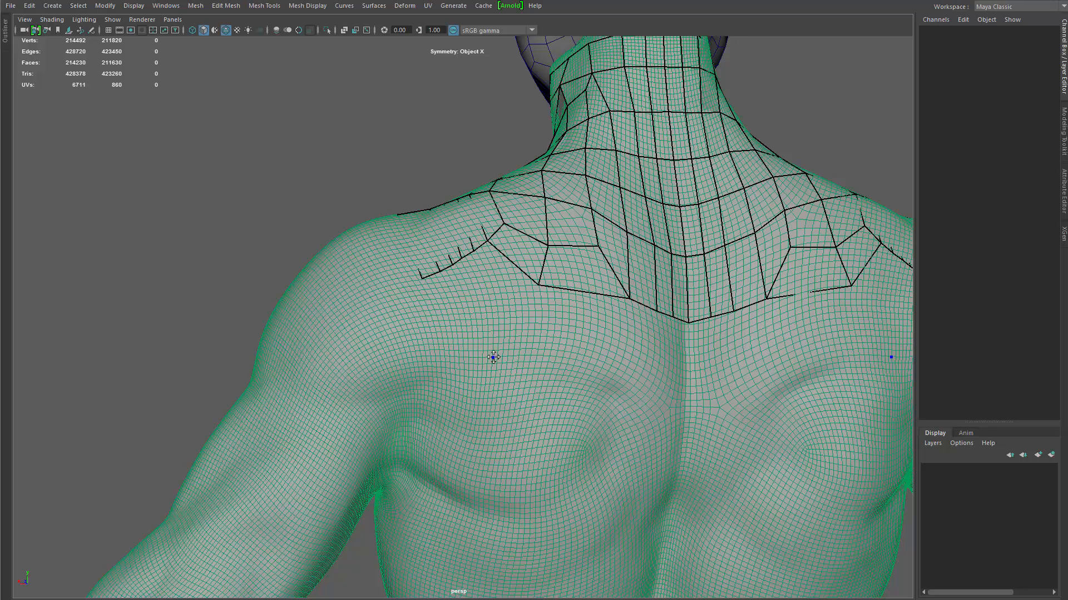
Step: Fill a new row of four quads per side across the upper back, joining at the spine below the trapezius
left_click(643, 406, "shift")
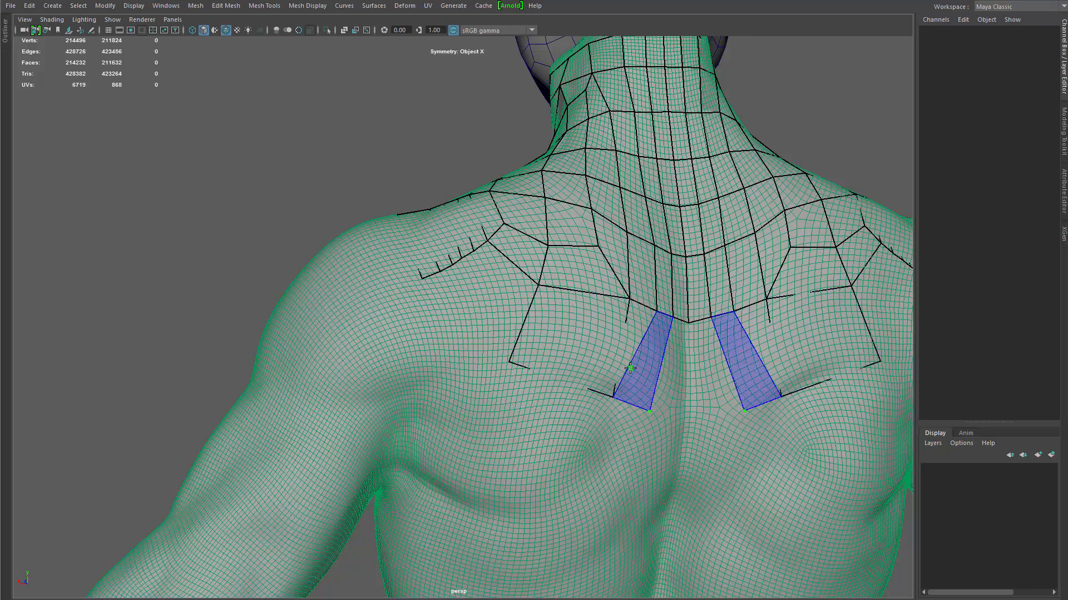
left_click(666, 405, "shift")
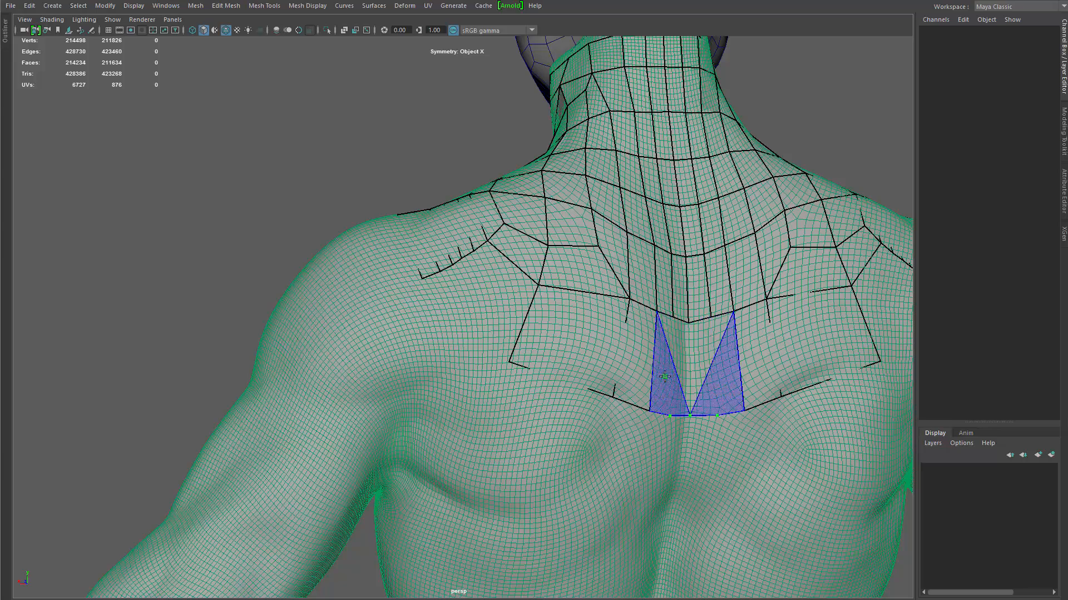
left_click_drag(711, 374, 689, 395, "alt")
left_click(689, 372, "shift")
left_click(661, 372, "shift")
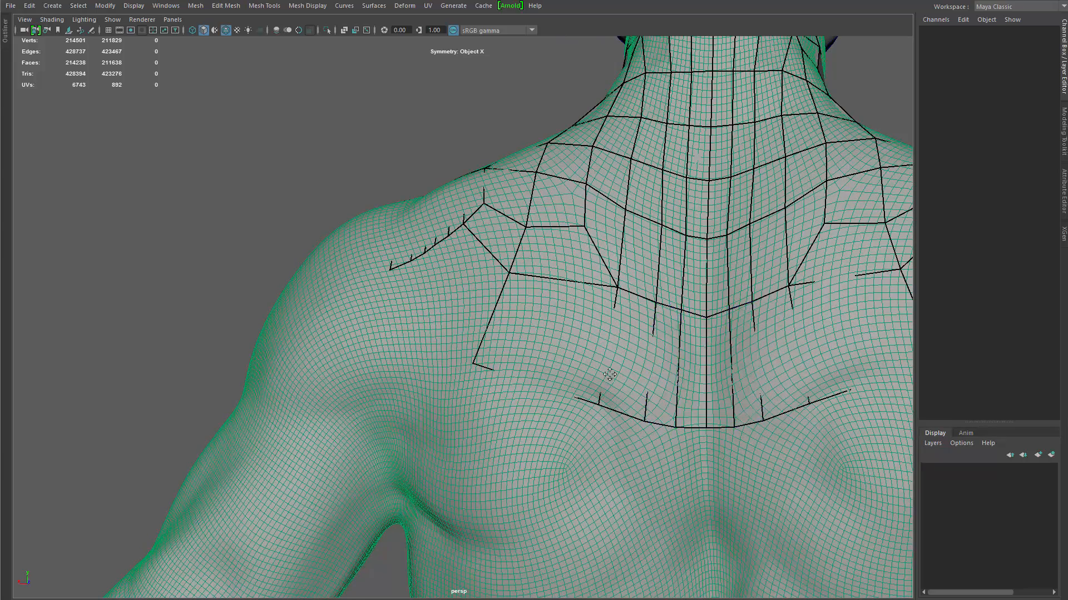
Step: Insert three horizontal edge loops through the new row of upper-back quads
left_click_drag(478, 323, 546, 346, "alt")
left_click(558, 375, "ctrl")
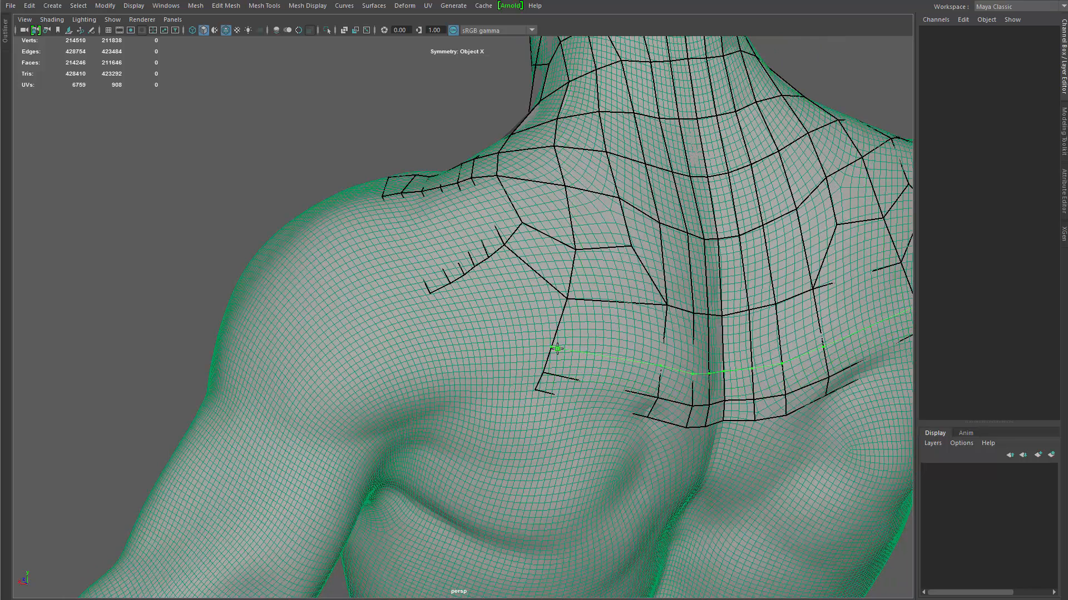
left_click(553, 350, "ctrl")
left_click(563, 321, "ctrl")
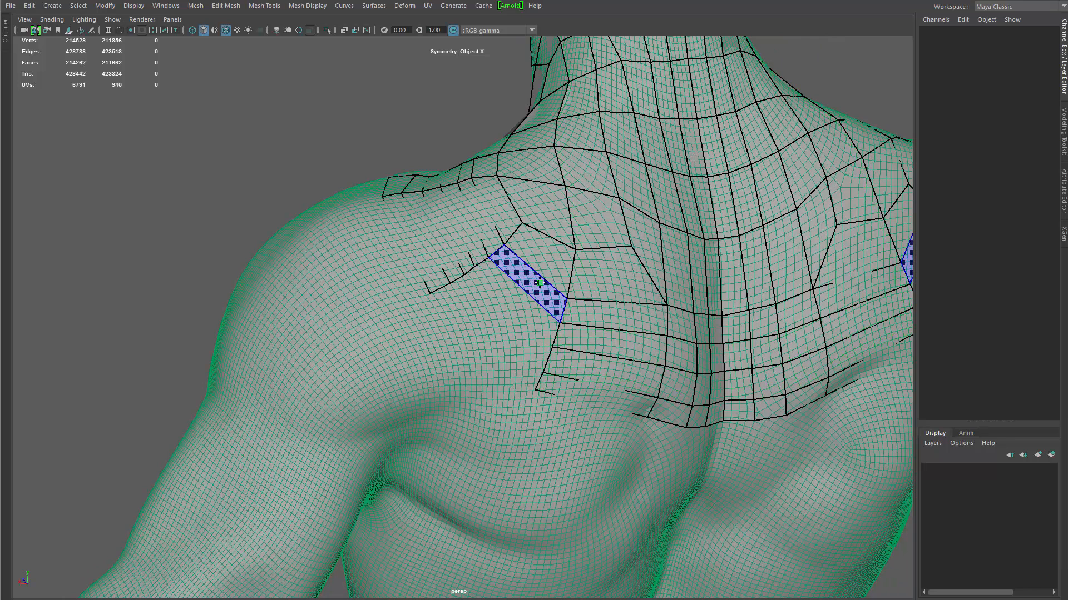
Step: Connect the shoulder-blade edge to the side of the back rows with five narrow quads per side
left_click(528, 281, "shift")
left_click(518, 300, "shift")
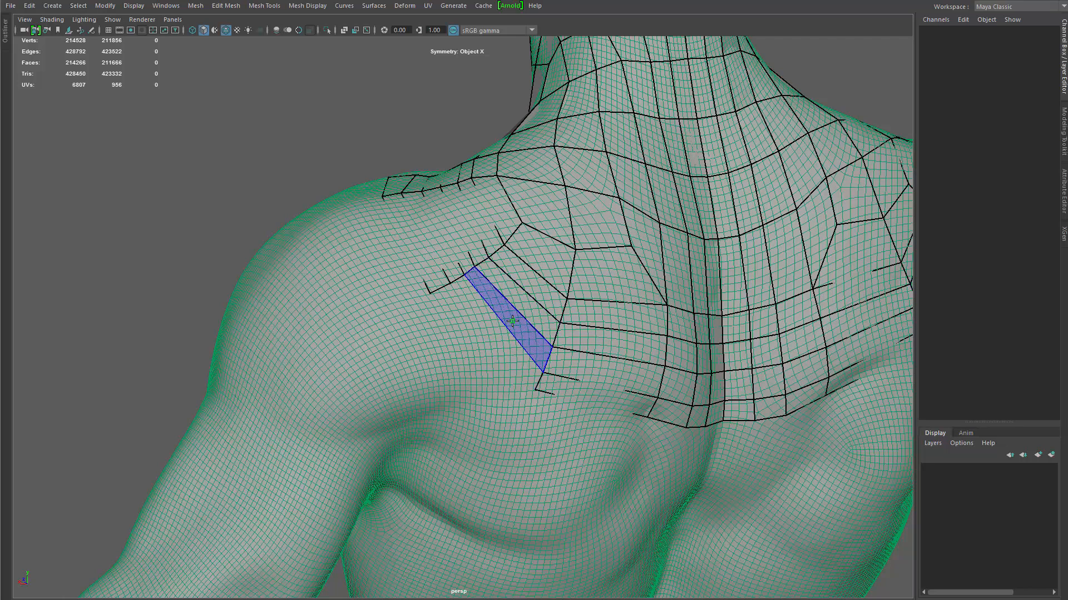
left_click(511, 323, "shift")
left_click(498, 339, "shift")
left_click(509, 420)
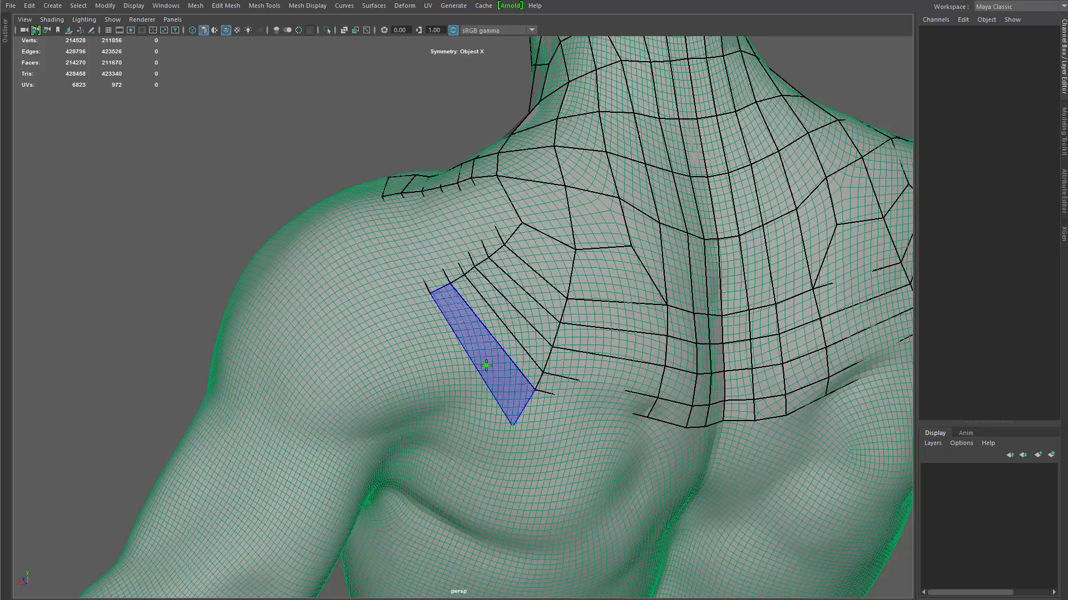
left_click(486, 362, "shift")
Step: Extend the back mesh downward with another row of four quads per side, reaching the spine
left_click_drag(587, 480, 564, 433, "alt")
left_click(610, 439)
left_click(577, 405, "shift")
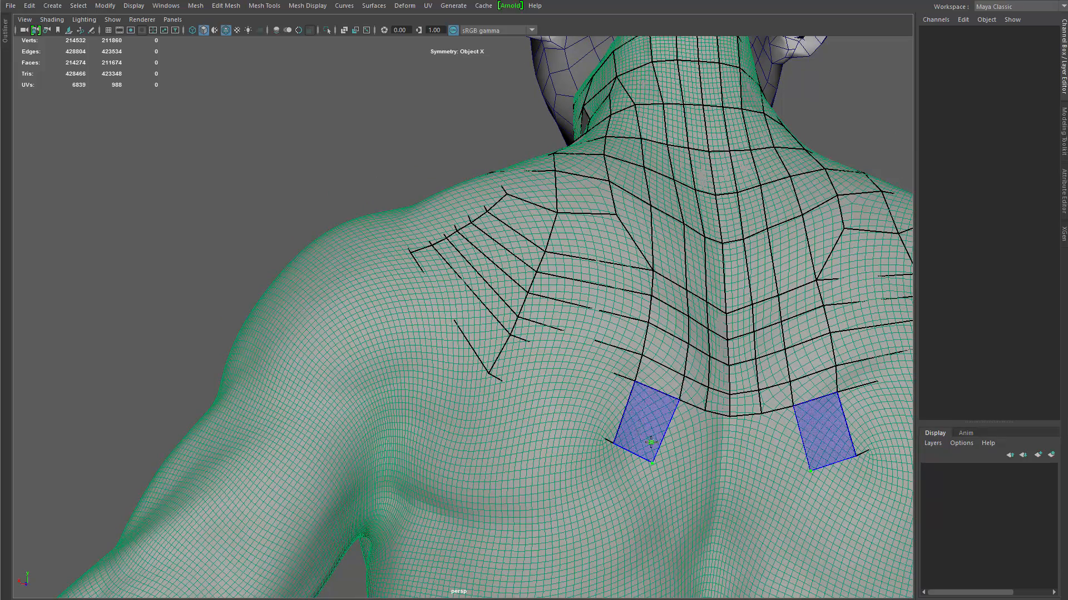
left_click(646, 451, "shift")
left_click(677, 455, "shift")
left_click(709, 439, "shift")
Step: Even out the back quads beside the spine by moving their lower vertices and relaxing the surrounding area
scroll(728, 409, "down", 3)
mouse_move(708, 439)
left_mouse_down("alt")
mouse_move(744, 378)
mouse_move(723, 341)
mouse_move(739, 340)
mouse_move(750, 385)
left_mouse_up("alt")
left_click_drag(737, 426, 757, 419)
mouse_move(737, 325)
left_mouse_down("shift")
mouse_move(727, 339)
mouse_move(708, 329)
mouse_move(714, 311)
left_mouse_up("shift")
mouse_move(704, 434)
left_mouse_down()
mouse_move(766, 413)
mouse_move(769, 354)
mouse_move(737, 356)
left_mouse_up()
mouse_move(751, 319)
left_mouse_down("shift")
mouse_move(752, 349)
mouse_move(734, 301)
mouse_move(763, 374)
left_mouse_up("shift")
left_click_drag(750, 343, 732, 295)
Step: Fill one more quad below the collarbone toward the shoulder and shift its outer corners upward and outward
right_click_drag(728, 300, 484, 367, "alt")
left_click_drag(483, 372, 523, 417, "alt")
right_click_drag(400, 399, 507, 400, "alt")
right_click_drag(355, 416, 464, 428, "alt")
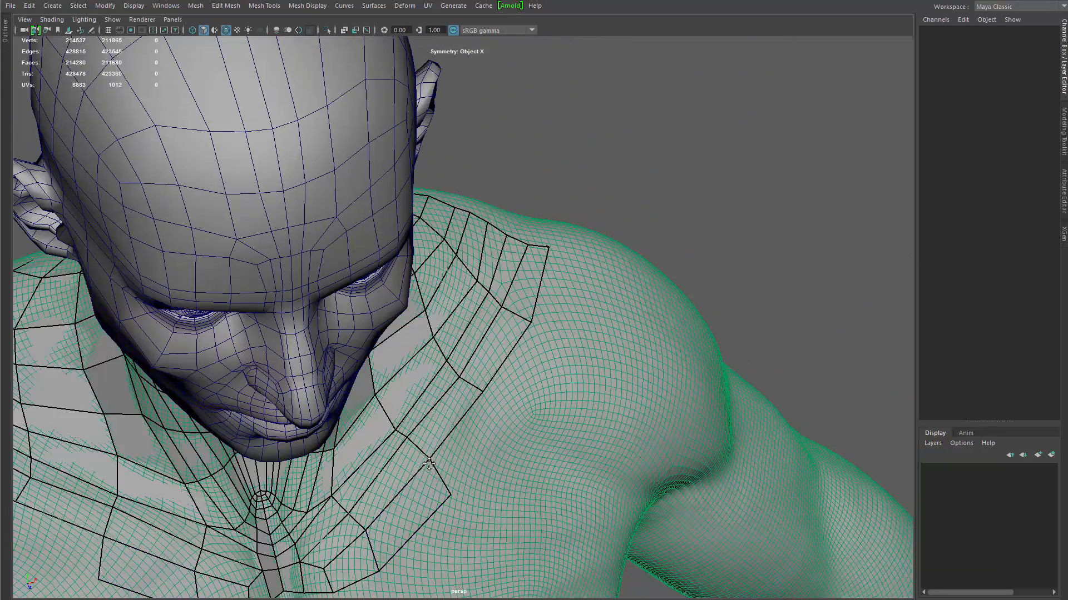
right_click_drag(423, 471, 440, 387, "alt")
left_click_drag(412, 366, 382, 376, "alt")
left_click(372, 376, "shift")
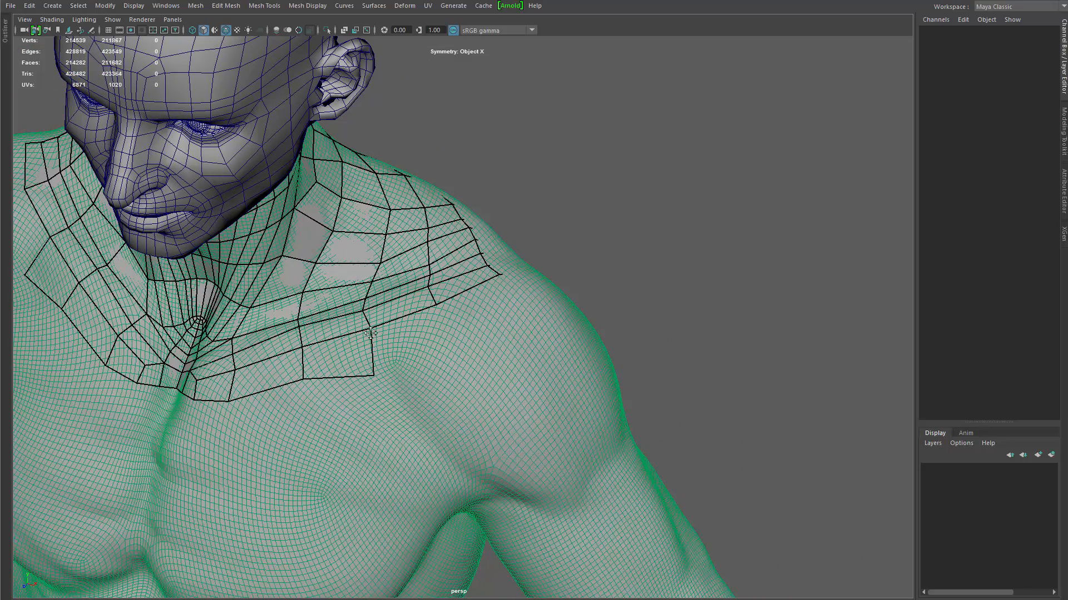
left_click_drag(371, 334, 374, 329)
left_click_drag(380, 373, 384, 368)
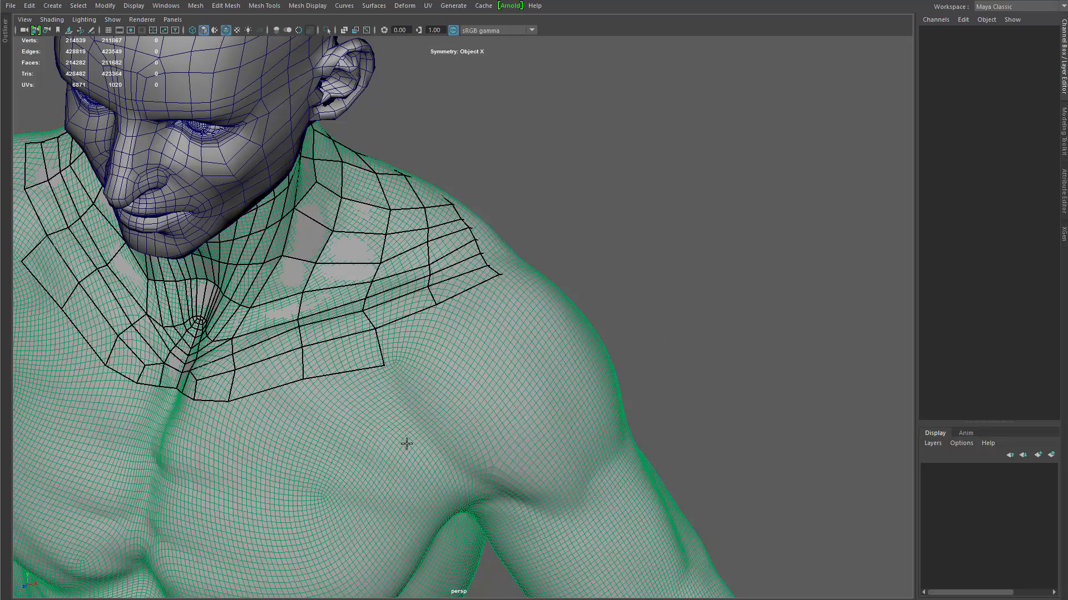
Step: Run a strip of three quads per side from the collarbone down the chest-deltoid crease to the armpit
left_click_drag(406, 443, 427, 400, "alt")
left_click(435, 376, "shift")
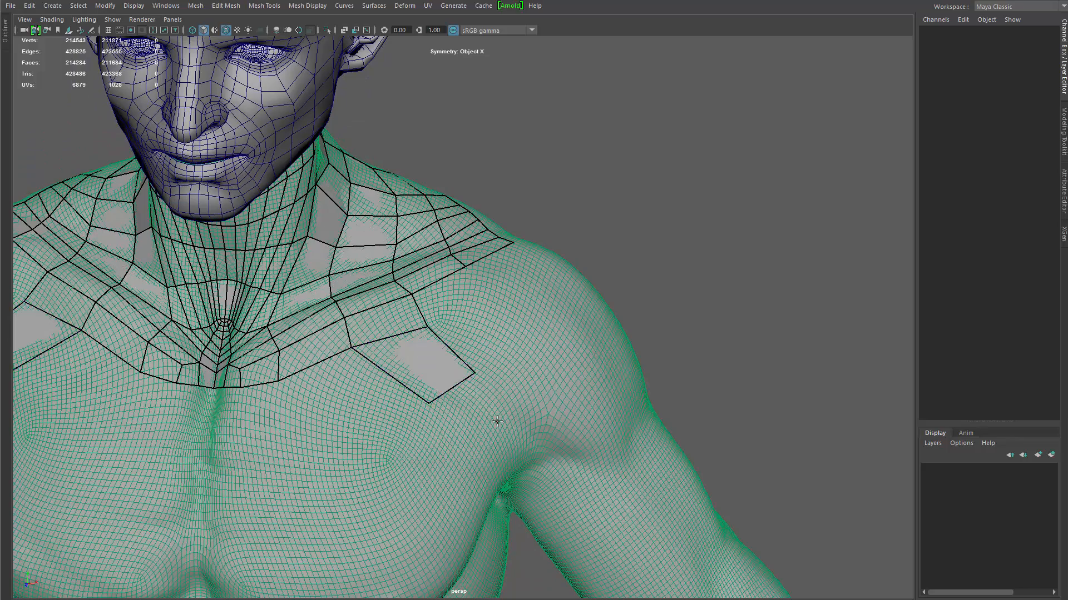
left_click_drag(495, 422, 386, 292, "alt")
left_click(407, 359, "shift")
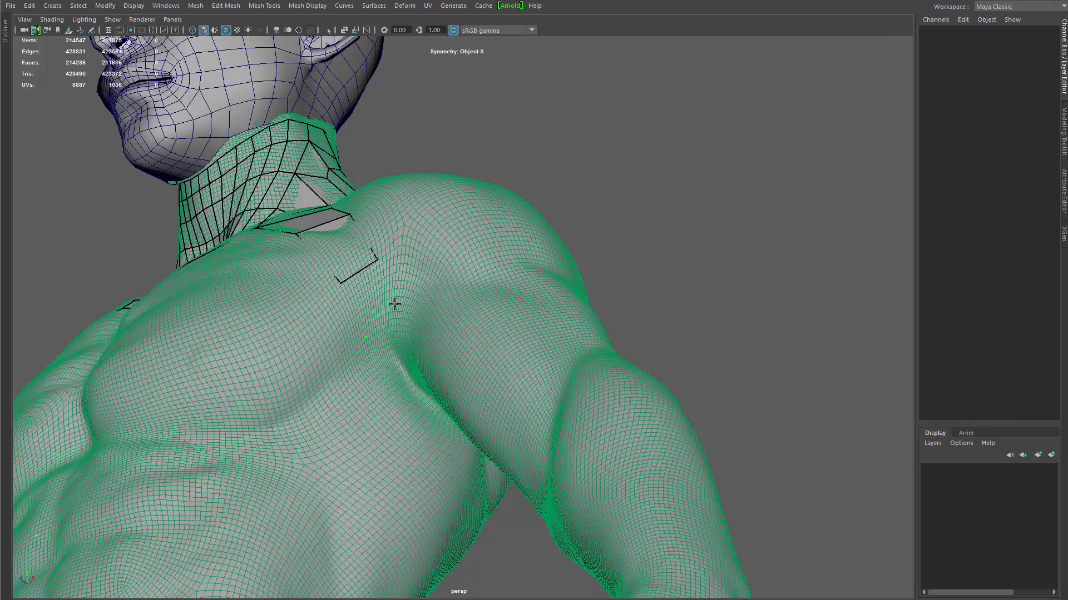
left_click(363, 338, "shift")
left_click_drag(424, 432, 461, 381, "alt")
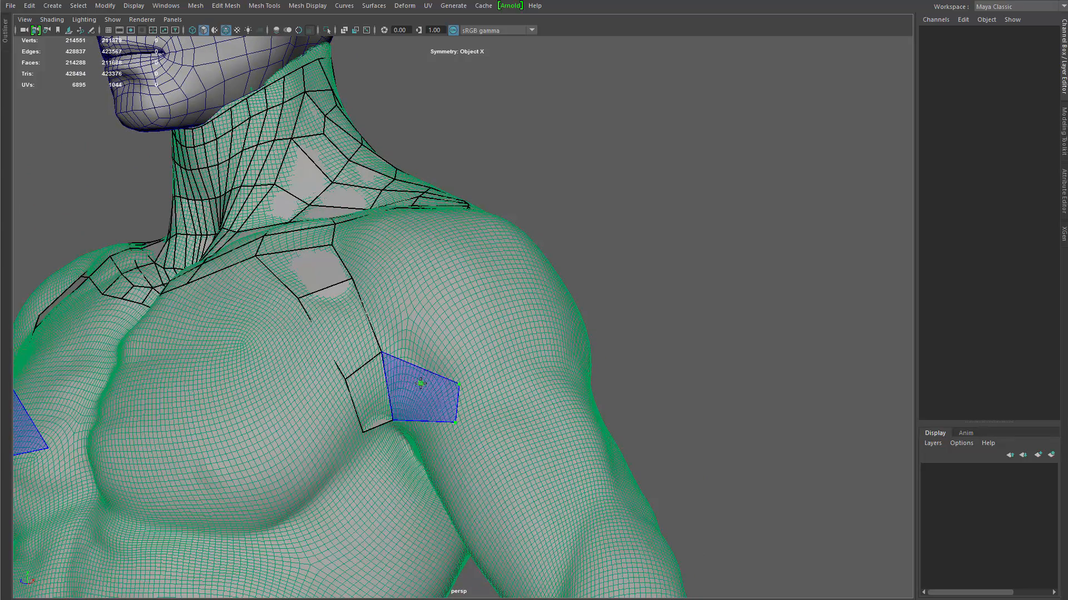
Step: Continue the strip from the armpit around the front and outer side of the upper arm with four quads
left_click(432, 402, "shift")
left_click(496, 409, "shift")
left_click_drag(553, 409, 491, 417, "alt")
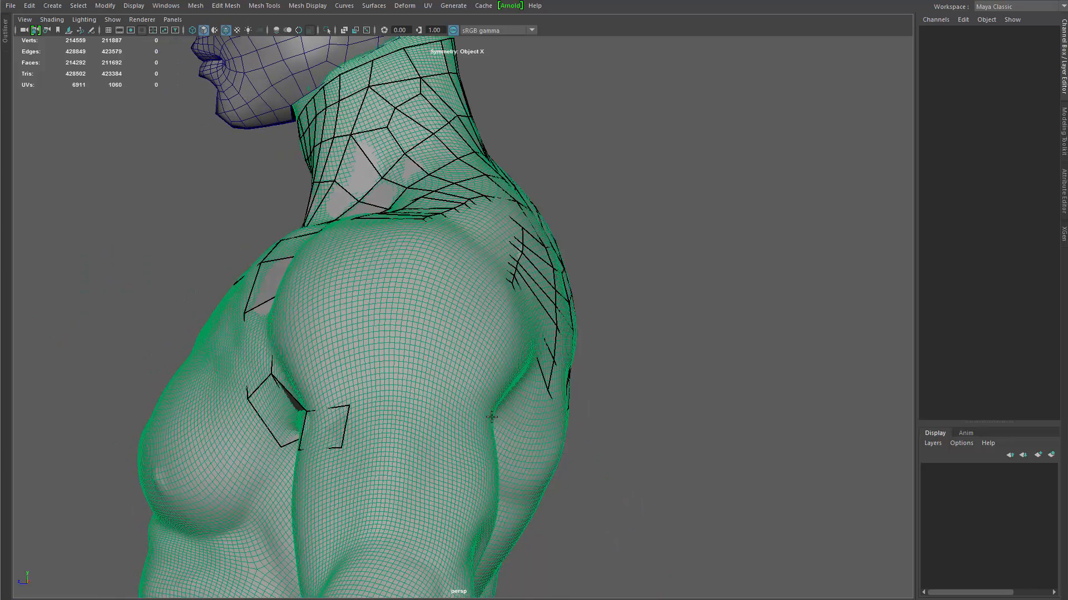
left_click(412, 438, "shift")
mouse_move(413, 438)
left_mouse_down("alt")
mouse_move(344, 385)
mouse_move(324, 445)
mouse_move(410, 466)
mouse_move(467, 456)
mouse_move(431, 386)
left_mouse_up("alt")
left_click(334, 472, "shift")
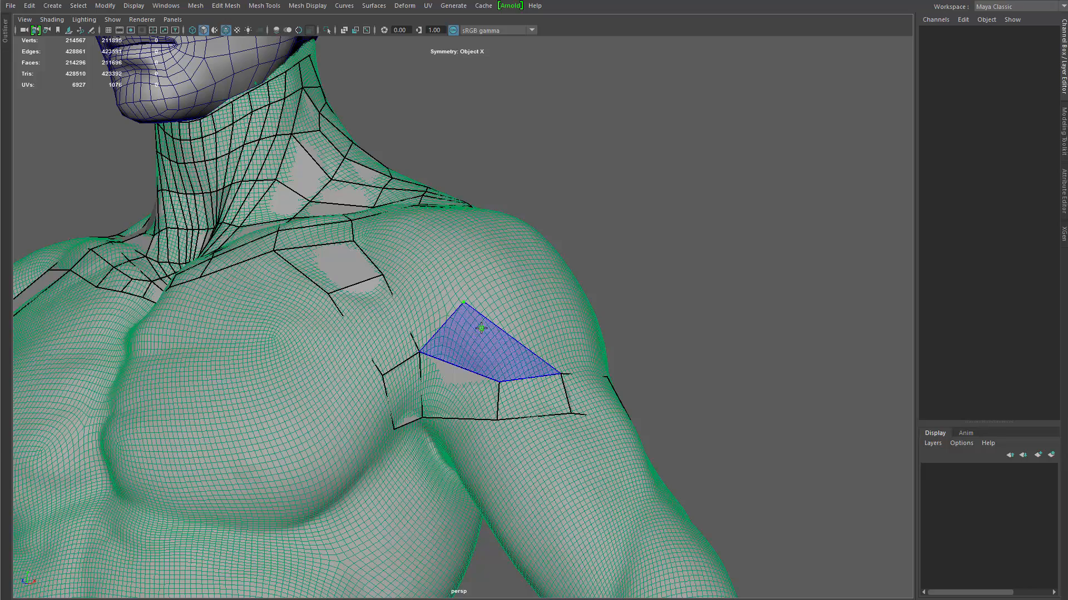
Step: Build three quads along the front deltoid, linking the upper-arm strip with the chest strip
left_click(504, 316)
left_click(439, 313, "shift")
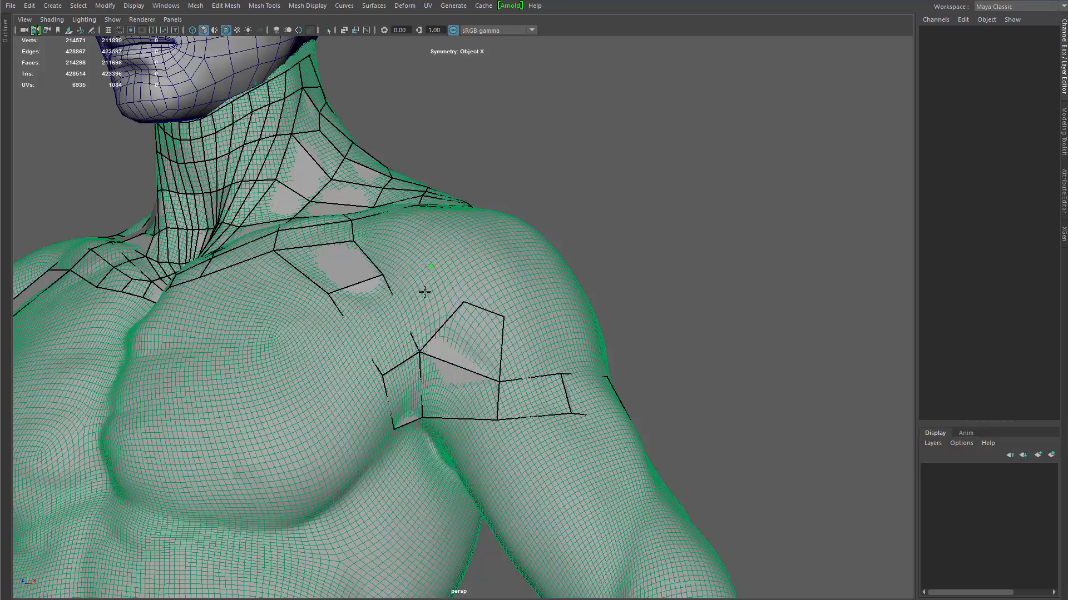
left_click(424, 262)
left_click(424, 283, "shift")
left_click_drag(424, 282, 439, 356, "alt")
left_click(439, 378)
left_click(421, 401, "shift")
Step: Close the front deltoid strip up to the collarbone with two quads and lower the chest-strip vertices to even the spacing
left_click(433, 354)
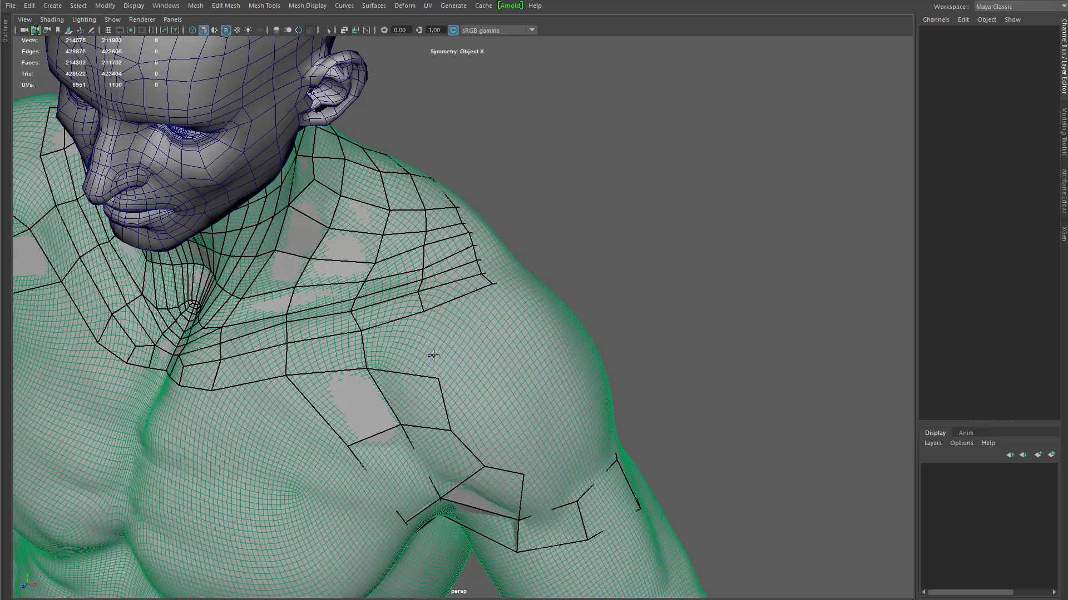
left_click(389, 361, "shift")
left_click(457, 334)
left_click(419, 334, "shift")
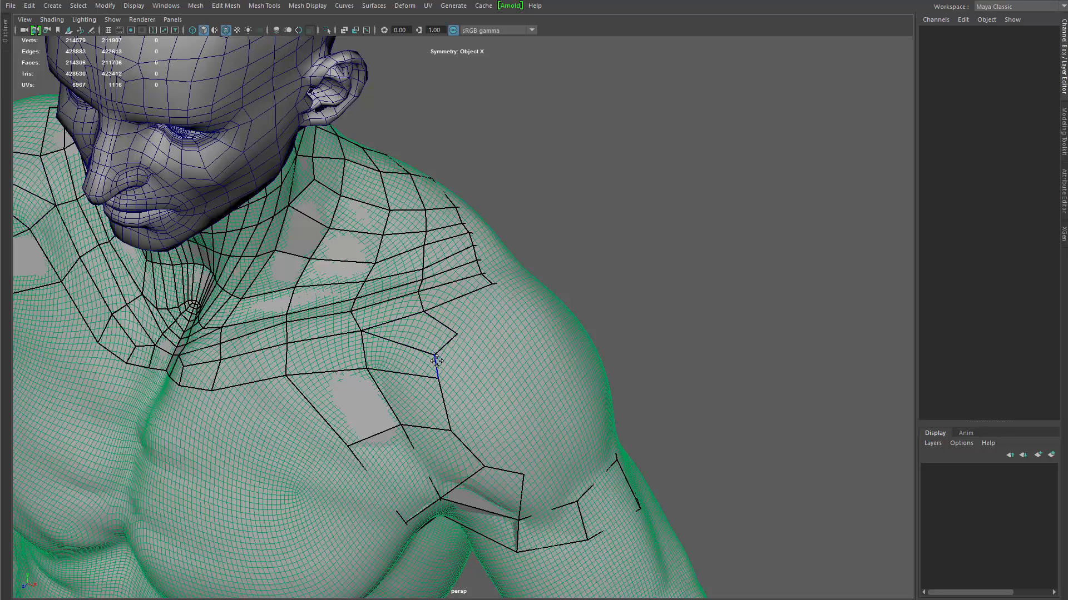
left_click(438, 386)
left_click_drag(372, 378, 372, 387)
left_click_drag(401, 425, 407, 439)
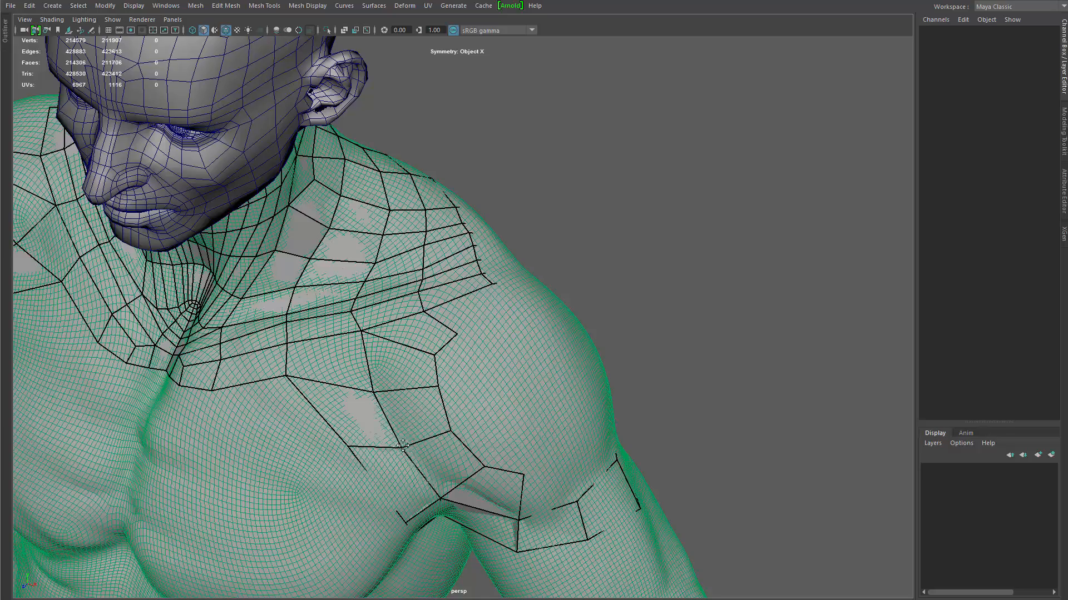
Step: Build a quad strip down the rear deltoid, connecting the outer shoulder-blade edge to the upper-arm strip
mouse_move(473, 444)
left_mouse_down("alt")
mouse_move(458, 342)
mouse_move(379, 337)
mouse_move(419, 327)
mouse_move(410, 327)
left_mouse_up("alt")
left_click_drag(474, 345, 412, 325, "alt")
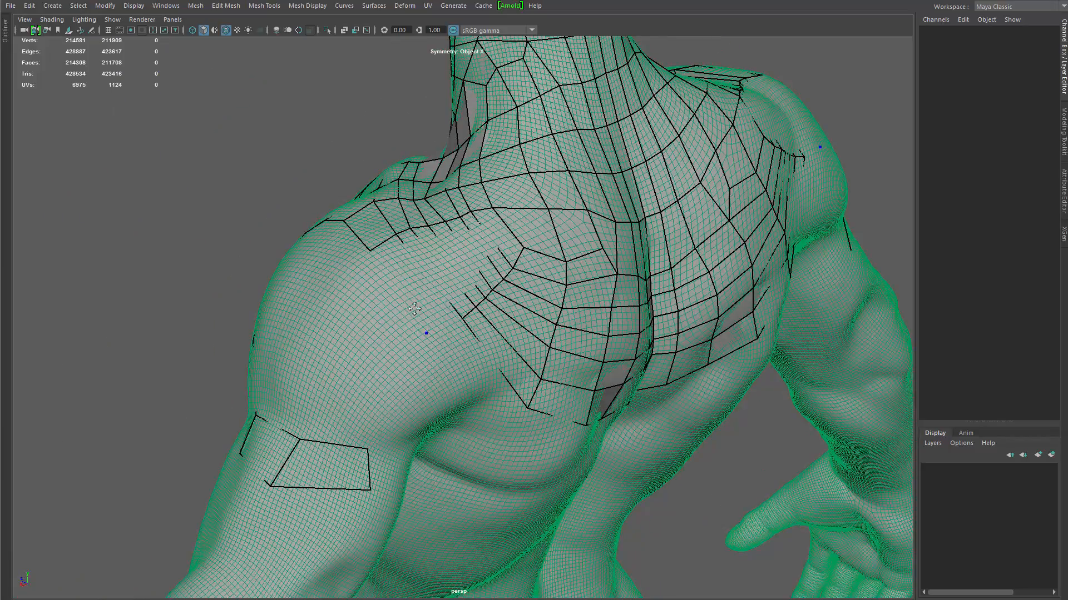
left_click_drag(436, 371, 393, 330, "alt")
left_click(425, 335)
left_click(416, 296, "shift")
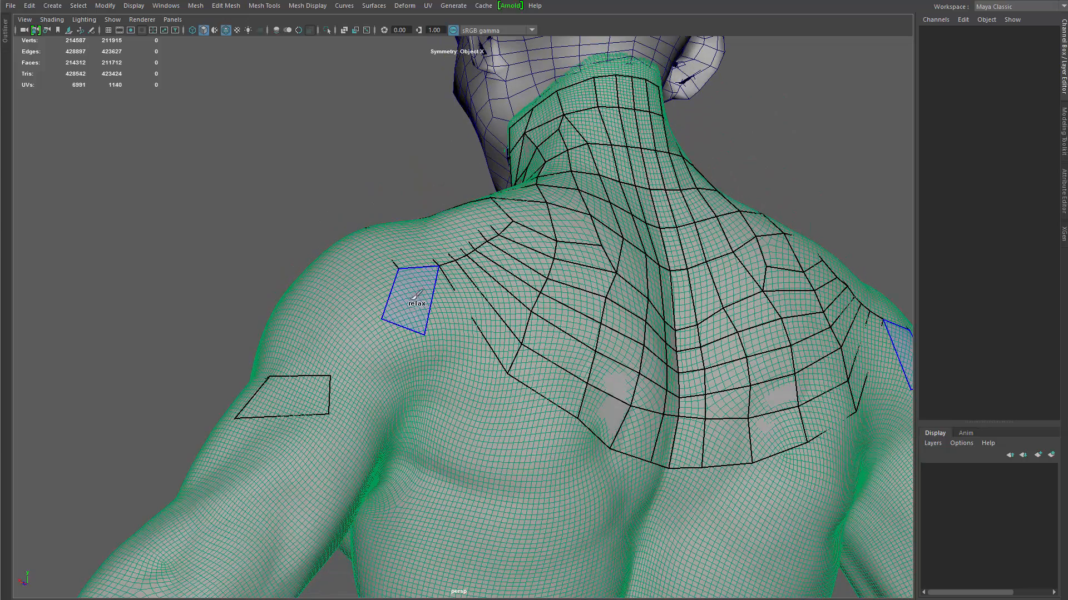
left_click(368, 388, "shift")
left_click(389, 356, "shift")
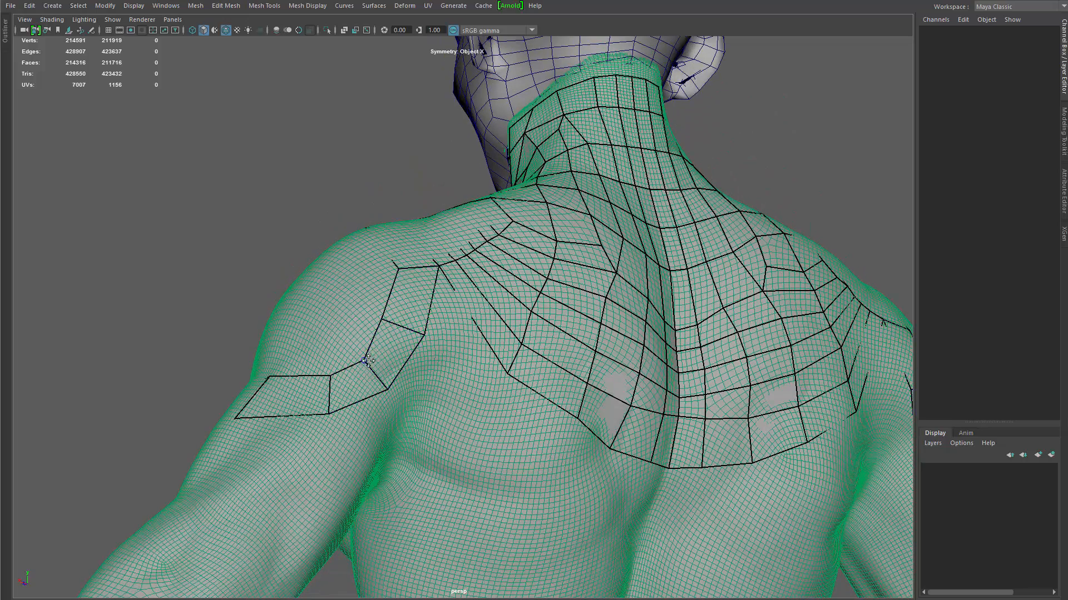
Step: Bridge the rear deltoid strip and the side of the back with two quads behind the armpit
left_click_drag(422, 333, 479, 393, "alt")
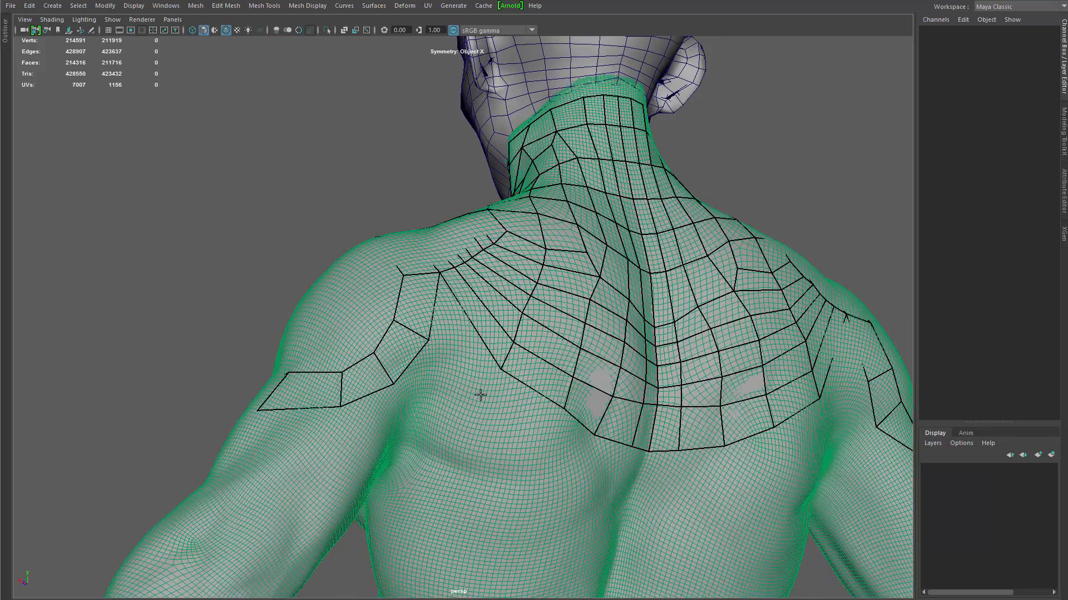
left_click(457, 342, "shift")
mouse_move(444, 436)
left_mouse_down("alt")
mouse_move(502, 374)
mouse_move(451, 348)
mouse_move(476, 358)
mouse_move(484, 337)
left_mouse_up("alt")
left_click(480, 365)
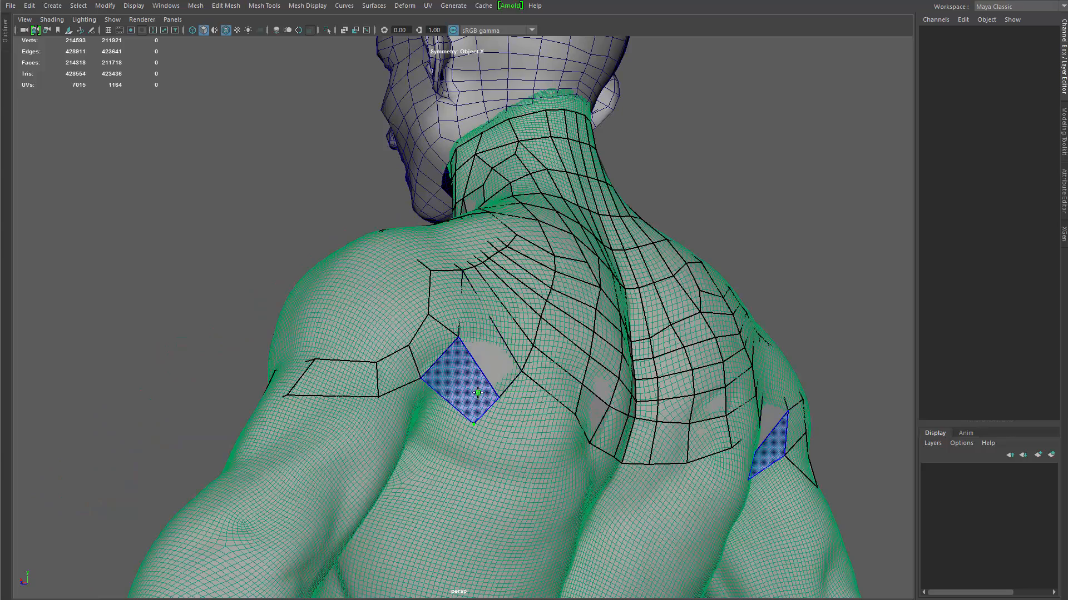
left_click(473, 389, "shift")
Step: Carry the quads under the armpit so the back patch joins the front chest strip
mouse_move(471, 459)
left_mouse_down("alt")
mouse_move(440, 394)
mouse_move(467, 412)
mouse_move(410, 378)
left_mouse_up("alt")
left_click(444, 373, "shift")
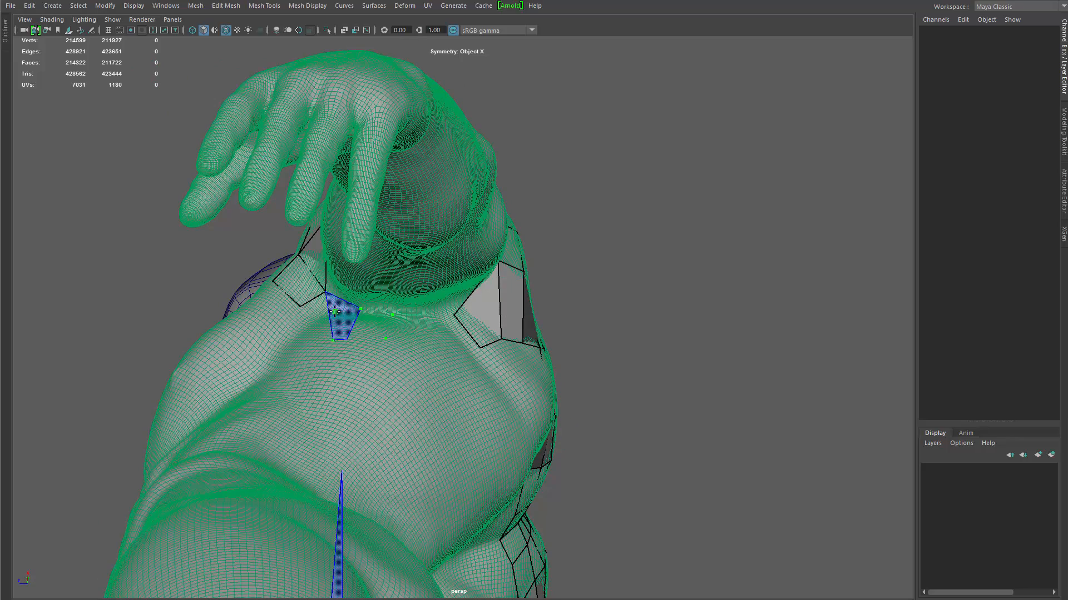
mouse_move(335, 314)
left_mouse_down("alt")
mouse_move(404, 367)
mouse_move(409, 317)
left_mouse_up("alt")
left_click(408, 311, "shift")
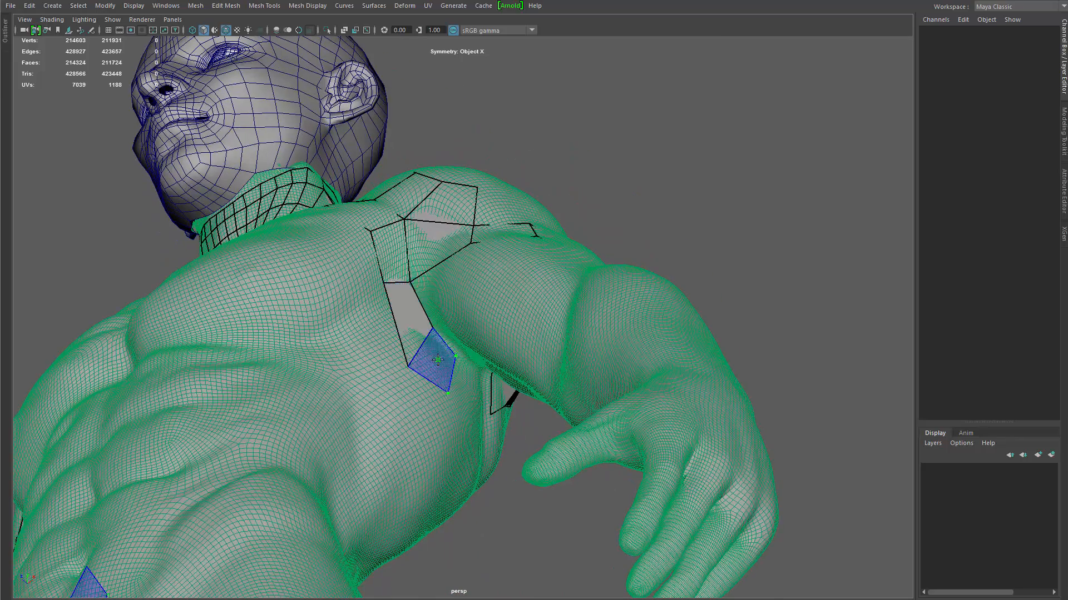
left_click_drag(473, 402, 460, 335, "alt")
left_click(447, 279, "shift")
mouse_move(447, 280)
left_mouse_down("alt")
mouse_move(451, 336)
mouse_move(378, 388)
mouse_move(400, 374)
left_mouse_up("alt")
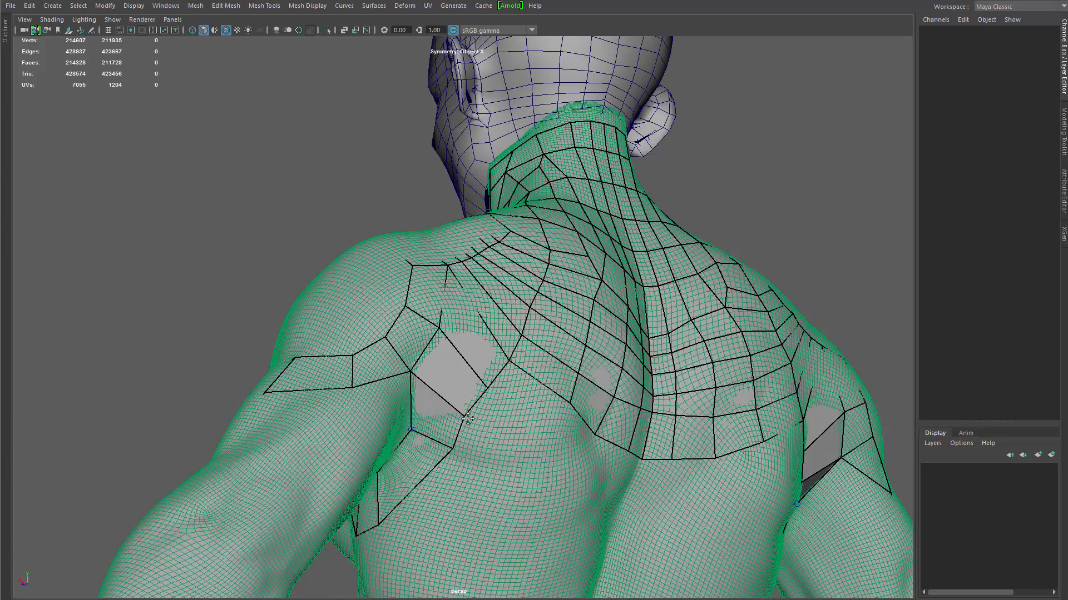
Step: Relax the quads behind the armpit and delete the uppermost quad of the rear deltoid strip
mouse_move(489, 391)
left_mouse_down("shift")
mouse_move(451, 427)
mouse_move(462, 367)
left_mouse_up("shift")
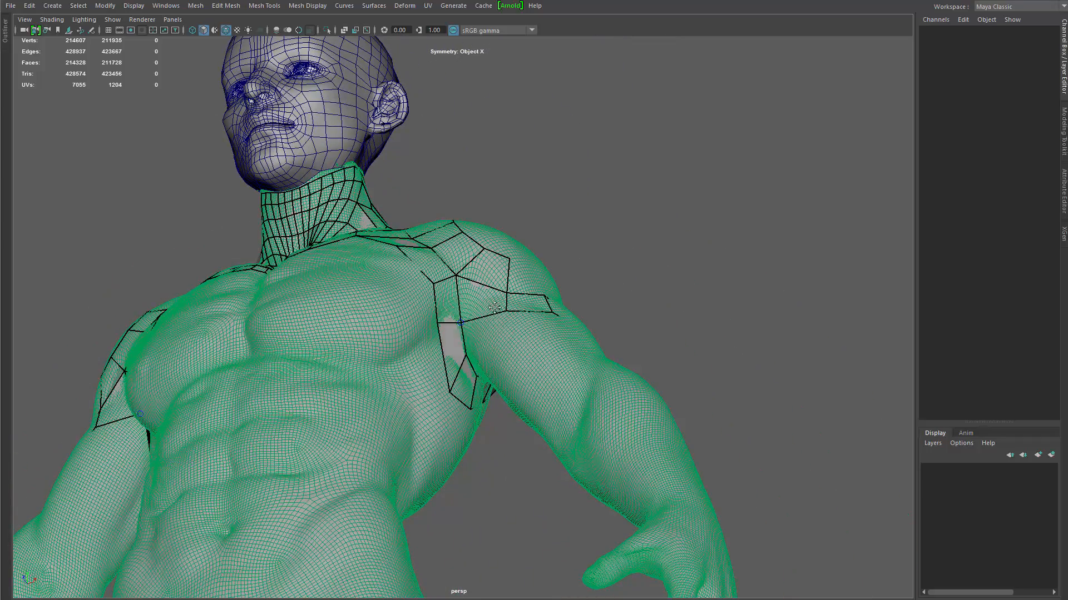
left_click_drag(454, 321, 430, 365, "alt")
left_click(455, 331, "ctrl+shift")
Step: Add a second row of quads above the upper-arm strip, wrapping the lower deltoid from the side to the back
left_click(444, 353)
left_click(427, 372, "shift")
left_click(481, 351)
left_click(467, 369, "shift")
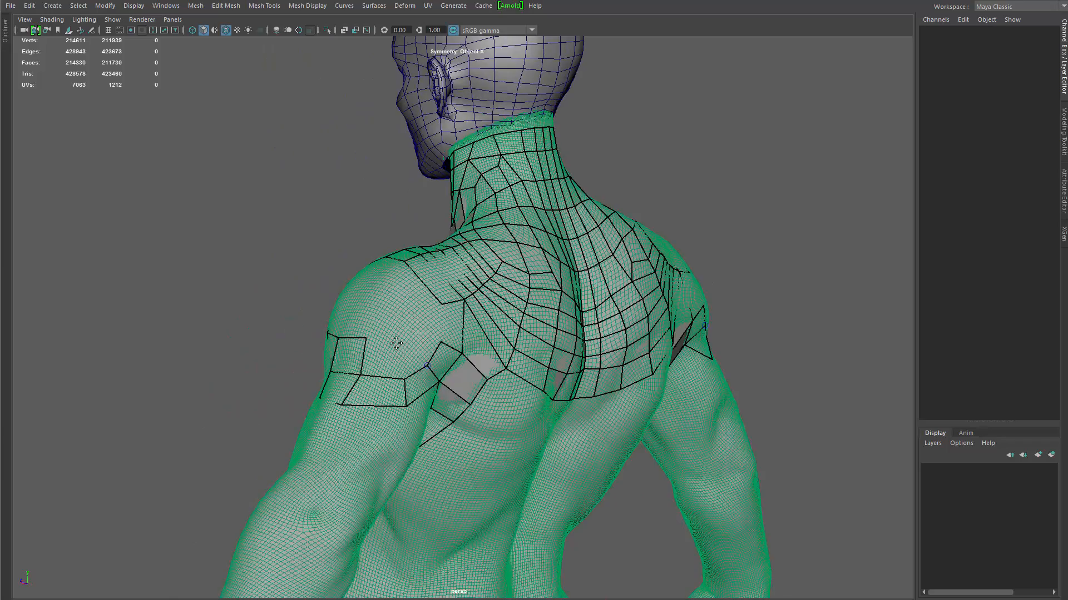
left_click(390, 336)
left_click(383, 358, "shift")
left_click(410, 327)
left_click(407, 352, "shift")
Step: Replace the wide quad behind the shoulder with a narrower one and bridge it down to the lower deltoid strip
left_click(446, 294, "ctrl+shift")
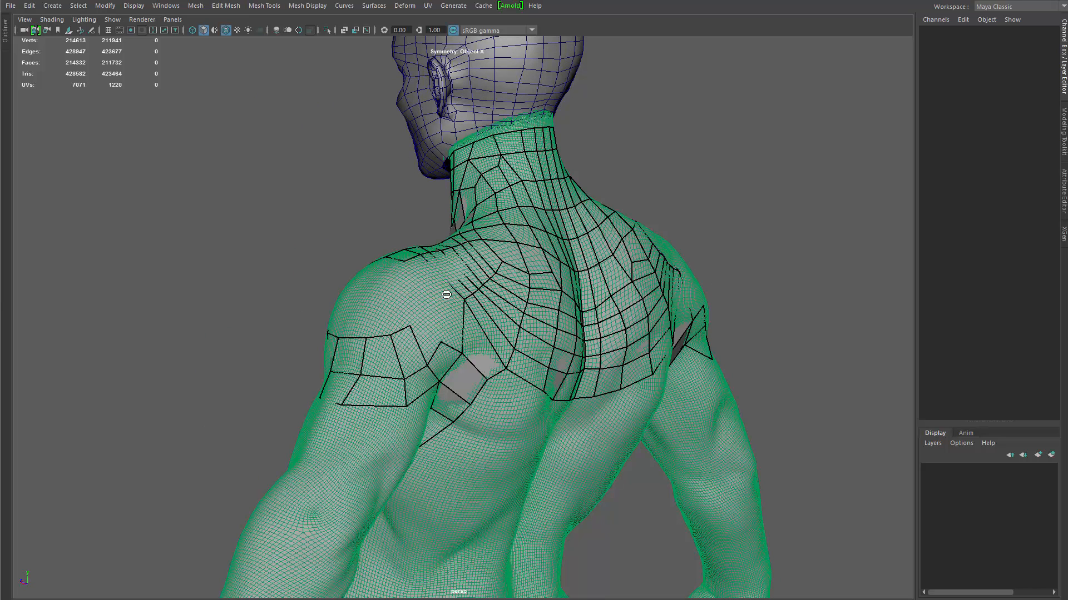
left_click_drag(441, 302, 433, 330, "alt")
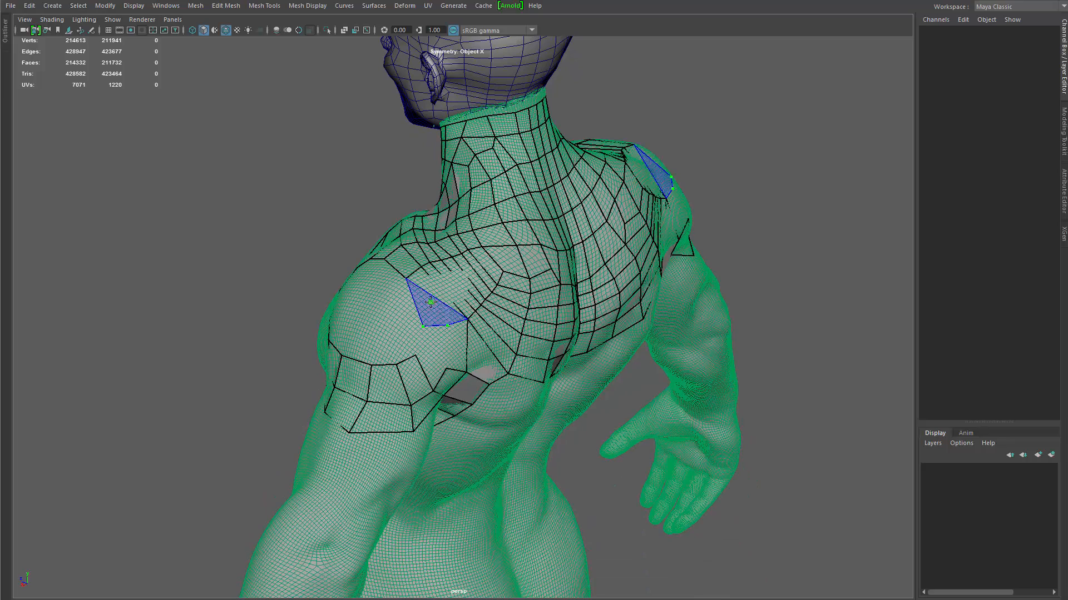
left_click(431, 311, "shift")
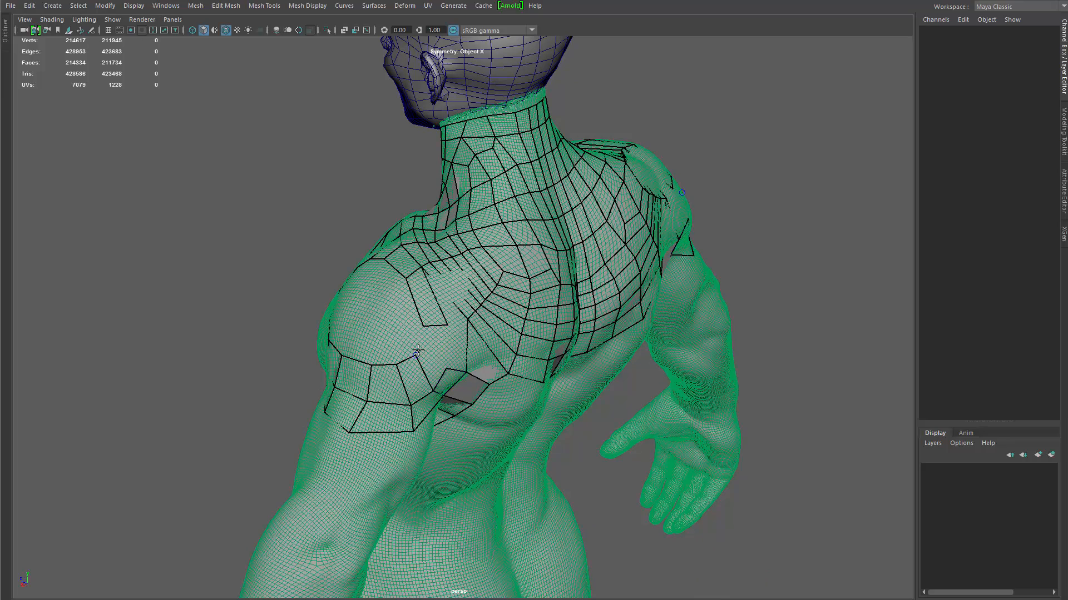
left_click(443, 372, "shift")
left_click_drag(442, 372, 434, 331, "alt")
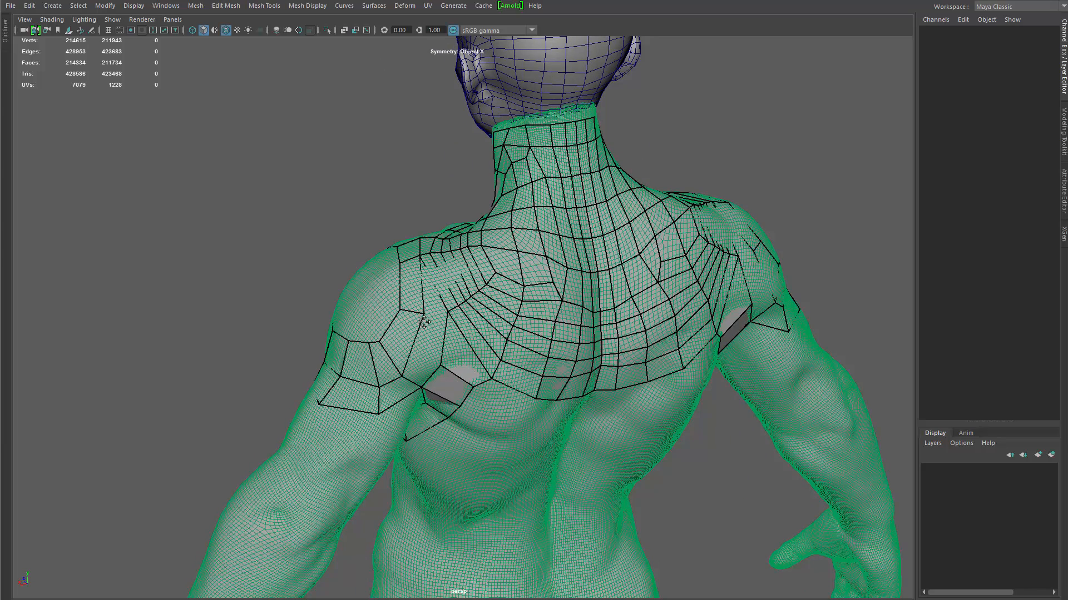
Step: Delete the outermost quads of the back patch beside the armpit and trim its bottom row
left_click(421, 324)
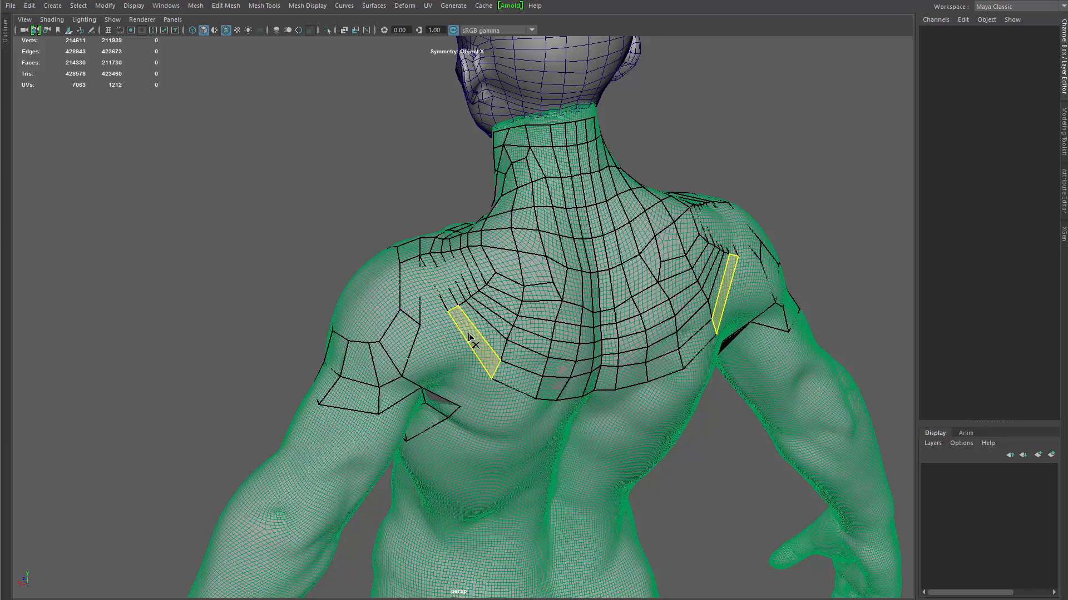
left_click(461, 328, "ctrl+shift")
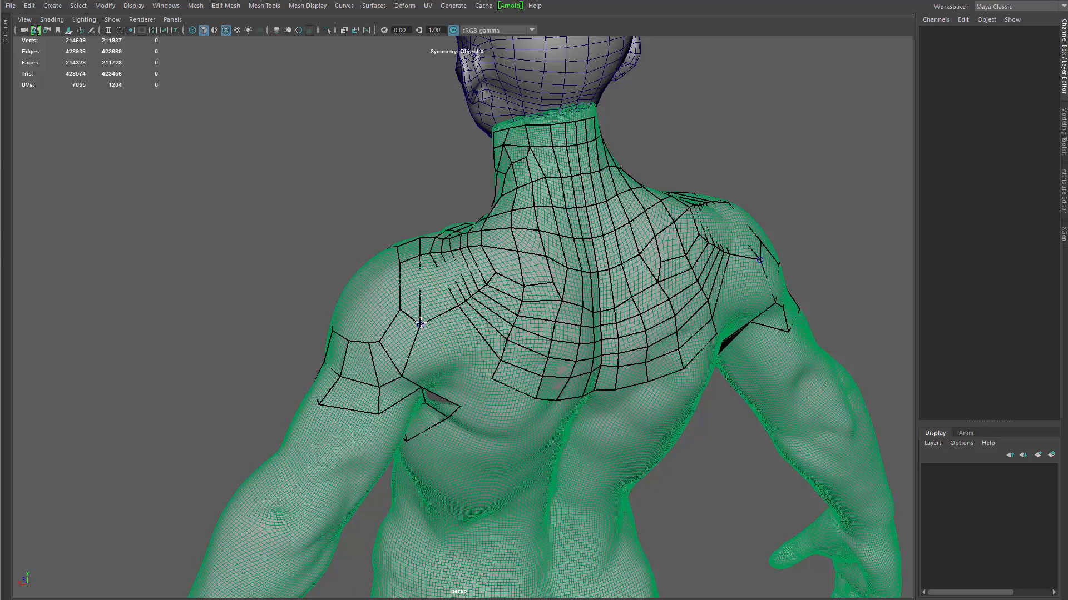
left_click_drag(421, 323, 427, 319)
left_click(519, 383, "ctrl+shift")
key("ctrl+z")
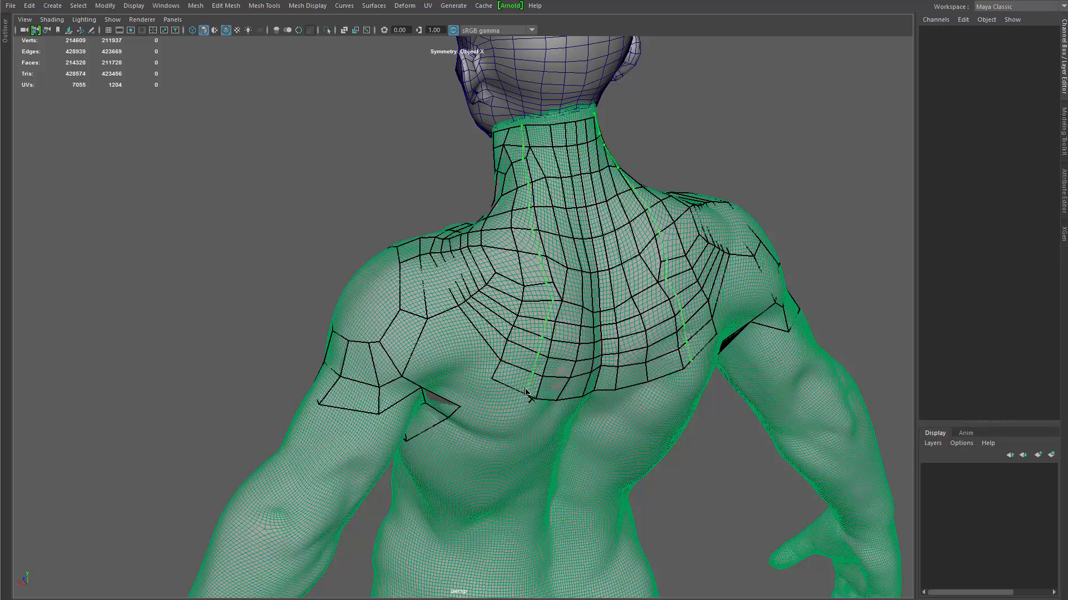
left_click_drag(525, 392, 604, 389, "ctrl+shift")
Step: Bridge the rear deltoid to the side of the back patch with new quads above the armpit and relax them
mouse_move(492, 394)
left_mouse_down("alt")
mouse_move(476, 327)
mouse_move(455, 360)
mouse_move(567, 334)
mouse_move(432, 348)
mouse_move(466, 387)
mouse_move(457, 404)
mouse_move(463, 369)
left_mouse_up("alt")
left_click(475, 365)
left_click(458, 335, "shift")
left_click(445, 337, "shift")
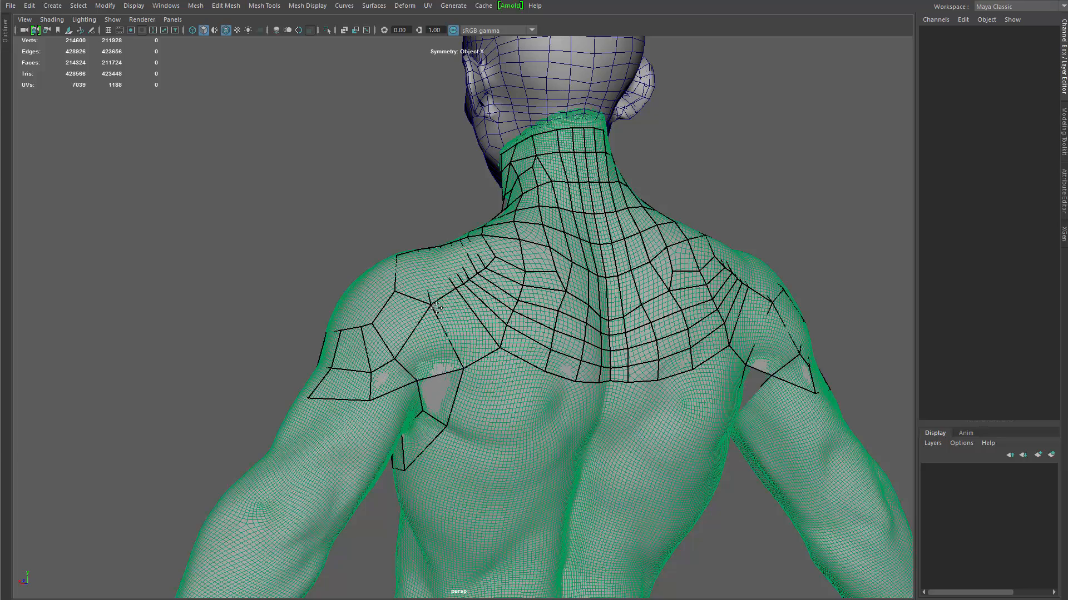
mouse_move(435, 308)
left_mouse_down("shift")
mouse_move(425, 334)
mouse_move(436, 352)
left_mouse_up("shift")
left_click_drag(421, 285, 486, 269)
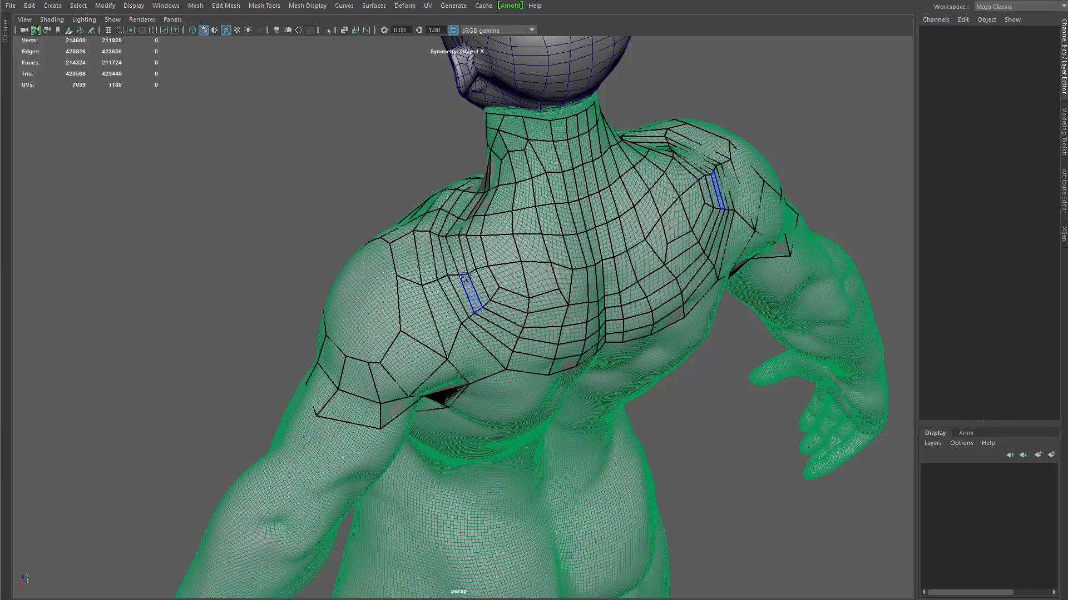
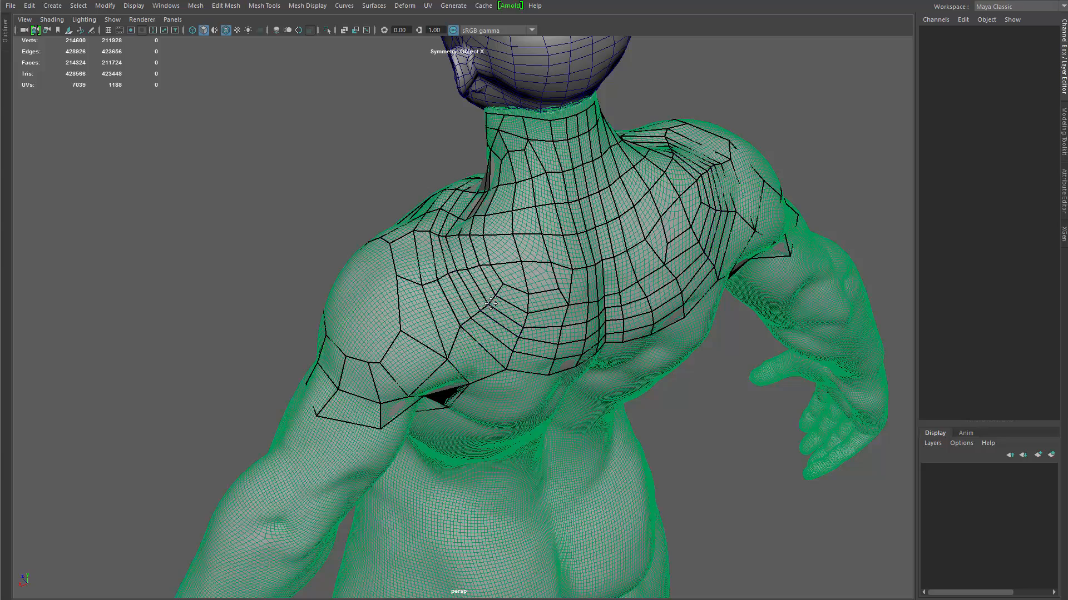
Step: Inspect the shoulder, chest and upper back topology from the front and from behind
right_click_drag(497, 296, 374, 328, "alt")
left_click_drag(375, 329, 684, 352, "alt")
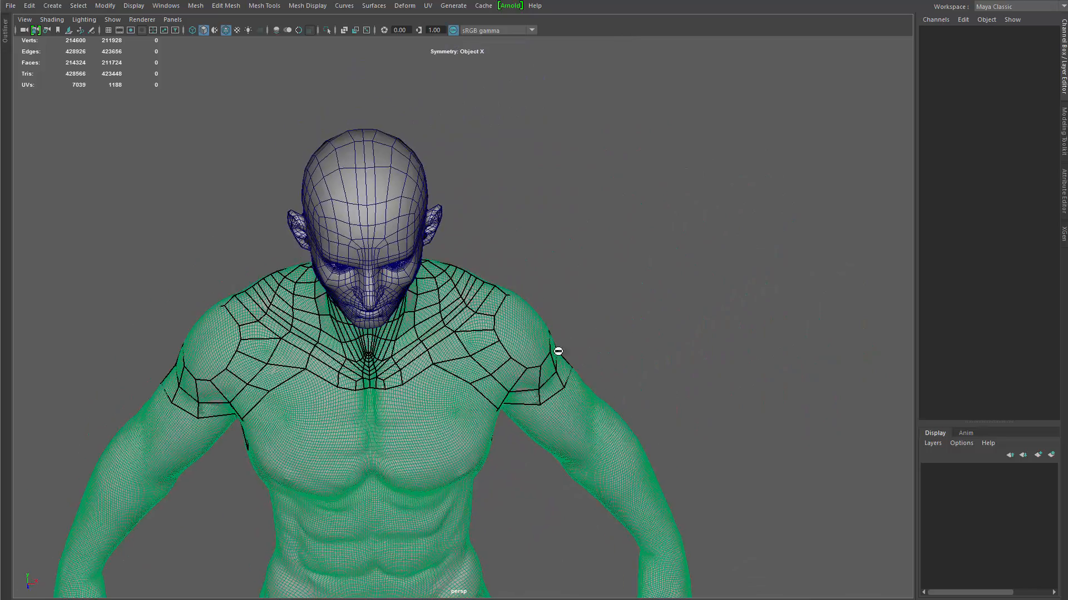
right_click_drag(558, 353, 662, 361, "alt")
left_click_drag(416, 398, 209, 339, "alt")
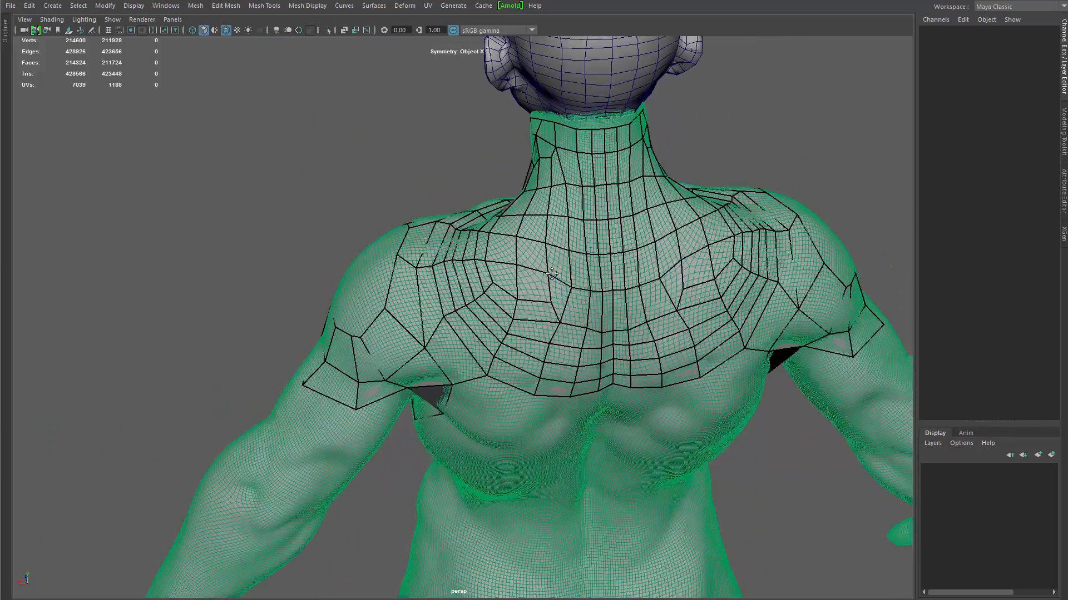
right_click_drag(378, 214, 254, 296, "alt")
left_click_drag(254, 296, 537, 311, "alt")
right_click_drag(537, 311, 634, 345, "alt")
left_click_drag(634, 345, 562, 428, "alt")
middle_click_drag(561, 428, 610, 453, "alt")
left_click_drag(609, 453, 442, 307, "alt")
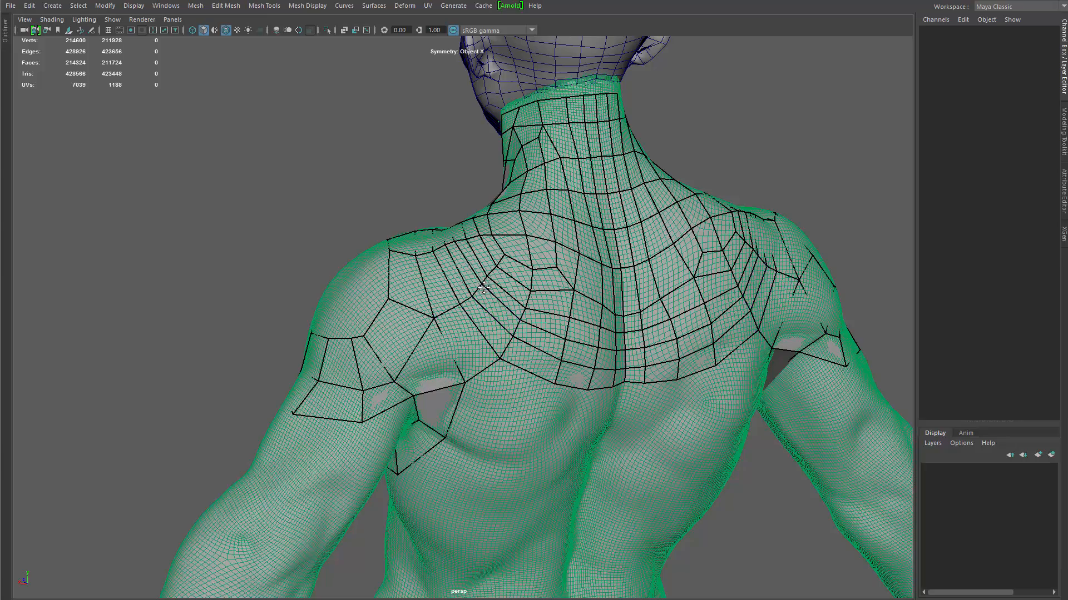
Step: Fill quads along the top of the deltoid, continuing the shoulder strip from front to back
mouse_move(434, 376)
left_mouse_down("alt")
mouse_move(519, 369)
mouse_move(467, 384)
mouse_move(442, 377)
left_mouse_up("alt")
left_click(442, 377, "shift")
left_click_drag(512, 362, 478, 357, "alt")
left_click(480, 359)
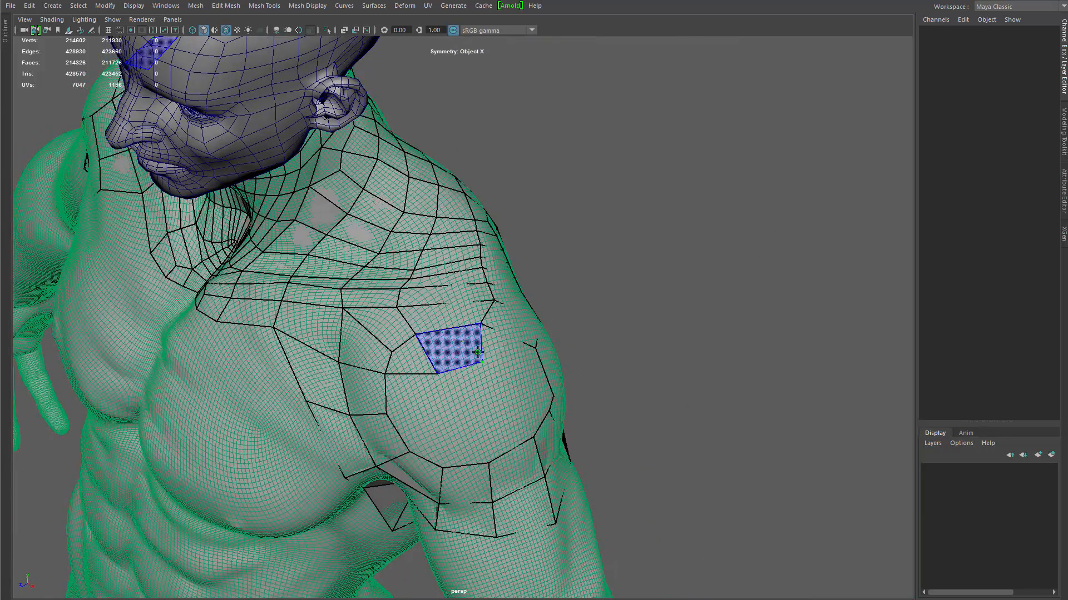
left_click(453, 348, "shift")
left_click_drag(529, 387, 471, 356, "alt")
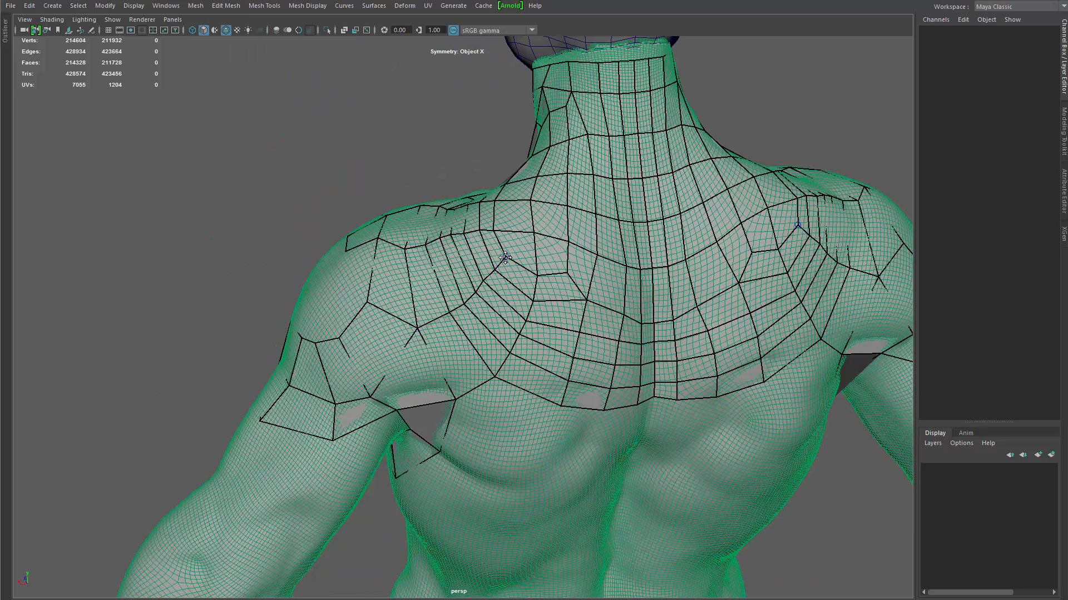
Step: Insert an edge loop across the rear shoulder and upper back, and relax the surrounding quads
left_click(419, 282, "ctrl")
left_click_drag(419, 282, 503, 258, "alt")
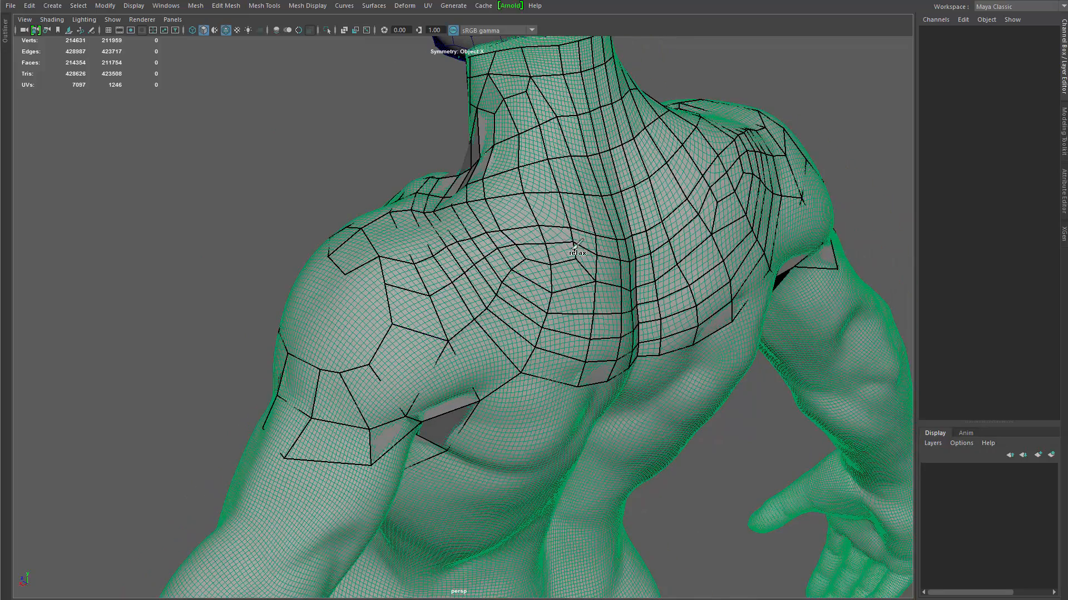
mouse_move(575, 249)
left_mouse_down("shift")
mouse_move(566, 231)
mouse_move(484, 267)
mouse_move(531, 243)
mouse_move(548, 342)
mouse_move(590, 333)
mouse_move(556, 272)
mouse_move(478, 257)
mouse_move(639, 212)
mouse_move(623, 234)
mouse_move(647, 215)
mouse_move(662, 222)
mouse_move(548, 362)
mouse_move(489, 334)
left_mouse_up("shift")
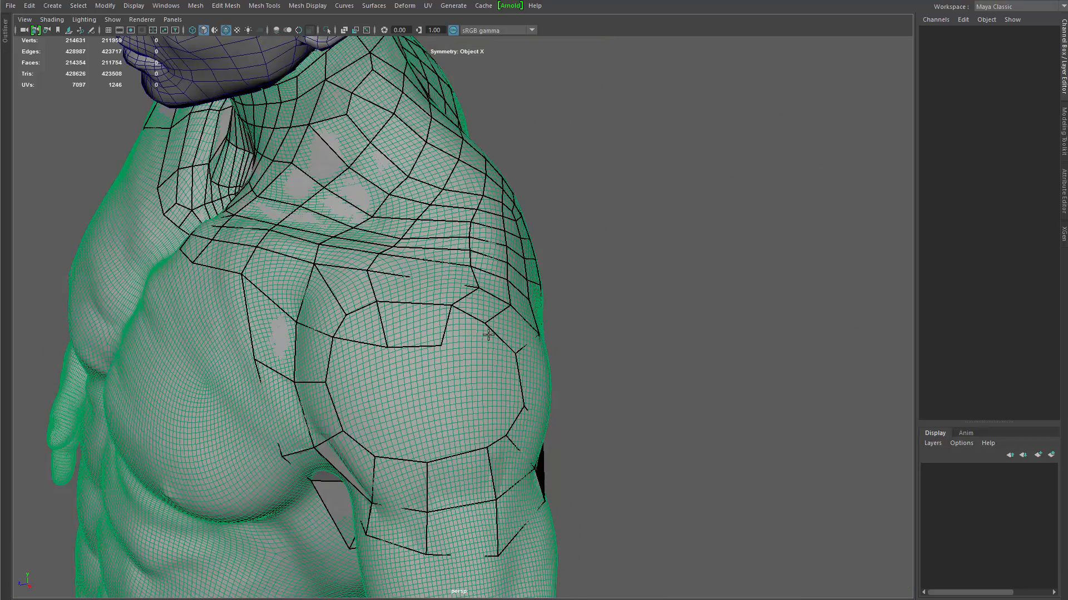
Step: Fill the upper rear and front of the deltoid with quads, working toward the lower deltoid strip
left_click(483, 333, "shift")
left_click_drag(425, 374, 500, 334, "alt")
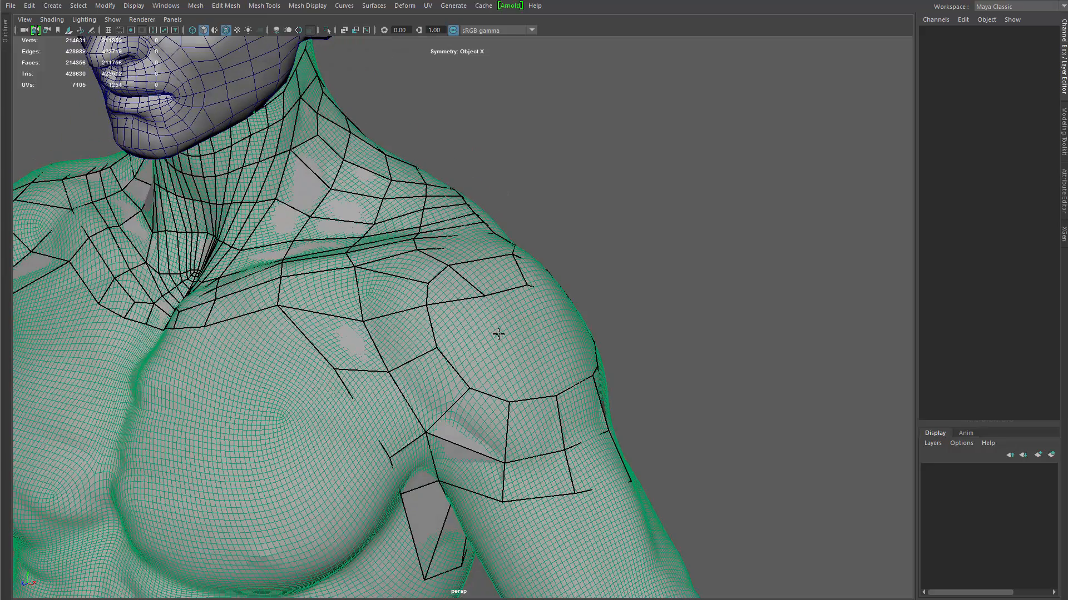
left_click(462, 317, "shift")
left_click(544, 365, "shift")
left_click_drag(544, 365, 450, 380, "alt")
left_click(422, 389, "shift")
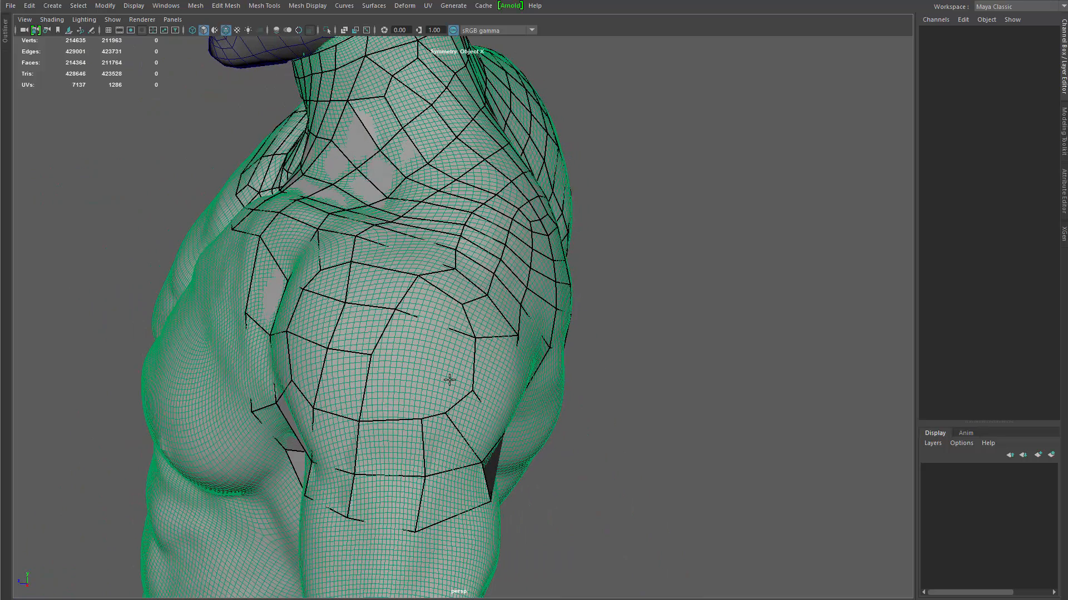
Step: Insert an edge loop through the rear top of the deltoid and fill the remaining gap on its side with quads
left_click(438, 324, "ctrl")
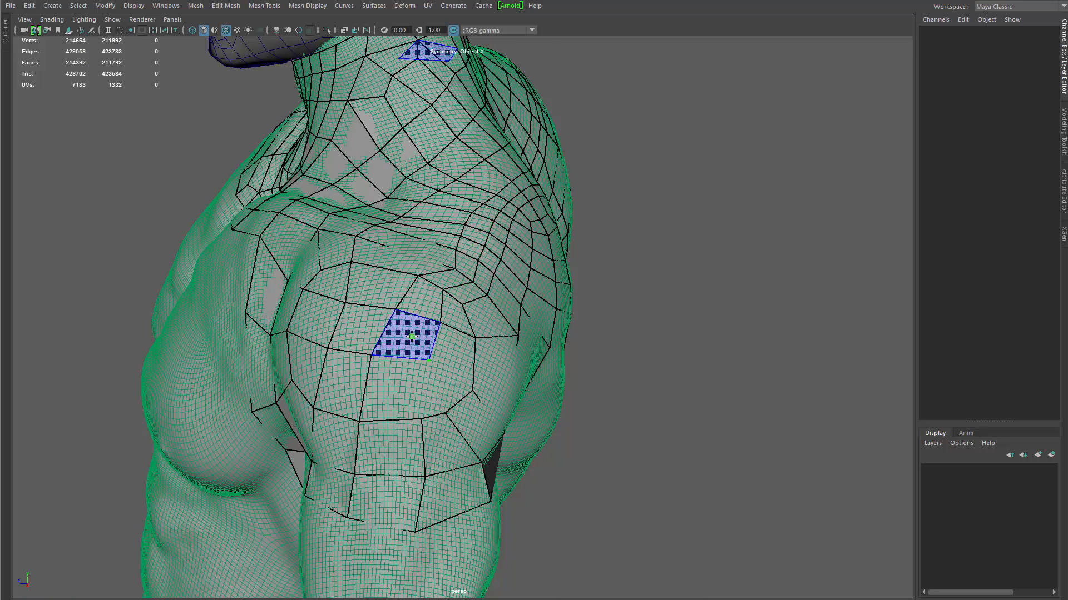
left_click(468, 384, "shift")
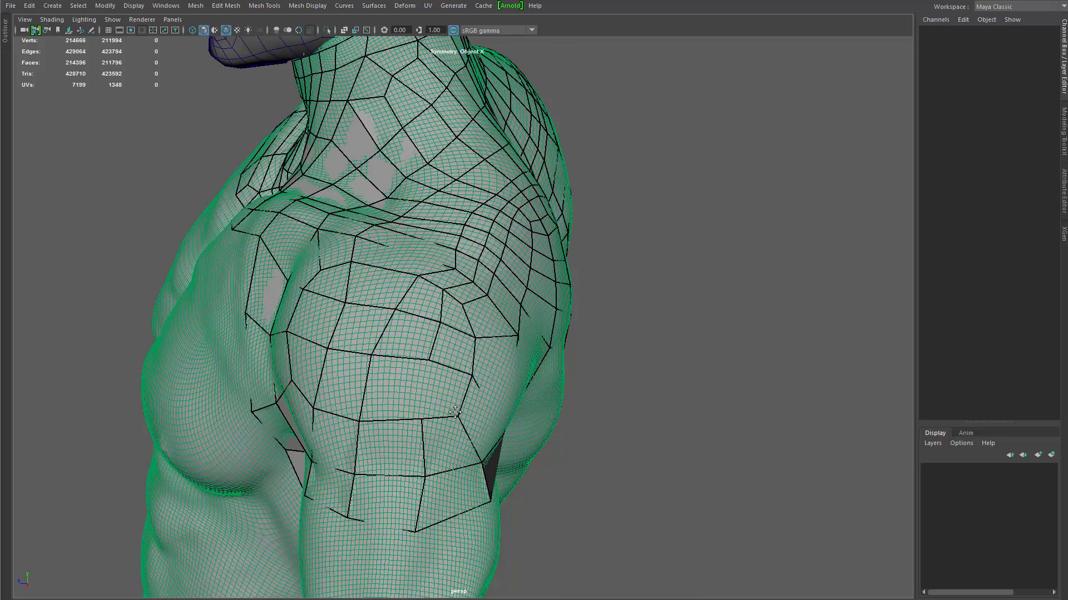
left_click(393, 383, "shift")
Step: Examine the edge flow of the deltoids, shoulder blades and neck from behind and at several angles
mouse_move(393, 384)
left_mouse_down("alt")
mouse_move(579, 189)
mouse_move(612, 189)
mouse_move(540, 275)
mouse_move(512, 205)
mouse_move(556, 167)
mouse_move(558, 242)
mouse_move(608, 253)
mouse_move(723, 312)
mouse_move(562, 334)
left_mouse_up("alt")
mouse_move(562, 334)
left_mouse_down("alt")
mouse_move(496, 351)
mouse_move(434, 331)
left_mouse_up("alt")
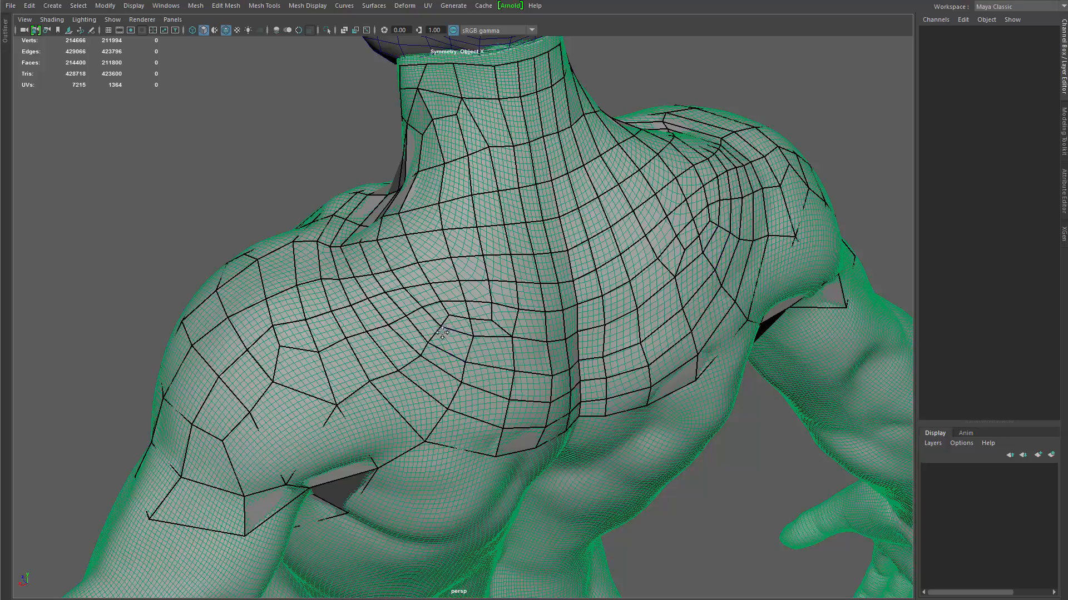
left_click_drag(498, 344, 333, 262, "alt")
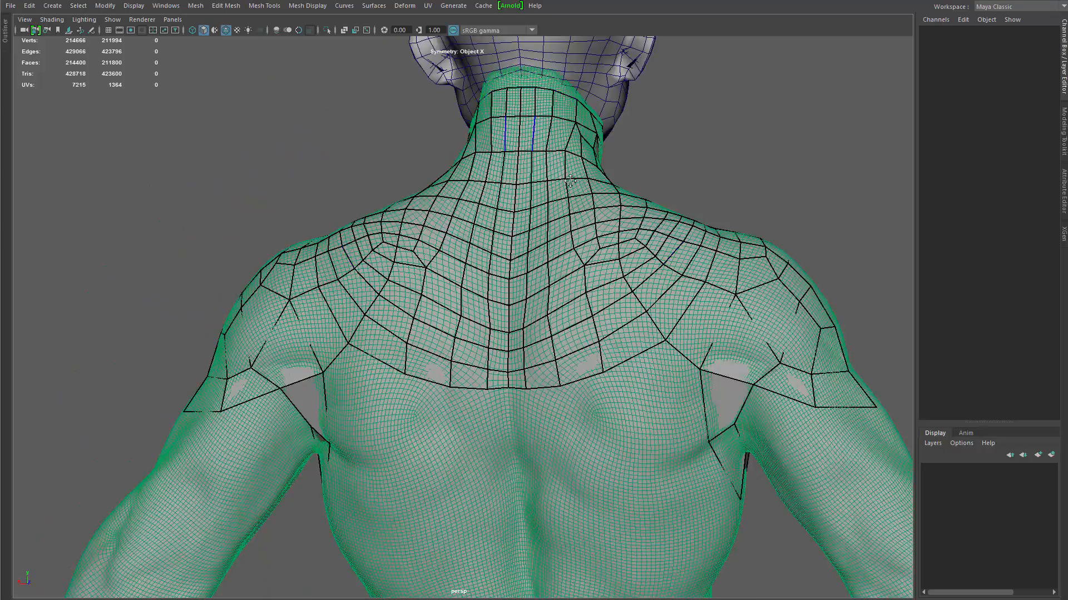
right_click_drag(422, 278, 334, 283, "alt")
left_click_drag(401, 284, 434, 295, "alt")
right_click_drag(434, 295, 516, 320, "alt")
left_click_drag(515, 320, 498, 319, "alt")
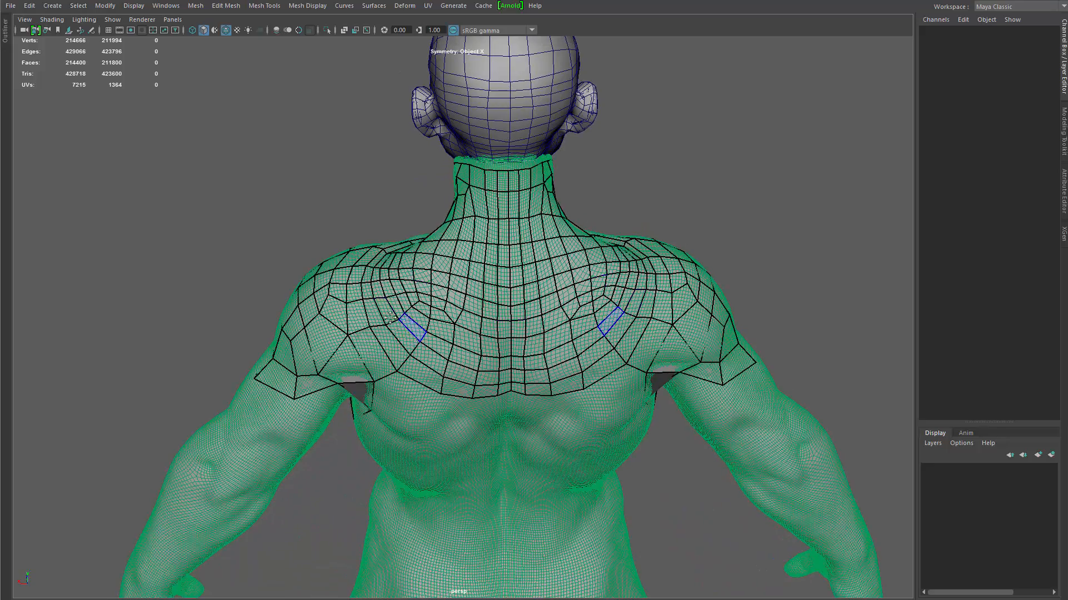
mouse_move(506, 405)
right_mouse_down("alt")
mouse_move(472, 384)
mouse_move(500, 400)
right_mouse_up("alt")
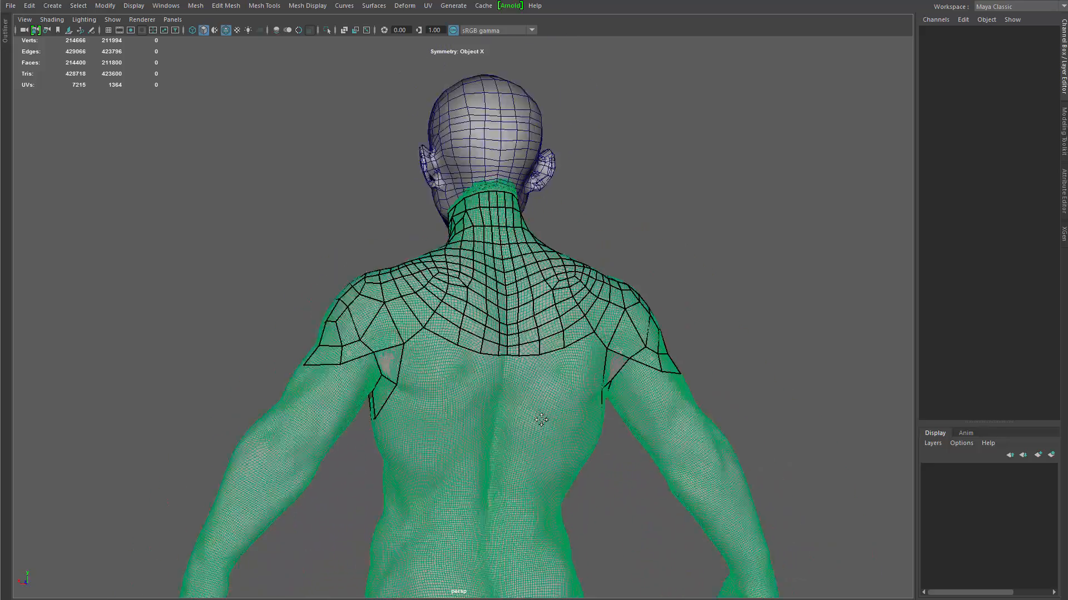
left_click_drag(500, 401, 461, 354, "alt")
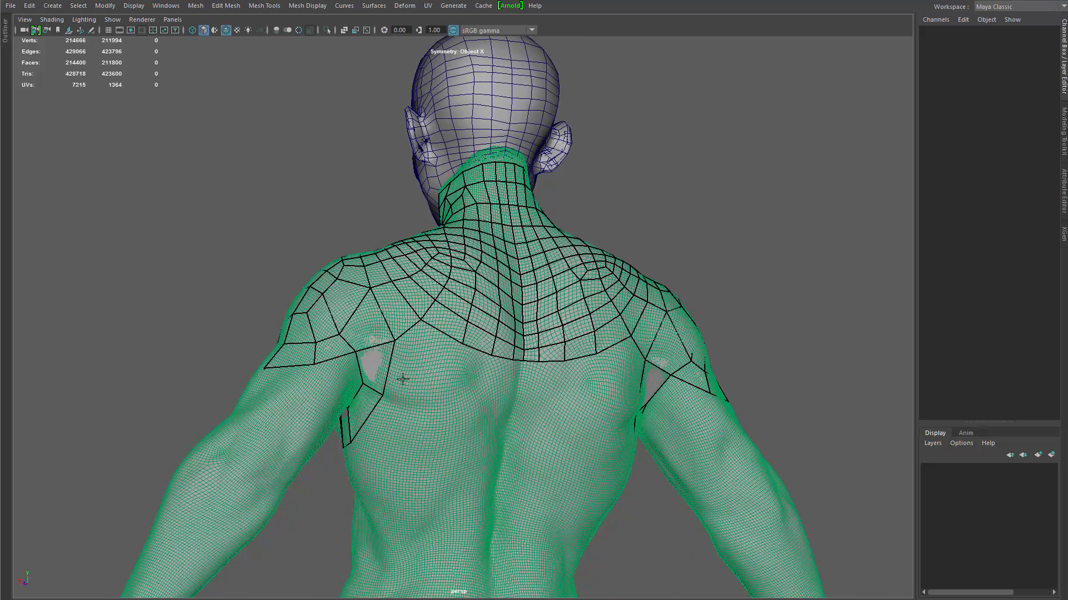
left_click_drag(403, 379, 460, 380, "alt")
right_click_drag(460, 380, 417, 369, "alt")
left_click_drag(417, 370, 544, 432, "alt")
left_click_drag(517, 358, 371, 339, "alt")
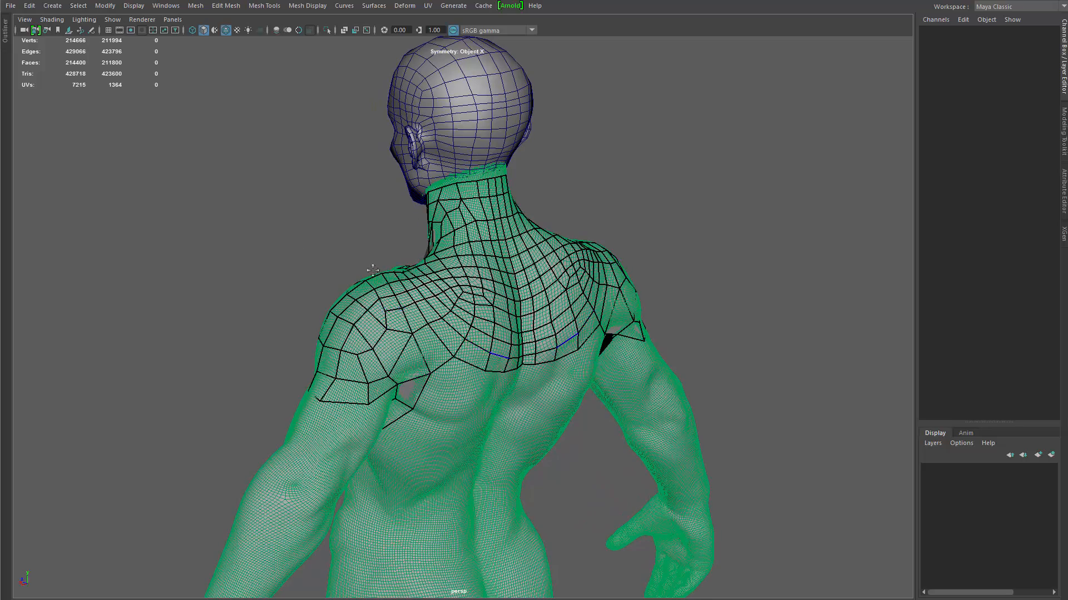
right_click_drag(373, 271, 328, 245, "alt")
left_click_drag(478, 365, 446, 376, "alt")
right_click_drag(446, 377, 522, 460, "alt")
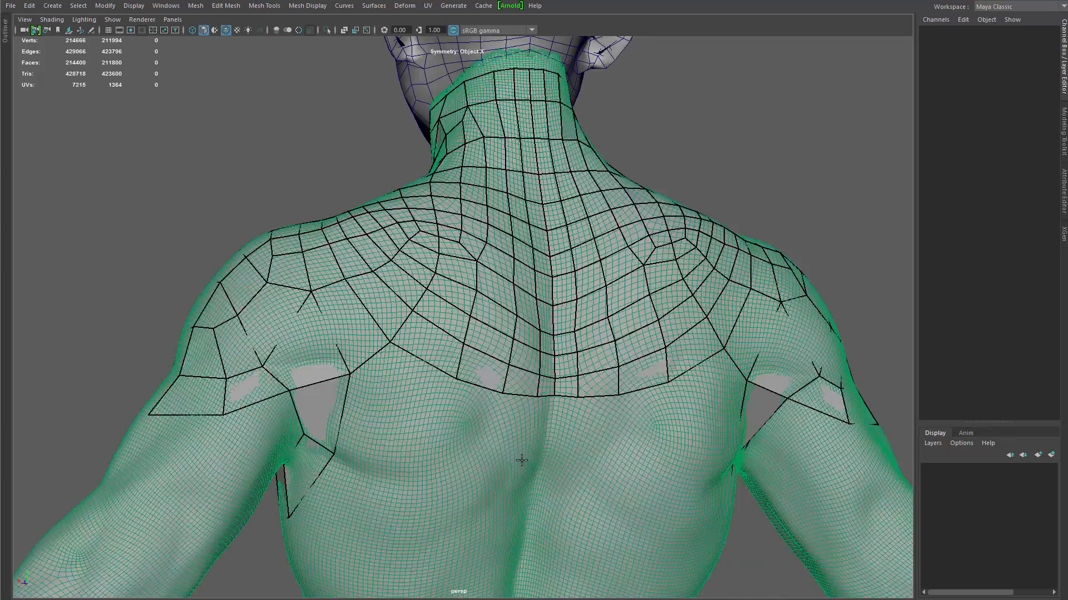
Step: Add quads below the bottom row of the back patch and bridge them sideways to the armpit quads
left_click_drag(522, 461, 474, 417, "alt")
middle_click_drag(474, 417, 482, 350, "alt")
left_click(502, 370, "shift")
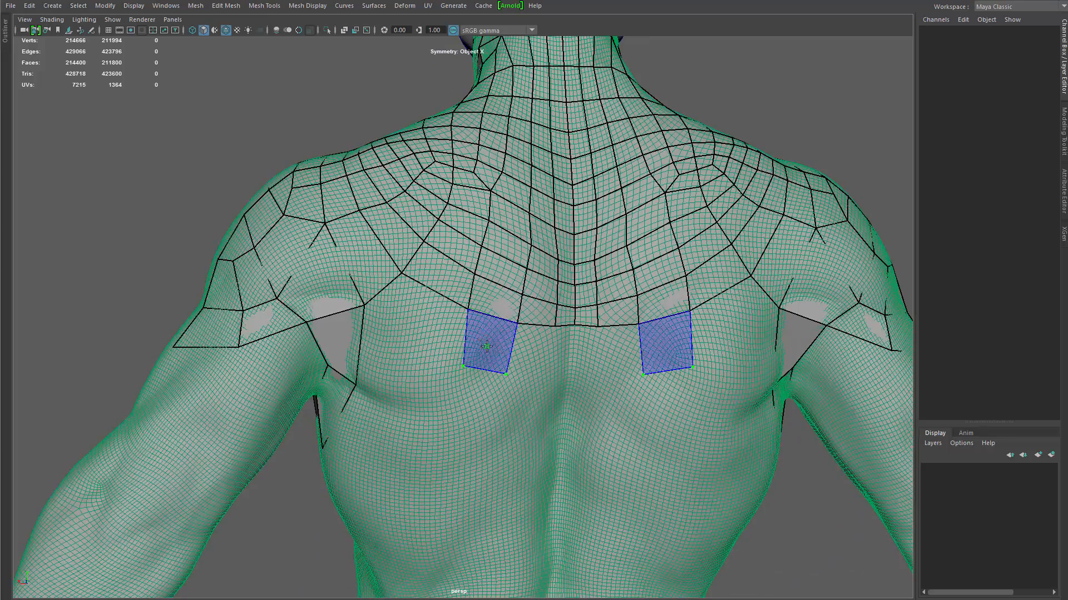
left_click_drag(502, 370, 423, 339, "alt")
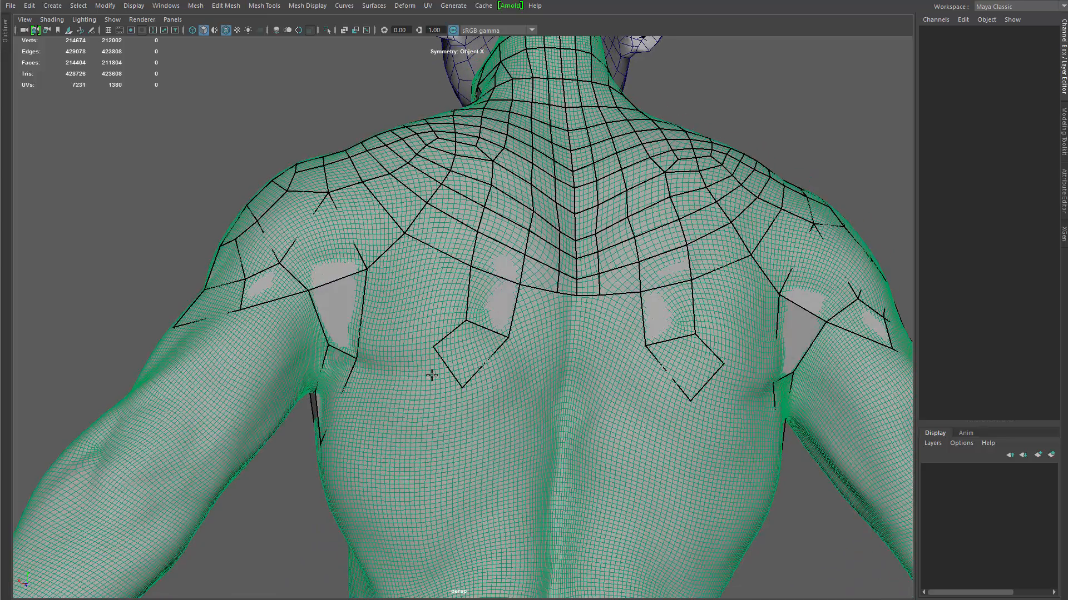
mouse_move(432, 375)
left_mouse_down("alt")
mouse_move(459, 374)
mouse_move(431, 368)
mouse_move(449, 356)
mouse_move(453, 378)
mouse_move(437, 374)
mouse_move(427, 434)
mouse_move(371, 486)
mouse_move(439, 370)
left_mouse_up("alt")
left_click(442, 378, "shift")
left_click(455, 341, "shift")
left_click(440, 316, "shift")
left_click(419, 381, "shift")
Step: Rebuild the bridge below the shoulder blade, deleting its oversized quads and filling a smaller one beside the armpit
mouse_move(382, 406)
left_mouse_down("alt")
mouse_move(376, 428)
mouse_move(383, 415)
left_mouse_up("alt")
left_click(384, 414, "ctrl+shift")
left_click(419, 434, "ctrl+shift")
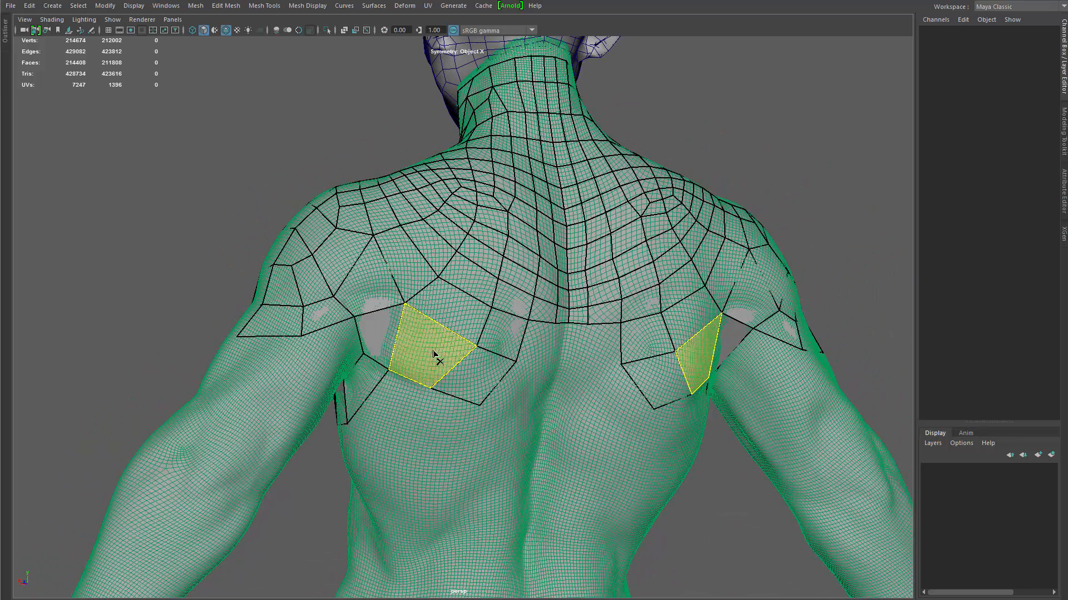
left_click(436, 361, "ctrl+shift")
left_click_drag(477, 416, 458, 427)
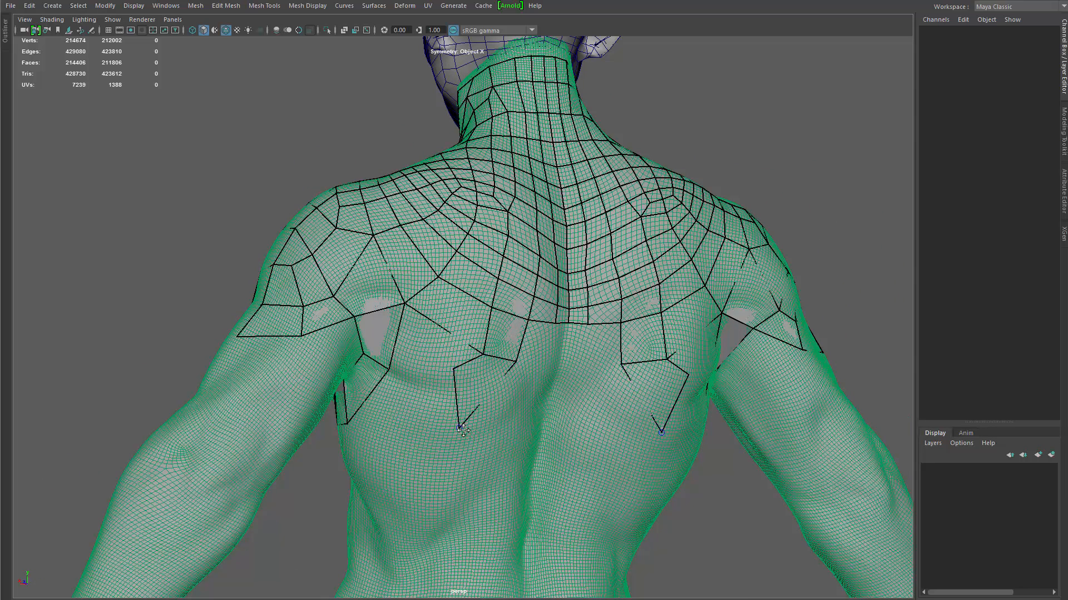
left_click(452, 354, "ctrl+shift")
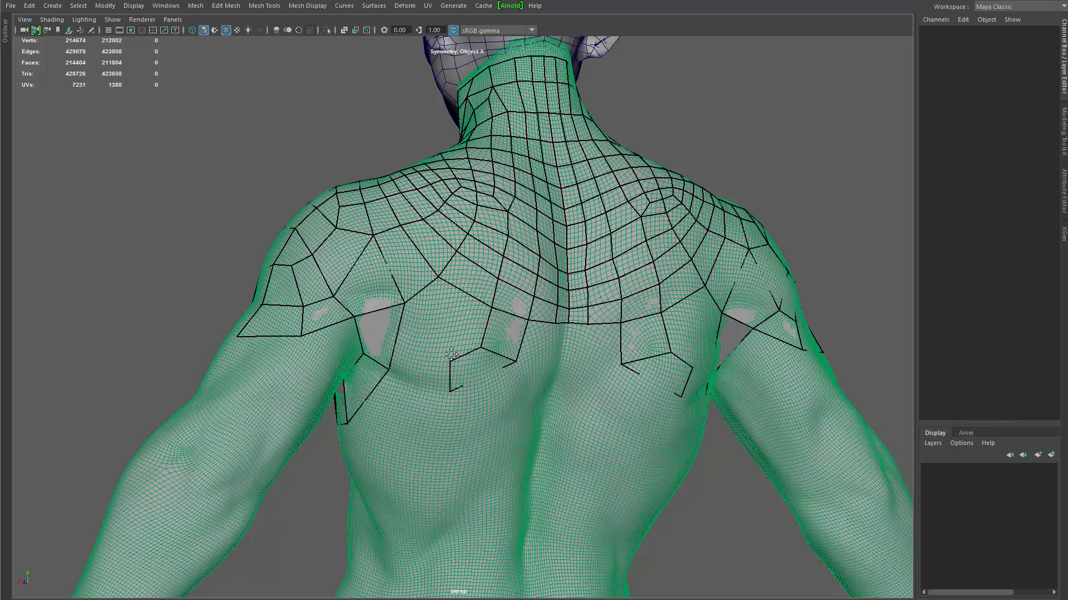
left_click(443, 349, "shift")
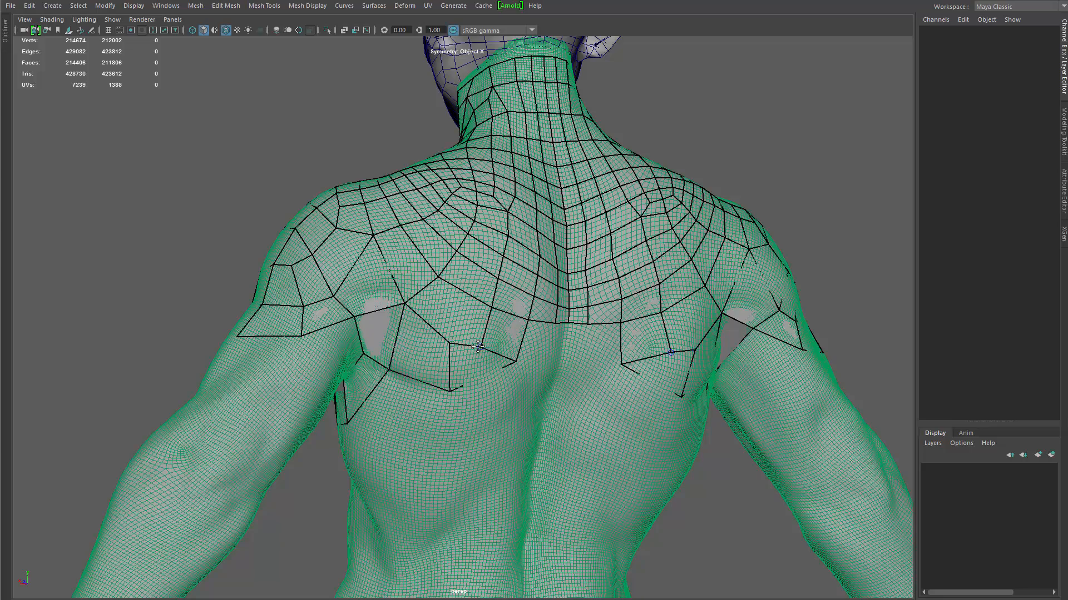
left_click_drag(502, 320, 525, 369, "alt")
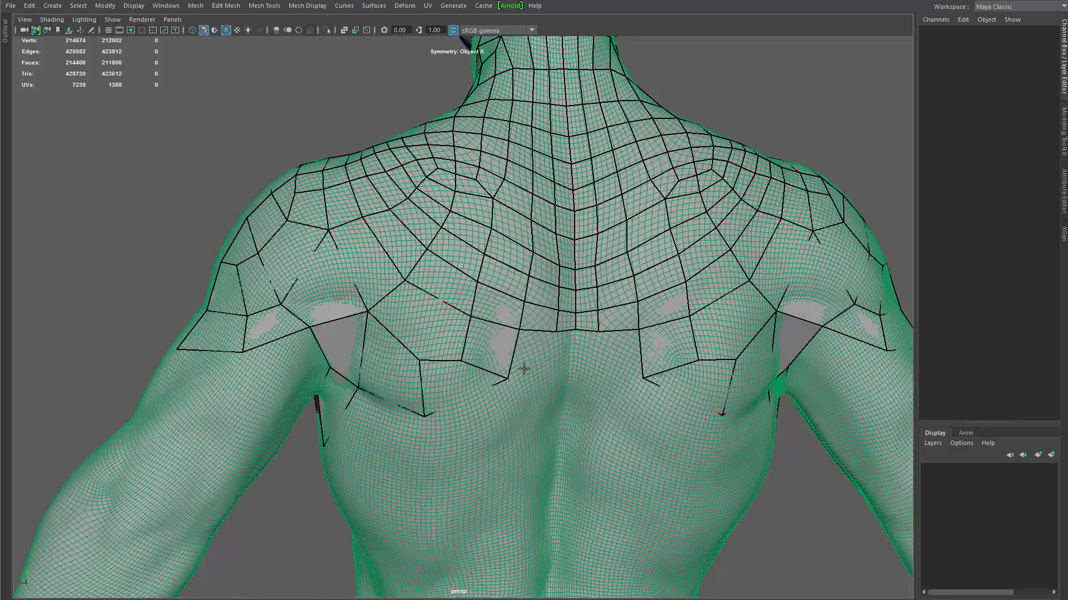
Step: Delete the connecting quads below the shoulder blade and refill the gap with quads running from beside the spine to the armpit bridge
left_click(467, 350, "ctrl+shift")
left_click(408, 316, "shift")
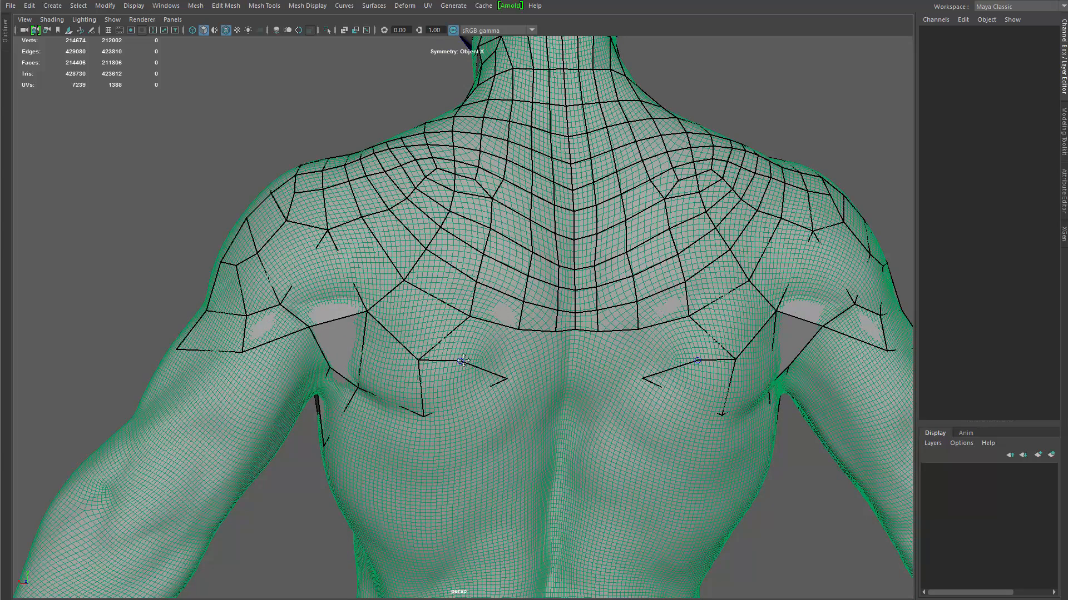
left_click(525, 356, "shift")
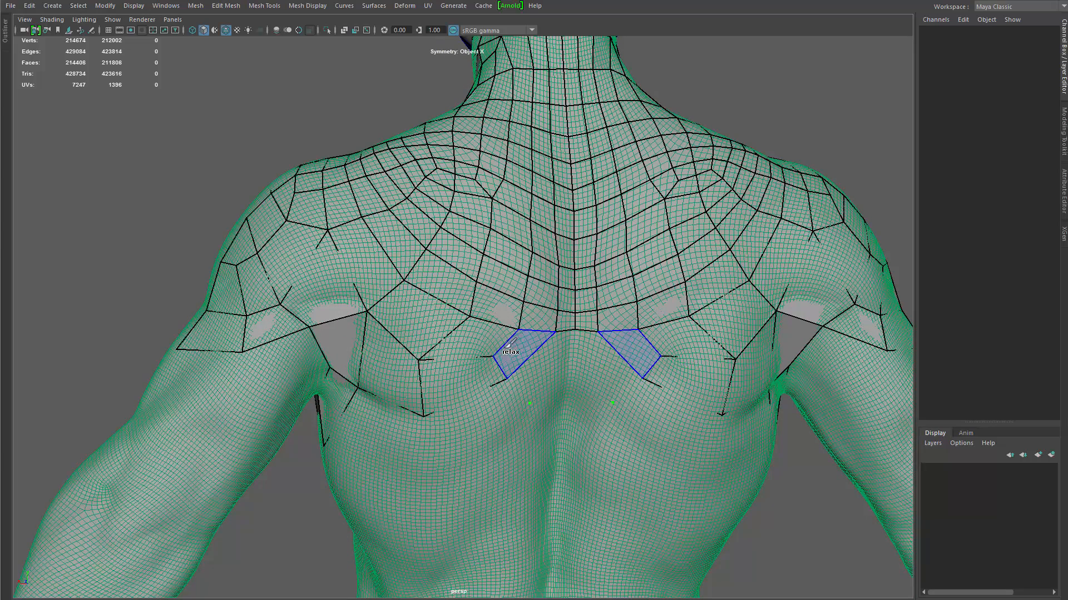
left_click_drag(509, 376, 522, 408)
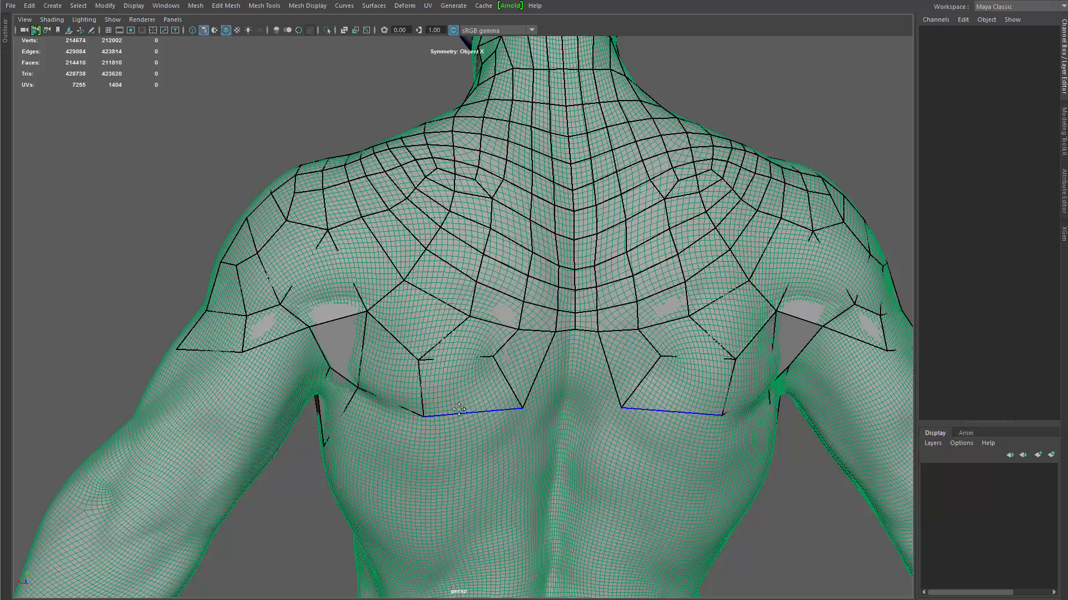
Step: Even out the bridge vertices below the shoulder blade, then spread and relax the edge columns beside the lower spine
left_click_drag(426, 418, 430, 430)
left_click_drag(419, 361, 436, 378)
left_click_drag(493, 357, 504, 366)
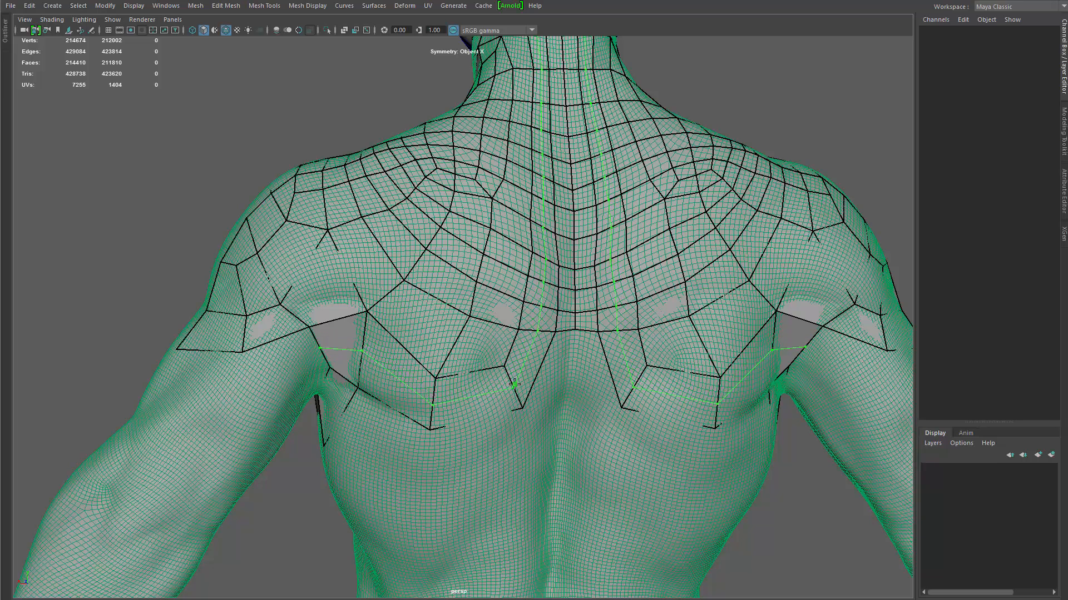
left_click_drag(504, 367, 498, 363)
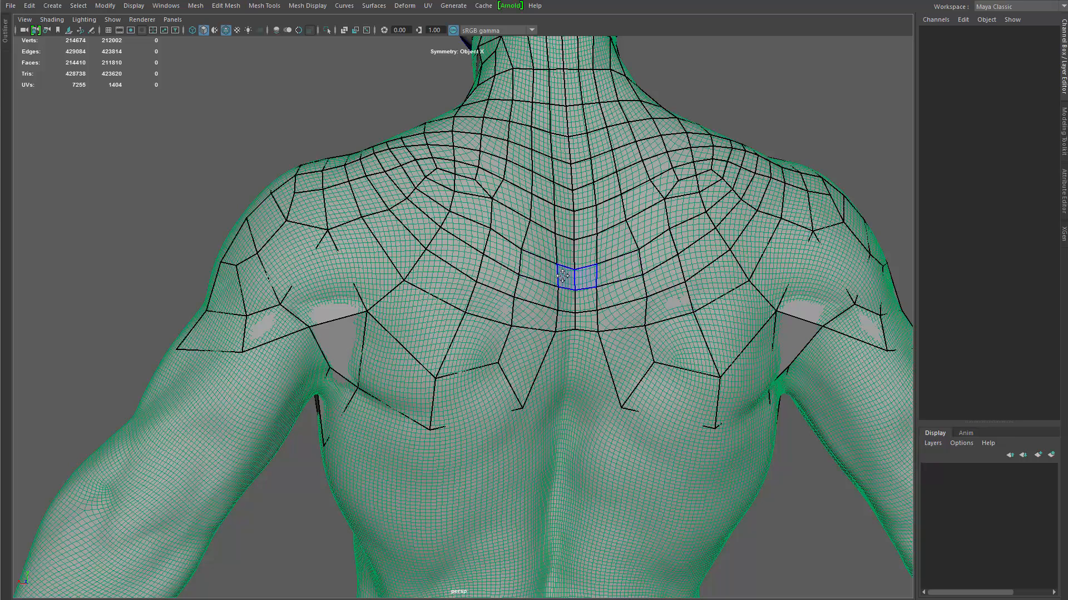
left_click_drag(563, 277, 549, 321)
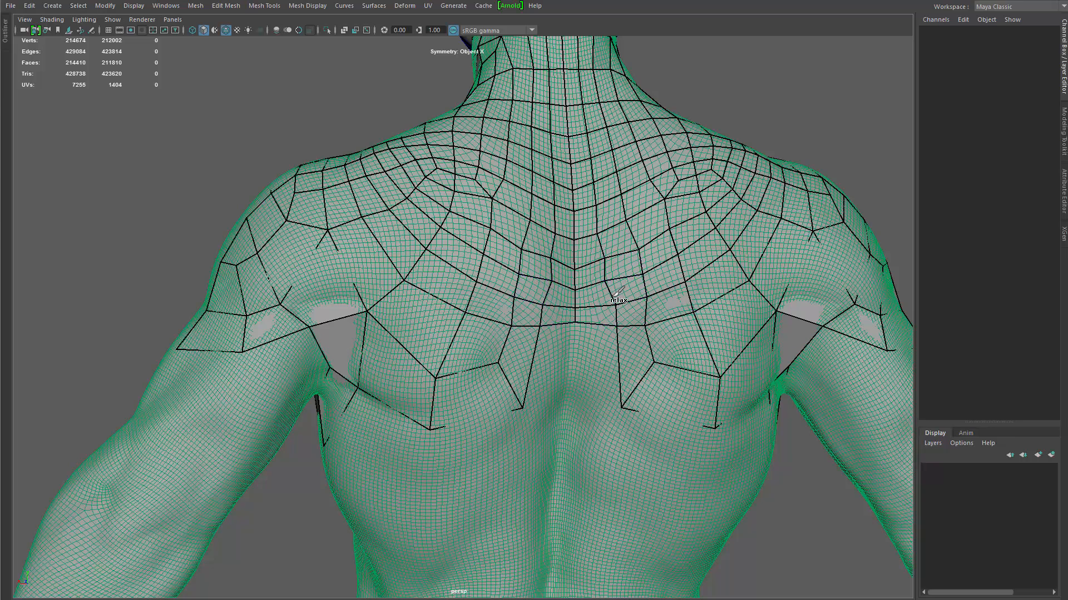
mouse_move(614, 295)
left_mouse_down("shift")
mouse_move(634, 285)
mouse_move(654, 345)
left_mouse_up("shift")
Step: Shift the bridge vertices below the shoulder blade outward toward the armpit and relax the rows above them
left_click_drag(522, 408, 434, 356)
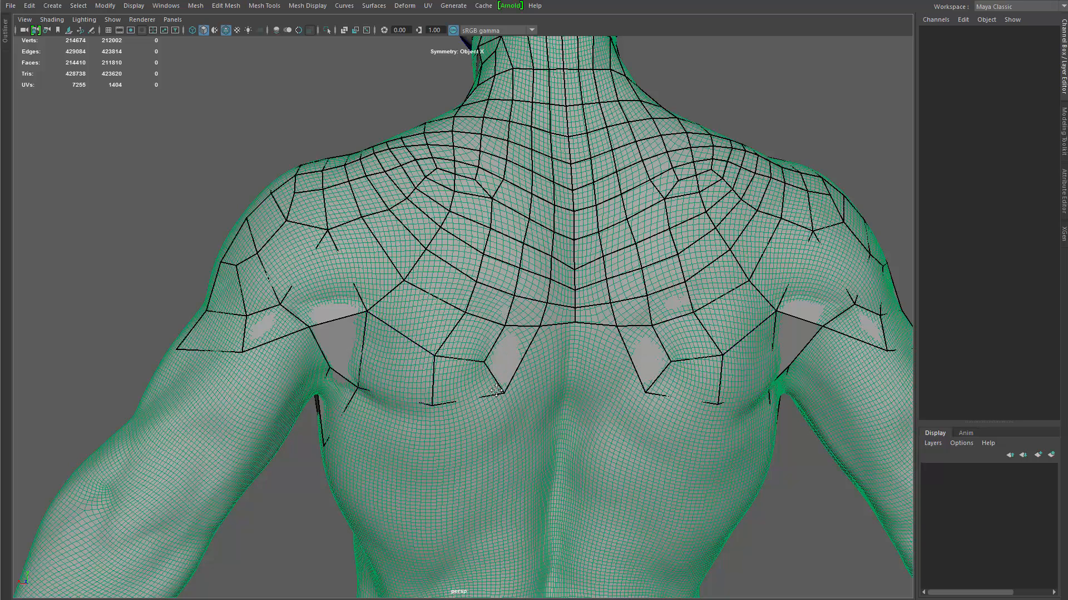
left_click_drag(503, 393, 474, 394)
left_click_drag(484, 362, 405, 388)
left_click_drag(461, 322, 444, 321)
left_click_drag(471, 287, 460, 284)
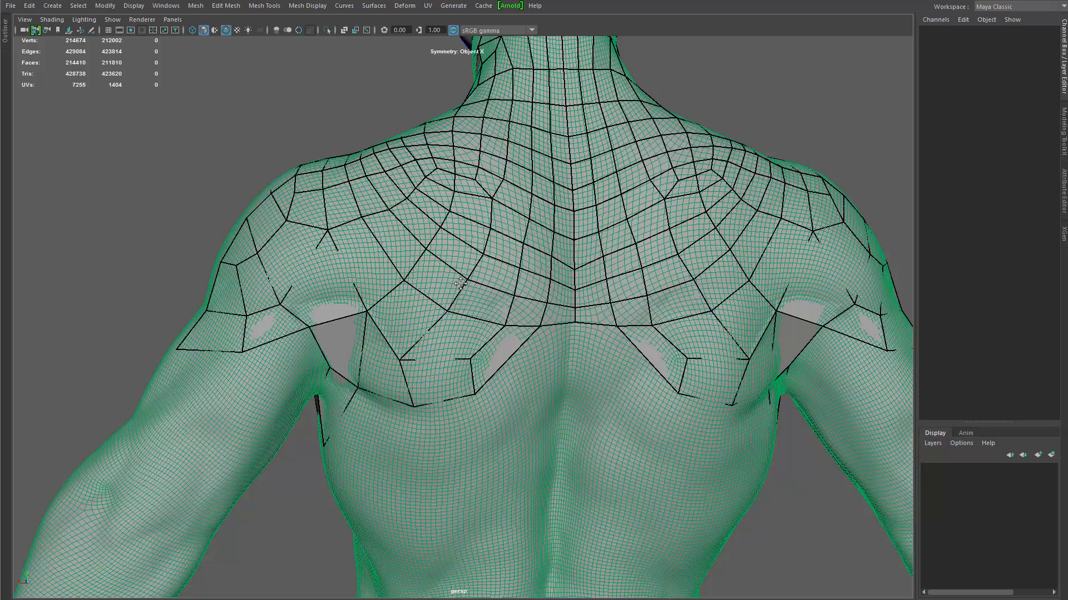
mouse_move(485, 251)
left_mouse_down("shift")
mouse_move(469, 275)
mouse_move(398, 280)
mouse_move(409, 354)
left_mouse_up("shift")
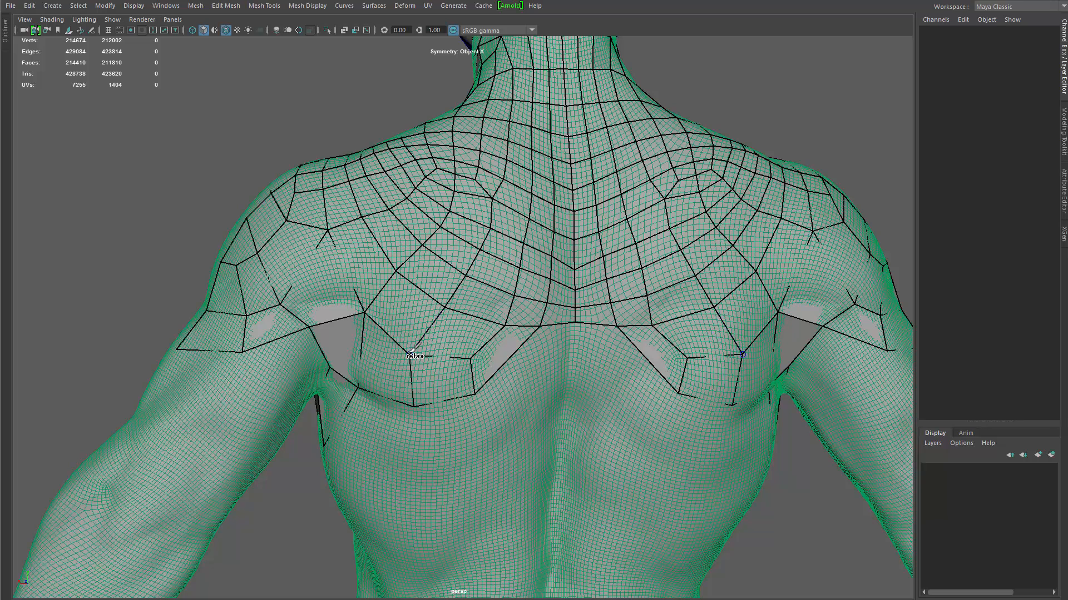
left_click_drag(372, 317, 362, 327)
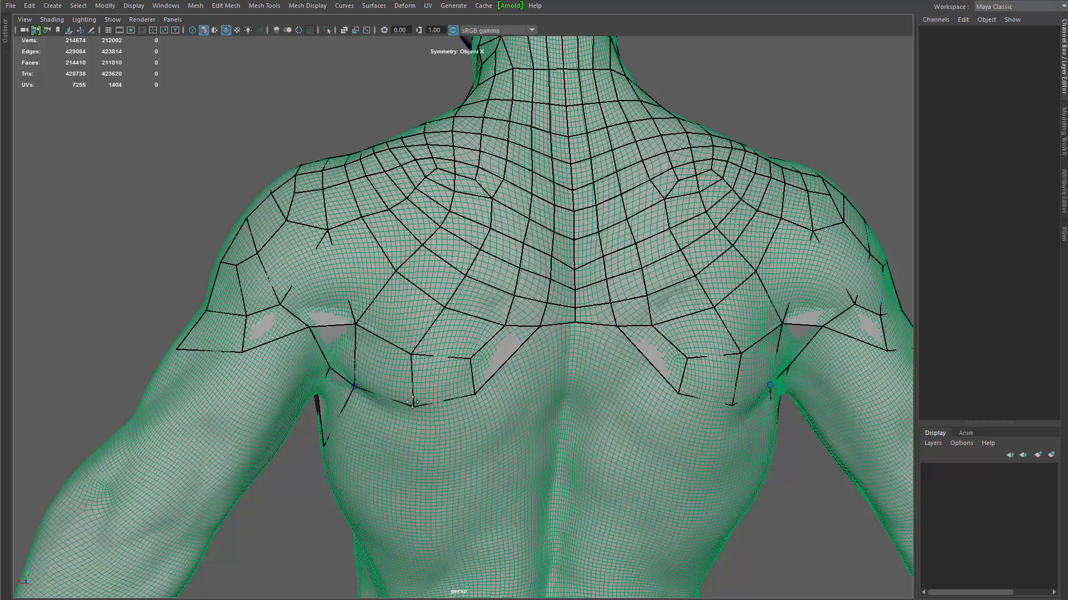
mouse_move(416, 354)
left_mouse_down()
mouse_move(415, 363)
mouse_move(479, 359)
left_mouse_up()
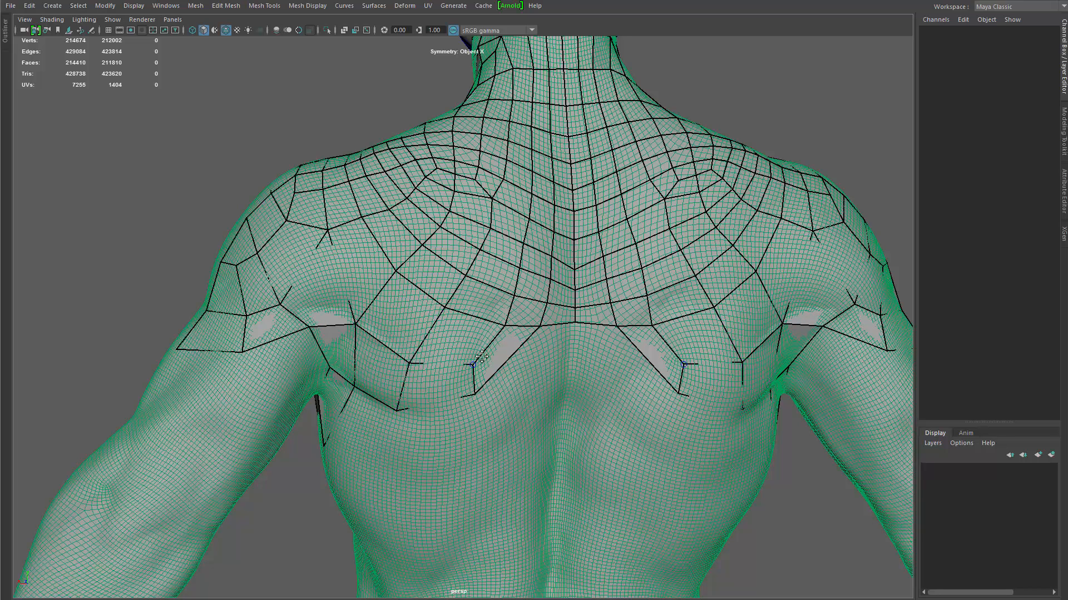
Step: Move the bottom-row vertices beside the spine inward and lower the centre of the row
left_click_drag(508, 326, 535, 333)
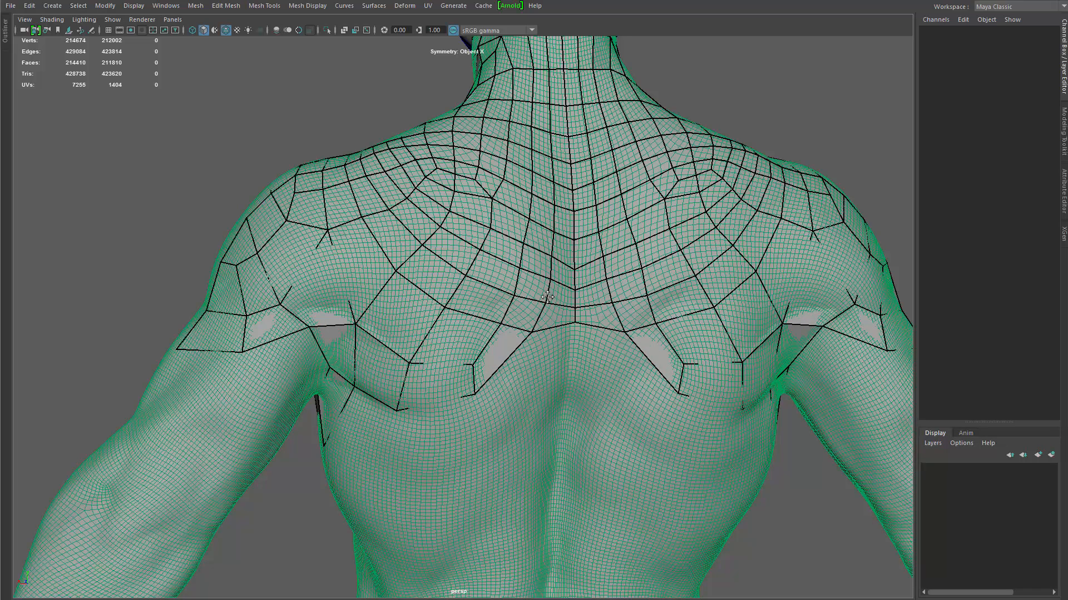
left_click_drag(548, 297, 571, 329)
left_click_drag(615, 302, 614, 305)
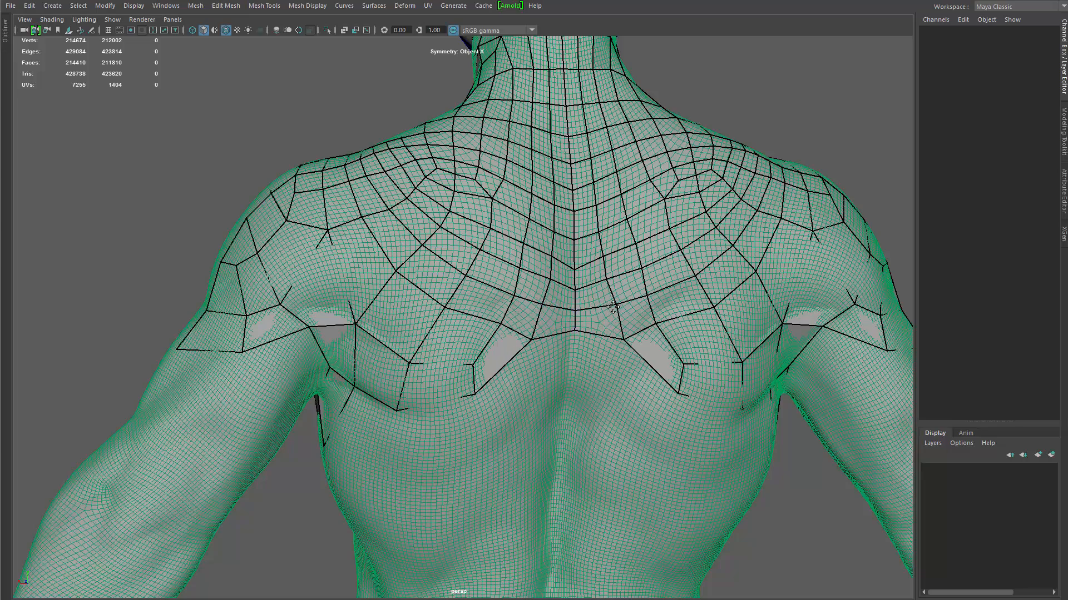
Step: Add a new row of quads below the back patch, from the spine out to the armpit bridge, and adjust its outer vertices
left_click_drag(592, 345, 547, 367, "alt")
left_click(545, 381)
left_click(505, 389)
left_click(517, 360, "shift")
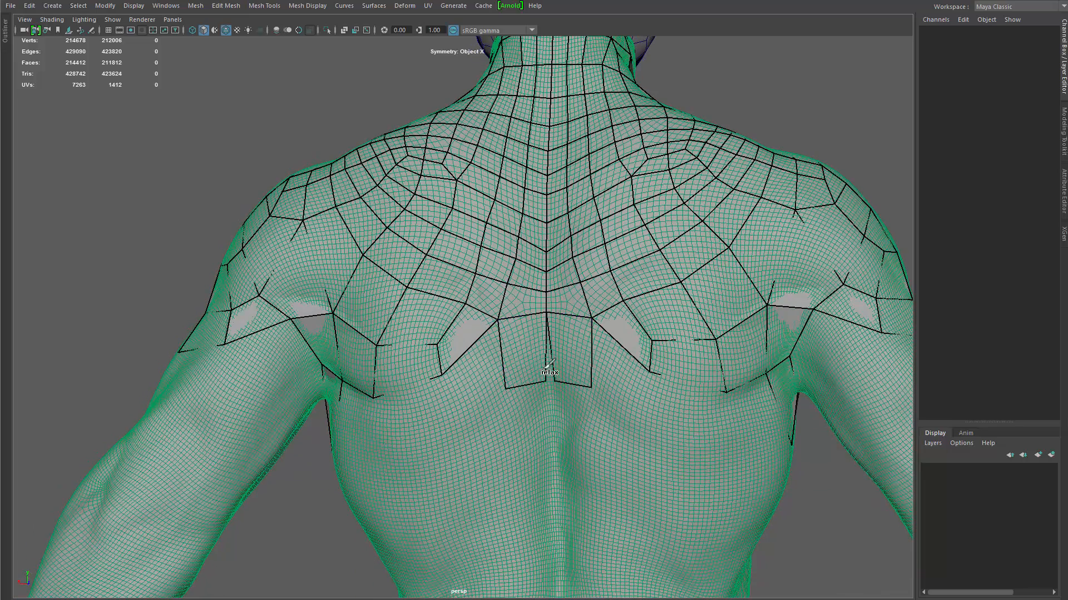
left_click(632, 375, "shift")
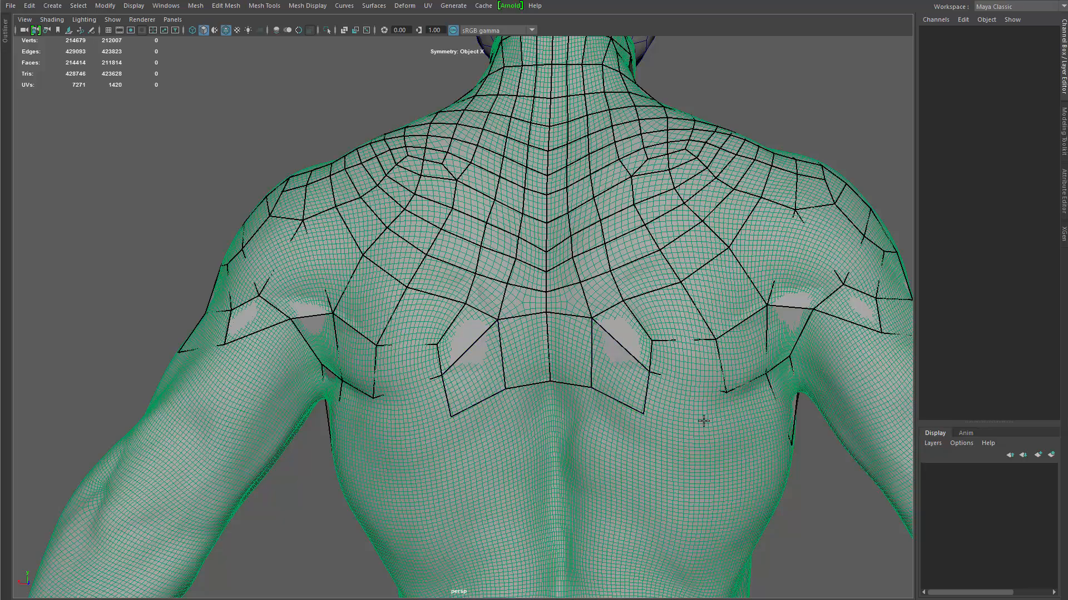
left_click(695, 405, "shift")
left_click_drag(730, 393, 729, 388)
left_click_drag(716, 340, 717, 334)
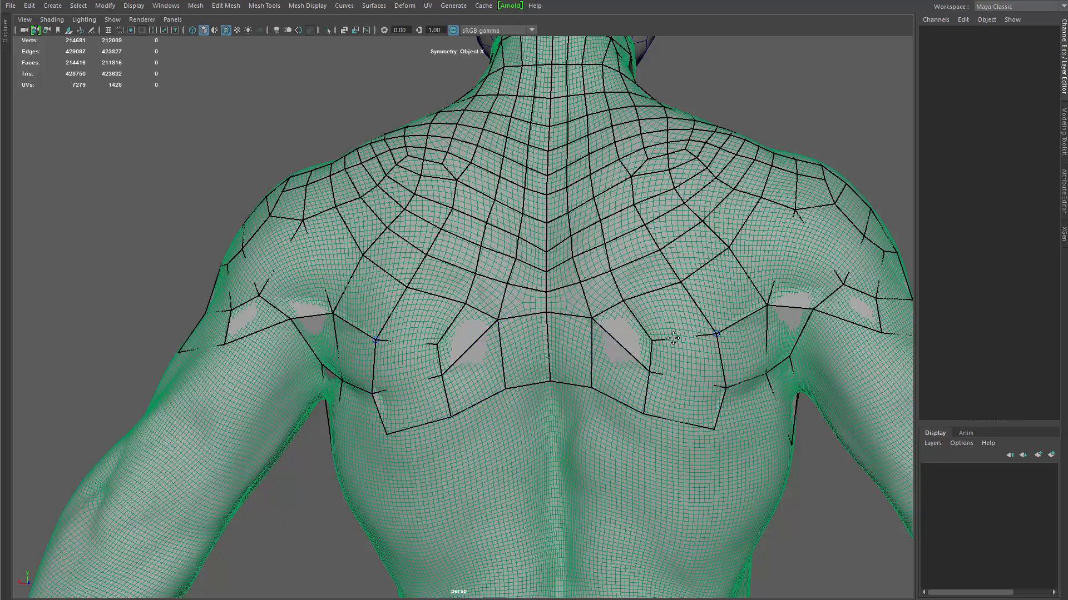
Step: Continue the new row around the side with quads to the armpit geometry and insert an edge through the wide quad there
scroll(636, 347, "down", 2)
left_click_drag(636, 347, 649, 351, "alt")
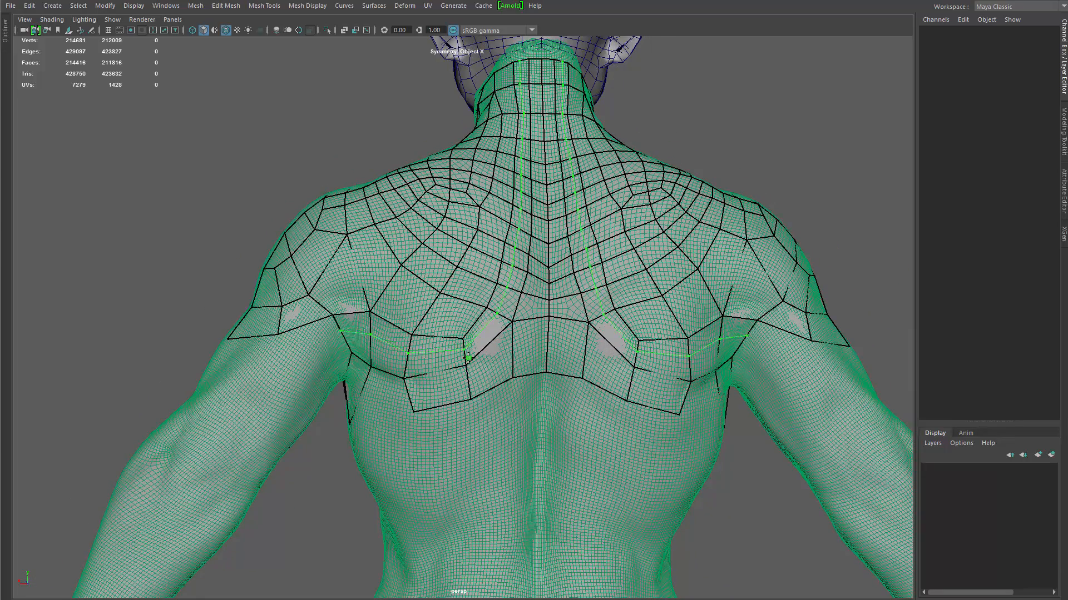
left_click_drag(508, 466, 484, 415, "alt")
left_click_drag(359, 418, 414, 413, "alt")
left_click(427, 398)
left_click(432, 368, "shift")
left_click(390, 404, "shift")
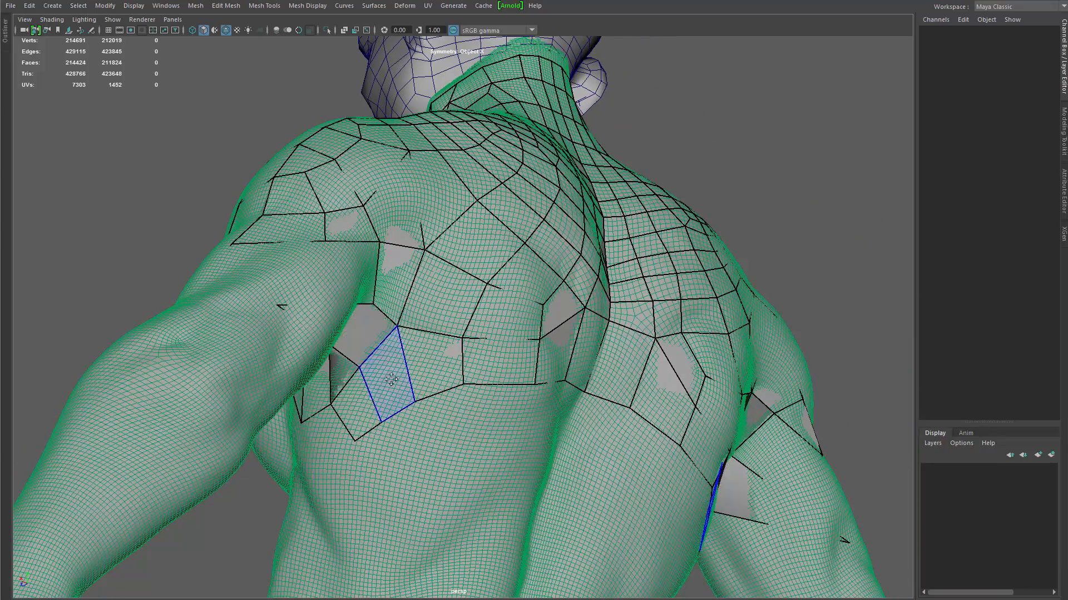
left_click_drag(384, 374, 359, 276, "alt")
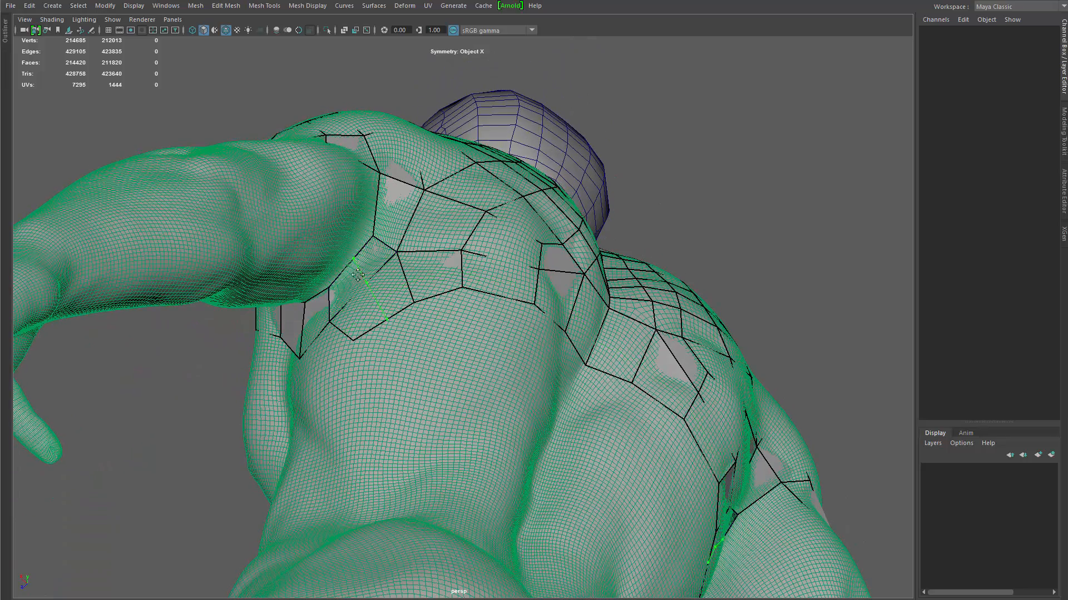
left_click(358, 275, "ctrl")
Step: Extend the back patch downward with another row of quads on both sides of the spine
mouse_move(292, 168)
left_mouse_down()
mouse_move(354, 266)
mouse_move(414, 278)
mouse_move(483, 391)
mouse_move(496, 384)
mouse_move(445, 412)
mouse_move(448, 424)
left_mouse_up()
left_click(442, 428)
left_click(475, 419)
left_click(452, 395, "shift")
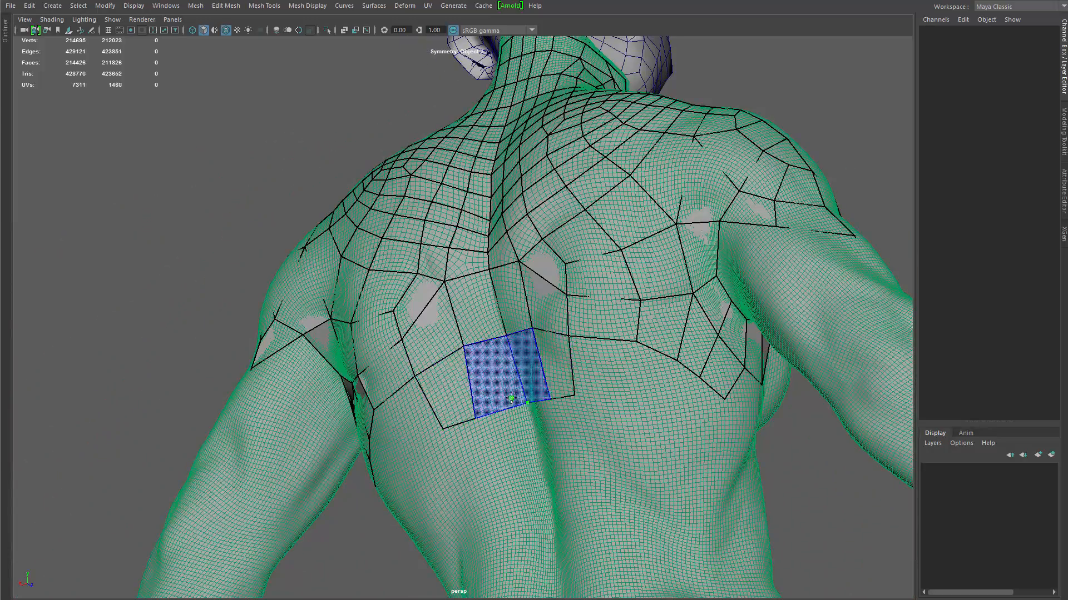
left_click(509, 402, "shift")
Step: Reposition the vertices of the lower side quads between the shoulder blade and the armpit for more even spacing
left_click_drag(509, 401, 555, 421, "alt")
left_click_drag(599, 381, 648, 408)
left_click_drag(660, 367, 660, 375)
left_click_drag(666, 339, 707, 335)
mouse_move(646, 297)
left_mouse_down()
mouse_move(634, 279)
mouse_move(600, 283)
left_mouse_up()
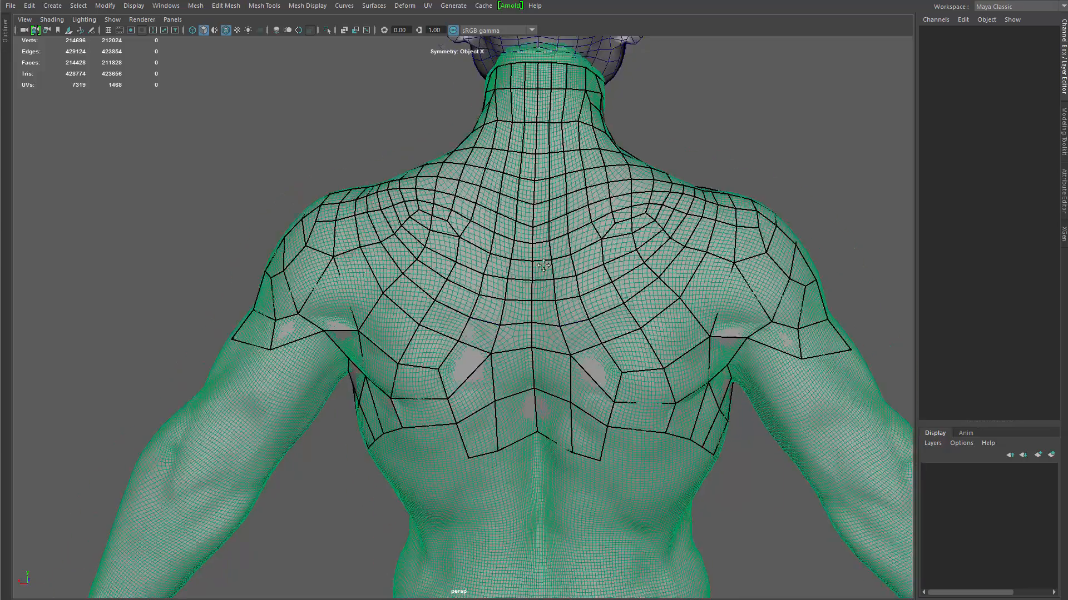
Step: Relax the quads across the middle of the back and around the shoulder blade loop
left_click_drag(543, 267, 607, 308, "alt")
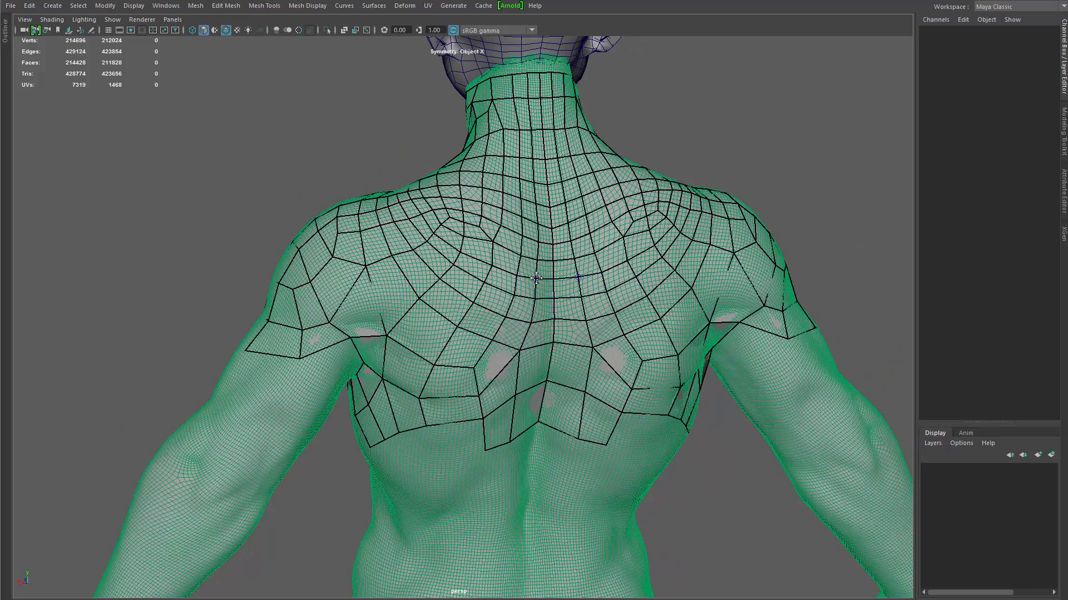
mouse_move(537, 272)
left_mouse_down("shift")
mouse_move(595, 250)
mouse_move(592, 223)
mouse_move(606, 350)
mouse_move(598, 392)
mouse_move(565, 356)
left_mouse_up("shift")
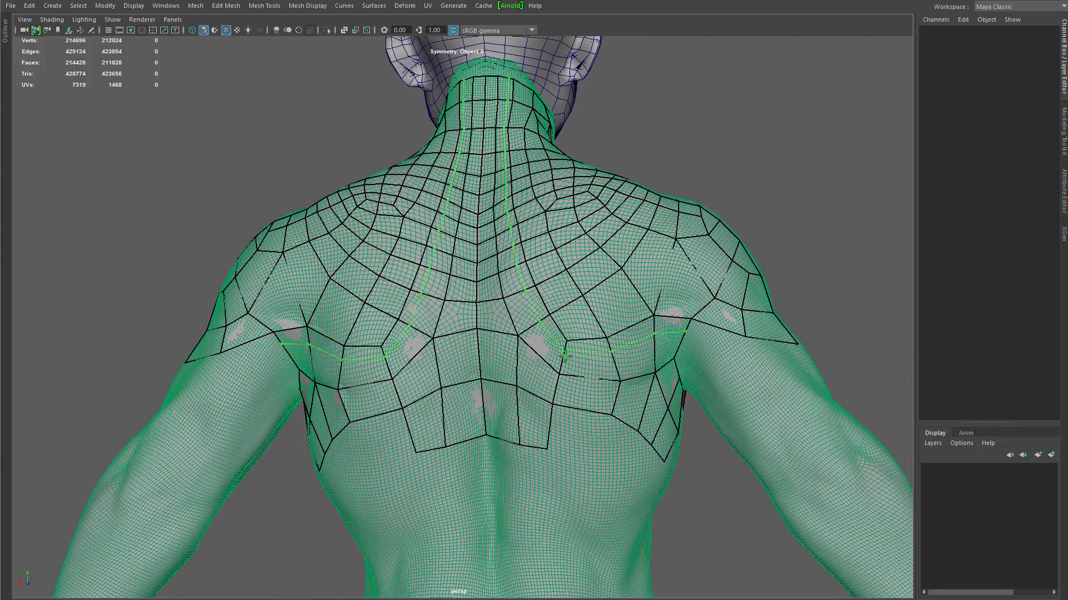
scroll(572, 356, "up", 5)
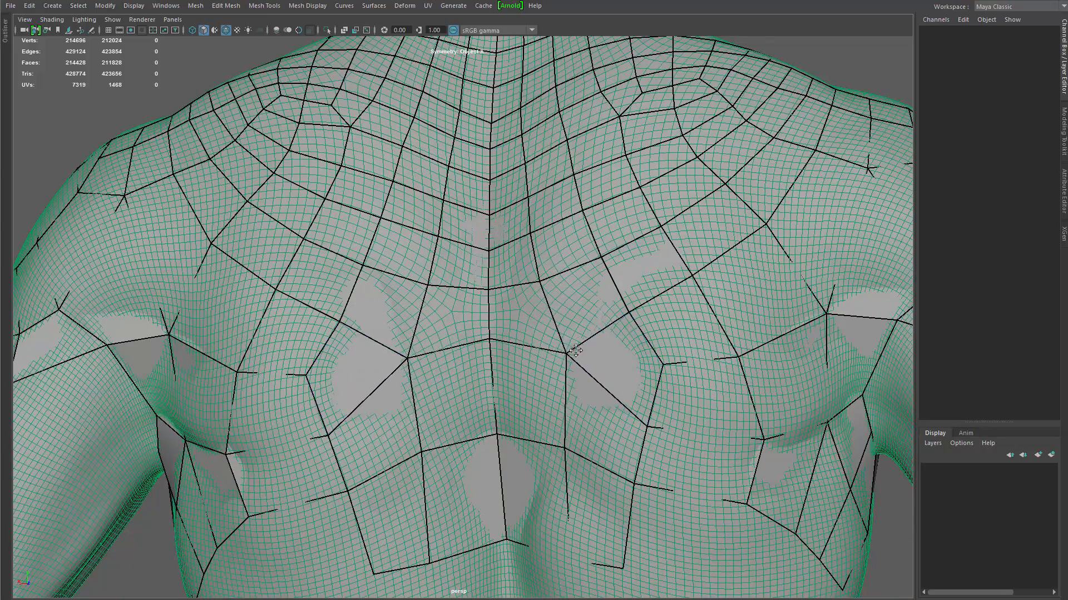
left_click_drag(592, 270, 584, 283, "alt")
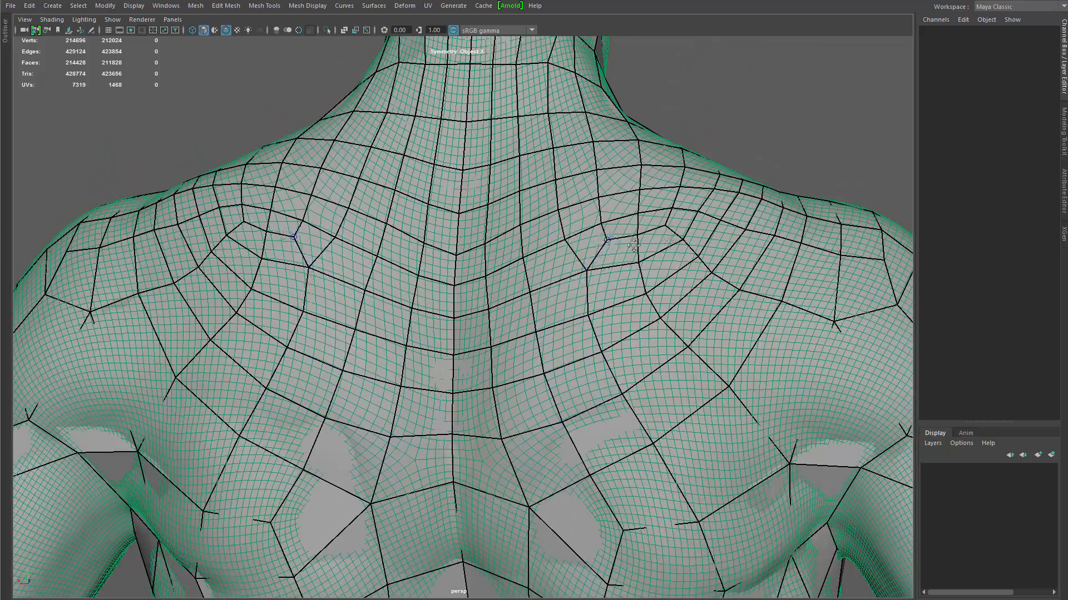
mouse_move(709, 206)
left_mouse_down("shift")
mouse_move(689, 277)
mouse_move(708, 311)
left_mouse_up("shift")
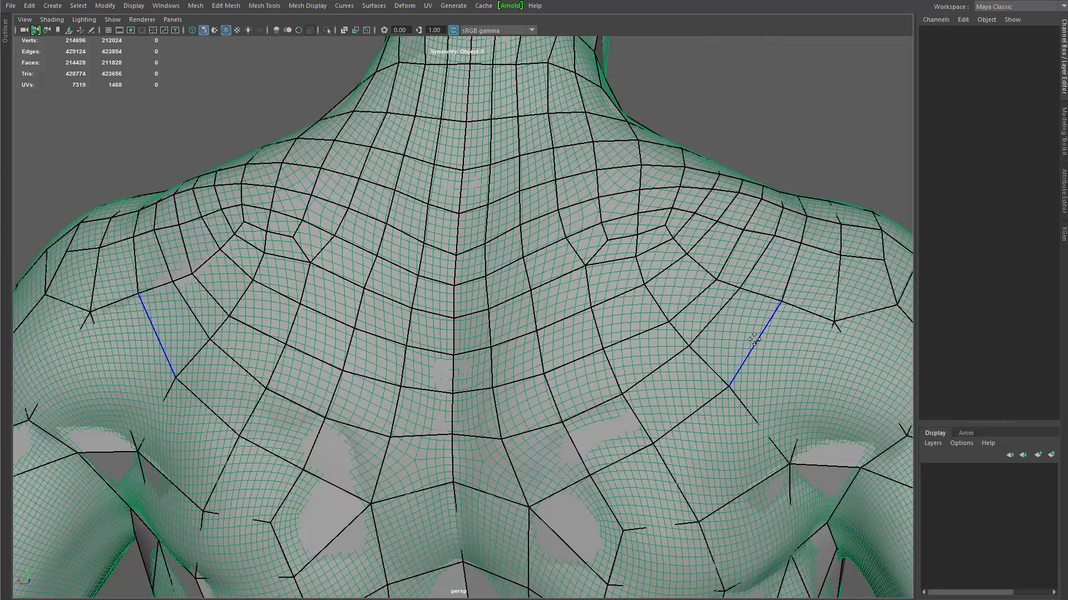
Step: Move the vertices behind the deltoid and above the armpit to smooth the transition into the back
left_click_drag(754, 340, 710, 318, "alt")
left_click_drag(719, 234, 714, 279)
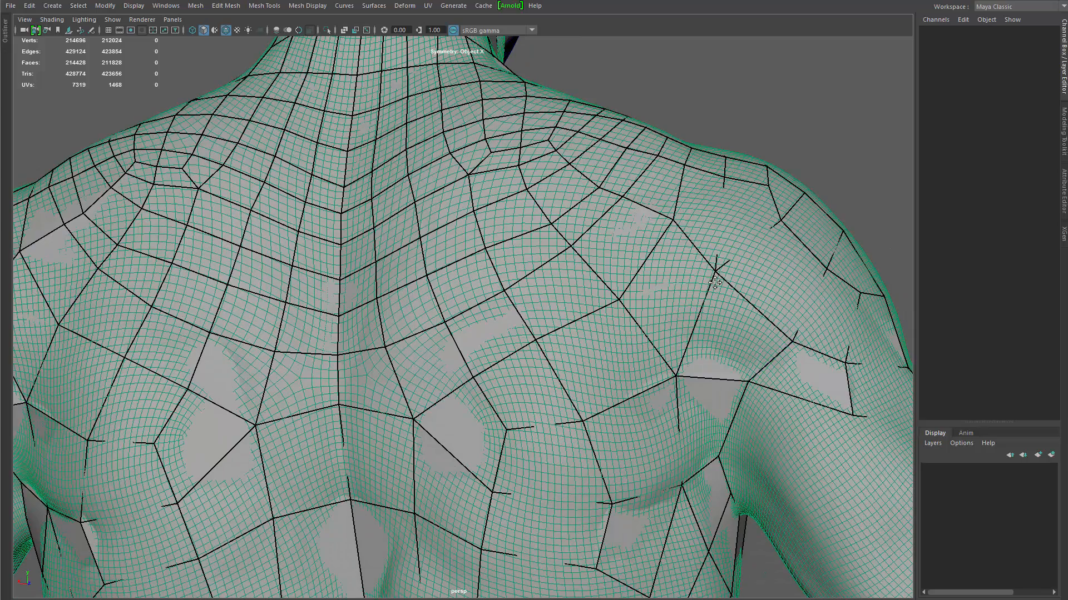
left_click_drag(676, 374, 696, 351)
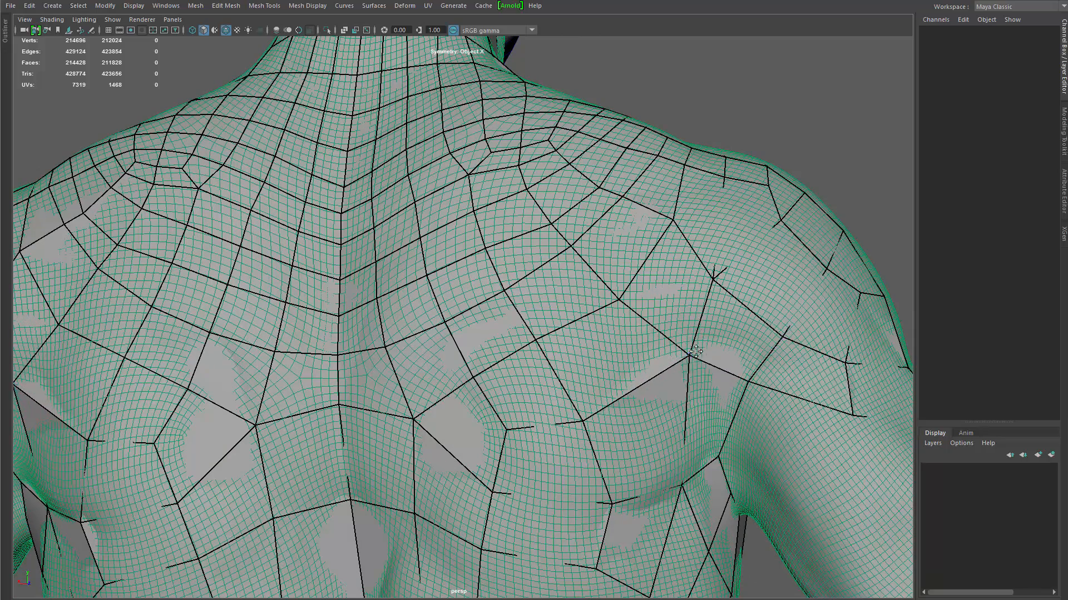
Step: Adjust the vertices along the diagonal edge running from the shoulder blade's pole toward the armpit
left_click_drag(674, 225, 631, 280, "alt")
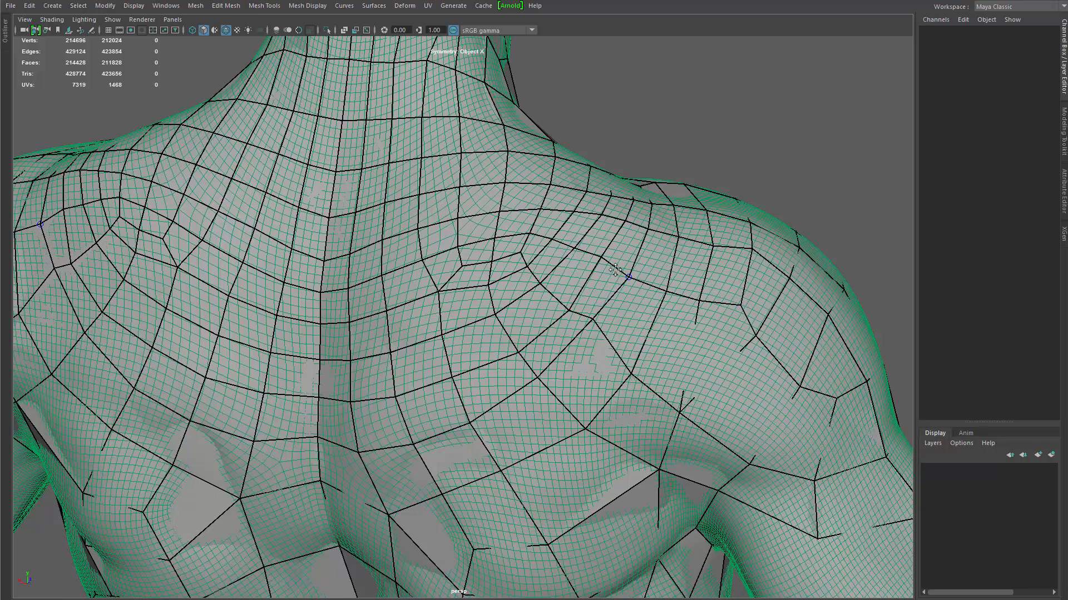
left_click_drag(593, 319, 594, 334)
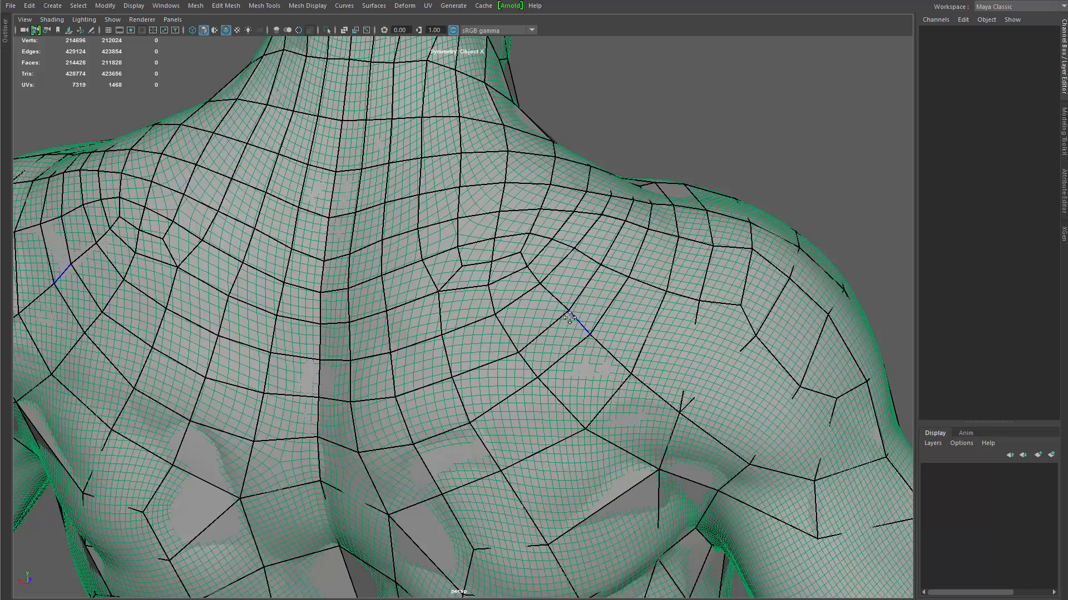
left_click_drag(523, 255, 529, 268)
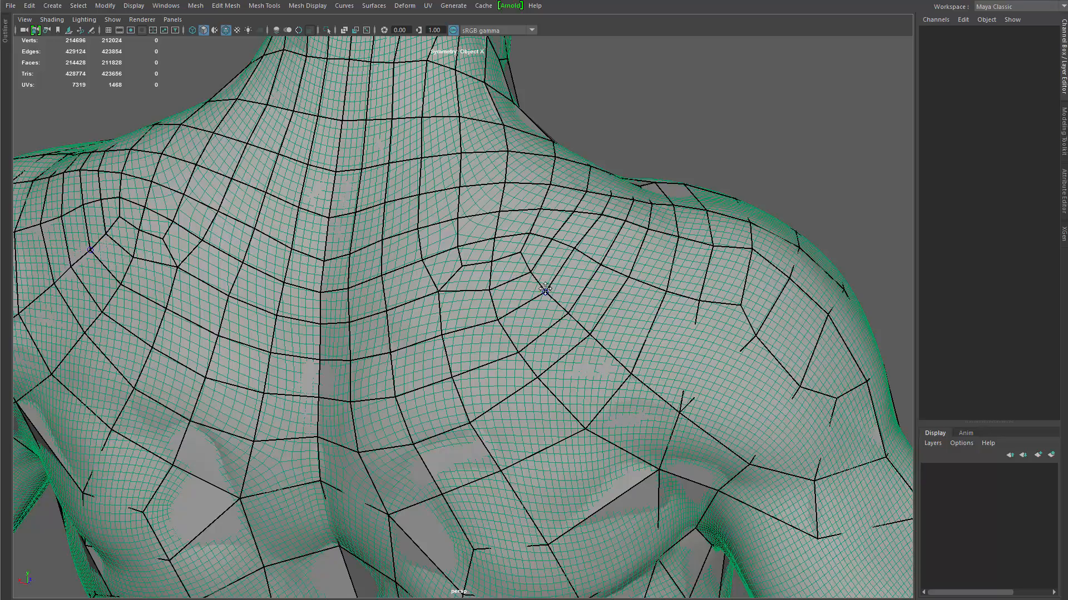
Step: Reposition the vertices on the upper shoulder blade to even out its quads
right_click_drag(561, 246, 450, 328, "alt")
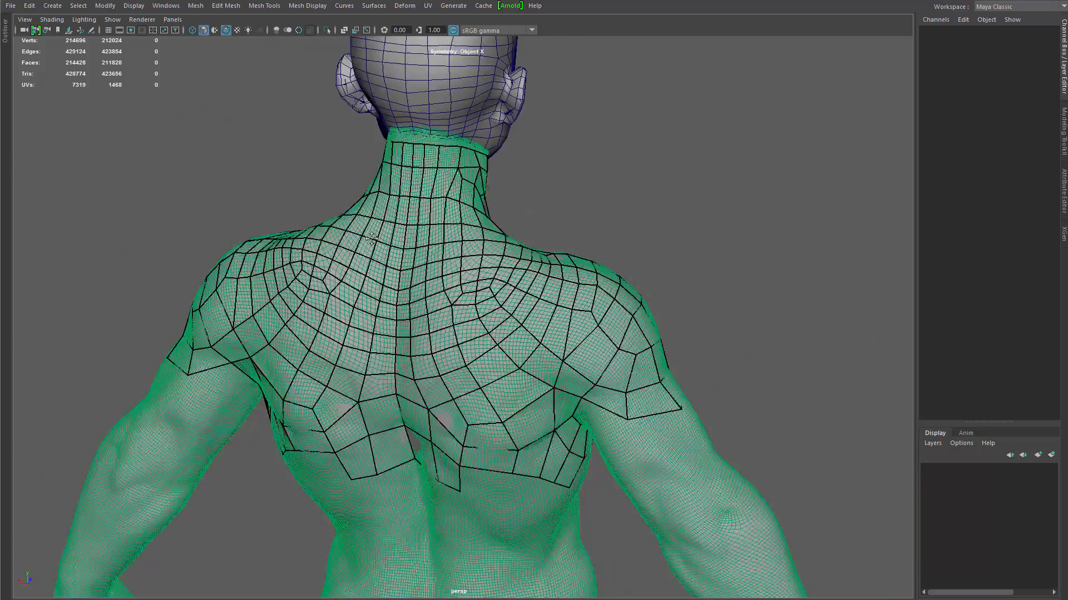
left_click_drag(451, 328, 453, 356, "alt")
right_click_drag(453, 356, 570, 363, "alt")
left_click_drag(570, 363, 558, 236, "alt")
left_click_drag(559, 246, 529, 228)
left_click_drag(482, 254, 487, 262)
Step: Lower the row vertices between the spine and the shoulder blade so the edge rows flow more evenly across the mid-back
left_click_drag(429, 278, 437, 293)
left_click_drag(397, 349, 406, 366)
left_click_drag(386, 303, 391, 319)
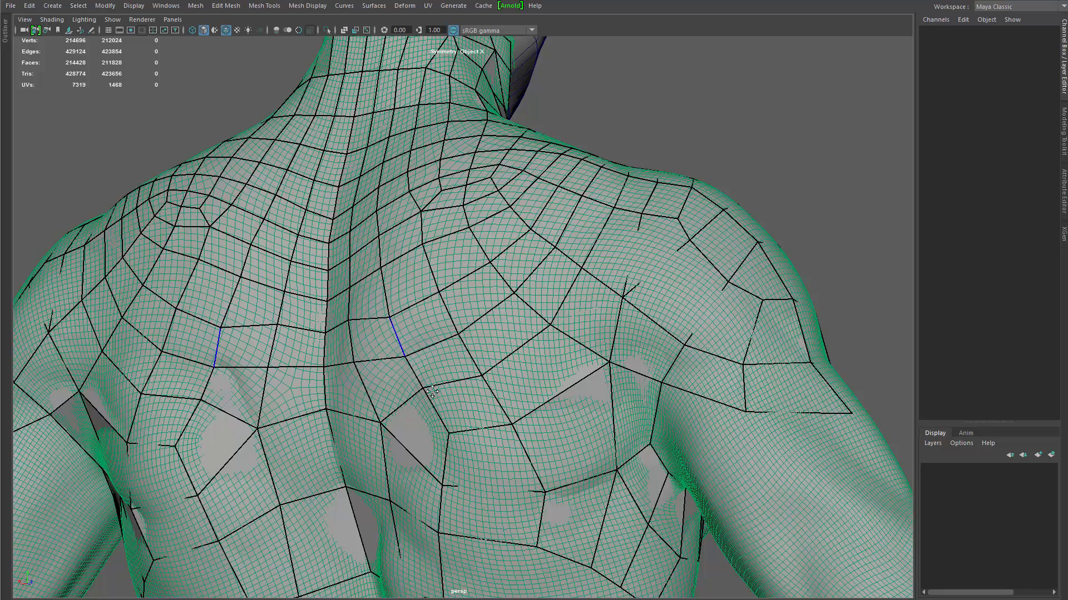
left_click_drag(425, 392, 430, 405)
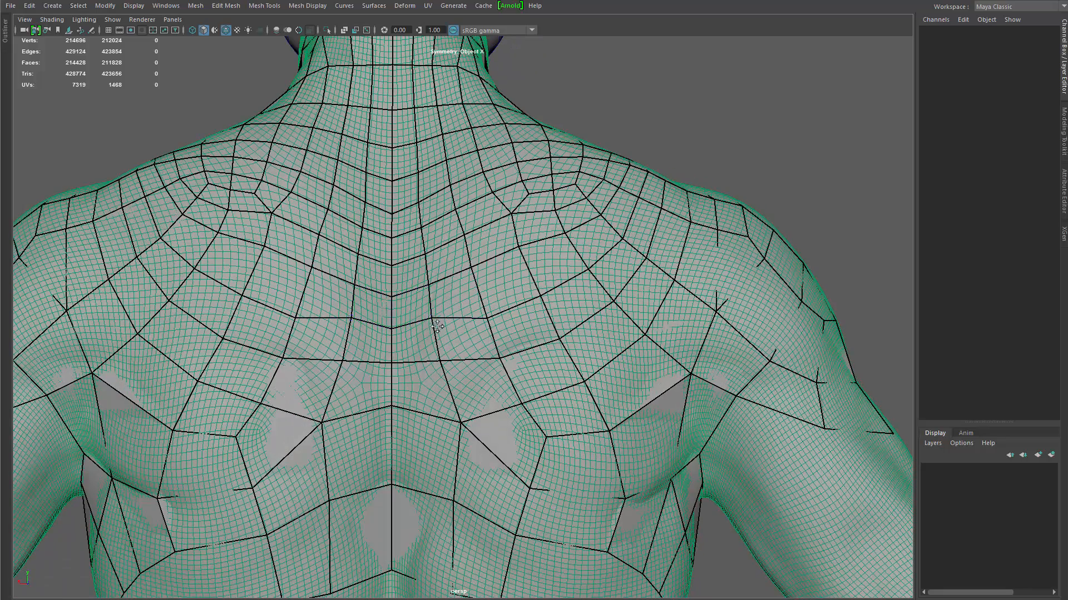
mouse_move(437, 327)
left_mouse_down()
mouse_move(444, 375)
mouse_move(401, 369)
left_mouse_up()
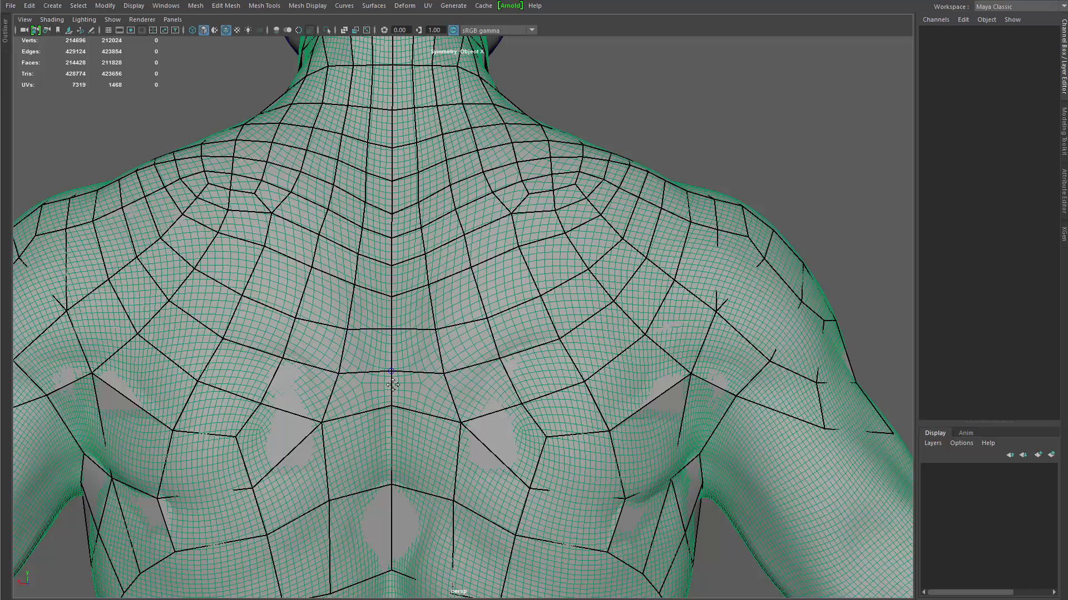
Step: Lower the spine vertices and the adjoining upper-back vertices to space the rows below the neck more evenly
left_click_drag(392, 407, 392, 416)
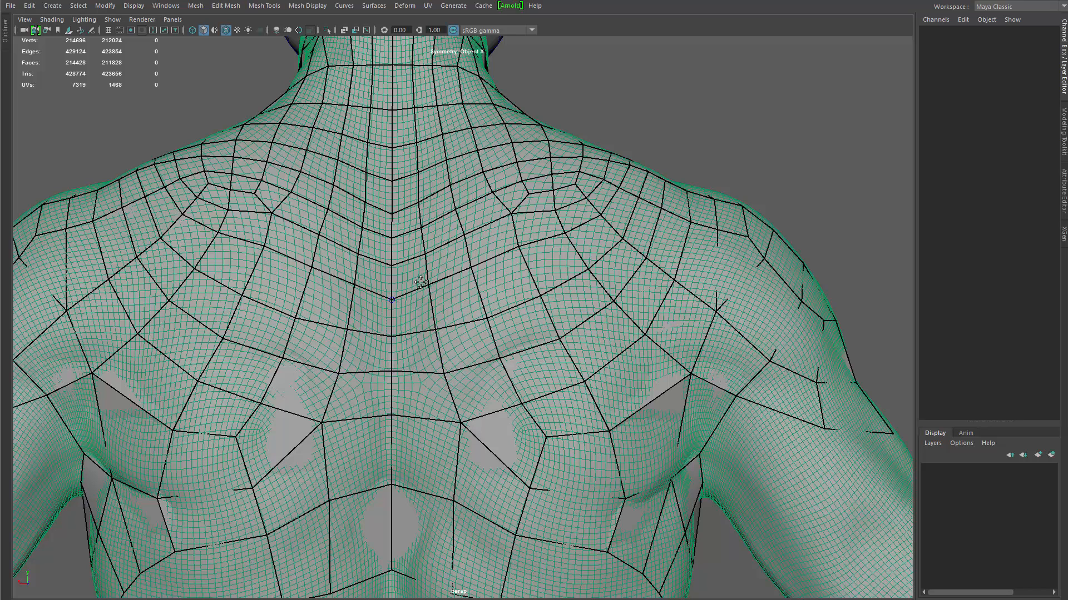
left_click_drag(420, 283, 422, 294)
left_click_drag(474, 264, 474, 281)
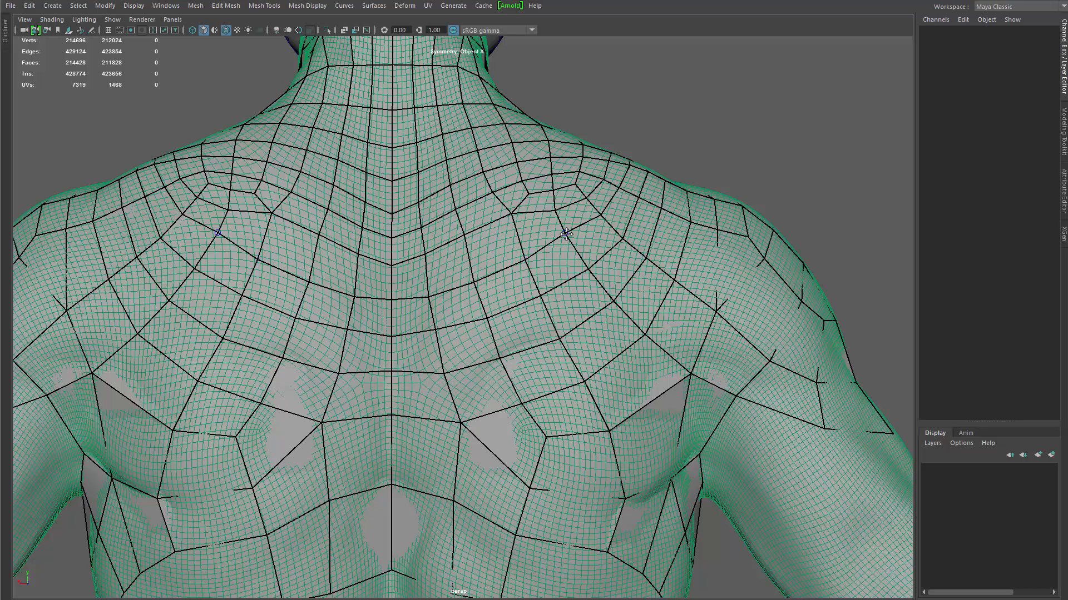
Step: Examine the edge flow of the new mesh across the back, neck and shoulders from several angles
left_click_drag(631, 239, 612, 290, "alt")
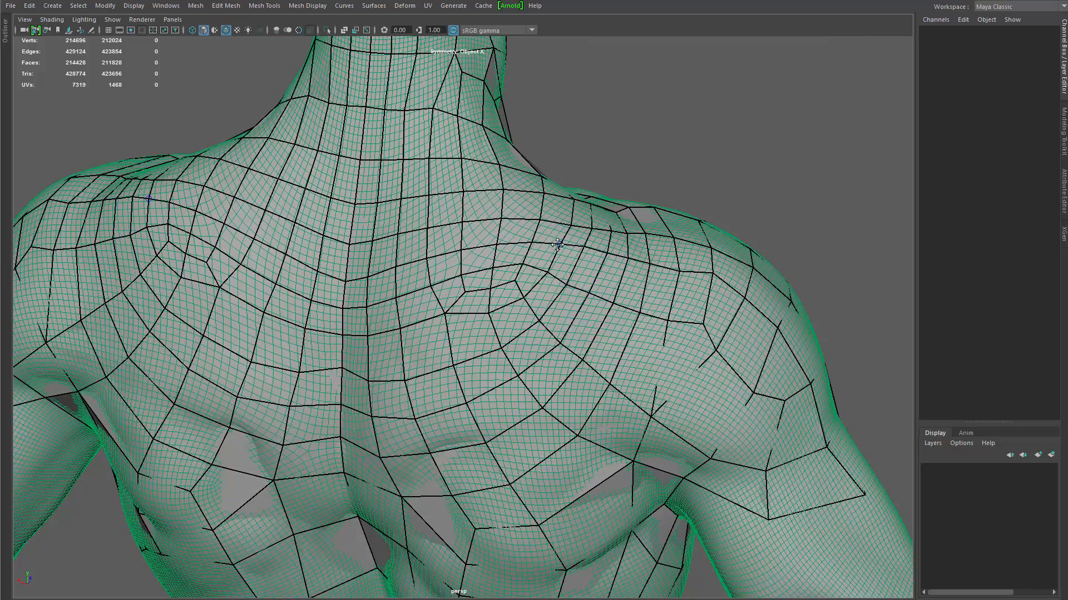
mouse_move(547, 274)
left_mouse_down("alt")
mouse_move(546, 371)
mouse_move(539, 362)
left_mouse_up("alt")
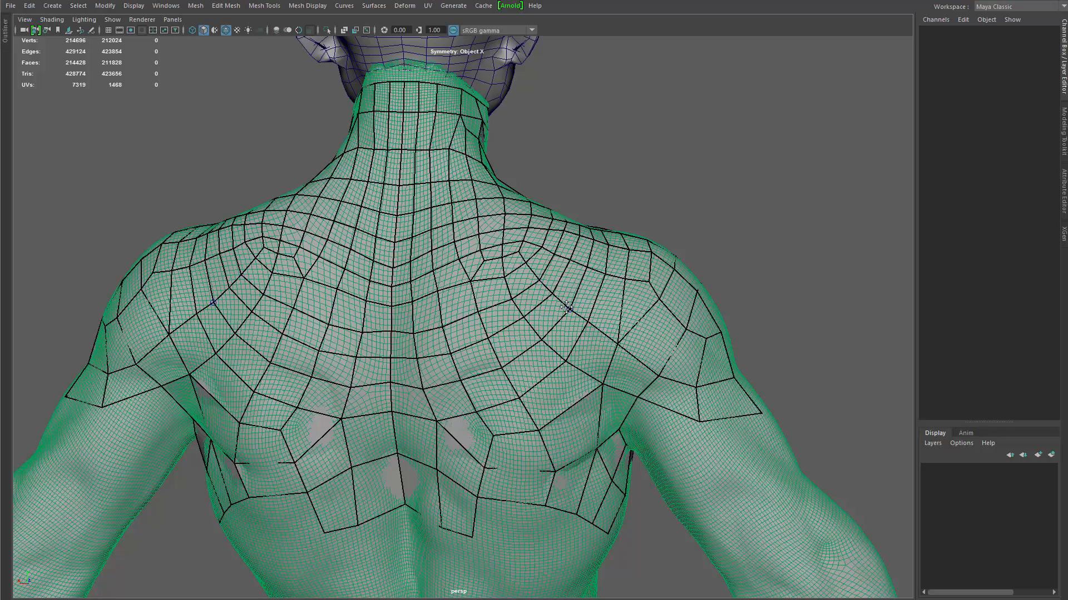
scroll(548, 332, "down", 5)
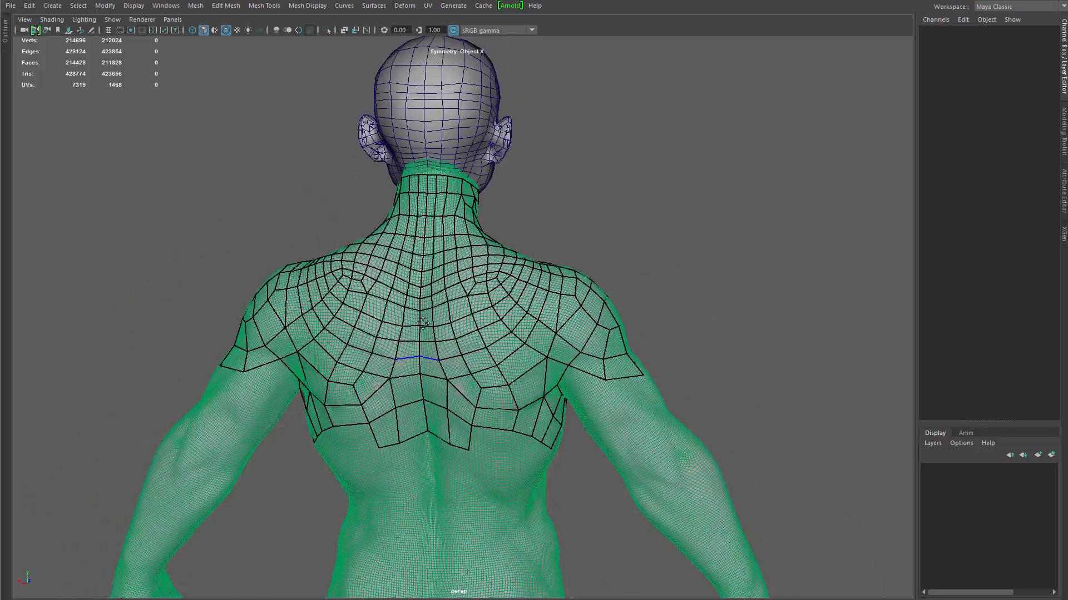
mouse_move(547, 332)
left_mouse_down("alt")
mouse_move(515, 383)
mouse_move(479, 381)
left_mouse_up("alt")
scroll(501, 378, "up", 5)
mouse_move(590, 367)
left_mouse_down("alt")
mouse_move(548, 360)
mouse_move(543, 346)
left_mouse_up("alt")
left_click_drag(544, 291, 540, 295)
left_click_drag(500, 358, 495, 394)
right_click_drag(528, 408, 495, 406, "alt")
left_click_drag(495, 406, 557, 460, "alt")
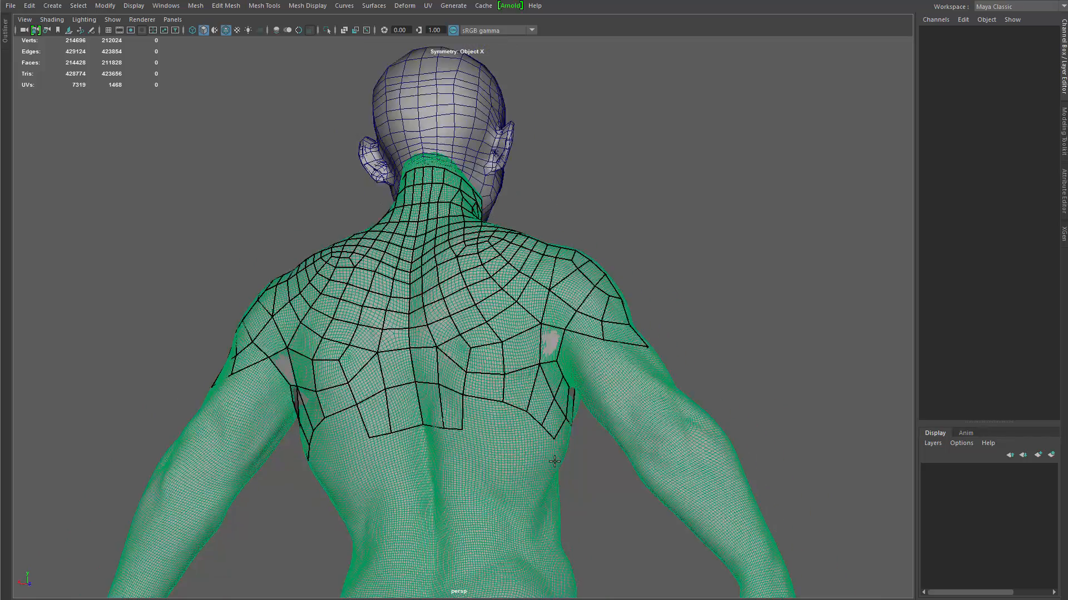
right_click_drag(557, 460, 589, 464, "alt")
left_click_drag(556, 445, 543, 458, "alt")
right_click_drag(520, 439, 350, 339, "alt")
left_click_drag(384, 415, 412, 436, "alt")
right_click_drag(412, 436, 470, 431, "alt")
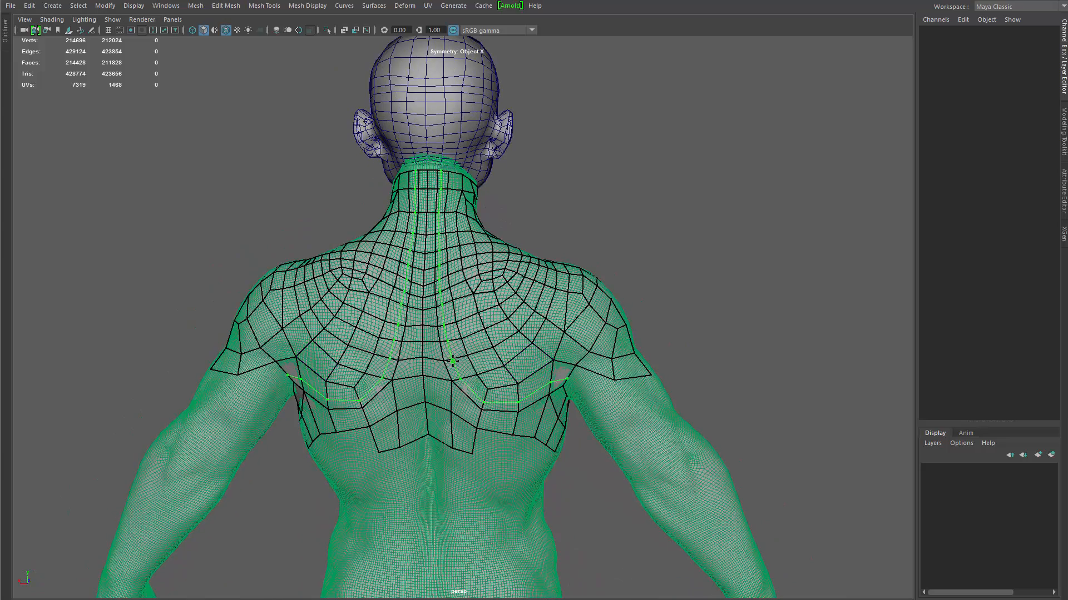
left_click_drag(488, 341, 462, 369, "alt")
right_click_drag(463, 369, 509, 364, "alt")
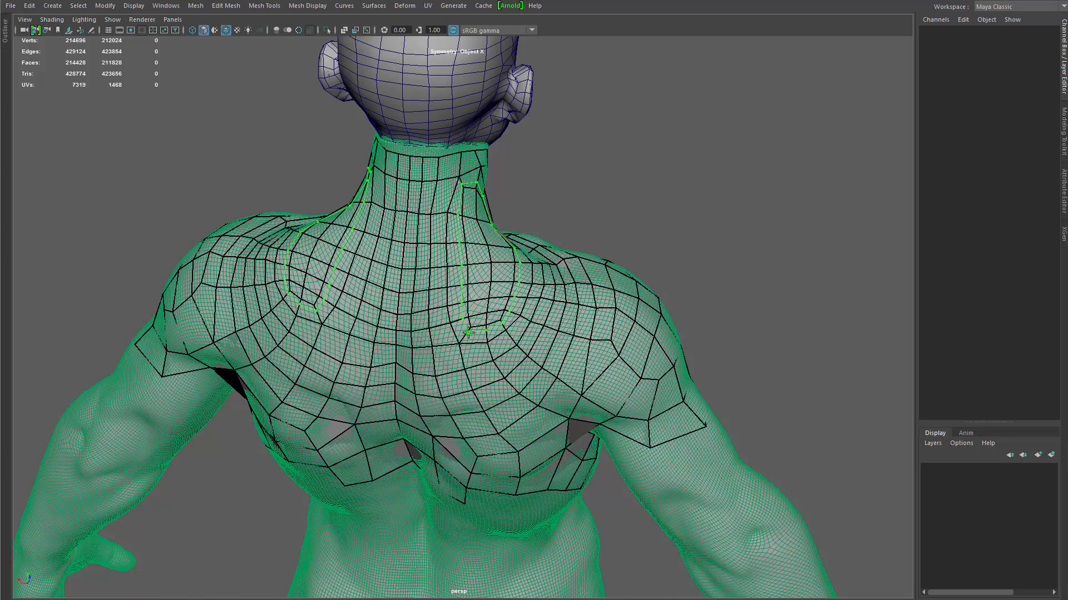
left_click_drag(605, 262, 411, 315, "alt")
right_click_drag(412, 314, 571, 324, "alt")
left_click_drag(571, 324, 525, 209, "alt")
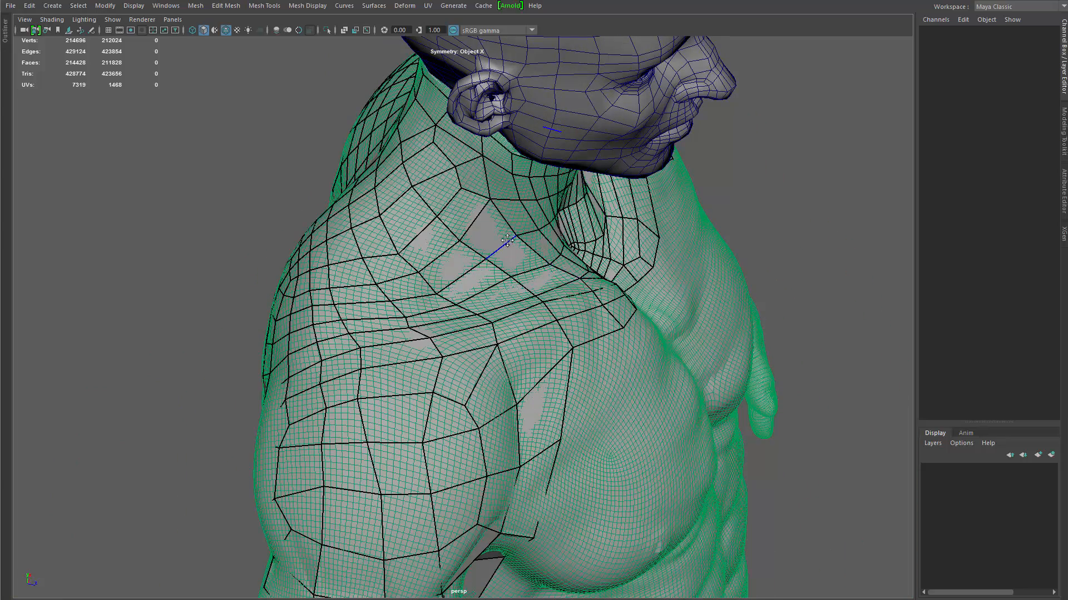
left_click_drag(509, 242, 563, 300, "alt")
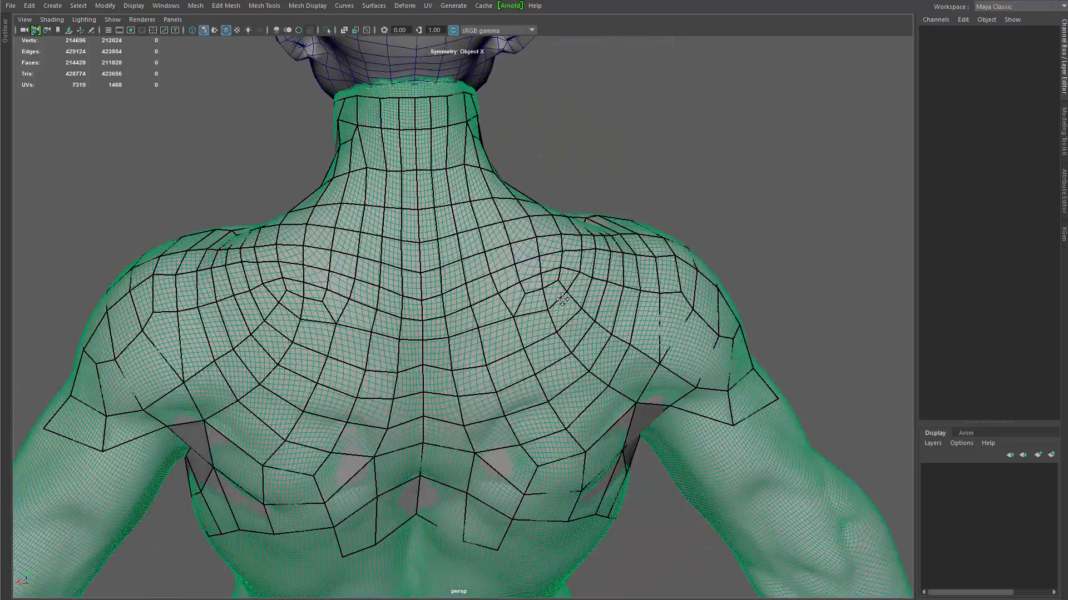
right_click_drag(562, 300, 472, 303, "alt")
left_click_drag(472, 303, 534, 344, "alt")
right_click_drag(389, 356, 456, 372, "alt")
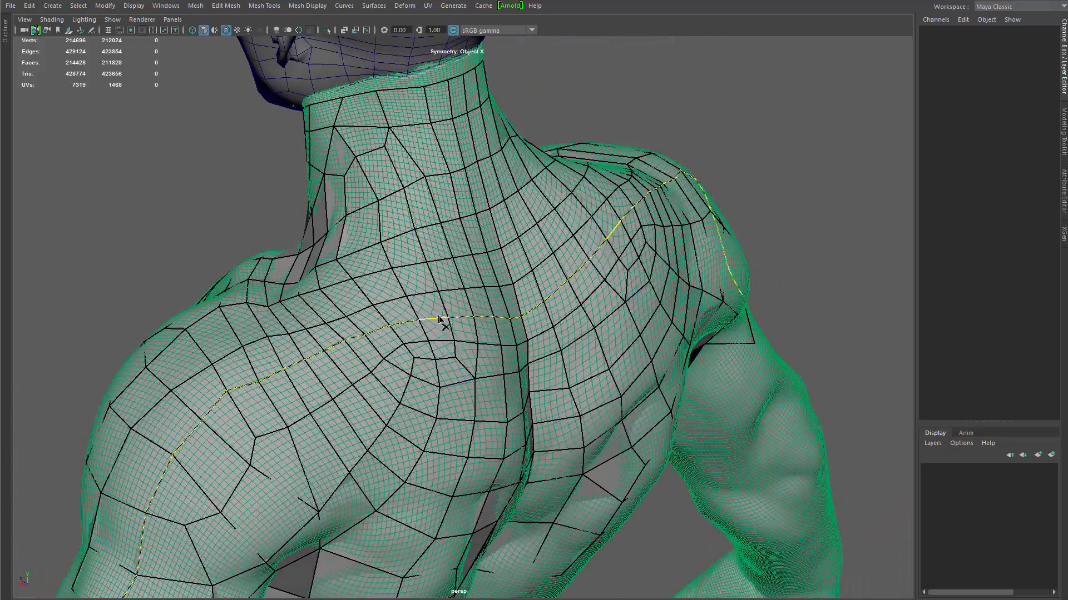
Step: Delete the surplus edge loops that run through the pole on the upper shoulder blade
left_click(451, 358, "ctrl+shift")
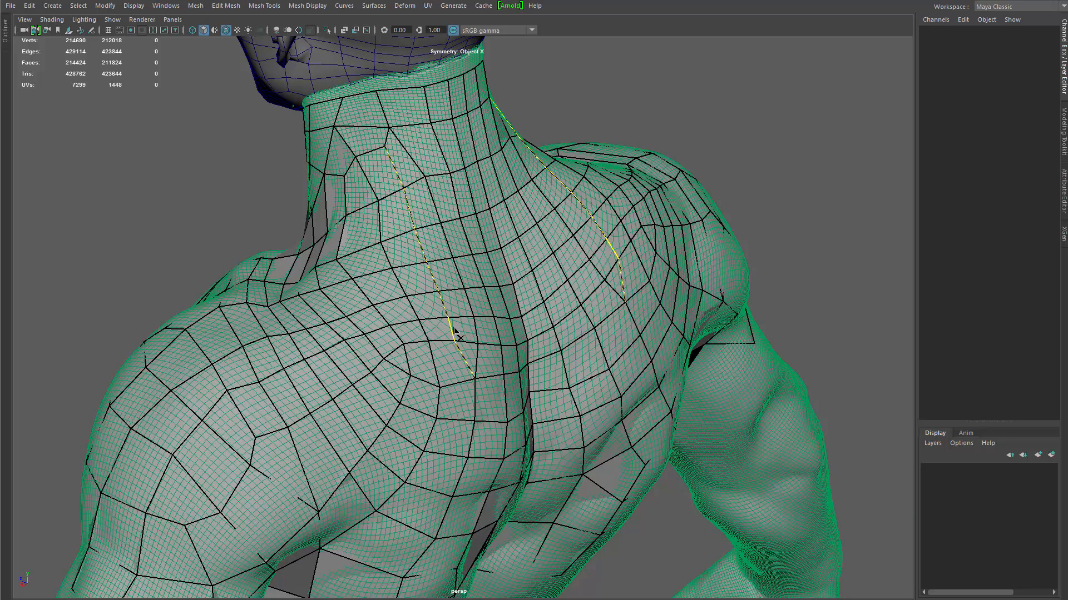
left_click(452, 329, "ctrl+shift")
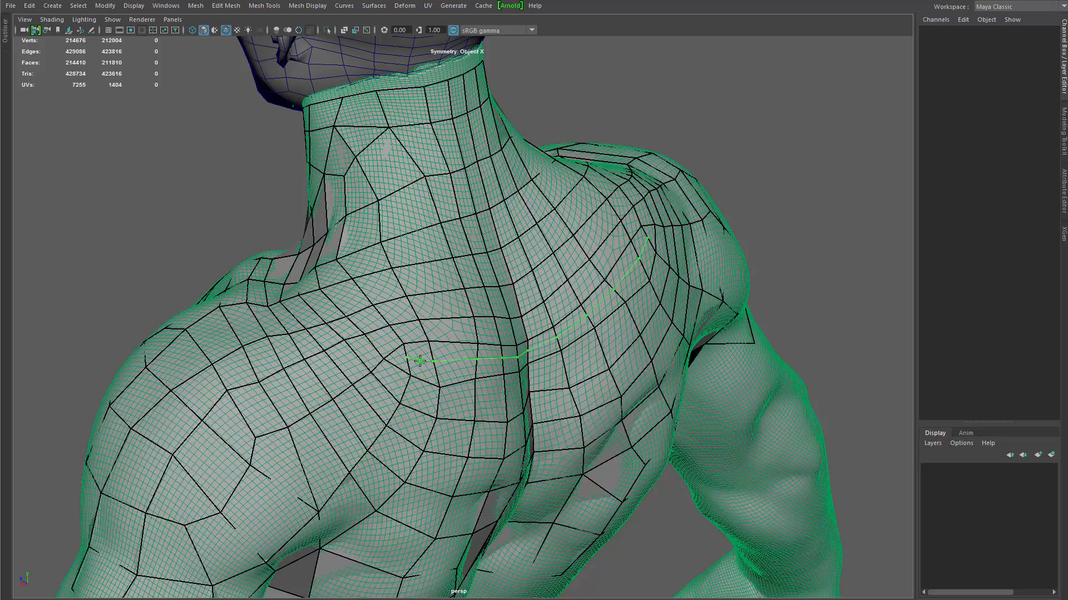
left_click(403, 360, "ctrl+shift")
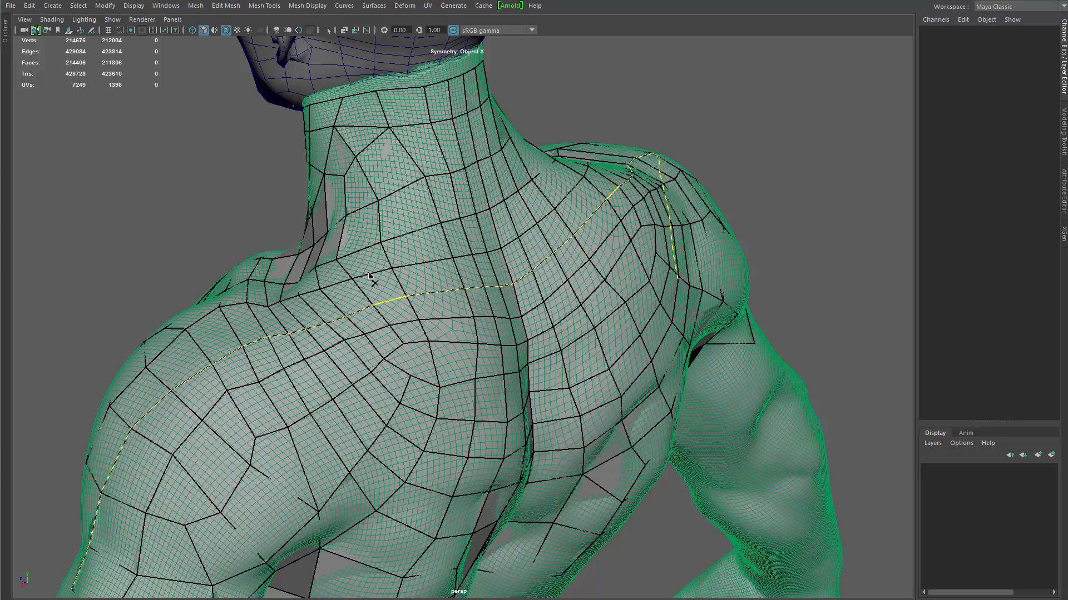
Step: Delete the surplus edges and faces on the side of the neck and fill the opening with a larger quad
left_click_drag(374, 282, 545, 295, "alt")
left_click(428, 234, "ctrl+shift")
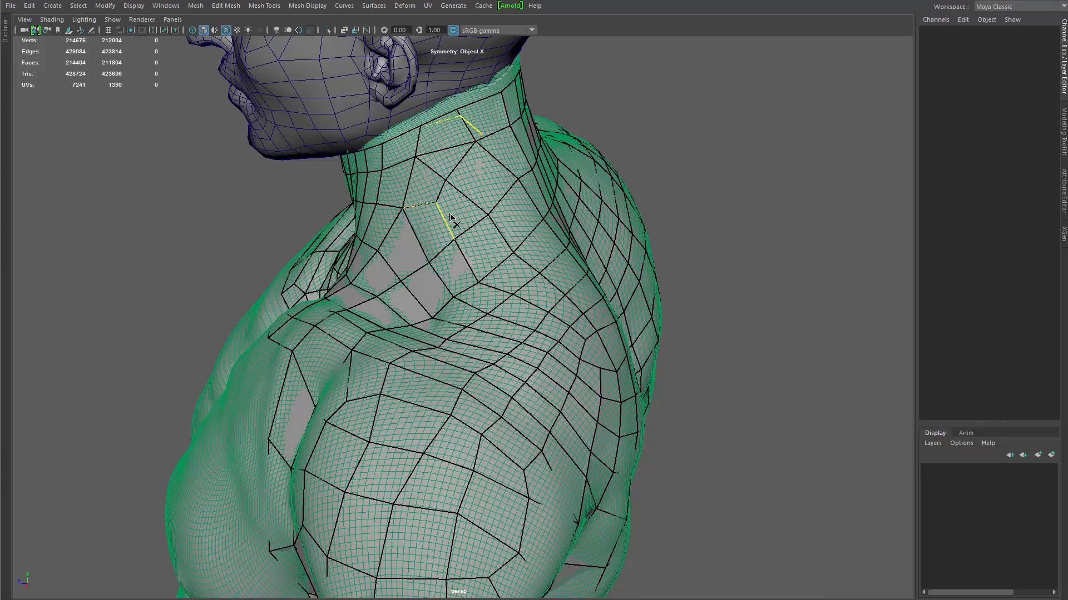
left_click(445, 169, "ctrl+shift")
left_click(433, 170, "ctrl+shift")
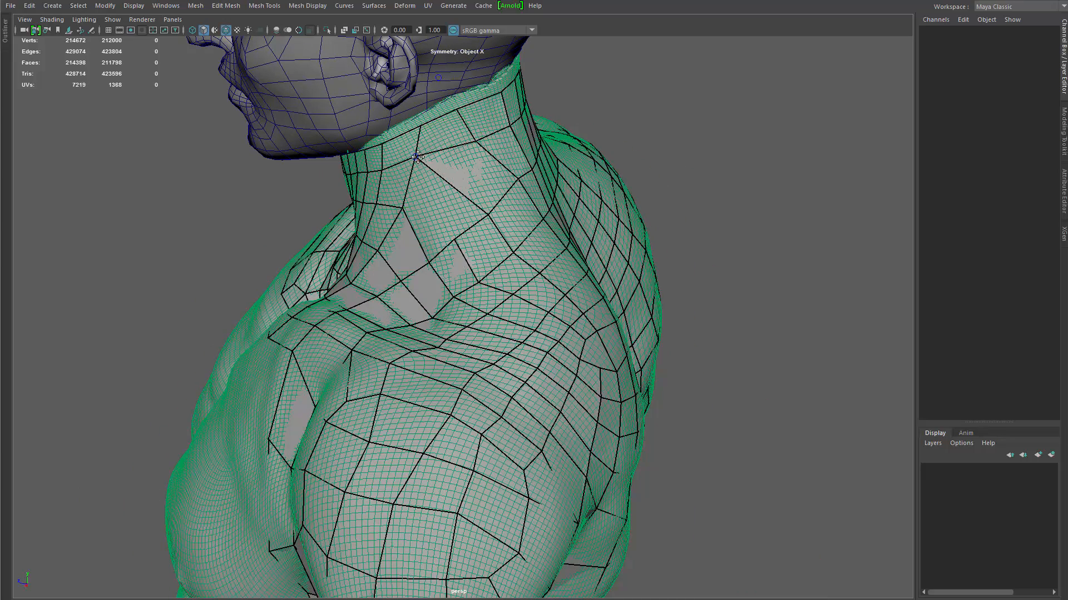
left_click(470, 178, "ctrl+shift")
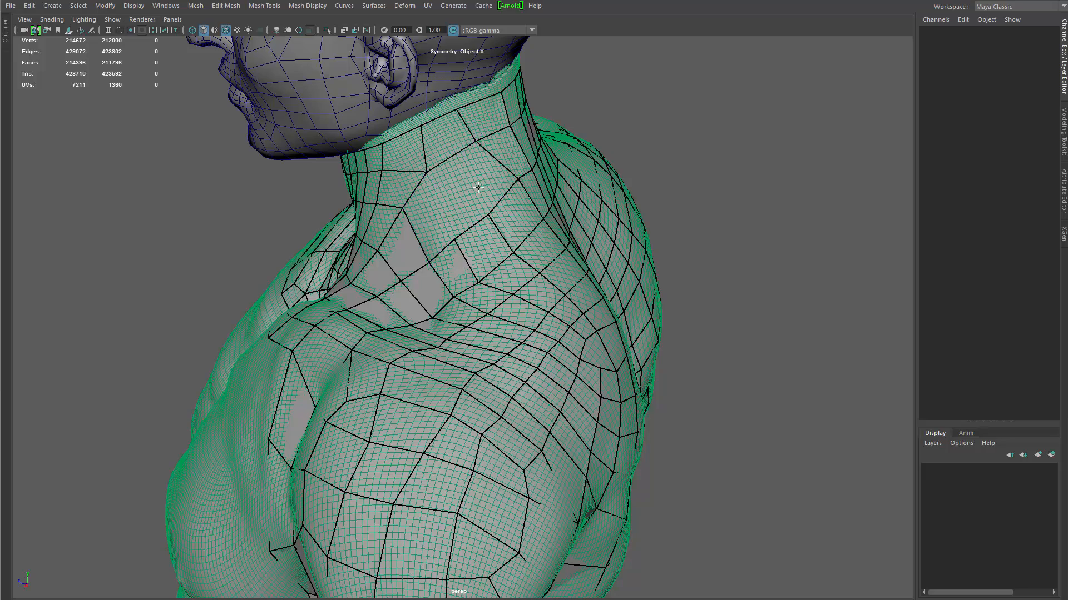
left_click(436, 210, "shift")
Step: Delete the extra edge loop where the neck meets the trapezius and refill the gap with a quad
left_click_drag(436, 210, 380, 300, "alt")
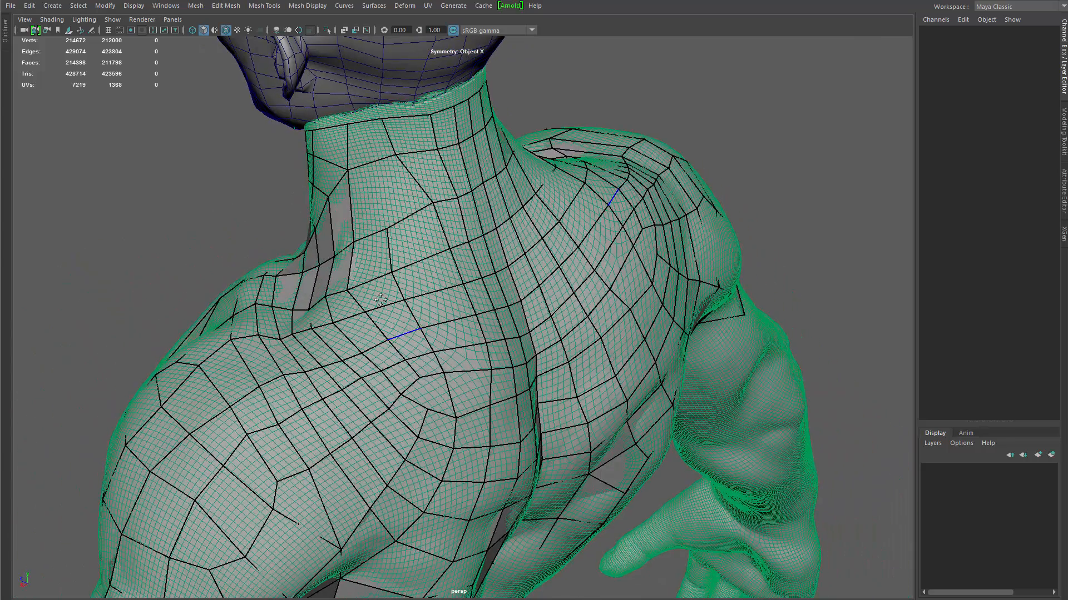
left_click(356, 271, "ctrl+shift")
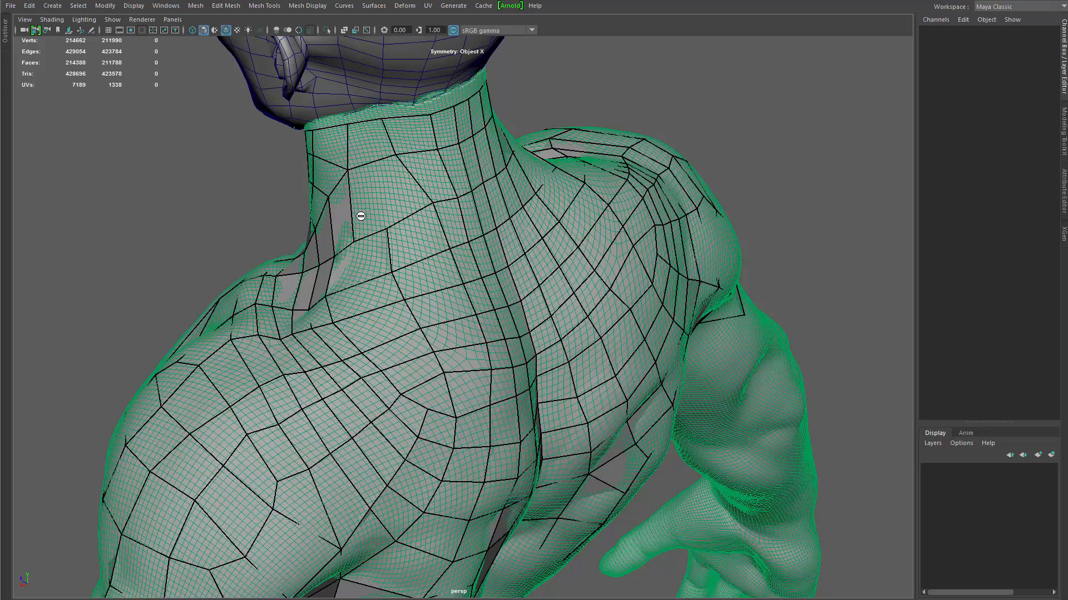
left_click(340, 217, "ctrl+shift")
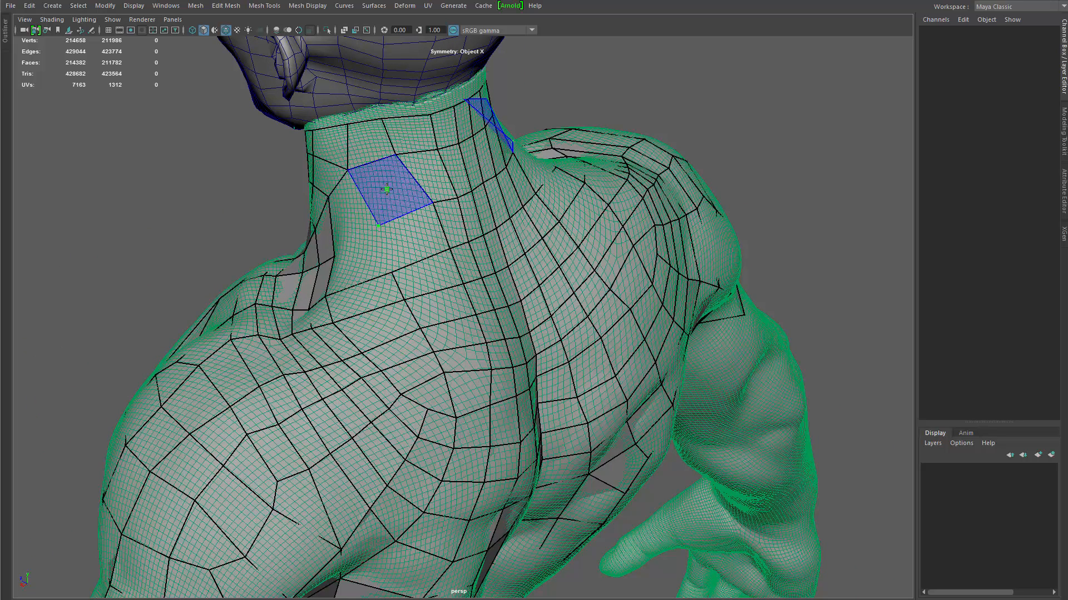
left_click(387, 189, "shift")
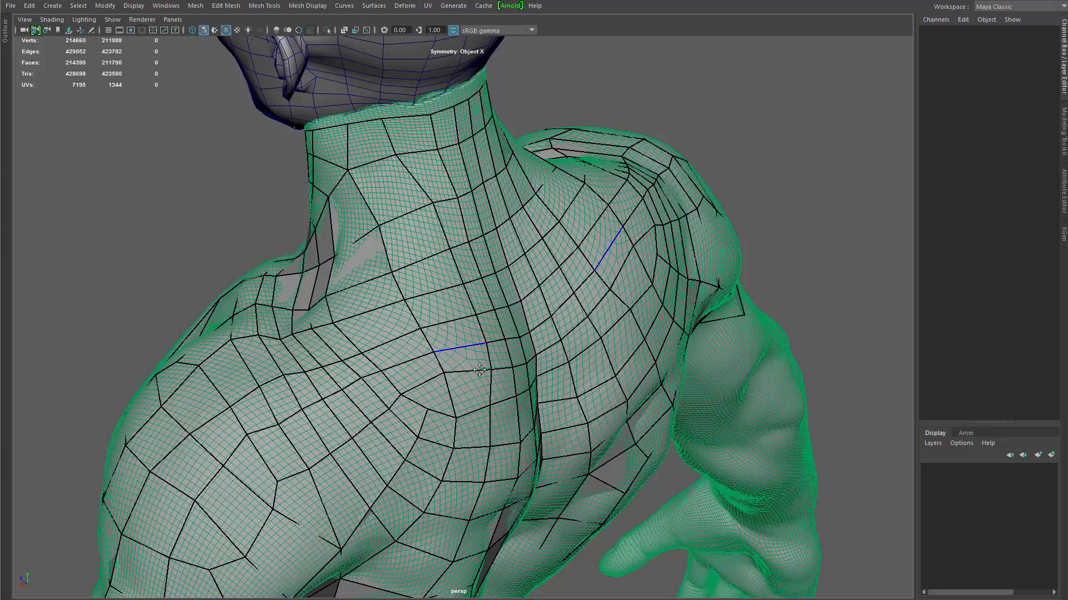
Step: Relax the upper shoulder blade quads and remove the small edges around its pole, leaving larger quads
left_click_drag(480, 370, 387, 353, "alt")
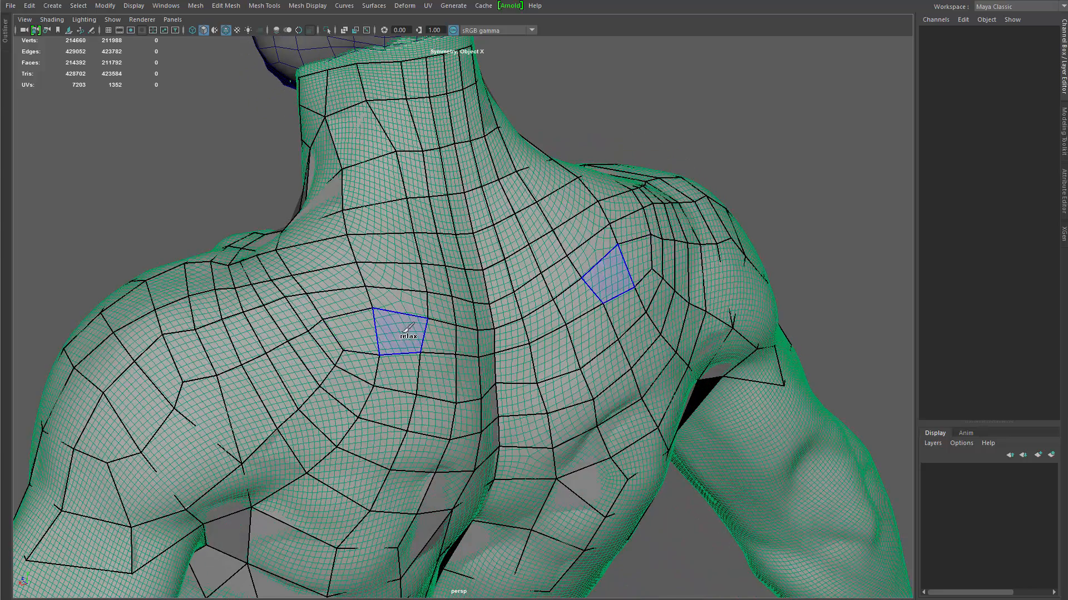
left_click(364, 334, "shift")
mouse_move(407, 360)
left_mouse_down("alt")
mouse_move(358, 334)
mouse_move(374, 335)
mouse_move(368, 362)
mouse_move(450, 366)
mouse_move(323, 329)
left_mouse_up("alt")
left_click(405, 319, "ctrl+shift")
left_click(358, 334, "ctrl+shift")
left_click(386, 354, "ctrl")
left_click(359, 365, "shift")
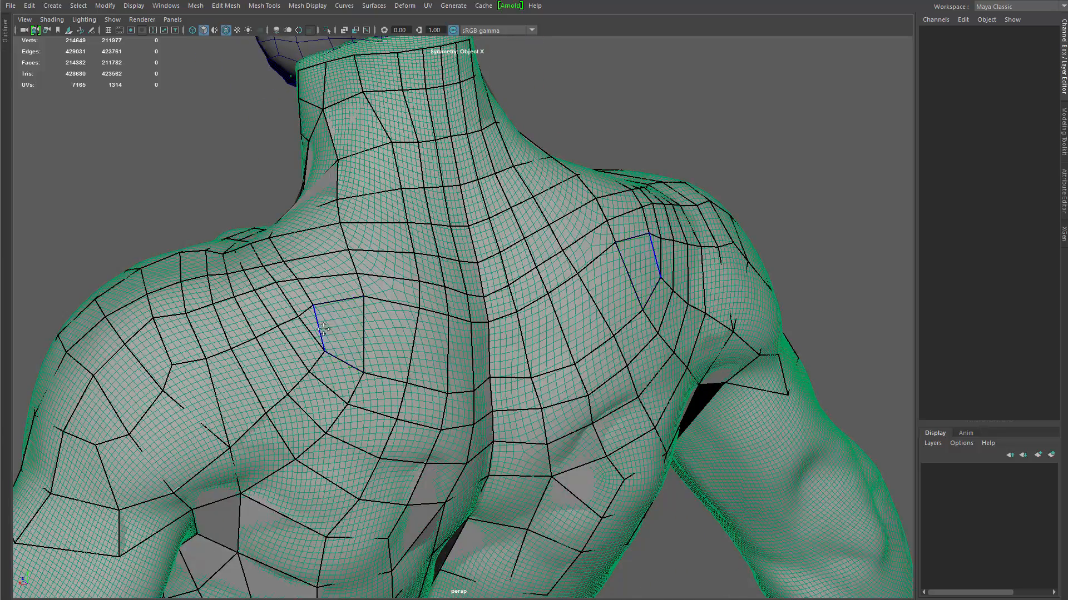
Step: Delete the faces around the shoulder blade pole and across to the spine, opening a strip for new quads
left_click_drag(324, 368, 335, 365, "alt")
left_click(328, 356, "ctrl+shift")
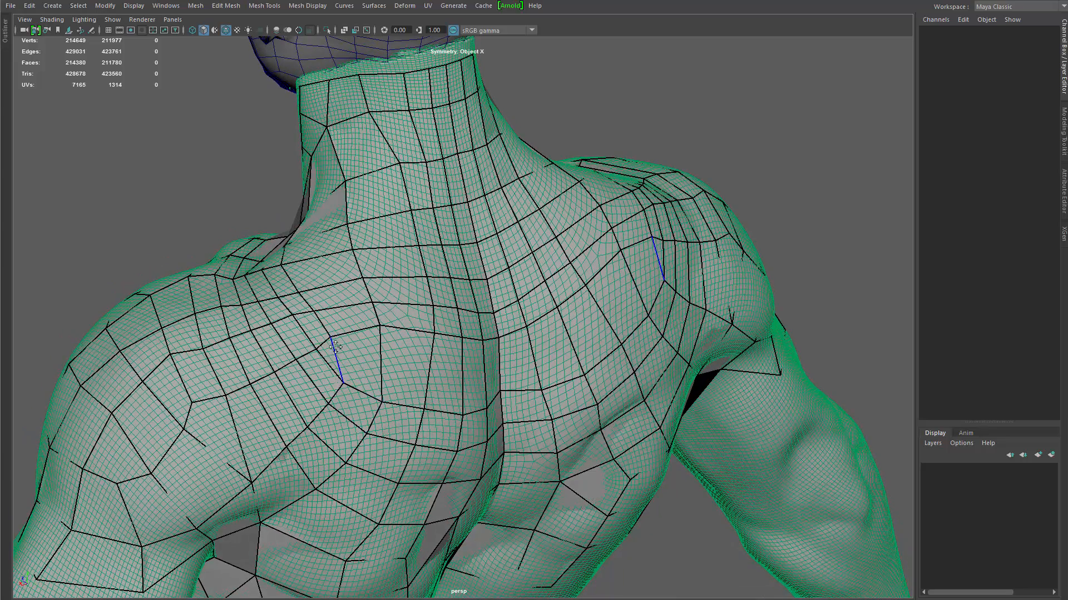
left_click(349, 371, "ctrl+shift")
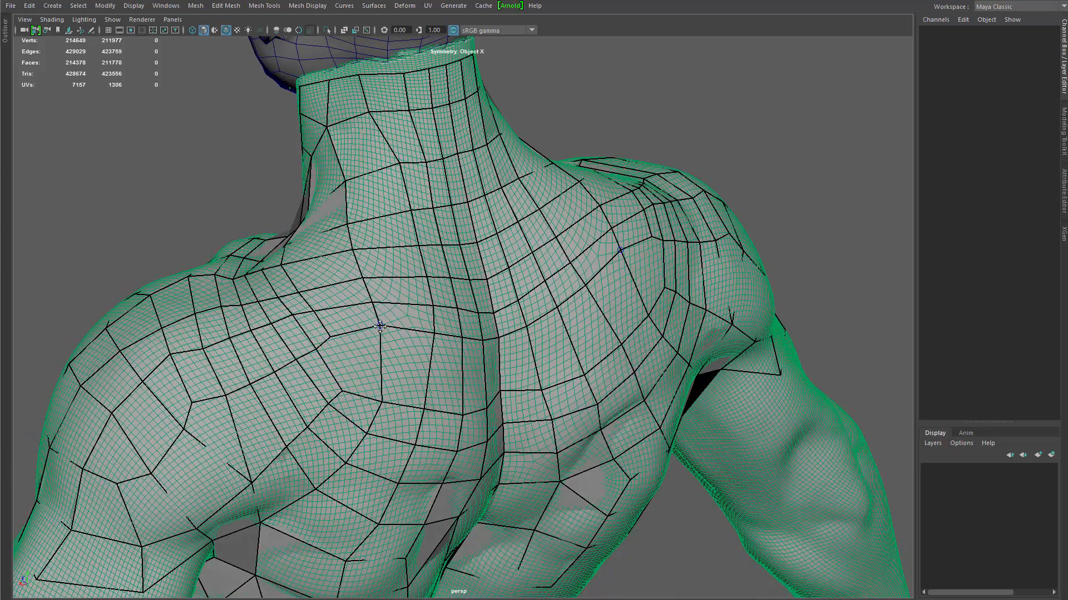
left_click_drag(380, 326, 378, 338)
mouse_move(366, 391)
left_mouse_down("alt")
mouse_move(401, 370)
mouse_move(374, 374)
left_mouse_up("alt")
left_click(362, 381, "ctrl+shift")
left_click(389, 386, "ctrl+shift")
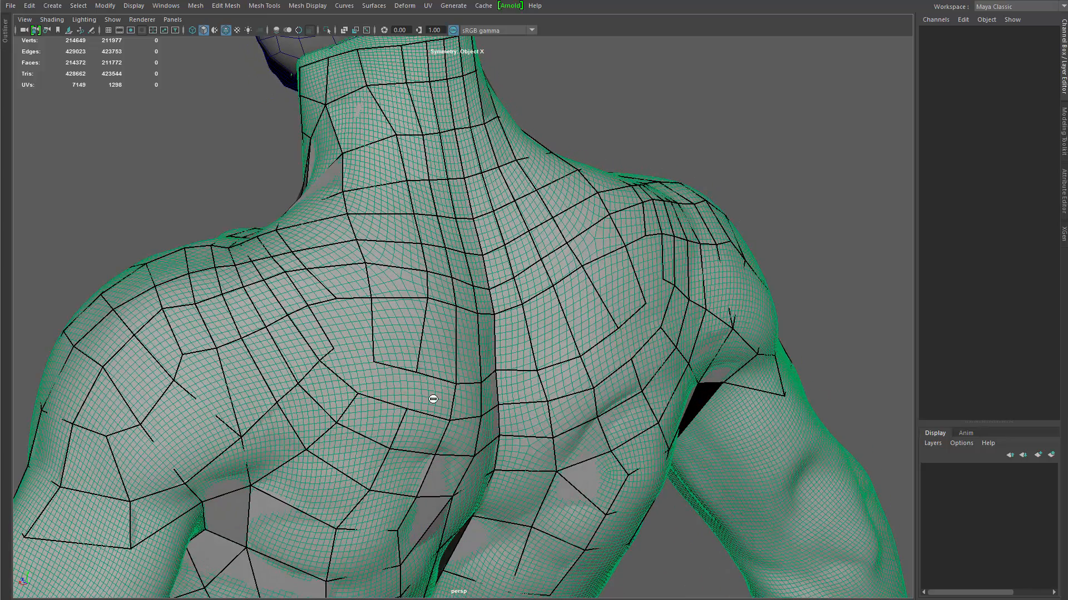
left_click(487, 396, "ctrl+shift")
left_click_drag(487, 396, 380, 336, "alt")
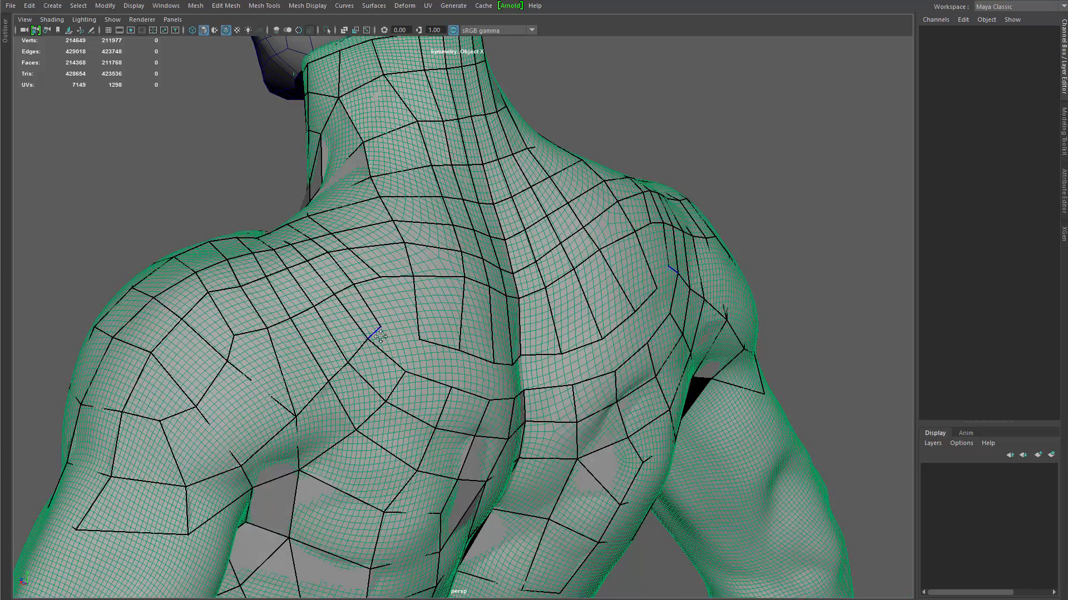
Step: Reposition the vertices from the base of the neck over the trapezius to the open shoulder blade edge
mouse_move(406, 375)
left_mouse_down()
mouse_move(380, 324)
mouse_move(341, 329)
mouse_move(362, 382)
mouse_move(373, 378)
mouse_move(361, 345)
left_mouse_up()
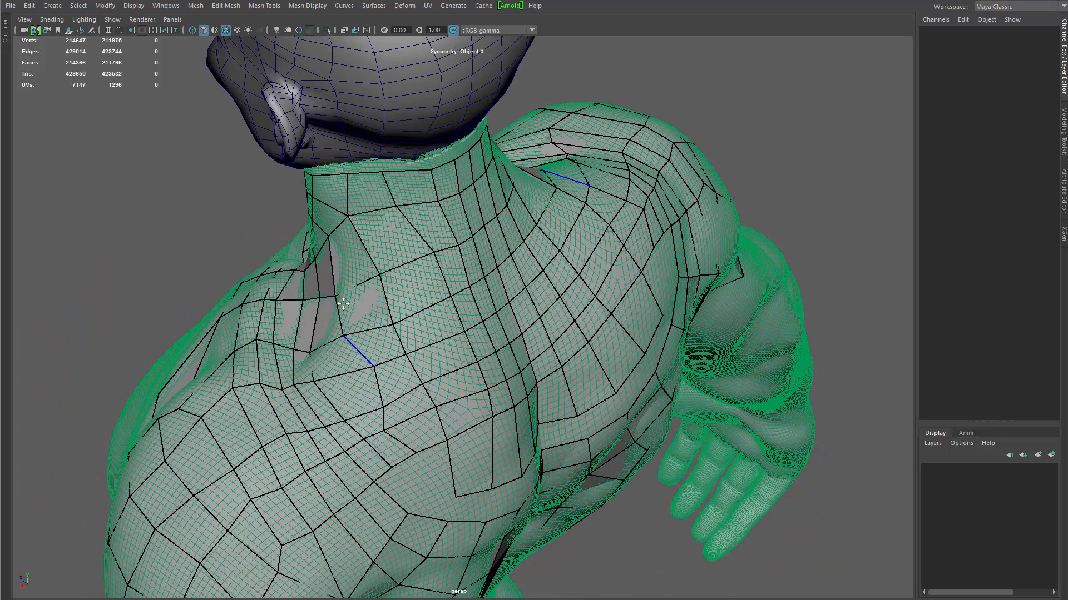
left_click_drag(336, 296, 340, 293)
left_click_drag(347, 337, 356, 330)
left_click_drag(371, 370, 367, 368)
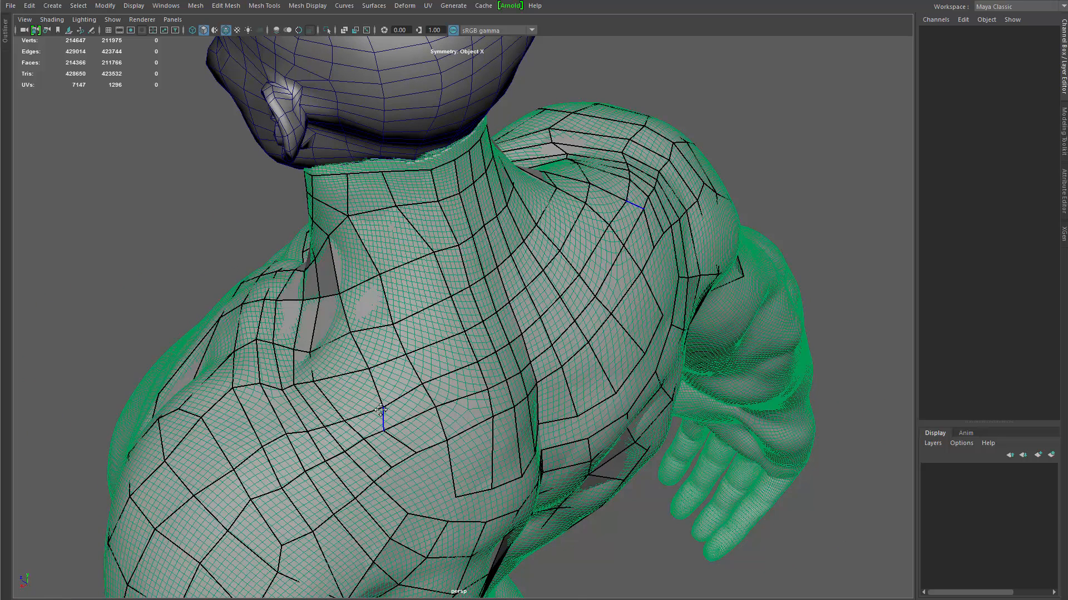
left_click_drag(384, 414, 397, 424)
Step: Fill the open strip across the mid-back with three quads from the spine toward the shoulder blade
mouse_move(398, 436)
left_mouse_down("alt")
mouse_move(415, 419)
mouse_move(332, 334)
mouse_move(364, 340)
mouse_move(385, 361)
left_mouse_up("alt")
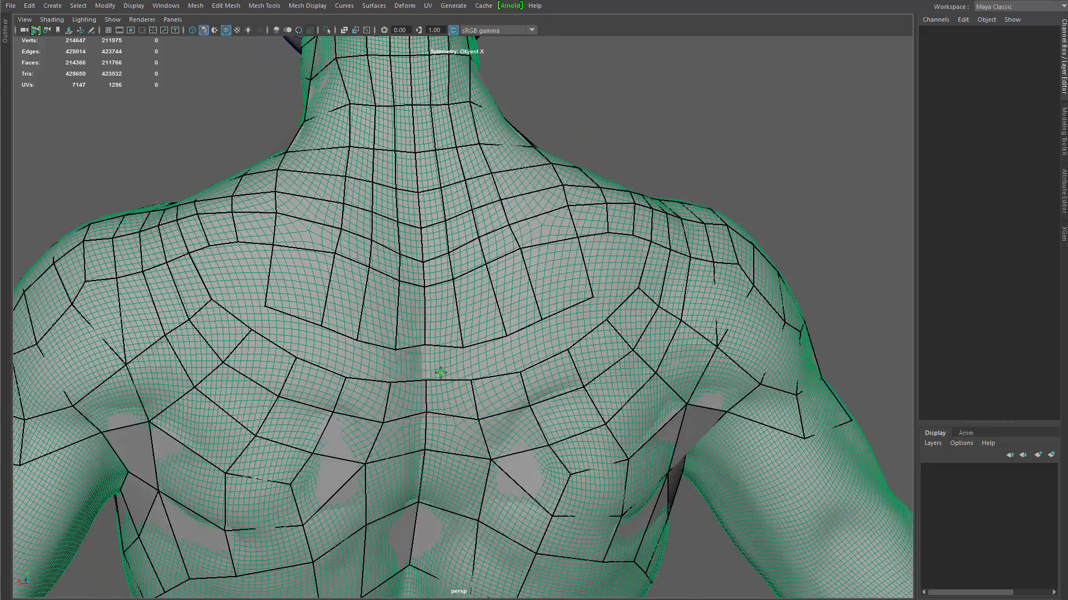
left_click(449, 366, "shift")
left_click(496, 359, "shift")
left_click(542, 349, "shift")
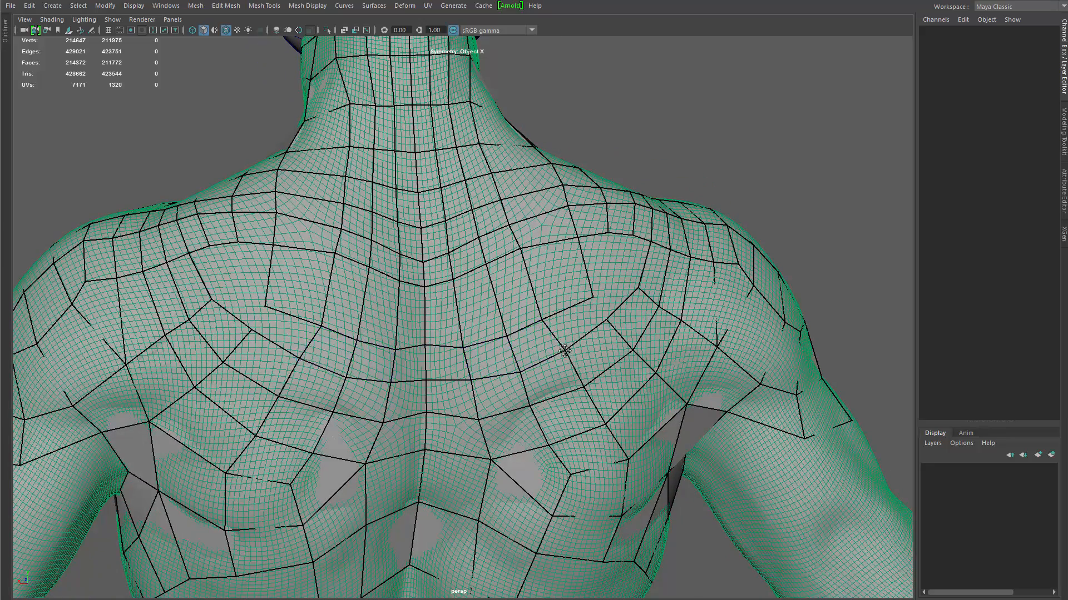
Step: Adjust the vertices on the side of the neck, trapezius and upper back to space the quads evenly
mouse_move(565, 349)
left_mouse_down("alt")
mouse_move(448, 348)
mouse_move(440, 335)
mouse_move(466, 310)
left_mouse_up("alt")
left_click_drag(467, 349, 462, 347)
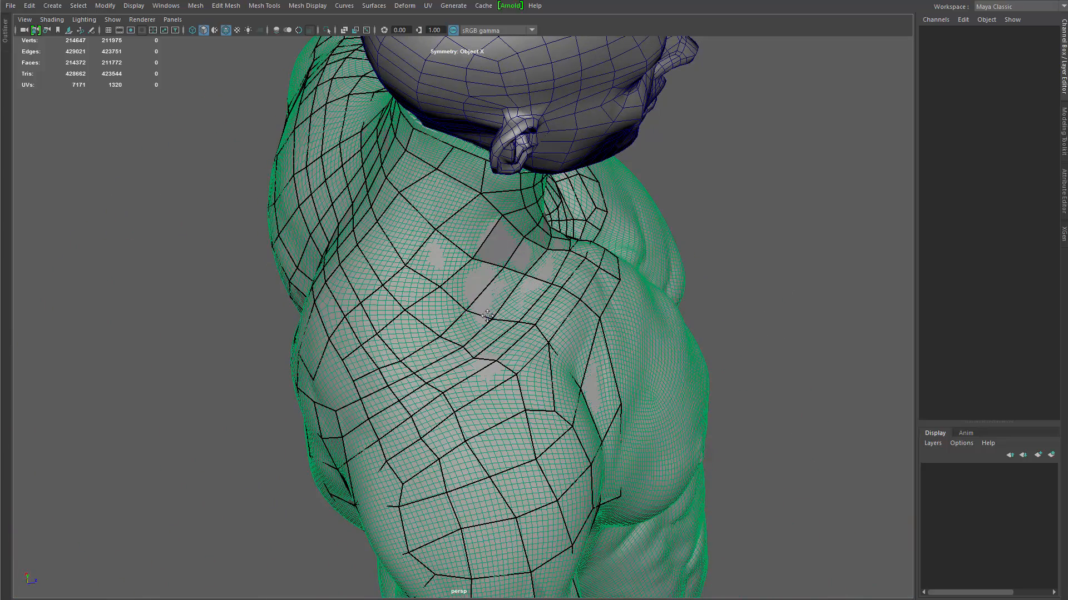
mouse_move(466, 306)
left_mouse_down()
mouse_move(467, 249)
mouse_move(505, 247)
mouse_move(452, 238)
mouse_move(441, 258)
left_mouse_up()
left_click_drag(437, 302, 425, 297)
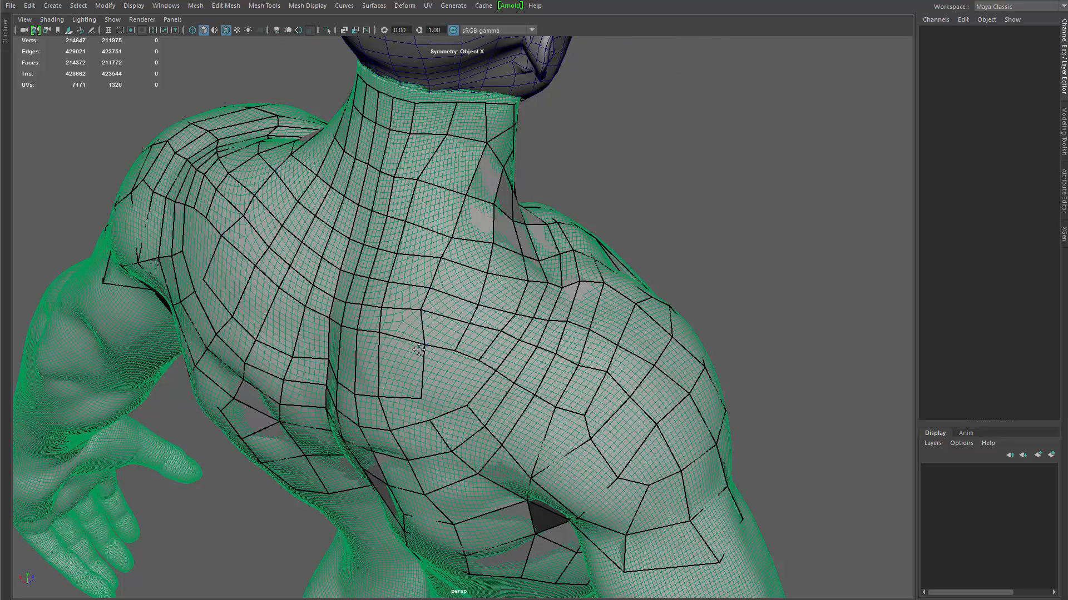
mouse_move(477, 219)
left_mouse_down()
mouse_move(448, 236)
mouse_move(419, 185)
left_mouse_up()
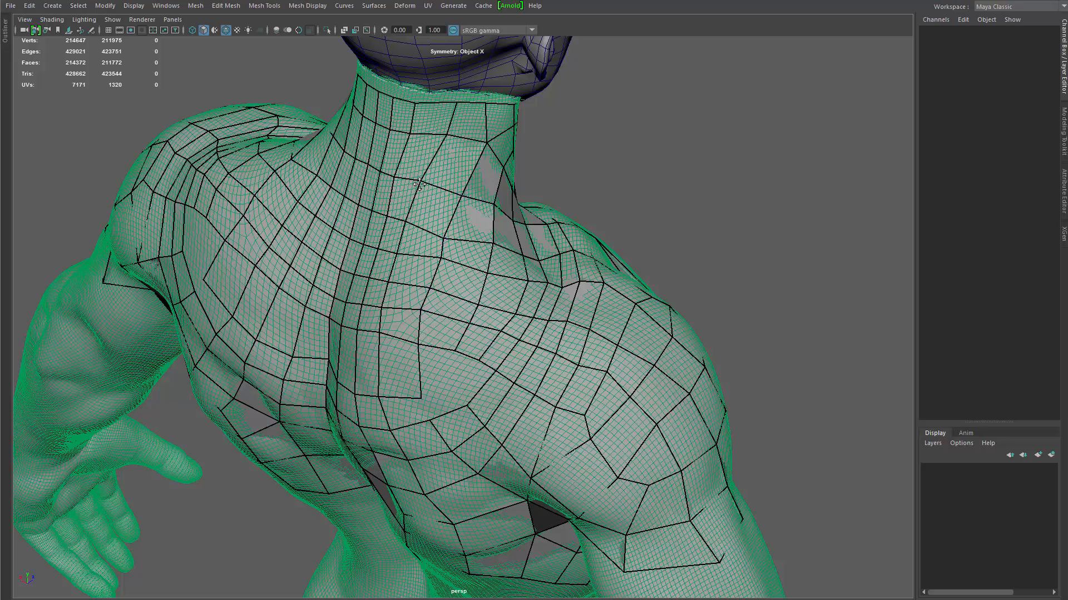
left_click_drag(442, 259, 443, 236)
mouse_move(430, 288)
left_mouse_down()
mouse_move(462, 336)
mouse_move(555, 265)
mouse_move(601, 264)
mouse_move(626, 298)
left_mouse_up()
left_click_drag(543, 359, 556, 382)
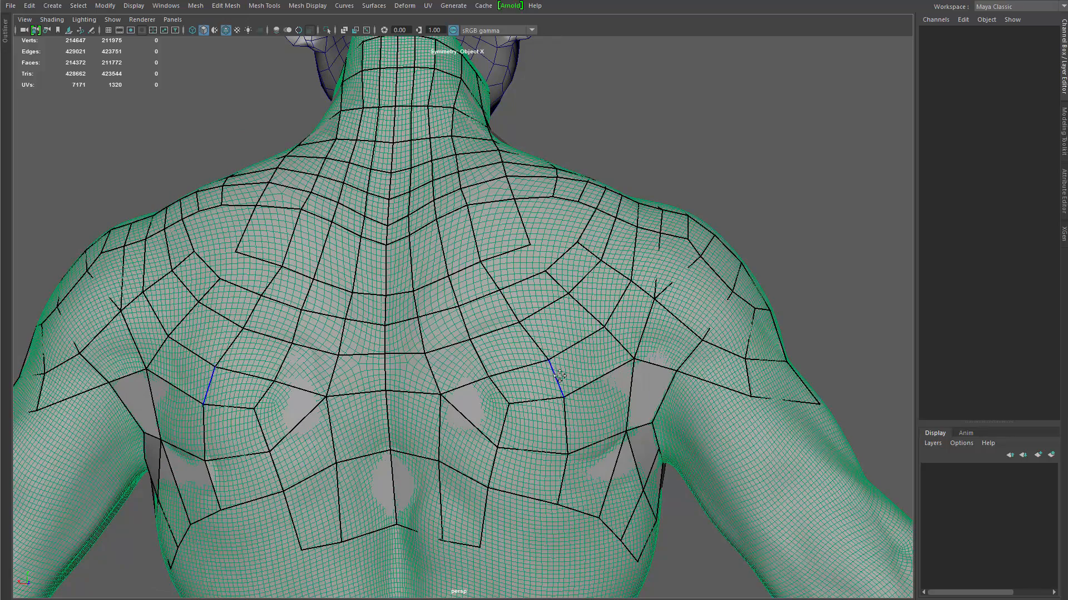
Step: Close the open gap above the shoulder blade with quads, inserting an edge loop across the upper back strip to match its neighbours
scroll(529, 267, "up", 3)
left_click(543, 331, "shift")
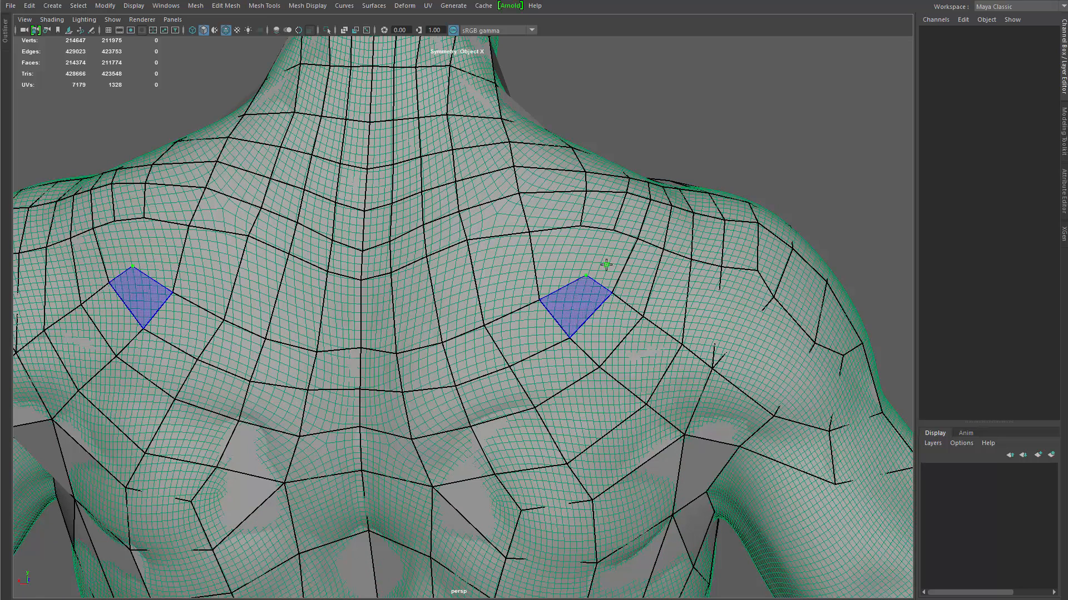
left_click(579, 292, "shift")
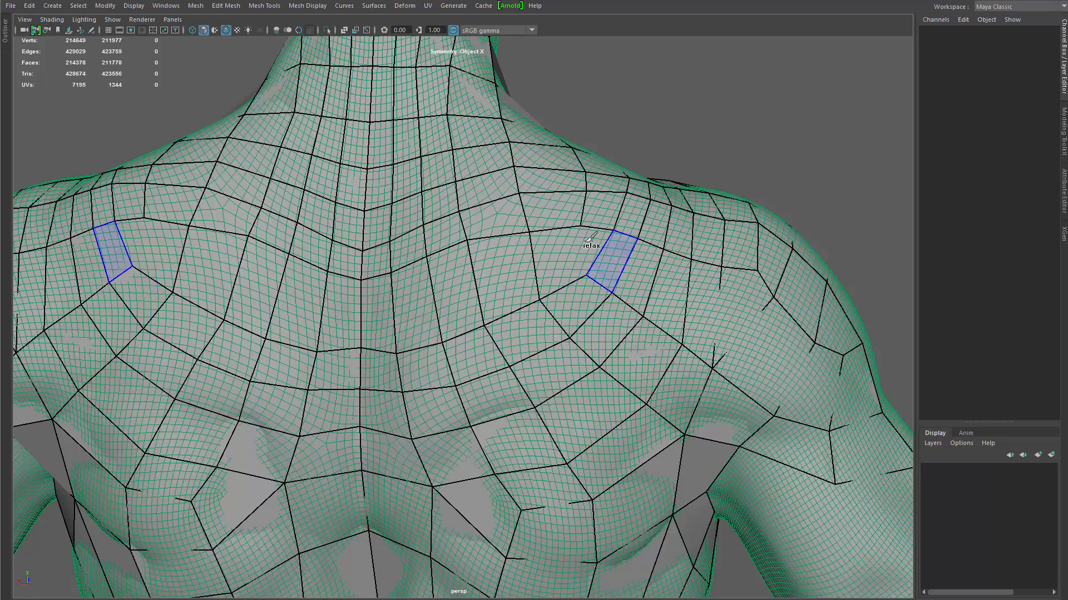
left_click(531, 267, "ctrl")
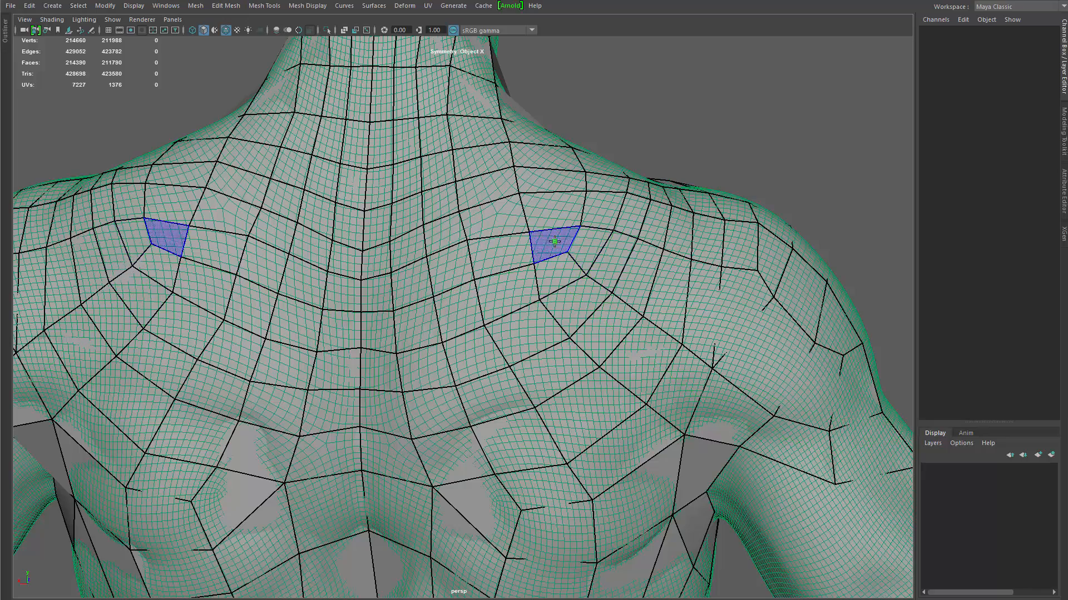
left_click(555, 241, "shift")
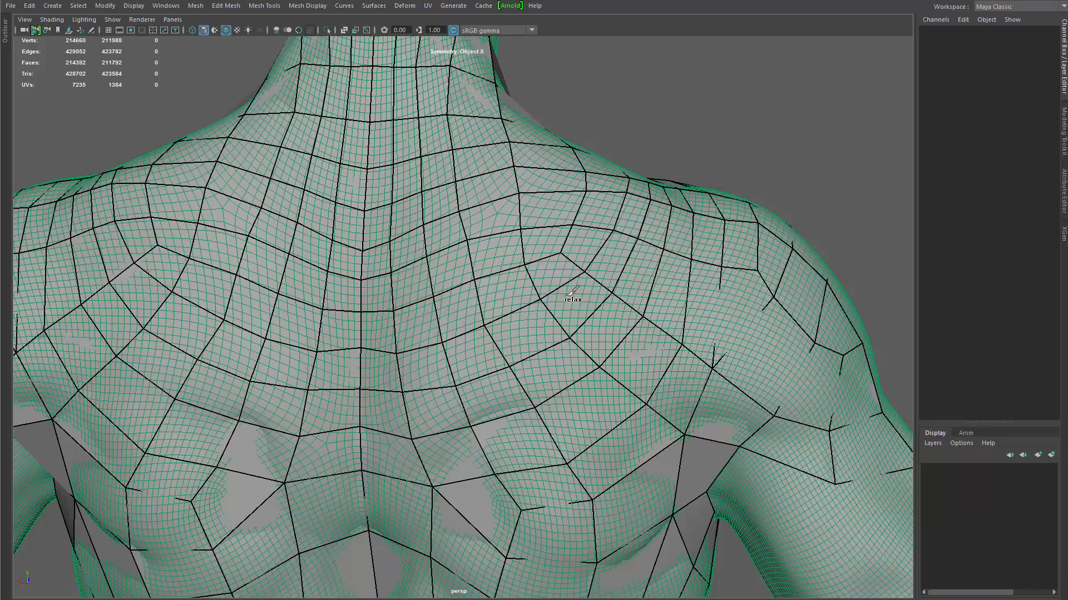
Step: Start the chest topology with two quads beside the centre line, hanging from the collarbone loop onto the upper sternum
scroll(415, 354, "down", 5)
left_click_drag(415, 354, 407, 354, "alt")
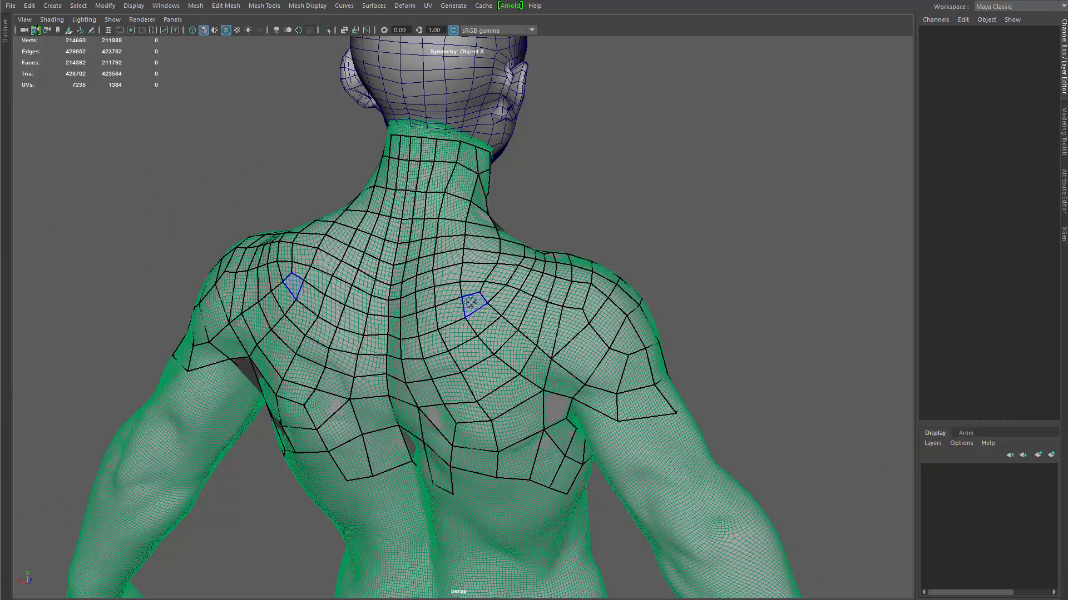
left_click_drag(471, 302, 464, 198, "alt")
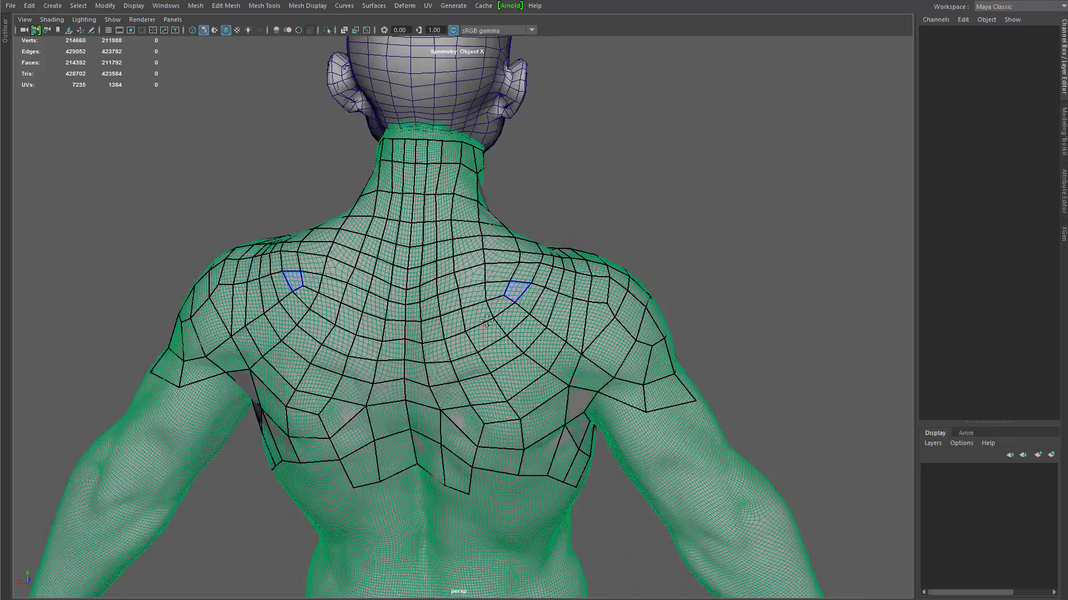
left_click_drag(487, 321, 662, 383, "alt")
scroll(561, 335, "down", 3)
middle_click_drag(662, 389, 565, 362, "alt")
scroll(565, 362, "up", 3)
scroll(441, 399, "up", 2)
left_click_drag(565, 362, 395, 335, "alt")
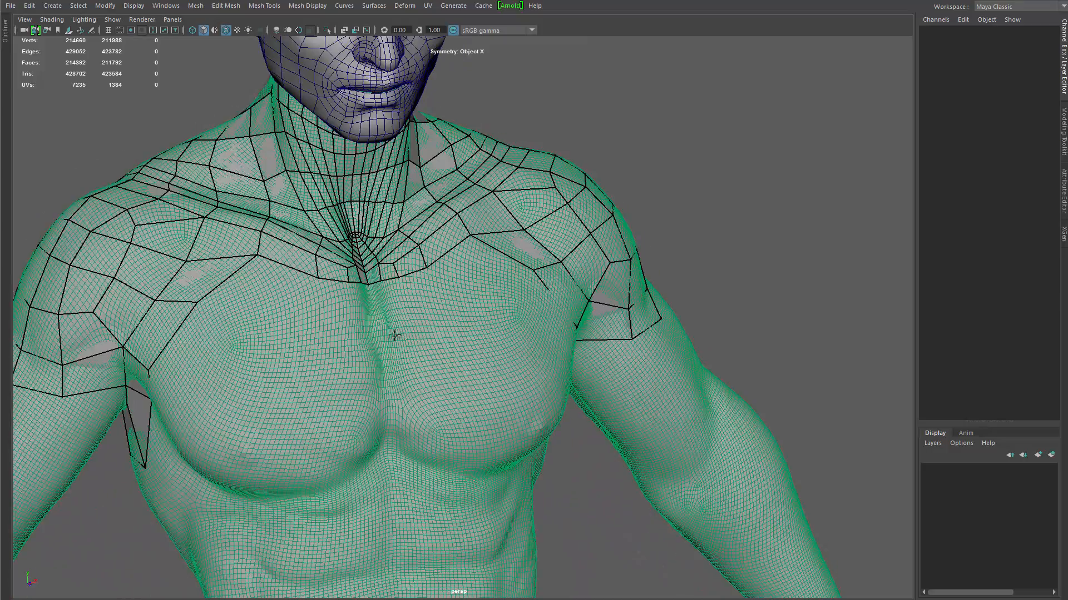
left_click(399, 305, "shift")
left_click(389, 311, "shift")
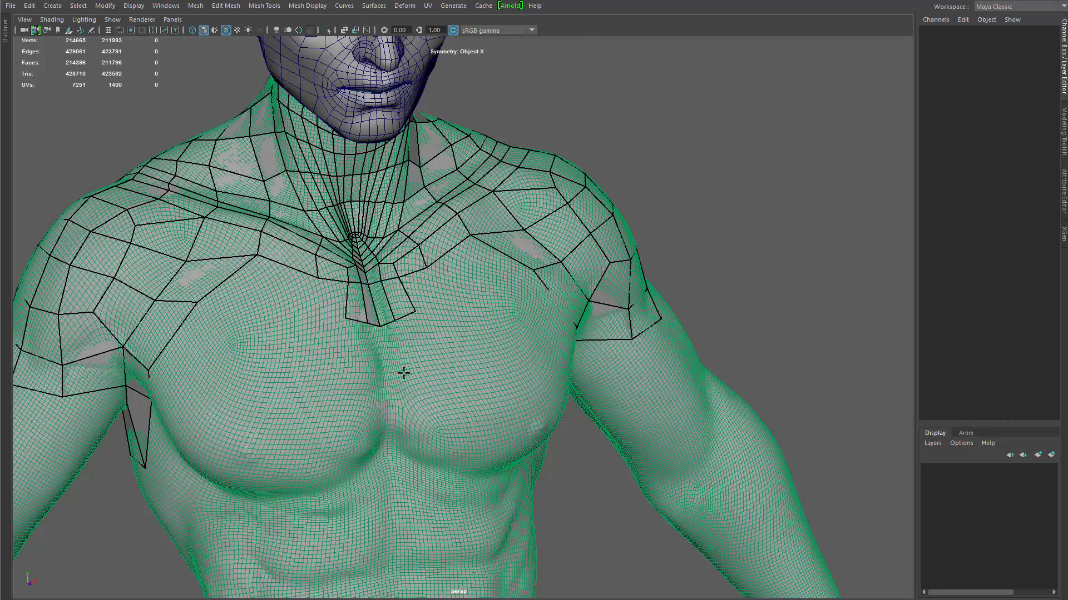
Step: Extend the centre strip down the sternum to the lower cleft between the pectorals with two more quads
scroll(403, 386, "up", 2)
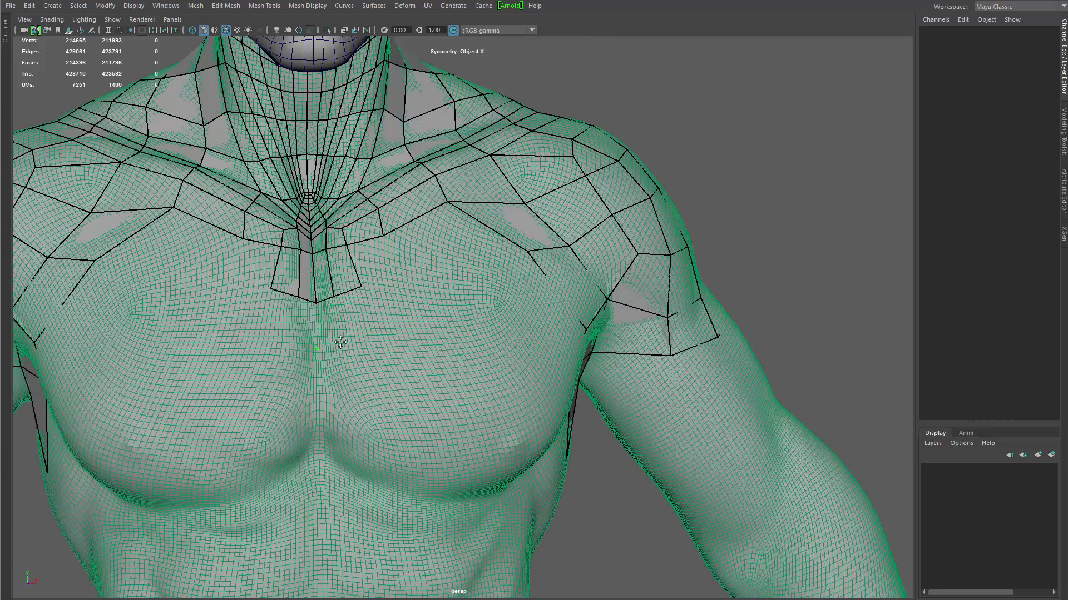
left_click(341, 345)
left_click(329, 329, "shift")
left_click(320, 417)
left_click(344, 409)
left_click(332, 385, "shift")
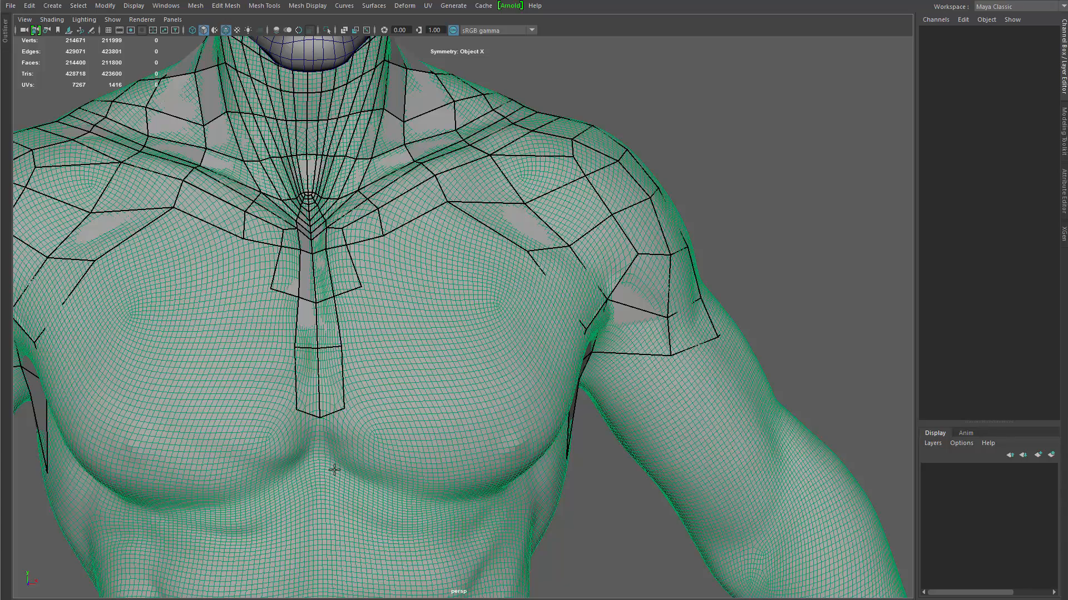
Step: Extend the sternum strip downward with a symmetric pair of quads and even out its vertices
left_click_drag(333, 471, 357, 377, "alt")
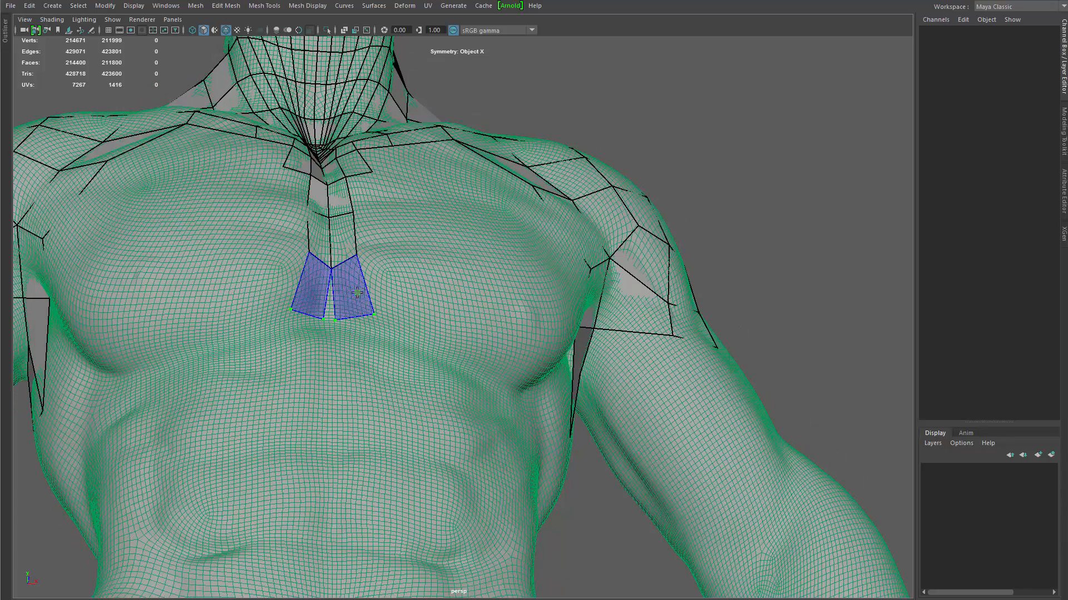
left_click(372, 310, "shift")
left_click_drag(335, 318, 346, 320)
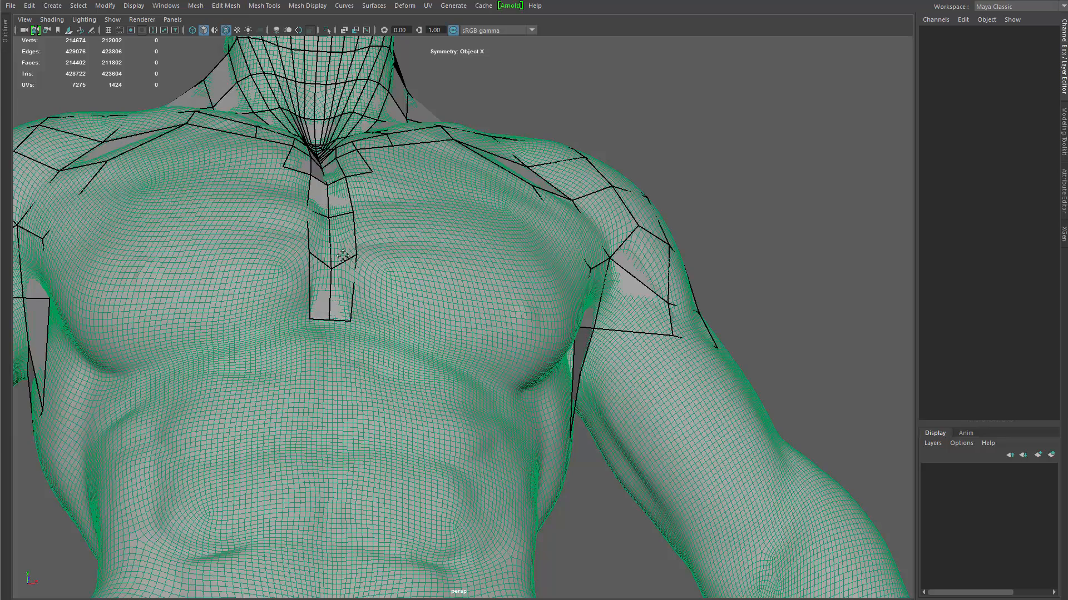
mouse_move(364, 269)
left_mouse_down("alt")
mouse_move(391, 425)
mouse_move(376, 446)
left_mouse_up("alt")
left_click_drag(379, 375, 367, 375)
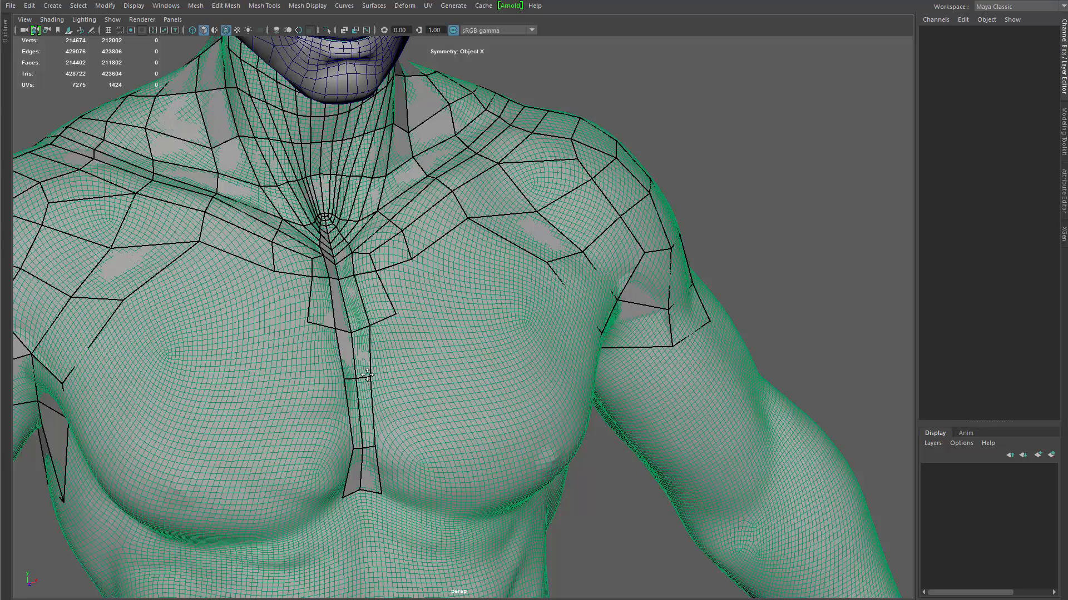
Step: Add a column of quads along both sides of the sternum strip
mouse_move(364, 325)
left_mouse_down()
mouse_move(376, 333)
mouse_move(375, 318)
left_mouse_up()
left_click(379, 367)
left_click(364, 349, "shift")
left_click(391, 443, "shift")
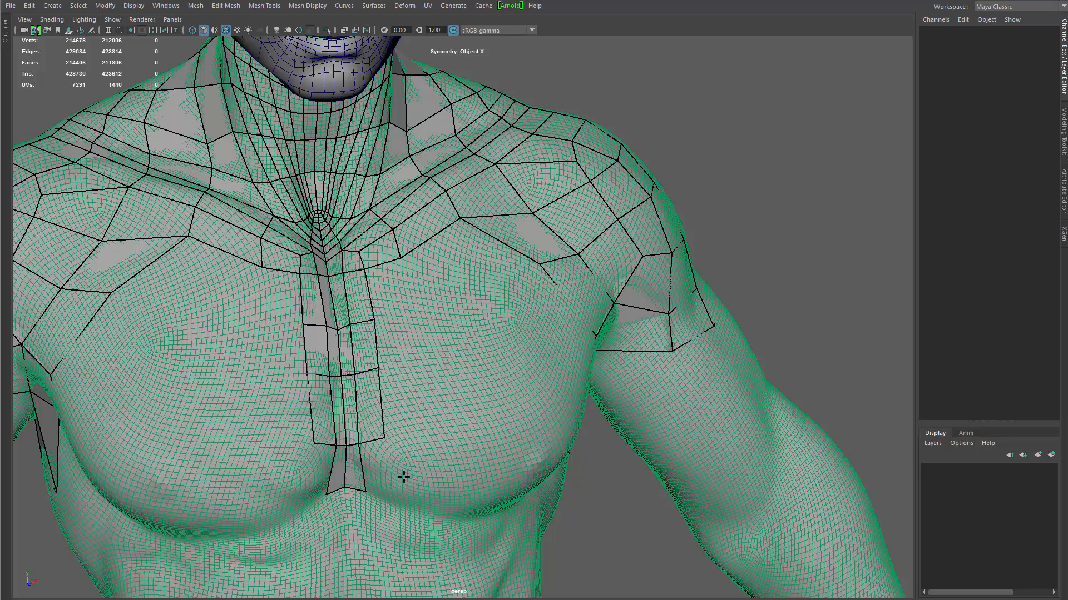
Step: Close off the bottom of the sternum strip with quads flaring out to the inner pectorals and smooth their vertices
left_click_drag(391, 444, 394, 352, "alt")
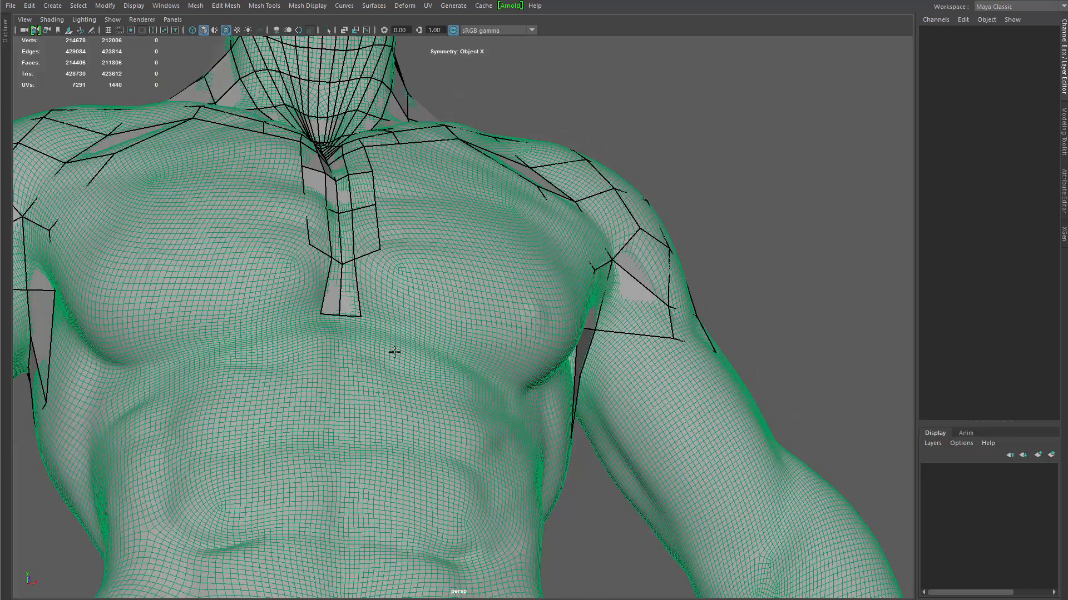
left_click(395, 286, "shift")
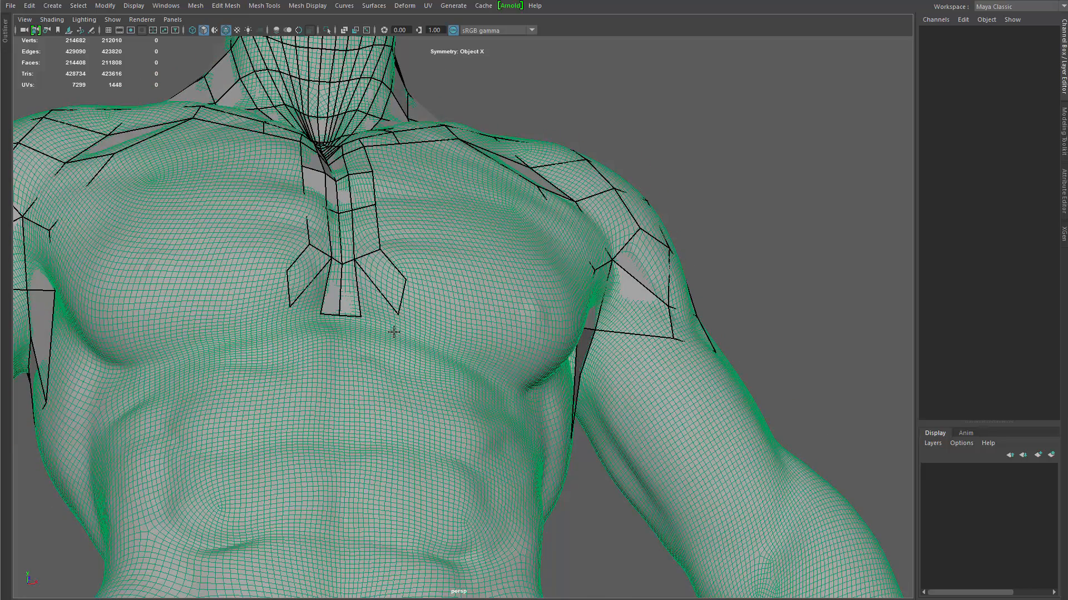
left_click(365, 303, "shift")
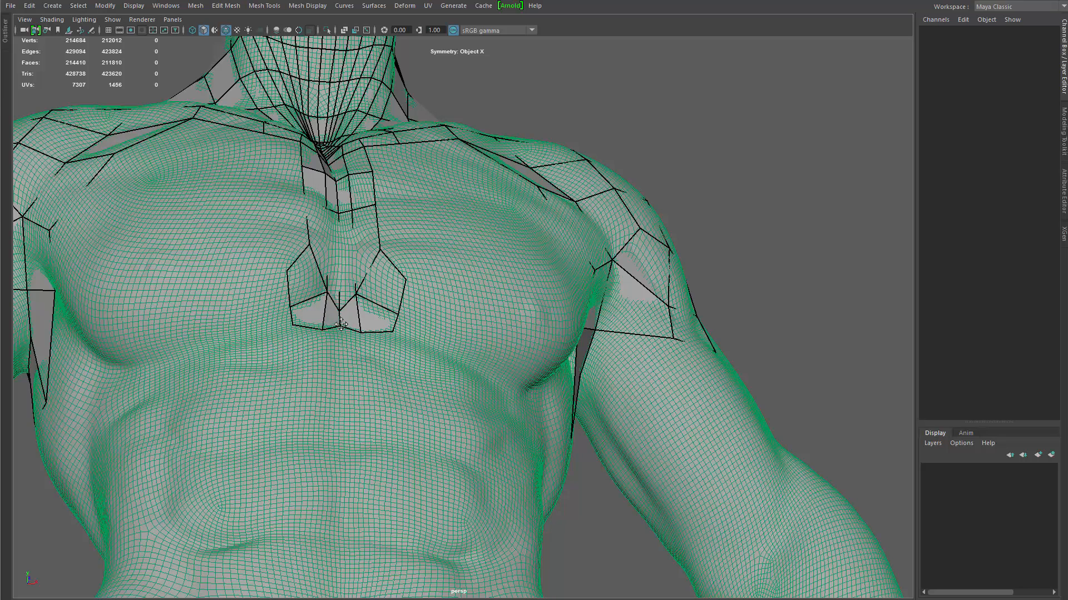
left_click_drag(391, 318, 364, 340, "alt")
left_click_drag(343, 414, 353, 420)
left_click_drag(305, 391, 360, 390)
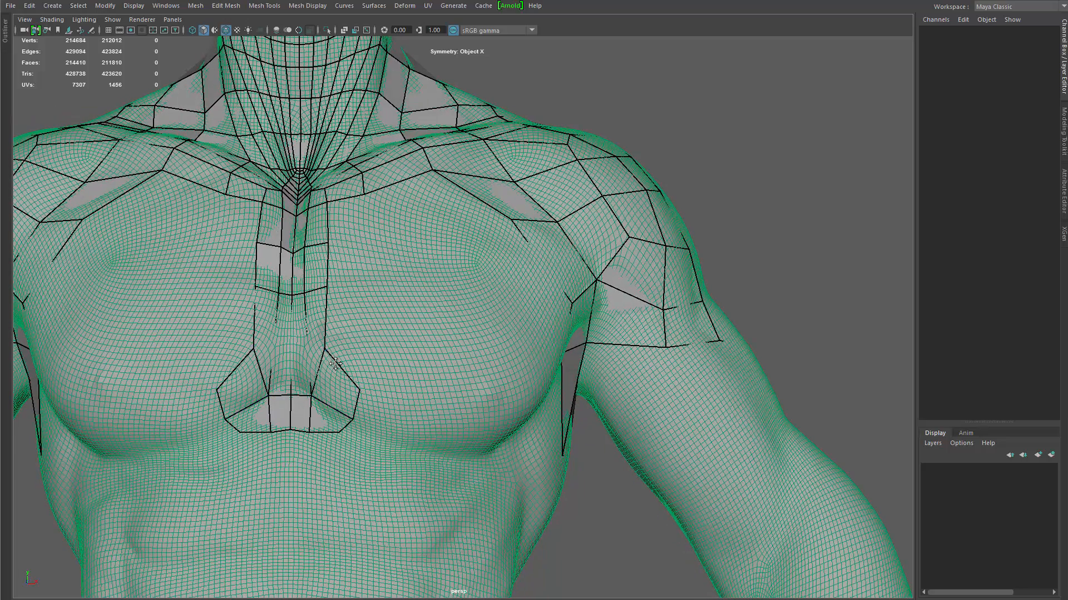
Step: Rework the edge flow at the lower sternum and reposition the vertices of the central strip
left_click_drag(326, 346, 319, 409)
left_click(319, 293, "ctrl+shift")
left_click(336, 345, "ctrl")
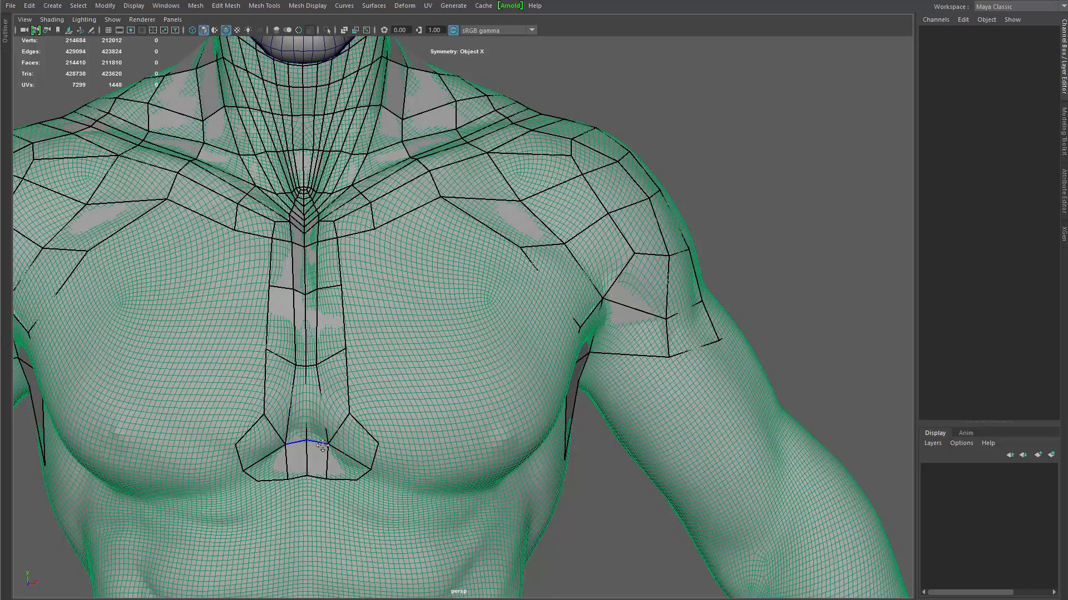
left_click_drag(323, 445, 314, 442)
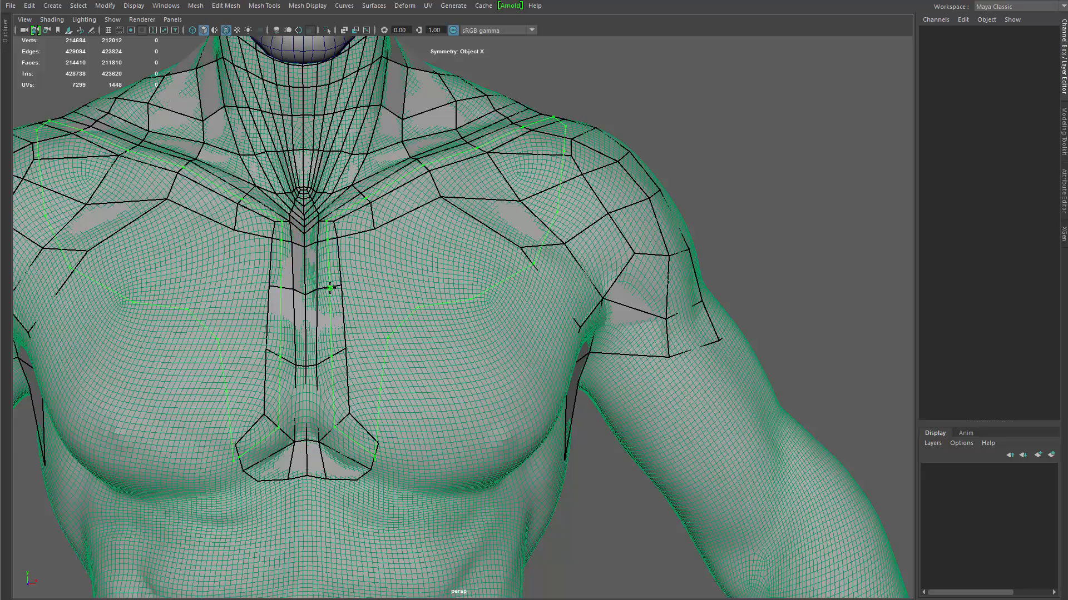
mouse_move(389, 359)
left_mouse_down("alt")
mouse_move(335, 325)
mouse_move(360, 293)
left_mouse_up("alt")
left_click_drag(317, 306, 321, 306)
Step: Extend a strip of quads from the lower sternum along the underside of the pectoral and up to the armpit
left_click_drag(397, 425, 389, 367, "alt")
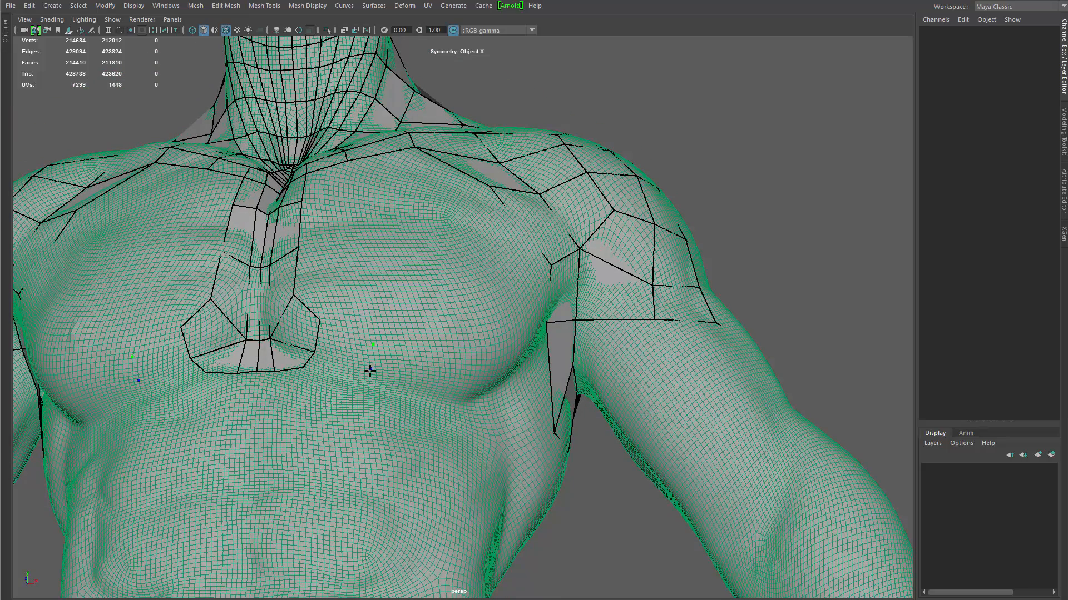
left_click(370, 370, "shift")
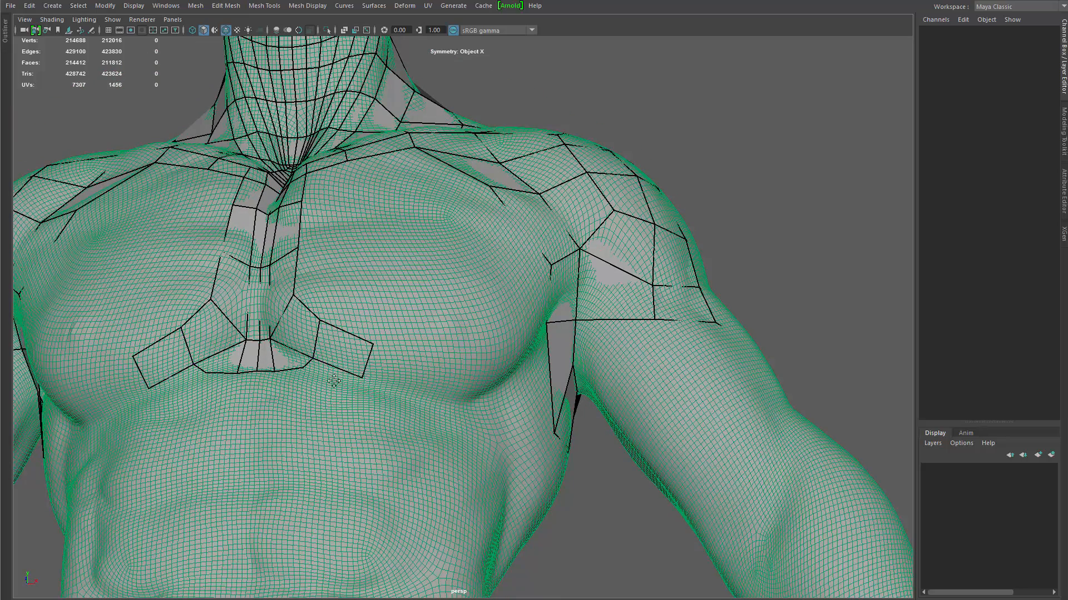
left_click_drag(292, 367, 372, 381)
left_click(368, 400, "shift")
left_click(374, 399)
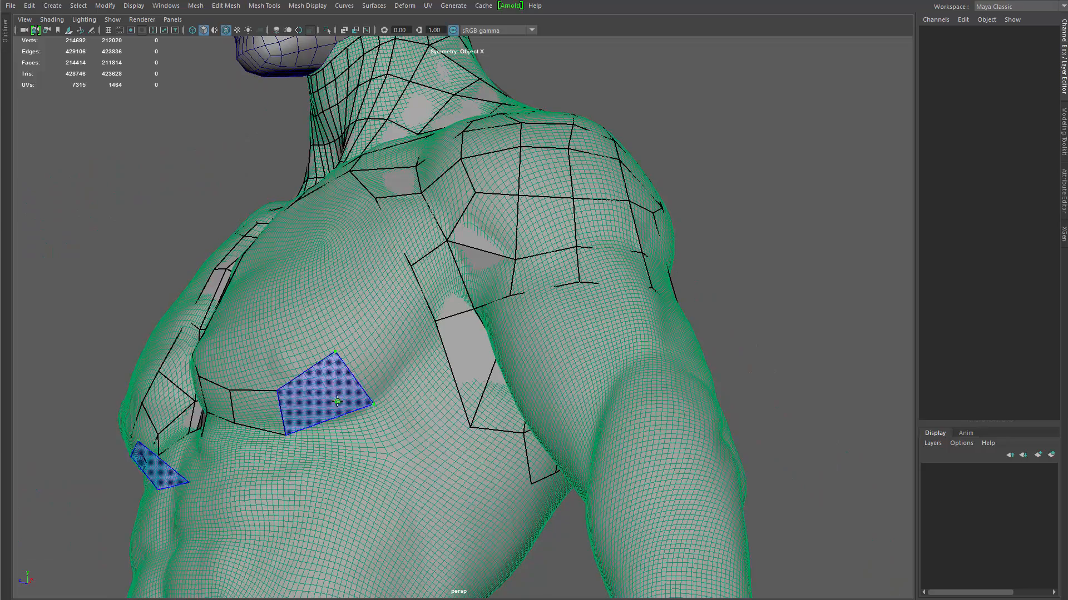
left_click(337, 401, "shift")
left_click(391, 339, "shift")
mouse_move(386, 342)
left_mouse_down("alt")
mouse_move(455, 356)
mouse_move(448, 390)
mouse_move(402, 356)
left_mouse_up("alt")
Step: Adjust the vertices of the underside pectoral strip and its join near the armpit
left_click_drag(465, 296, 472, 294)
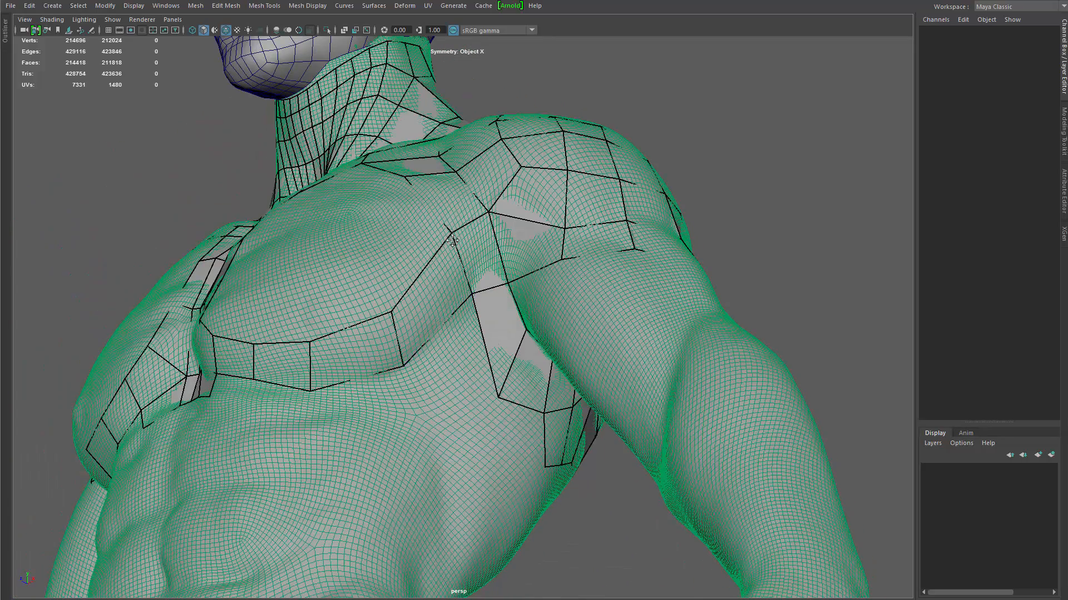
left_click_drag(452, 241, 453, 244)
left_click_drag(398, 343, 406, 341)
left_click_drag(310, 375, 393, 355)
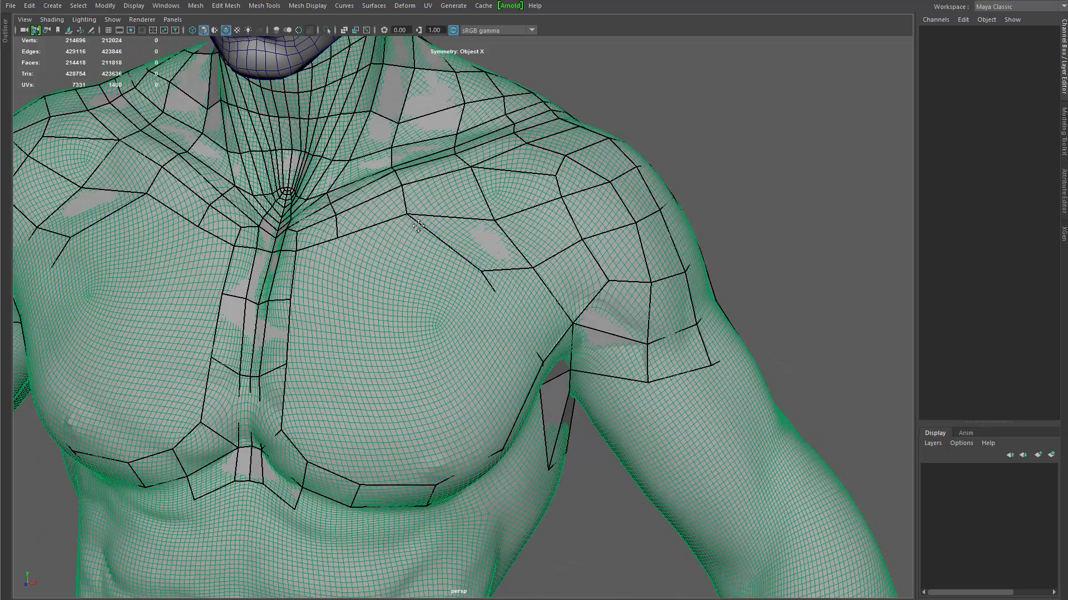
Step: Fill the upper chest between the sternum strip and the shoulder with a row of quads and adjust its vertices
left_click_drag(406, 213, 433, 227)
left_click_drag(482, 272, 490, 288)
left_click_drag(408, 306, 443, 314, "alt")
left_click(403, 303)
left_click(373, 286, "shift")
left_click(436, 272, "shift")
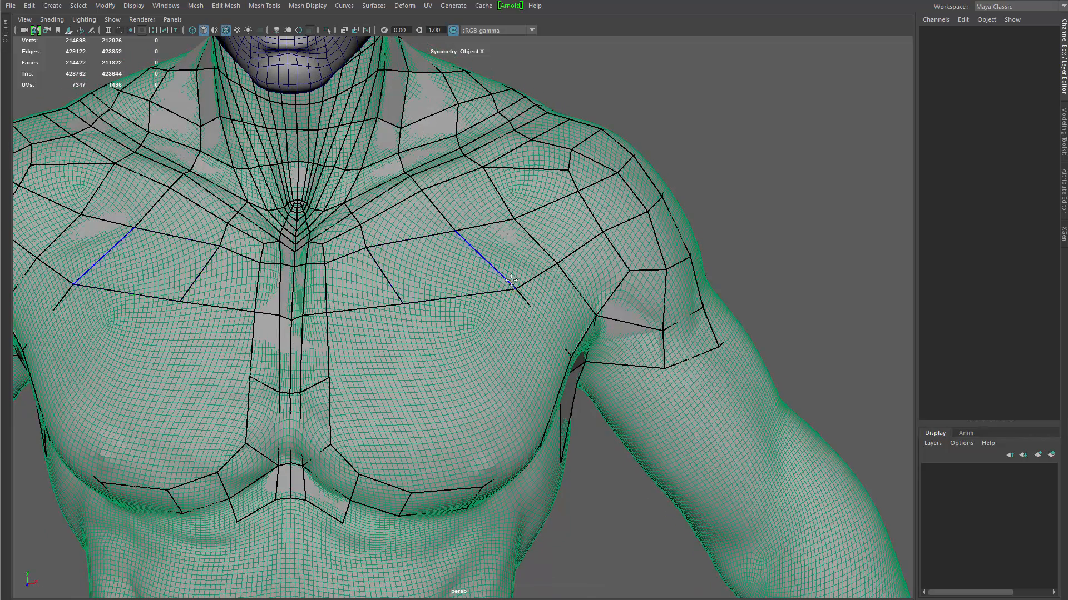
left_click_drag(514, 287, 507, 285)
left_click_drag(379, 279, 399, 277)
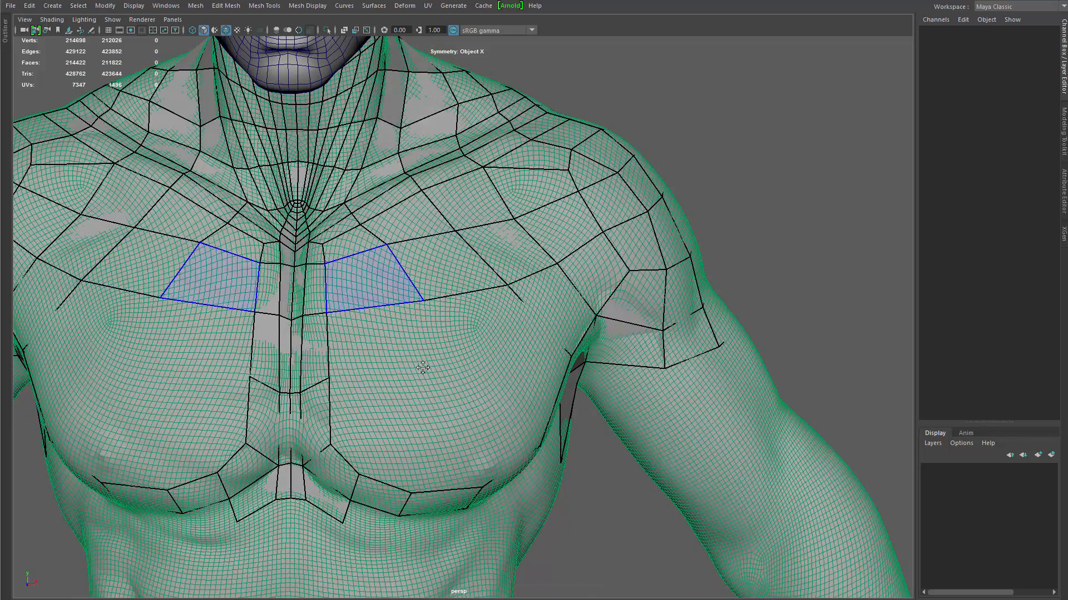
Step: Add a second-row chest quad beside the sternum strip and another quad on the outer chest near the armpit
left_click(396, 352, "shift")
left_click_drag(419, 424, 414, 357, "alt")
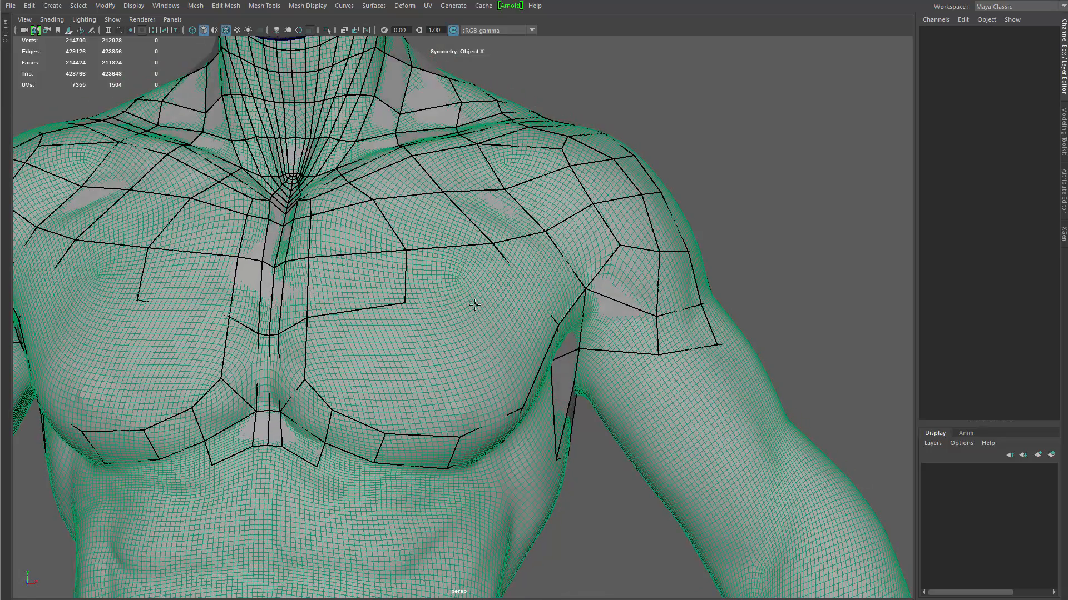
left_click_drag(476, 299, 451, 303, "alt")
left_click(479, 300, "shift")
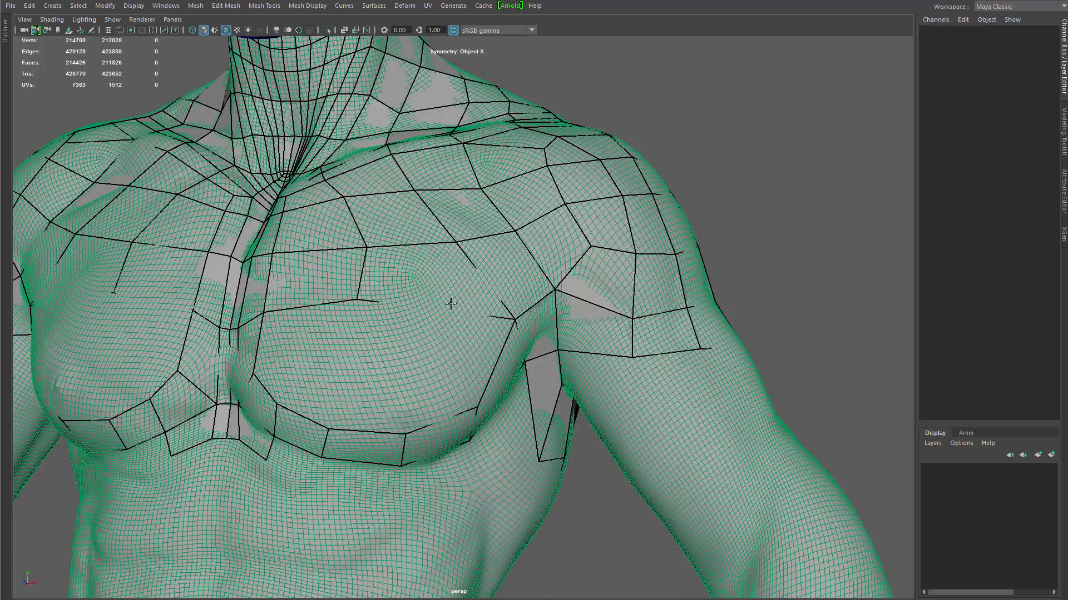
left_click(449, 303, "ctrl+shift")
left_click(466, 314, "shift")
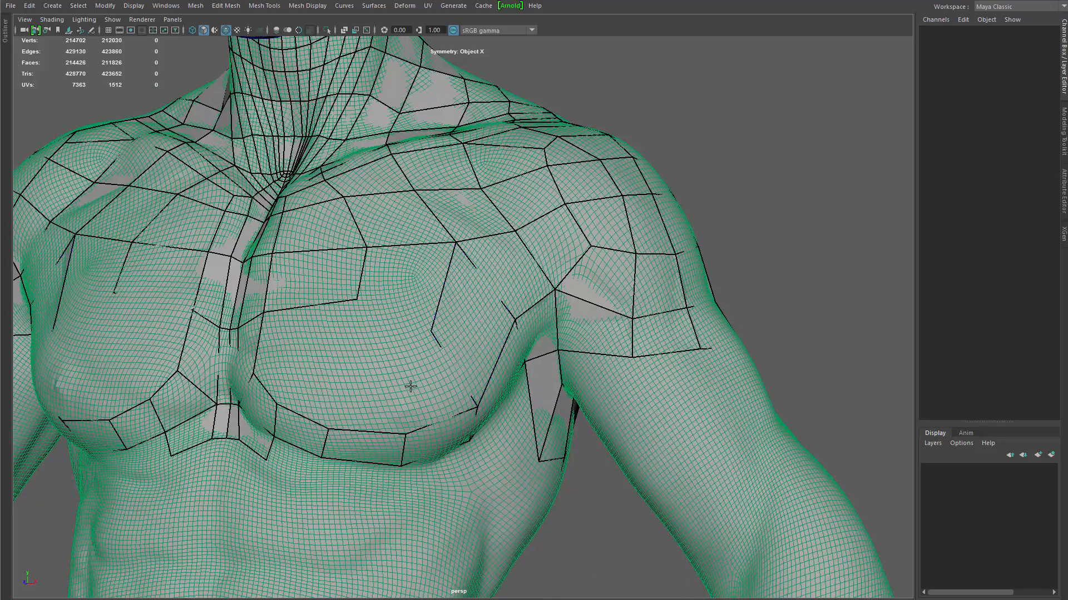
Step: Add a row of quads across the middle of the pectoral and join it to the quads beside the sternum
left_click(388, 346, "shift")
left_click(314, 372, "shift")
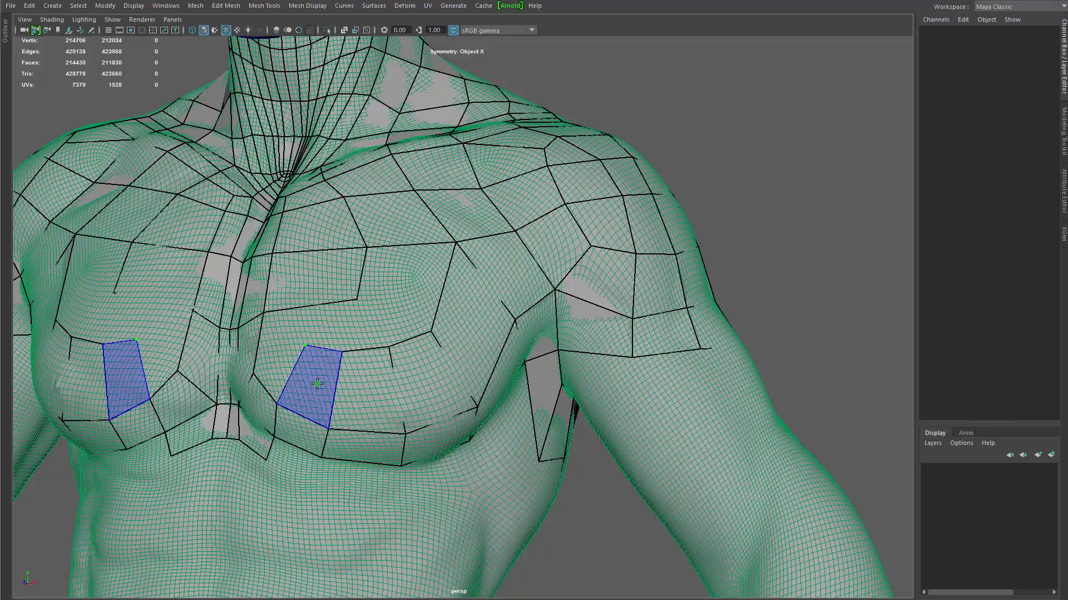
left_click(289, 340, "shift")
left_click_drag(313, 328, 307, 340)
left_click(283, 357, "shift")
Step: Reposition the pectoral vertices around the remaining central gap to even out the quad spacing
left_click_drag(388, 346, 441, 332)
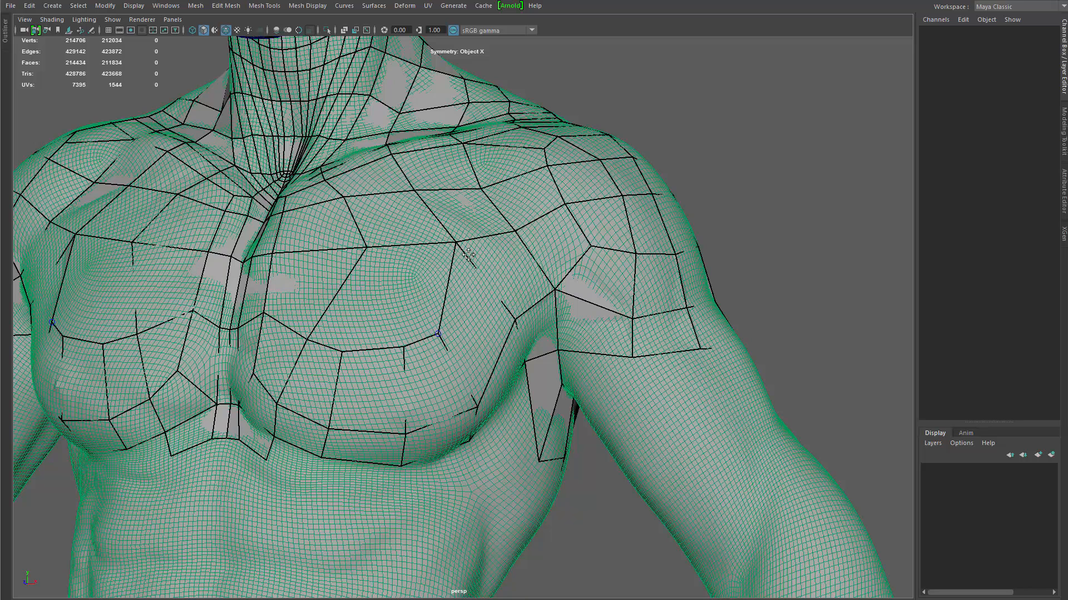
left_click_drag(456, 243, 477, 250)
left_click_drag(442, 331, 416, 344)
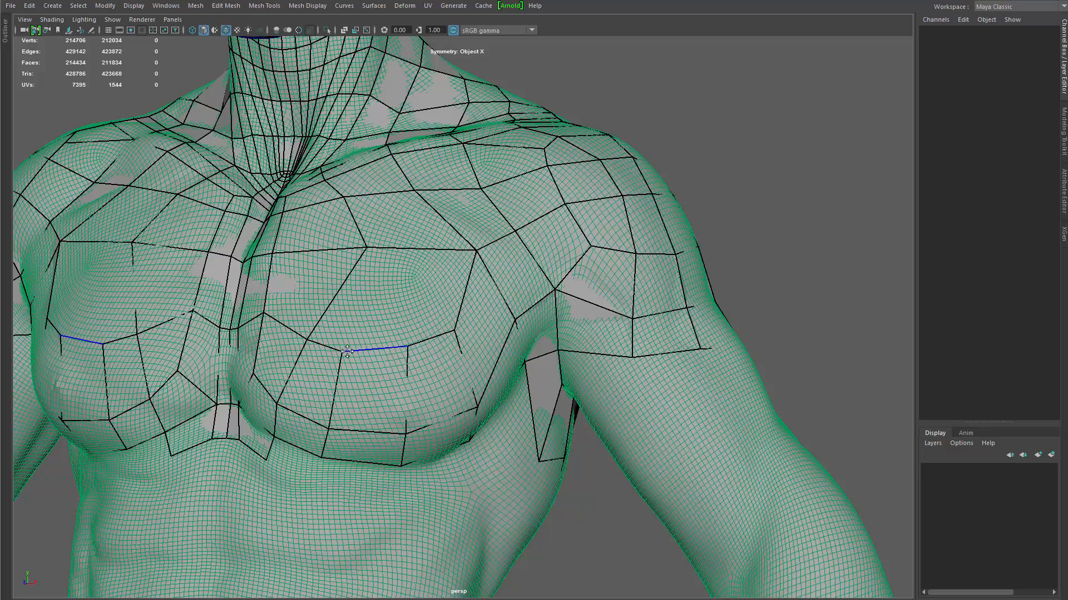
left_click_drag(342, 352, 350, 348)
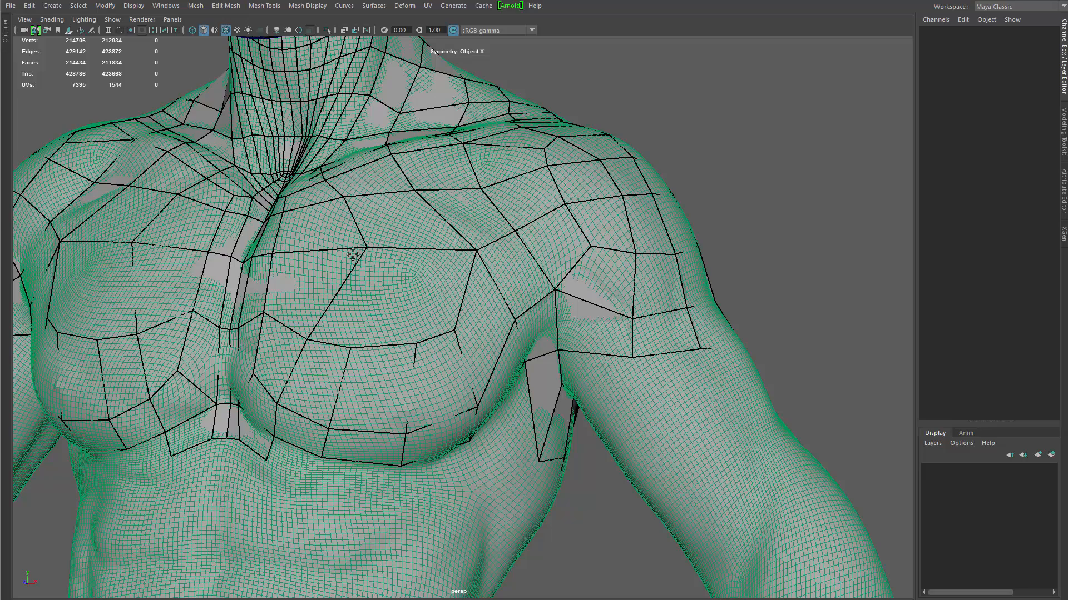
left_click_drag(362, 250, 351, 269)
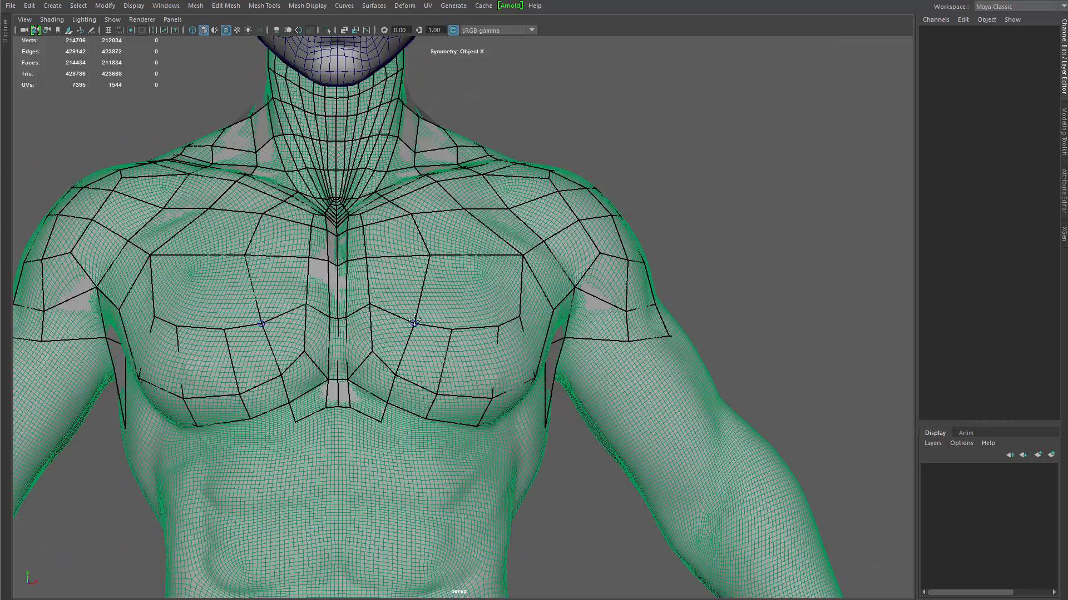
left_click_drag(414, 322, 416, 325)
Step: Delete the outer and lower pectoral quads, including those along the underside strip, to clear the area for new edge flow
left_click_drag(416, 326, 406, 372, "alt")
left_click(407, 382, "ctrl+shift")
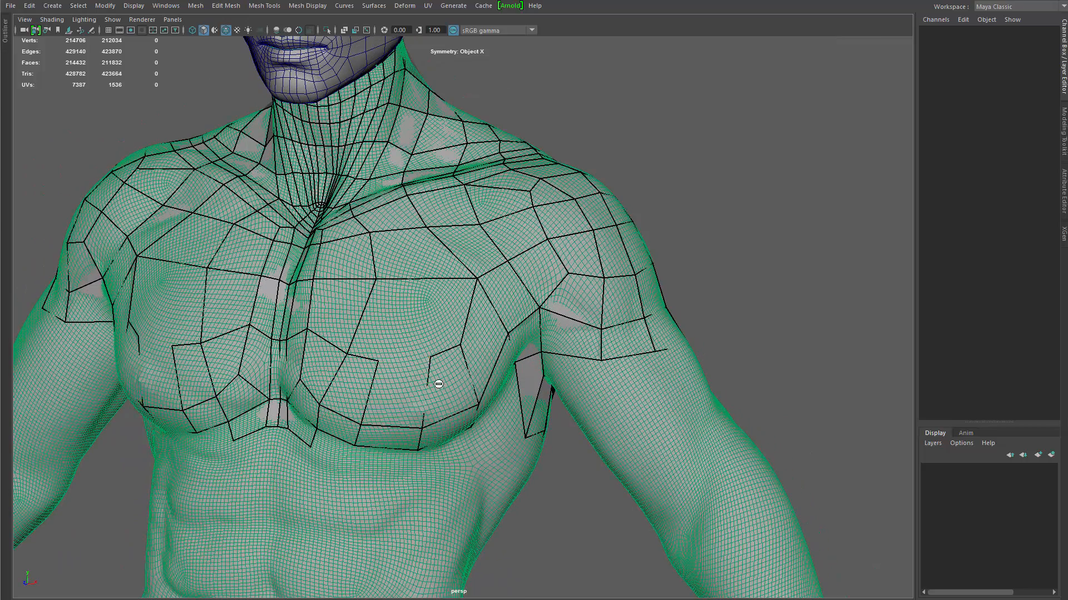
left_click(441, 385, "ctrl+shift")
left_click(353, 388, "ctrl+shift")
left_click(422, 437, "ctrl+shift")
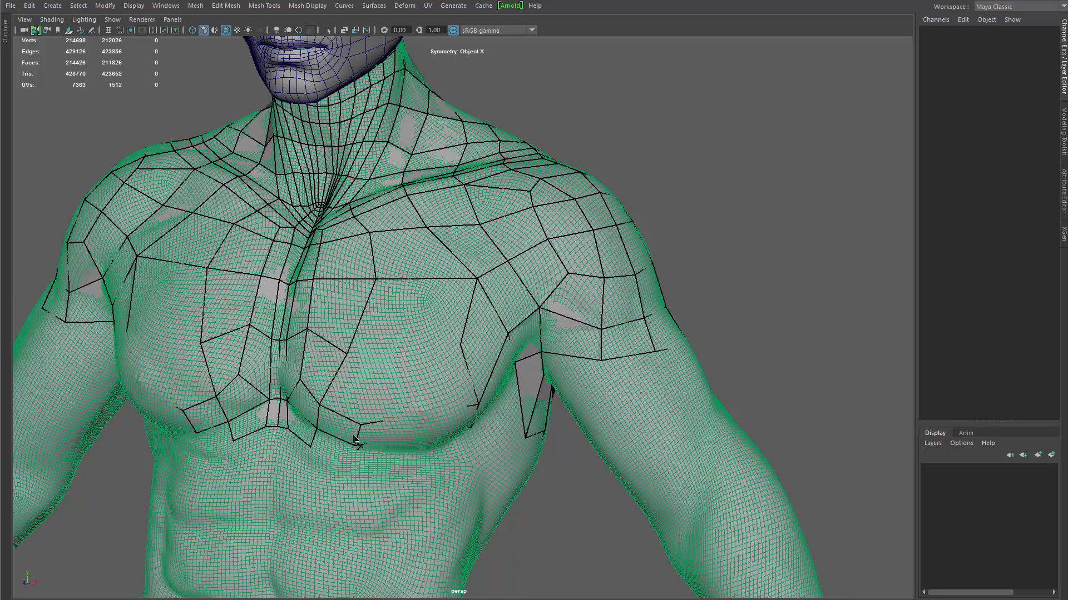
left_click(354, 439, "ctrl+shift")
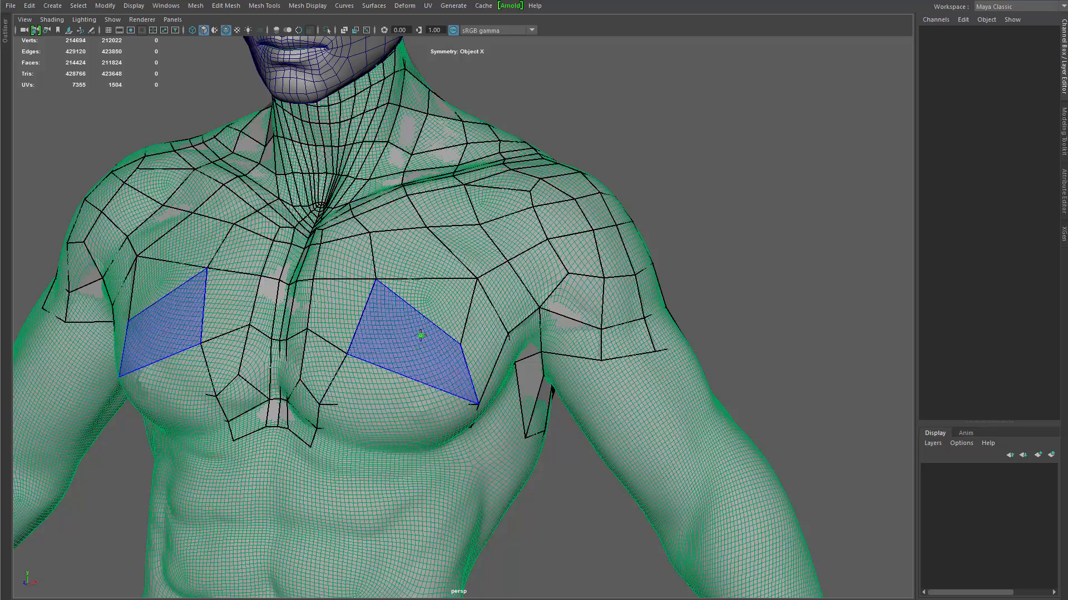
left_click(423, 387, "shift")
left_click(423, 387, "ctrl+shift")
left_click(480, 343, "ctrl+shift")
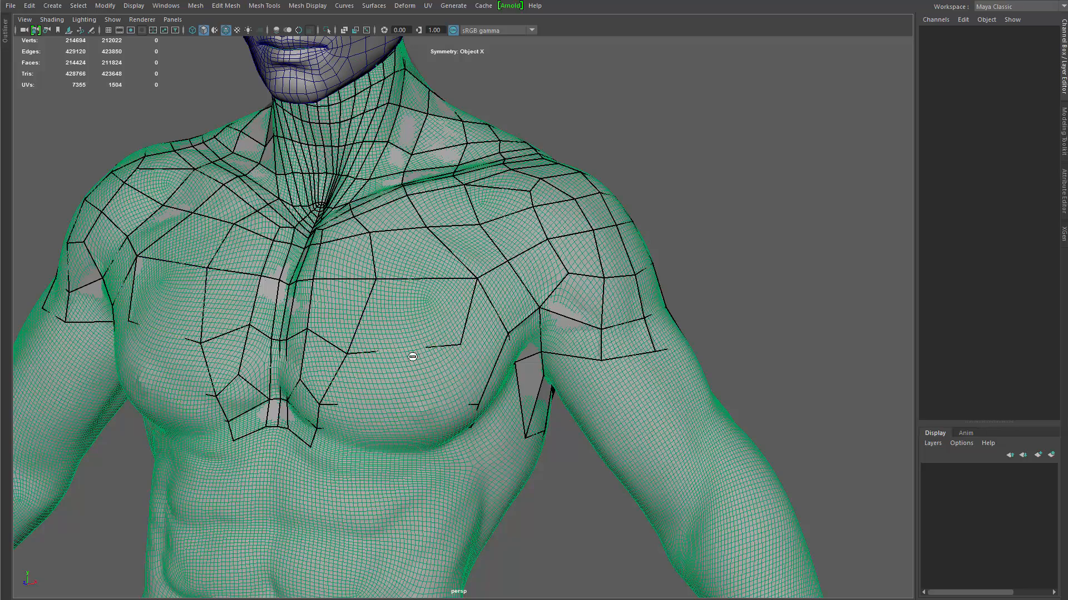
left_click(410, 340, "ctrl+shift")
Step: Rebuild the pectoral with larger quads, splitting them with inserted edge loops and filling the remaining gaps
mouse_move(389, 388)
left_mouse_down("alt")
mouse_move(395, 362)
mouse_move(386, 374)
mouse_move(398, 374)
left_mouse_up("alt")
left_click(407, 362, "ctrl")
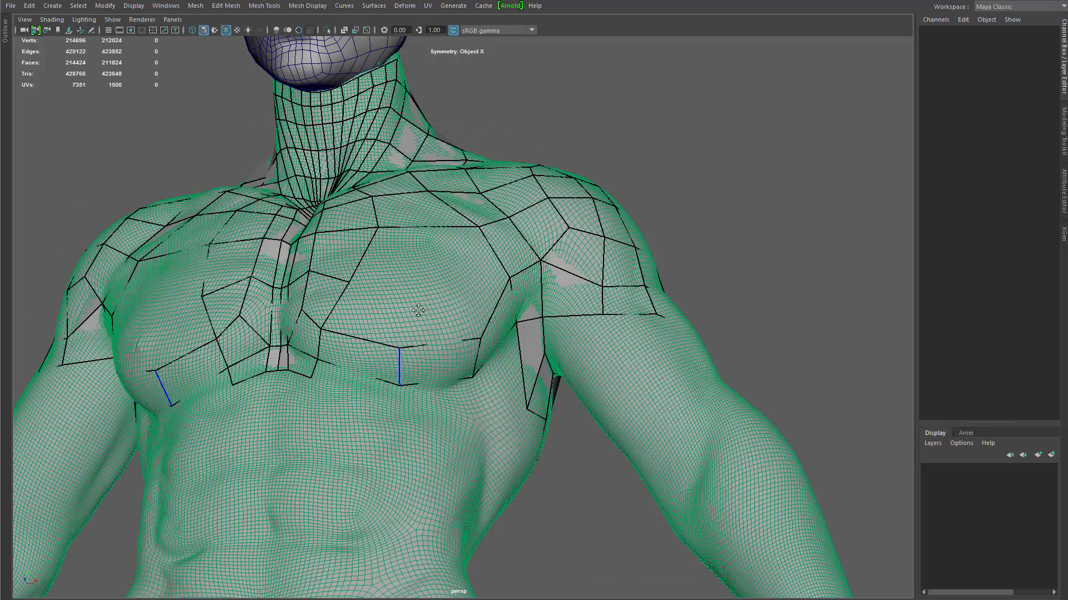
left_click(387, 311, "shift")
left_click(409, 248, "shift")
left_click_drag(472, 303, 441, 277, "alt")
left_click(421, 317, "ctrl")
left_click(375, 331, "shift")
left_click(405, 279, "shift")
Step: Nudge the vertex at the lower outer corner of the pectoral inward to even out the quads
left_click_drag(362, 308, 425, 390, "alt")
left_click_drag(443, 398, 391, 367, "alt")
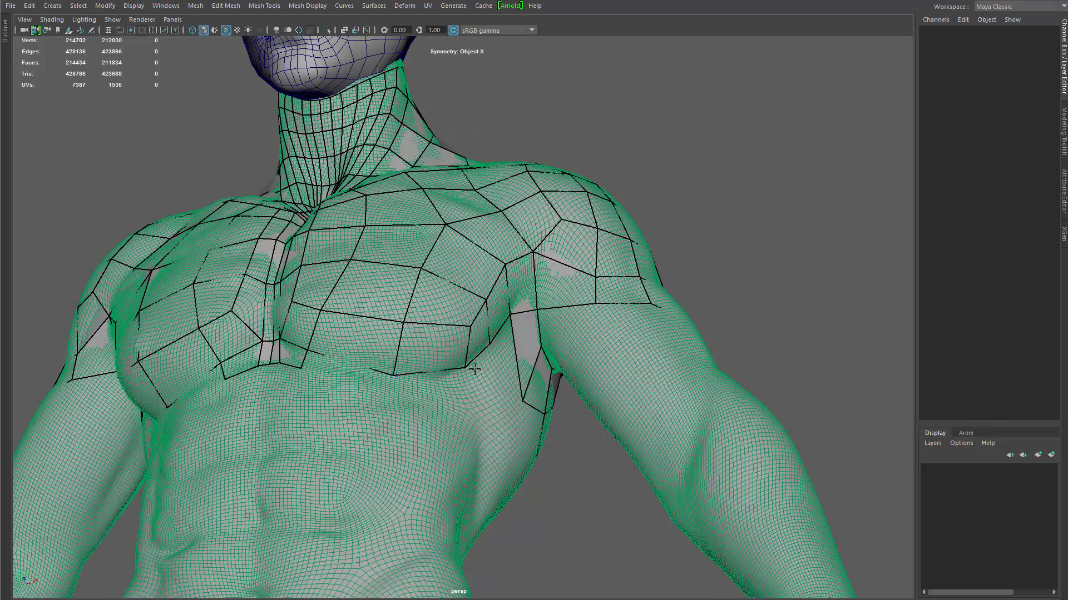
left_click_drag(465, 323, 455, 323)
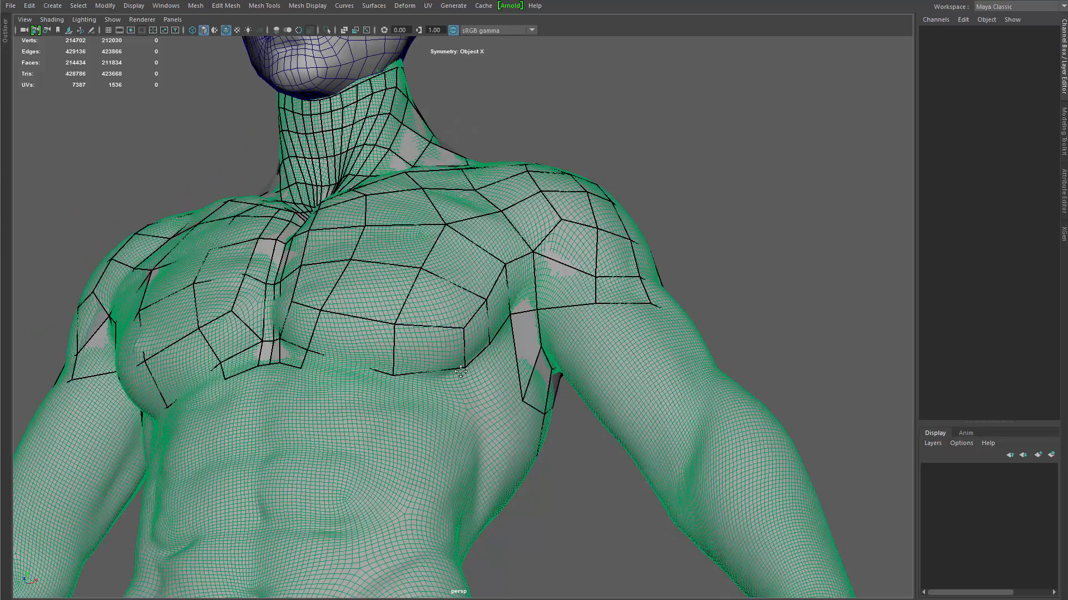
Step: Examine the new topology across the chest and around on the upper back
scroll(453, 359, "down", 3)
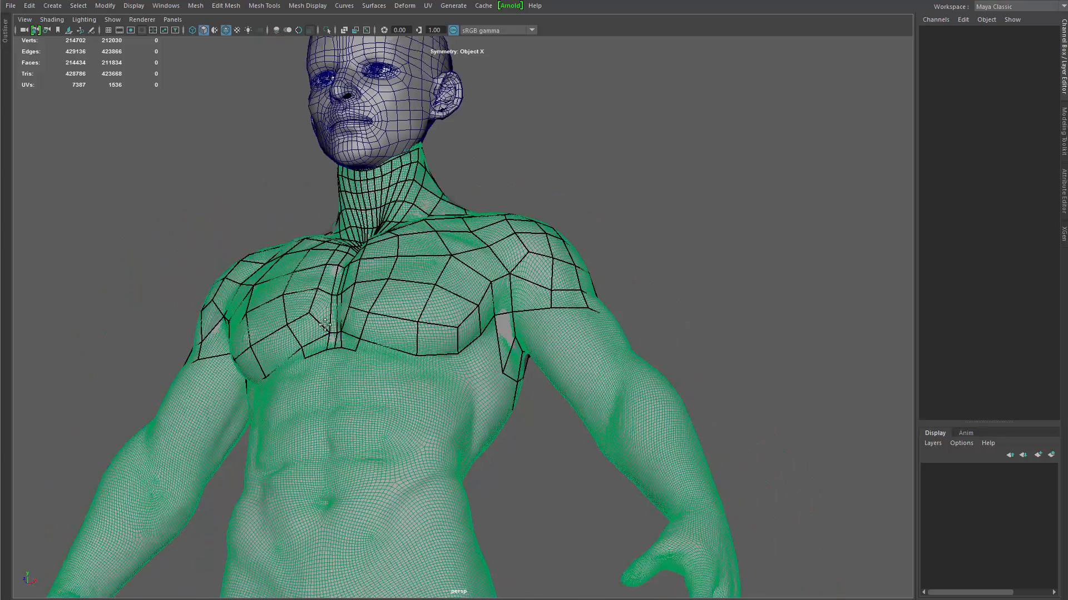
scroll(490, 392, "up", 3)
left_click_drag(454, 359, 281, 363, "alt")
scroll(428, 402, "down", 3)
scroll(364, 392, "up", 3)
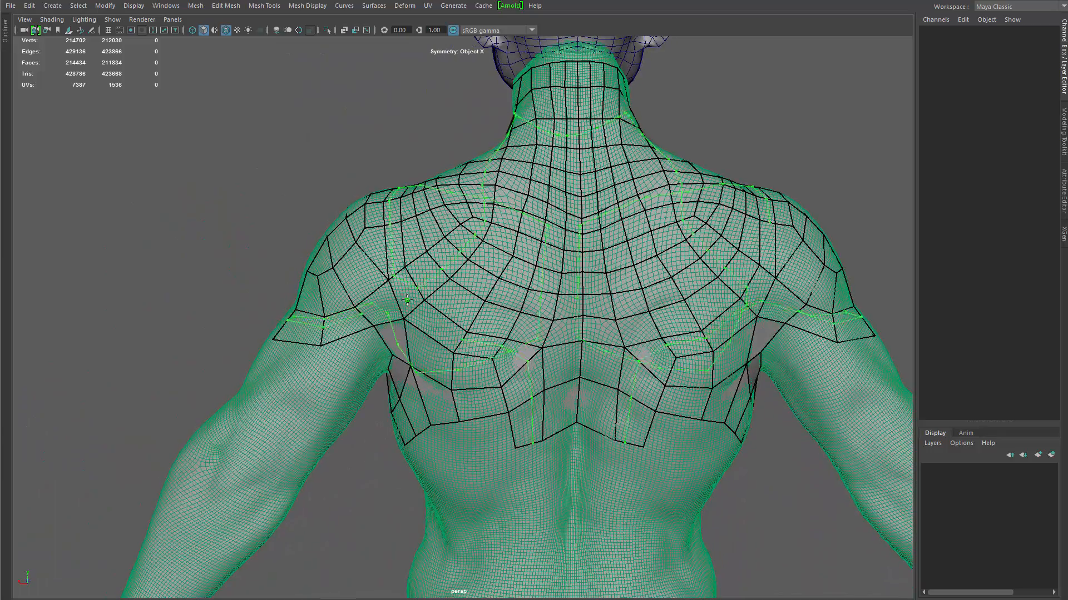
left_click_drag(483, 364, 412, 342, "alt")
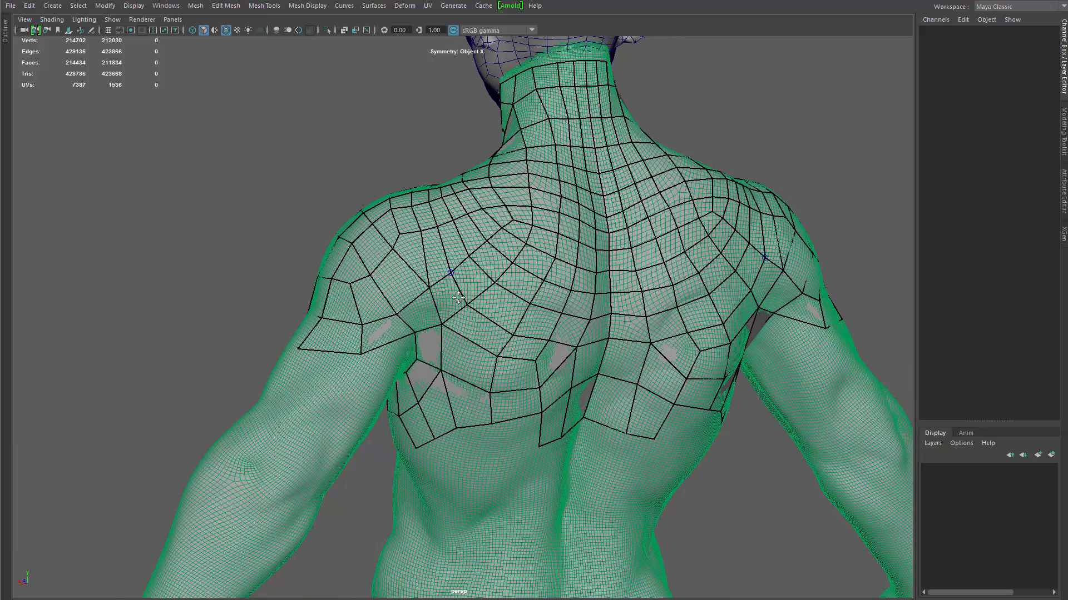
Step: Nudge two vertices in the upper pectoral quads below the collarbone to even out their spacing
left_click_drag(431, 330, 416, 306, "alt")
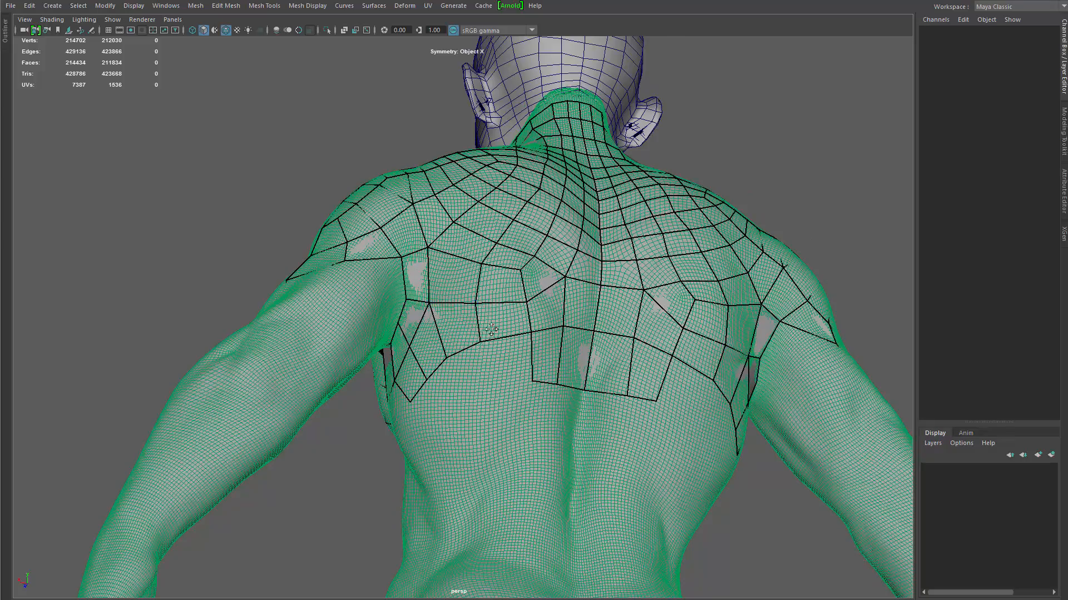
mouse_move(491, 329)
left_mouse_down("alt")
mouse_move(281, 384)
mouse_move(544, 386)
mouse_move(458, 406)
mouse_move(492, 395)
mouse_move(520, 367)
mouse_move(510, 329)
left_mouse_up("alt")
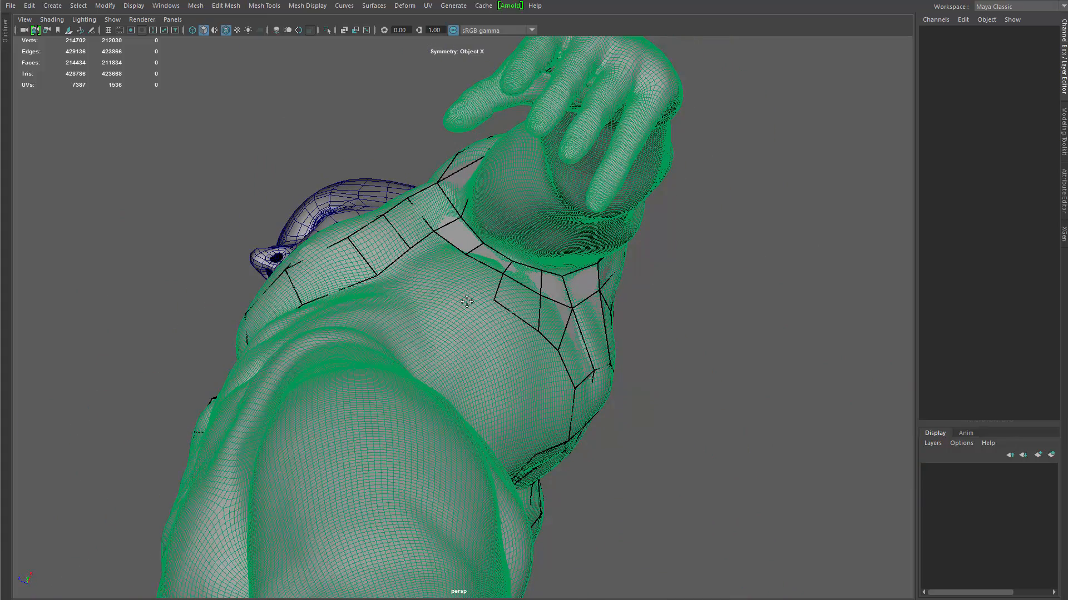
left_click_drag(497, 286, 503, 352, "alt")
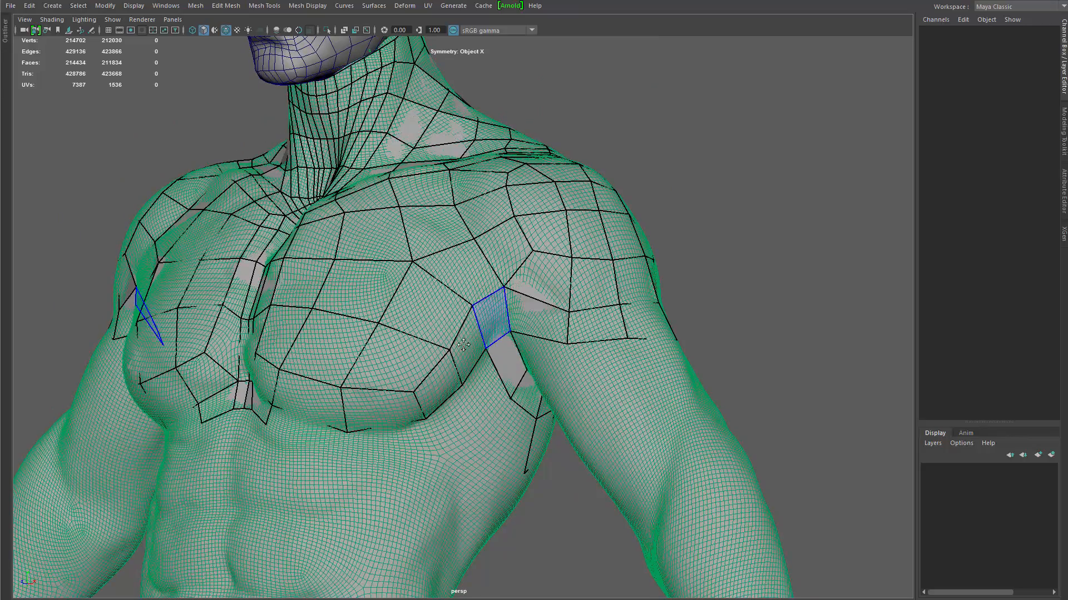
left_click_drag(443, 276, 509, 306, "alt")
left_click_drag(433, 222, 502, 265, "alt")
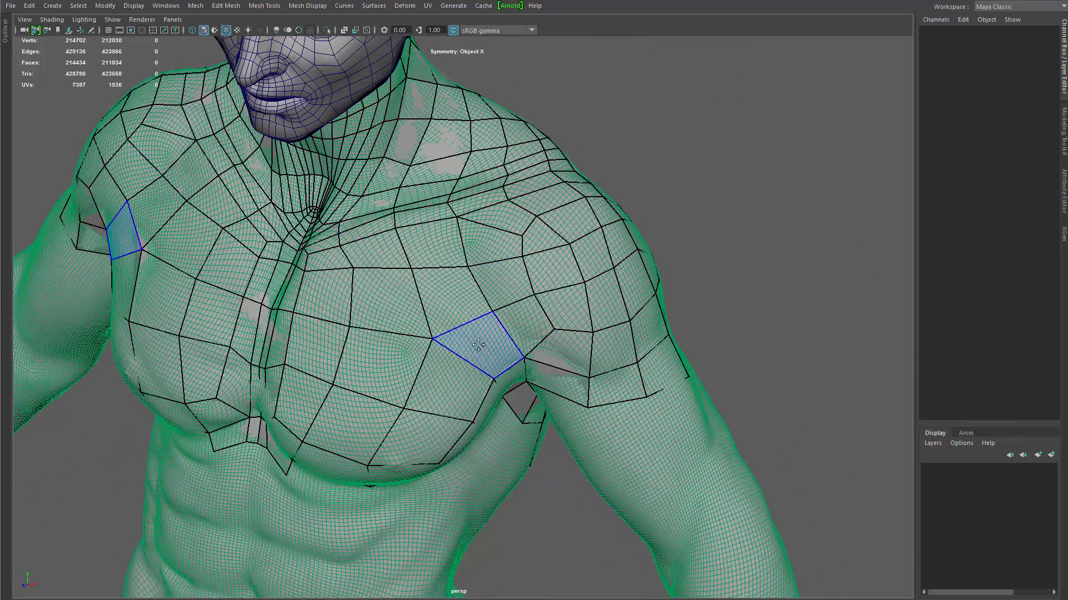
left_click_drag(478, 345, 451, 305, "alt")
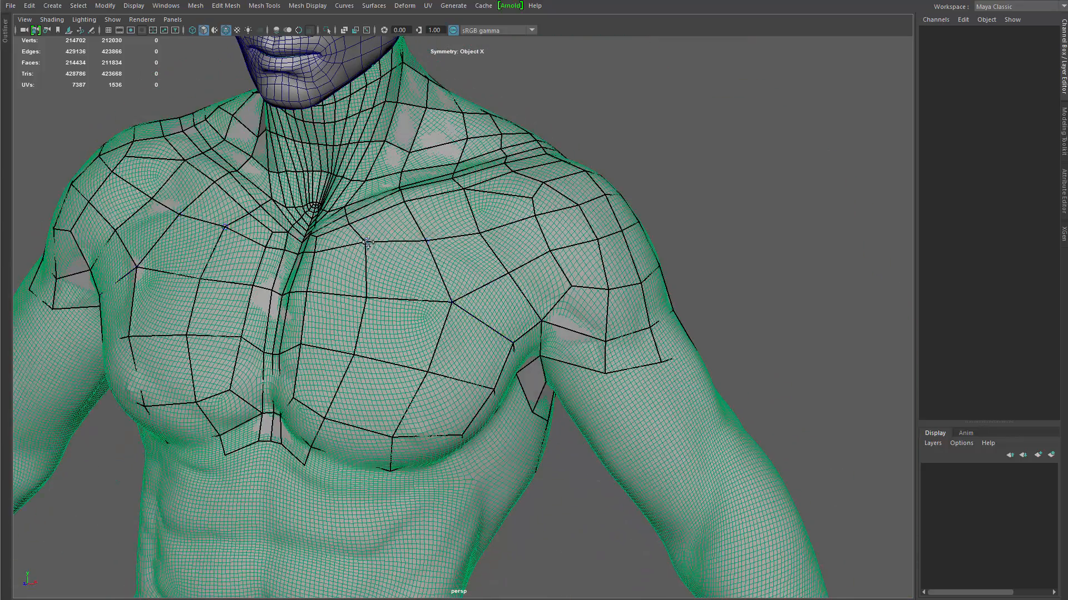
left_click_drag(368, 243, 358, 252)
left_click_drag(481, 236, 482, 227)
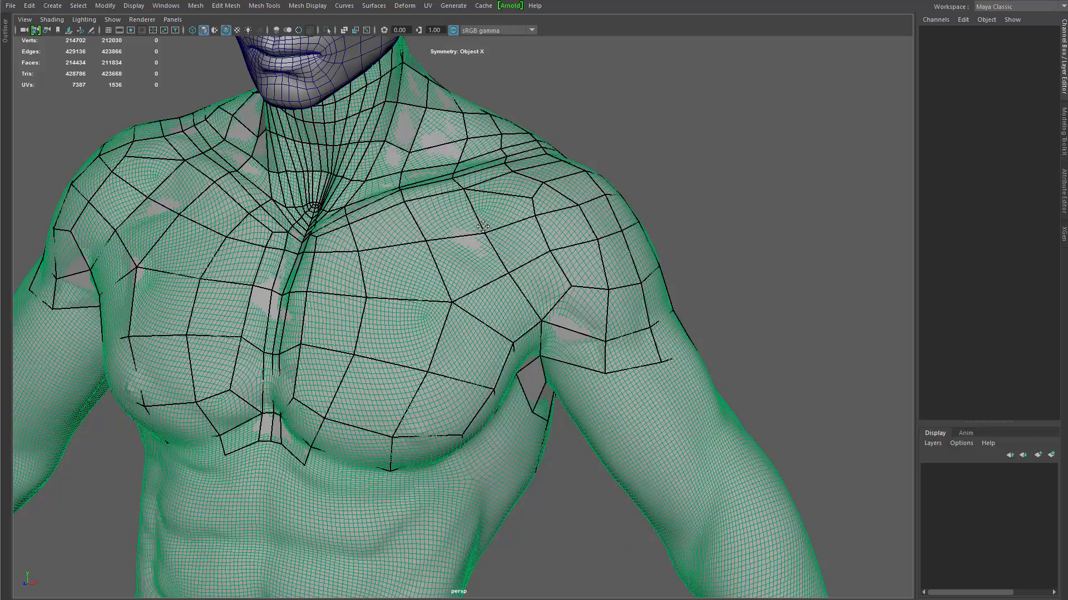
Step: Fill new quads under the pectoral, from the gap below the armpit inward along its lower edge toward the sternum
left_click_drag(528, 273, 469, 317, "alt")
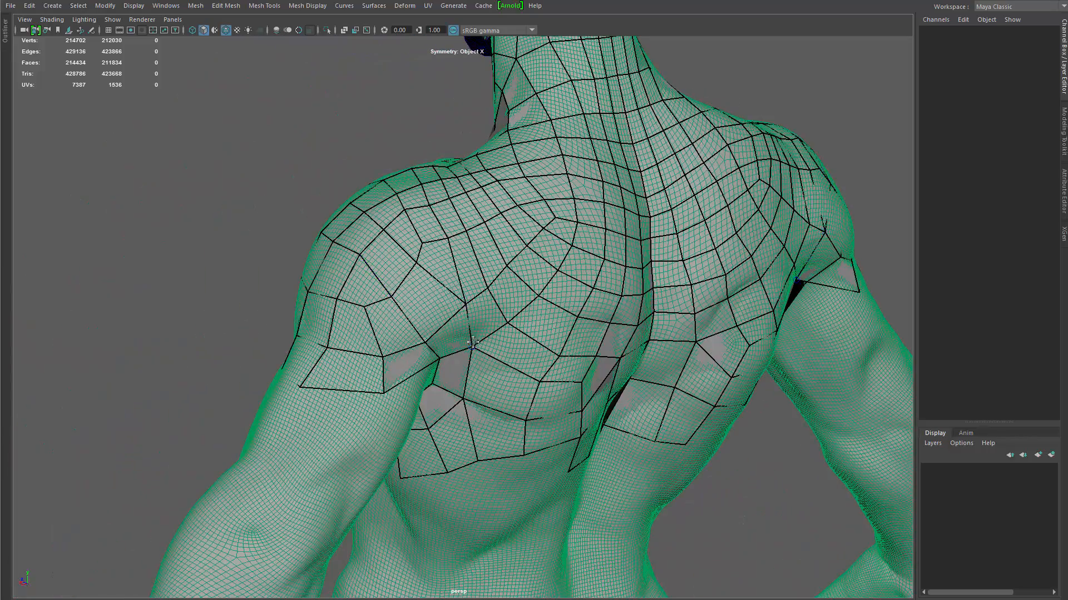
mouse_move(539, 301)
left_mouse_down("alt")
mouse_move(703, 322)
mouse_move(504, 376)
mouse_move(488, 398)
left_mouse_up("alt")
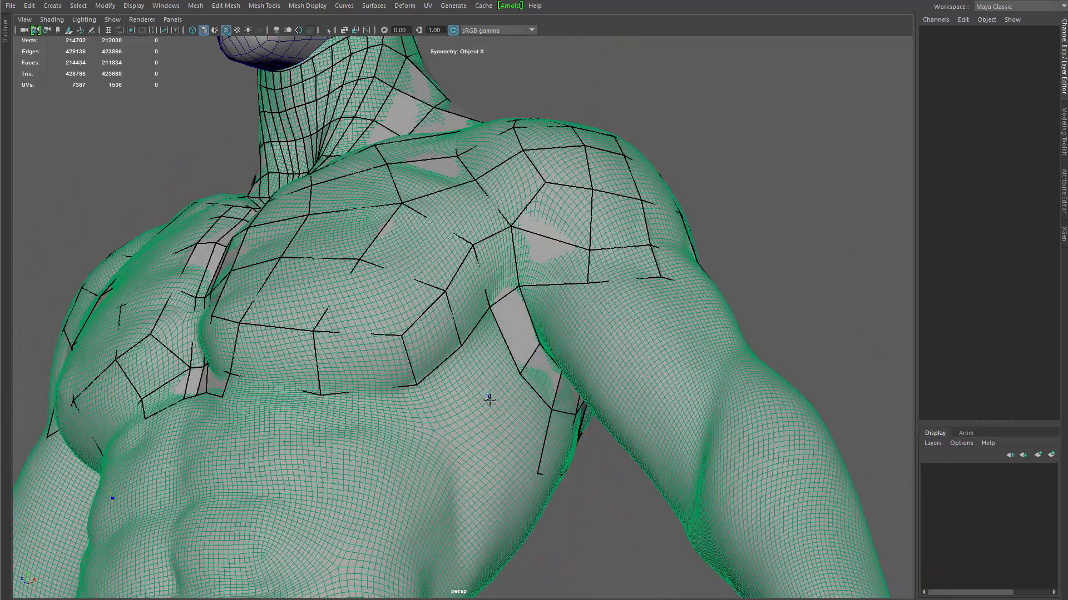
left_click(492, 367, "shift")
left_click(528, 424, "shift")
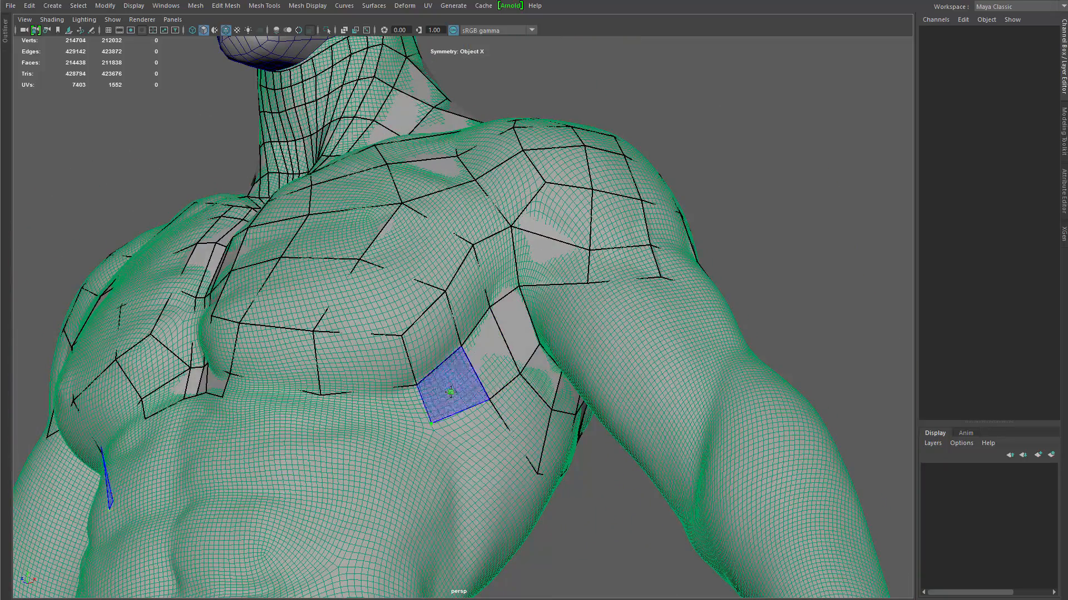
left_click(442, 425, "shift")
left_click_drag(410, 453, 392, 465, "alt")
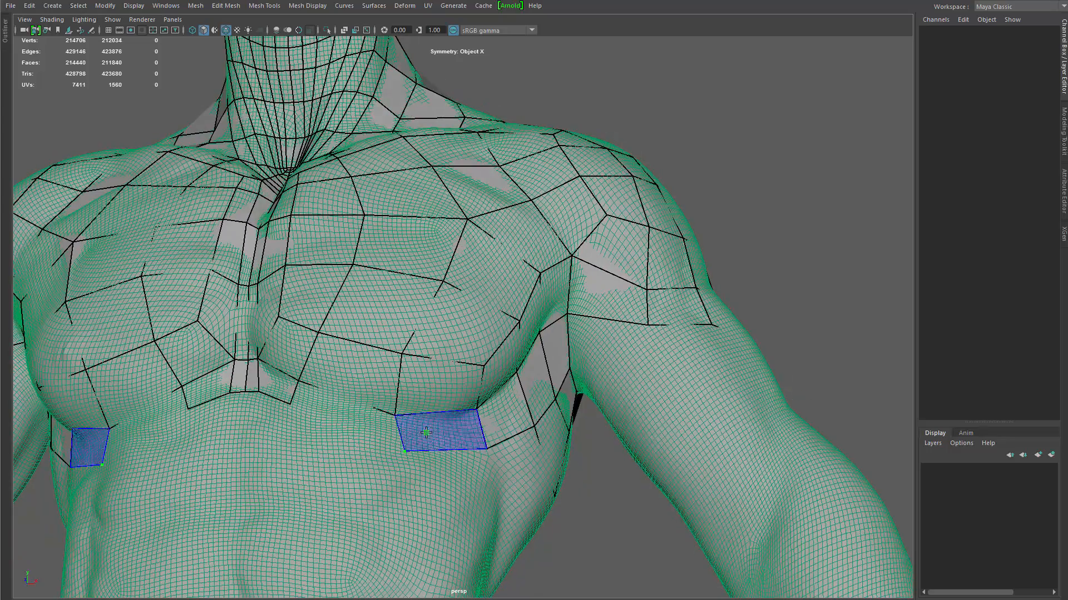
left_click(339, 413, "shift")
mouse_move(339, 413)
left_mouse_down("alt")
mouse_move(379, 411)
mouse_move(328, 422)
mouse_move(279, 409)
mouse_move(288, 470)
left_mouse_up("alt")
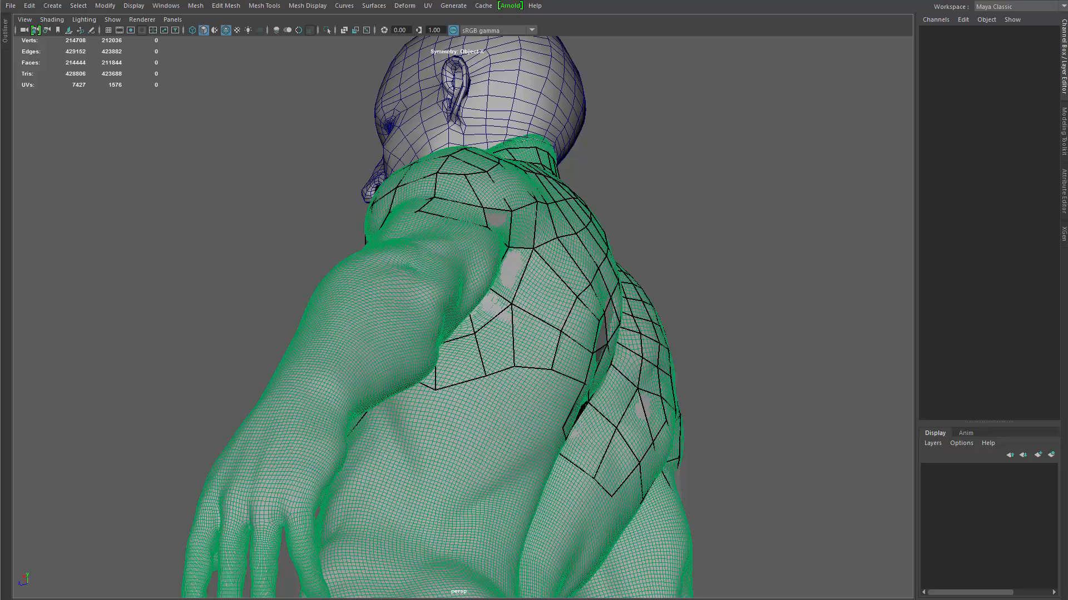
Step: Add quads to the lower border of the mid back to close the notch beside the shoulder blade strip
mouse_move(528, 506)
left_mouse_down("alt")
mouse_move(467, 424)
mouse_move(483, 396)
mouse_move(491, 425)
left_mouse_up("alt")
left_click(497, 404, "shift")
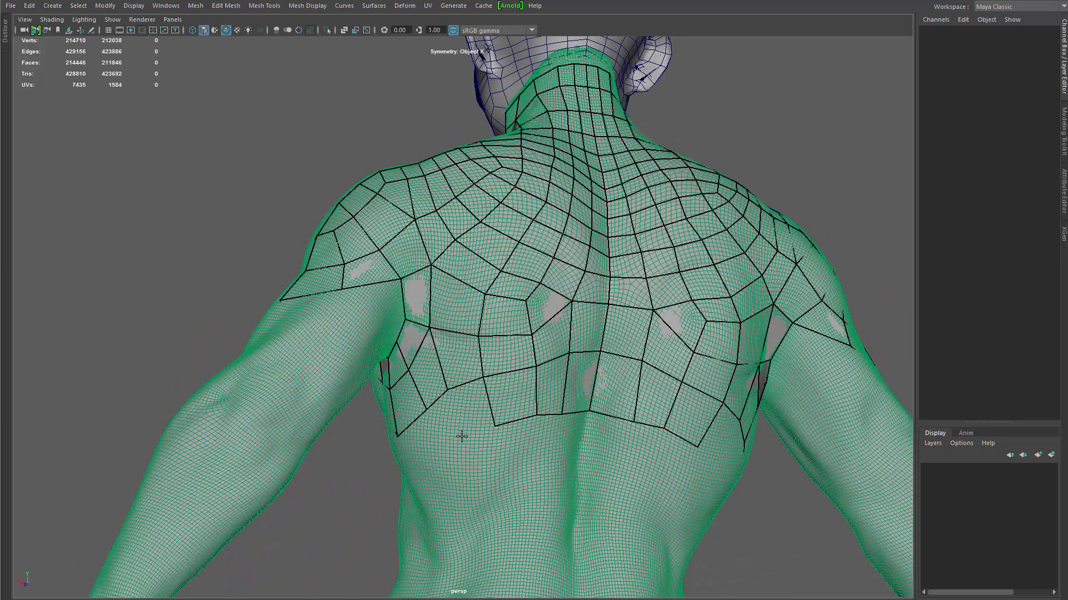
left_click(474, 414, "shift")
Step: Extend a row of quads down the side of the ribcage and join it to the lower border on the back
left_click_drag(467, 427, 684, 434, "alt")
middle_click_drag(431, 452, 457, 346, "alt")
scroll(457, 346, "up", 4)
scroll(458, 346, "down", 1)
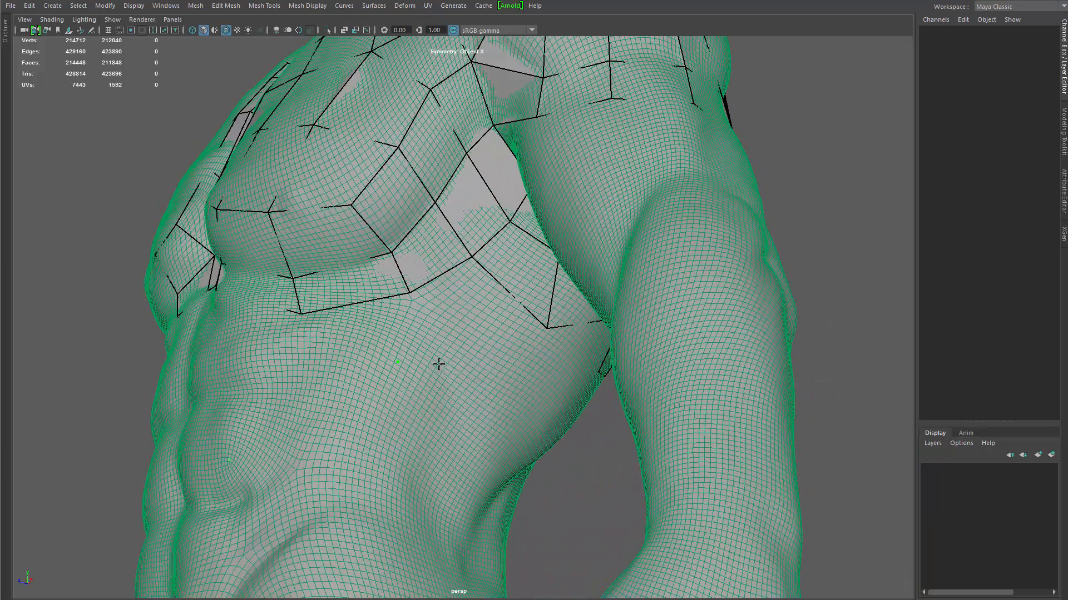
left_click(472, 356, "shift")
left_click(485, 345, "shift")
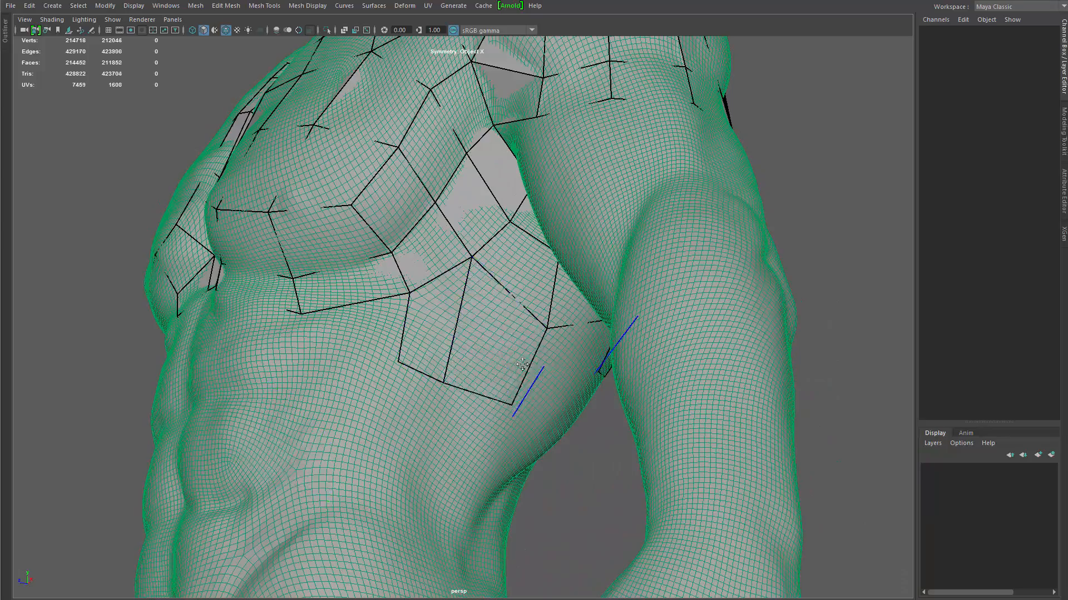
left_click_drag(484, 344, 441, 352, "alt")
left_click(410, 329, "shift")
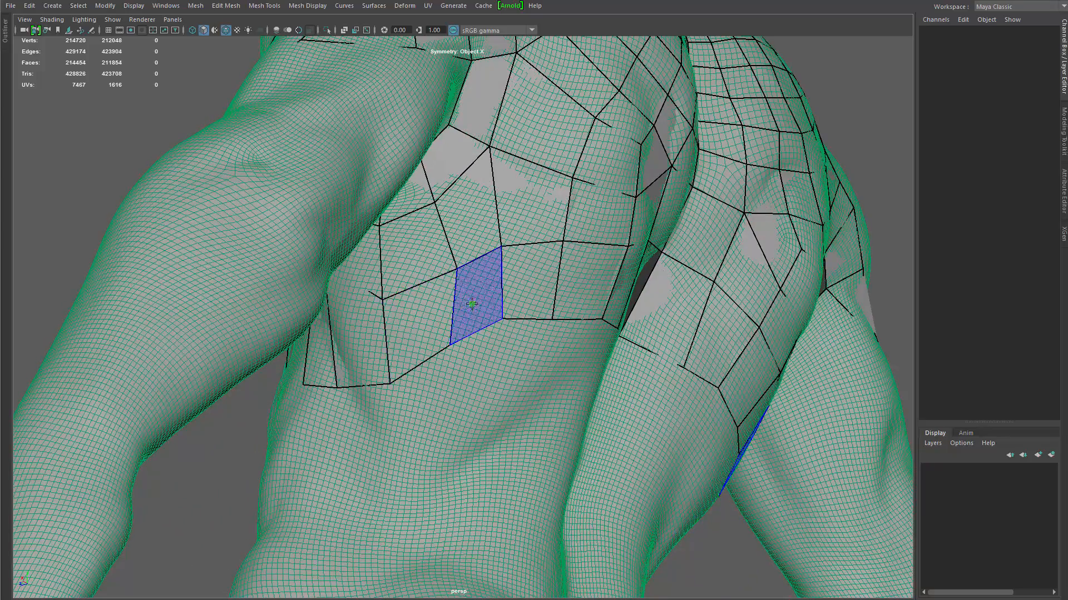
left_click(473, 300, "shift")
Step: Continue the row of quads across the upper abdomen below the pectorals, closing it at the centre line
left_click_drag(410, 305, 527, 333, "alt")
middle_click_drag(527, 333, 524, 334, "alt")
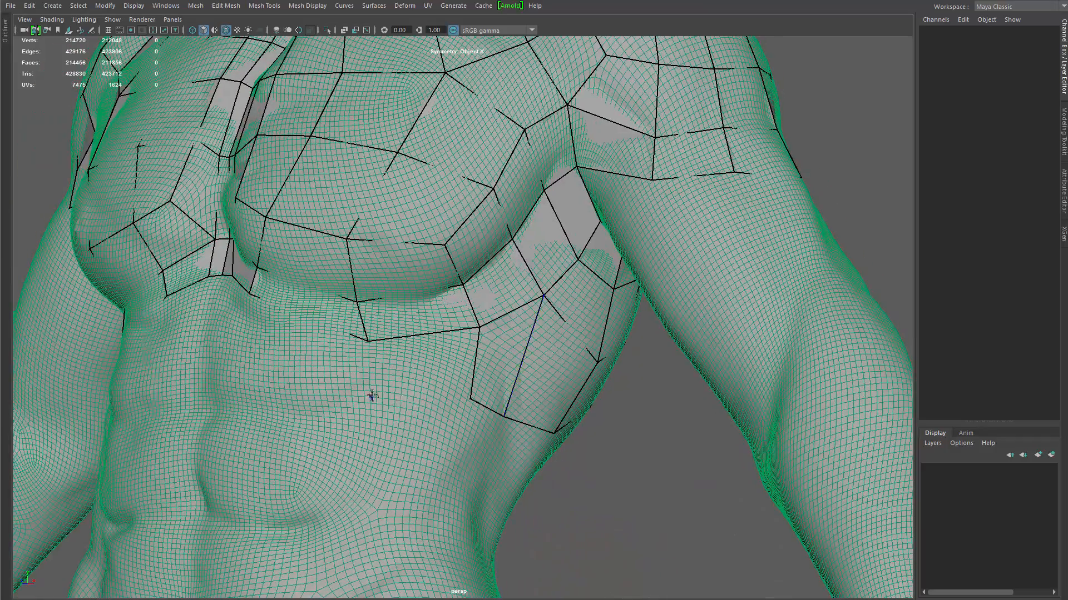
left_click(372, 396)
left_click(408, 369, "shift")
mouse_move(273, 378)
left_mouse_down("alt")
mouse_move(324, 381)
mouse_move(393, 428)
left_mouse_up("alt")
left_click(421, 412, "shift")
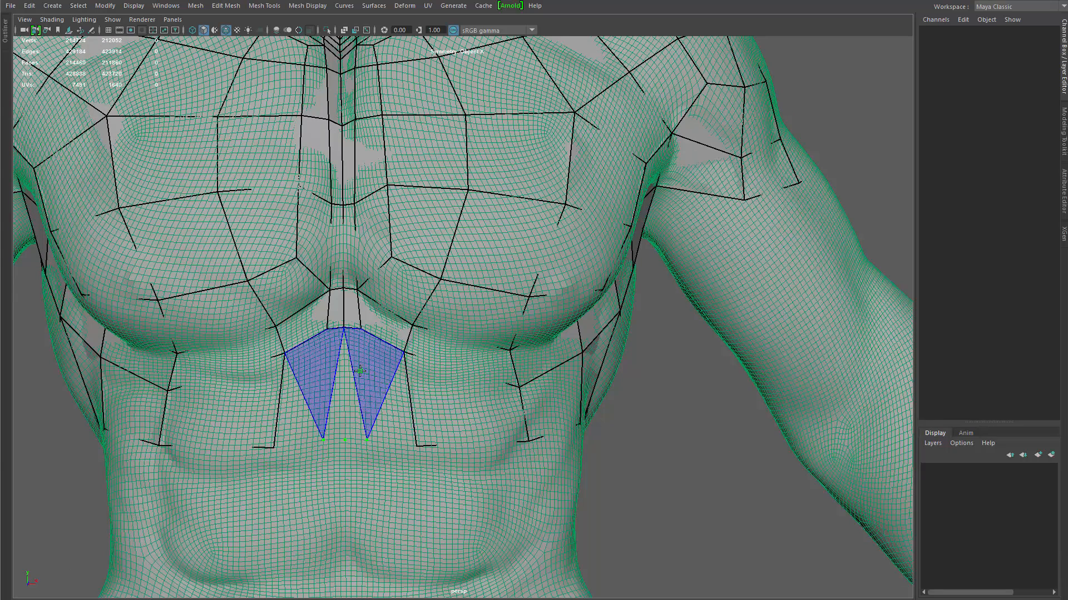
left_click(351, 388, "shift")
left_click(379, 392, "shift")
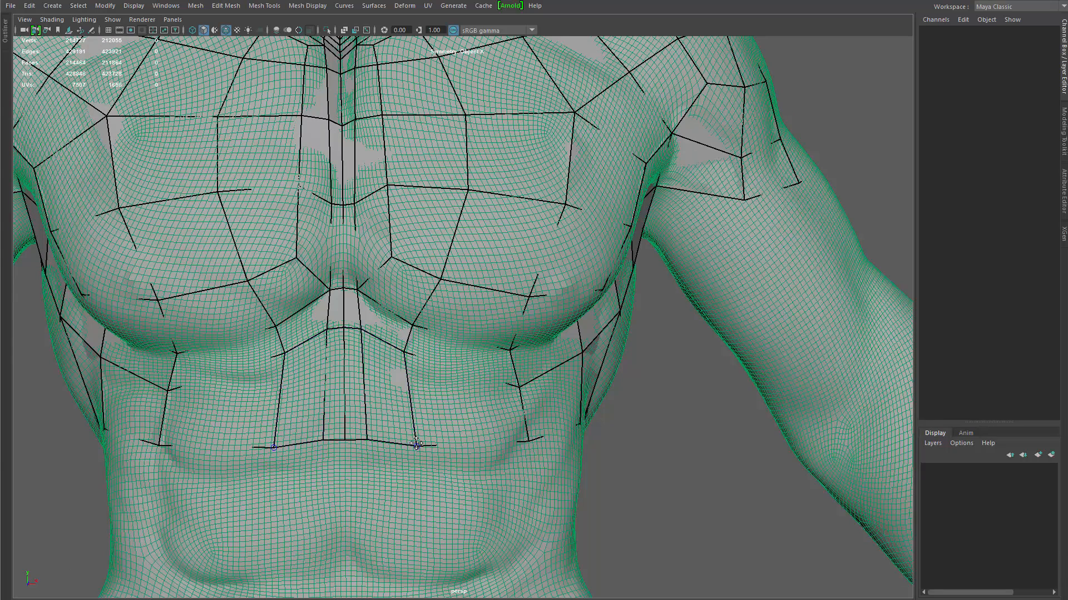
Step: Reposition the vertices of the new upper-abdomen row to straighten its columns and smooth its lower border
left_click_drag(406, 353, 412, 353)
left_click_drag(529, 442, 516, 433)
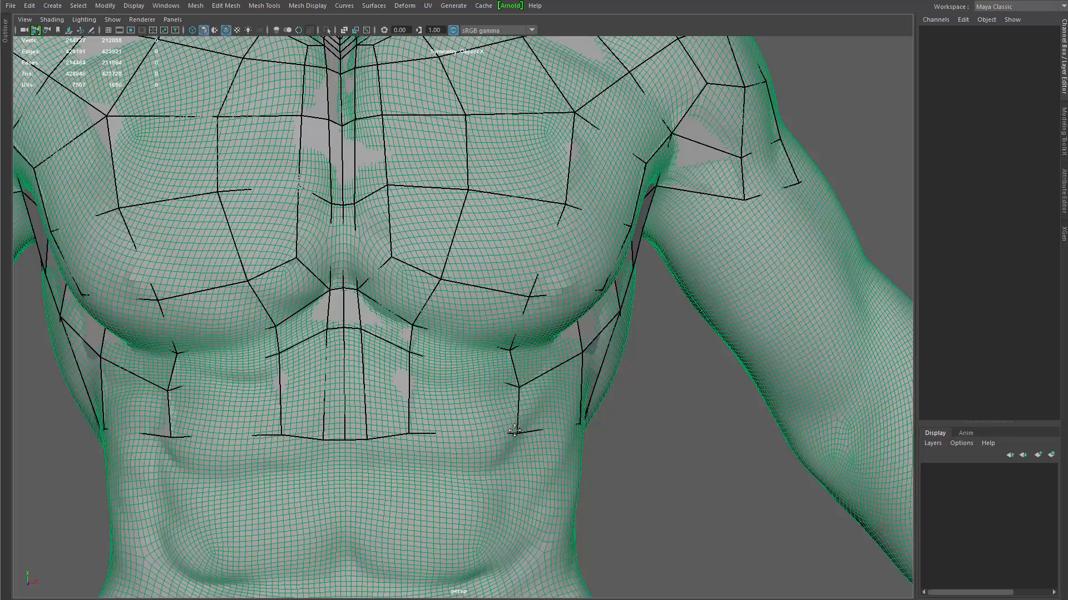
left_click_drag(367, 438, 367, 427)
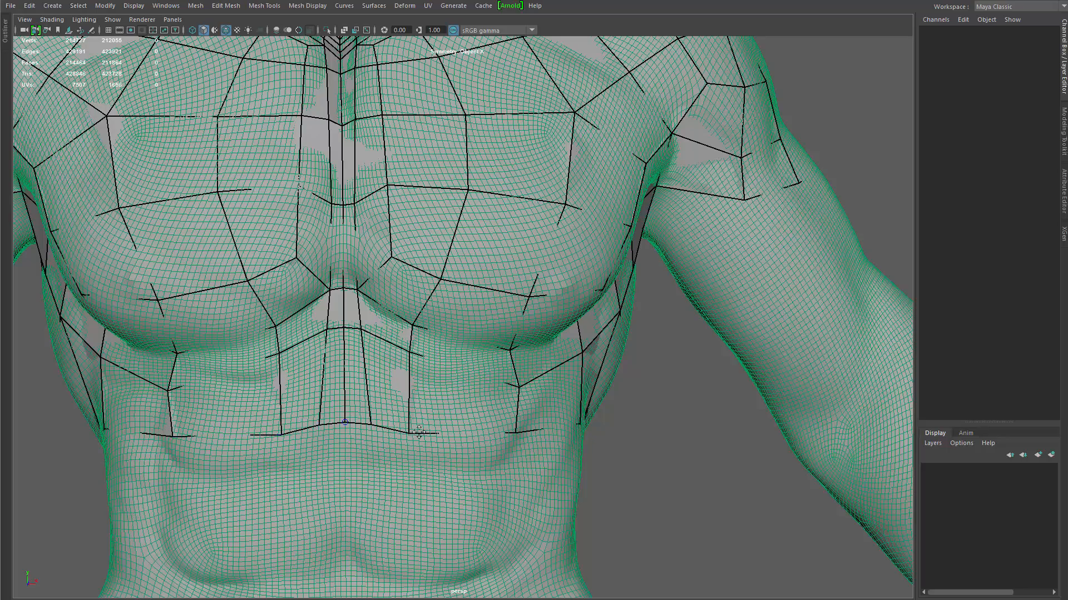
scroll(301, 282, "down", 5)
left_click_drag(301, 282, 131, 314, "alt")
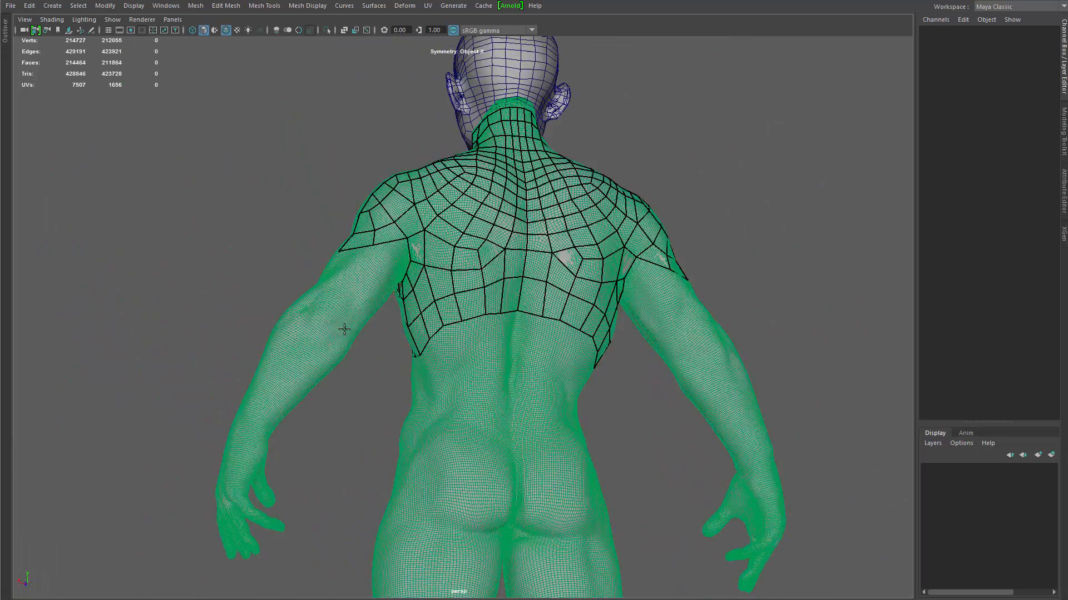
scroll(345, 328, "up", 5)
mouse_move(345, 328)
left_mouse_down("alt")
mouse_move(477, 364)
mouse_move(414, 363)
left_mouse_up("alt")
left_click_drag(410, 316, 408, 305)
mouse_move(380, 363)
left_mouse_down()
mouse_move(380, 353)
mouse_move(601, 405)
left_mouse_up()
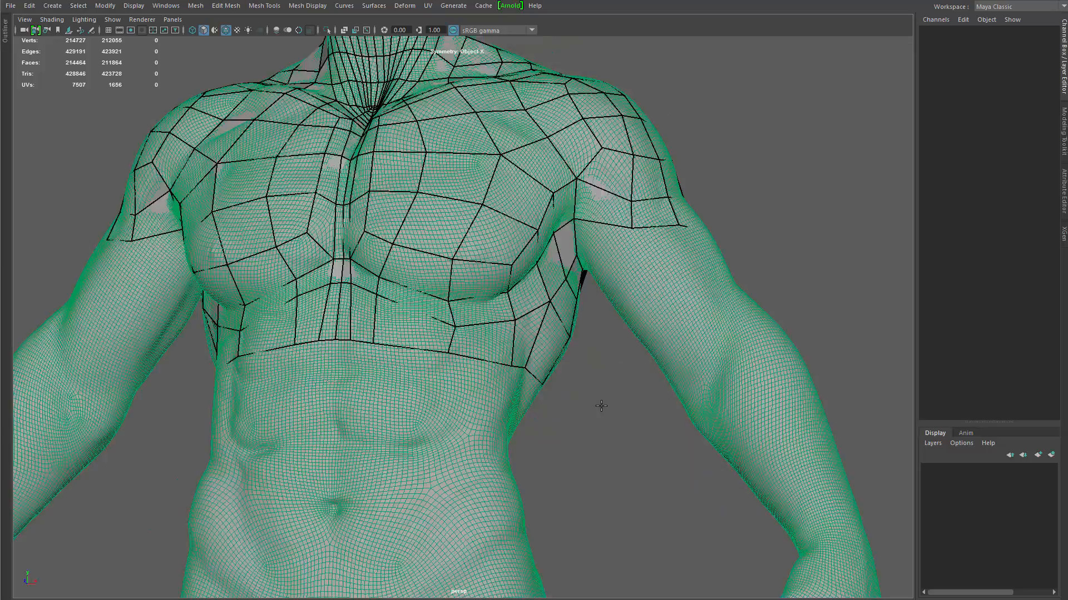
Step: Extend the entire lower border loop around the torso down to hip level as one band of quads
scroll(398, 393, "down", 5)
left_click_drag(398, 393, 450, 427, "alt")
scroll(450, 427, "up", 2)
middle_click_drag(450, 427, 447, 302, "alt")
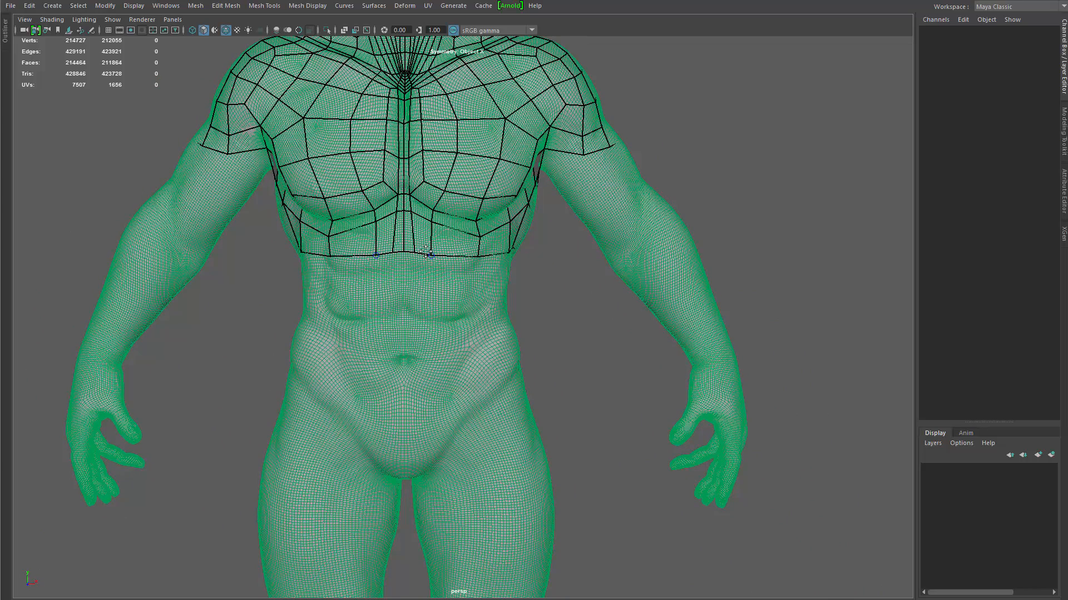
key("Tab")
left_click_drag(428, 257, 438, 405)
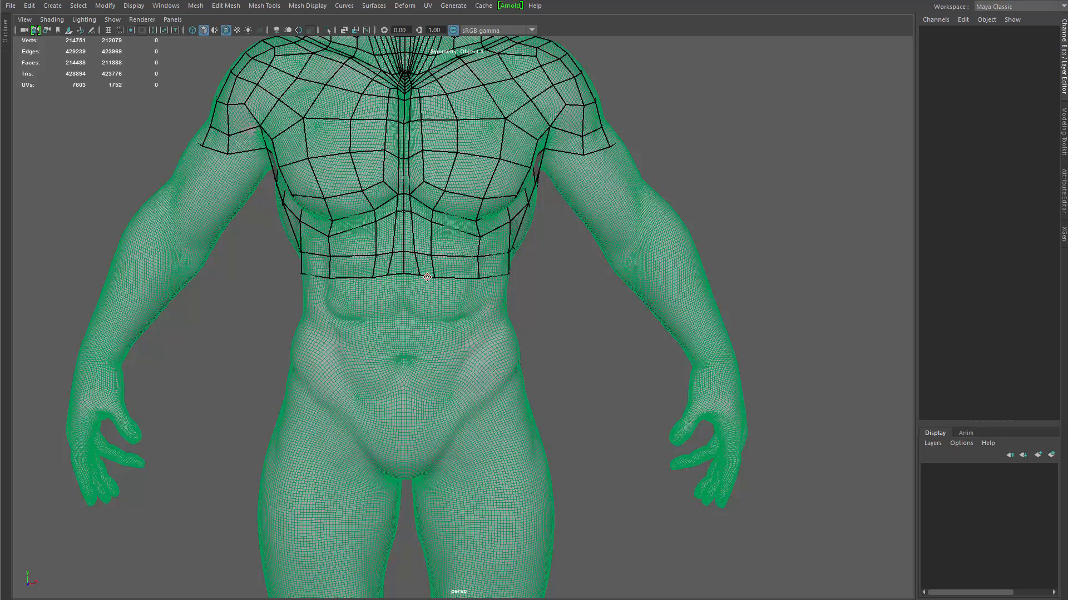
left_click_drag(426, 277, 439, 301)
left_click_drag(517, 356, 484, 357, "alt")
left_click_drag(509, 453, 551, 452, "alt")
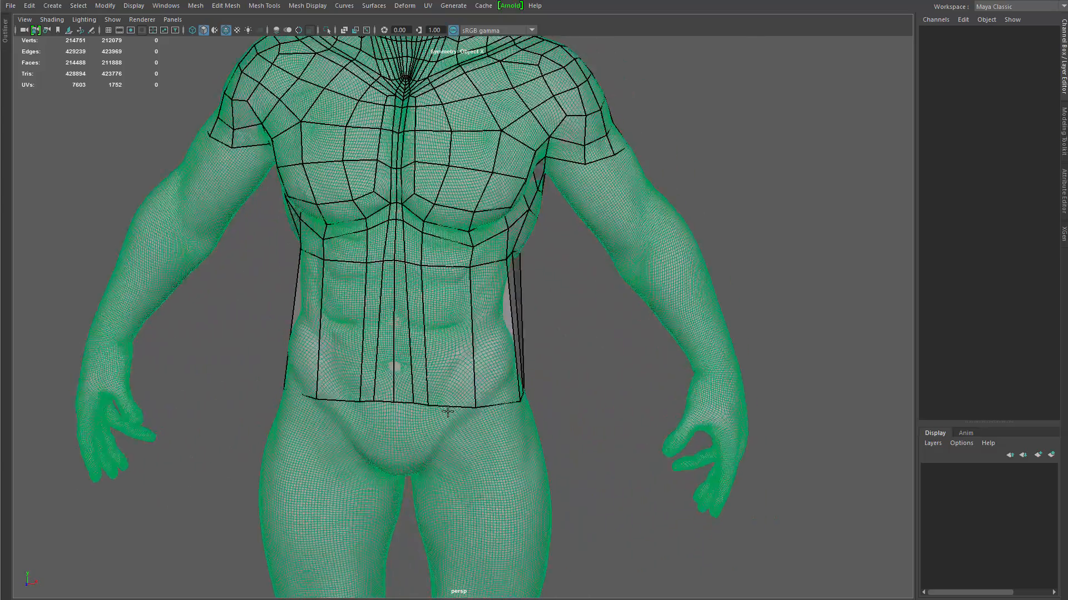
Step: Insert seven horizontal edge loops through the long waist band, spacing them from the ribs to the hips
scroll(450, 390, "up", 5)
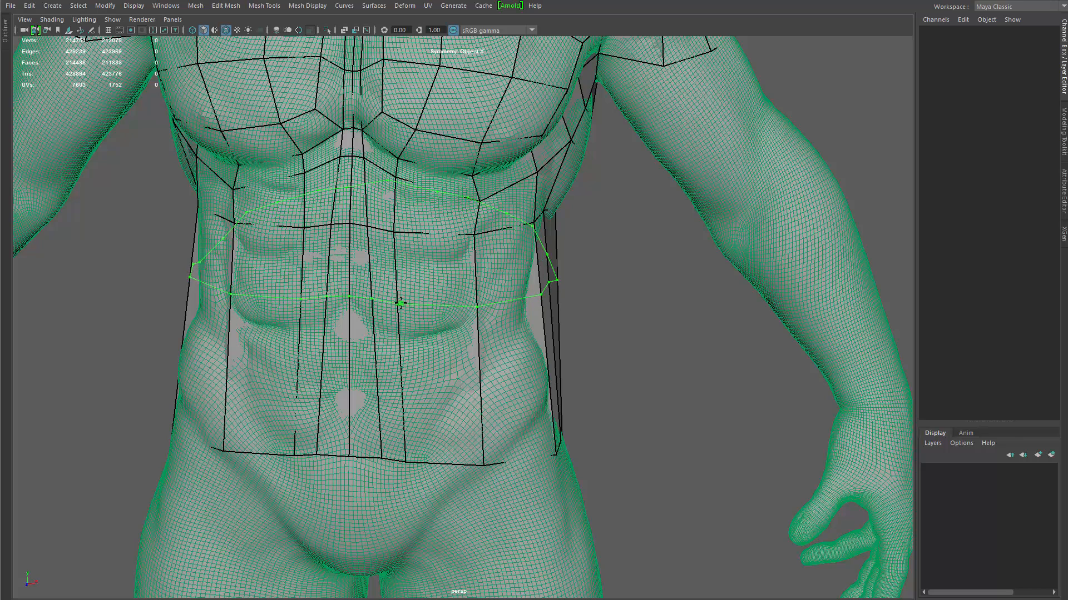
left_click(406, 294, "ctrl")
left_click(410, 345, "ctrl")
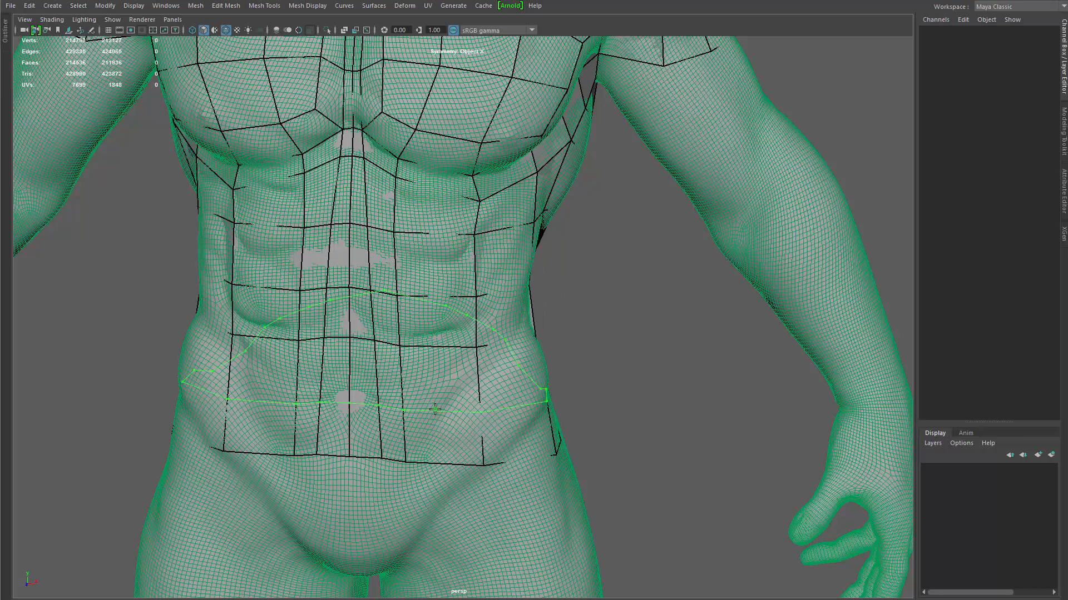
left_click(407, 409, "ctrl")
left_click(407, 258, "ctrl")
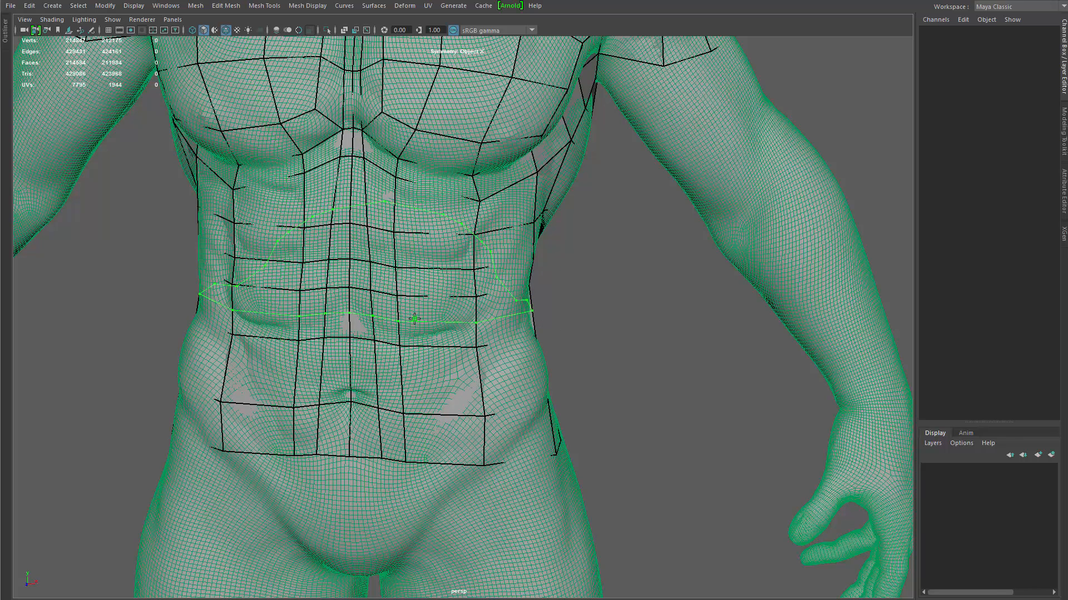
left_click(408, 311, "ctrl")
left_click(409, 369, "ctrl")
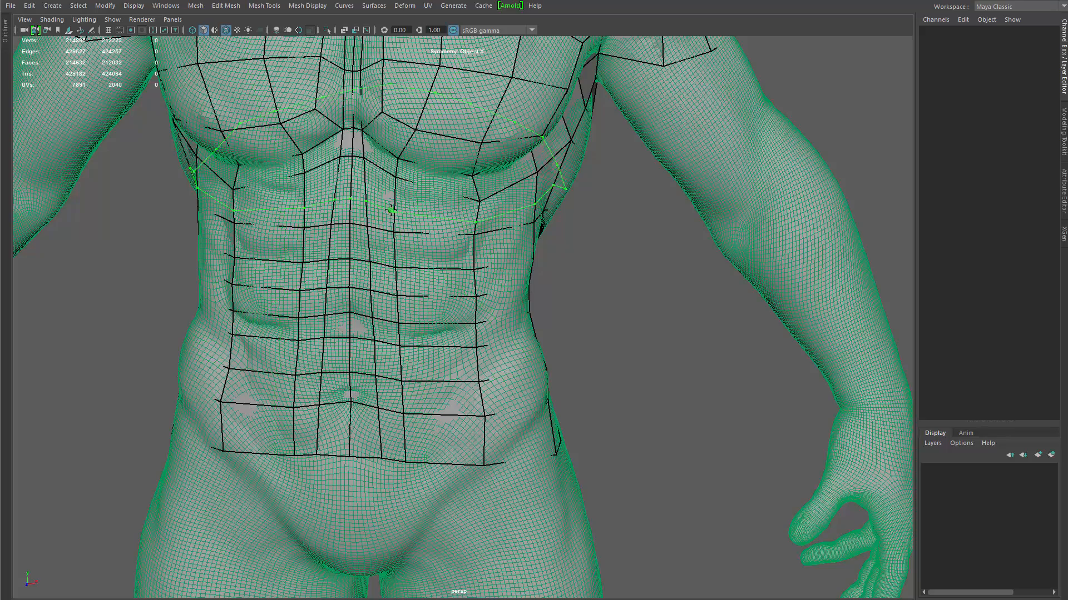
left_click(408, 203, "ctrl")
Step: Relax the quads across the lower back and flank to smooth the new edge loops
left_click_drag(522, 305, 334, 306, "alt")
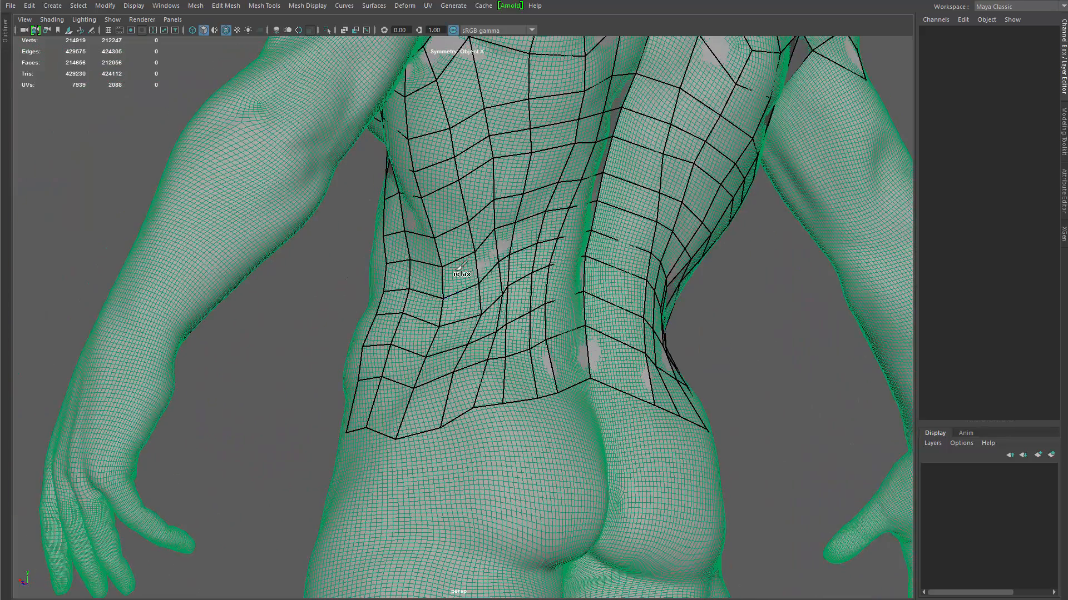
mouse_move(464, 269)
left_mouse_down("shift")
mouse_move(506, 300)
mouse_move(463, 197)
mouse_move(528, 156)
mouse_move(550, 161)
mouse_move(557, 362)
mouse_move(528, 267)
mouse_move(495, 334)
mouse_move(450, 267)
mouse_move(556, 184)
mouse_move(584, 106)
mouse_move(555, 280)
mouse_move(512, 278)
mouse_move(459, 205)
left_mouse_up("shift")
mouse_move(438, 287)
left_mouse_down("shift")
mouse_move(492, 323)
mouse_move(453, 283)
mouse_move(434, 319)
mouse_move(555, 352)
mouse_move(541, 340)
left_mouse_up("shift")
mouse_move(497, 317)
left_mouse_down("shift")
mouse_move(488, 283)
mouse_move(483, 382)
mouse_move(444, 328)
mouse_move(317, 295)
mouse_move(322, 211)
mouse_move(311, 234)
mouse_move(348, 315)
mouse_move(351, 406)
mouse_move(413, 282)
mouse_move(400, 234)
mouse_move(421, 456)
left_mouse_up("shift")
Step: Adjust vertices beneath the pectorals and down the abdomen so the edge flow follows the abdominal muscles
mouse_move(403, 253)
left_mouse_down("alt")
mouse_move(425, 243)
mouse_move(426, 225)
left_mouse_up("alt")
left_click_drag(426, 186, 434, 185)
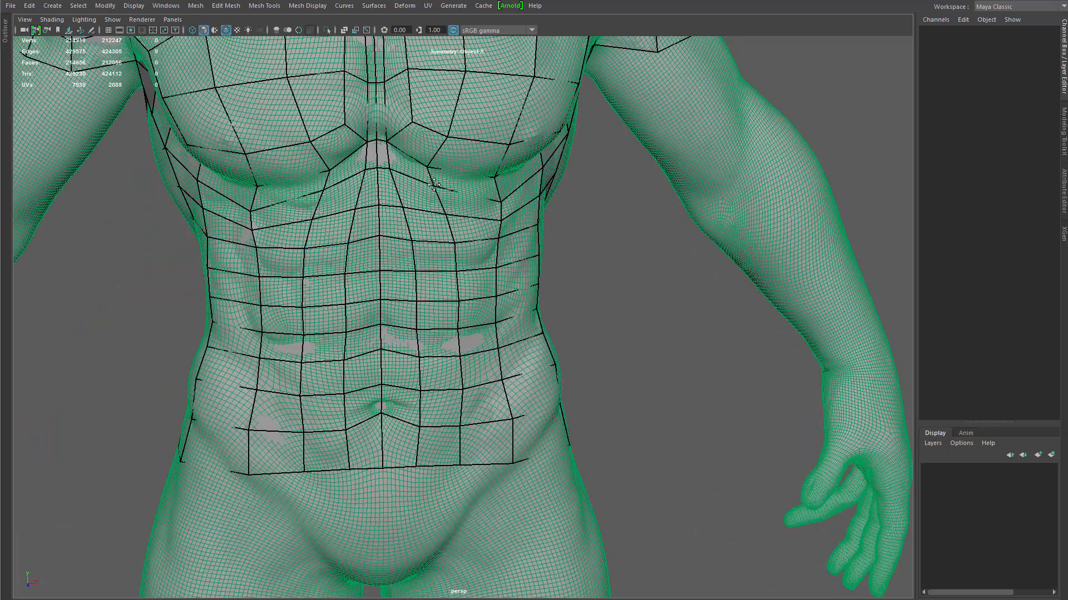
mouse_move(503, 205)
left_mouse_down()
mouse_move(444, 282)
mouse_move(462, 367)
left_mouse_up()
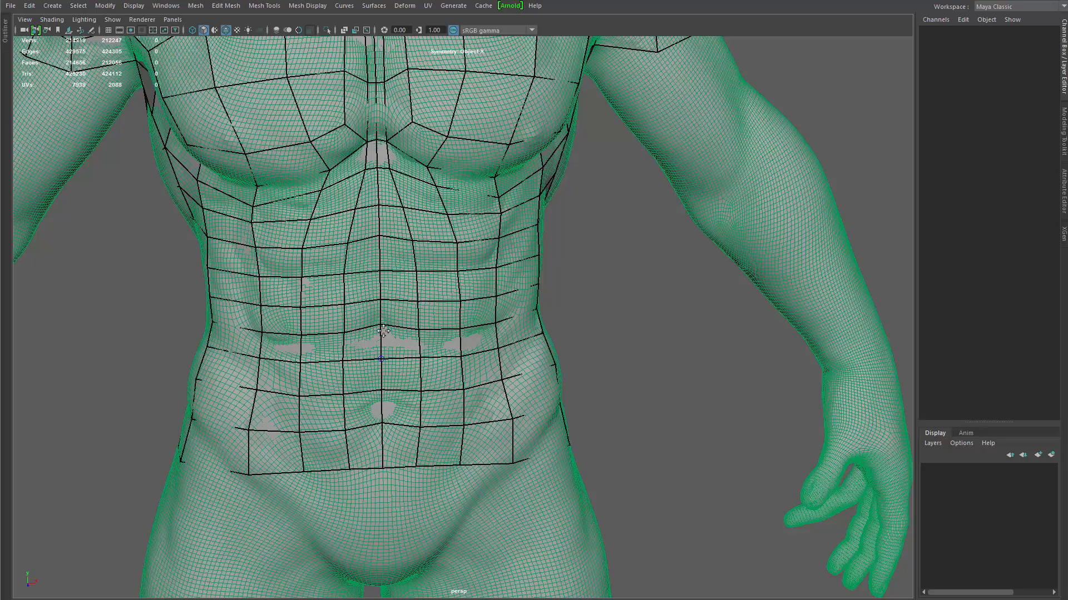
Step: Examine the new quad layout over the abdomen and around the lower back
right_click_drag(448, 280, 339, 294, "alt")
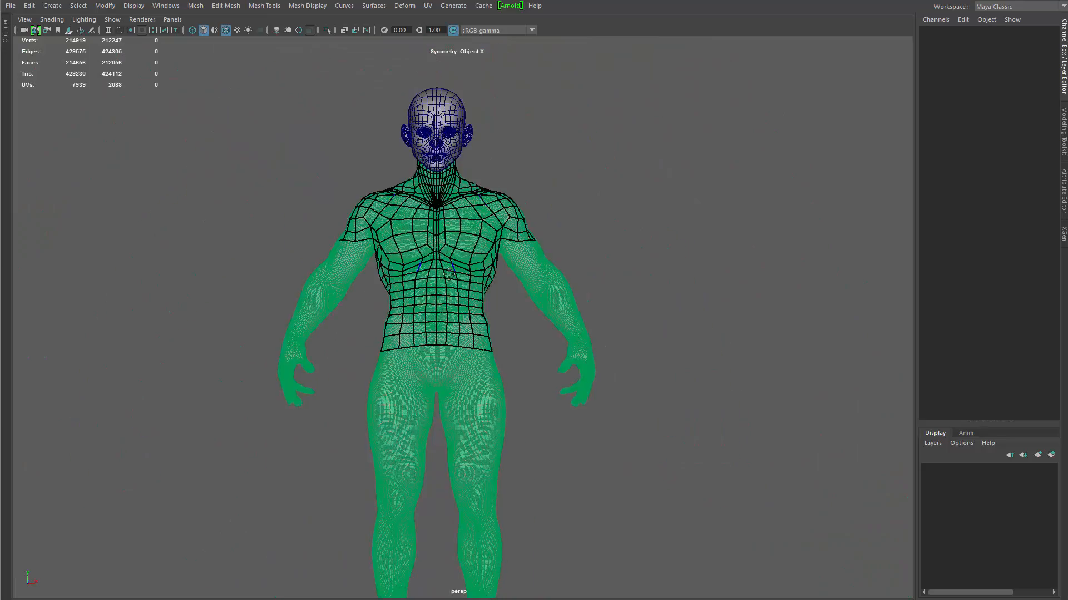
left_click_drag(445, 333, 400, 378, "alt")
right_click_drag(400, 378, 523, 411, "alt")
left_click_drag(423, 339, 465, 303, "alt")
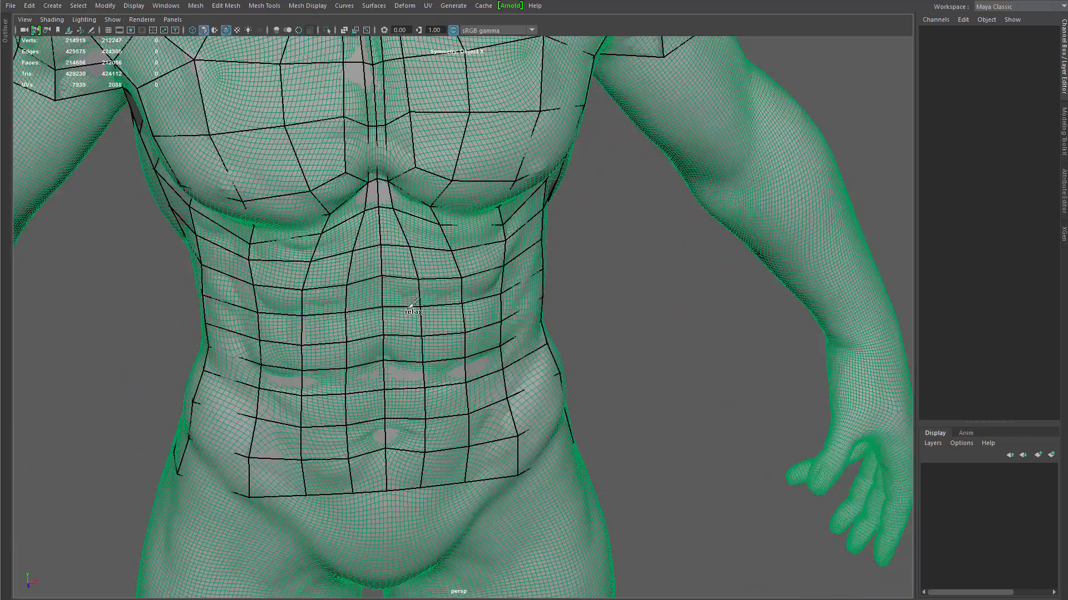
right_click_drag(461, 347, 427, 318, "alt")
left_click_drag(427, 315, 389, 277, "alt")
mouse_move(481, 367)
left_mouse_down("alt")
mouse_move(286, 319)
mouse_move(250, 362)
left_mouse_up("alt")
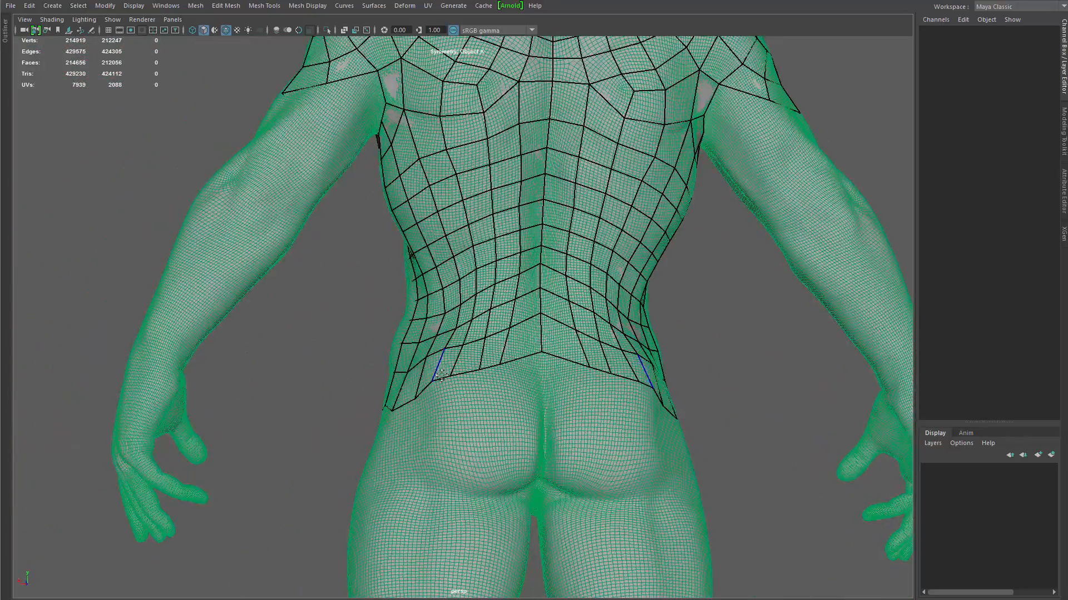
Step: Relax the quads across the middle and lower back to even out the edge flow on both sides of the spine
left_click_drag(436, 368, 500, 348, "alt")
left_click_drag(500, 348, 507, 338, "shift")
left_click_drag(565, 374, 533, 259, "alt")
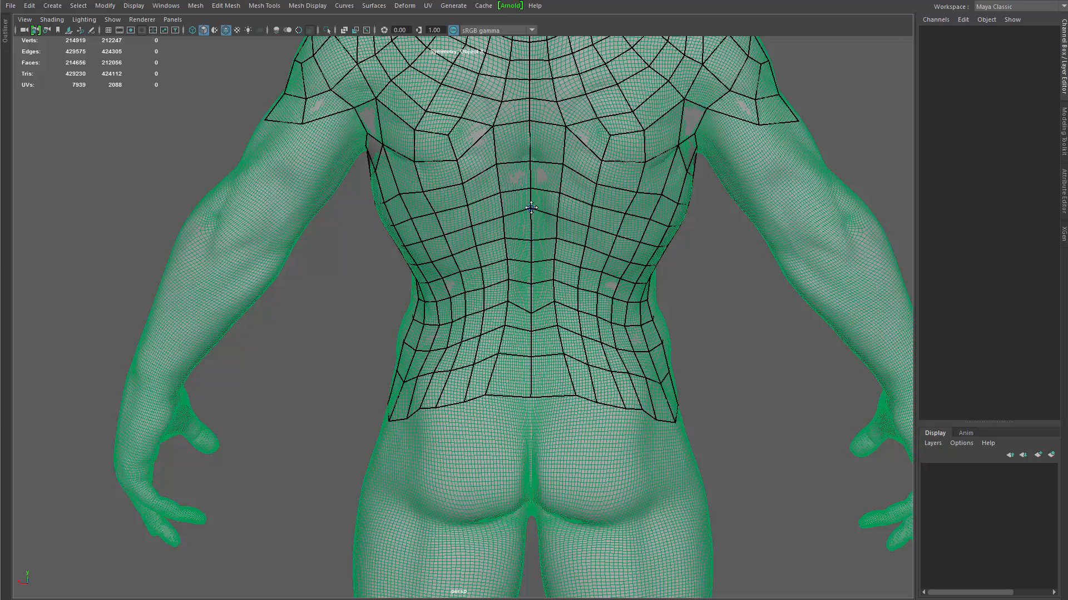
mouse_move(534, 181)
left_mouse_down("shift")
mouse_move(559, 210)
mouse_move(556, 300)
mouse_move(574, 173)
left_mouse_up("shift")
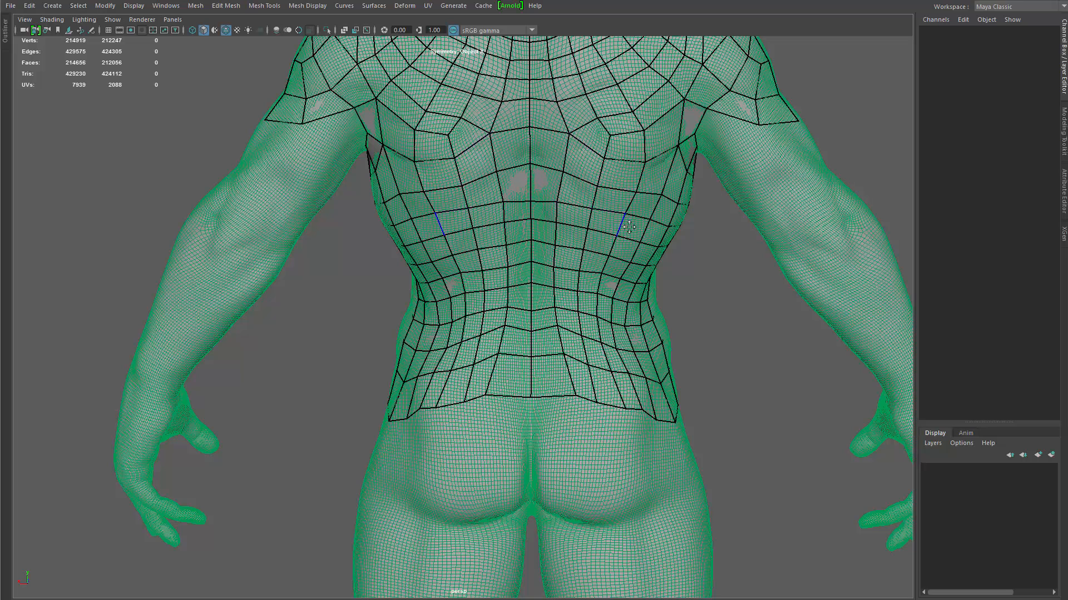
mouse_move(559, 325)
left_mouse_down("shift")
mouse_move(577, 320)
mouse_move(582, 338)
left_mouse_up("shift")
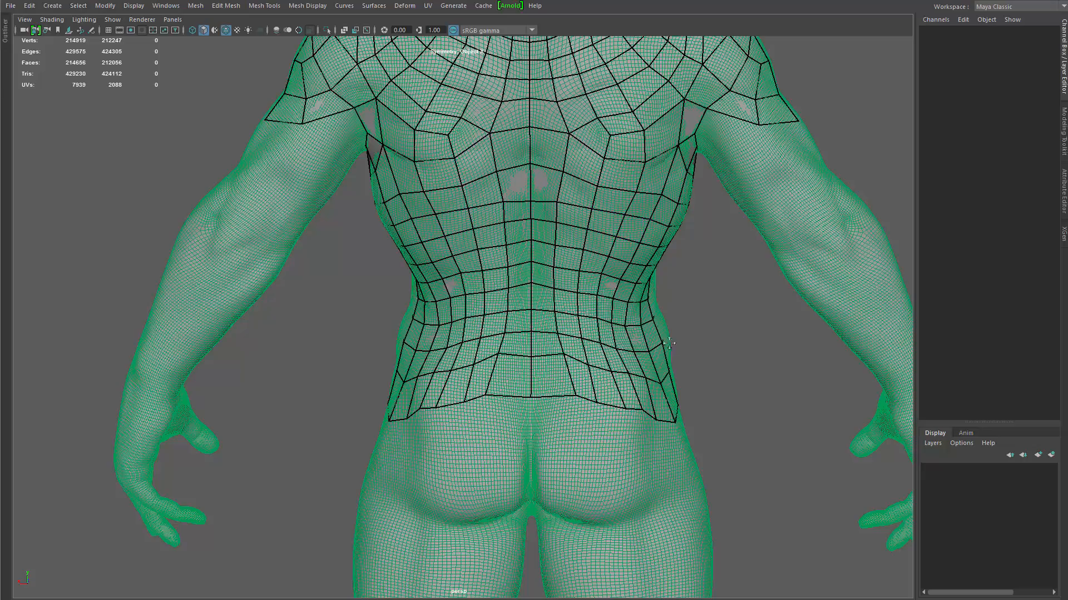
Step: Delete the lowest row of quads around the back of the hips
left_click_drag(669, 343, 581, 323, "alt")
left_click_drag(642, 247, 586, 423, "alt")
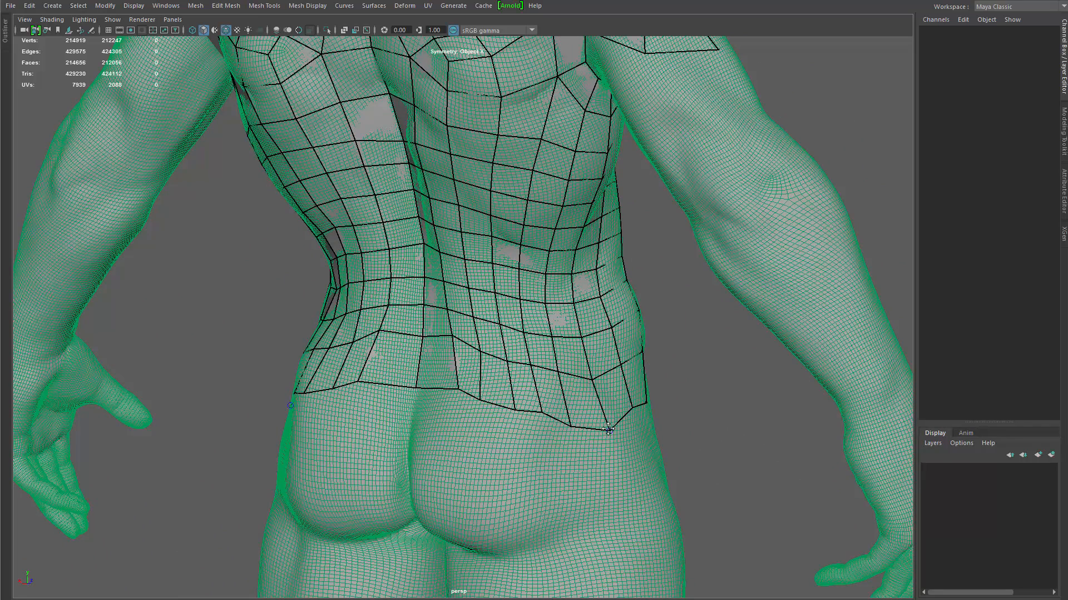
left_click(583, 406, "ctrl+shift")
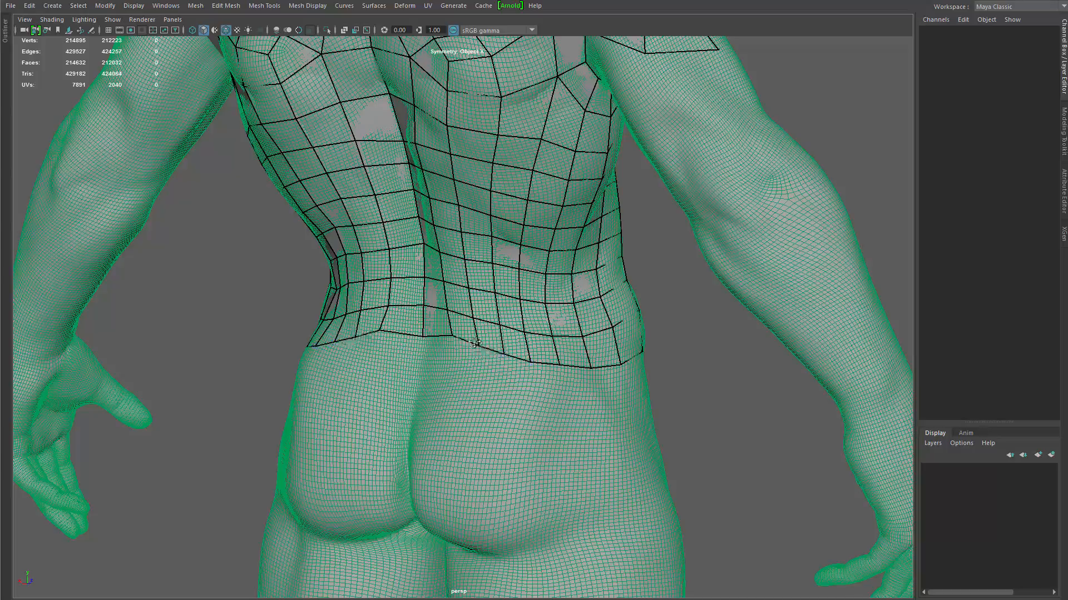
Step: Extend a strip of two quads down each side of the lower abdomen, angled toward the groin
mouse_move(476, 343)
left_mouse_down("alt")
mouse_move(495, 369)
mouse_move(496, 269)
mouse_move(639, 388)
mouse_move(558, 351)
mouse_move(481, 367)
mouse_move(545, 347)
mouse_move(448, 386)
mouse_move(456, 364)
mouse_move(510, 338)
left_mouse_up("alt")
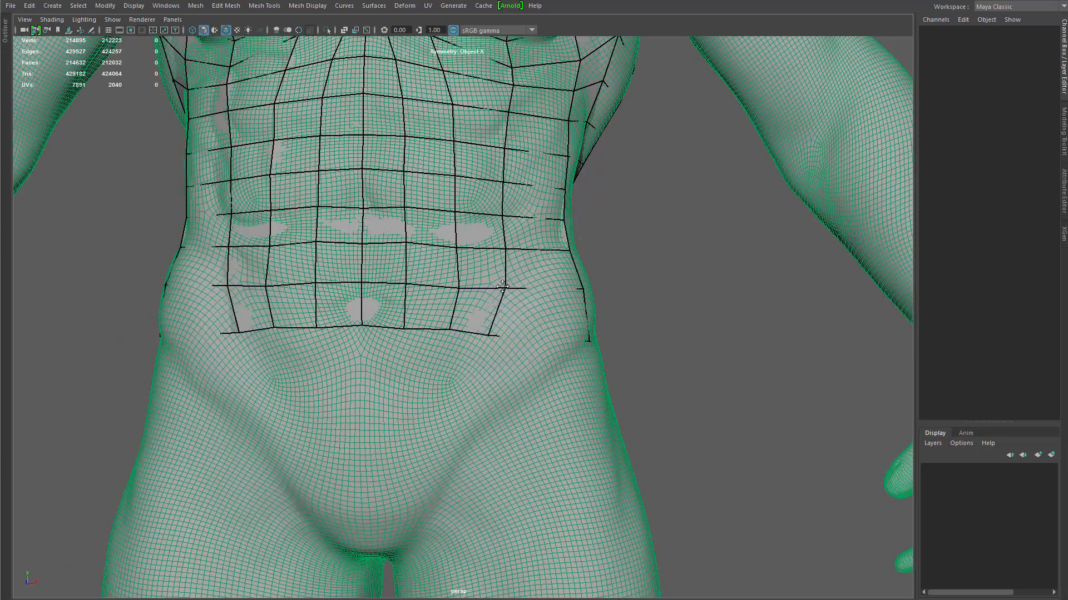
left_click(451, 368, "shift")
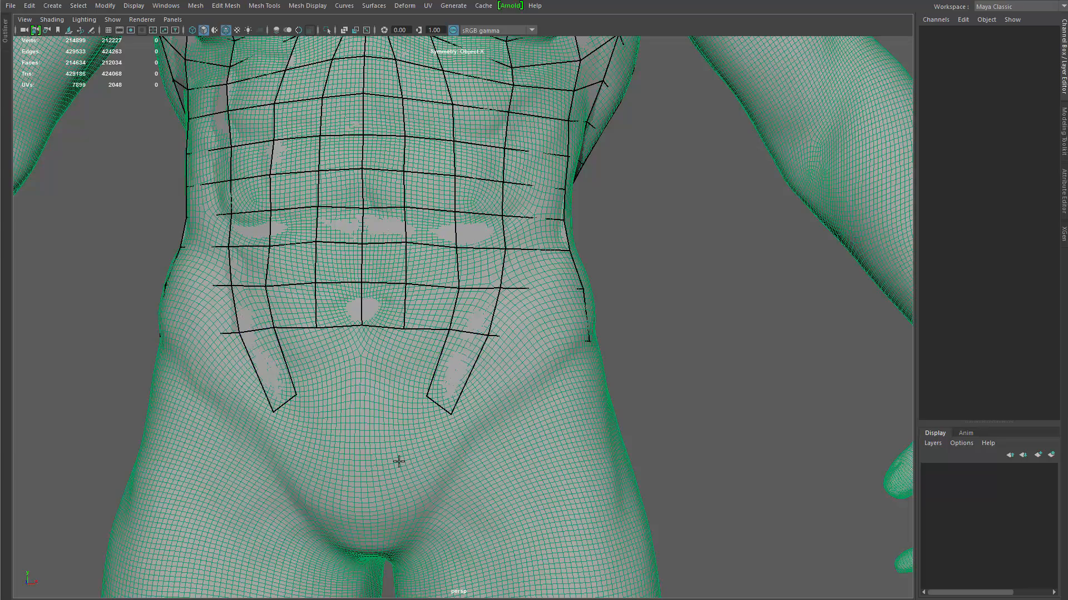
left_click(421, 481, "shift")
left_click_drag(426, 524, 443, 496, "alt")
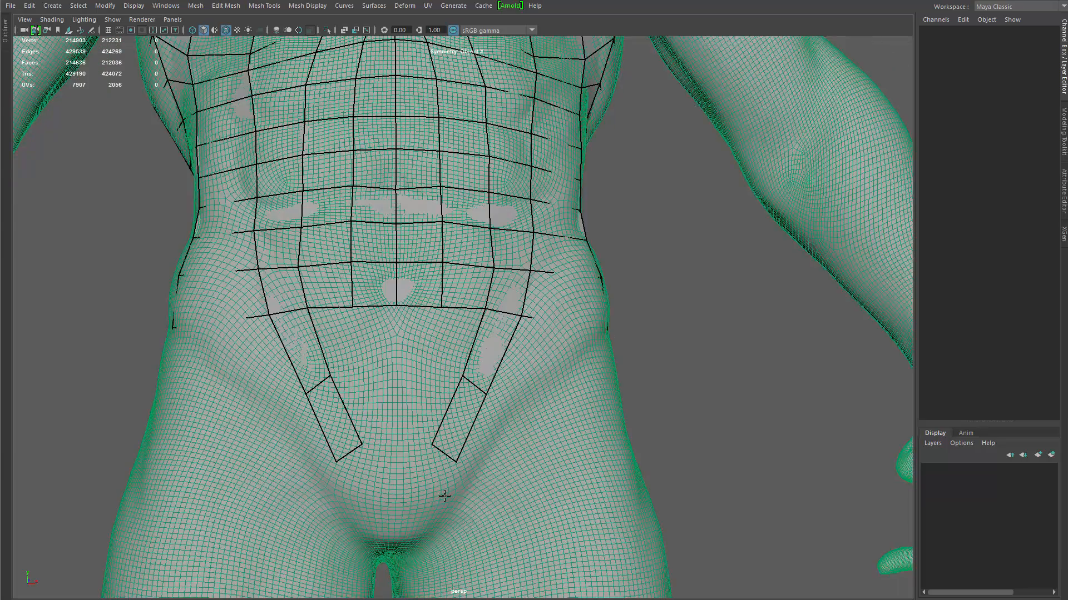
Step: Join the two strips with quads across the midline above the crotch and relax them into a rounded V
middle_click_drag(443, 495, 501, 393, "alt")
right_click_drag(501, 393, 472, 410, "alt")
middle_click_drag(472, 410, 463, 398, "alt")
left_click(451, 348)
left_click(455, 426)
left_click(483, 372, "shift")
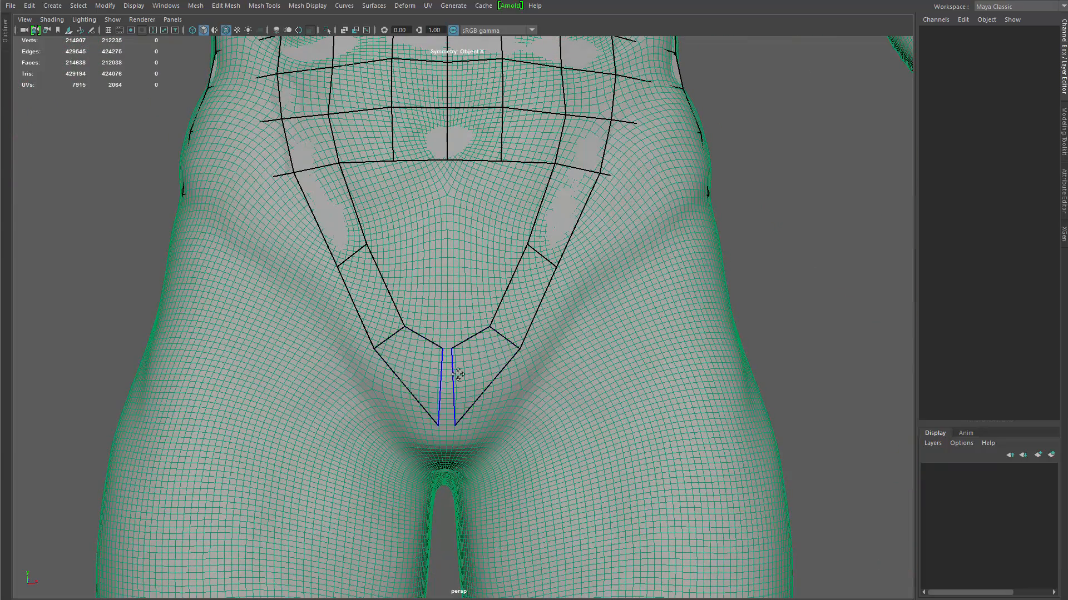
left_click_drag(454, 384, 478, 378)
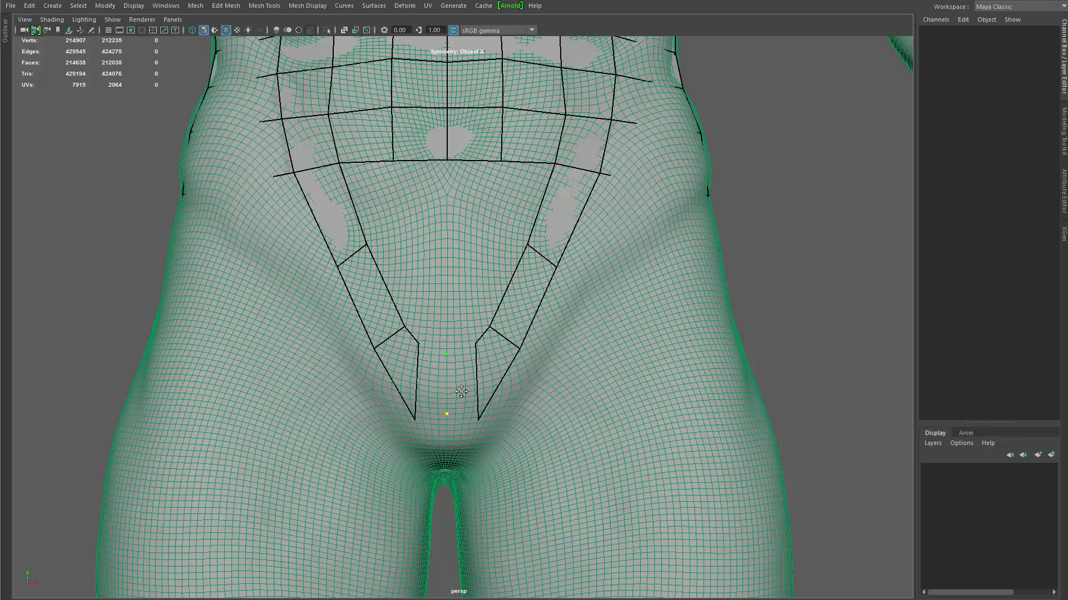
left_click(461, 391, "shift")
mouse_move(486, 400)
left_mouse_down("shift")
mouse_move(523, 347)
mouse_move(503, 324)
mouse_move(561, 260)
left_mouse_up("shift")
middle_click_drag(561, 260, 498, 320, "alt")
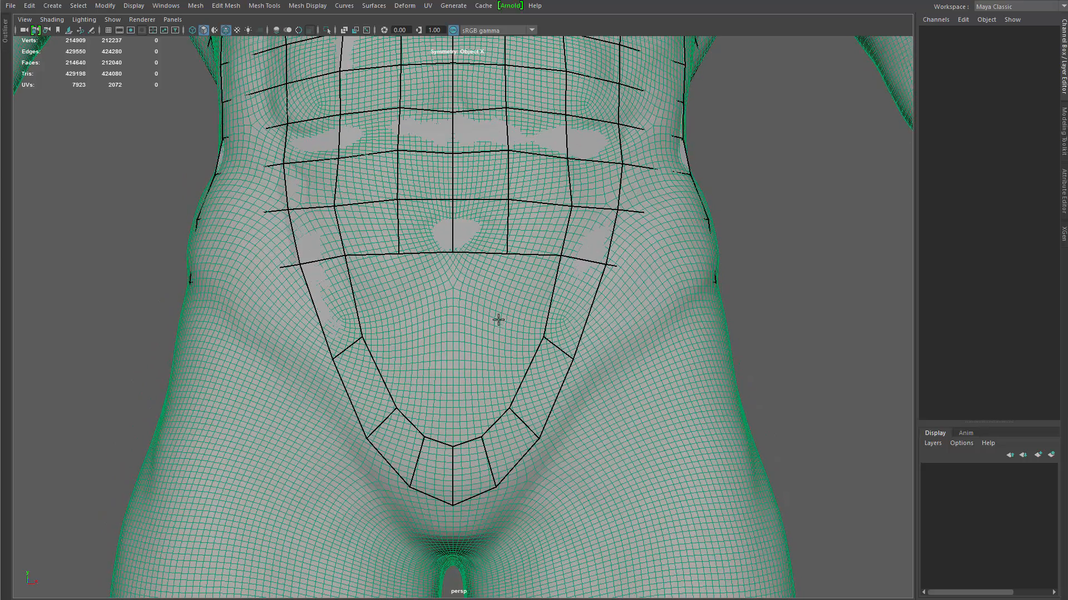
Step: Fill the inside of the V below the navel with quads, leaving only its central opening
left_click(481, 294, "shift")
left_click(527, 301, "shift")
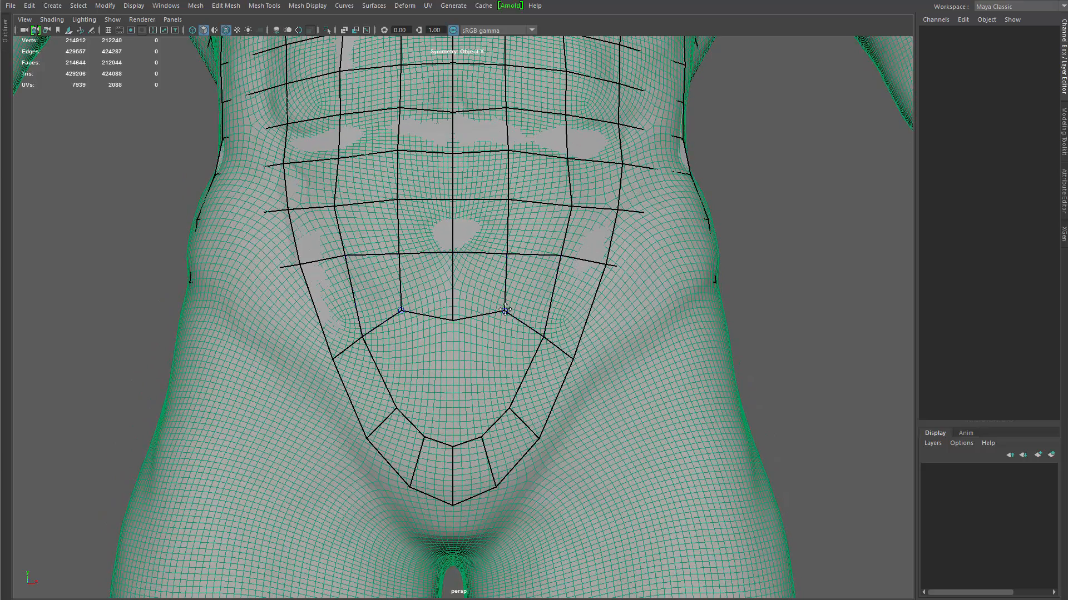
left_click(488, 384, "shift")
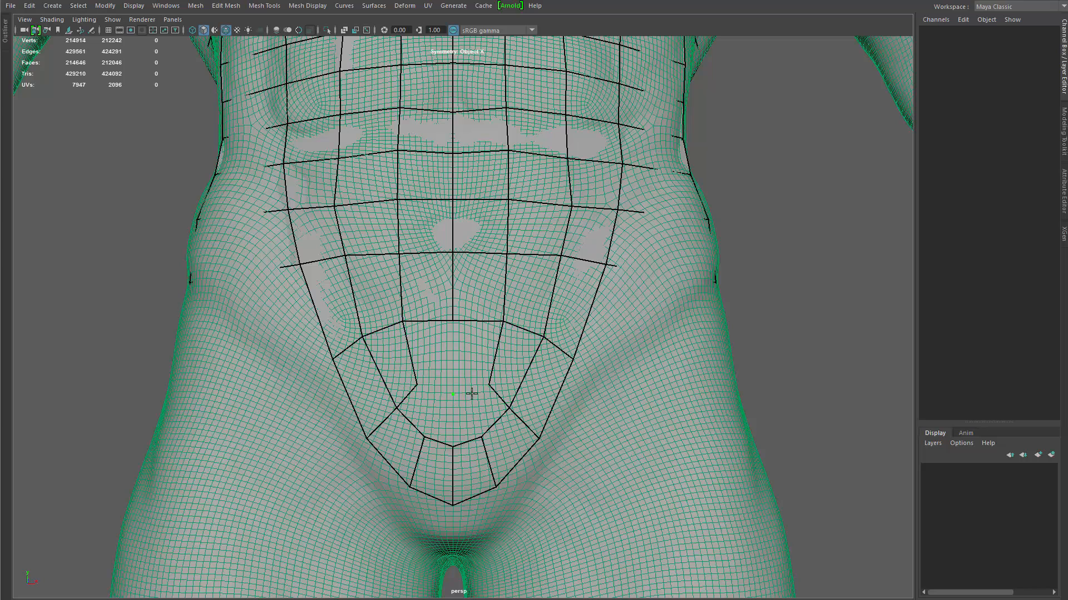
left_click(472, 392)
left_click(488, 406, "shift")
left_click(466, 418, "shift")
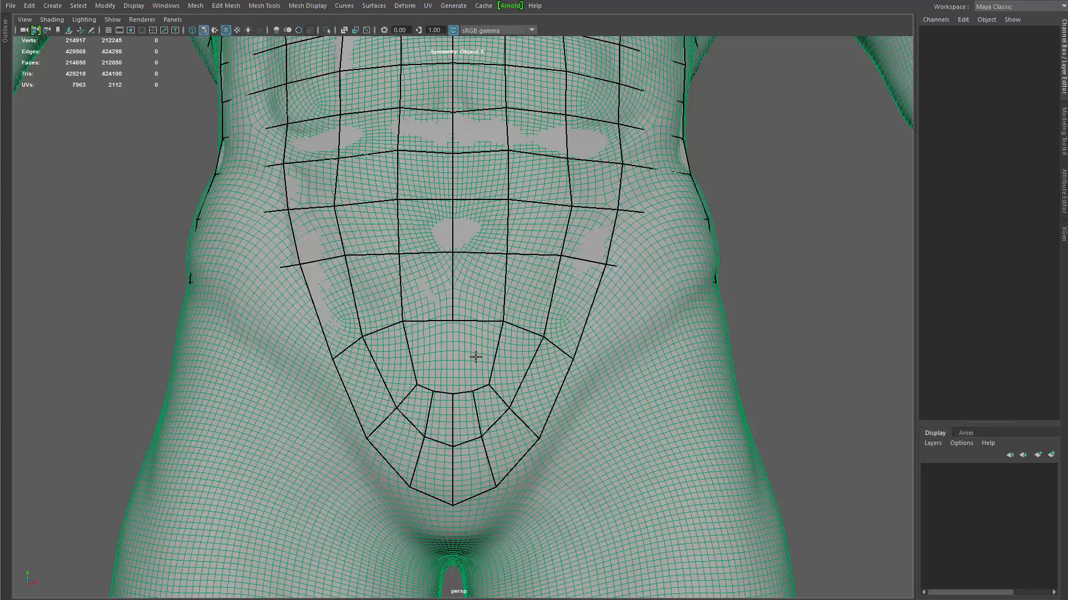
Step: Remove the extra edges beside the midline at the V's tip, then reshape and relax the pelvic quads
left_click(483, 418, "ctrl+shift")
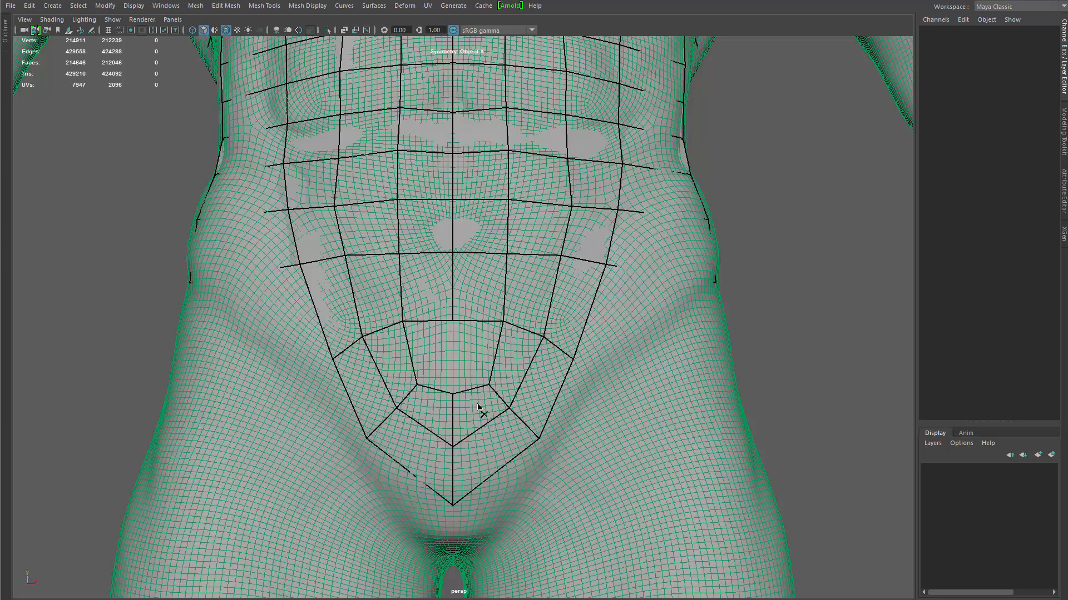
left_click_drag(540, 441, 531, 460)
left_click_drag(510, 410, 522, 439)
scroll(538, 415, "down", 3)
left_click_drag(513, 304, 521, 216, "shift")
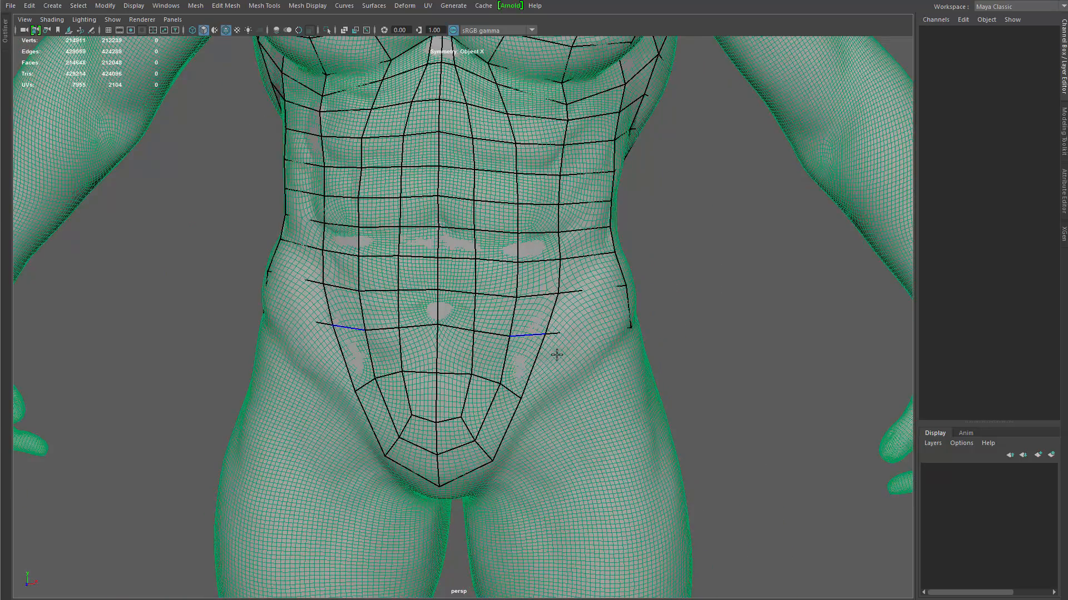
Step: Delete the remaining lowest row of quads around the flanks and lower back
mouse_move(557, 355)
left_mouse_down("alt")
mouse_move(504, 313)
mouse_move(639, 306)
mouse_move(556, 308)
mouse_move(571, 309)
mouse_move(441, 334)
left_mouse_up("alt")
left_click(570, 326, "ctrl+shift")
left_click(555, 313, "ctrl+shift")
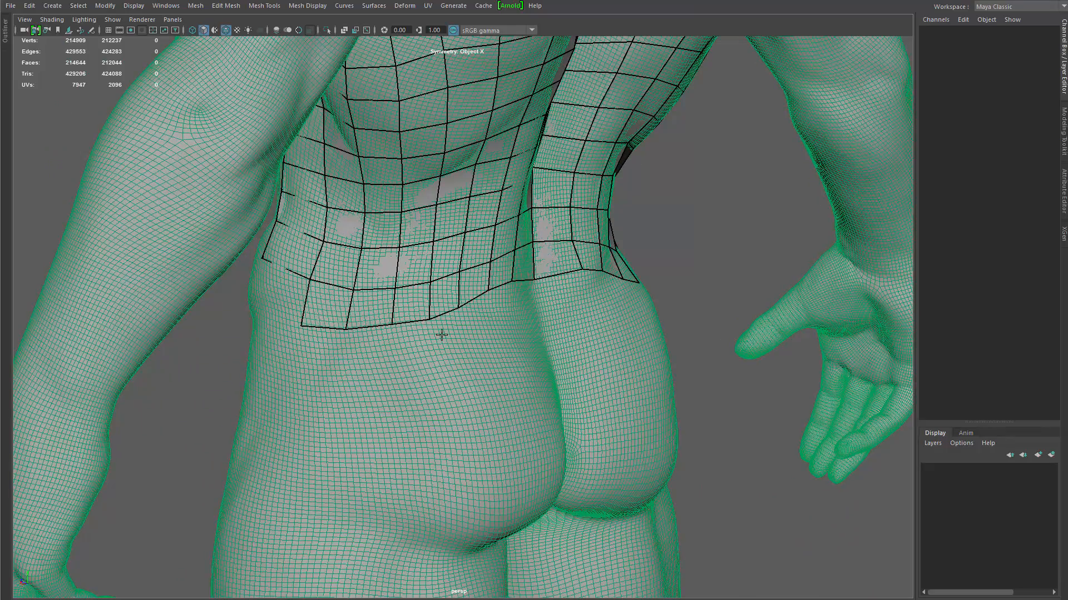
left_click_drag(335, 312, 526, 273, "ctrl+shift")
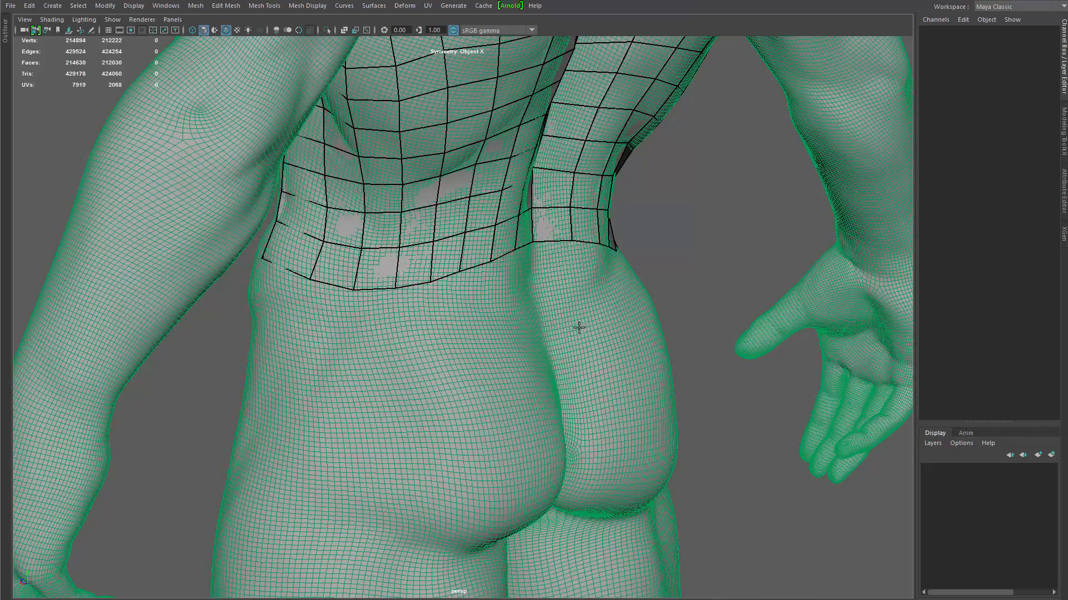
Step: Reposition the border vertices on the side of the lower abdomen and at the flank to follow the hip contour
left_click_drag(578, 328, 554, 238, "alt")
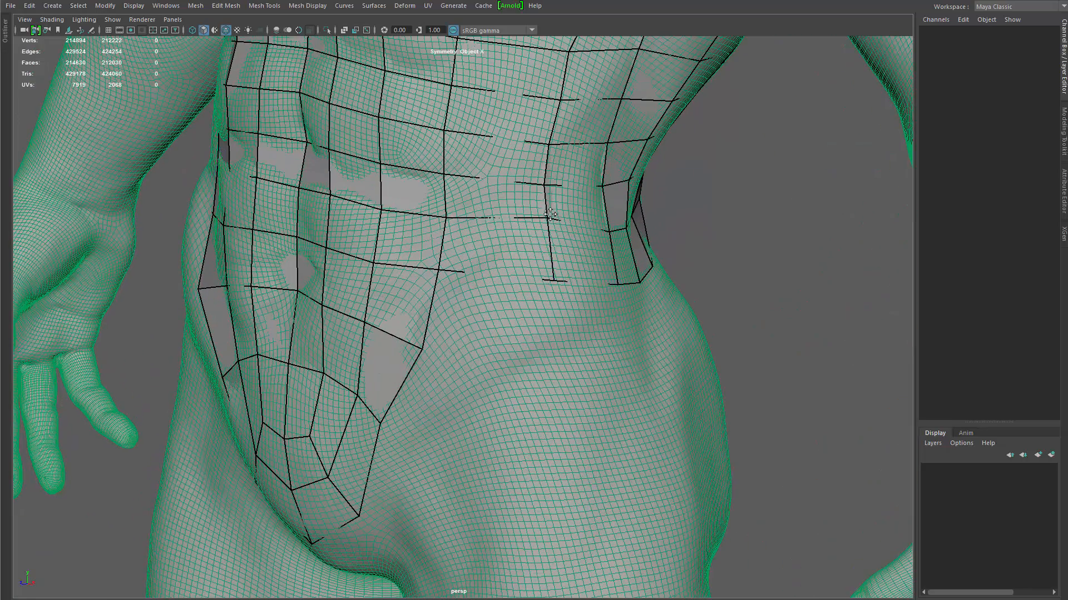
left_click_drag(456, 281, 460, 286)
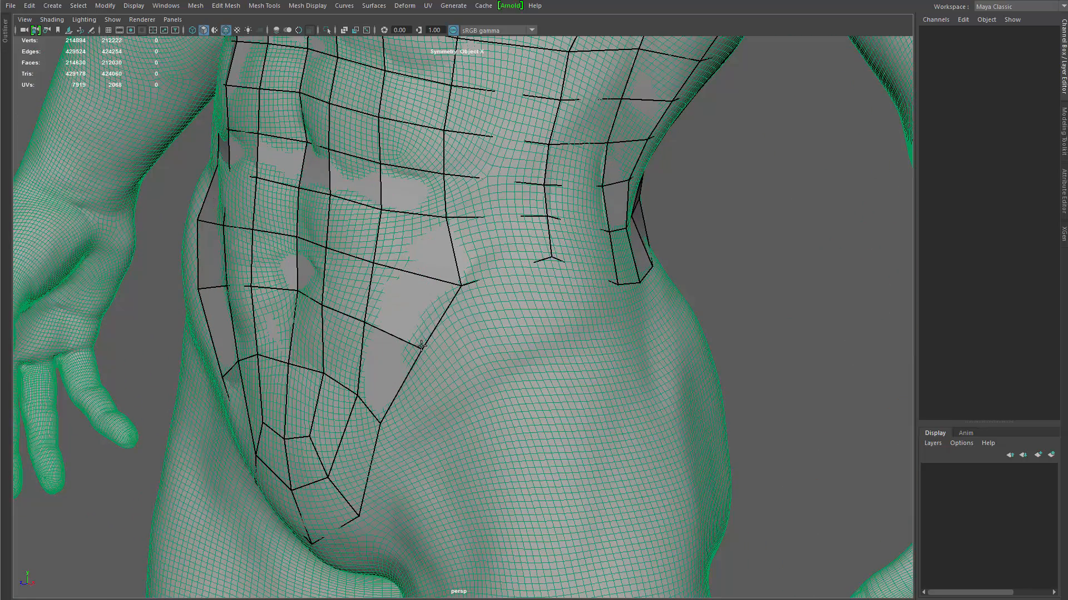
left_click_drag(422, 349, 413, 350)
left_click_drag(460, 287, 444, 288)
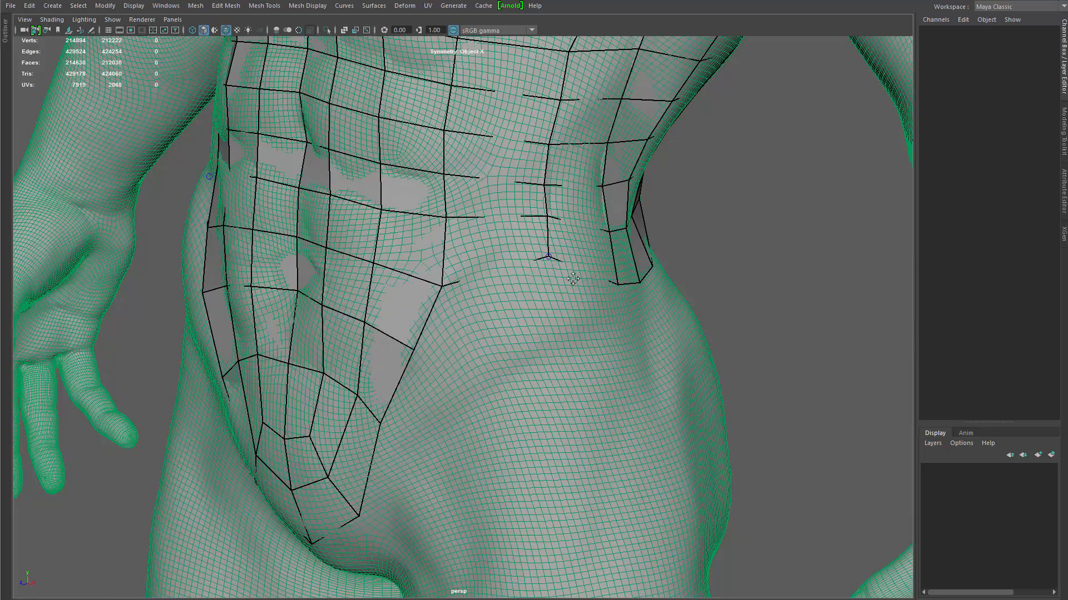
Step: Raise the lower border vertices on the back of the flank to even out the waist row
mouse_move(573, 278)
left_mouse_down("alt")
mouse_move(477, 269)
mouse_move(507, 393)
mouse_move(380, 333)
mouse_move(376, 300)
left_mouse_up("alt")
left_click_drag(419, 336, 420, 302)
left_click_drag(471, 333, 474, 297)
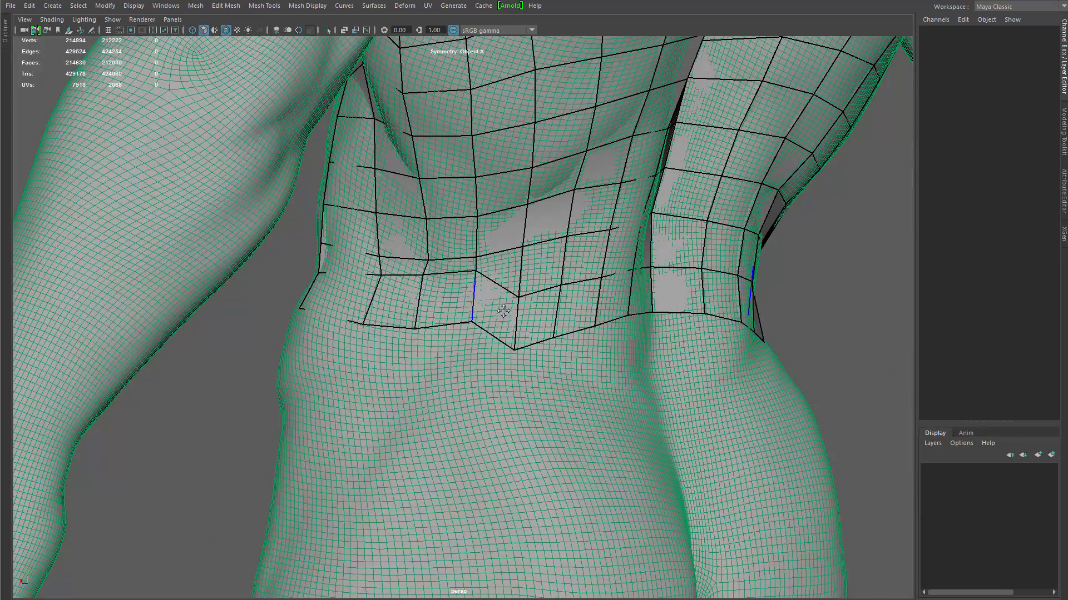
mouse_move(550, 303)
left_mouse_down("alt")
mouse_move(540, 318)
mouse_move(553, 341)
left_mouse_up("alt")
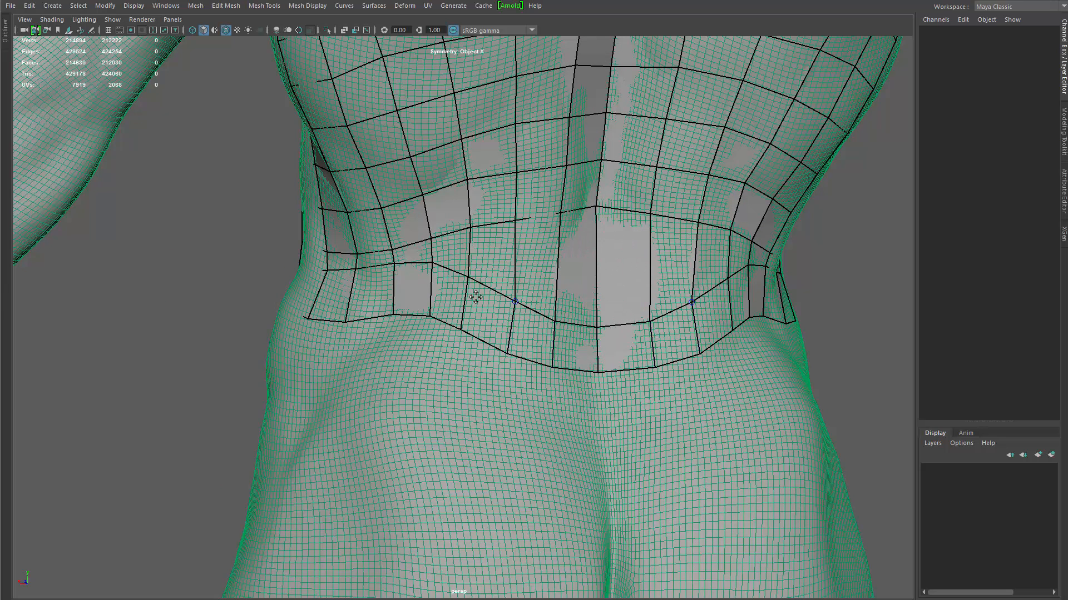
Step: Relax the quads around the lower back and flank to smooth the waist border
mouse_move(497, 268)
left_mouse_down("alt")
mouse_move(570, 272)
mouse_move(478, 249)
mouse_move(625, 253)
left_mouse_up("alt")
left_click_drag(625, 254, 545, 259, "alt")
mouse_move(550, 251)
left_mouse_down("shift")
mouse_move(588, 231)
mouse_move(668, 253)
mouse_move(739, 255)
mouse_move(633, 258)
left_mouse_up("shift")
left_click_drag(633, 258, 677, 245, "shift")
left_click_drag(528, 292, 558, 257, "alt")
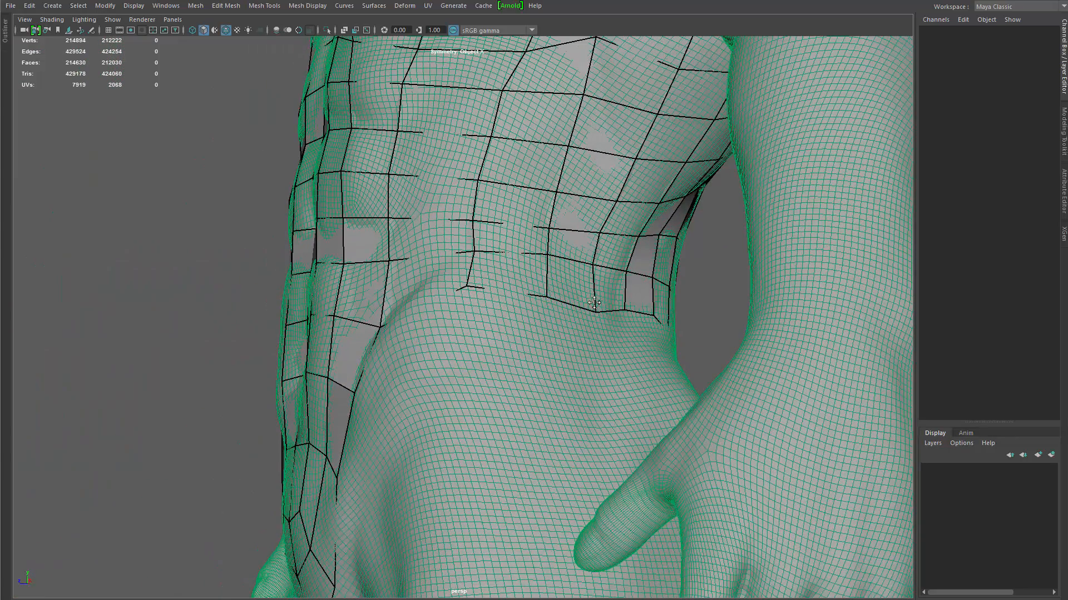
mouse_move(546, 234)
left_mouse_down("shift")
mouse_move(501, 203)
mouse_move(586, 240)
mouse_move(484, 227)
mouse_move(452, 186)
mouse_move(505, 248)
mouse_move(434, 356)
mouse_move(534, 350)
mouse_move(343, 370)
mouse_move(581, 382)
mouse_move(579, 310)
mouse_move(456, 242)
left_mouse_up("shift")
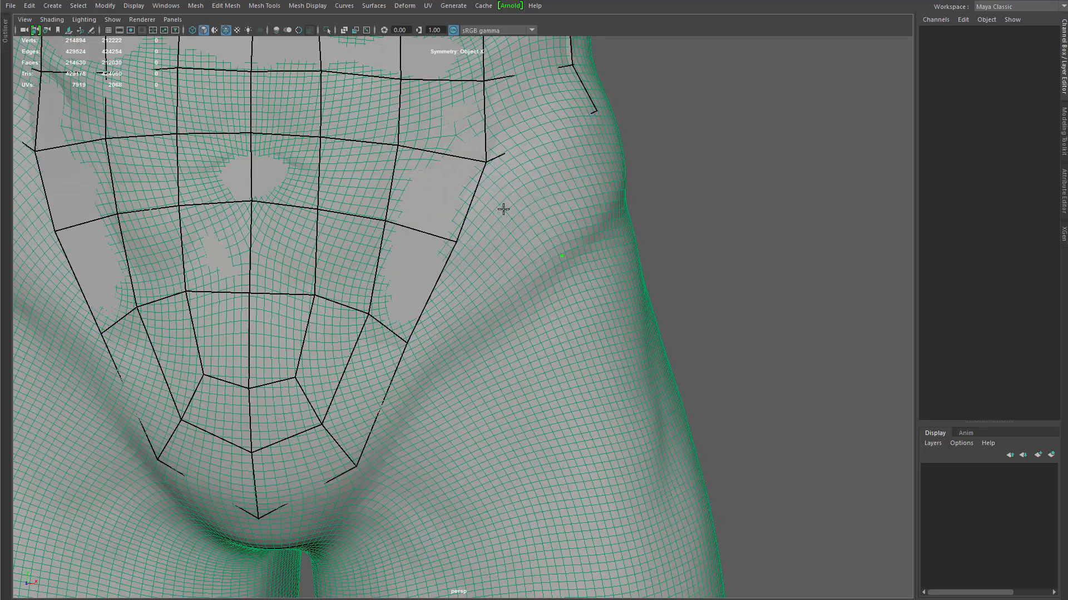
Step: Move the outer lower abdomen vertex toward the hip and start a band of quads along the groin crease
left_click_drag(487, 163, 502, 178)
left_click(521, 300)
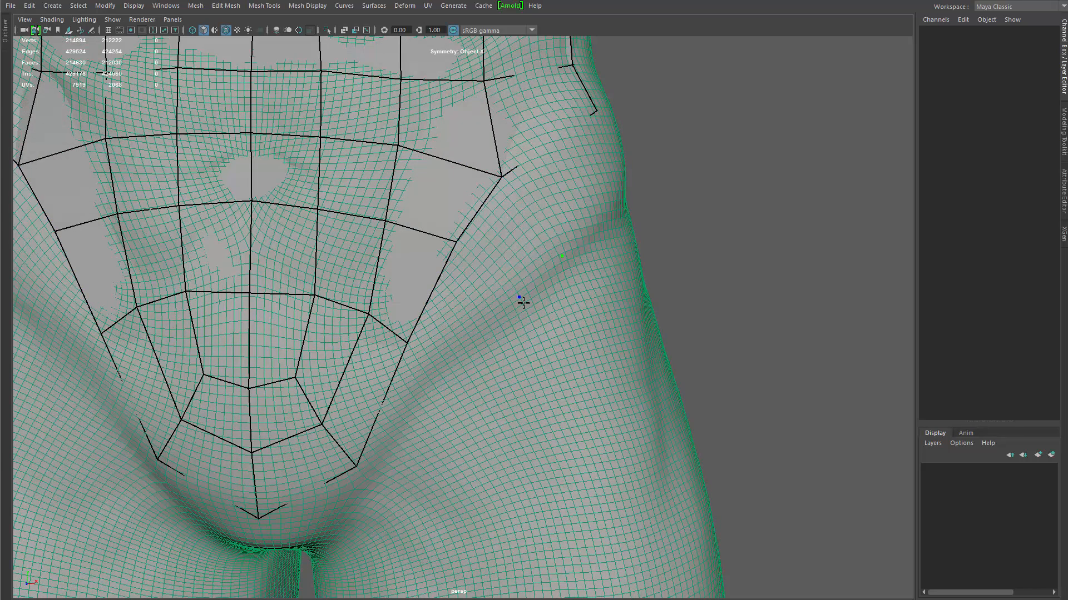
left_click(499, 316, "shift")
left_click(450, 364, "shift")
Step: Continue the groin crease band down beside the pubic area and fill the gap between both sides with quads
left_click_drag(416, 406, 324, 399, "alt")
left_click(362, 411, "shift")
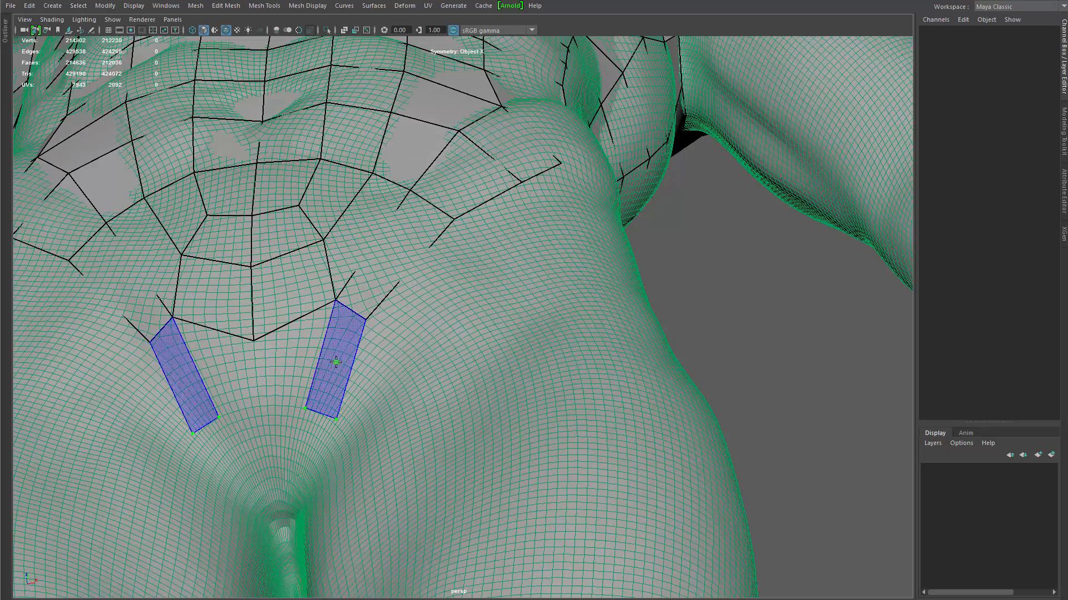
left_click(322, 373, "shift")
left_click(327, 317, "shift")
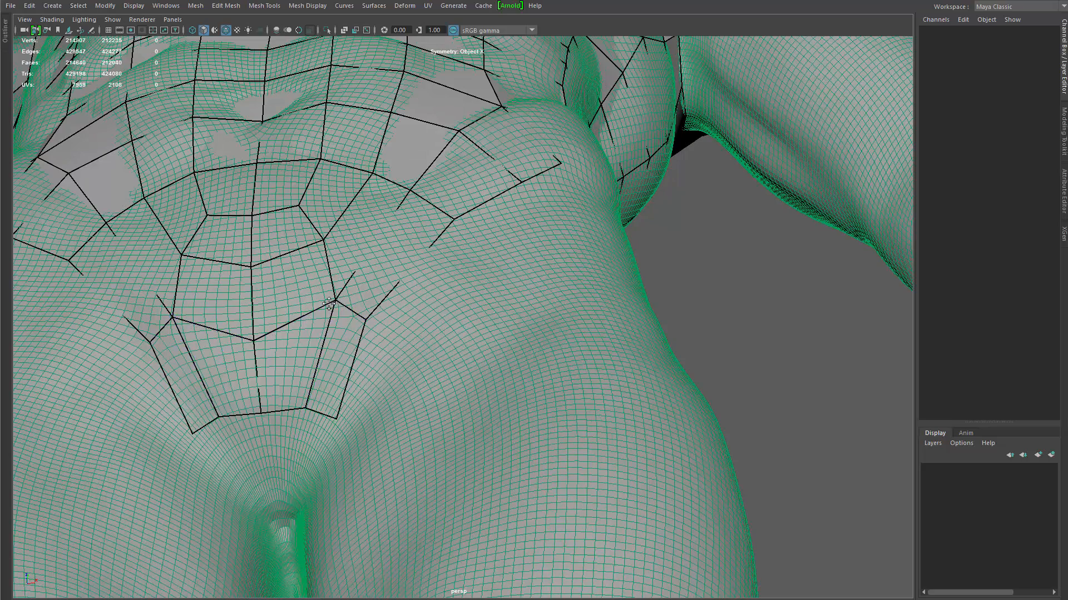
Step: Extend the pubic quads down into the crotch and add a matching quad on each side
left_click_drag(327, 316, 347, 380, "alt")
scroll(375, 421, "down", 6)
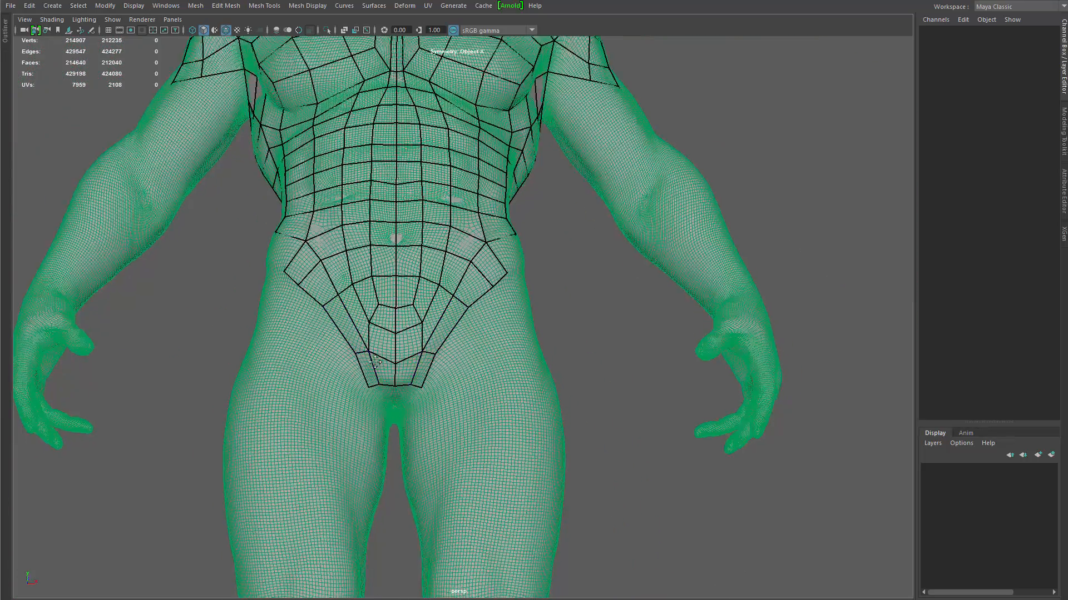
scroll(427, 357, "down", 3)
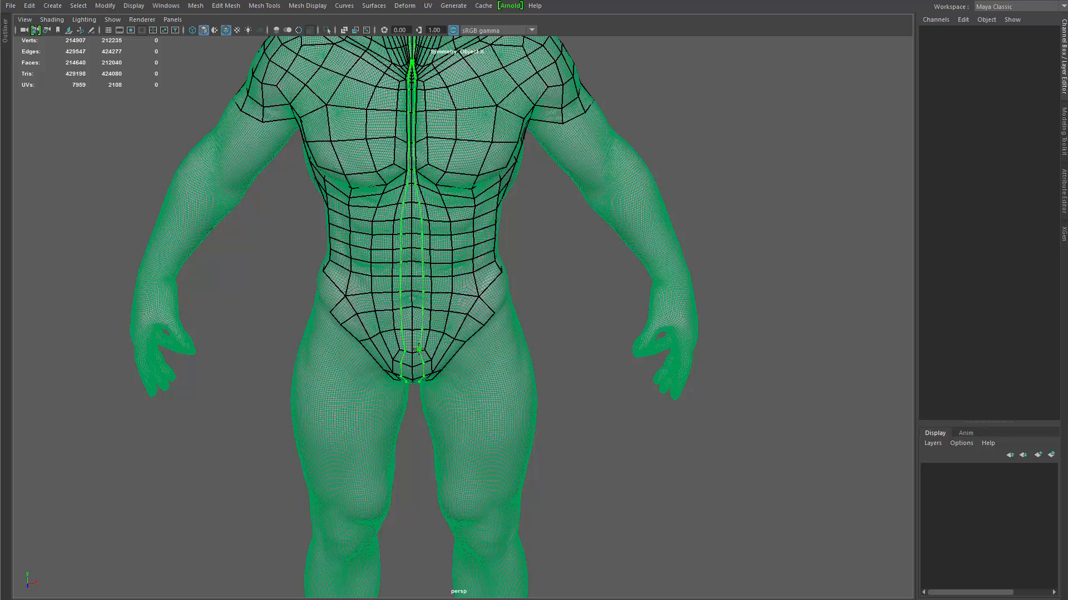
scroll(414, 367, "up", 6)
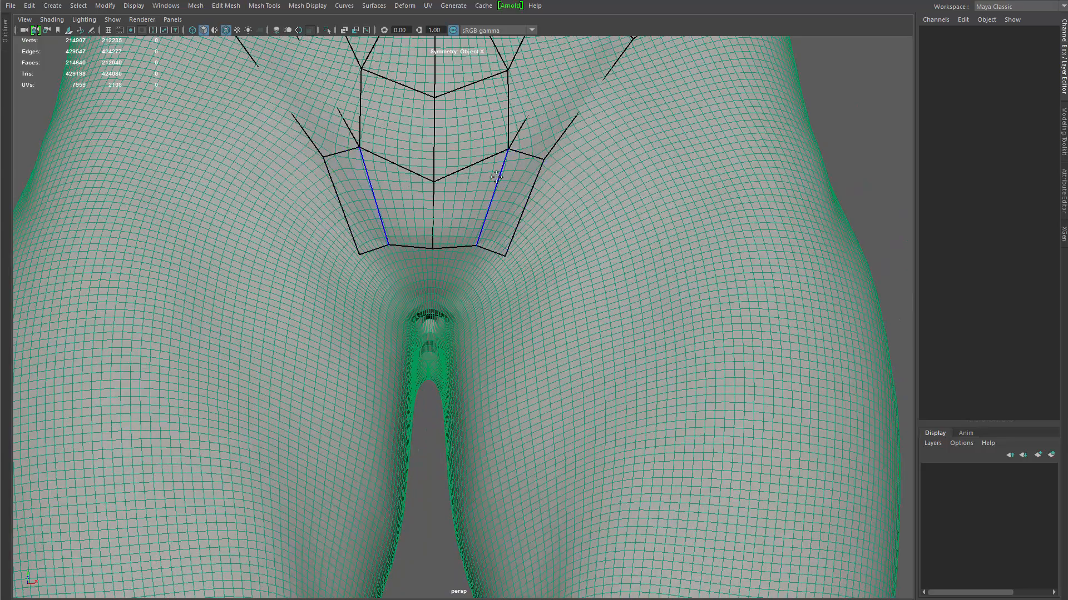
left_click_drag(507, 146, 473, 173, "alt")
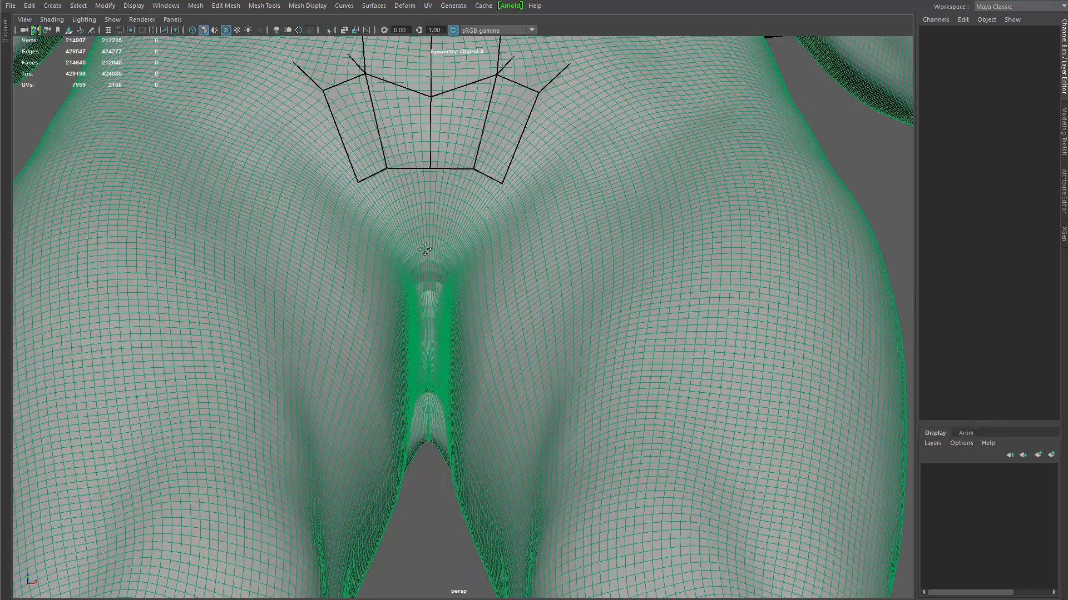
left_click(449, 263)
left_click(439, 216, "shift")
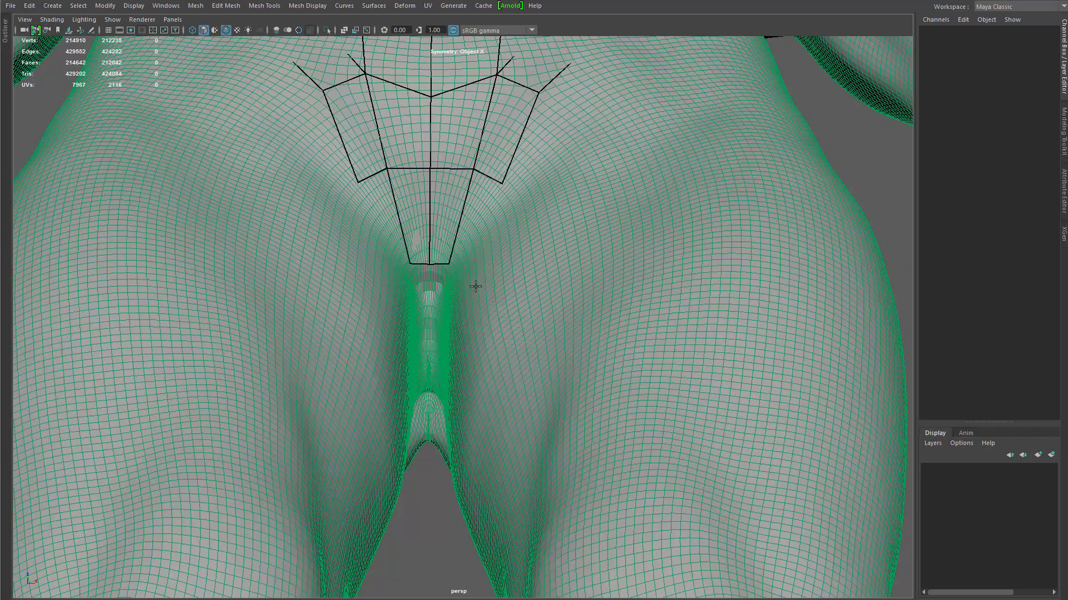
left_click(474, 274)
left_click(477, 223, "shift")
Step: Add a quad at the front of each hip, linking the groin crease band to the flank edge
mouse_move(501, 278)
left_mouse_down("alt")
mouse_move(457, 348)
mouse_move(453, 381)
left_mouse_up("alt")
scroll(456, 356, "down", 3)
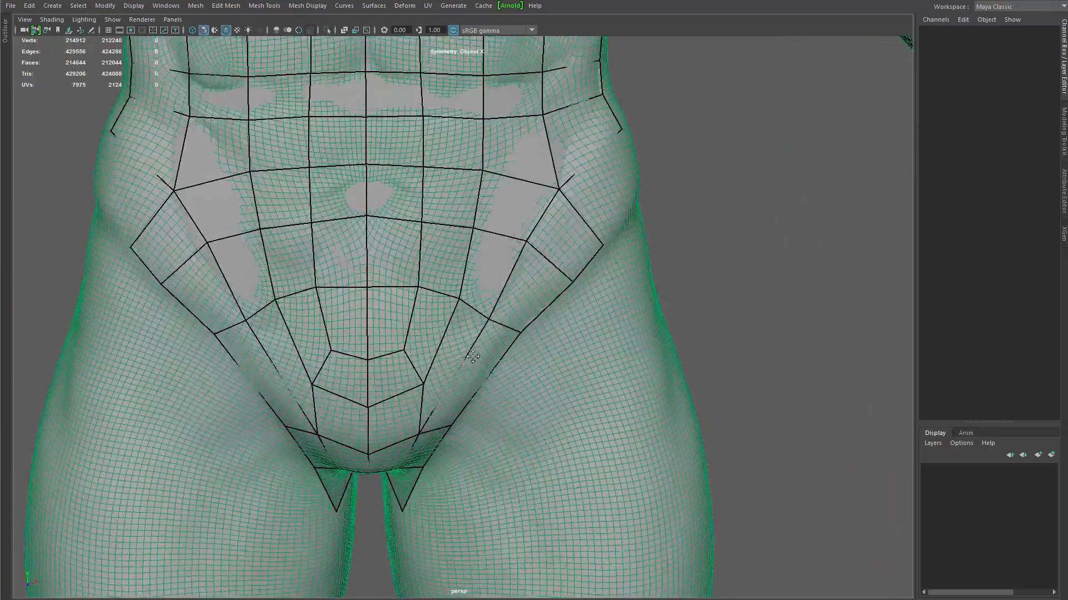
mouse_move(562, 289)
left_mouse_down("alt")
mouse_move(505, 302)
mouse_move(483, 295)
left_mouse_up("alt")
left_click(519, 239)
left_click(501, 238, "shift")
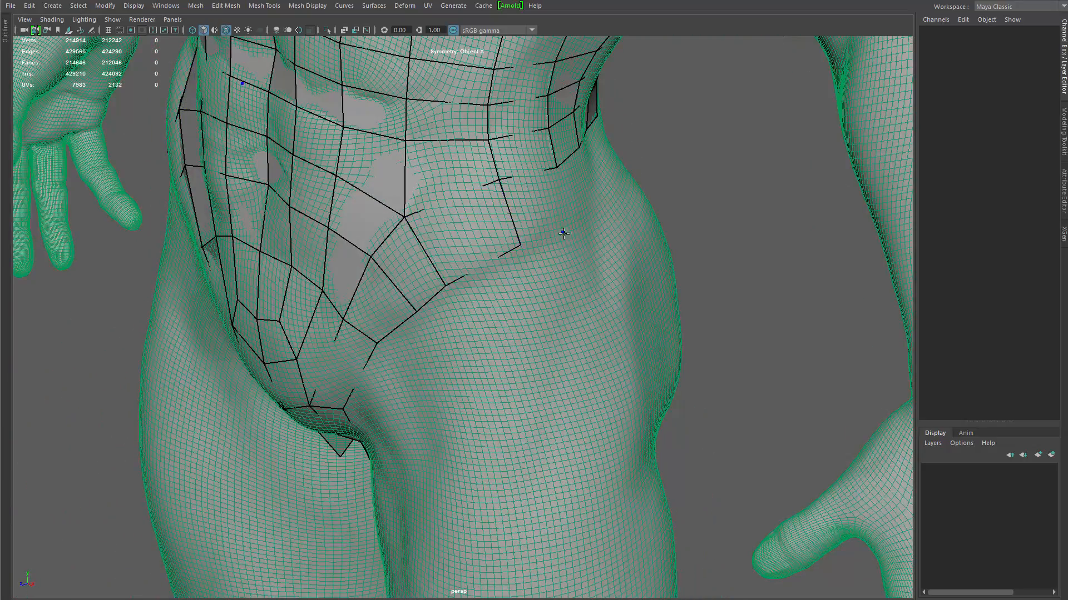
Step: Add quads around the side of the hip and extend a strip of quads down the outer edge of the buttock
left_click(564, 233)
left_click(542, 225, "shift")
mouse_move(589, 237)
left_mouse_down("alt")
mouse_move(465, 240)
mouse_move(330, 192)
left_mouse_up("alt")
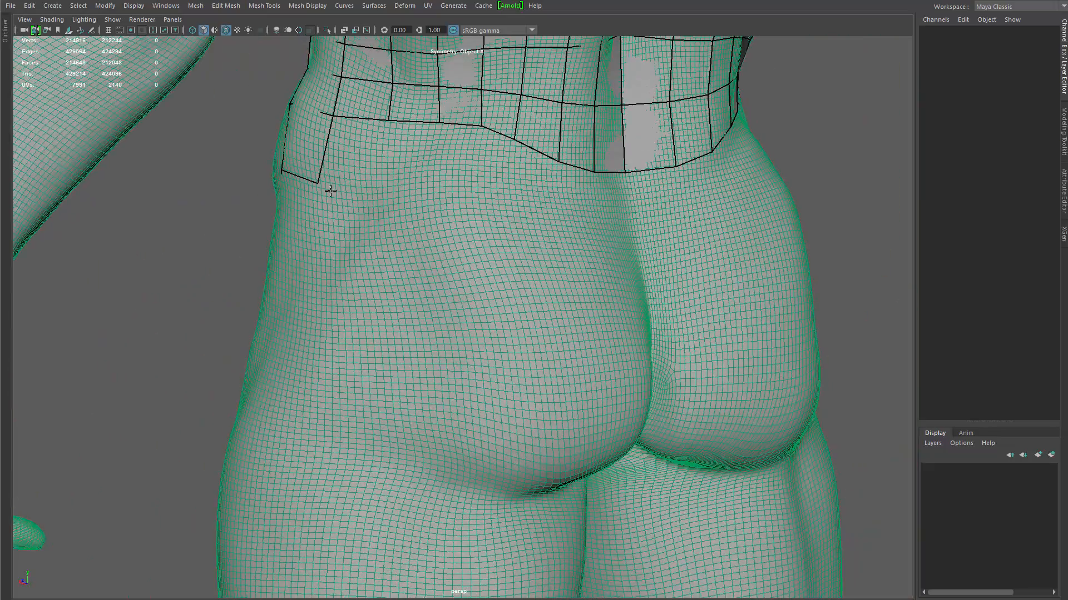
left_click(381, 161, "shift")
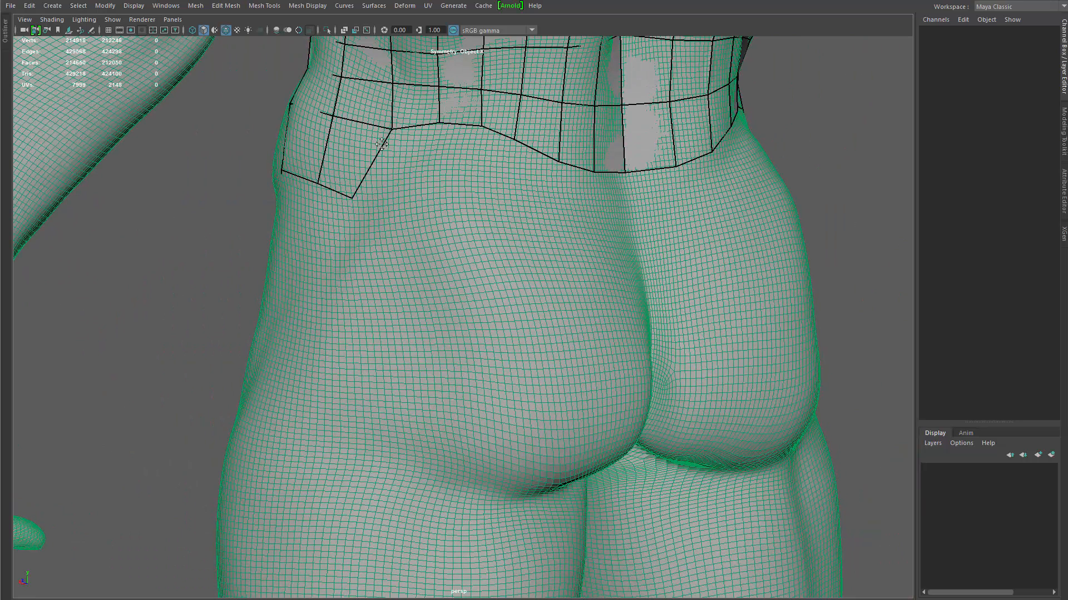
left_click(322, 234, "shift")
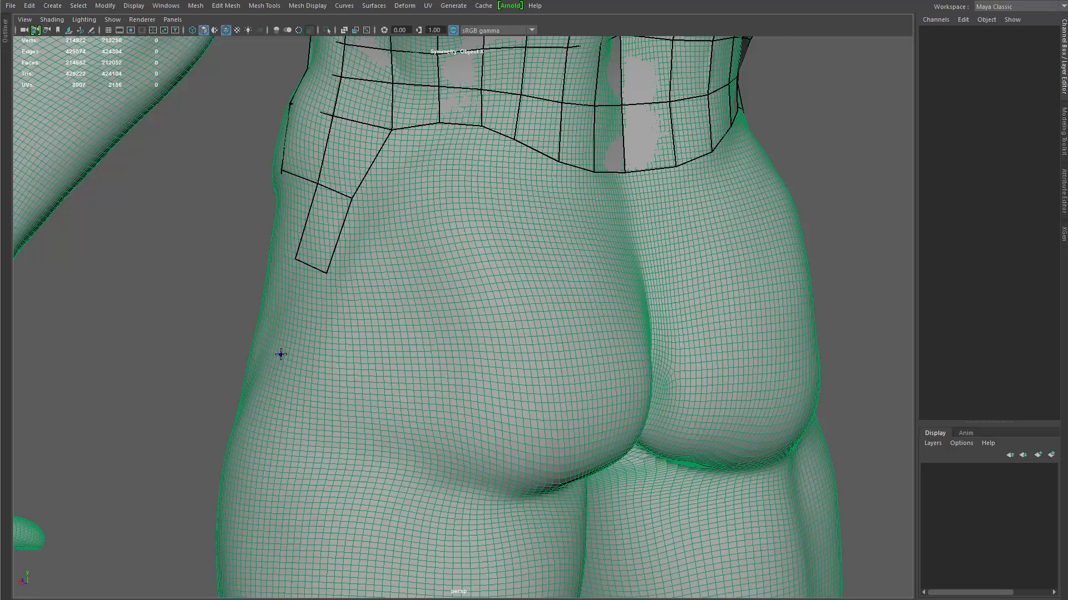
left_click(301, 318, "shift")
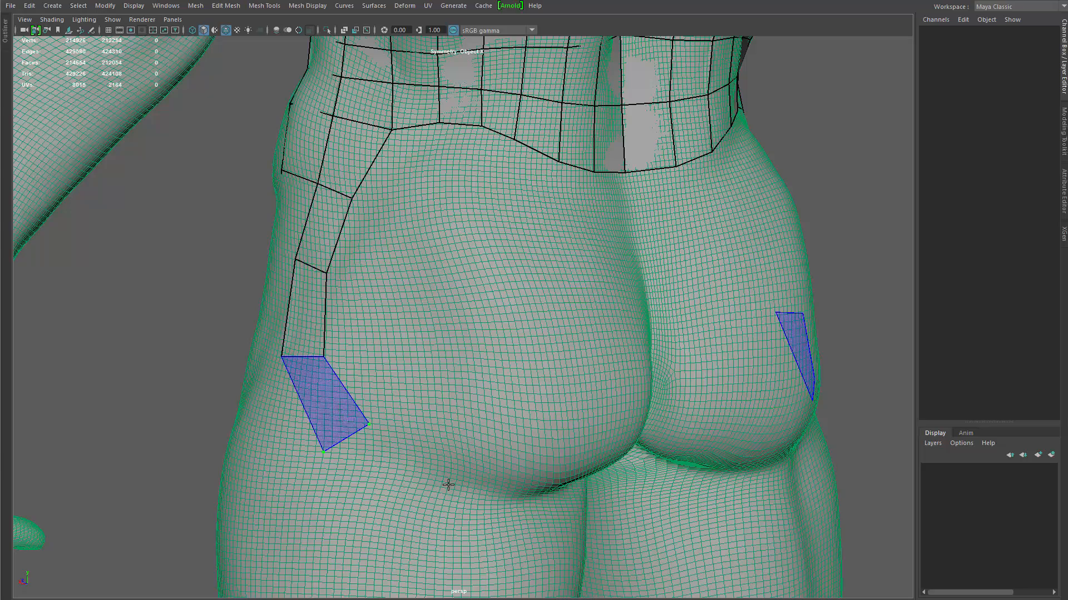
Step: Continue the strip of quads beneath the buttock, following the gluteal fold toward the inner thigh on both sides
left_click(446, 483, "shift")
mouse_move(445, 484)
left_mouse_down("alt")
mouse_move(417, 441)
mouse_move(421, 368)
left_mouse_up("alt")
left_click(397, 429, "shift")
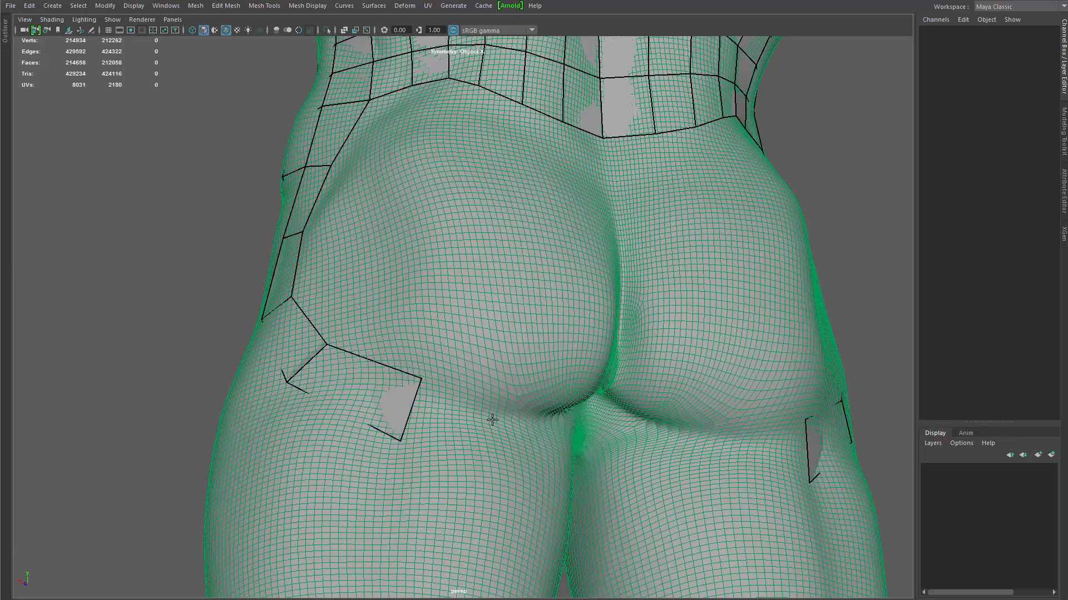
left_click(456, 434, "shift")
mouse_move(305, 437)
left_mouse_down("alt")
mouse_move(383, 385)
mouse_move(444, 414)
mouse_move(456, 445)
mouse_move(486, 436)
mouse_move(369, 425)
mouse_move(474, 387)
left_mouse_up("alt")
left_click(437, 387, "shift")
left_click(474, 388, "ctrl")
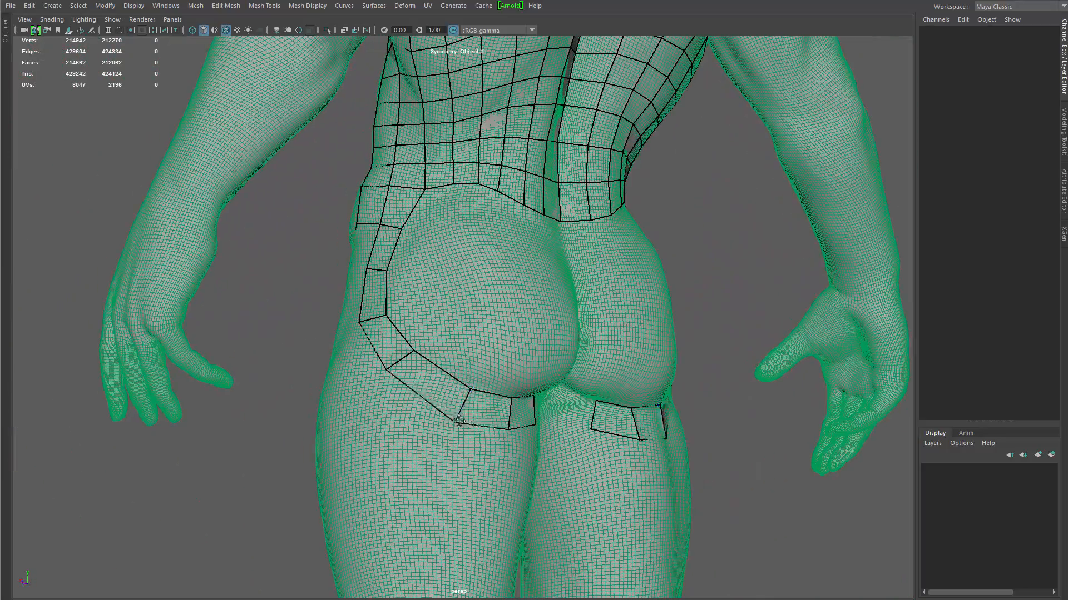
Step: Extend the center quads from the pubic area along the underside of the crotch, keeping the center edge on the symmetry line
left_click_drag(422, 389, 581, 410, "alt")
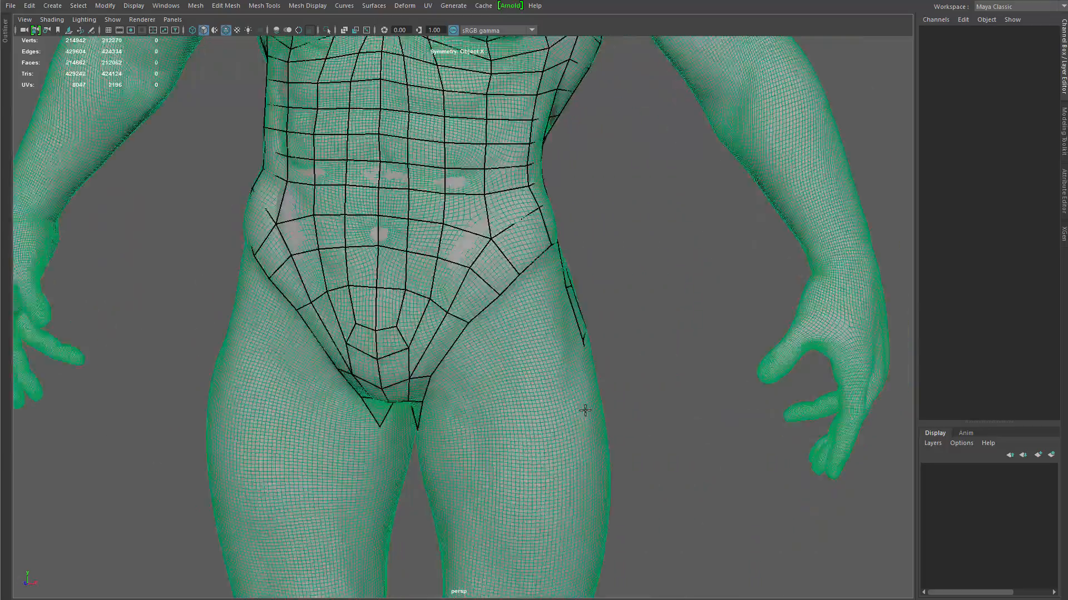
scroll(497, 400, "up", 3)
left_click_drag(497, 400, 387, 203, "alt")
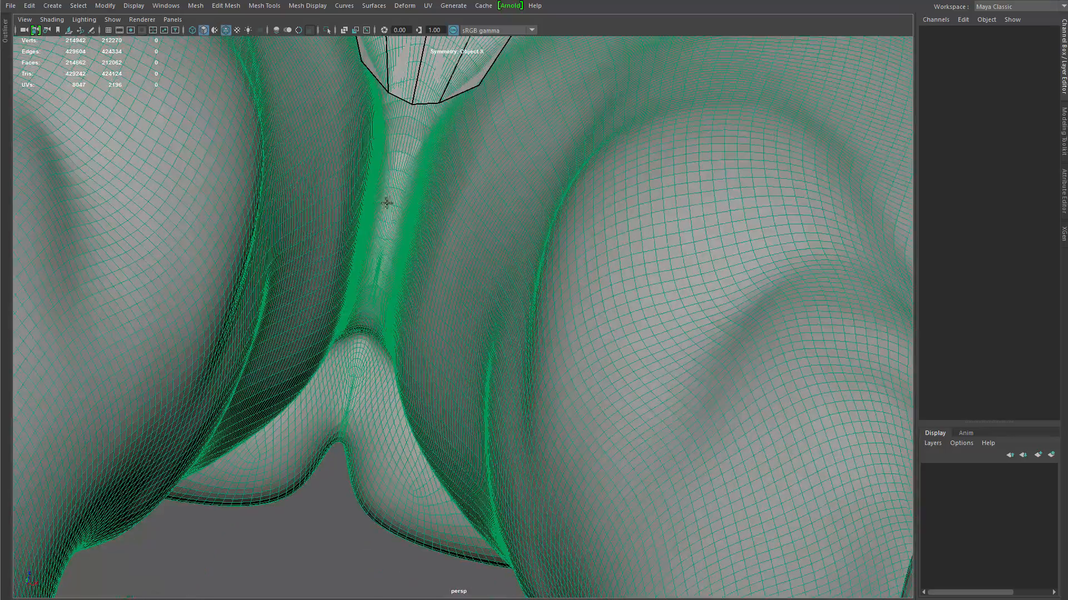
left_click(413, 167, "shift")
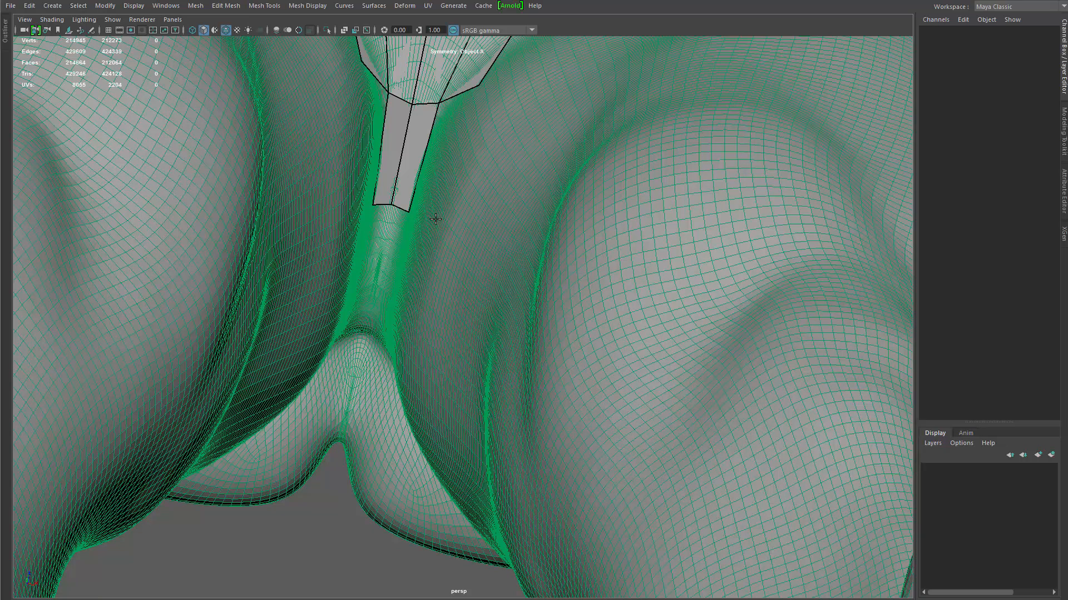
left_click(382, 261, "shift")
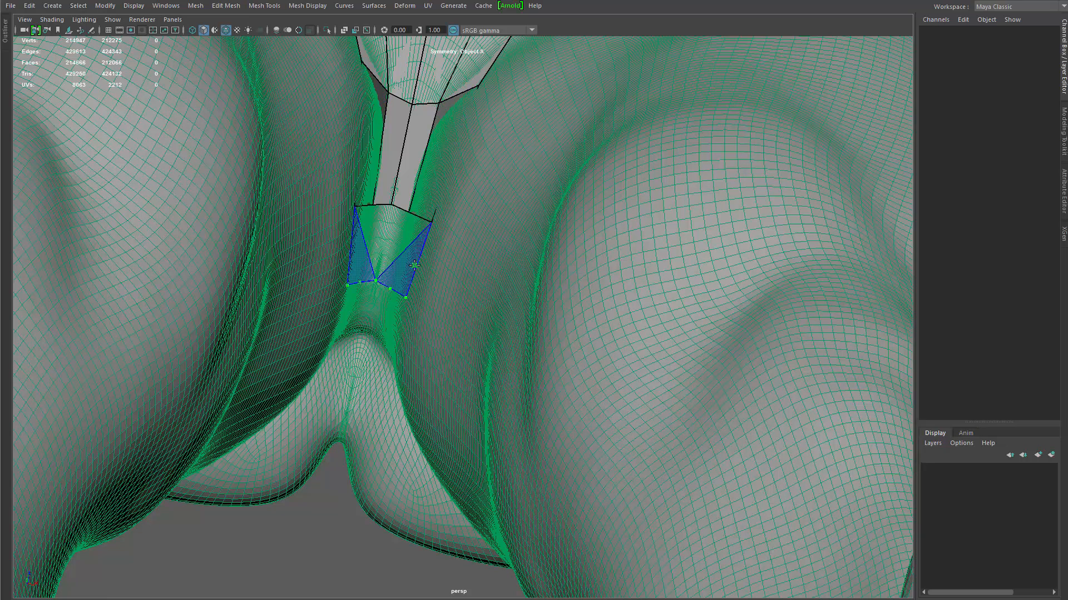
scroll(366, 221, "up", 3)
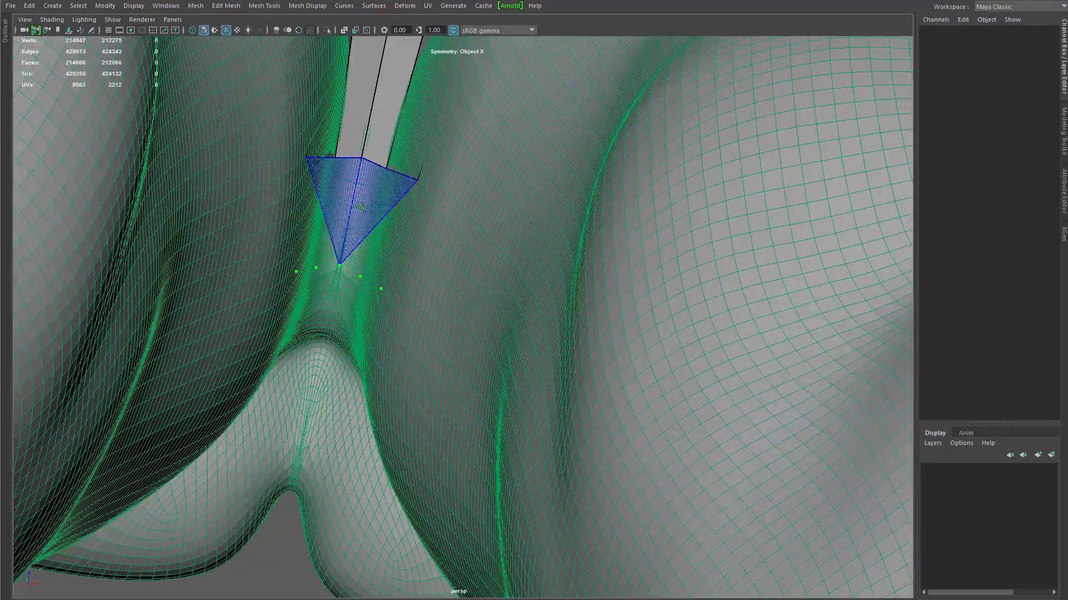
left_click(384, 241, "shift")
Step: Continue the paired center quads backward between the thighs up to the base of the gluteal cleft
left_click_drag(358, 308, 559, 331, "alt")
left_click(589, 322)
mouse_move(578, 376)
left_mouse_down("alt")
mouse_move(603, 398)
mouse_move(581, 374)
left_mouse_up("alt")
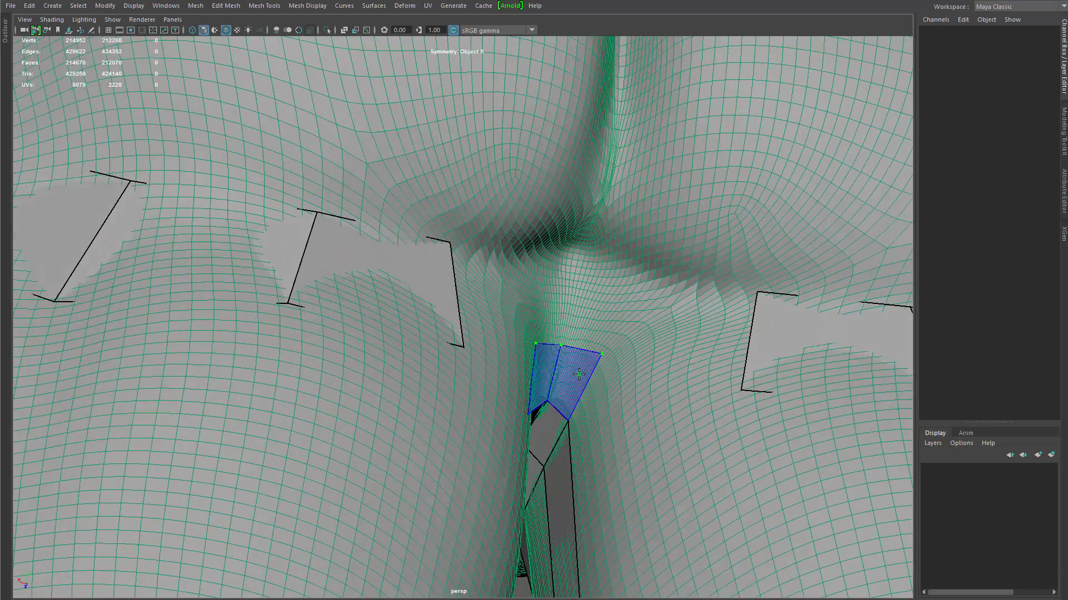
left_click(580, 372, "shift")
left_click(615, 282)
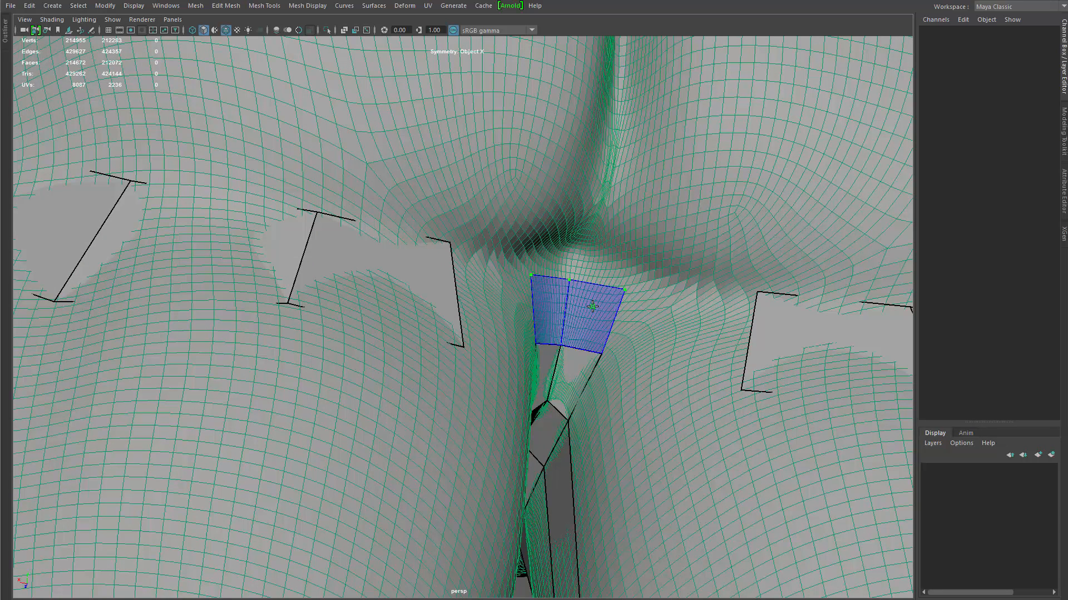
left_click(593, 306, "shift")
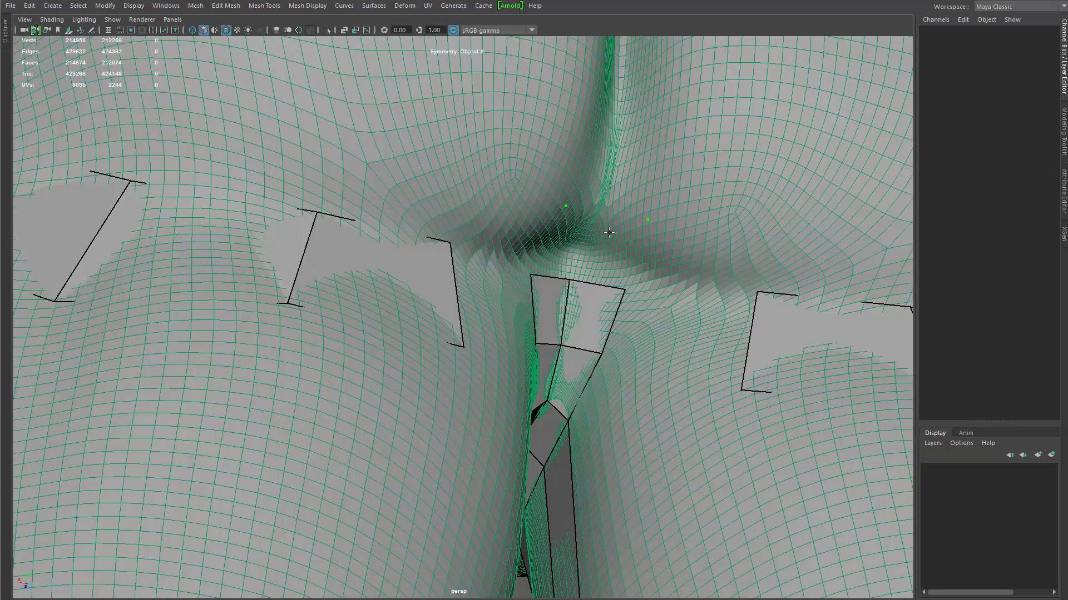
left_click(611, 228, "shift")
mouse_move(606, 203)
left_mouse_down("alt")
mouse_move(598, 195)
mouse_move(544, 303)
left_mouse_up("alt")
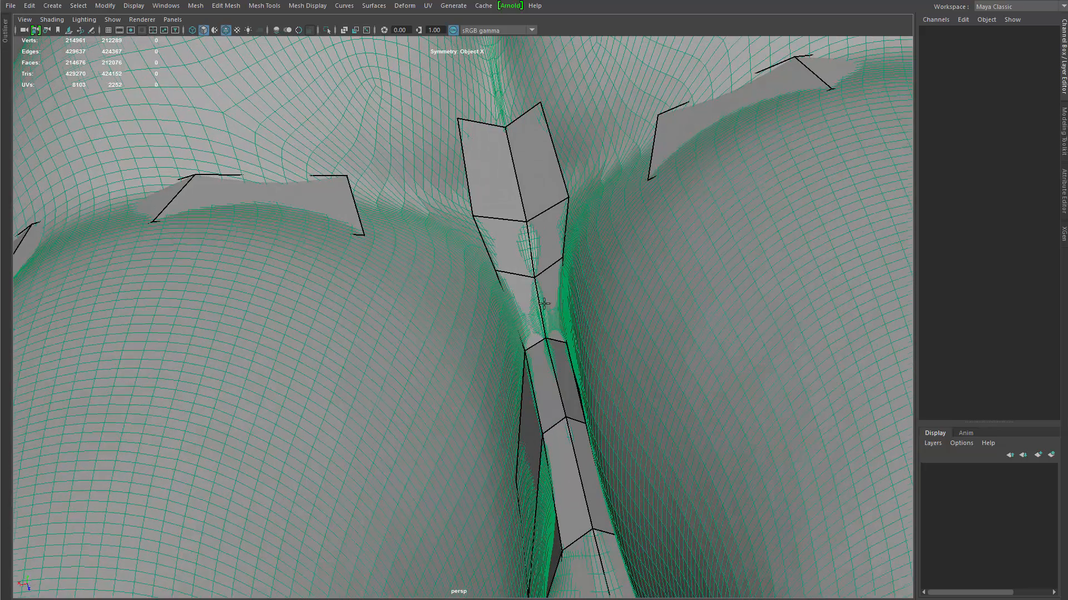
Step: Bridge the gluteal fold strips to the crotch strip and fill quads up the cleft to the lower back edge
mouse_move(567, 262)
left_mouse_down()
mouse_move(533, 299)
mouse_move(520, 377)
mouse_move(545, 384)
mouse_move(607, 356)
mouse_move(602, 338)
left_mouse_up()
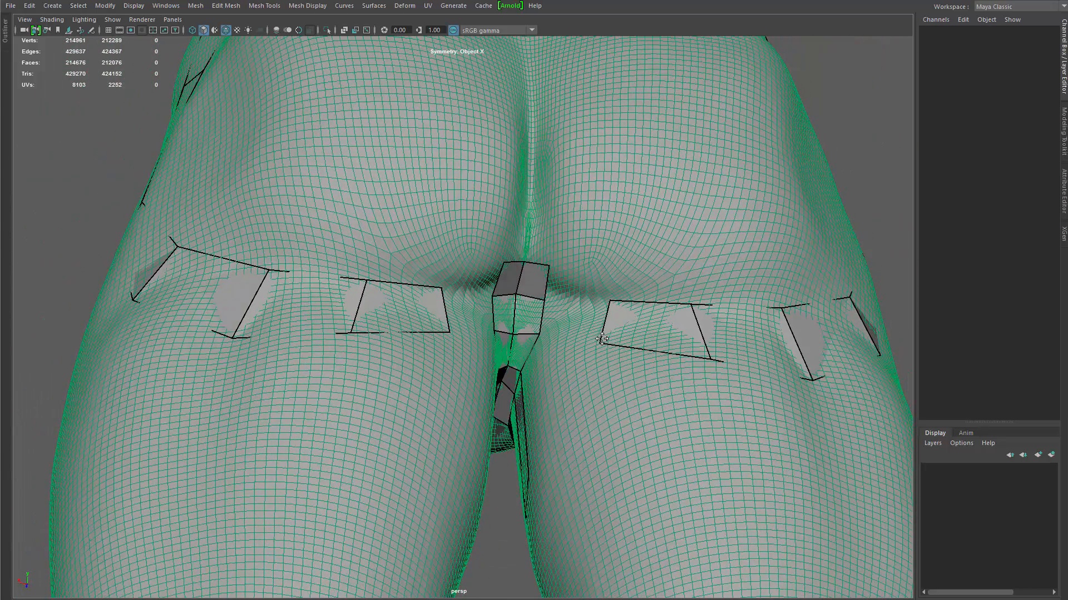
left_click(578, 320, "shift")
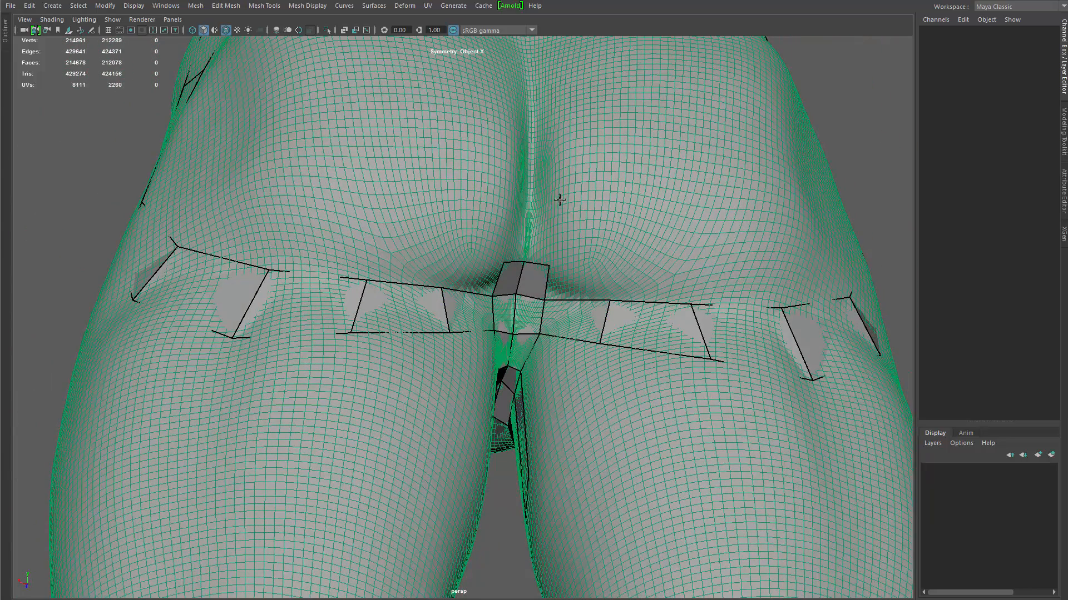
left_click(532, 195, "shift")
mouse_move(581, 209)
left_mouse_down("alt")
mouse_move(544, 211)
mouse_move(519, 194)
mouse_move(494, 286)
left_mouse_up("alt")
left_click(519, 217, "shift")
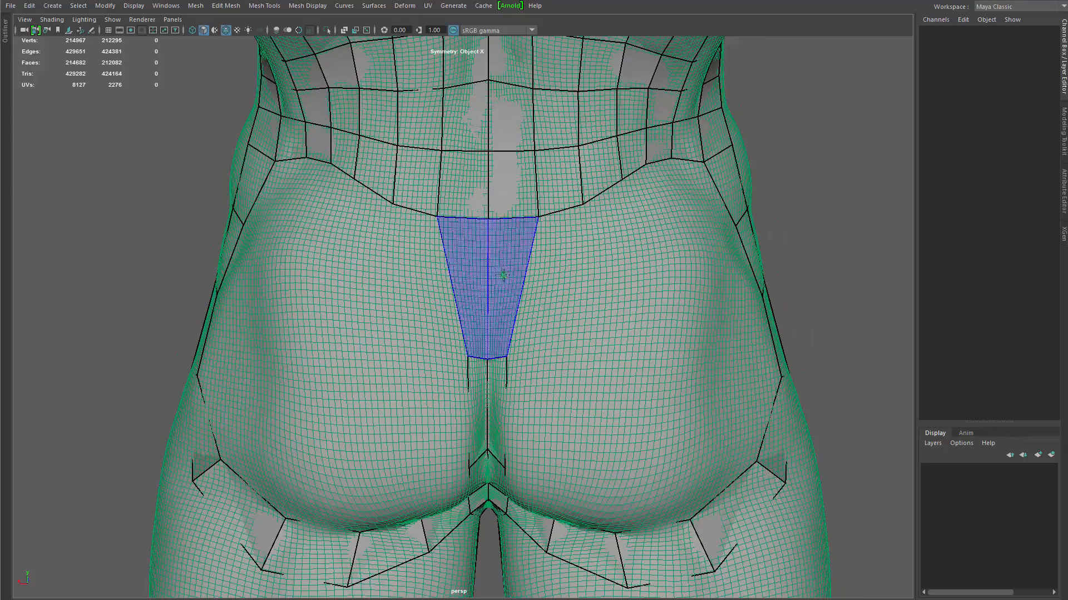
left_click_drag(575, 338, 588, 191, "alt")
right_click_drag(589, 191, 651, 195, "alt")
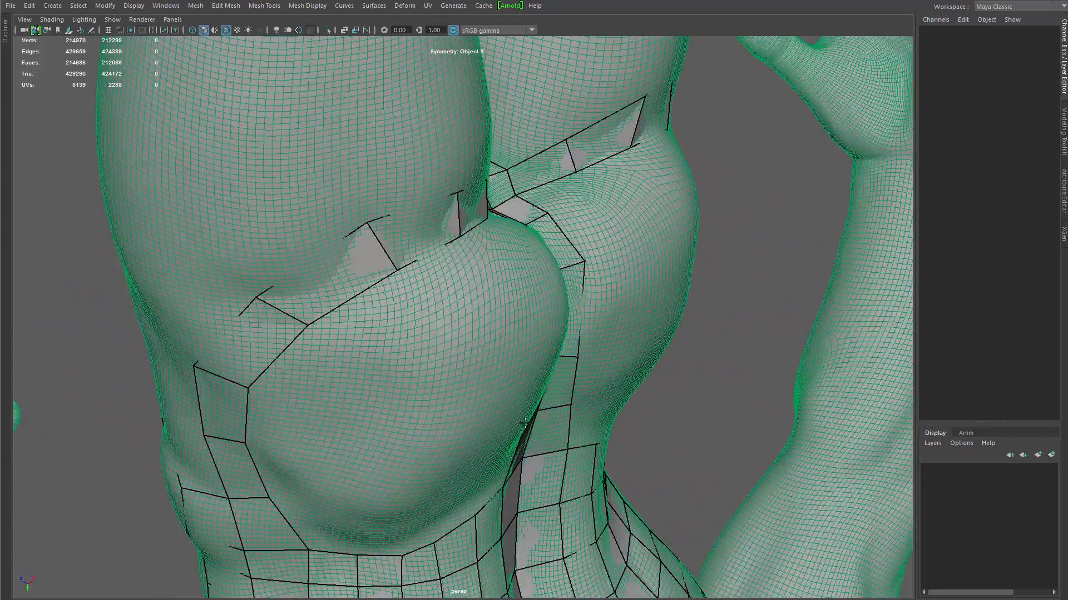
Step: Add quads on the upper inner thigh, linking the rear crotch strip and gluteal fold toward the front
left_click_drag(445, 178, 494, 178, "alt")
middle_click_drag(495, 178, 434, 358, "alt")
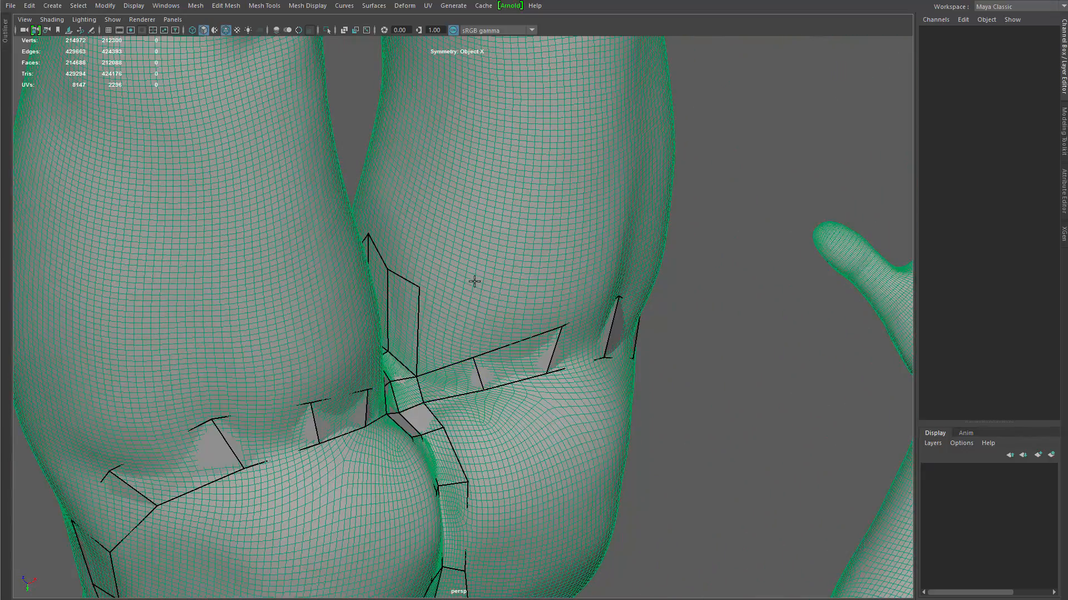
left_click_drag(610, 261, 552, 252, "alt")
left_click(526, 238)
left_click(468, 268, "shift")
left_click_drag(618, 293, 376, 420, "alt")
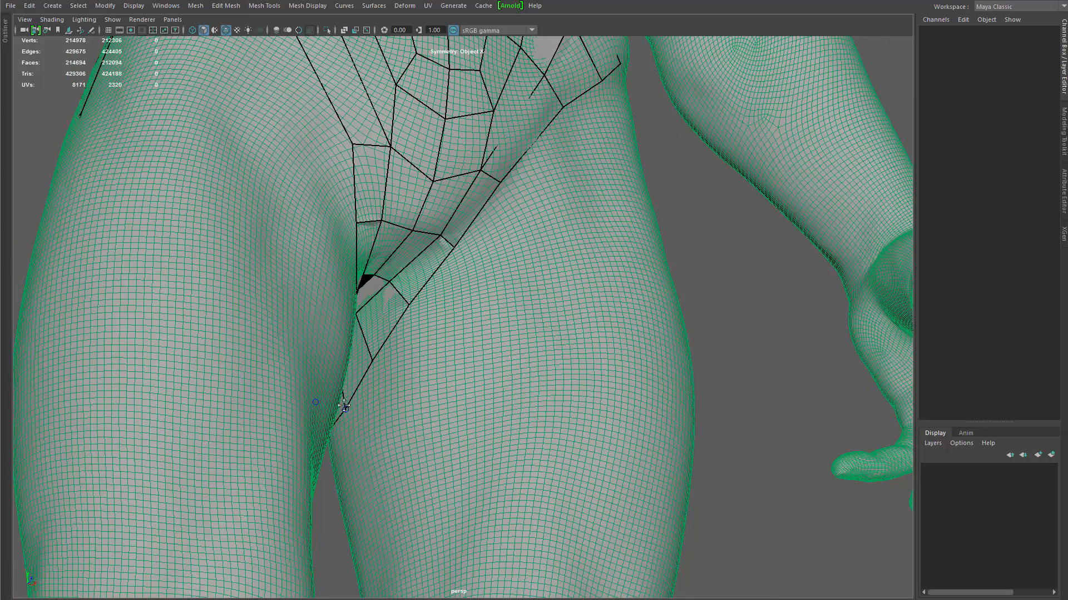
Step: Start a second row of quads along the groin crease, from the inner thigh up beside the pubic area
left_click_drag(377, 347, 423, 244, "alt")
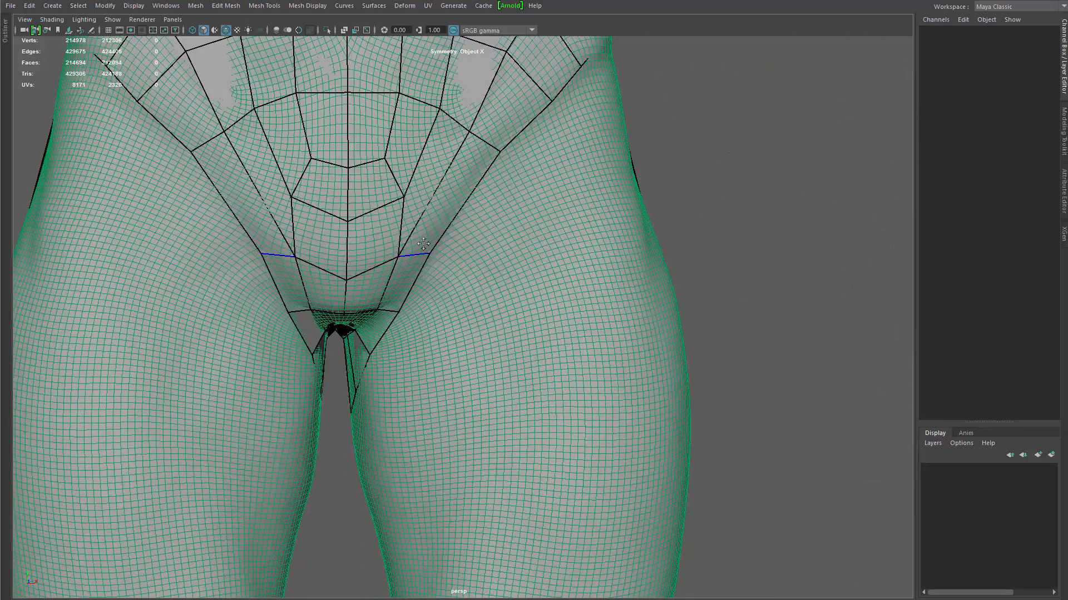
mouse_move(370, 420)
left_mouse_down("alt")
mouse_move(436, 389)
mouse_move(404, 381)
left_mouse_up("alt")
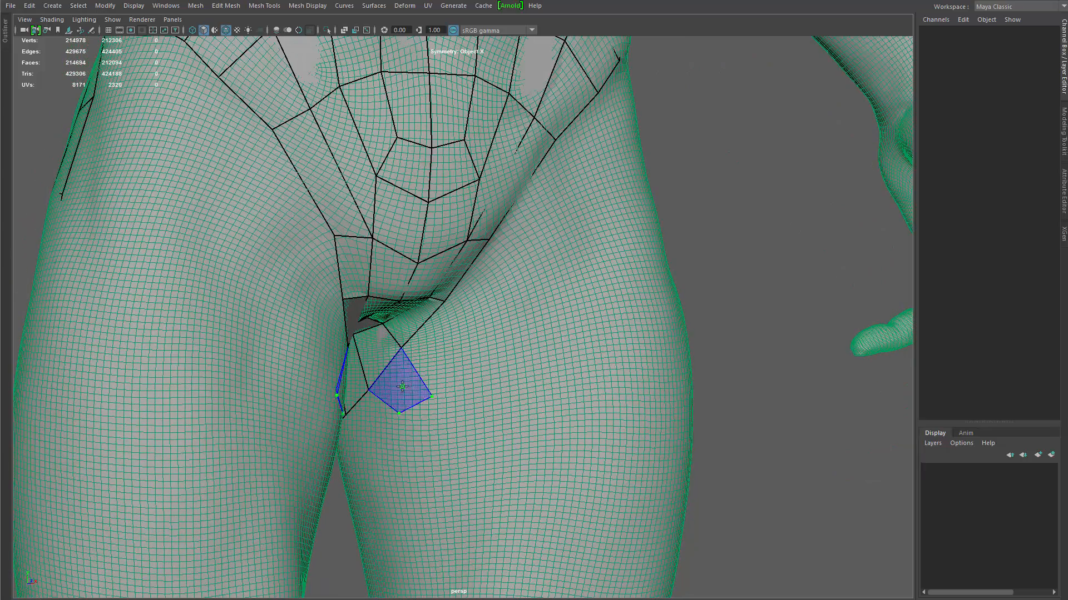
left_click(402, 383, "shift")
left_click(452, 350, "shift")
left_click(529, 294)
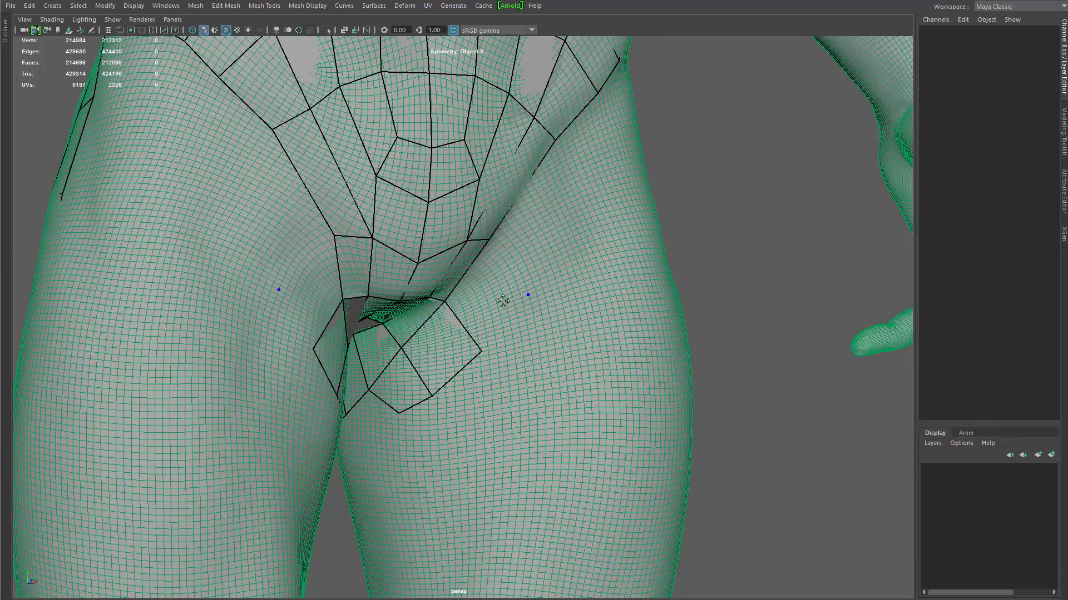
left_click(499, 300, "shift")
Step: Continue the second row of quads up the groin crease across the upper thigh toward the hip
mouse_move(598, 227)
left_mouse_down("alt")
mouse_move(520, 253)
mouse_move(424, 319)
left_mouse_up("alt")
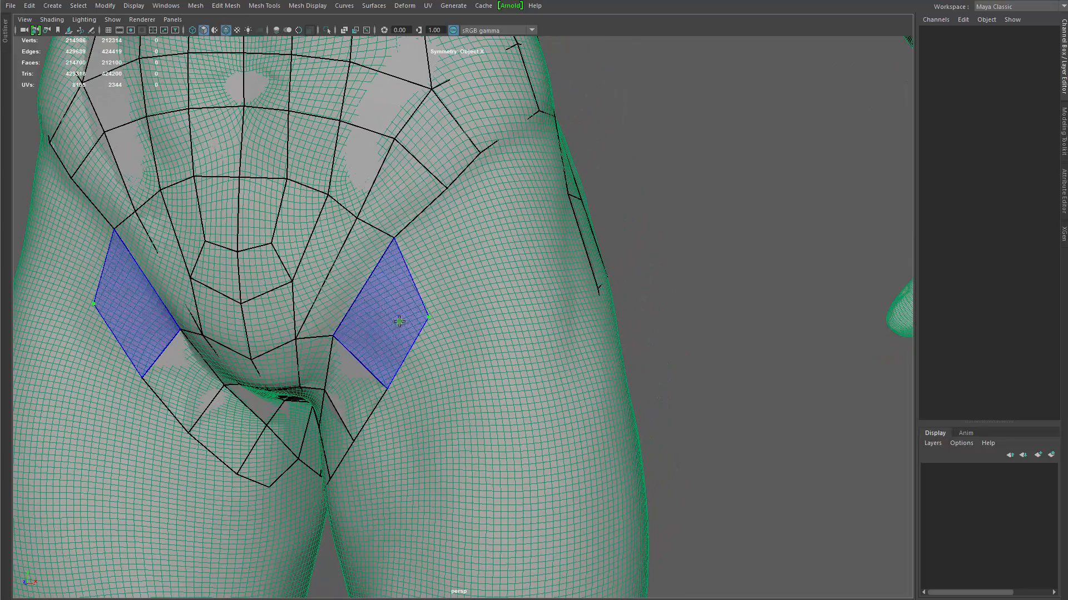
left_click(399, 327, "shift")
left_click_drag(465, 262, 397, 309, "alt")
left_click(356, 300, "shift")
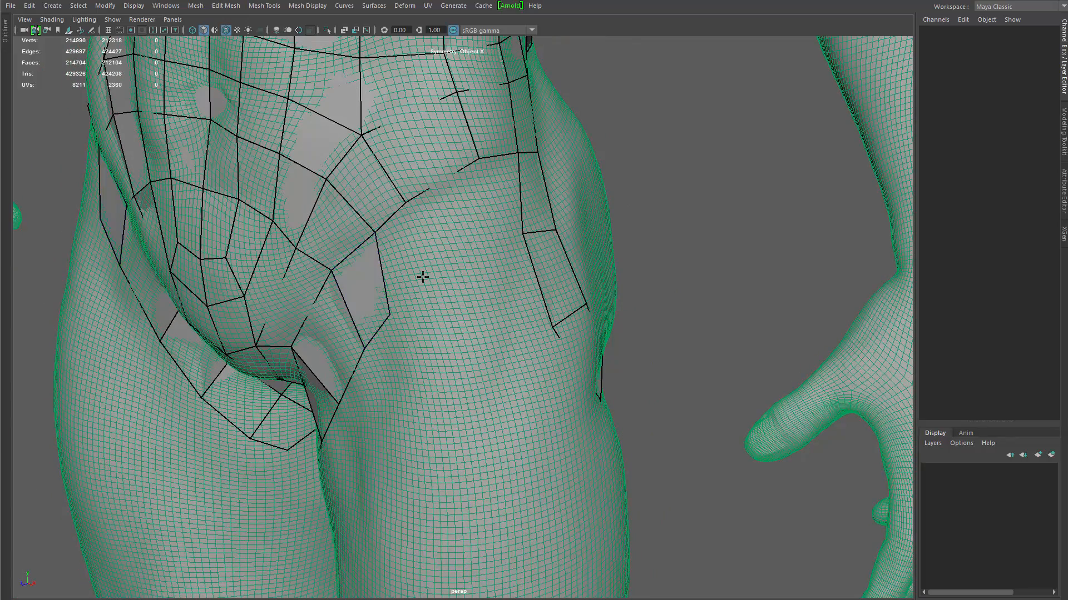
left_click(423, 277)
left_click(400, 269, "shift")
Step: Close the gap at the front of the hip with quads joining the groin row to the side strip
left_click(474, 243)
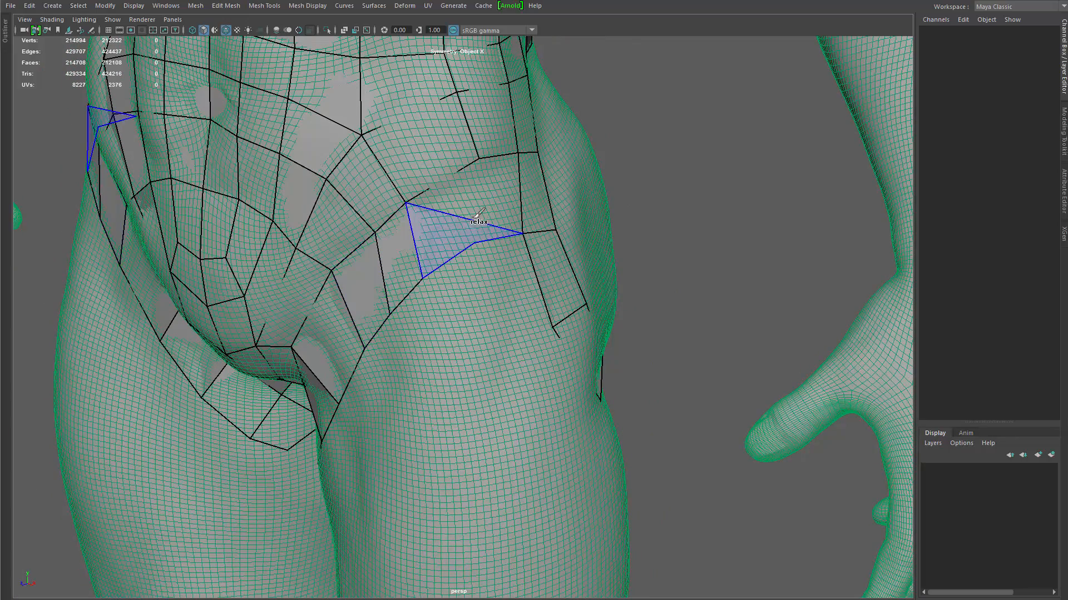
left_click_drag(432, 241, 415, 351, "alt")
left_click(414, 351, "shift")
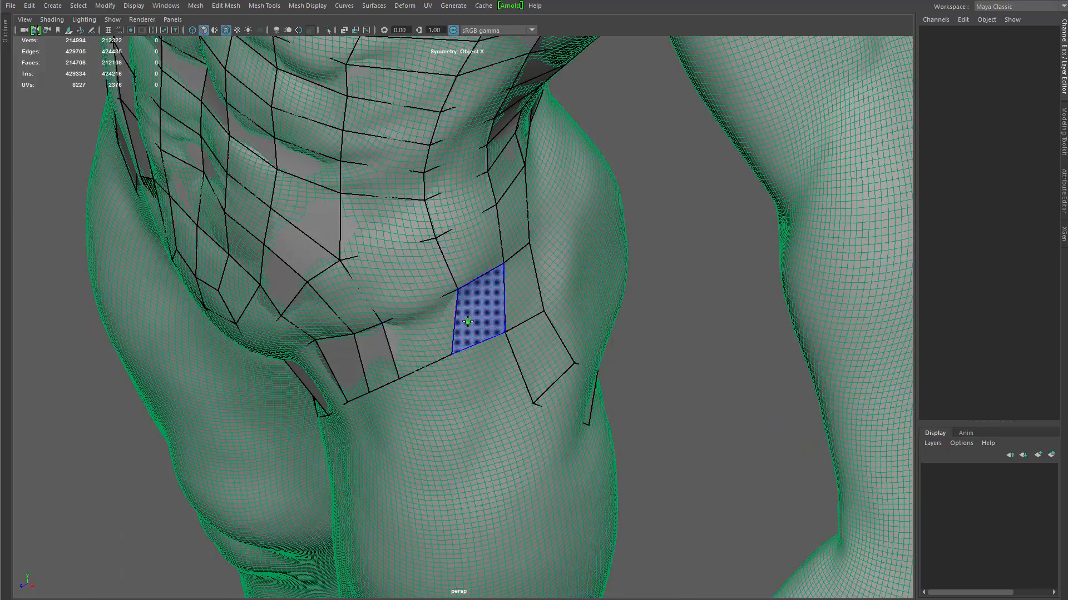
left_click(482, 317, "shift")
Step: Start a third row of quads below the front of the hip and carry it inward across the upper thigh
left_click_drag(482, 355, 457, 288, "alt")
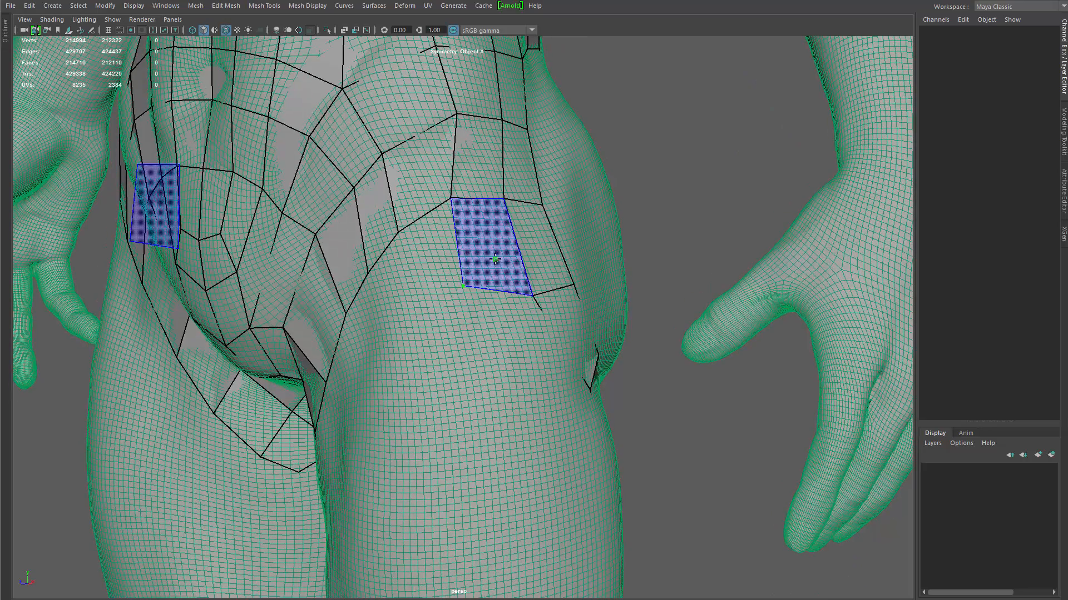
left_click(473, 278, "shift")
left_click_drag(402, 361, 501, 336, "alt")
left_click(549, 300, "shift")
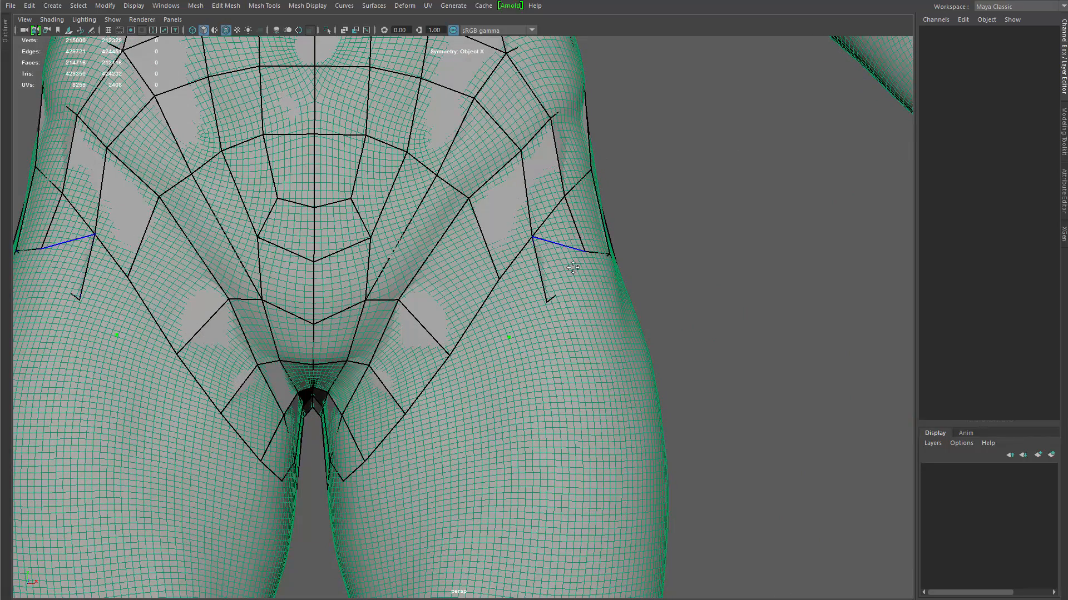
left_click(564, 250, "shift")
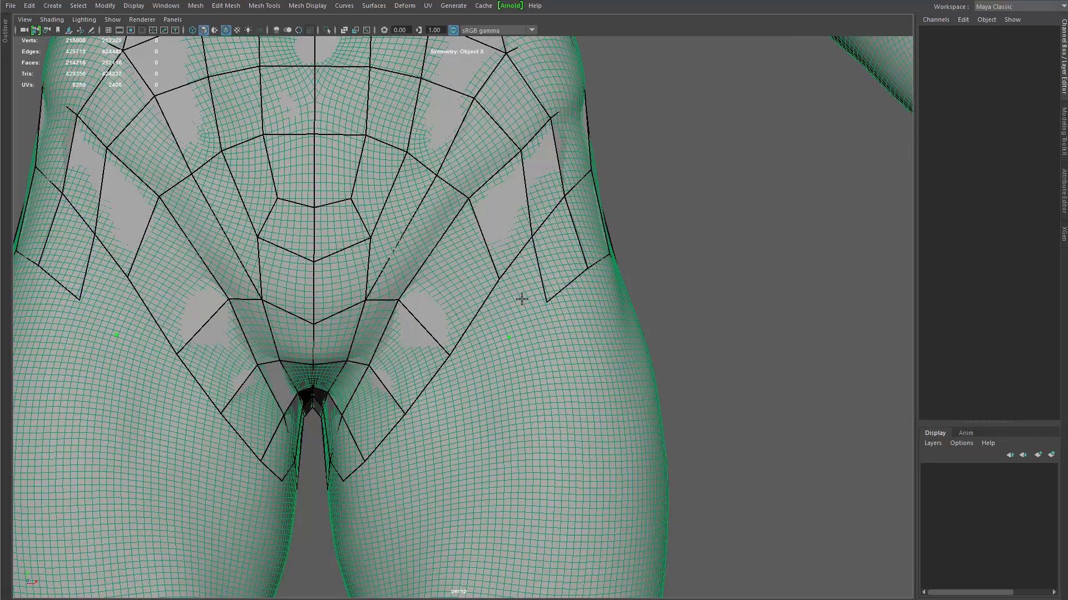
left_click(519, 298, "shift")
Step: Add another quad to the third row toward the inner thigh and reposition nearby vertices to even out the spacing
left_click(459, 384)
left_click(477, 332, "shift")
left_click_drag(472, 323, 454, 308)
left_click_drag(432, 341, 430, 330)
mouse_move(532, 237)
left_mouse_down()
mouse_move(530, 218)
mouse_move(567, 191)
left_mouse_up()
Step: Extend the third row of quads down and around onto the inner thigh below the crotch
mouse_move(547, 297)
left_mouse_down("alt")
mouse_move(469, 374)
mouse_move(411, 358)
left_mouse_up("alt")
left_click(440, 362, "shift")
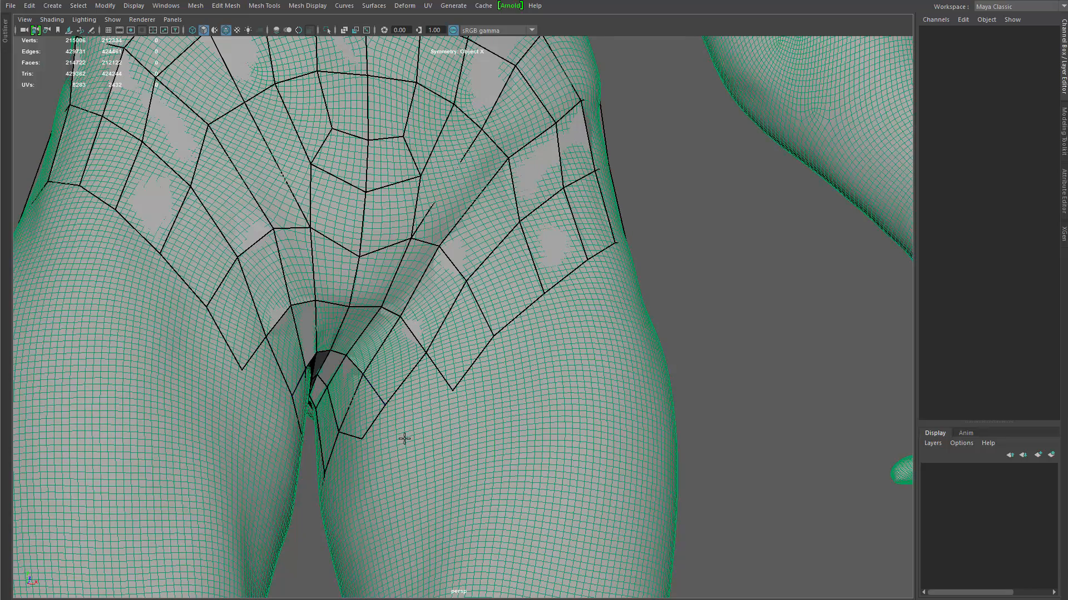
left_click(433, 407, "shift")
left_click_drag(433, 407, 426, 347, "alt")
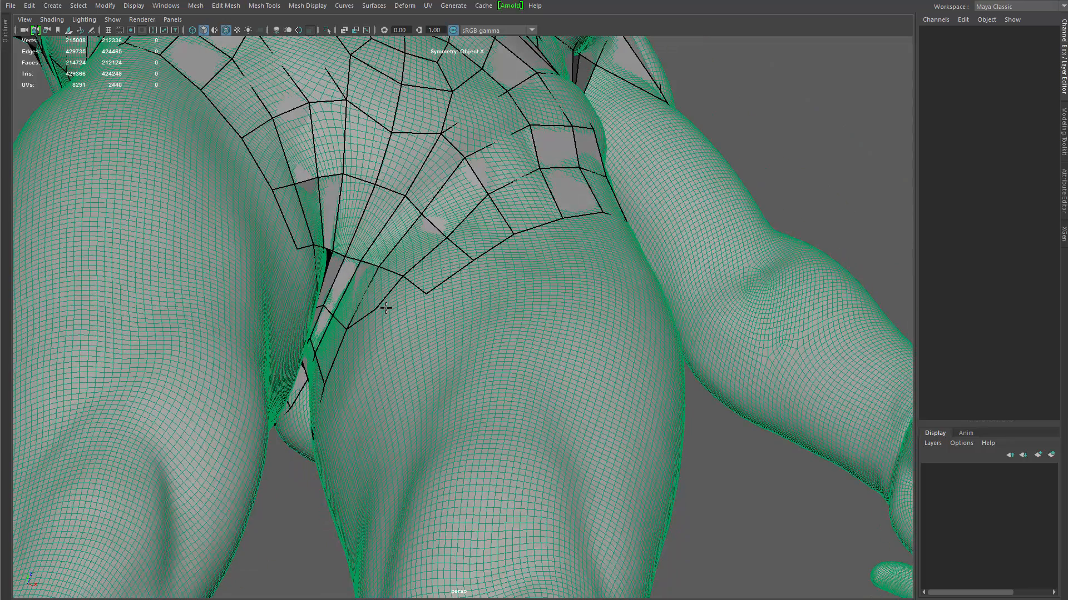
left_click(384, 334, "shift")
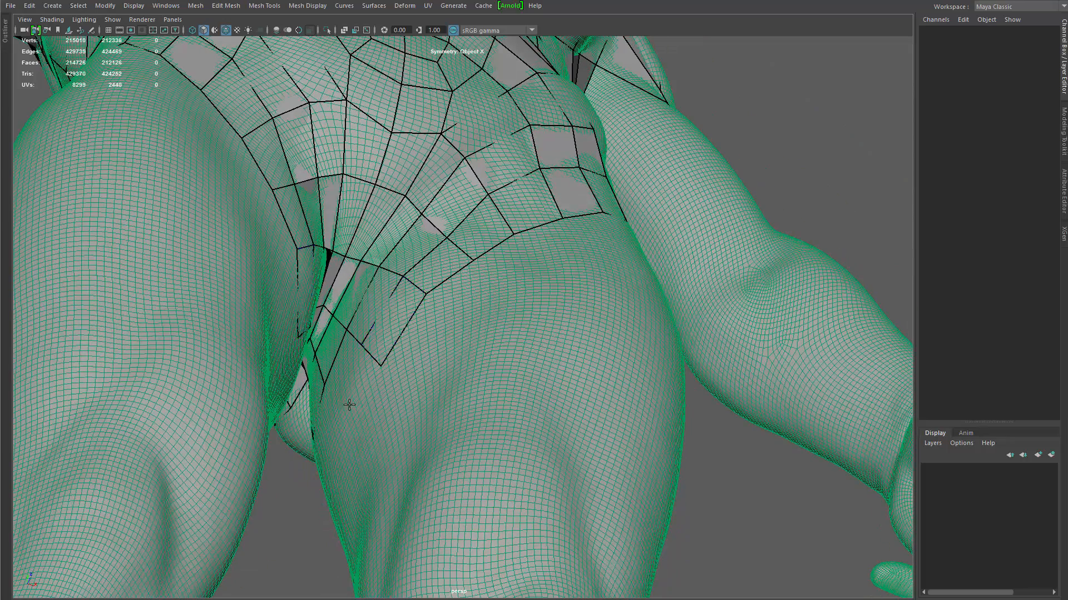
left_click(354, 377, "shift")
key("ctrl+z")
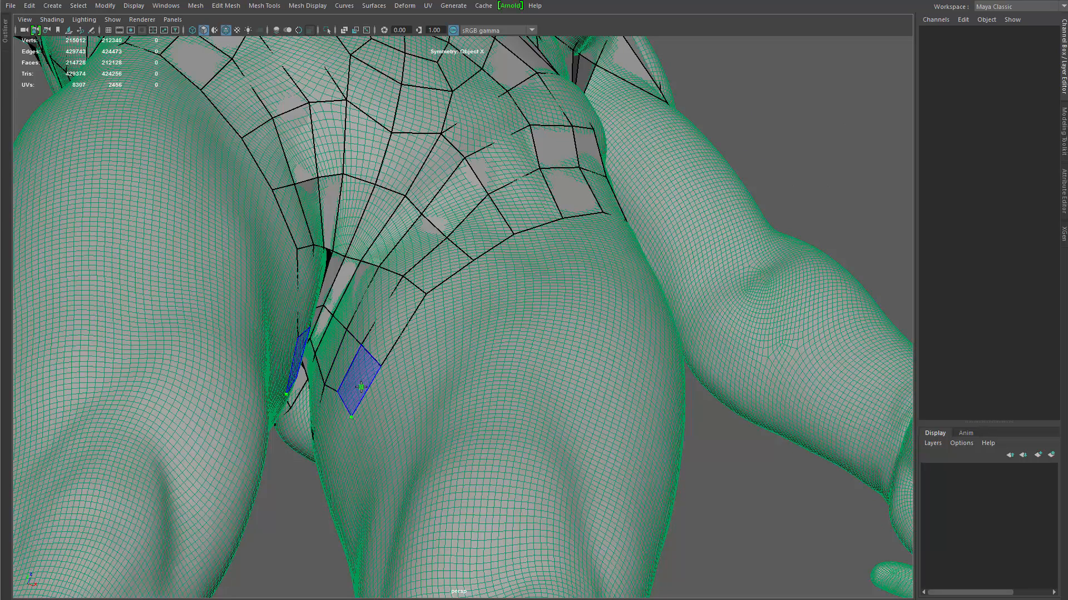
Step: Fill in the inner-thigh quads below the crotch and continue the strip down toward the back of the leg
left_click(333, 389, "shift")
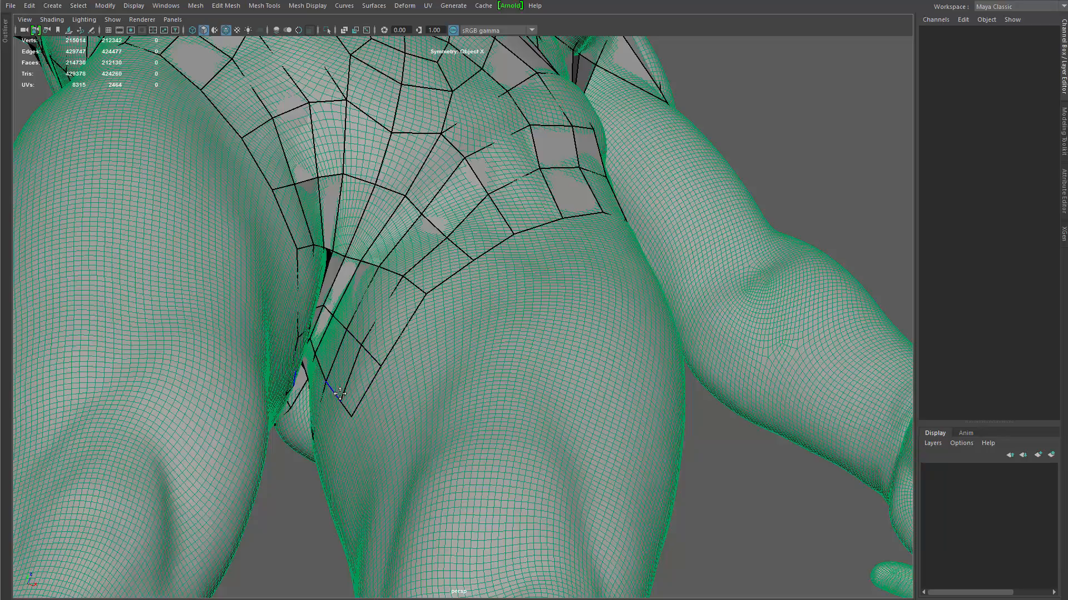
left_click_drag(363, 428, 424, 337, "alt")
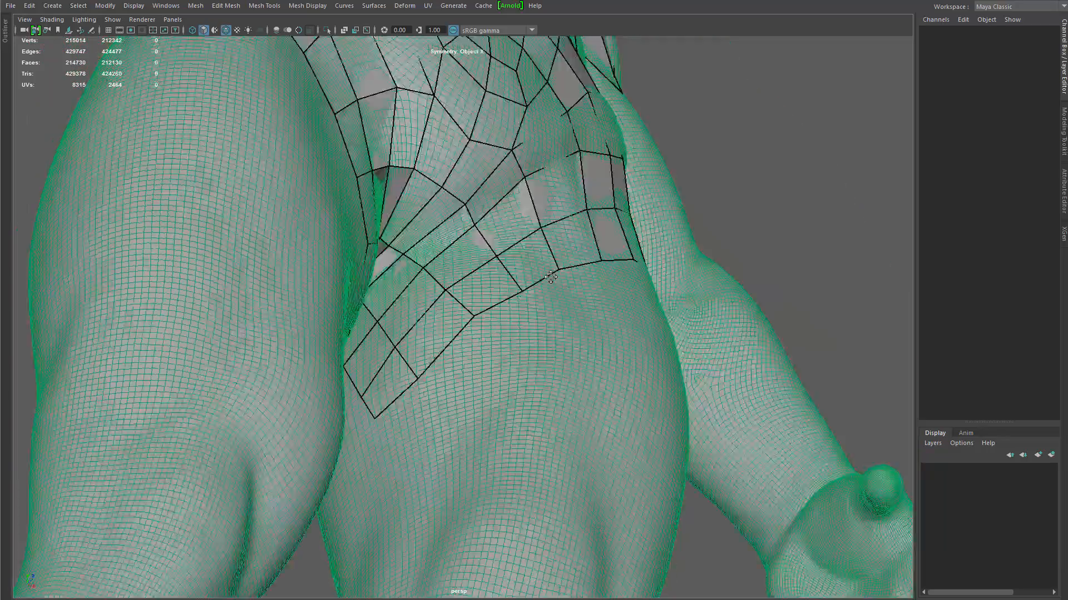
left_click_drag(550, 277, 592, 353, "alt")
left_click(596, 356, "shift")
left_click(574, 420)
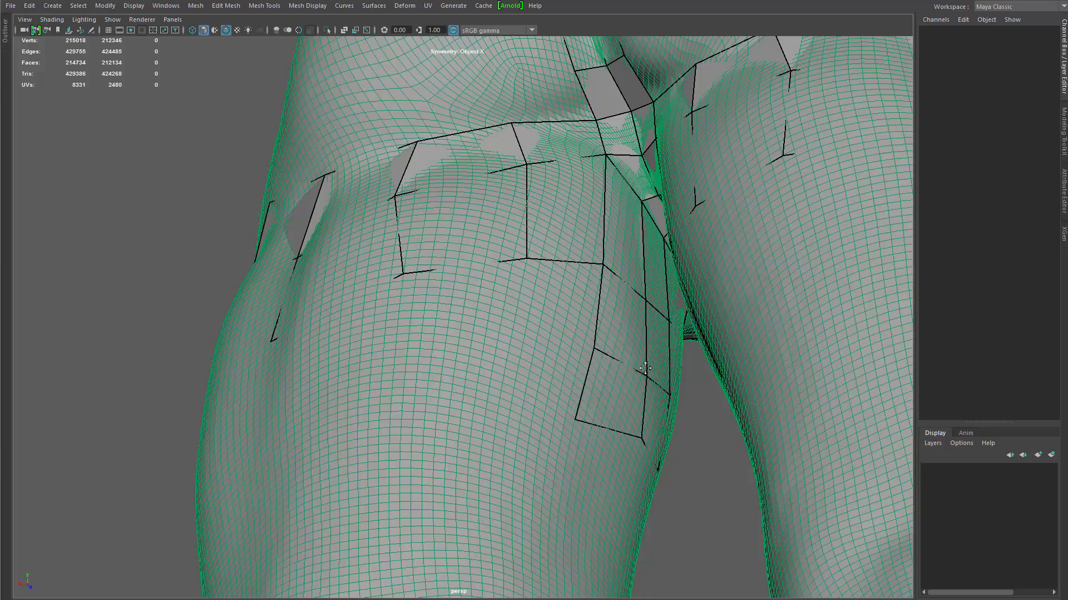
Step: Add two more rows of quads across the back of the thigh below the buttock, reaching the outer rear strip
left_click_drag(645, 368, 432, 351, "alt")
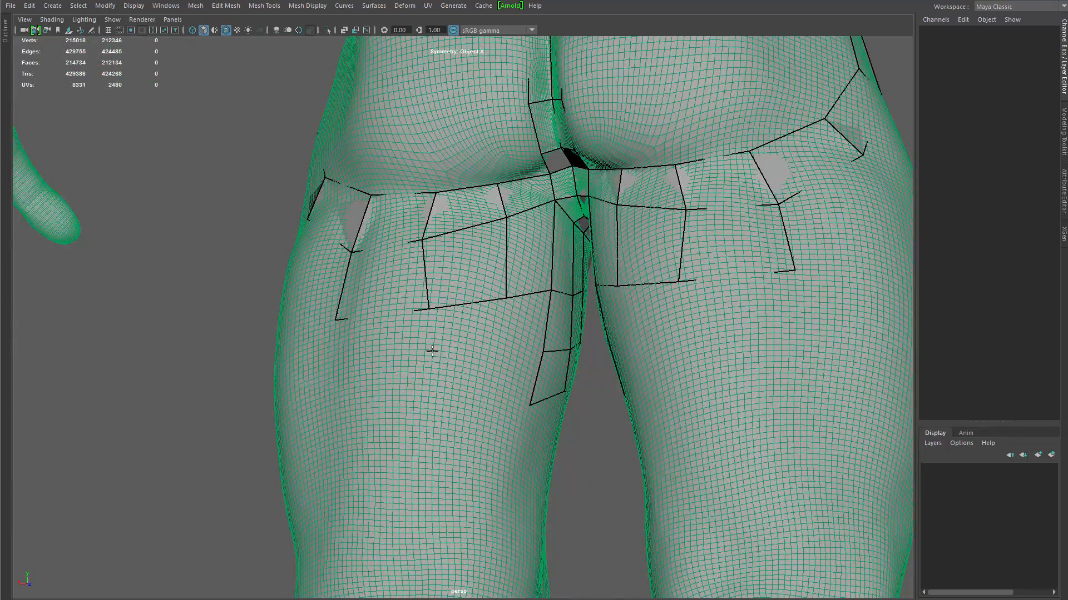
left_click(464, 336, "shift")
left_click(522, 336, "shift")
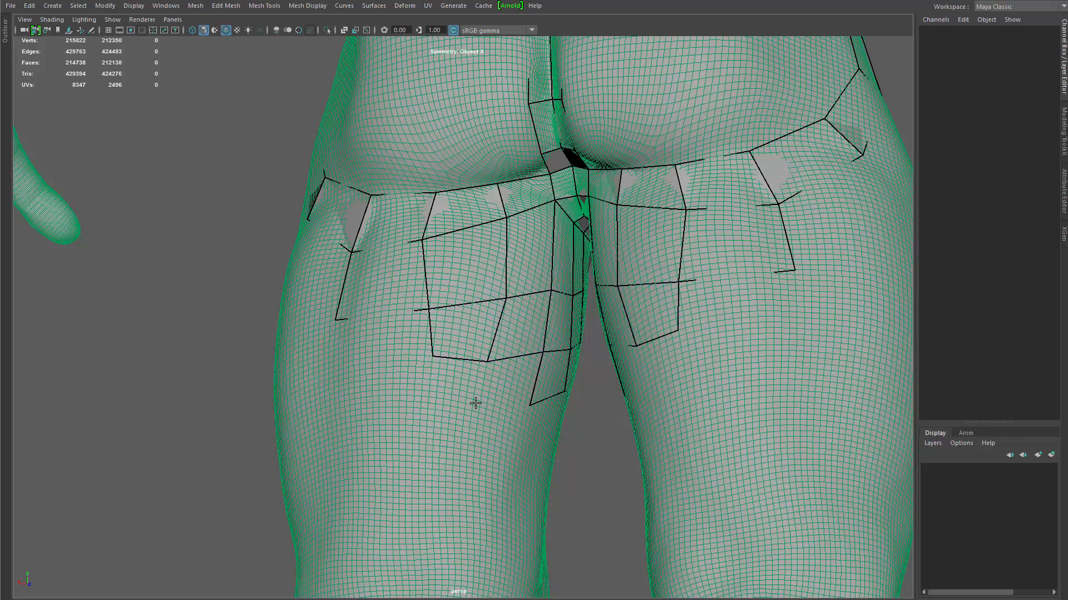
left_click(492, 384, "shift")
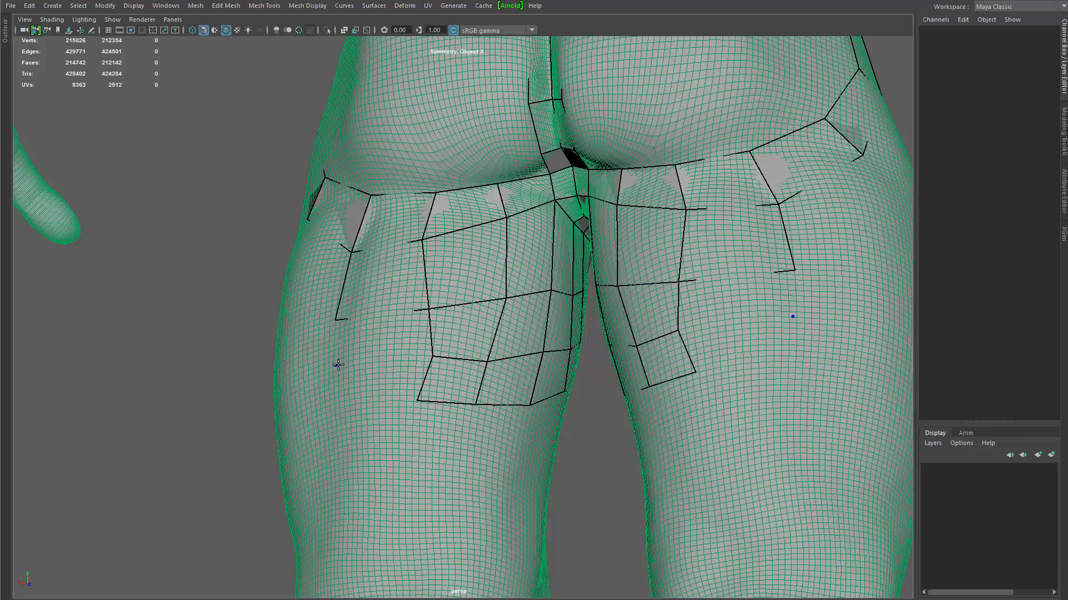
left_click(388, 335, "shift")
left_click(345, 396, "shift")
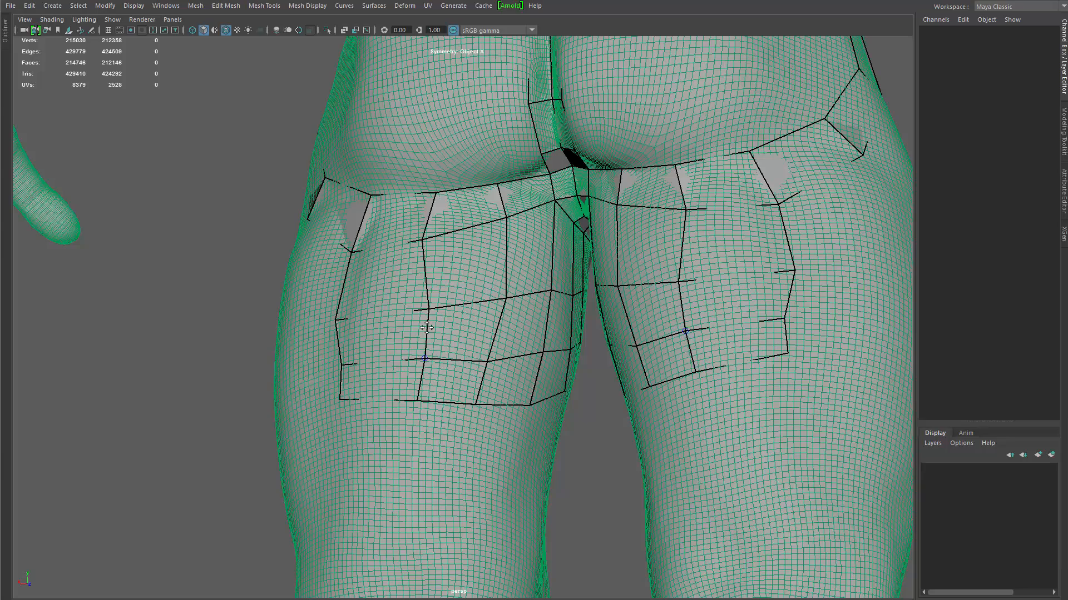
Step: Extend the rows from the back of the thigh onto its outer side with a column of three quads
left_click_drag(446, 285, 570, 367, "alt")
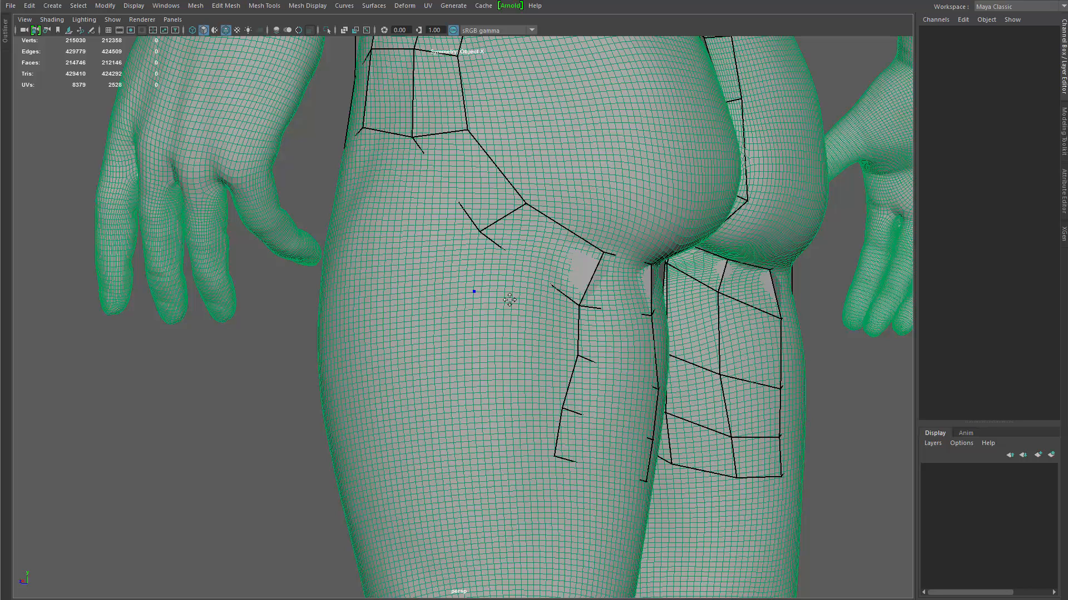
left_click(503, 302, "shift")
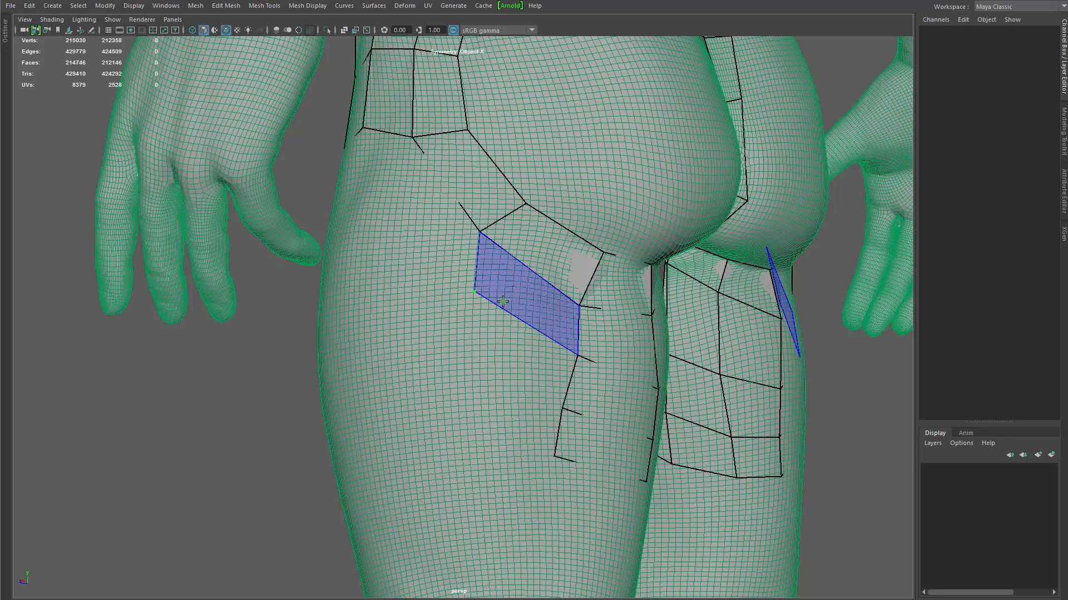
left_click(462, 347)
left_click(500, 342, "shift")
left_click_drag(578, 355, 573, 351)
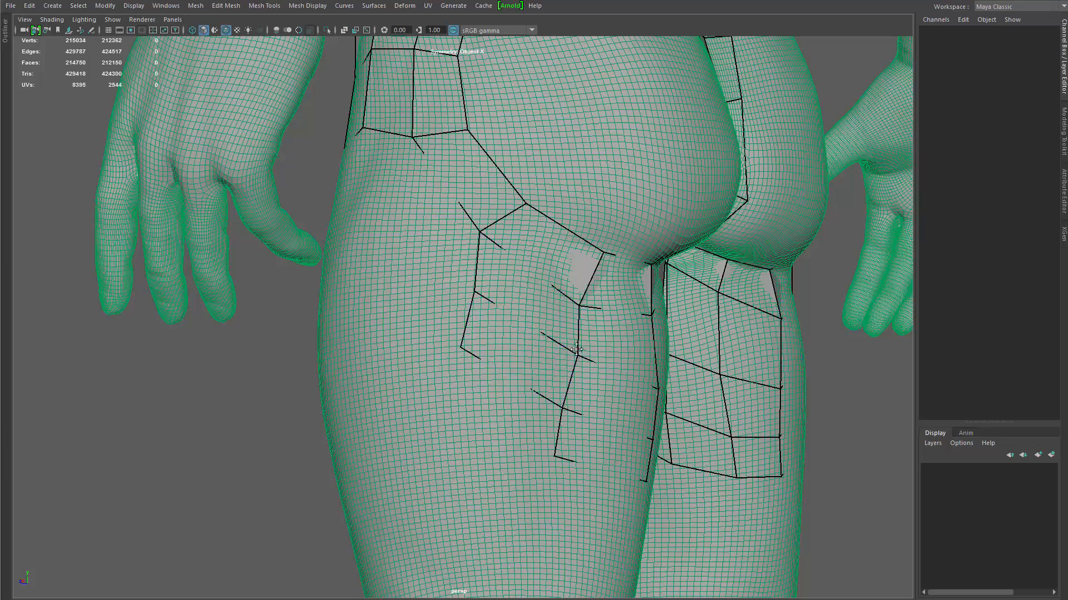
left_click(442, 403, "shift")
mouse_move(427, 412)
left_mouse_down("alt")
mouse_move(518, 403)
mouse_move(409, 393)
mouse_move(500, 398)
mouse_move(467, 398)
mouse_move(528, 408)
mouse_move(434, 409)
mouse_move(548, 419)
mouse_move(498, 415)
mouse_move(562, 399)
mouse_move(360, 389)
left_mouse_up("alt")
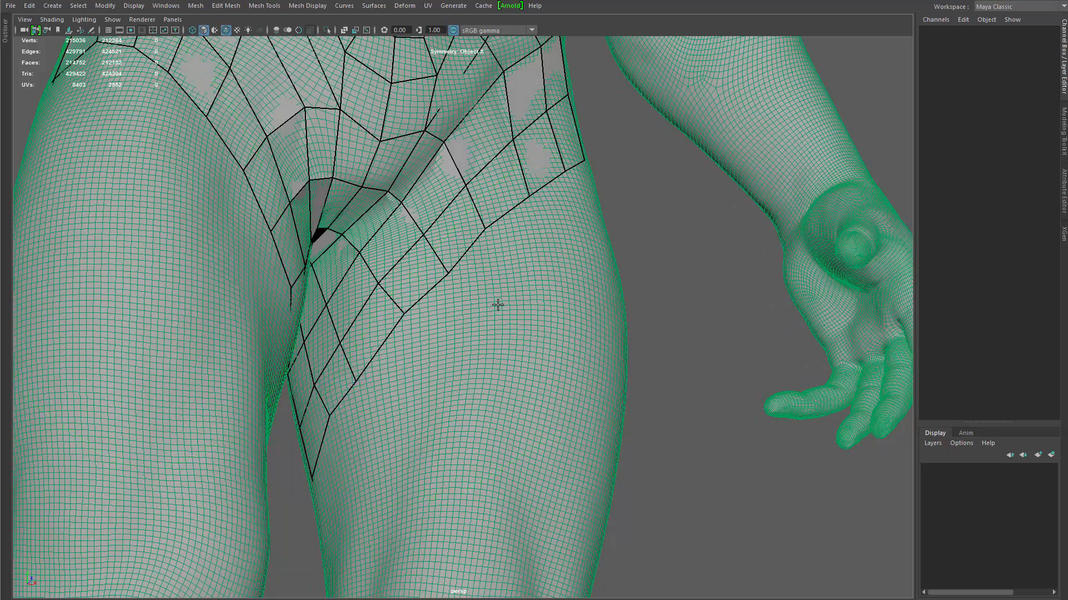
left_click_drag(495, 302, 481, 136, "alt")
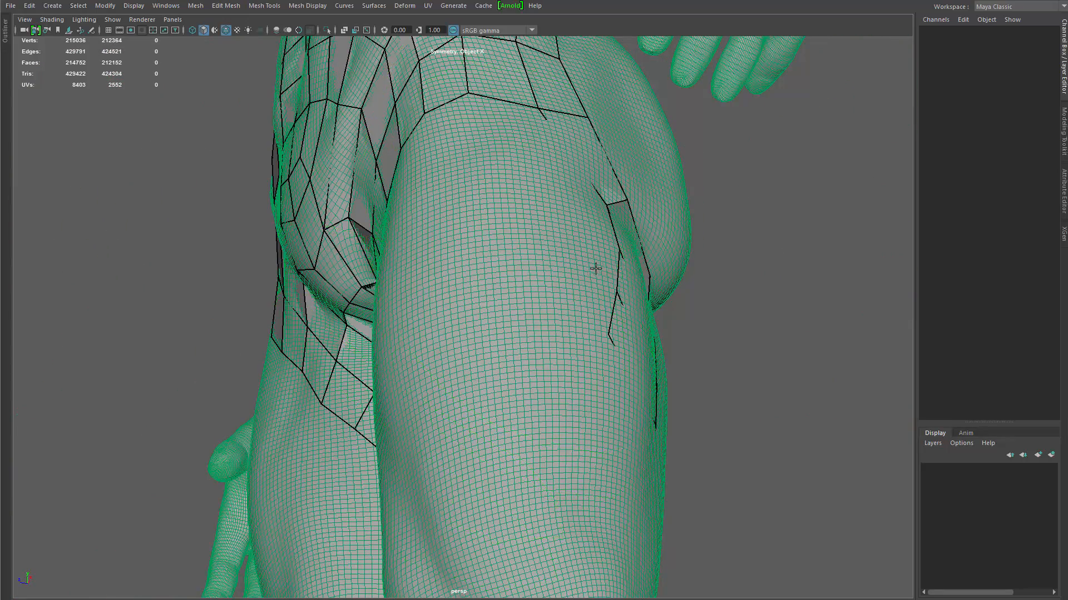
mouse_move(595, 267)
left_mouse_down("alt")
mouse_move(511, 245)
mouse_move(539, 258)
mouse_move(524, 262)
left_mouse_up("alt")
left_click(562, 238, "shift")
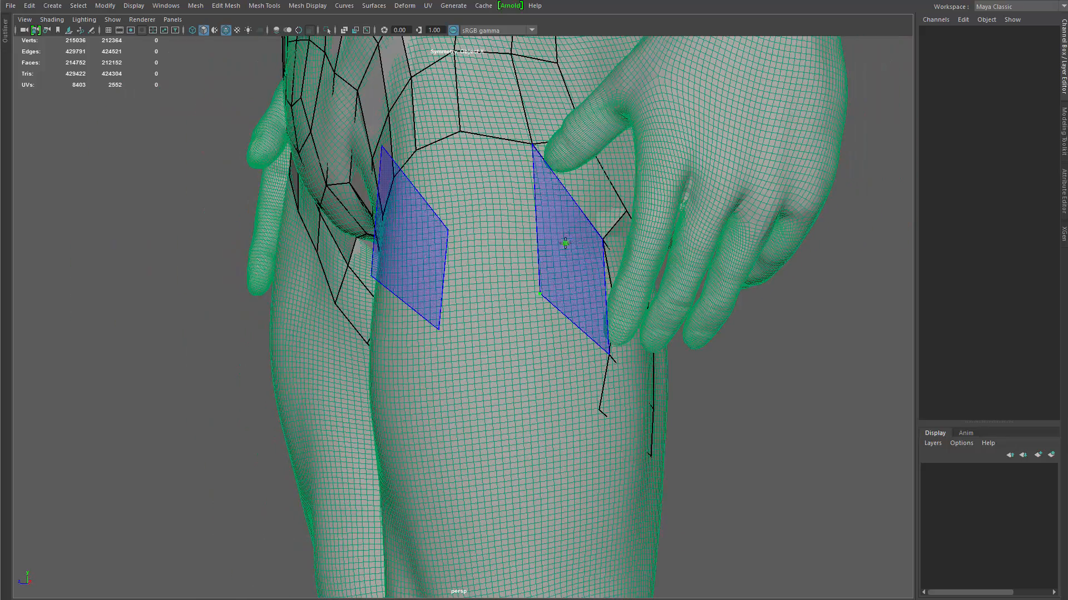
key("ctrl+z")
Step: Build the first row of quads below the outer hip border, running from the rear column toward the front of the thigh
mouse_move(563, 307)
left_mouse_down("alt")
mouse_move(506, 300)
mouse_move(506, 223)
left_mouse_up("alt")
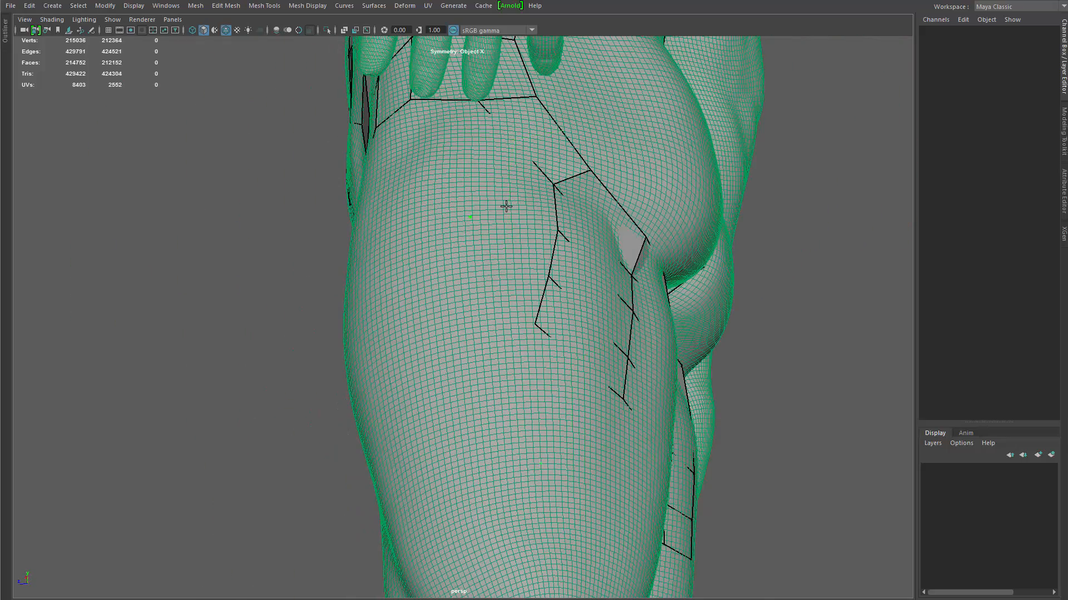
mouse_move(490, 182)
left_mouse_down("alt")
mouse_move(515, 210)
mouse_move(479, 214)
mouse_move(515, 250)
mouse_move(536, 237)
left_mouse_up("alt")
left_click(443, 209, "shift")
left_click(559, 228, "shift")
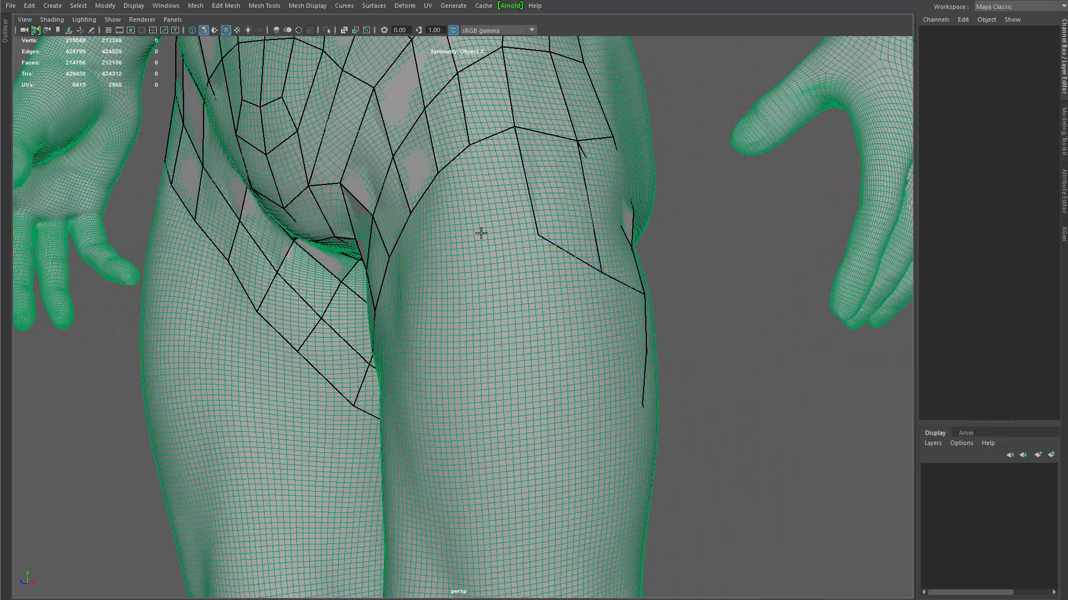
left_click(503, 211, "shift")
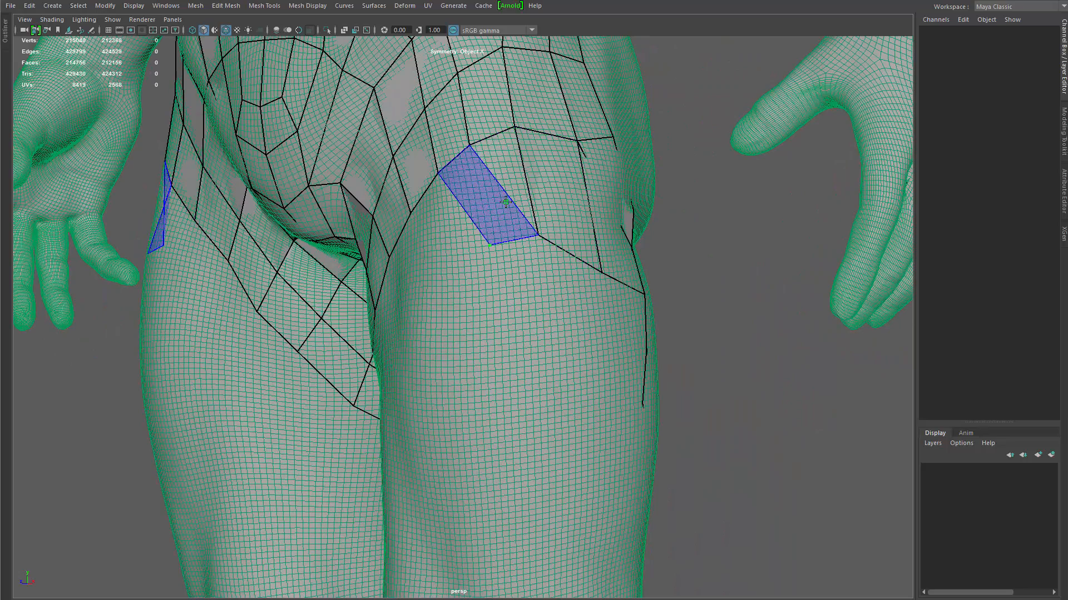
left_click(514, 203, "shift")
Step: Add a second row of three quads around the outer thigh beneath the first row
left_click_drag(547, 245, 512, 260, "alt")
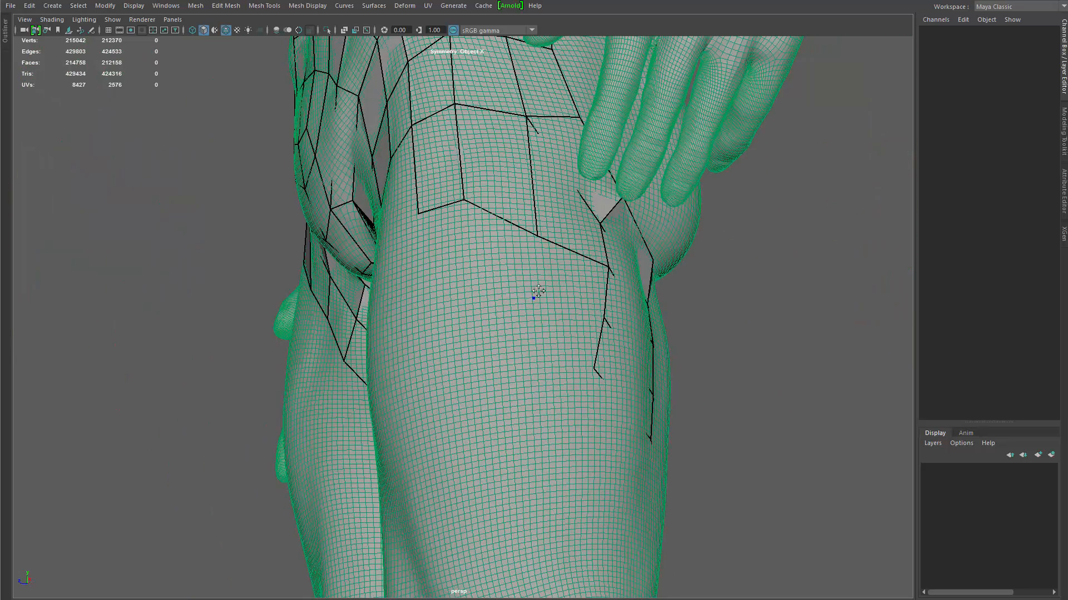
left_click(539, 291, "shift")
left_click(490, 253, "shift")
left_click(423, 294)
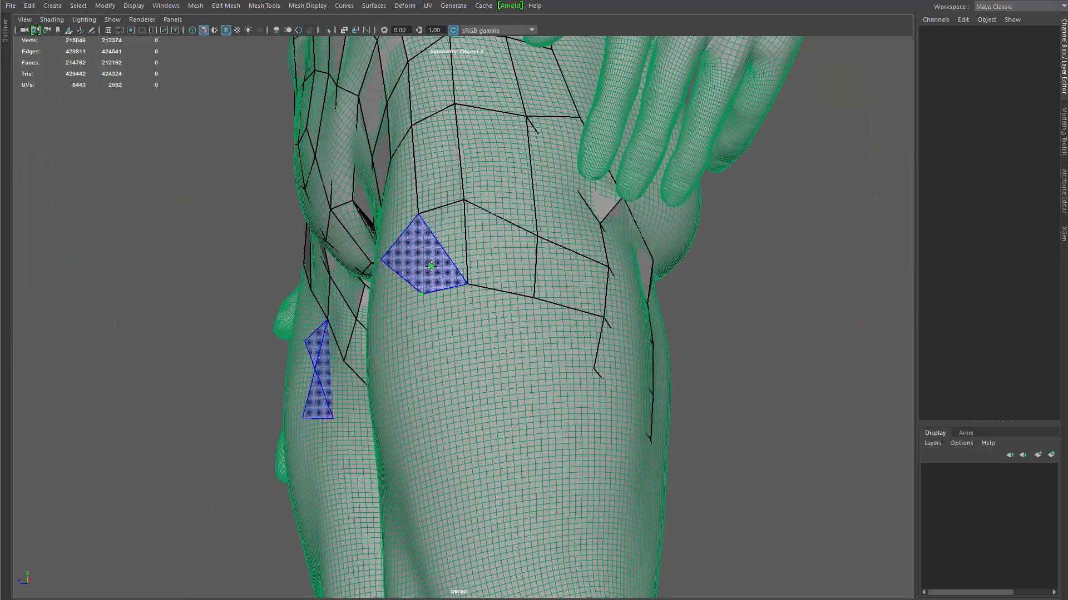
left_click_drag(468, 258, 489, 300, "alt")
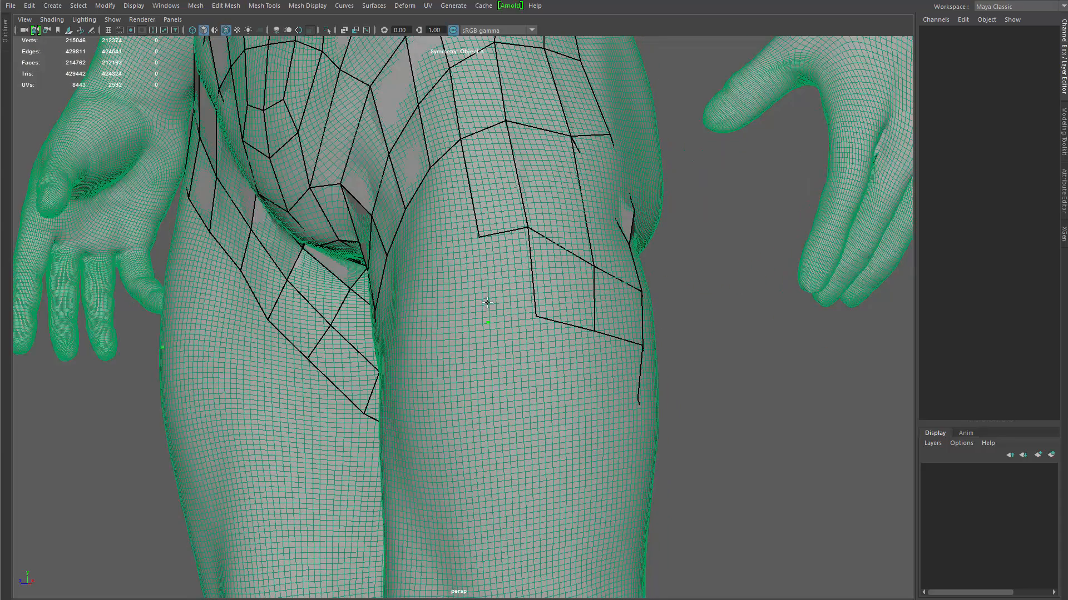
left_click(510, 290, "shift")
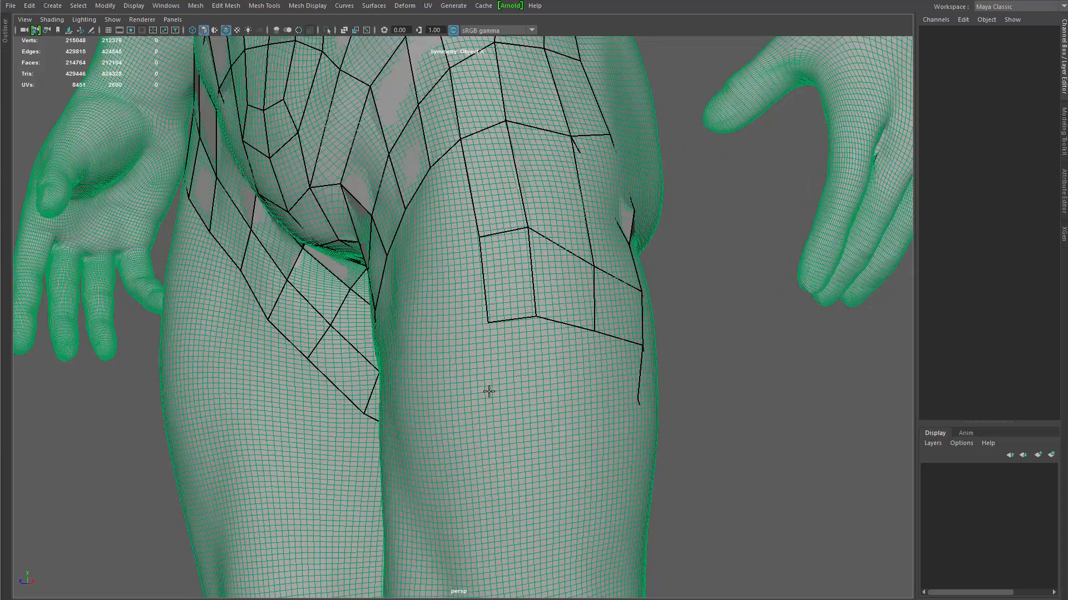
Step: Add a third row of three quads around the outer thigh and adjust the vertices above it to even out the spacing
left_click(567, 360, "shift")
left_click(610, 371, "shift")
left_click(510, 356, "shift")
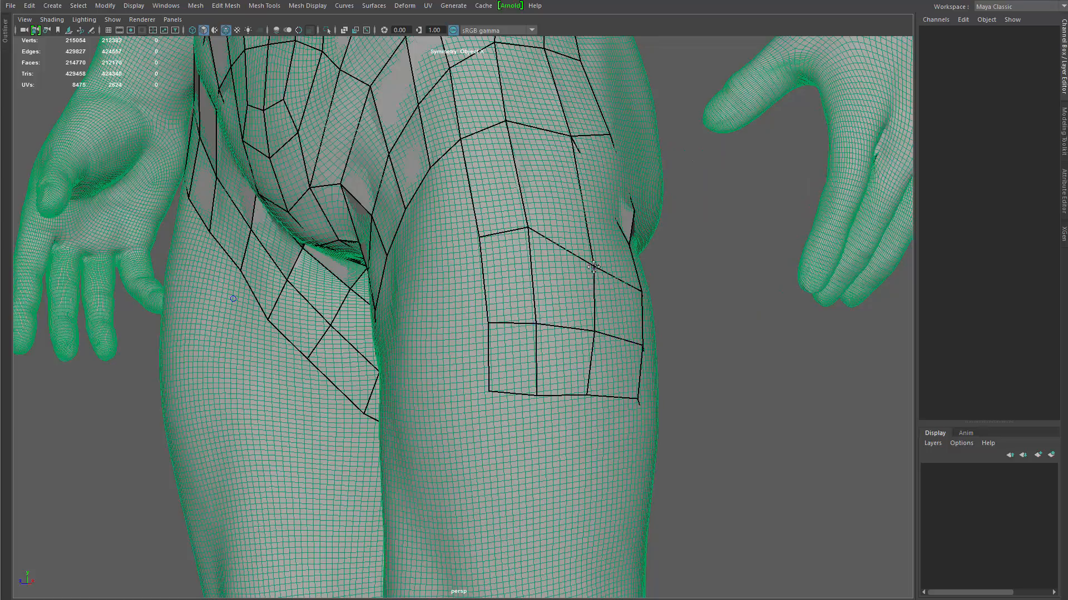
left_click_drag(593, 267, 590, 246)
left_click_drag(561, 200, 533, 241, "alt")
left_click_drag(516, 181, 510, 176)
Step: Extend a row of quads from the inner thigh outward across the front of the upper thigh
left_click_drag(485, 356, 471, 336, "alt")
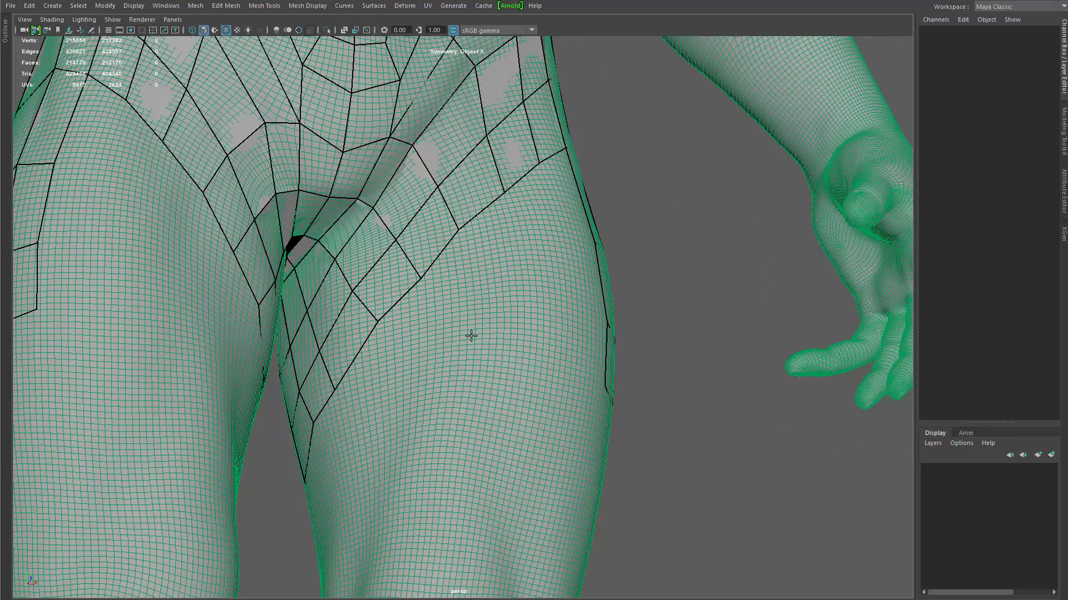
left_click(392, 358, "shift")
left_click(556, 362, "shift")
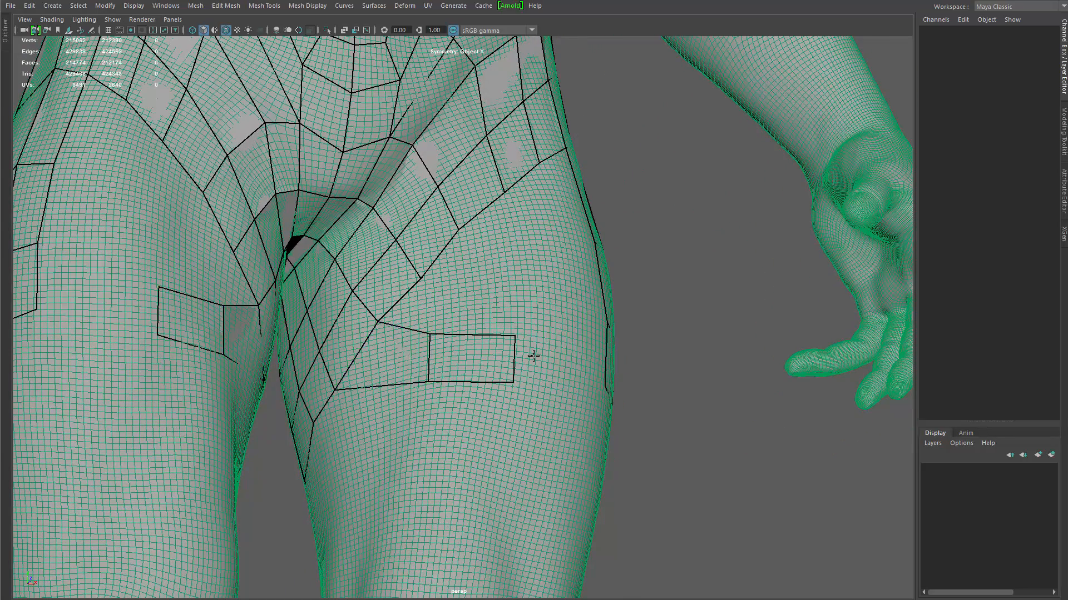
Step: Reposition the vertices on the outer thigh and along the groin border to smooth the edge flow
left_click_drag(532, 355, 505, 348, "alt")
left_click_drag(587, 308, 572, 318)
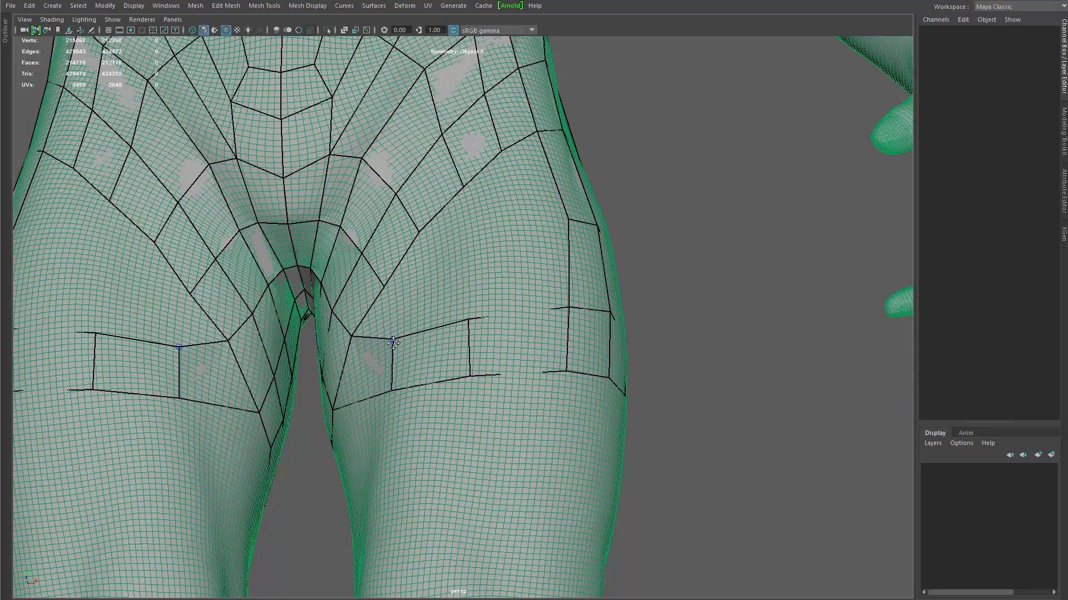
left_click_drag(406, 340, 410, 284, "alt")
left_click_drag(401, 239, 395, 230)
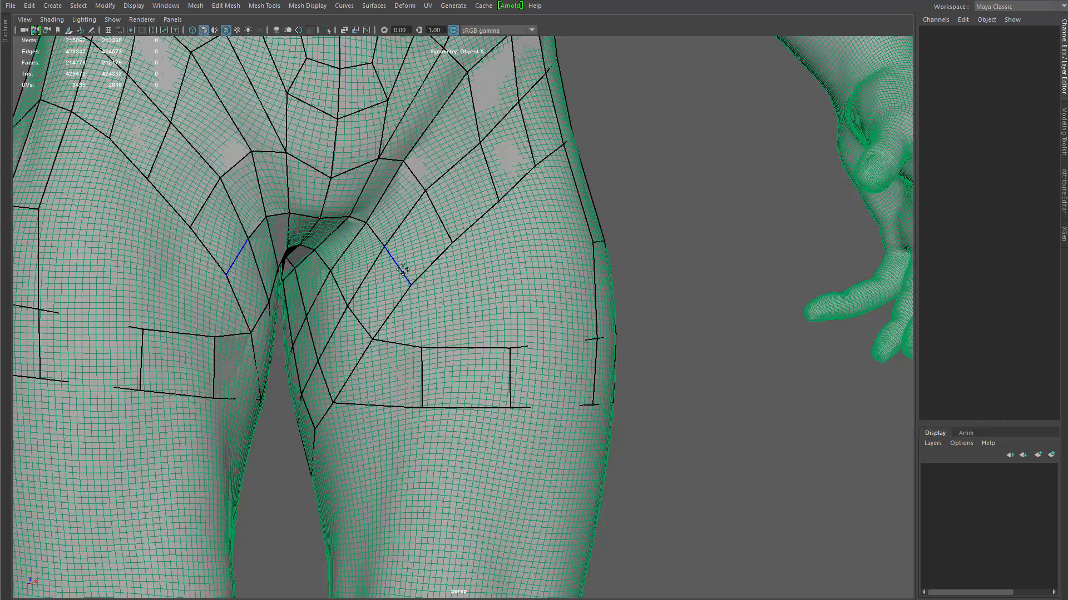
left_click_drag(411, 284, 407, 275)
left_click_drag(452, 242, 448, 237)
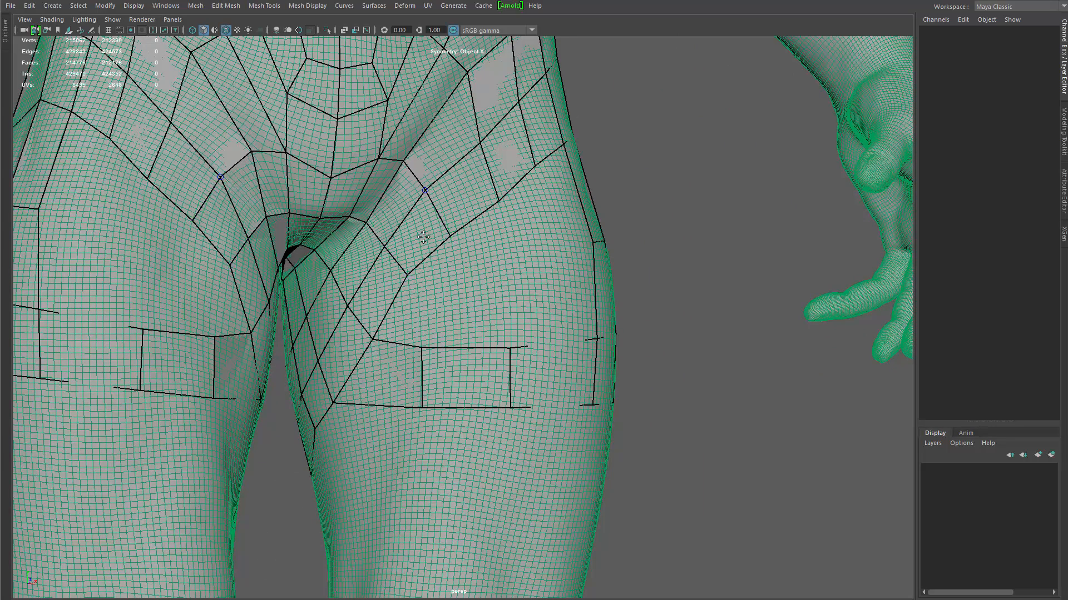
Step: Fill the gap between the front-thigh row, the hip border and the side strip, and insert an edge loop through the bridging quads
left_click(422, 288, "shift")
scroll(489, 258, "down", 3)
left_click(441, 284, "shift")
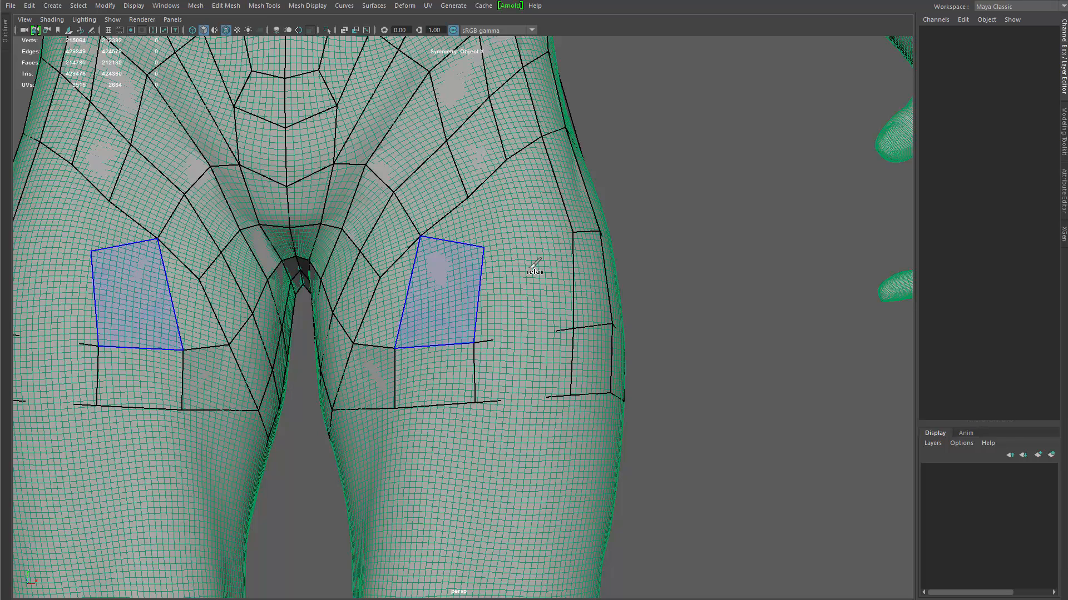
left_click(525, 276, "shift")
left_click(536, 261, "shift")
left_click_drag(532, 231, 520, 235, "alt")
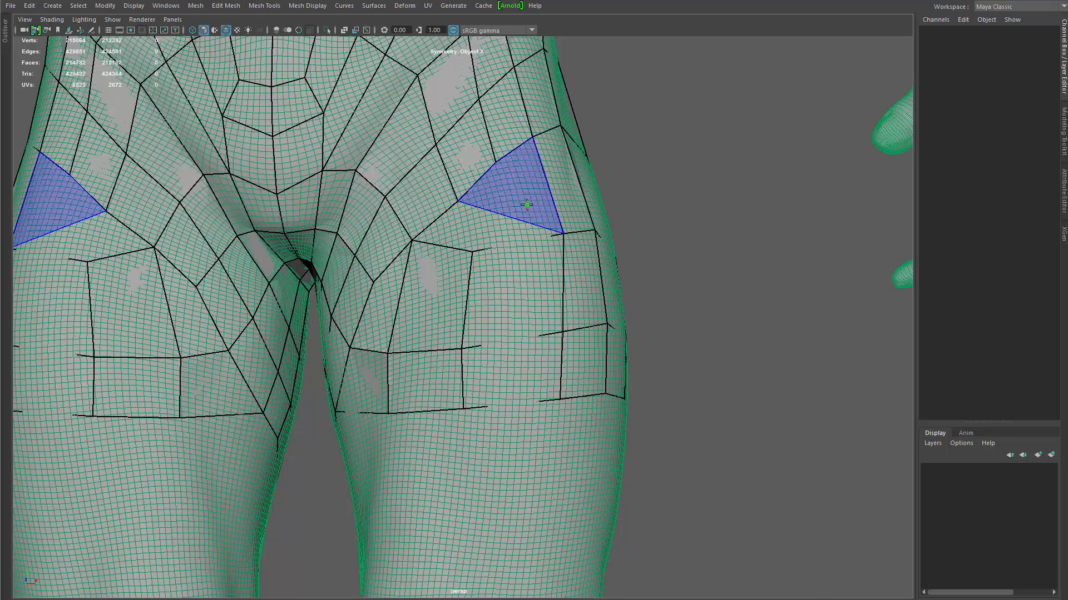
left_click(506, 239, "ctrl")
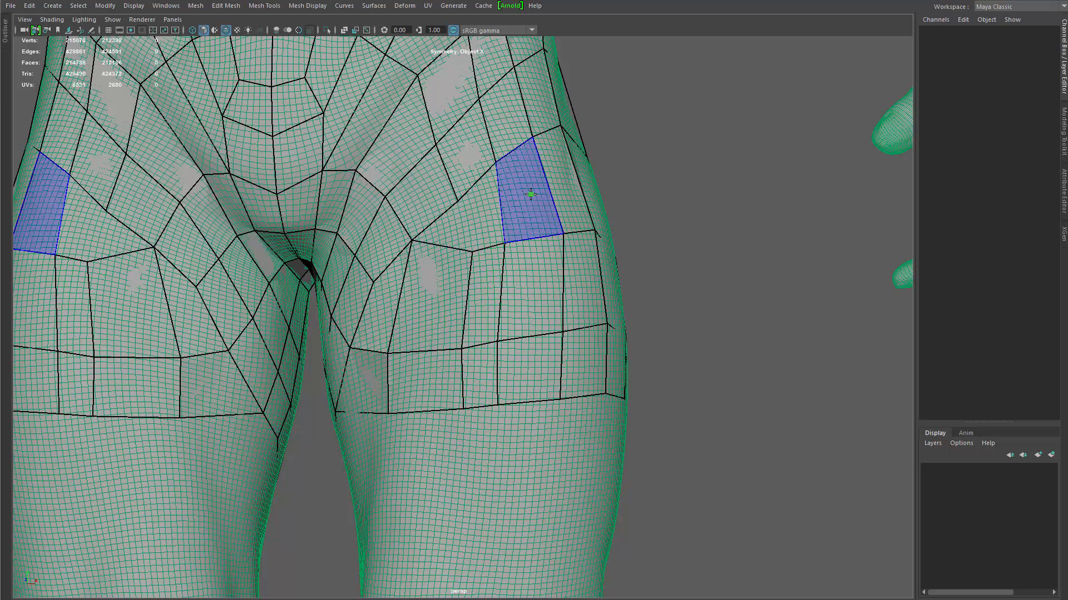
Step: Delete the oversized face on the front of the thigh and add a smaller quad directly below the groin border
left_click(474, 260, "ctrl+shift")
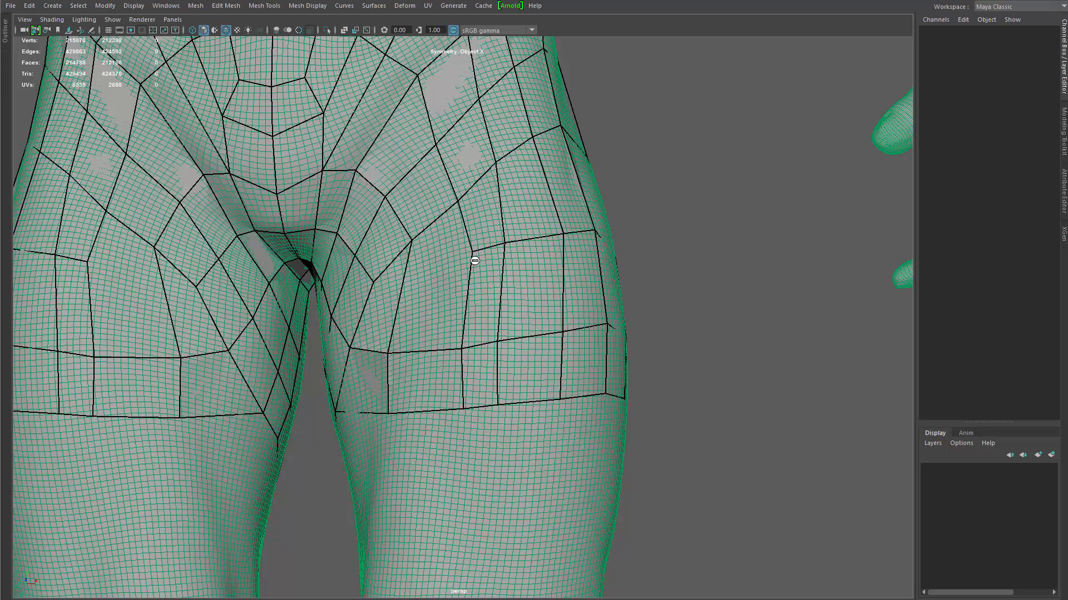
left_click(466, 253, "ctrl+shift")
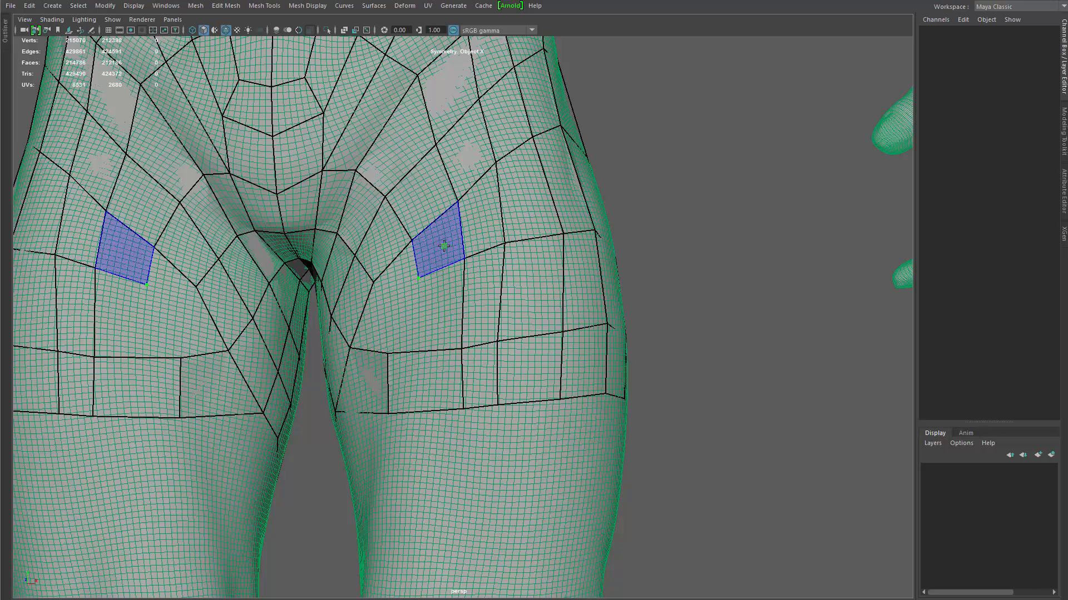
left_click(421, 279, "shift")
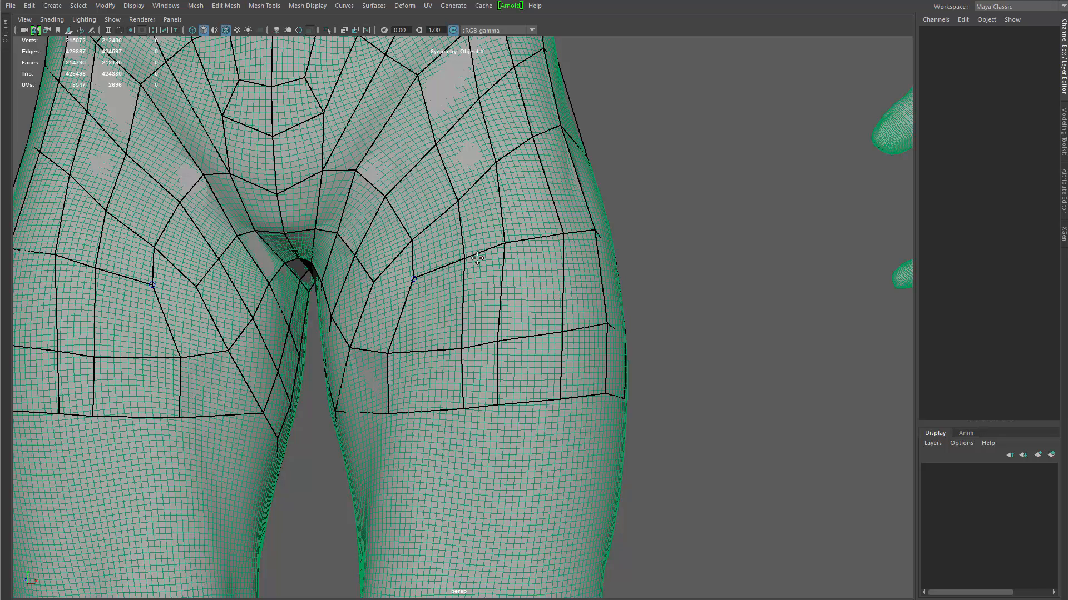
mouse_move(476, 255)
left_mouse_down("shift")
mouse_move(512, 238)
mouse_move(500, 267)
mouse_move(423, 301)
mouse_move(403, 383)
mouse_move(405, 406)
mouse_move(416, 405)
left_mouse_up("shift")
Step: Remove the faces linking the front-thigh patch to the inner thigh and relax the vertices around the opening
left_click_drag(351, 347, 384, 360, "alt")
left_click(384, 360, "ctrl+shift")
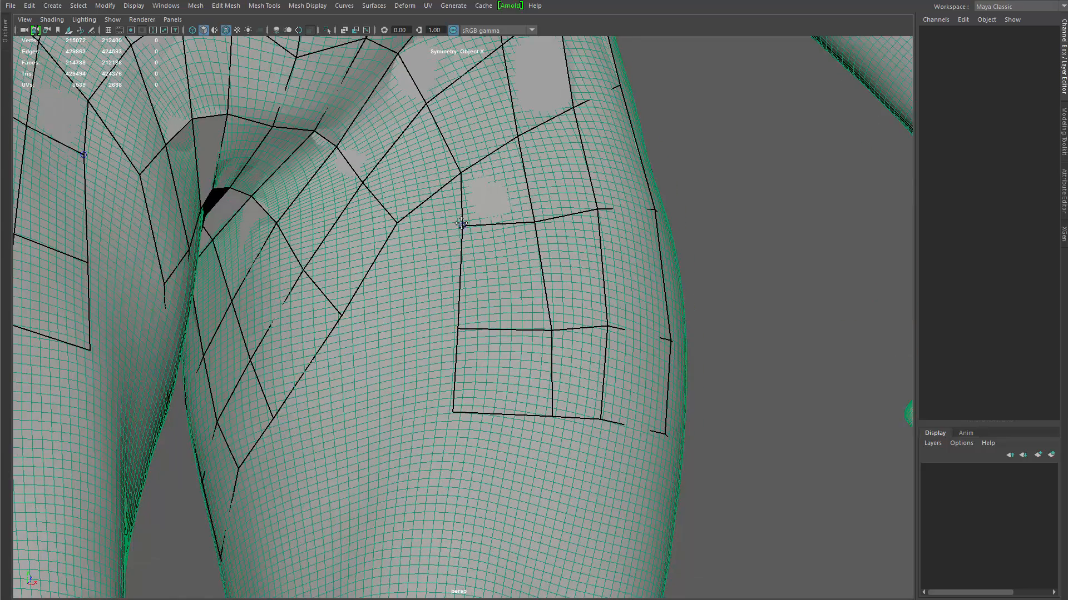
left_click_drag(340, 317, 402, 301, "shift")
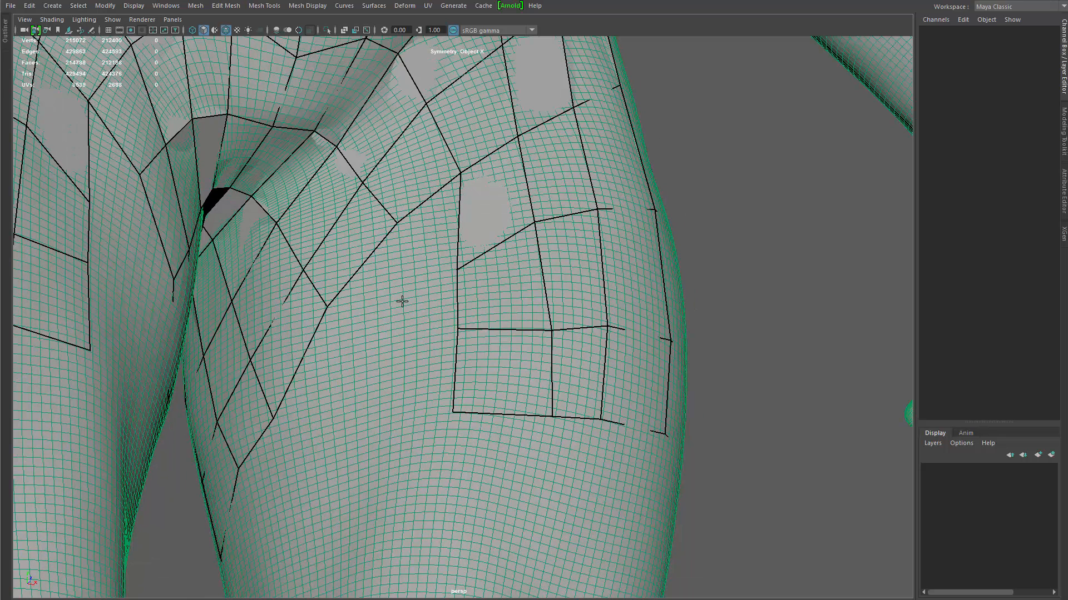
Step: Add quads between the groin border and the front-thigh patch, and relax the surrounding vertices into an even flow
left_click(426, 253, "shift")
left_click(397, 358)
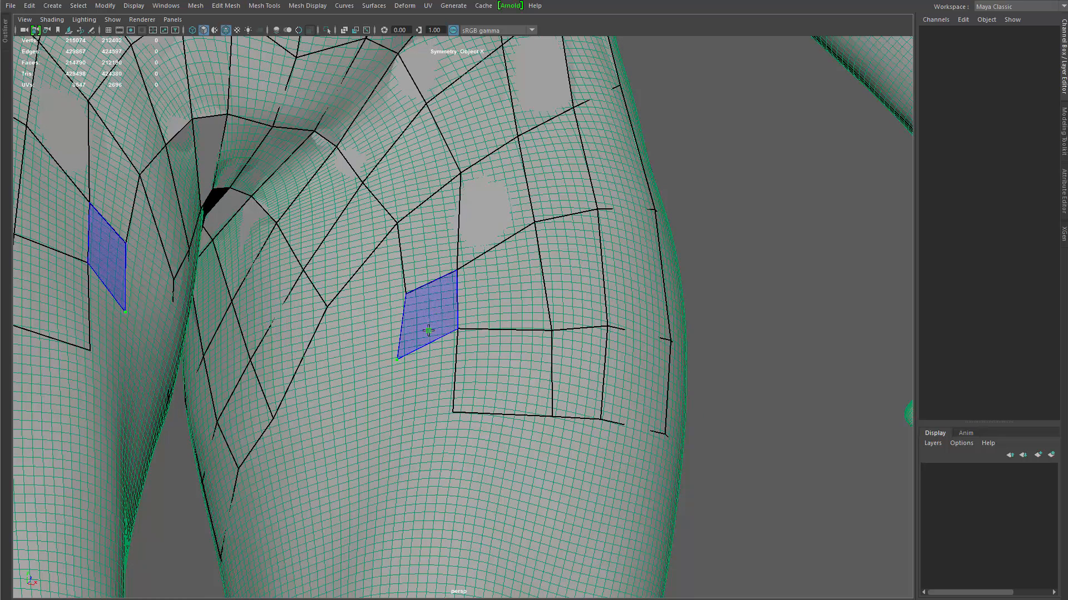
left_click(429, 314, "shift")
left_click(462, 348, "ctrl")
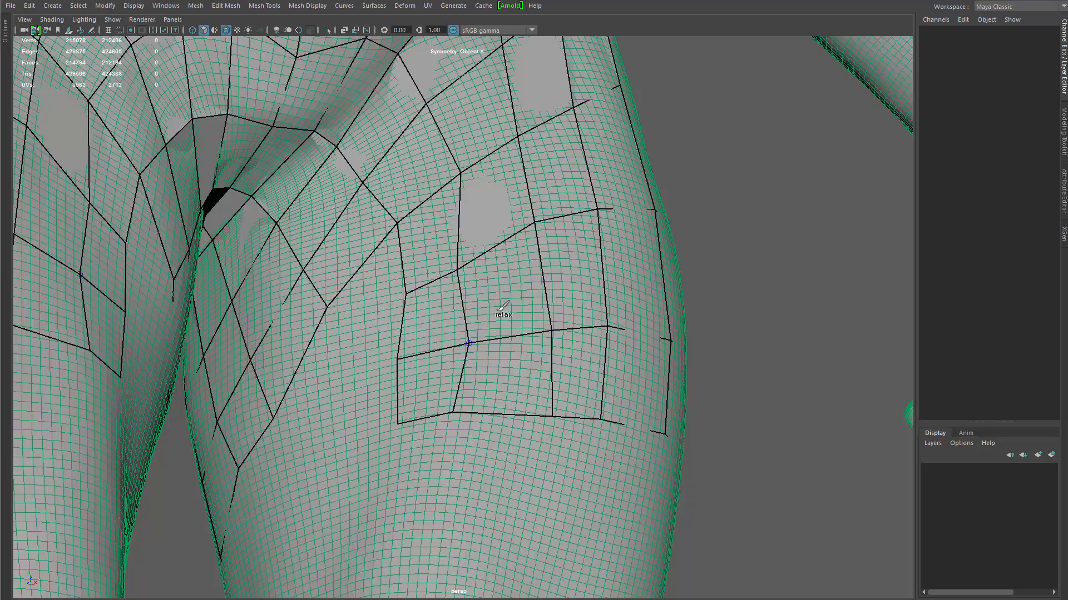
mouse_move(501, 305)
left_mouse_down("shift")
mouse_move(545, 300)
mouse_move(453, 345)
left_mouse_up("shift")
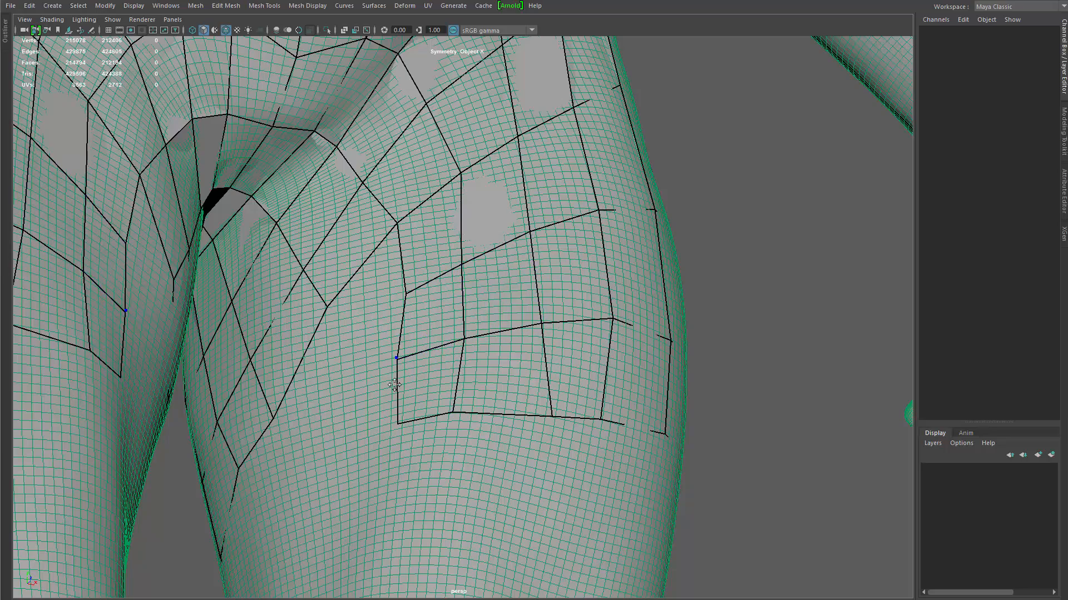
Step: Bridge the opening between the front-thigh quads and the inner-thigh strip with new quads
left_click_drag(397, 362, 448, 278, "alt")
left_click(409, 257, "shift")
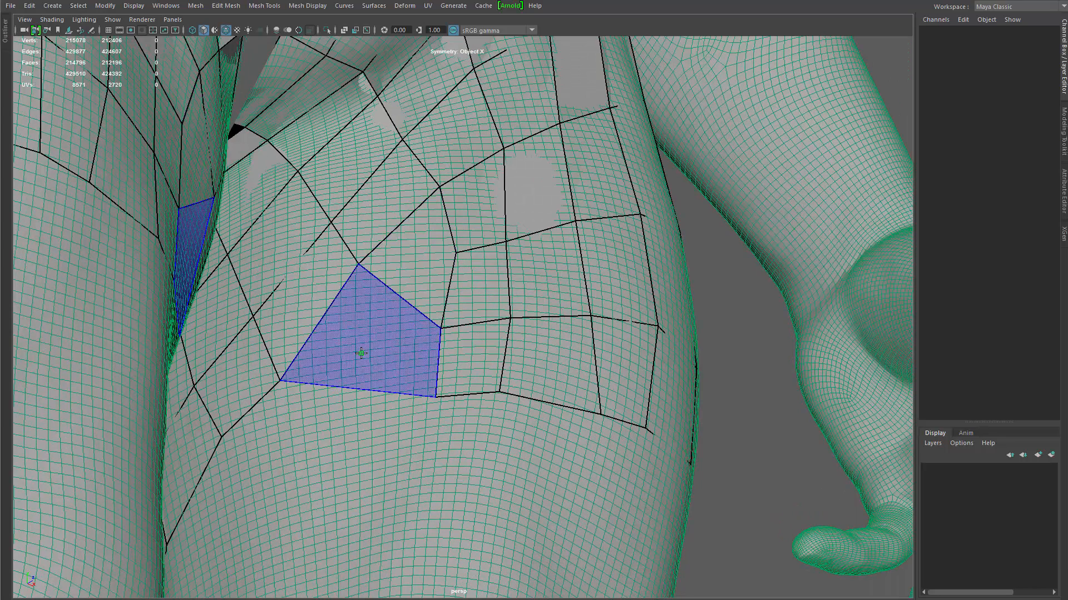
left_click(357, 353, "shift")
Step: Relax the new front-thigh quads and adjust the vertices and edges along their inner columns
mouse_move(452, 271)
left_mouse_down("shift")
mouse_move(455, 252)
mouse_move(425, 312)
mouse_move(420, 301)
left_mouse_up("shift")
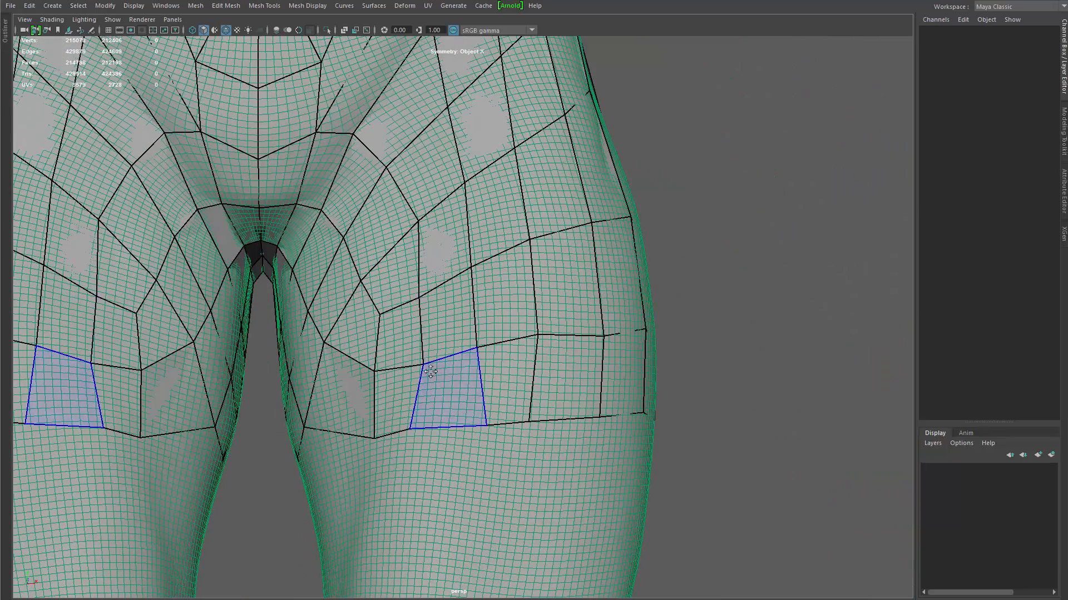
left_click_drag(426, 361, 420, 364)
left_click_drag(411, 418, 415, 415)
left_click_drag(417, 359, 378, 370)
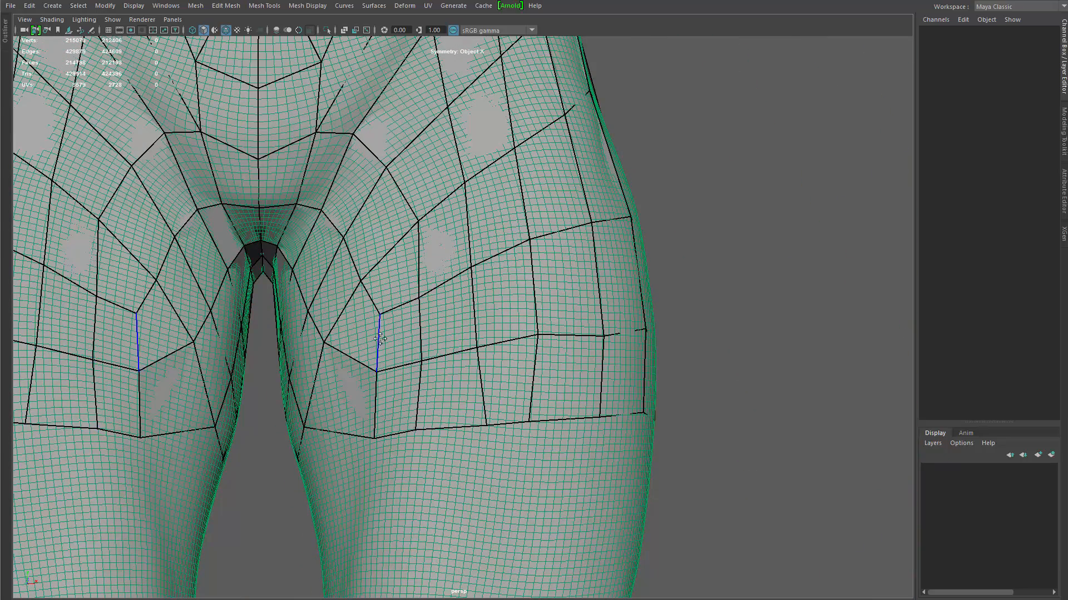
Step: Shift the vertices on the lower thigh border and the inner front-thigh column toward the inner thigh to even out the quads
scroll(428, 251, "down", 2)
left_click_drag(429, 252, 417, 260, "alt")
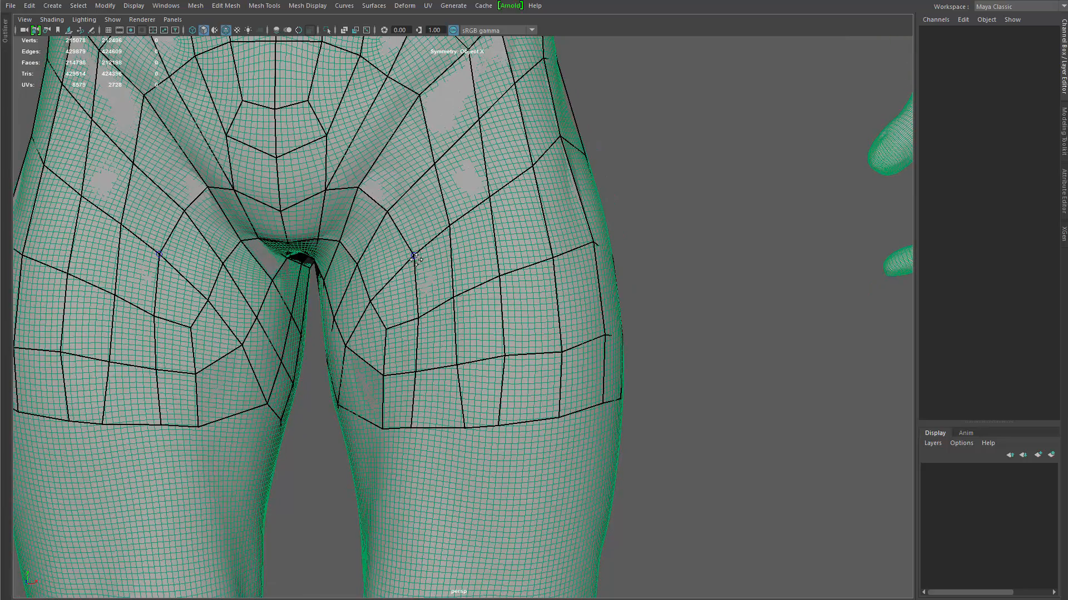
scroll(389, 233, "up", 2)
left_click(382, 226, "ctrl+shift")
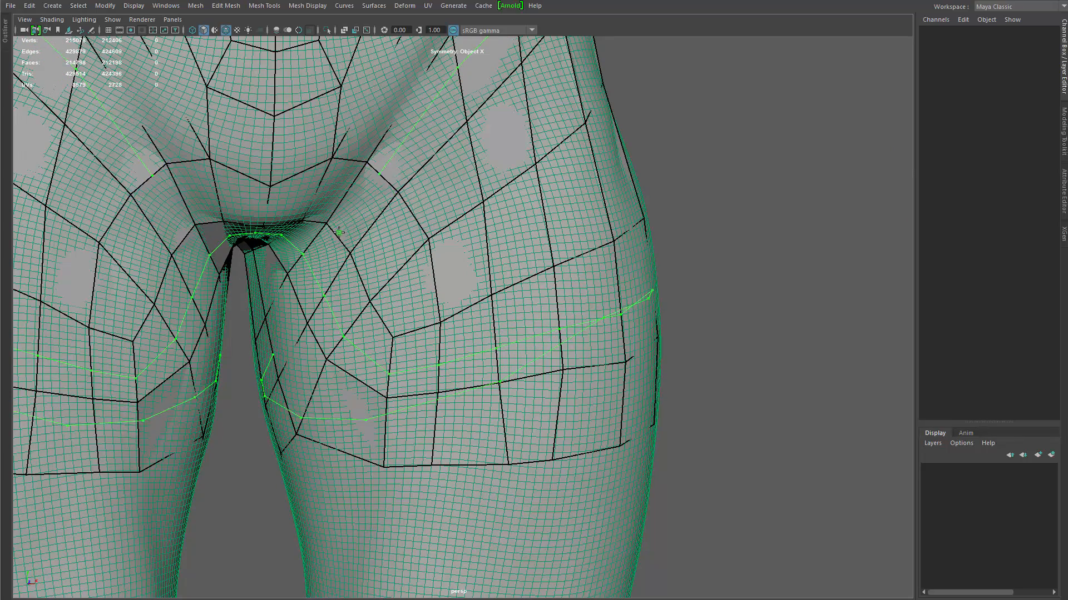
left_click_drag(338, 309, 406, 162, "alt")
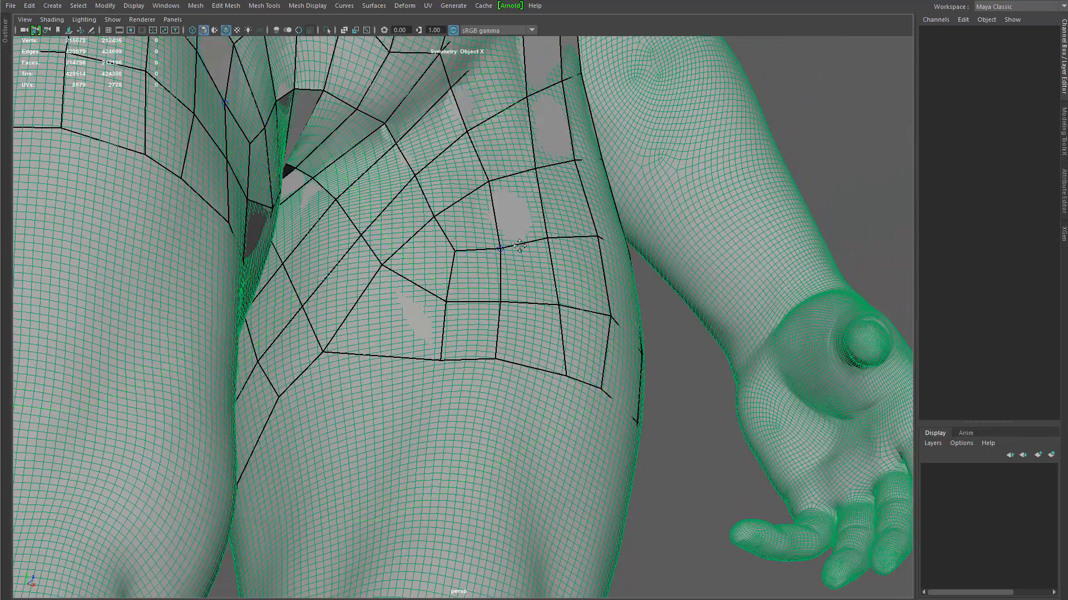
mouse_move(496, 220)
left_mouse_down("alt")
mouse_move(421, 280)
mouse_move(405, 266)
mouse_move(424, 269)
mouse_move(446, 208)
mouse_move(457, 304)
left_mouse_up("alt")
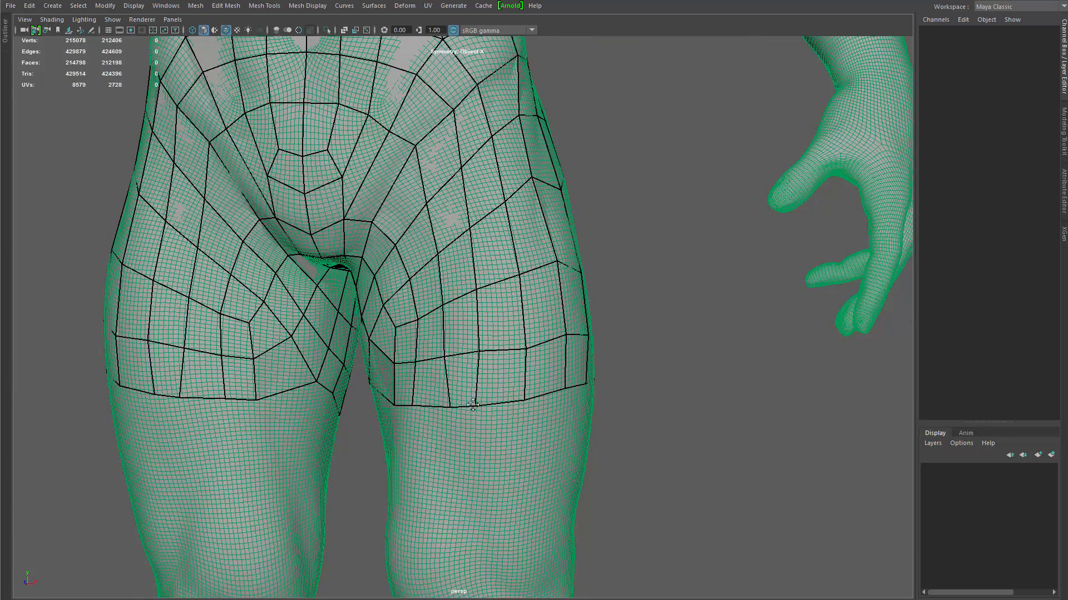
left_click_drag(486, 400, 476, 379, "alt")
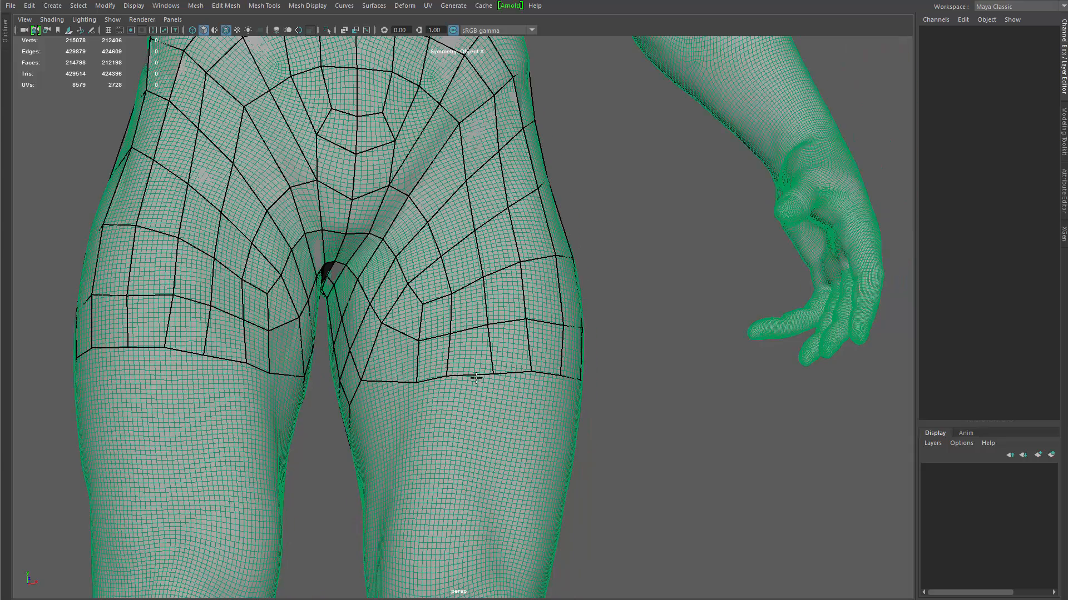
left_click_drag(370, 381, 371, 378)
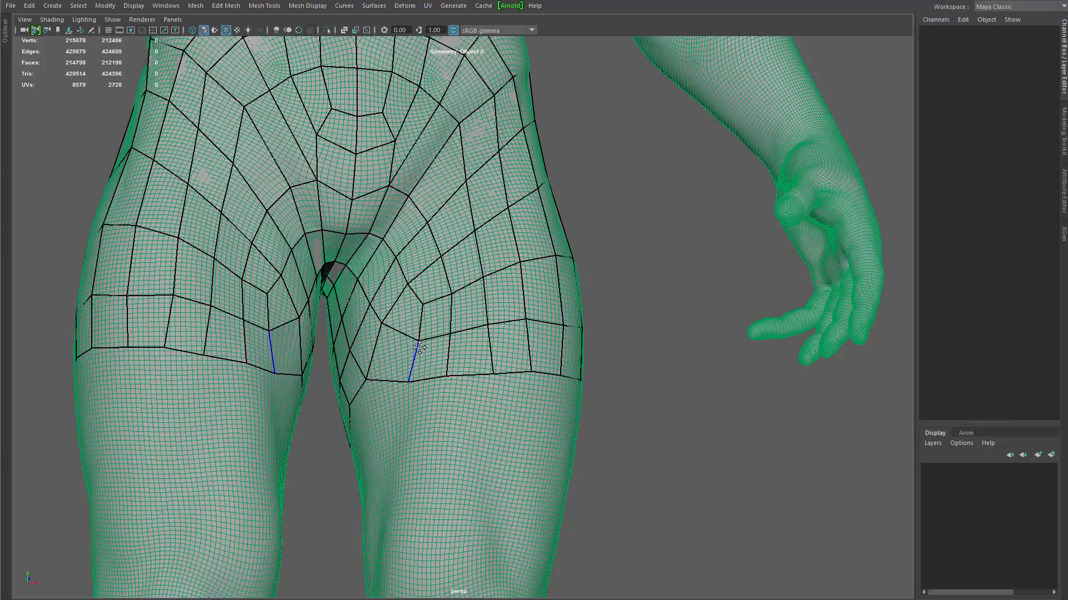
left_click_drag(419, 341, 413, 341)
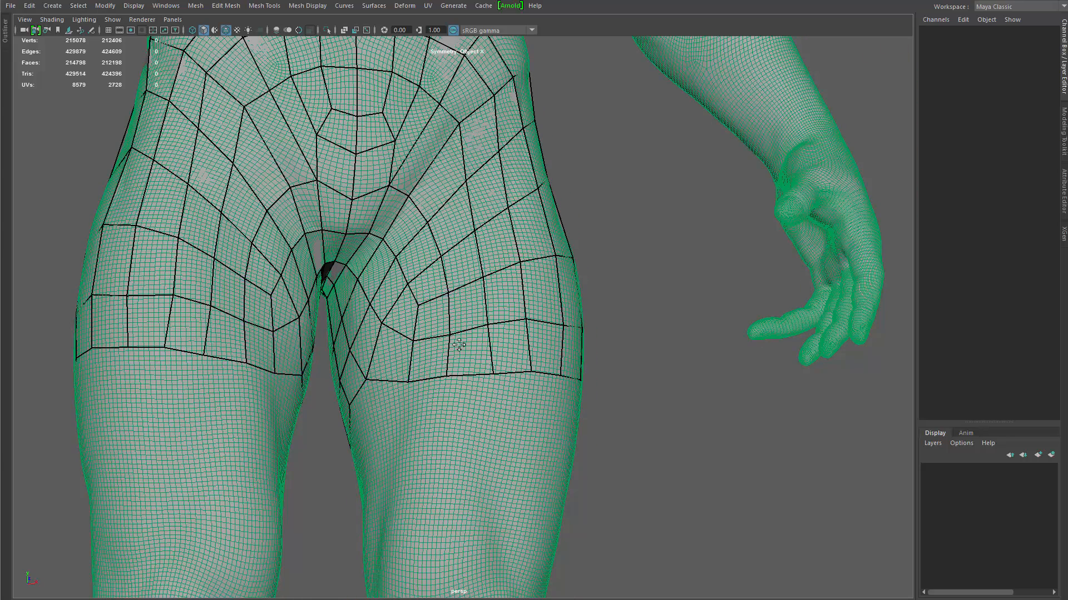
Step: Examine the edge flow of the pelvis and upper thighs from the front, side and back
right_click_drag(435, 323, 362, 398, "alt")
left_click_drag(362, 398, 339, 392, "alt")
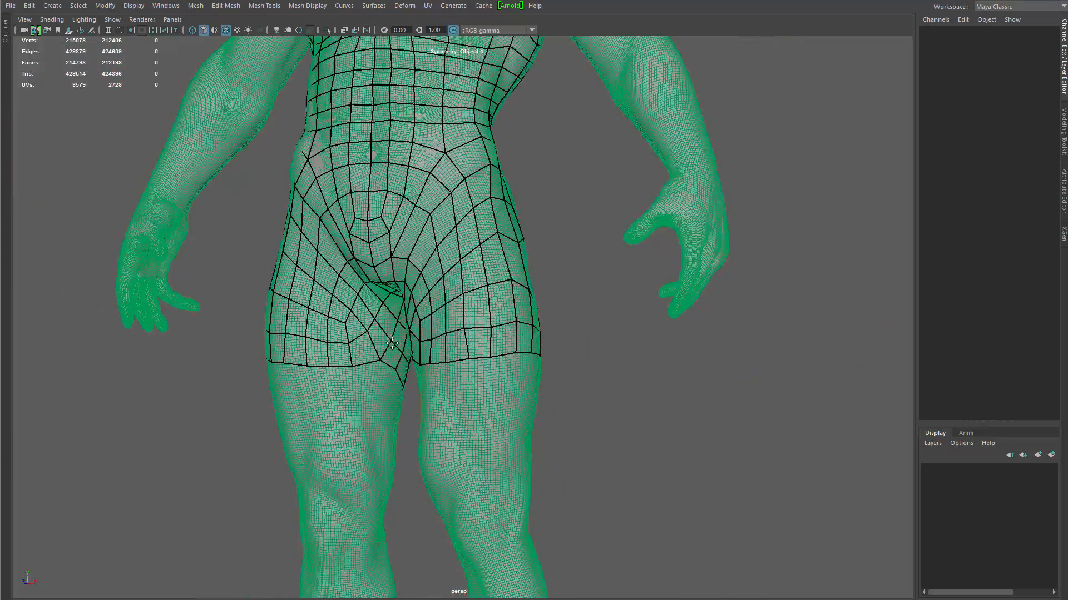
left_click_drag(495, 357, 453, 347, "alt")
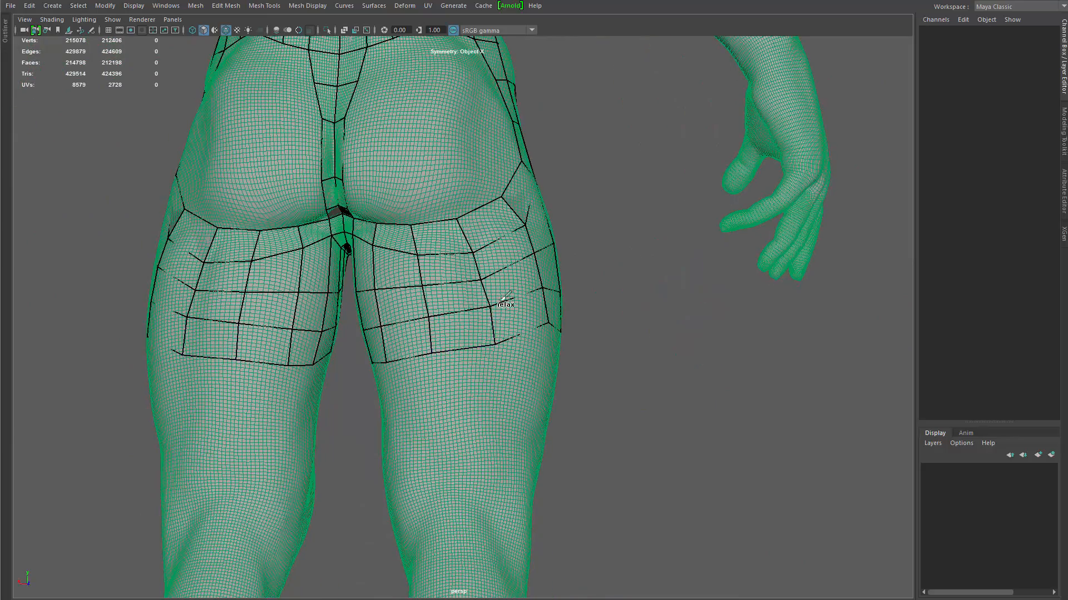
left_click_drag(507, 285, 470, 208, "alt")
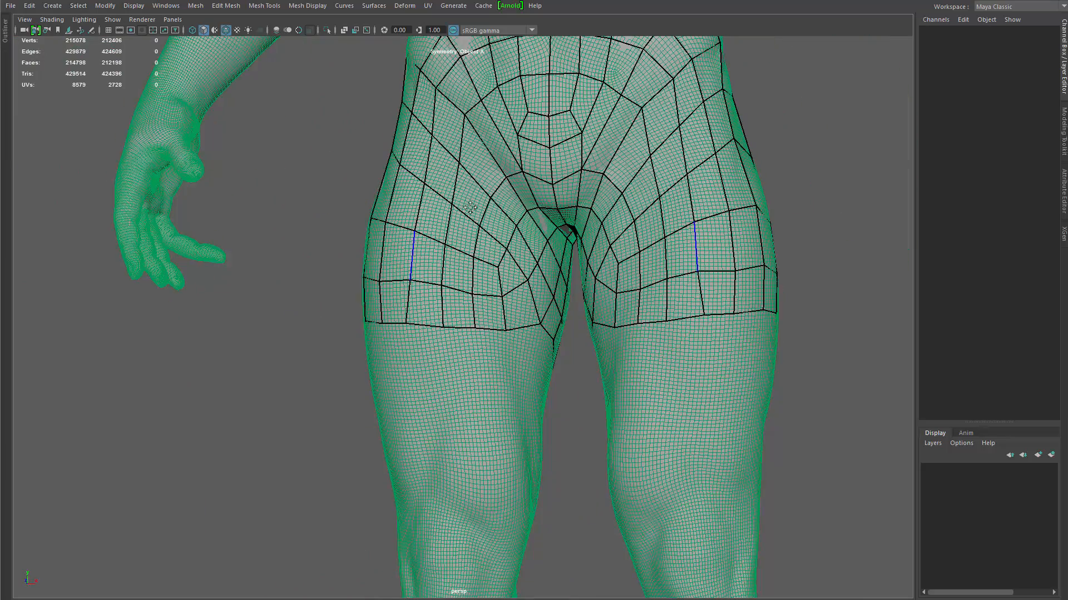
left_click_drag(530, 284, 489, 321, "alt")
right_click_drag(485, 316, 356, 278, "alt")
left_click_drag(356, 278, 158, 391, "alt")
middle_click_drag(157, 391, 218, 456, "alt")
right_click_drag(219, 455, 590, 598, "alt")
Step: Build a strip of quads around the outer side of the buttock, from the rear hip down to the gluteal fold
left_click_drag(589, 599, 418, 219, "alt")
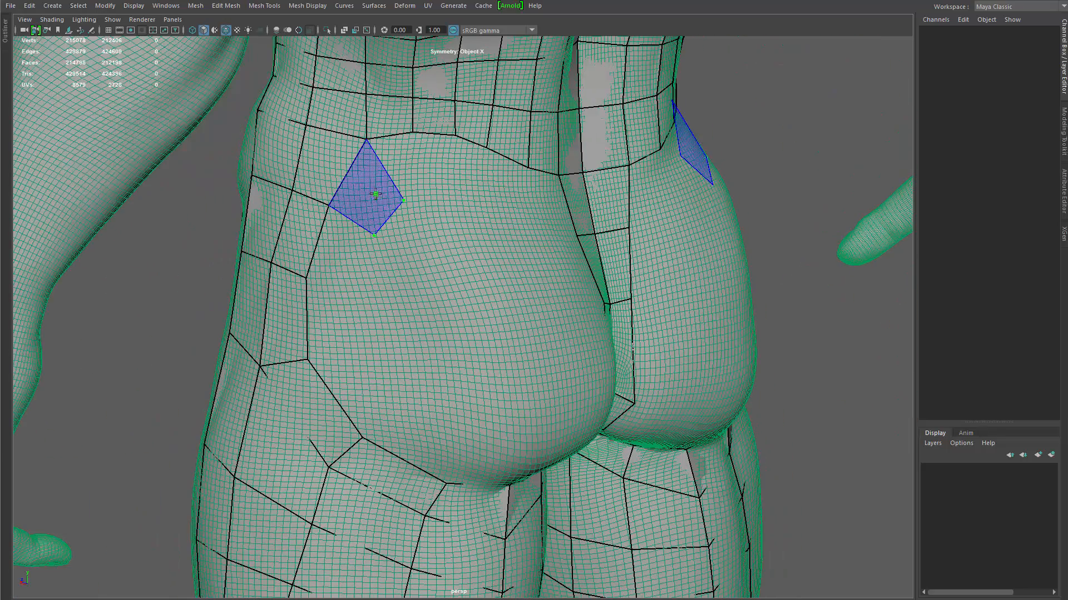
left_click(370, 195, "shift")
left_click(368, 285)
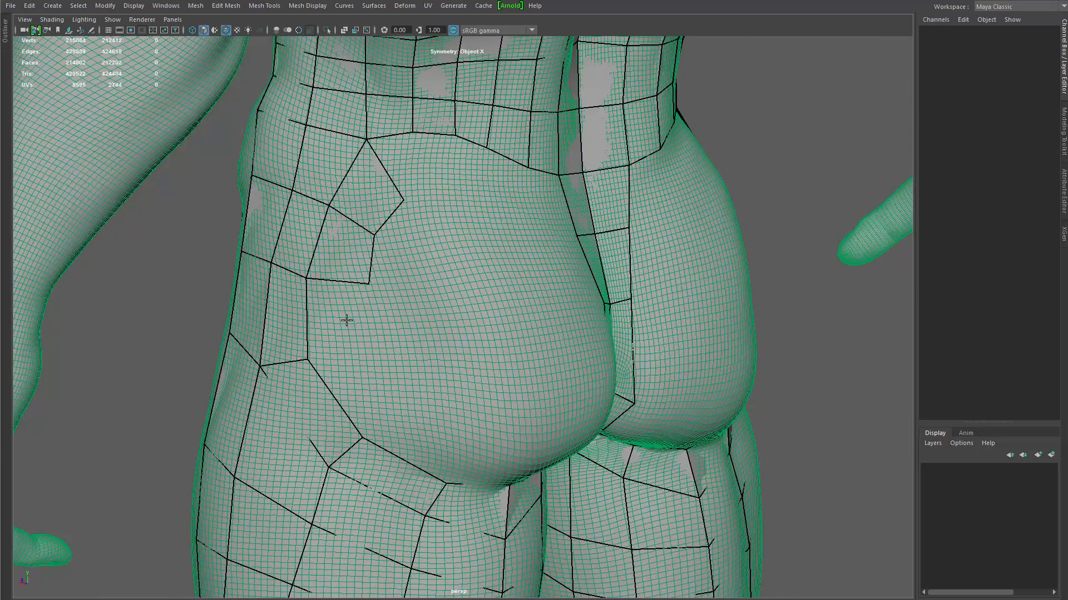
mouse_move(414, 381)
left_mouse_down("alt")
mouse_move(401, 356)
mouse_move(414, 378)
left_mouse_up("alt")
left_click(358, 281, "shift")
left_click(428, 314)
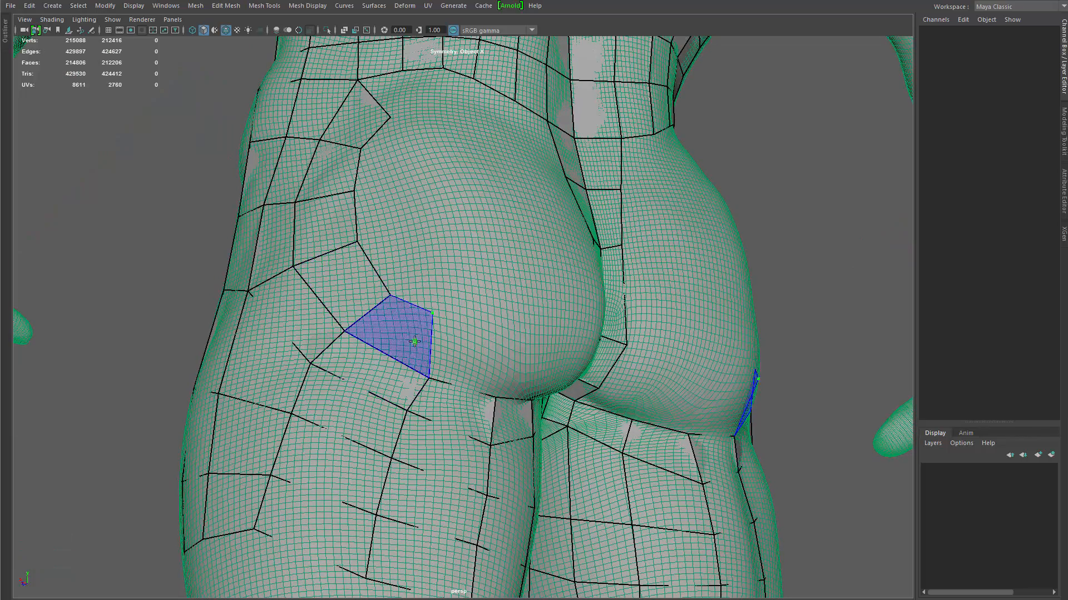
left_click(415, 338, "shift")
Step: Continue the quad strip along the gluteal fold beneath the buttock to the inner thigh
left_click_drag(512, 345, 415, 308, "alt")
left_click(389, 300, "shift")
left_click(459, 291)
left_click(378, 303)
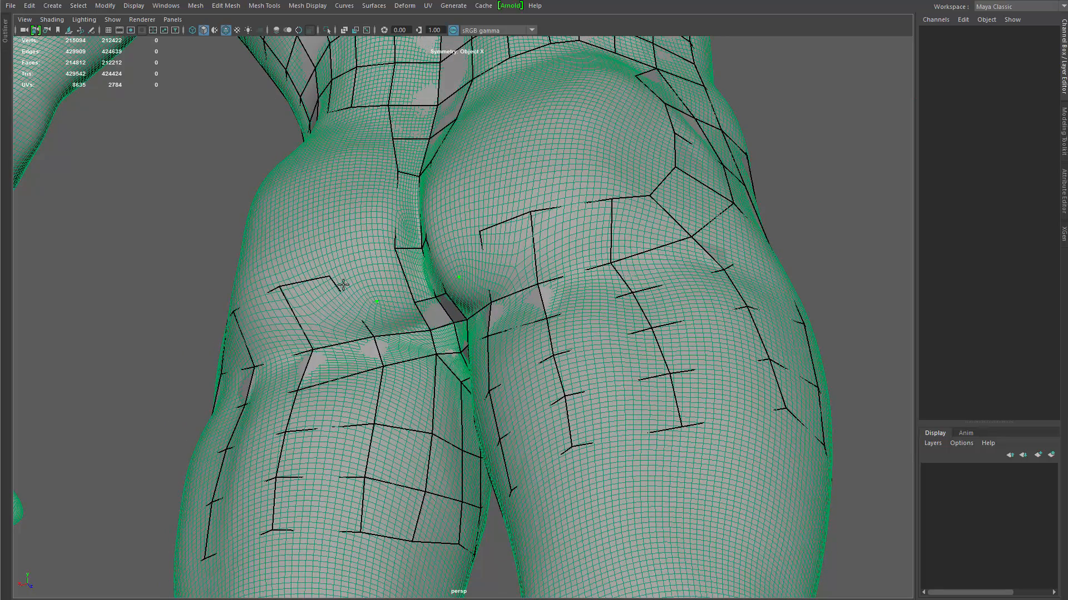
left_click_drag(339, 301, 356, 316)
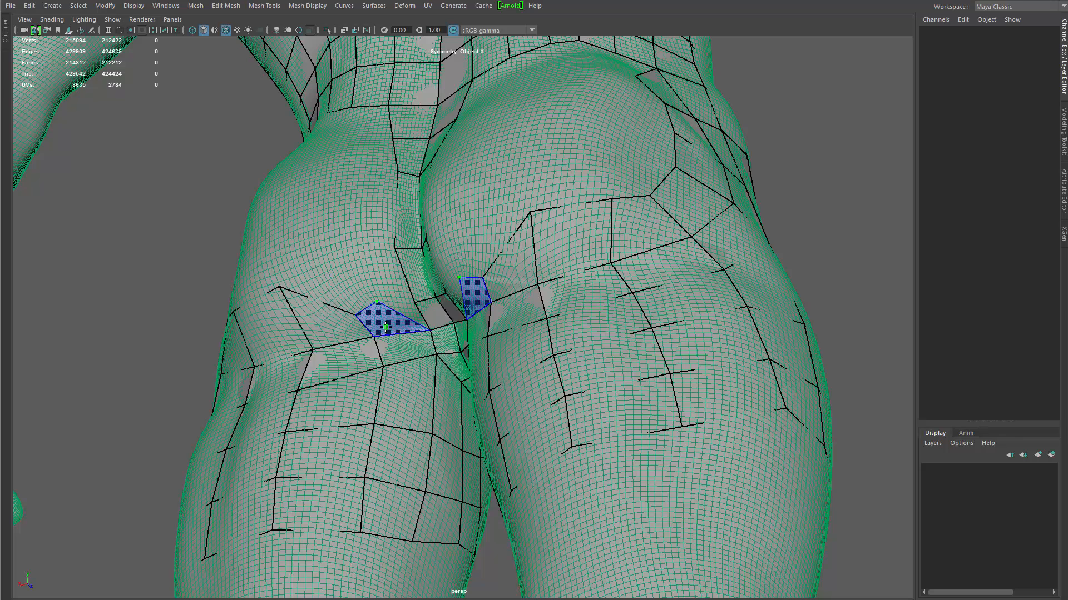
left_click(387, 325, "shift")
Step: Add a column of quads along the gluteal cleft, from the inner fold up to the lower-back border
left_click(396, 297, "shift")
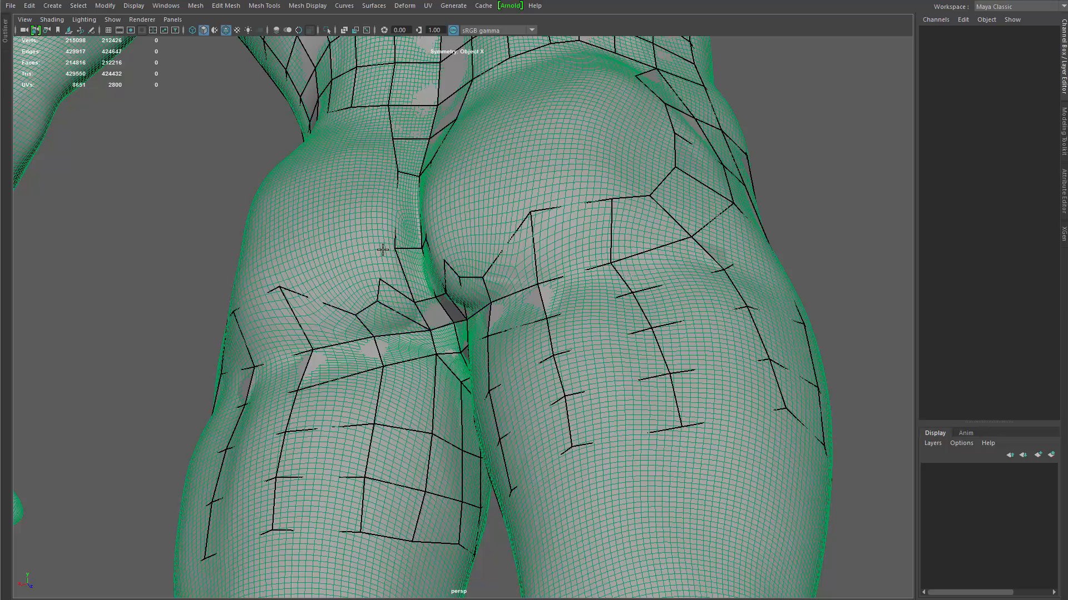
left_click(394, 269, "shift")
left_click_drag(383, 234, 415, 247, "alt")
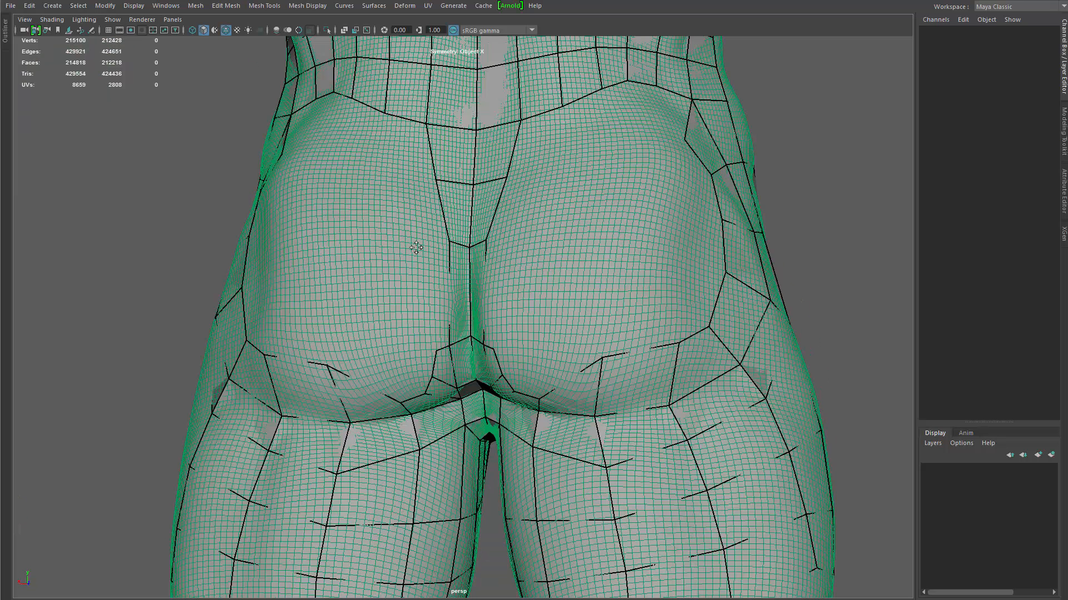
left_click(436, 277, "shift")
left_click(413, 189)
left_click(429, 211, "shift")
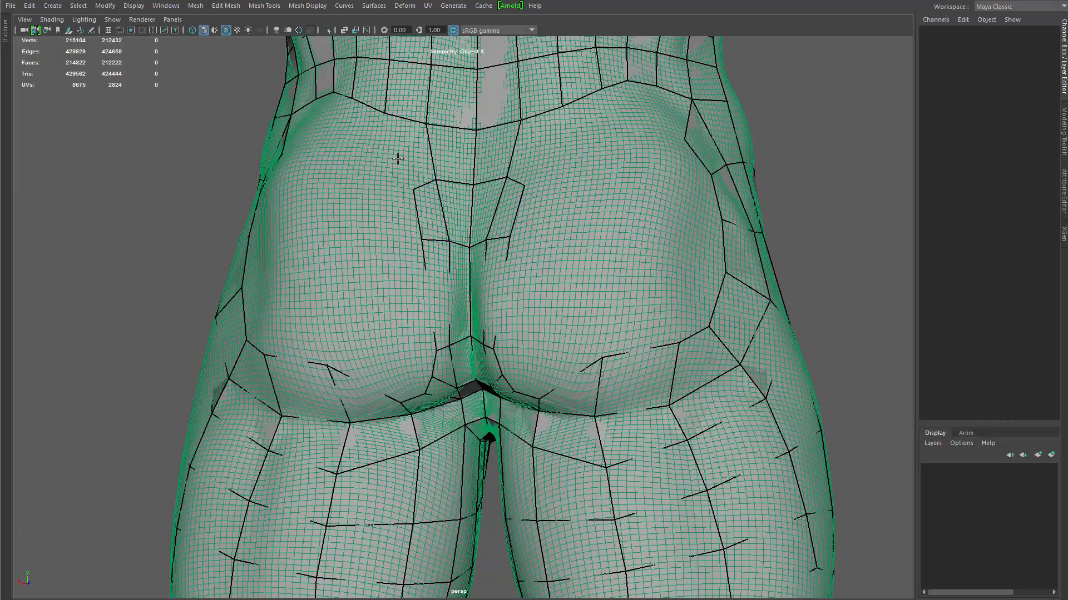
left_click(419, 160, "shift")
Step: Fill a row of quads across the top of the buttock below the lower-back border and relax the border vertices
left_click_drag(348, 226, 408, 211, "alt")
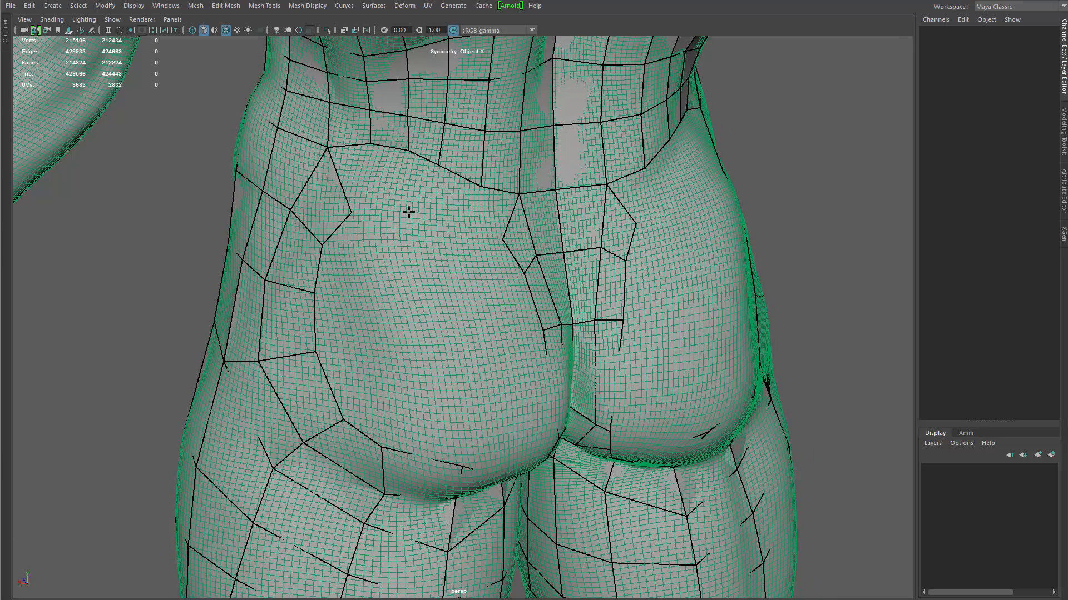
left_click(458, 197, "shift")
left_click(419, 188, "shift")
left_click(383, 181, "shift")
left_click(353, 177, "shift")
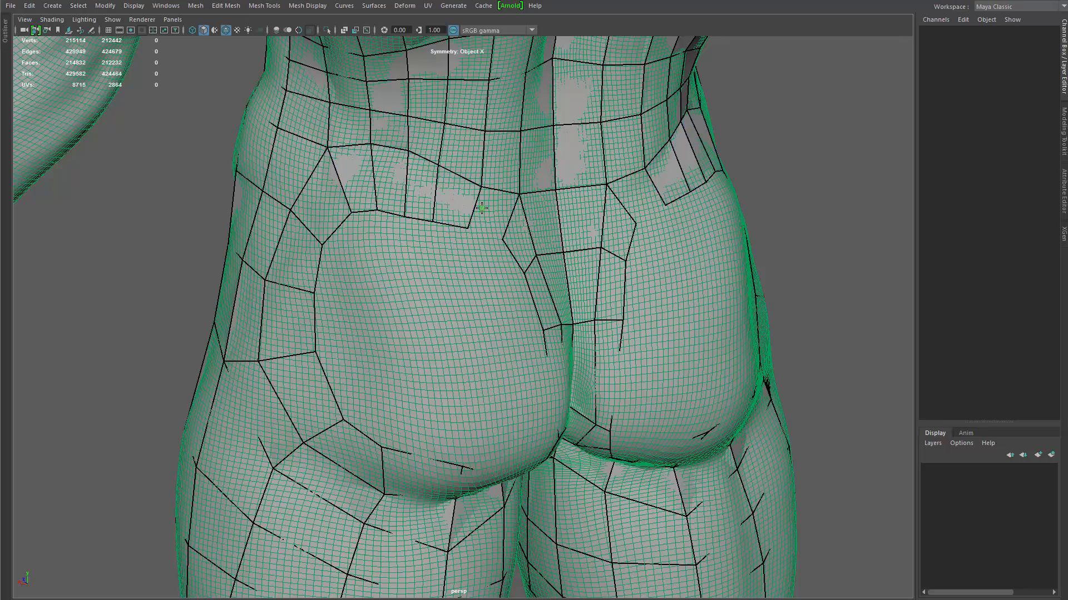
left_click(489, 211, "shift")
mouse_move(480, 189)
left_mouse_down("shift")
mouse_move(393, 149)
mouse_move(403, 156)
left_mouse_up("shift")
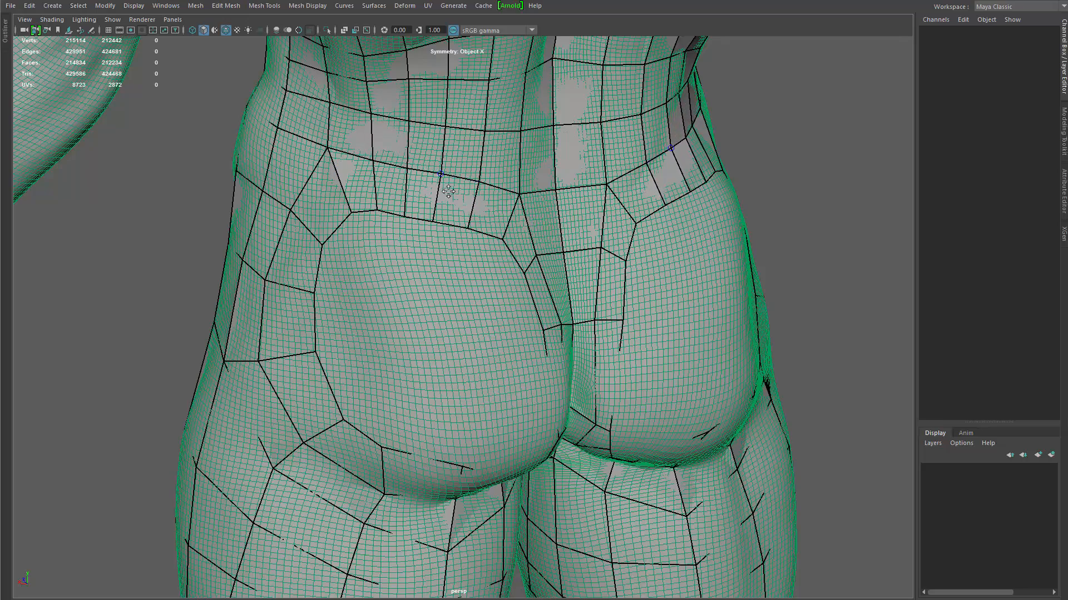
Step: Reposition the vertices along the gluteal fold and the upper back-thigh rows to smooth the edge flow
left_click_drag(459, 248, 425, 223, "alt")
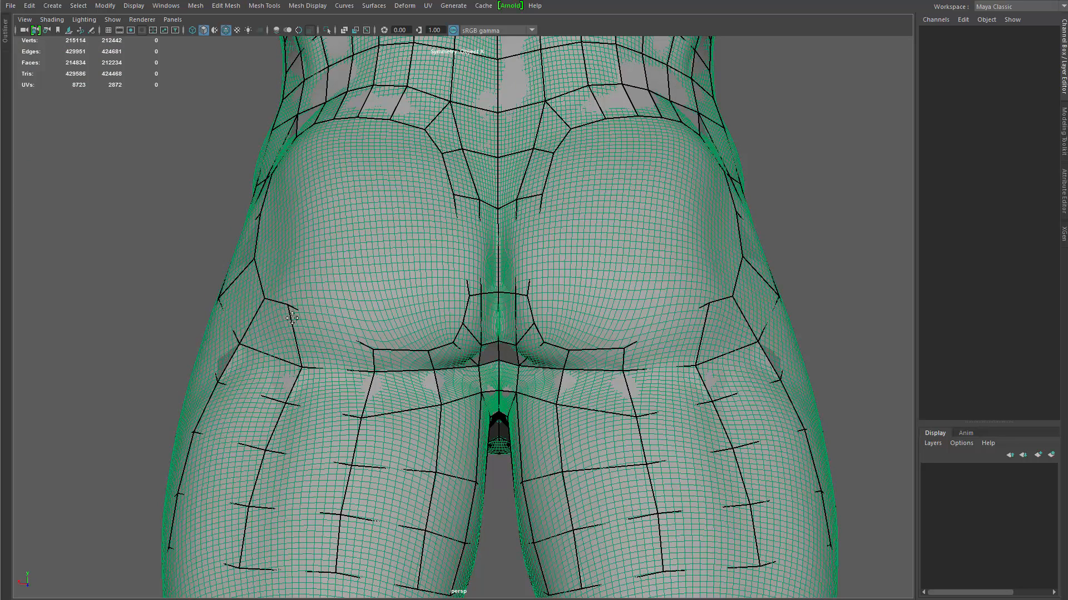
left_click_drag(292, 317, 298, 367)
left_click_drag(374, 372, 368, 378)
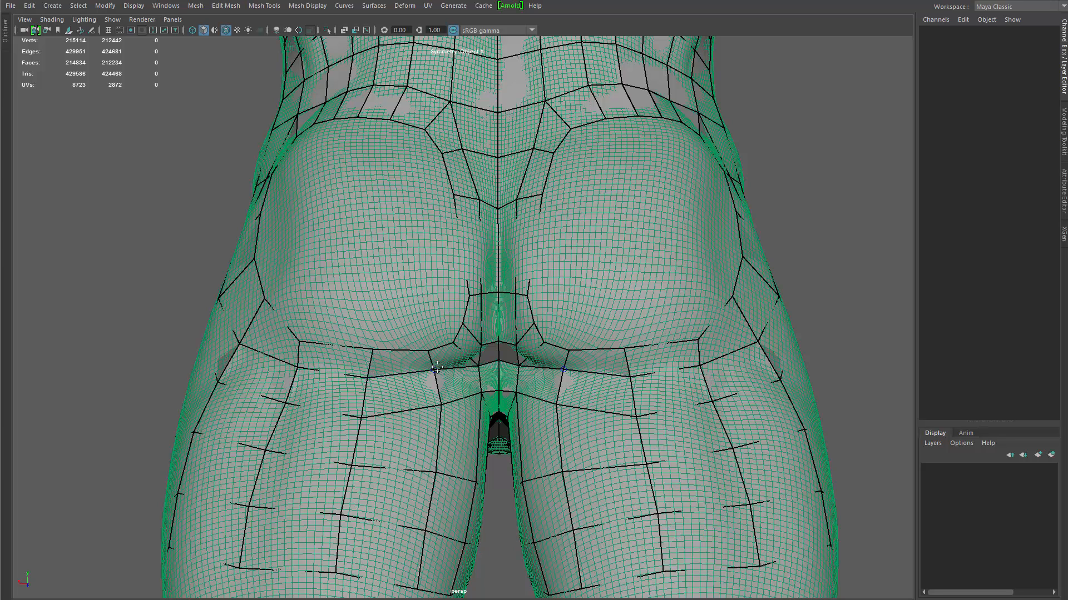
left_click_drag(434, 371, 475, 362)
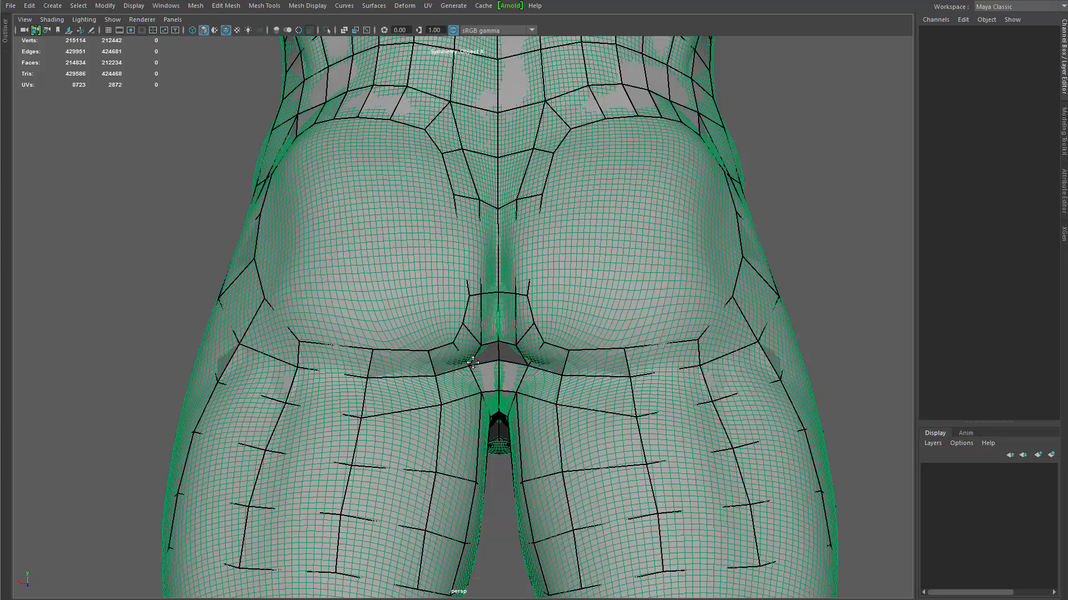
left_click_drag(560, 406, 559, 409)
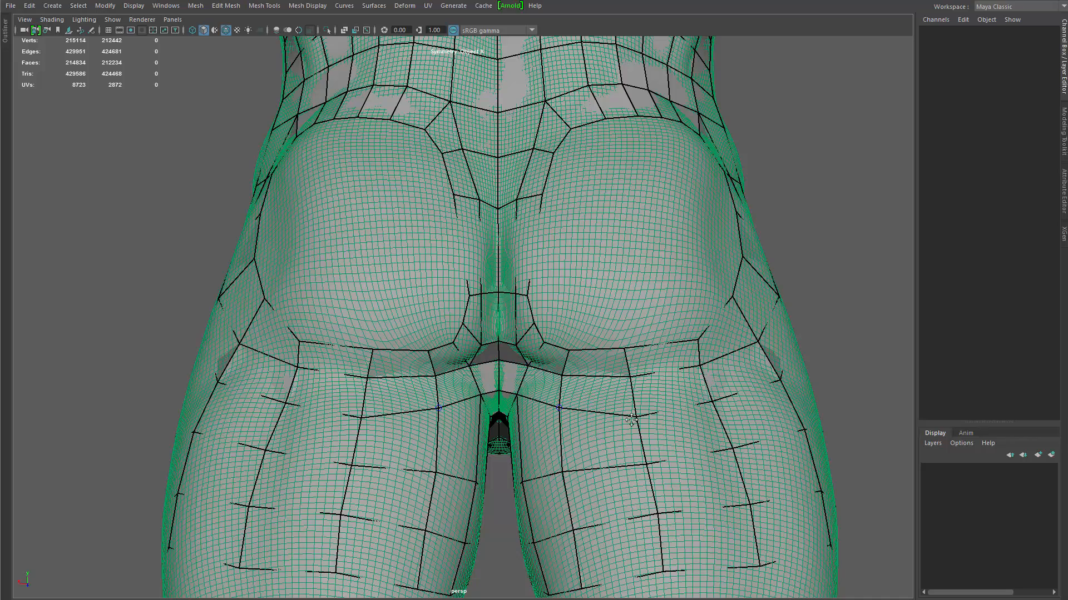
left_click_drag(636, 420, 639, 415)
Step: Add a second row of quads across the upper buttock, connecting the outer hip strip to the cleft column
left_click_drag(325, 364, 395, 396, "alt")
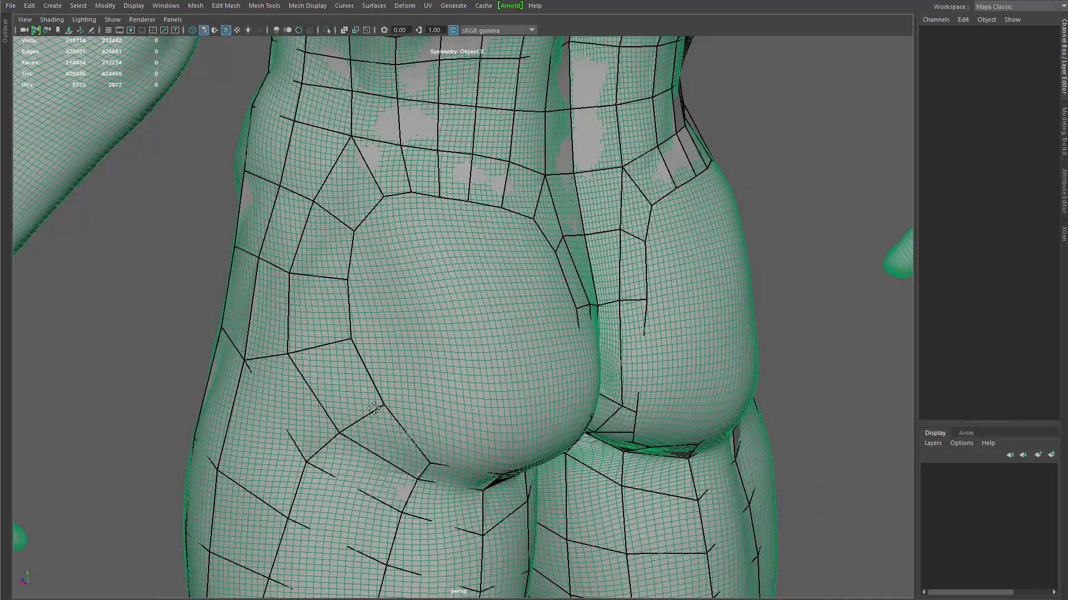
left_click_drag(445, 314, 450, 329, "alt")
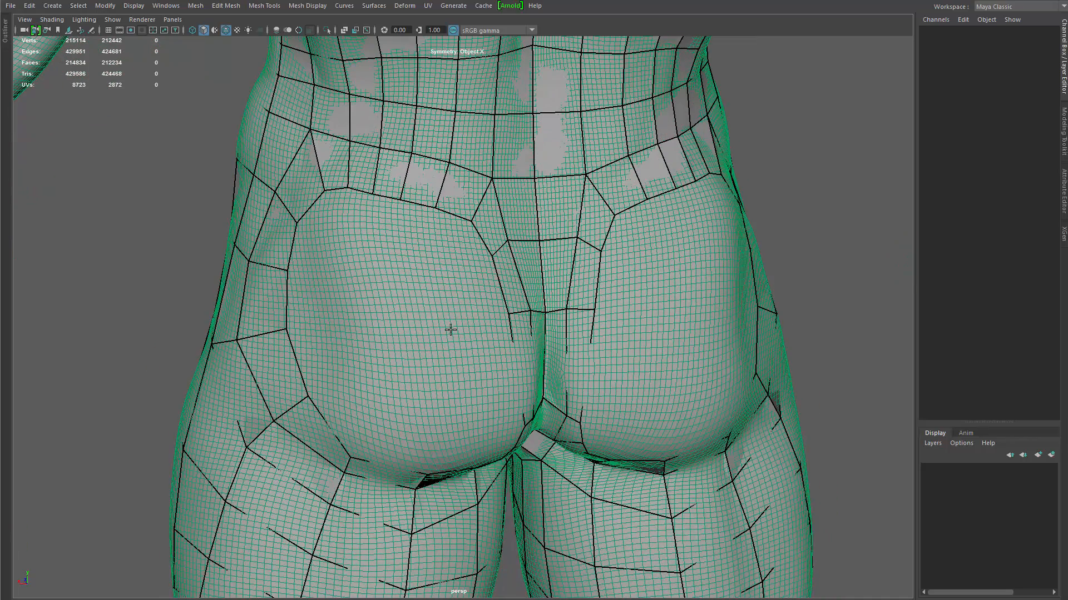
left_click(343, 242)
left_click(327, 218, "shift")
left_click(374, 250)
left_click(390, 231, "shift")
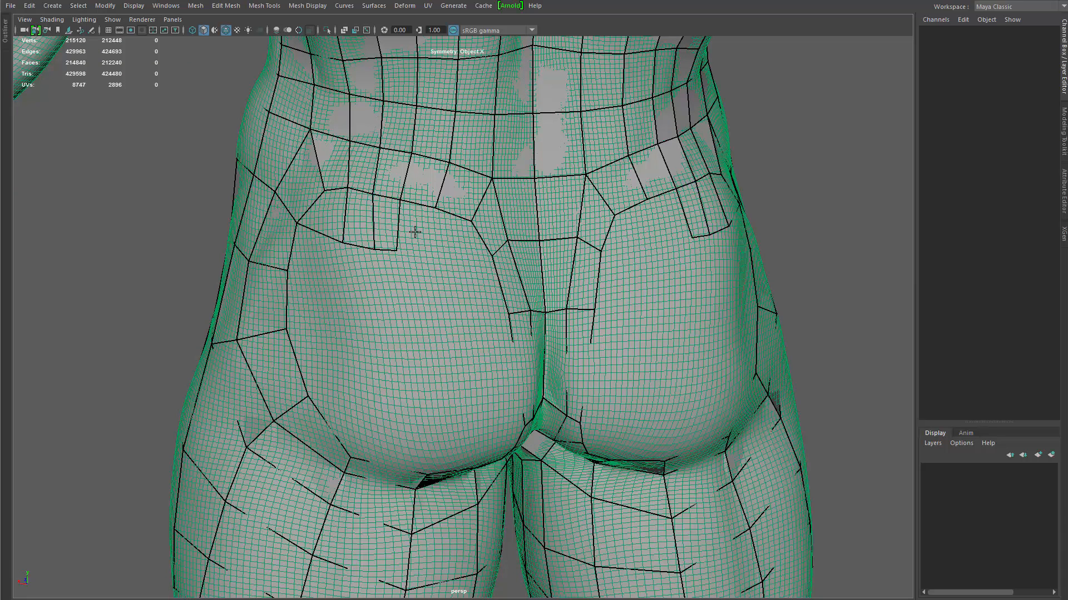
left_click(469, 219, "shift")
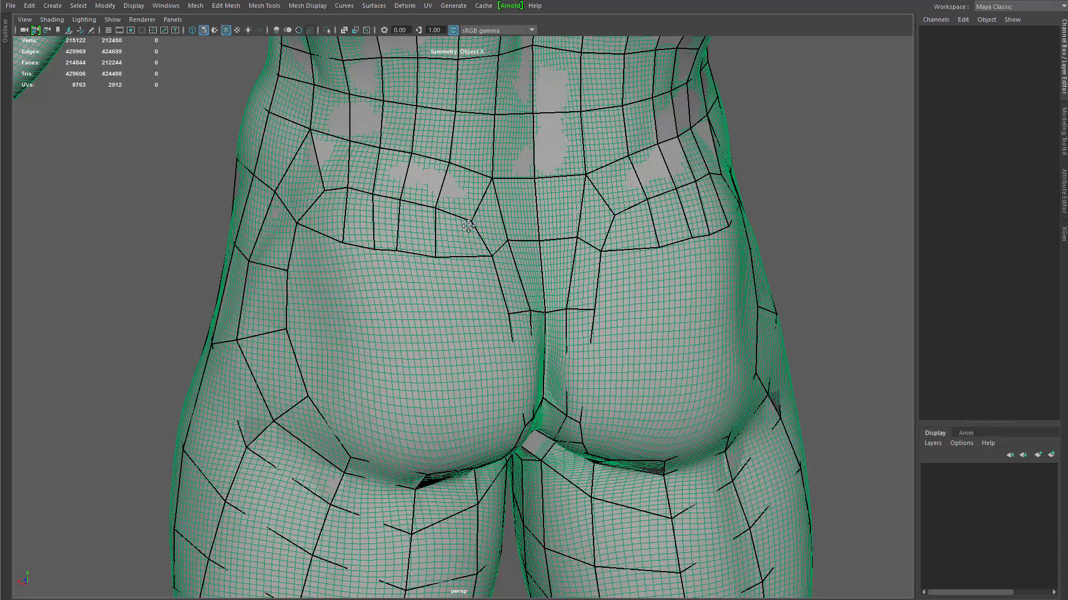
Step: Extend the quads down the outer buttock, reposition the gluteal-fold vertices and fill the gap between them
left_click_drag(469, 225, 472, 222)
left_click_drag(471, 223, 367, 246, "alt")
left_click(372, 246)
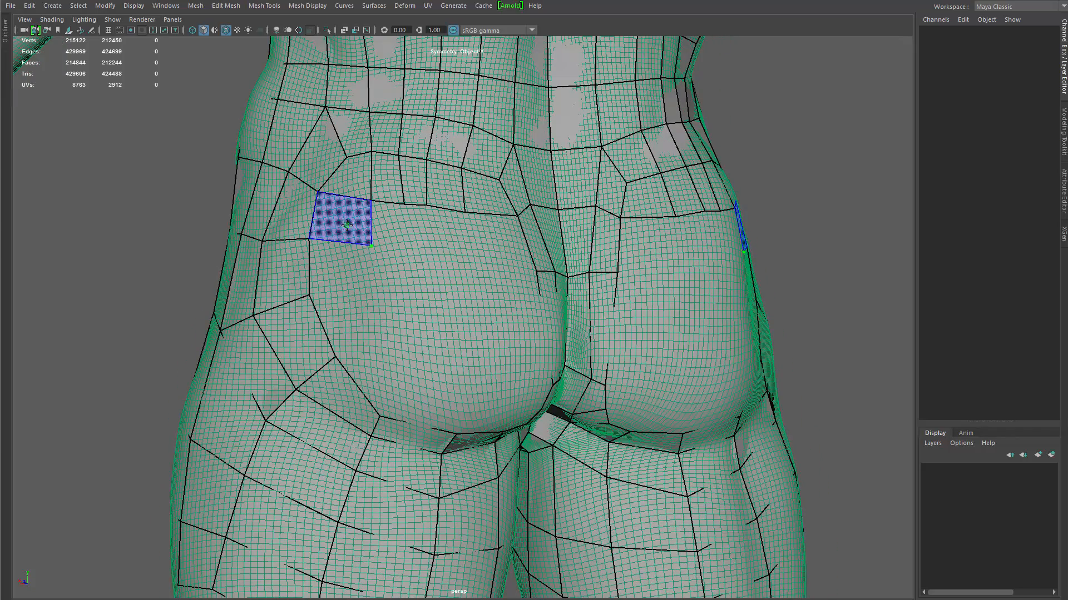
left_click(347, 225, "shift")
left_click(371, 299)
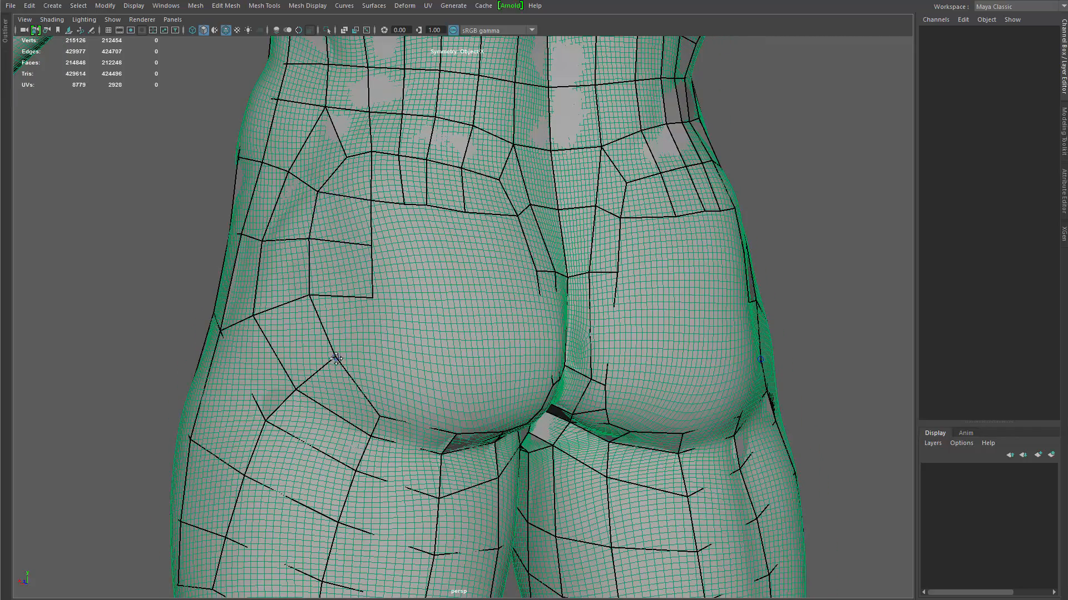
left_click_drag(336, 359, 321, 367)
left_click_drag(374, 414, 369, 405)
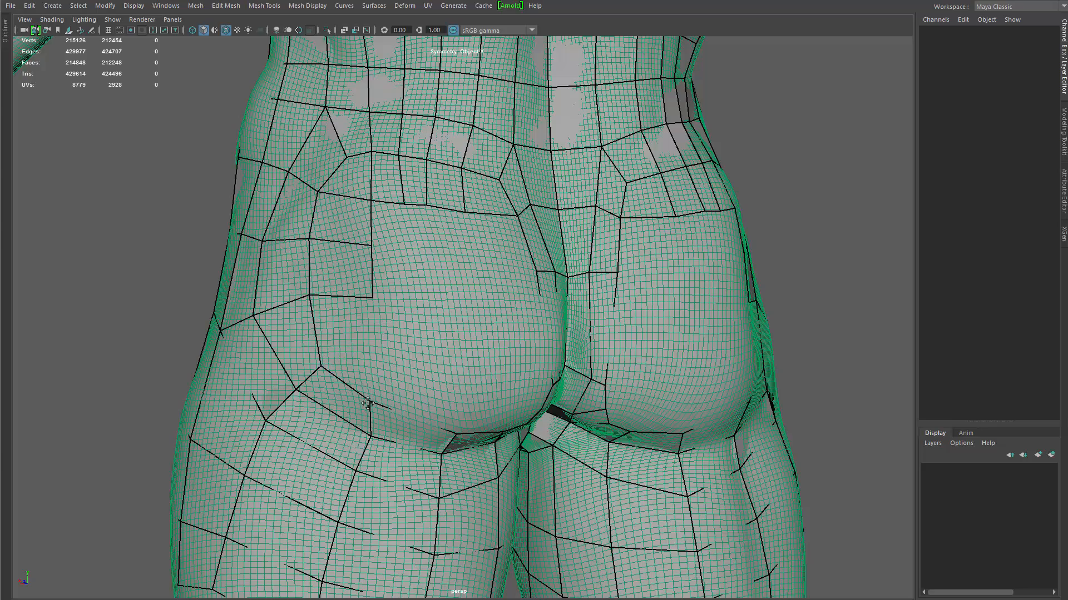
left_click(343, 346, "shift")
Step: Add quads across the upper and middle buttock, continuing the columns down from the top row toward the gluteal fold
mouse_move(446, 311)
left_mouse_down("alt")
mouse_move(419, 288)
mouse_move(376, 280)
left_mouse_up("alt")
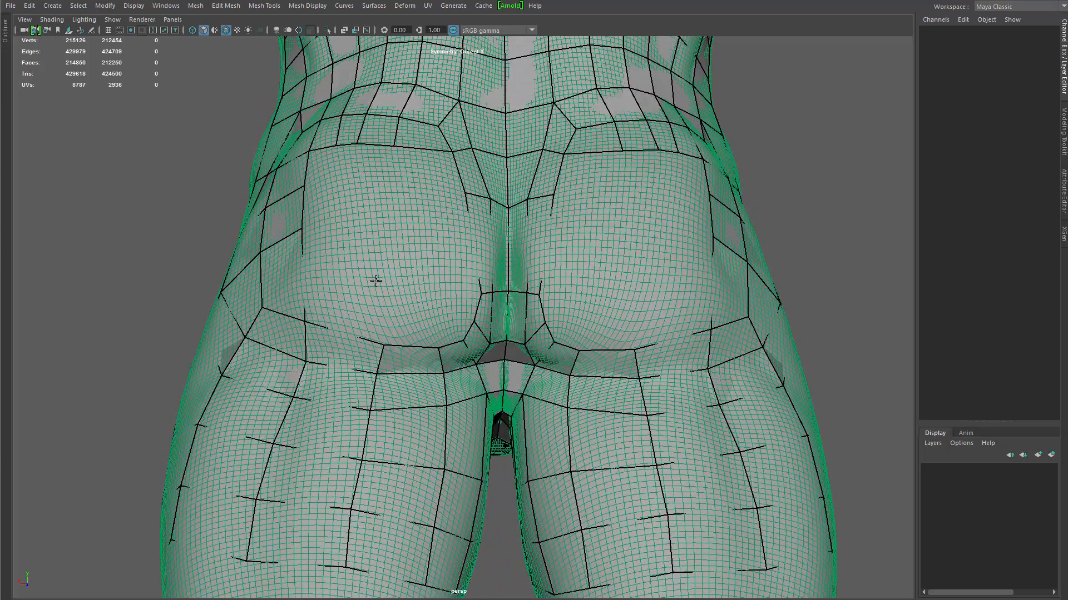
left_click(332, 298, "shift")
left_click(328, 171, "shift")
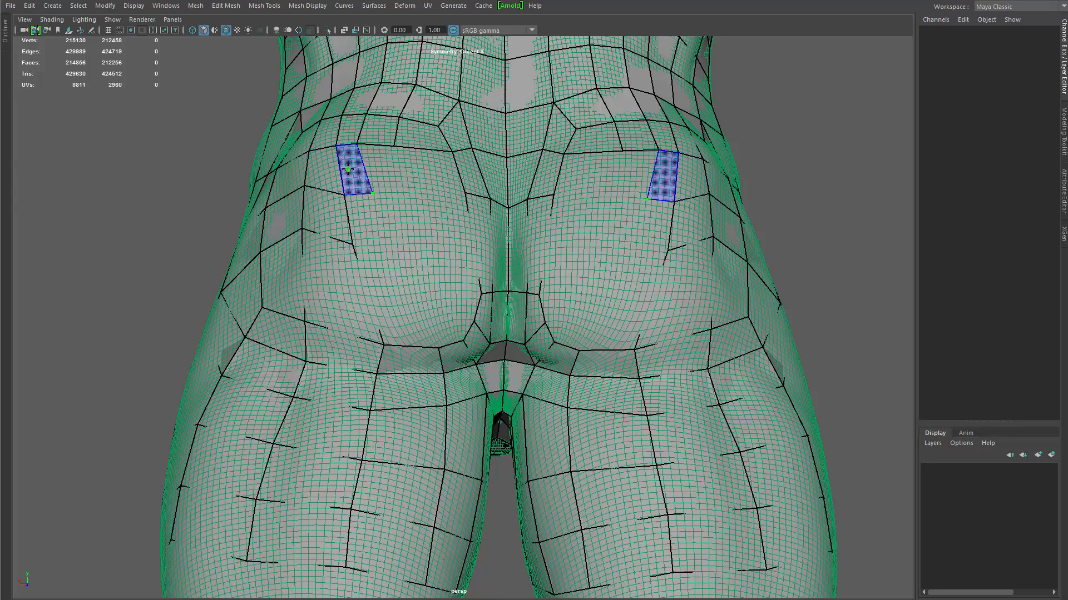
left_click(383, 170, "shift")
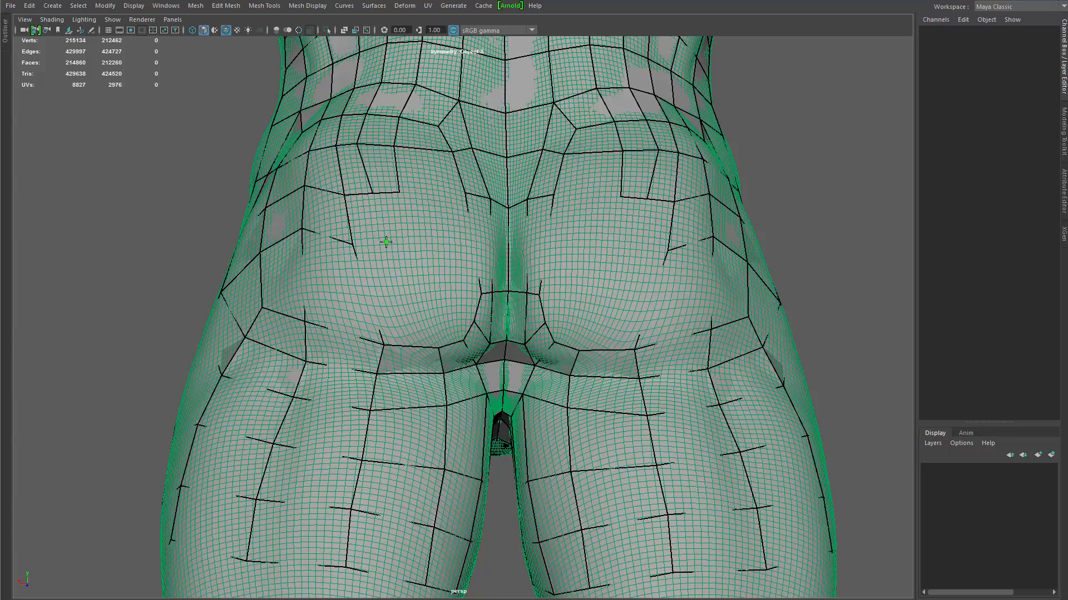
left_click(370, 221, "shift")
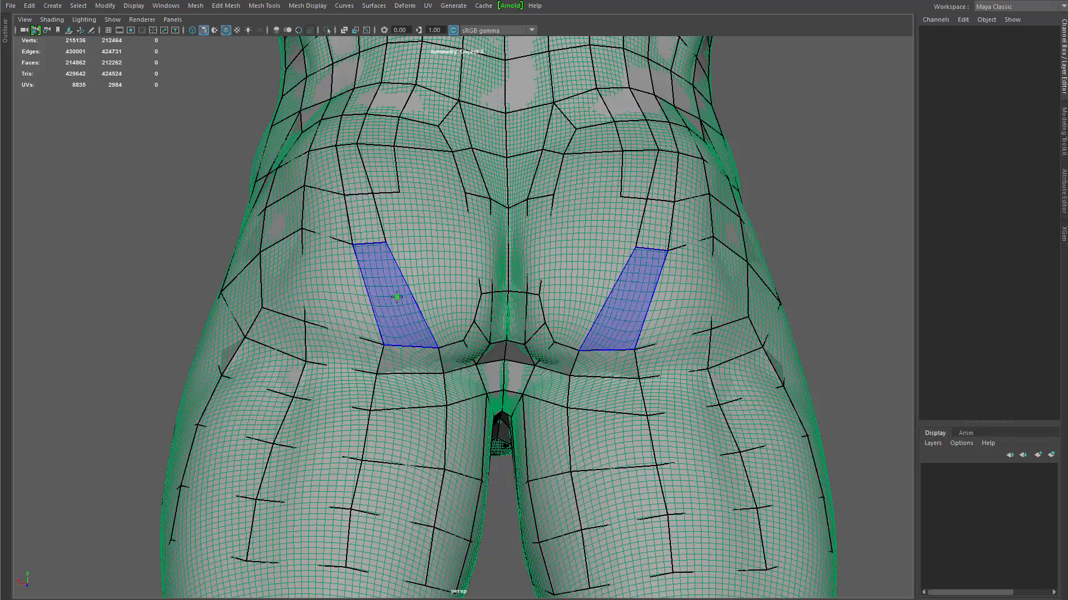
left_click(416, 245)
left_click(397, 215, "shift")
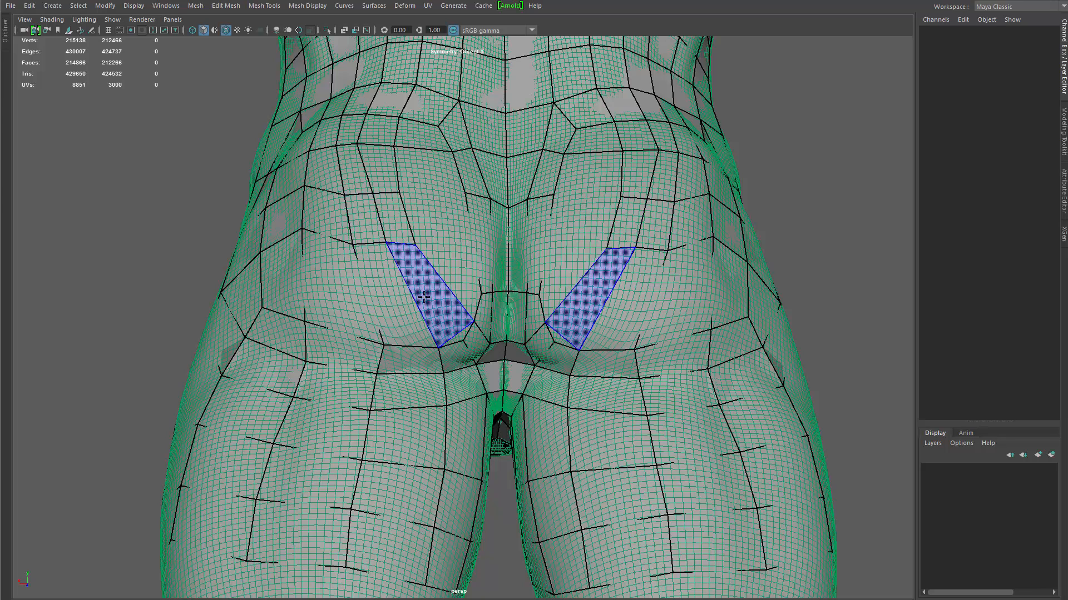
left_click(425, 298, "shift")
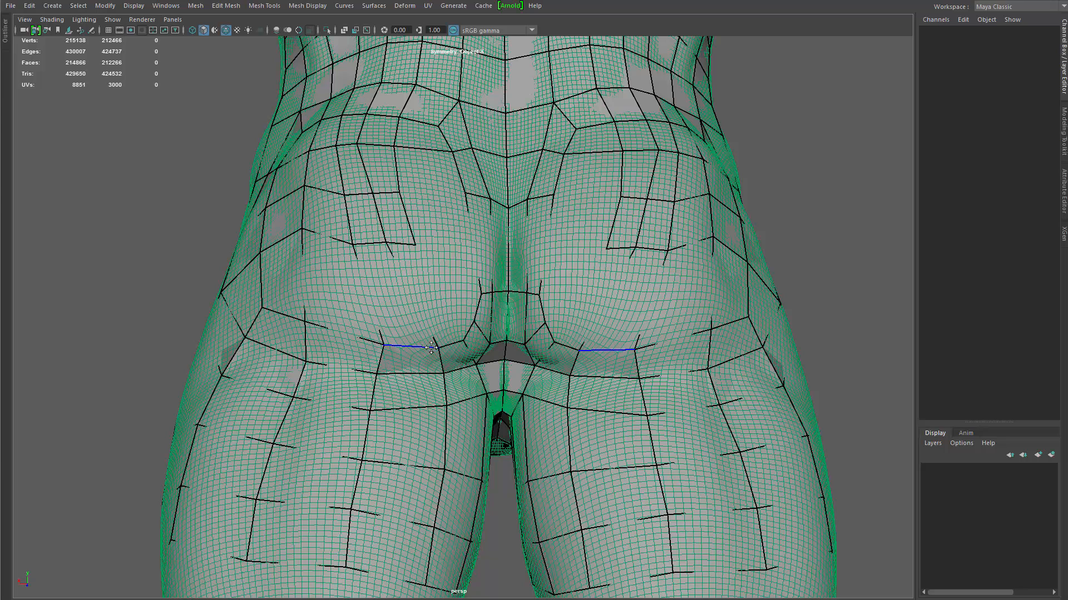
Step: Relax the lower buttock vertices and fill the remaining gaps between the buttock rows and the gluteal cleft column
mouse_move(430, 333)
left_mouse_down("shift")
mouse_move(427, 306)
mouse_move(317, 216)
mouse_move(389, 257)
left_mouse_up("shift")
left_click(424, 296, "shift")
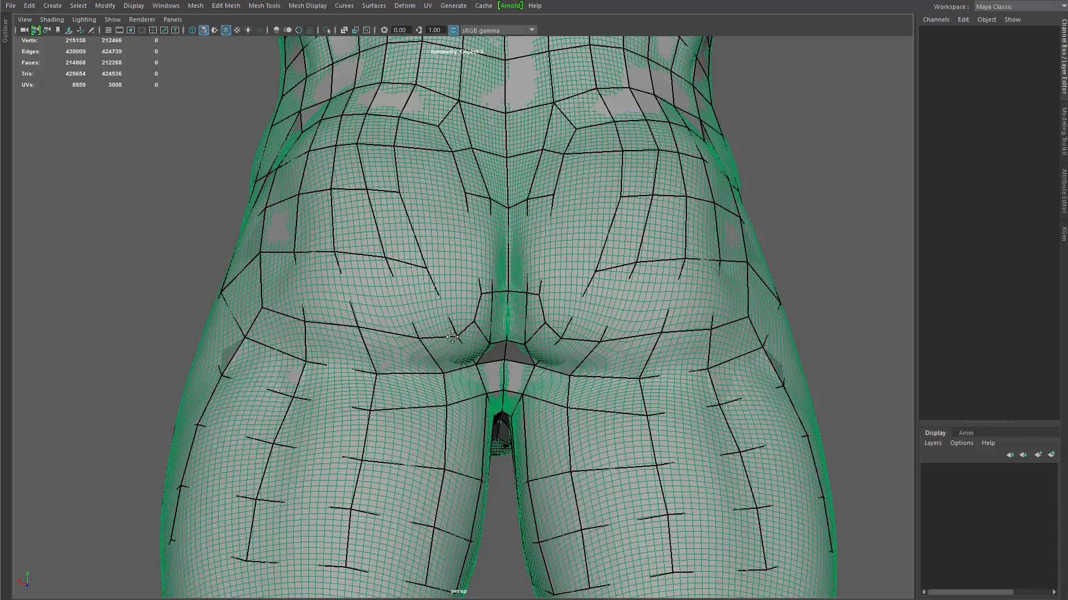
left_click_drag(472, 277, 456, 344, "alt")
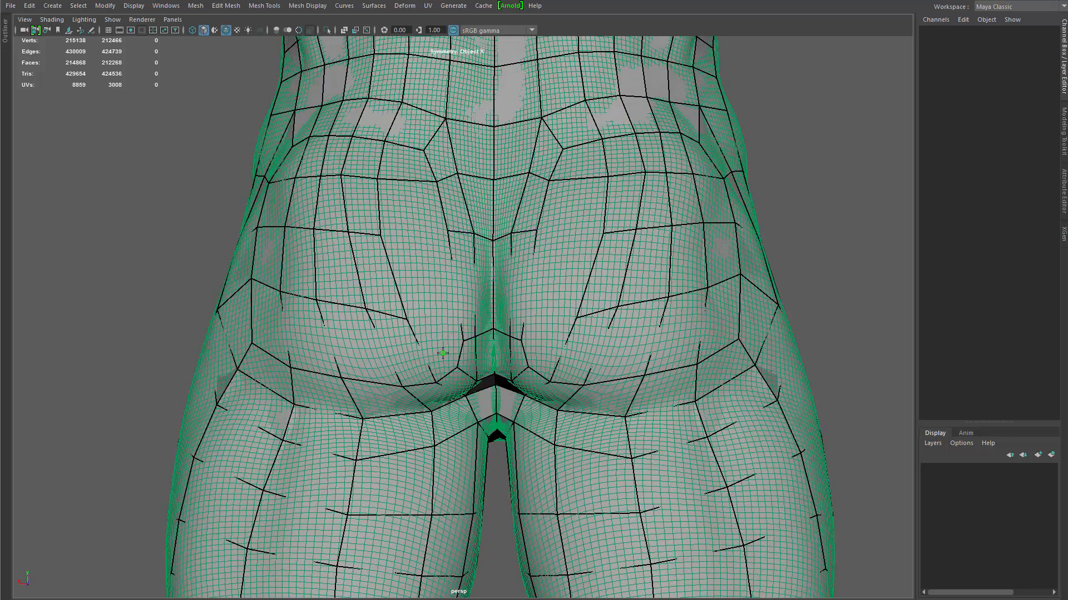
left_click(443, 353, "shift")
left_click(426, 280, "shift")
left_click(415, 214, "shift")
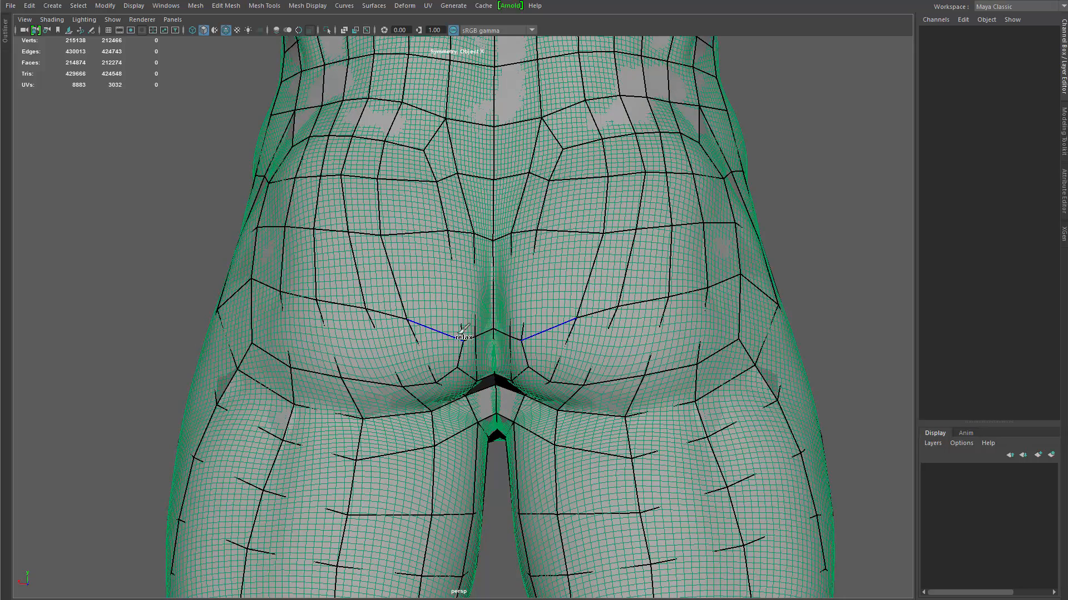
left_click_drag(464, 329, 483, 311, "shift")
mouse_move(545, 324)
left_mouse_down("shift")
mouse_move(575, 321)
mouse_move(602, 360)
mouse_move(608, 209)
mouse_move(670, 280)
mouse_move(640, 365)
mouse_move(592, 345)
mouse_move(586, 381)
mouse_move(605, 401)
mouse_move(739, 410)
mouse_move(715, 374)
mouse_move(660, 369)
mouse_move(502, 389)
mouse_move(611, 400)
mouse_move(686, 425)
mouse_move(686, 448)
mouse_move(466, 393)
left_mouse_up("shift")
Step: Start a new row of quads below the front thigh border, beginning near the inner thigh
scroll(586, 381, "down", 3)
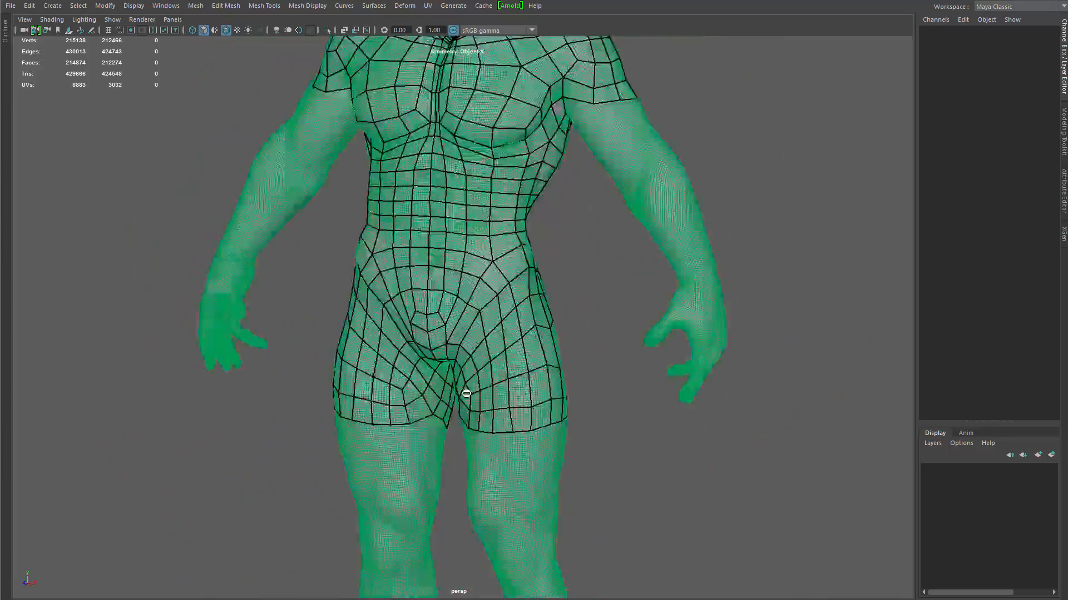
scroll(439, 486, "down", 5)
scroll(514, 391, "up", 4)
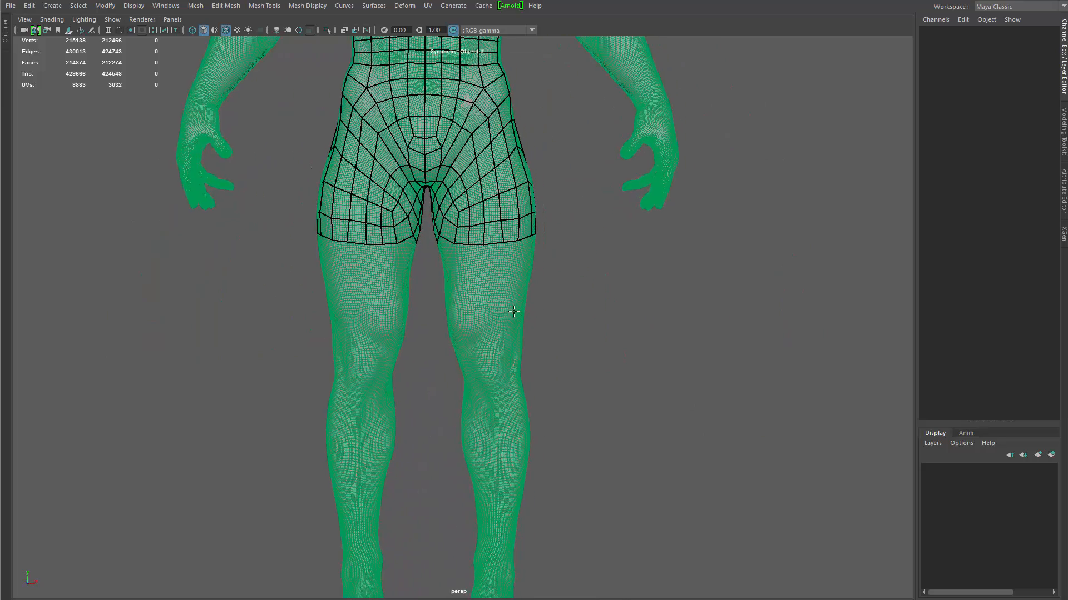
middle_click_drag(510, 310, 482, 162, "alt")
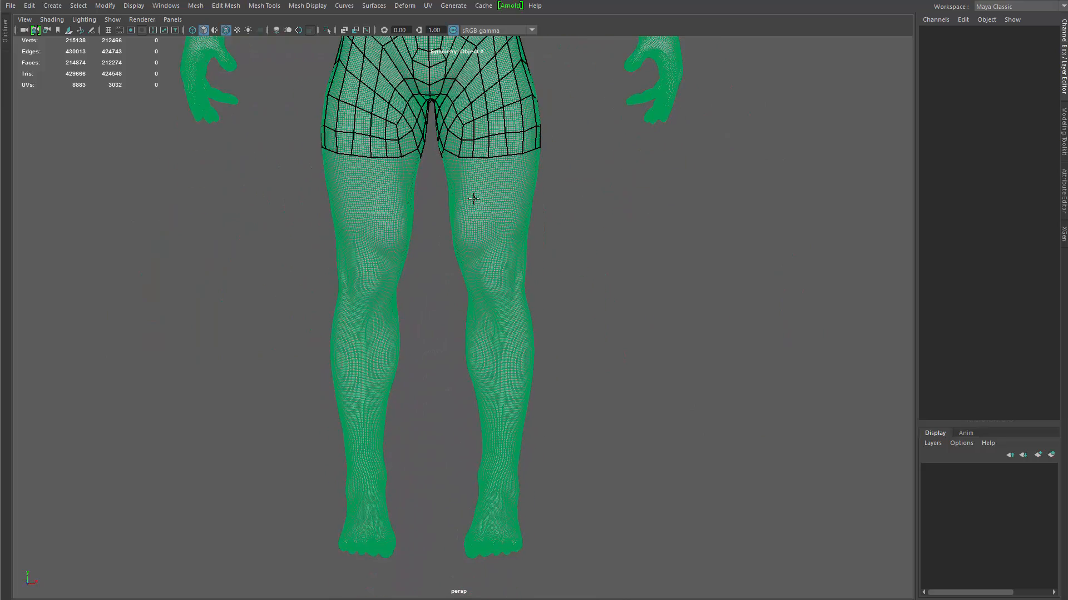
right_click_drag(352, 187, 445, 274, "alt")
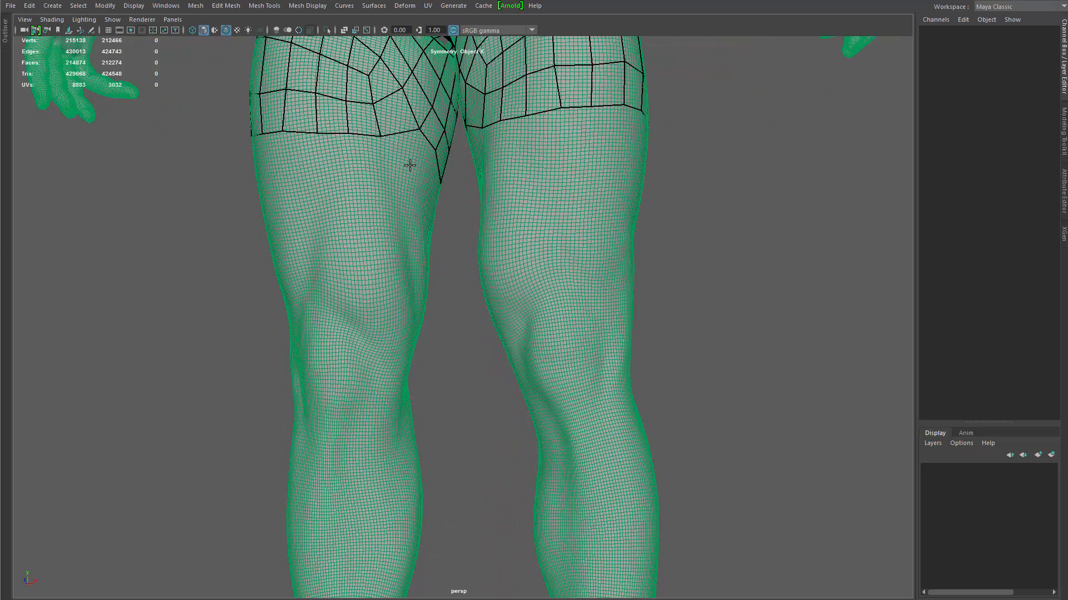
left_click(382, 165)
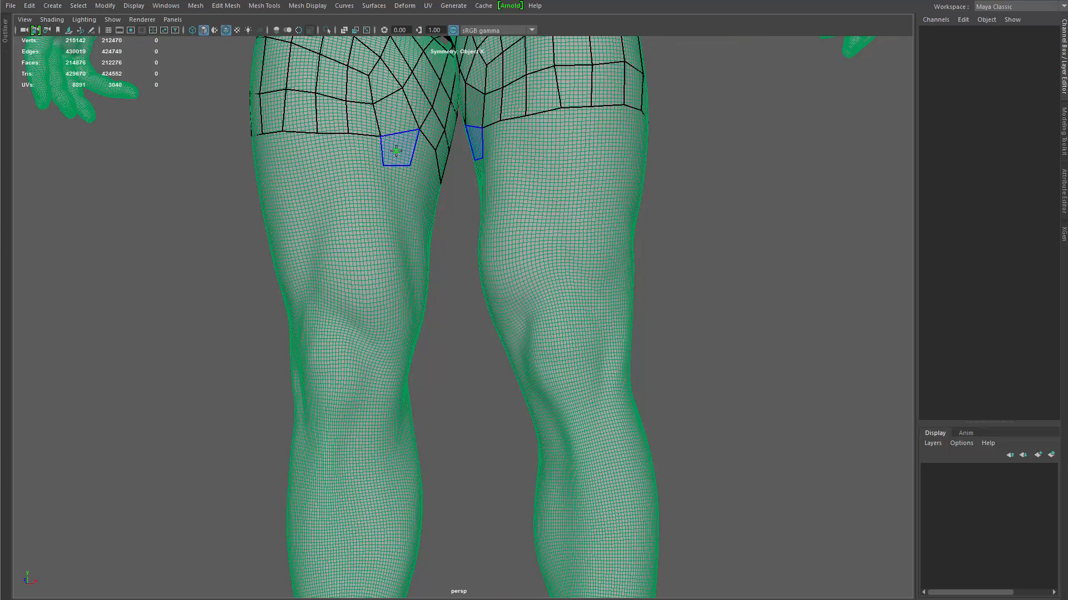
left_click_drag(277, 230, 359, 168, "alt")
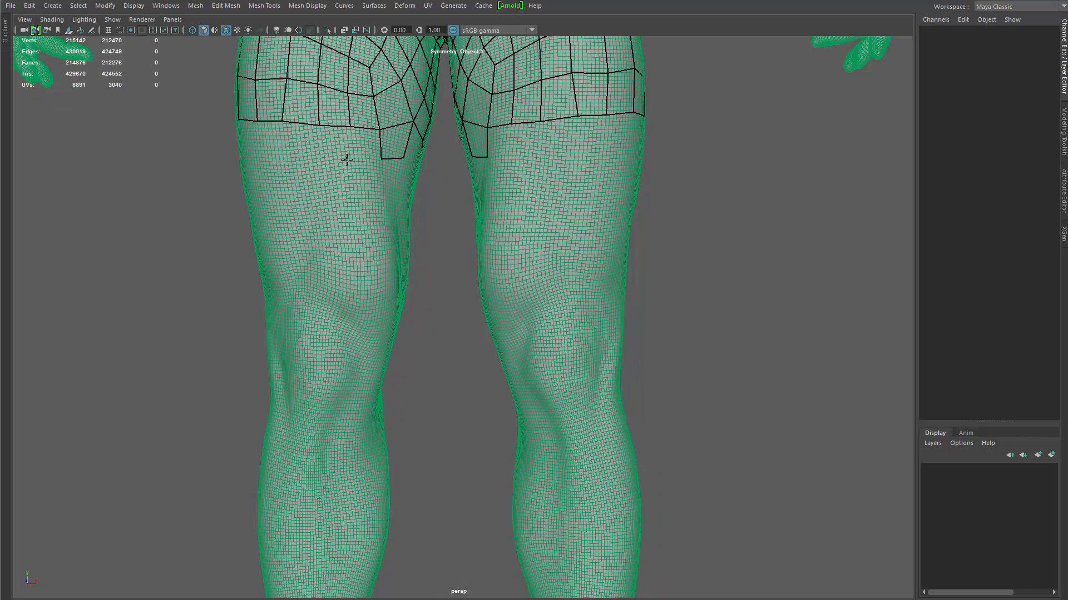
left_click(348, 162)
left_click(366, 147, "shift")
Step: Continue the new thigh row of quads across the front and around the outer side of the leg
left_click_drag(223, 175, 321, 251, "alt")
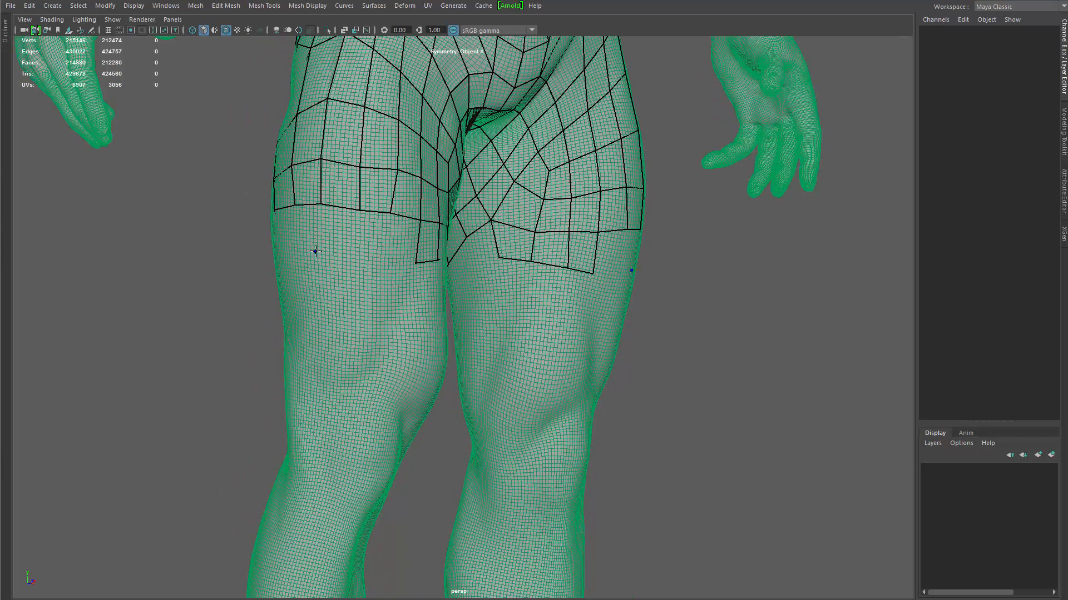
left_click(384, 260)
left_click(402, 238, "shift")
left_click(376, 235, "shift")
left_click(323, 233, "shift")
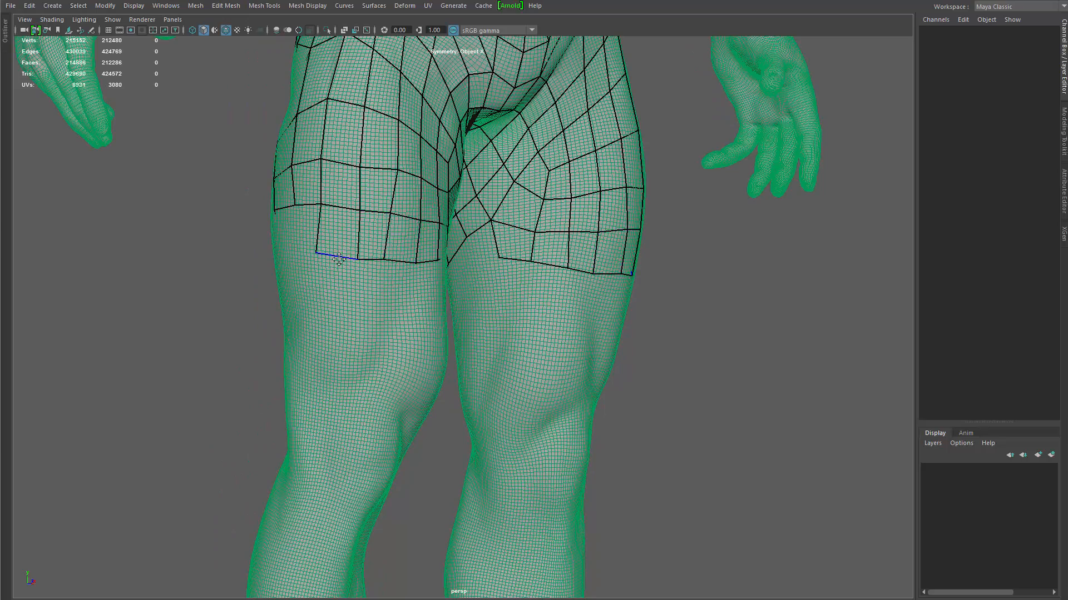
left_click_drag(269, 265, 472, 263, "alt")
left_click(493, 261)
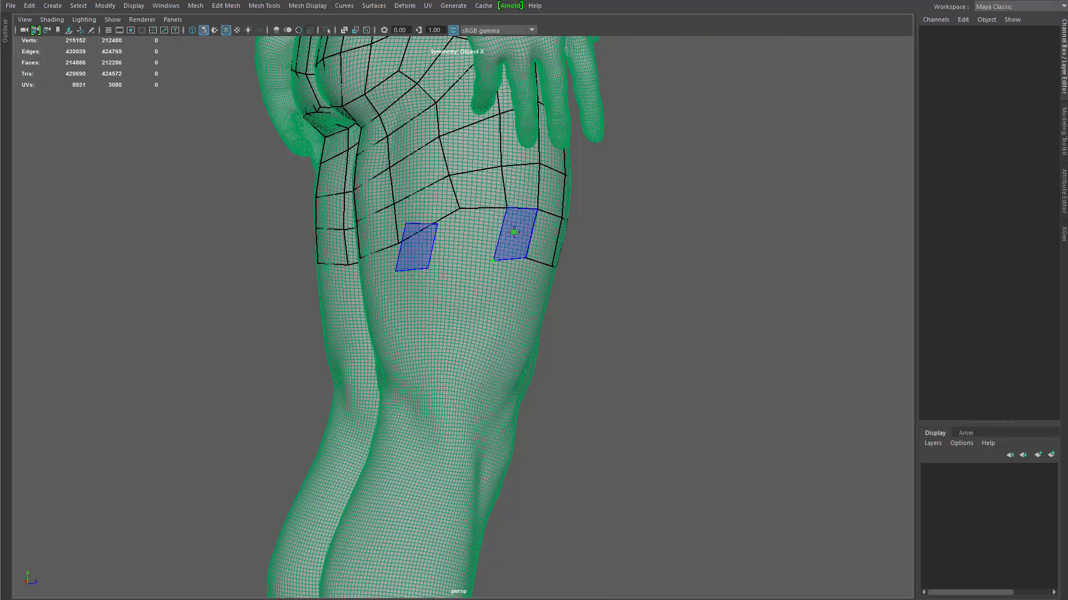
left_click(511, 235, "shift")
left_click(477, 234, "shift")
Step: Carry the new quad row across the back of the thigh to close the loop around the leg
left_click_drag(377, 303, 570, 272, "alt")
left_click(583, 238, "shift")
left_click(504, 264)
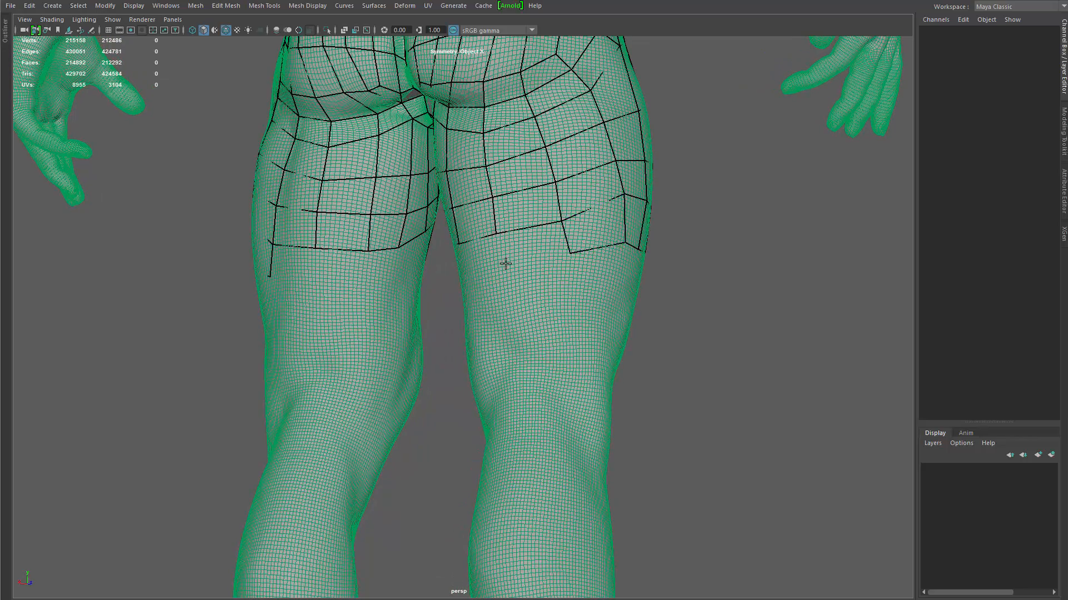
left_click(531, 246, "shift")
left_click_drag(462, 304, 551, 277, "alt")
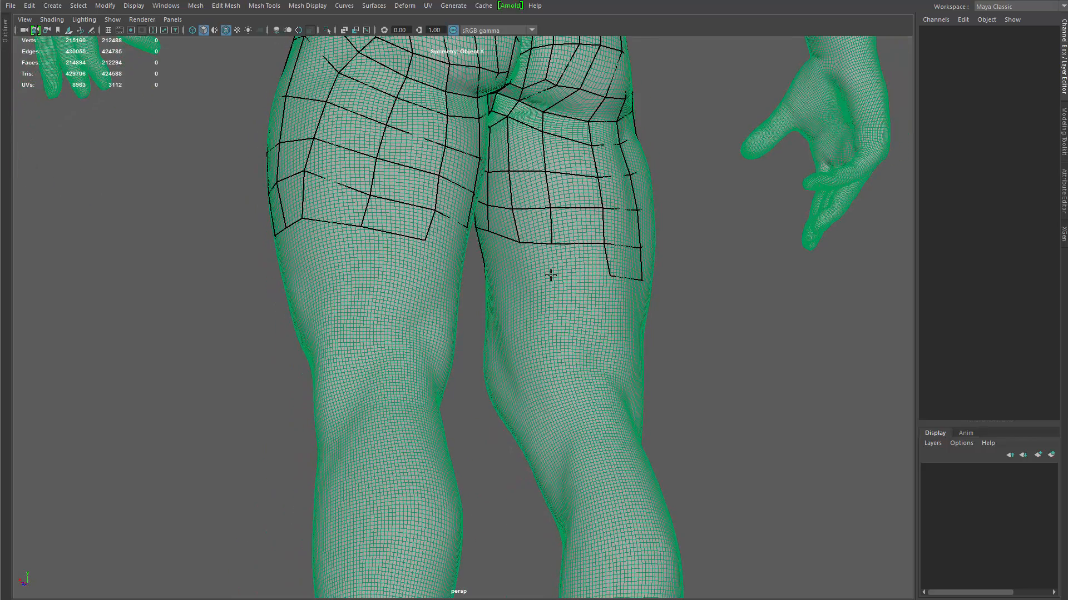
left_click(576, 258, "shift")
left_click(503, 253, "shift")
left_click(535, 260, "shift")
Step: Leave Quad Draw, select the retopology mesh and check its construction history
mouse_move(272, 375)
left_mouse_down("alt")
mouse_move(395, 362)
mouse_move(456, 261)
mouse_move(505, 216)
mouse_move(480, 172)
left_mouse_up("alt")
scroll(504, 215, "down", 5)
key("q")
left_click(605, 155)
left_click(539, 201)
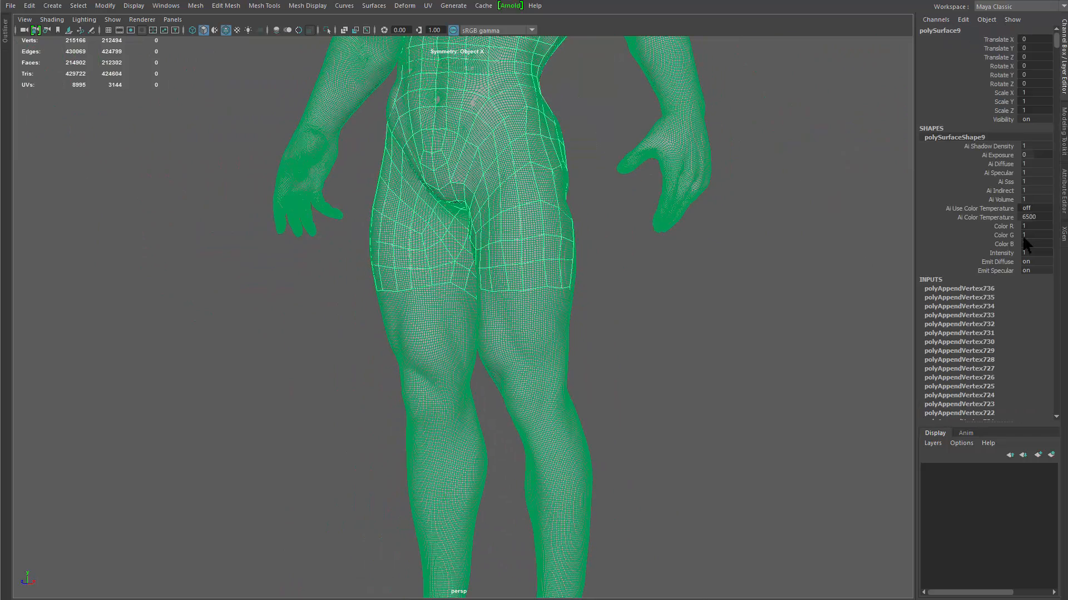
mouse_move(1053, 50)
left_mouse_down()
mouse_move(1063, 278)
mouse_move(1057, 45)
left_mouse_up()
Step: Resume Quad Draw on the retopology mesh and extrude the lower thigh border loop down to the ankles
left_click_drag(479, 295, 717, 316, "alt")
right_click_drag(717, 286, 716, 546, "shift")
right_click_drag(595, 389, 317, 281, "alt")
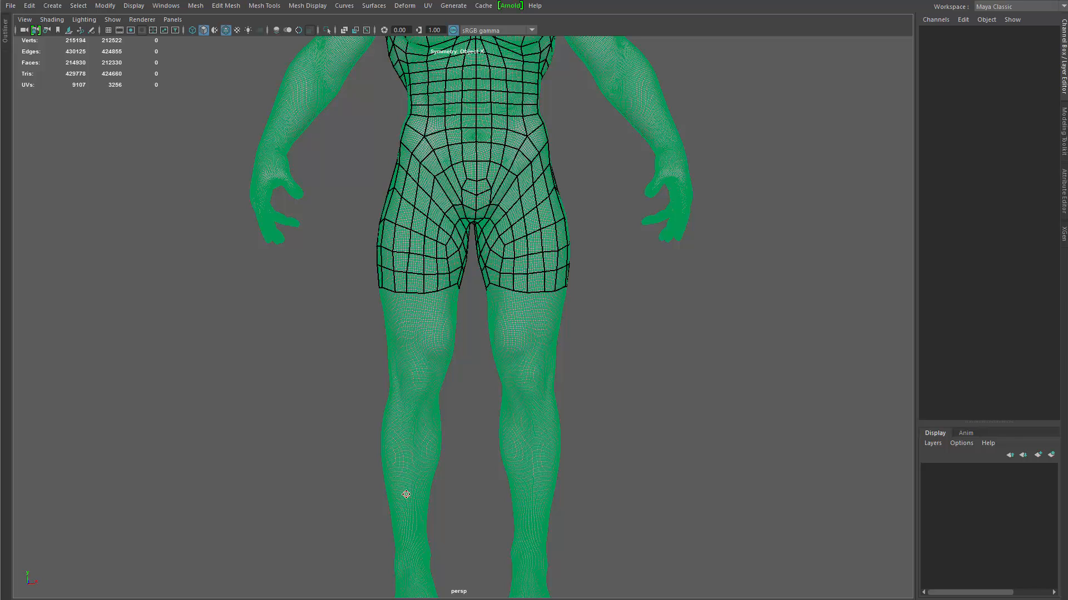
left_click_drag(406, 494, 417, 549)
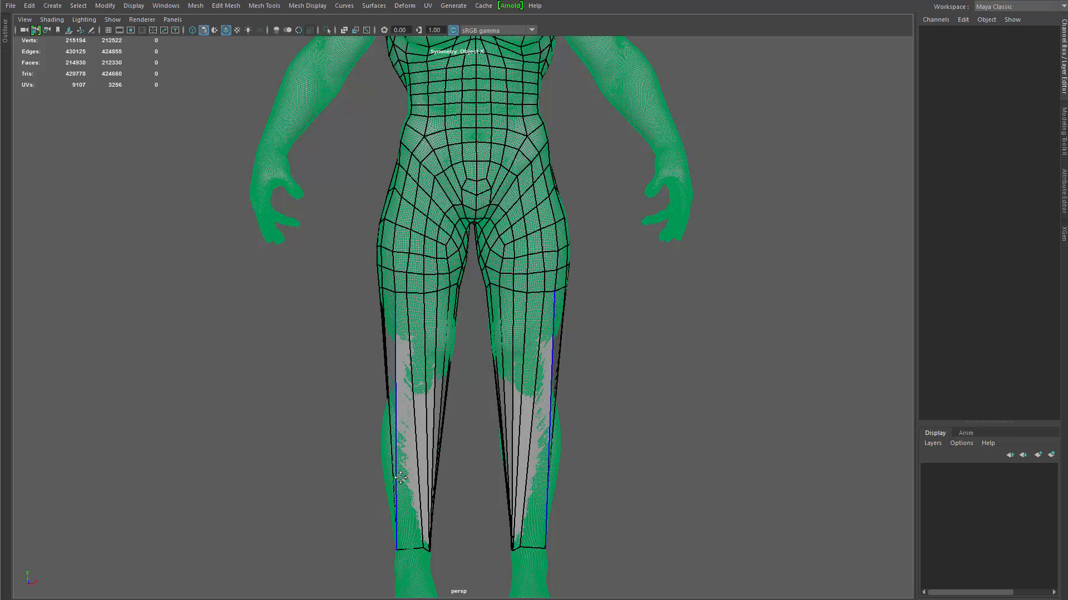
Step: Reposition the extruded border vertices around the front, outer side and back of the ankle onto the sculpt surface
left_click_drag(400, 478, 366, 401, "alt")
middle_click_drag(367, 400, 378, 256, "alt")
right_click_drag(378, 256, 444, 539, "alt")
middle_click_drag(444, 540, 493, 437, "alt")
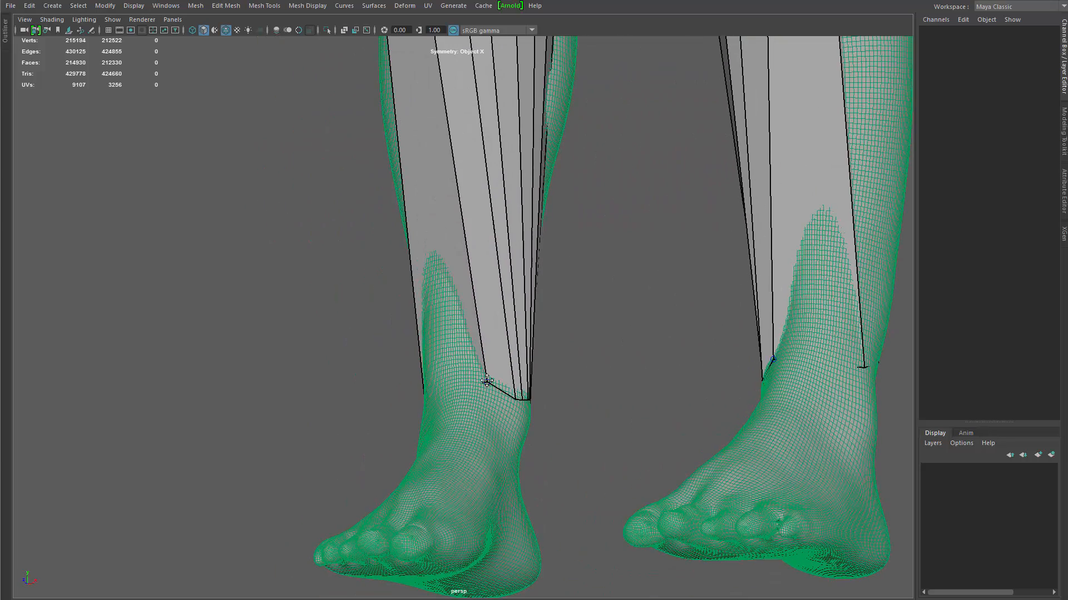
left_click_drag(486, 380, 435, 387)
left_click_drag(434, 387, 500, 419, "alt")
middle_click_drag(500, 419, 416, 440, "alt")
mouse_move(416, 440)
left_mouse_down("alt")
mouse_move(430, 445)
mouse_move(362, 406)
mouse_move(515, 554)
left_mouse_up("alt")
middle_click_drag(404, 496, 515, 553, "alt")
left_click_drag(330, 423, 349, 423)
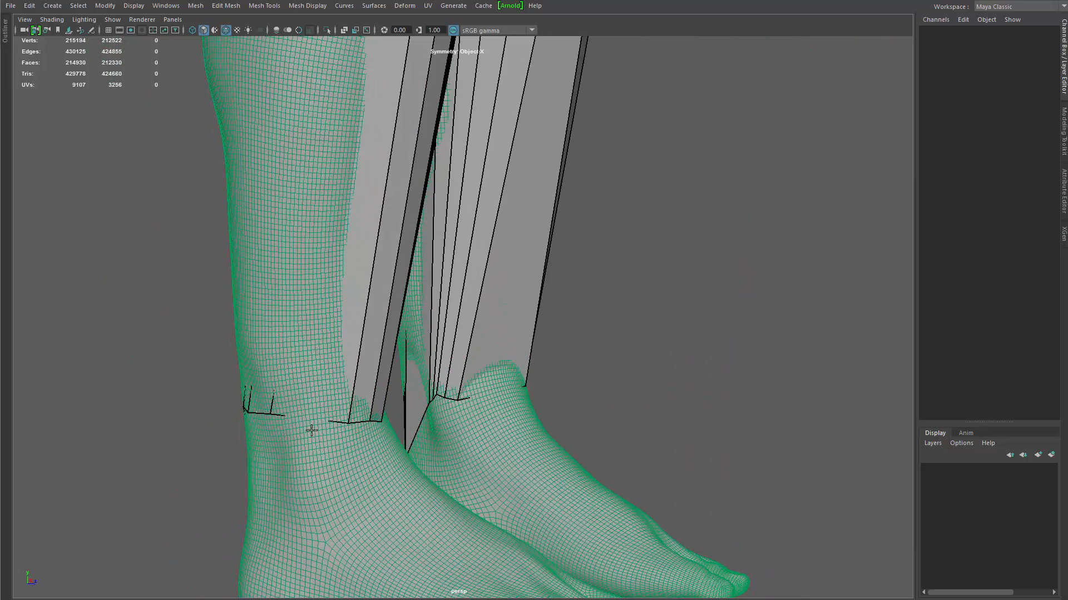
mouse_move(271, 411)
left_mouse_down("alt")
mouse_move(352, 434)
mouse_move(399, 424)
mouse_move(386, 432)
mouse_move(410, 448)
mouse_move(507, 446)
mouse_move(503, 413)
left_mouse_up("alt")
left_click_drag(490, 506, 471, 416)
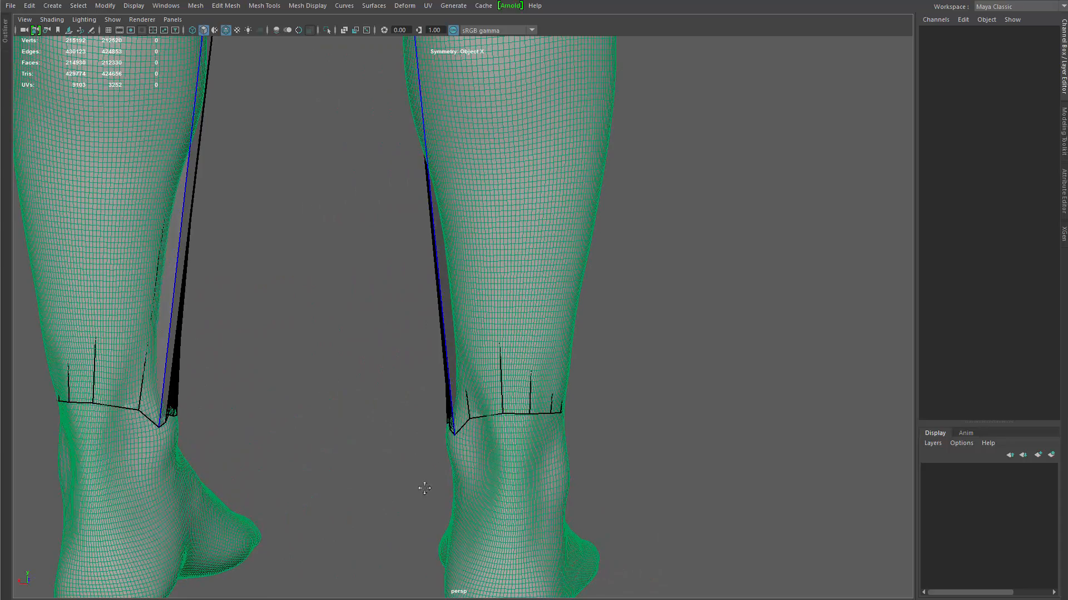
Step: Adjust the border vertices along the inner ankle and heel side to even out their height and spacing
mouse_move(424, 486)
left_mouse_down("alt")
mouse_move(596, 485)
mouse_move(534, 497)
left_mouse_up("alt")
scroll(534, 498, "up", 2)
mouse_move(470, 431)
left_mouse_down()
mouse_move(402, 419)
mouse_move(448, 418)
mouse_move(445, 430)
left_mouse_up()
key("ctrl+z")
left_click_drag(527, 438, 467, 435)
left_click_drag(543, 457, 345, 453, "alt")
scroll(534, 461, "up", 3)
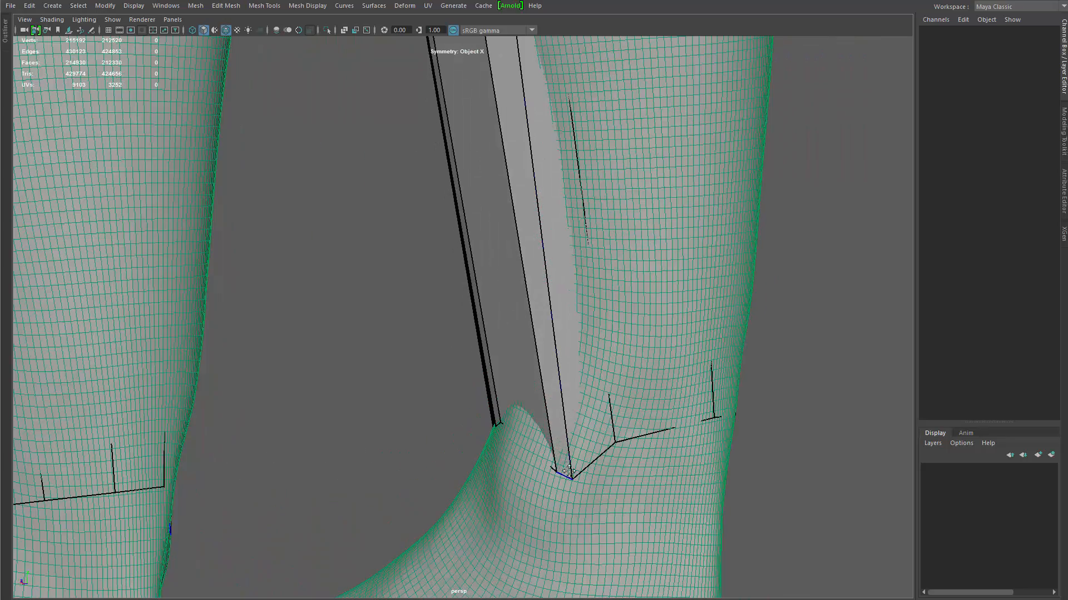
left_click_drag(555, 470, 529, 433)
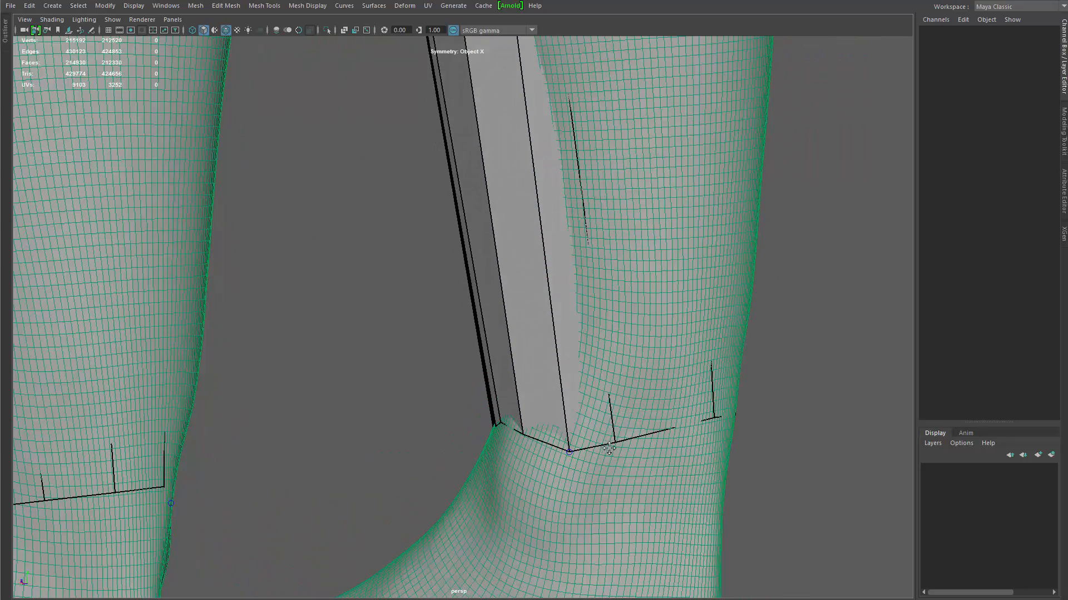
left_click_drag(614, 443, 660, 435)
Step: Spread the remaining bunched border vertices around the inner and front ankle
scroll(503, 528, "down", 3)
left_click_drag(502, 528, 525, 434, "alt")
middle_click_drag(482, 567, 467, 424, "alt")
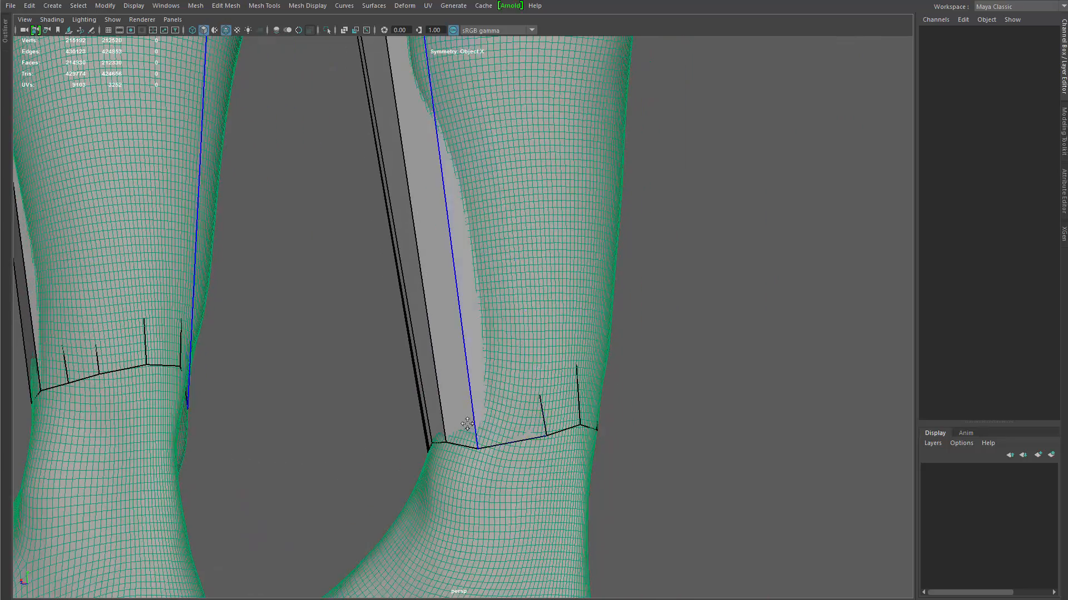
mouse_move(467, 423)
left_mouse_down()
mouse_move(499, 429)
mouse_move(447, 443)
mouse_move(529, 493)
mouse_move(578, 492)
left_mouse_up()
left_click_drag(400, 449, 514, 430)
mouse_move(547, 381)
left_mouse_down("alt")
mouse_move(578, 362)
mouse_move(562, 367)
left_mouse_up("alt")
left_click_drag(482, 388, 627, 410)
Step: Leave Quad Draw, isolate the retopology mesh and display it as a wireframe with its vertices selectable around the inner thighs
right_click_drag(627, 410, 412, 324, "alt")
left_click_drag(412, 325, 365, 474, "alt")
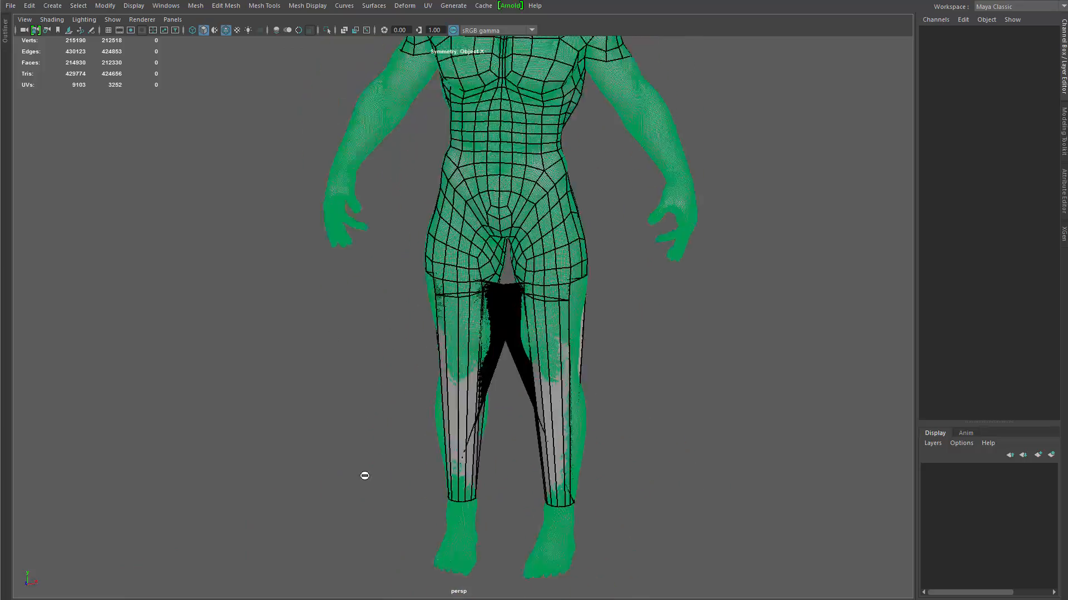
right_click_drag(364, 474, 571, 457, "alt")
middle_click_drag(571, 457, 543, 421, "alt")
left_click_drag(543, 421, 498, 384, "alt")
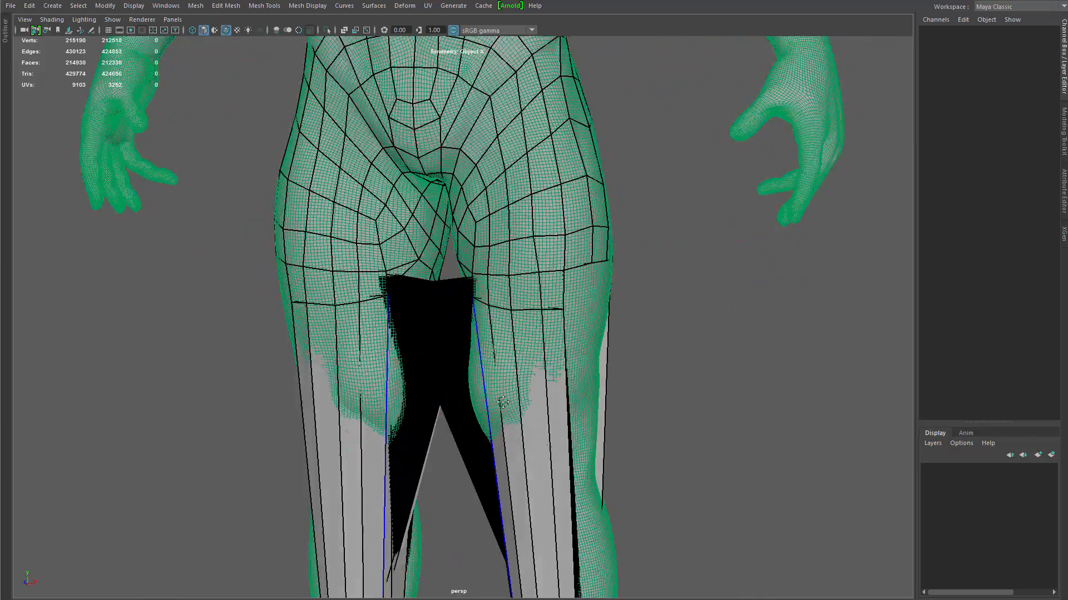
right_click_drag(412, 372, 471, 380, "alt")
key("q")
right_click_drag(417, 355, 451, 327)
left_click_drag(437, 335, 529, 368, "alt")
key("ctrl+1")
right_click_drag(541, 366, 448, 352)
key("4")
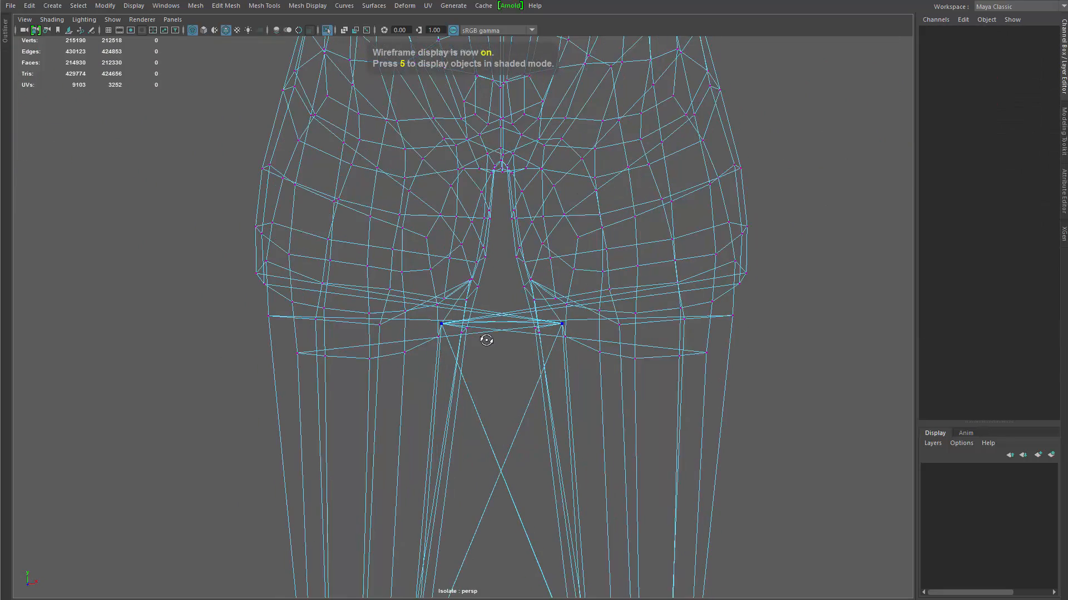
Step: Pull the stray inner-thigh vertices down and delete the crossing geometry that bridges the two legs
left_click(437, 324)
left_click(439, 325)
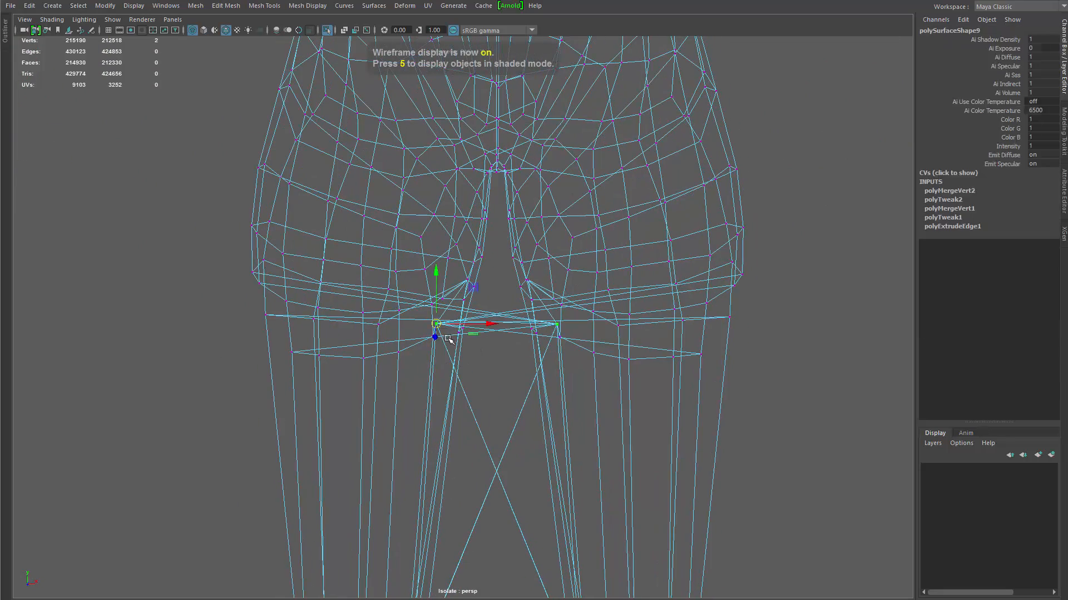
middle_click_drag(441, 334, 491, 396, "ctrl+shift")
right_click_drag(496, 437, 496, 470)
left_click_drag(487, 323, 510, 461)
key("Delete")
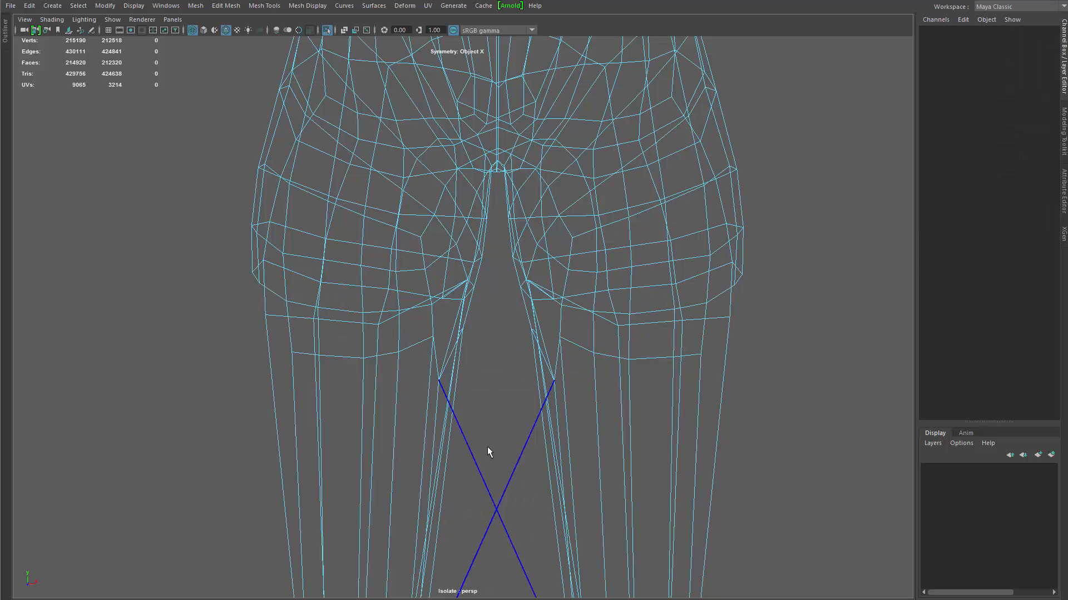
left_click(512, 551)
key("Delete")
Step: Shade the mesh and move the misplaced upper-thigh seam vertices back into line with the surrounding edge flow
key("5")
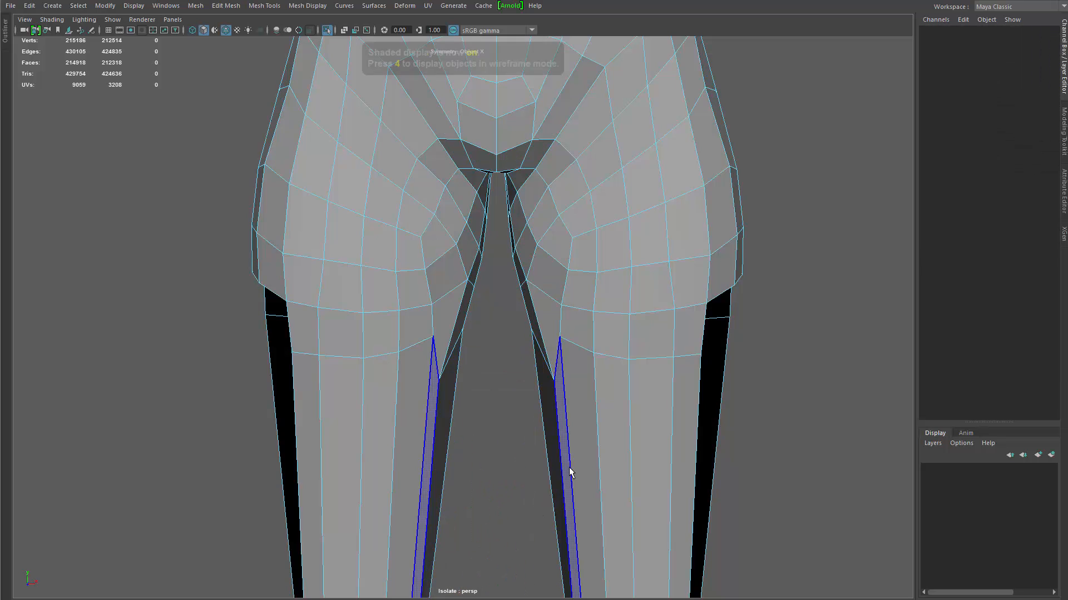
mouse_move(569, 467)
left_mouse_down("alt")
mouse_move(588, 398)
mouse_move(665, 352)
left_mouse_up("alt")
right_click_drag(664, 352, 621, 339)
left_click(651, 305)
left_click_drag(651, 304, 634, 263)
left_click(603, 272)
mouse_move(588, 295)
left_mouse_down("alt")
mouse_move(634, 349)
mouse_move(708, 372)
mouse_move(450, 300)
left_mouse_up("alt")
left_click_drag(482, 218, 428, 298)
left_click(488, 282)
left_click_drag(487, 281, 404, 300)
middle_click_drag(402, 335, 448, 203, "alt")
Step: Clear the mesh's history, resume Quad Draw, split the wide leg face into strips and fill the thigh gap with three quads
right_click_drag(490, 296, 541, 248)
left_click_drag(541, 248, 507, 349)
scroll(439, 388, "down", 4)
key("alt+shift+d")
scroll(505, 334, "up", 2)
right_click_drag(506, 326, 499, 576, "shift")
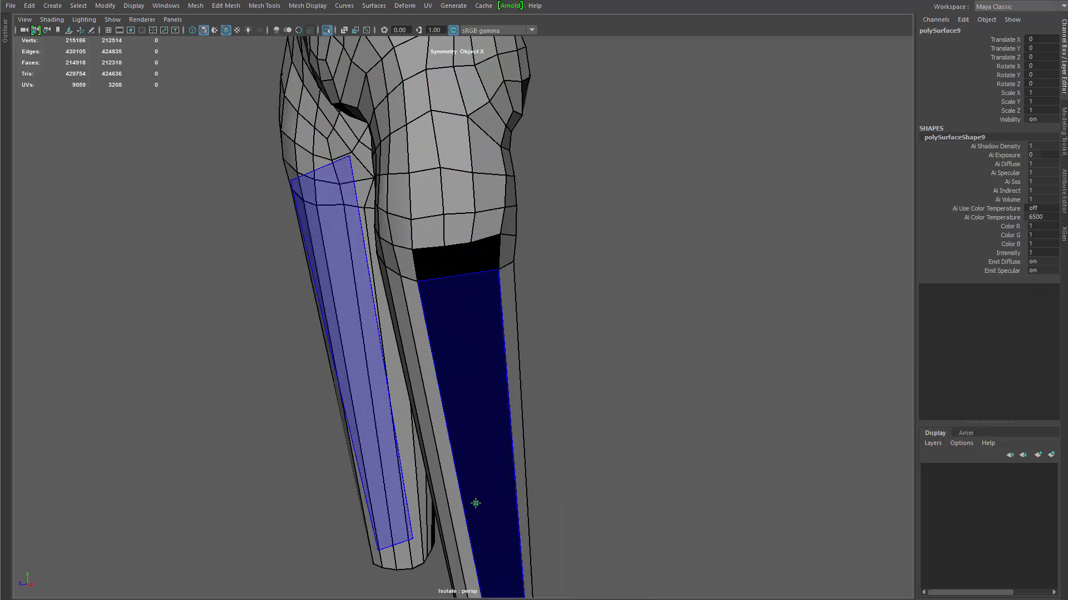
left_click(447, 287, "ctrl")
left_click(472, 278, "ctrl")
left_click(434, 269, "shift")
left_click(462, 265, "shift")
left_click(486, 260, "shift")
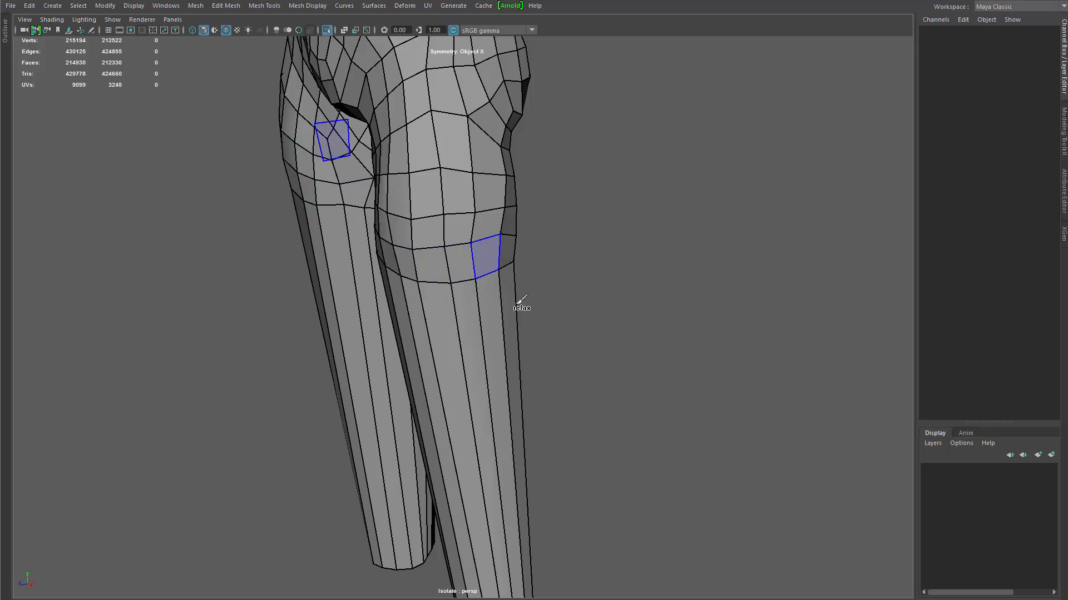
Step: Delete the mesh's history again, bring the sculpt back into view and resume Quad Draw on the retopology mesh
scroll(518, 303, "down", 3)
mouse_move(518, 303)
left_mouse_down("alt")
mouse_move(618, 301)
mouse_move(675, 258)
left_mouse_up("alt")
key("q")
scroll(556, 289, "down", 3)
mouse_move(478, 305)
left_mouse_down("alt")
mouse_move(410, 315)
mouse_move(558, 332)
left_mouse_up("alt")
key("alt+shift+d")
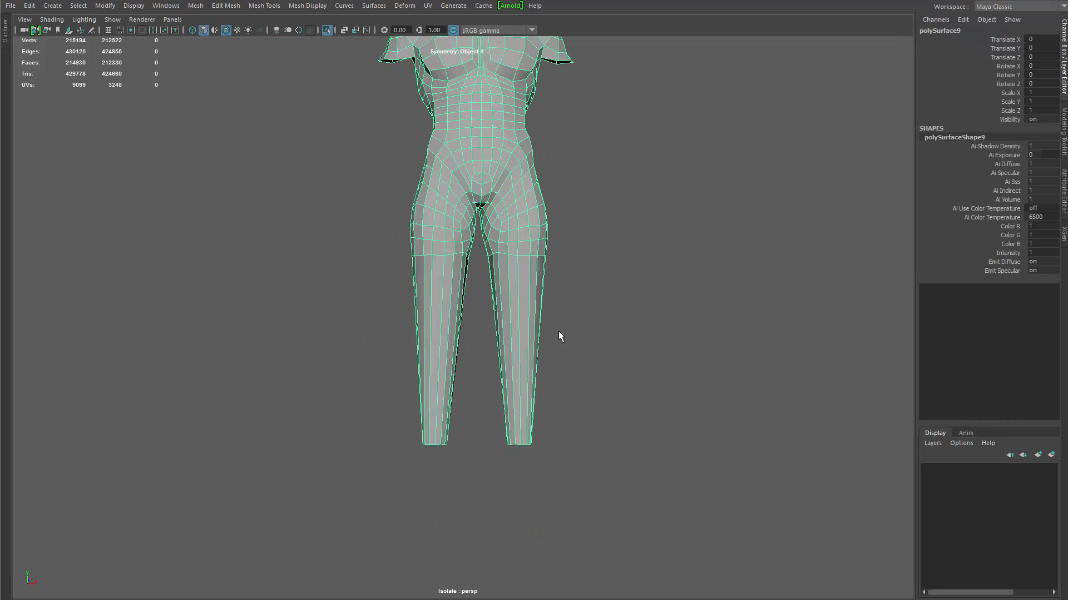
key("ctrl+1")
scroll(629, 289, "up", 3)
right_click_drag(628, 286, 620, 542, "shift")
mouse_move(633, 355)
left_mouse_down("alt")
mouse_move(510, 331)
mouse_move(561, 289)
left_mouse_up("alt")
scroll(510, 332, "up", 2)
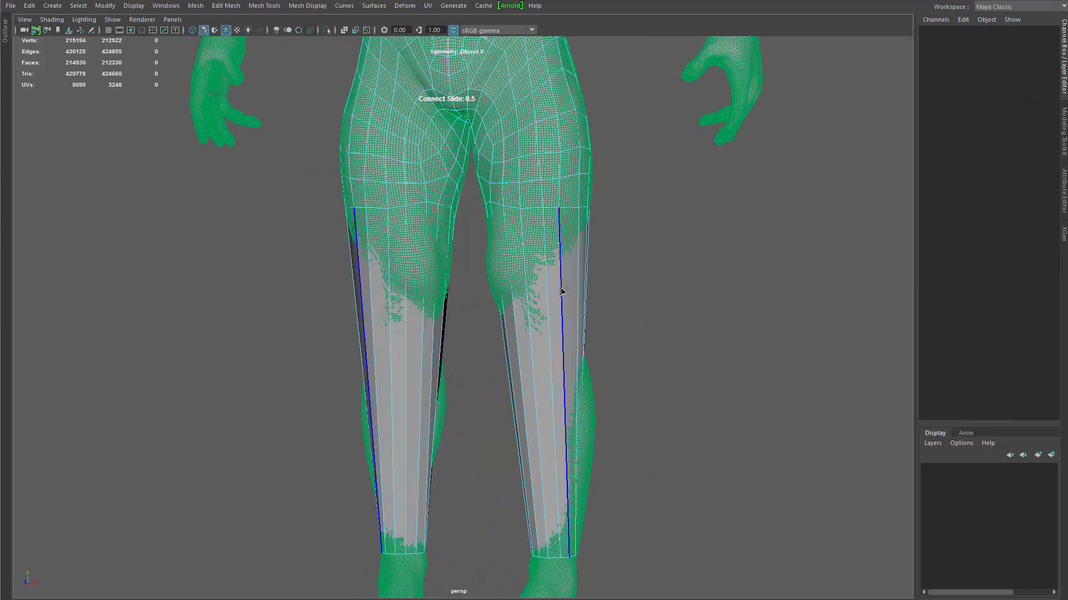
key("q")
right_click_drag(582, 286, 567, 545, "shift")
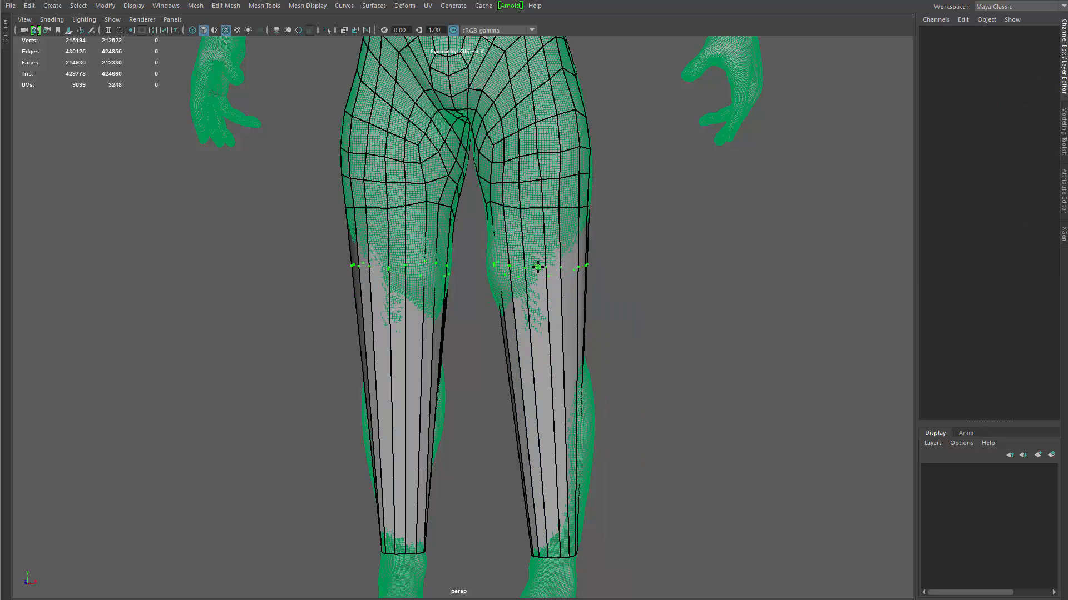
Step: Insert five edge loops around both legs, spaced from the mid-thigh down to the lower calf
left_click(577, 266, "ctrl")
left_click(576, 315, "ctrl")
left_click(575, 369, "ctrl")
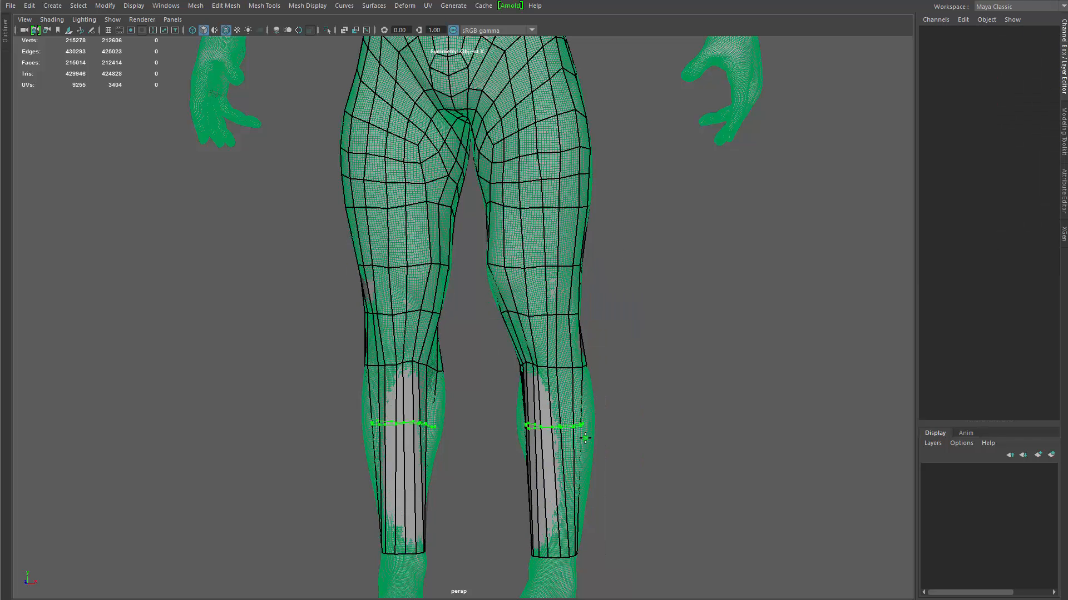
left_click(584, 434, "ctrl")
left_click(582, 487, "ctrl")
left_click_drag(538, 412, 575, 408, "alt")
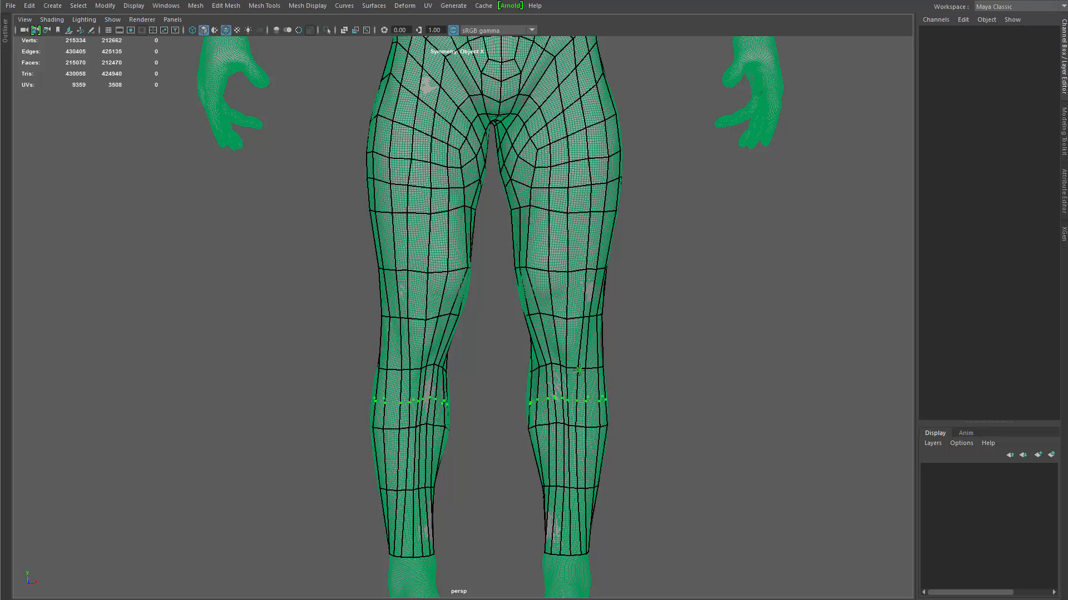
Step: Insert four intermediate edge loops between the existing ones around the upper calf, knee and thigh
left_click(578, 401, "ctrl")
left_click(581, 344, "ctrl")
left_click(583, 289, "ctrl")
left_click(583, 239, "ctrl")
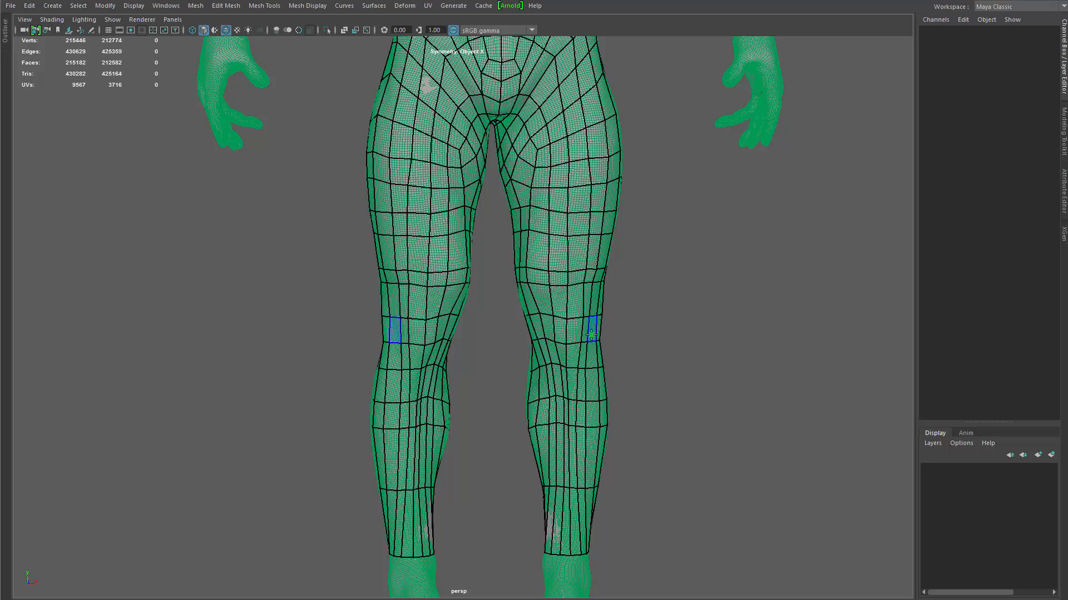
key("ctrl+z")
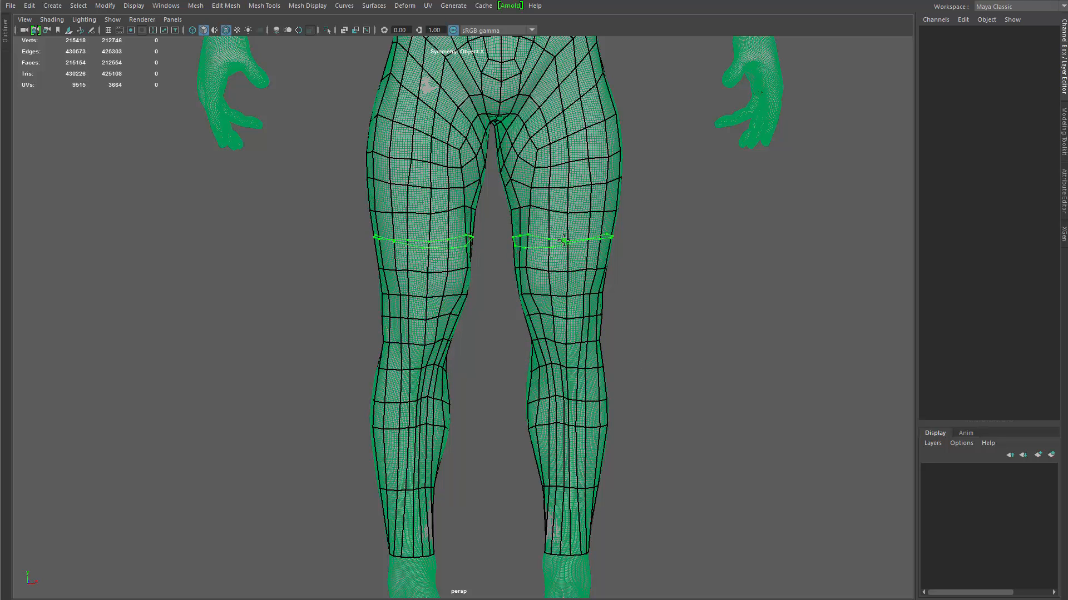
left_click(564, 241, "ctrl")
Step: Insert two more edge loops around the lower legs between the calf and the ankle
middle_click_drag(594, 384, 584, 194, "alt")
left_click_drag(584, 195, 566, 187, "alt")
left_click(548, 326, "ctrl")
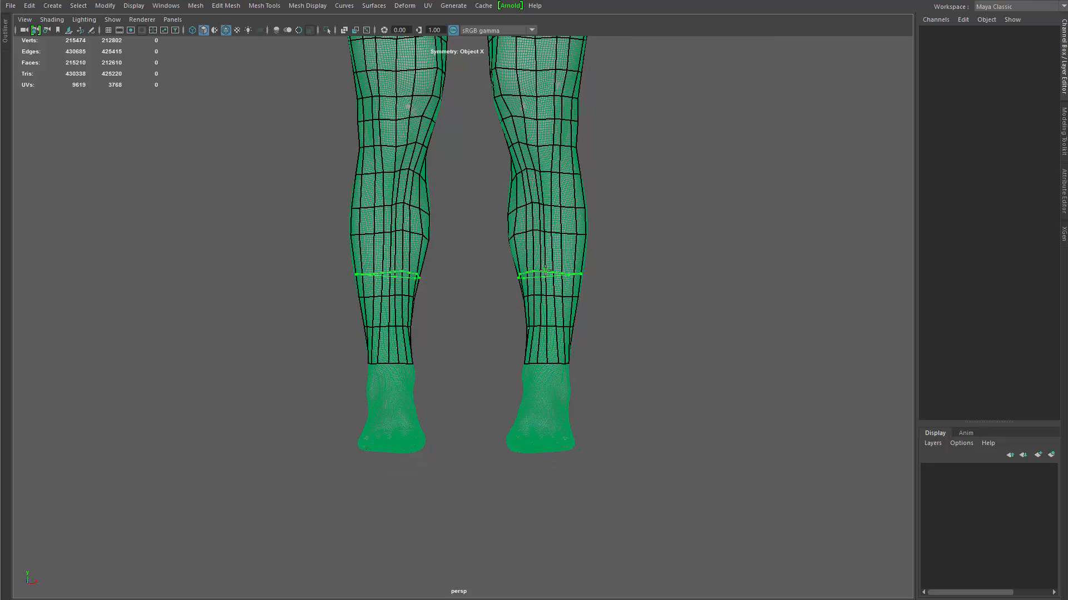
left_click(545, 270, "ctrl")
Step: Relax the quads across the back of the thighs to even out the edge flow
middle_click_drag(573, 212, 578, 374, "alt")
left_click_drag(578, 374, 320, 322, "alt")
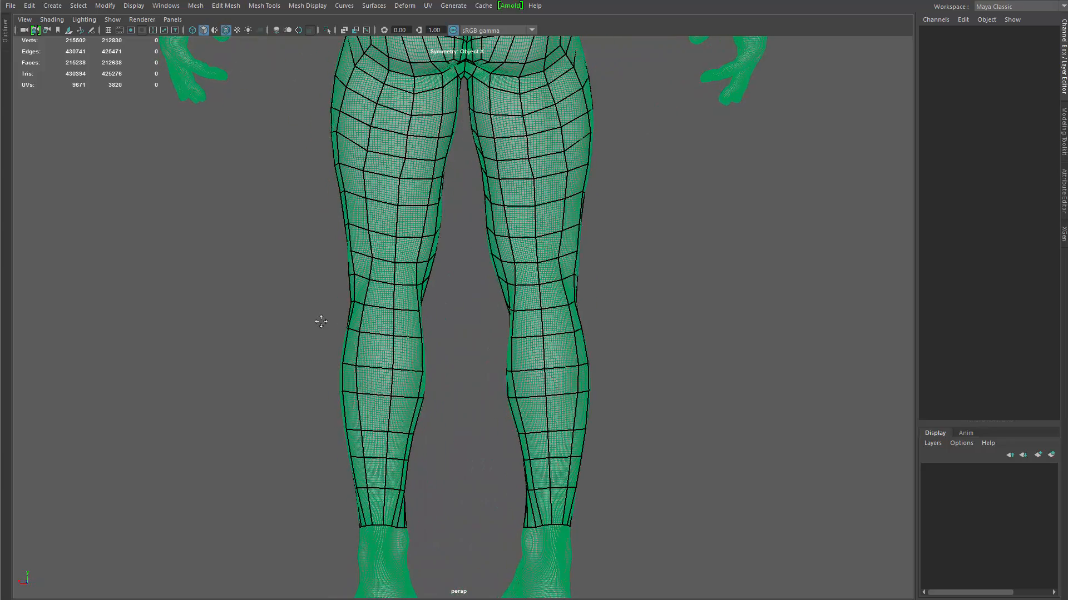
left_click_drag(414, 167, 428, 138, "shift")
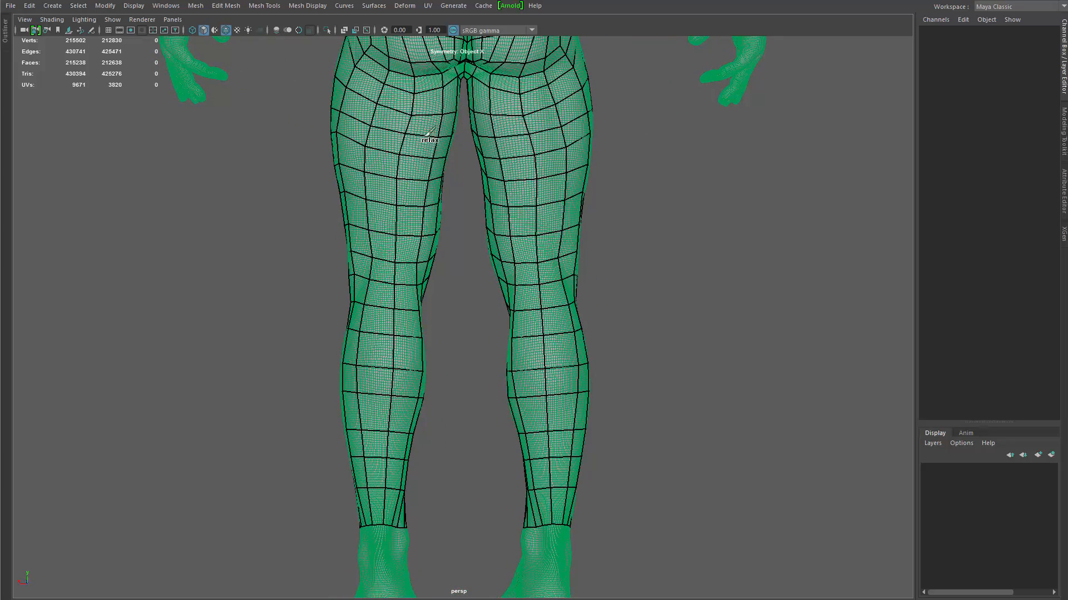
Step: Relax the front and sides of the knees and shins so the new loops run evenly around the legs
mouse_move(388, 257)
left_mouse_down("alt")
mouse_move(538, 203)
mouse_move(519, 143)
mouse_move(553, 138)
mouse_move(558, 302)
mouse_move(547, 328)
left_mouse_up("alt")
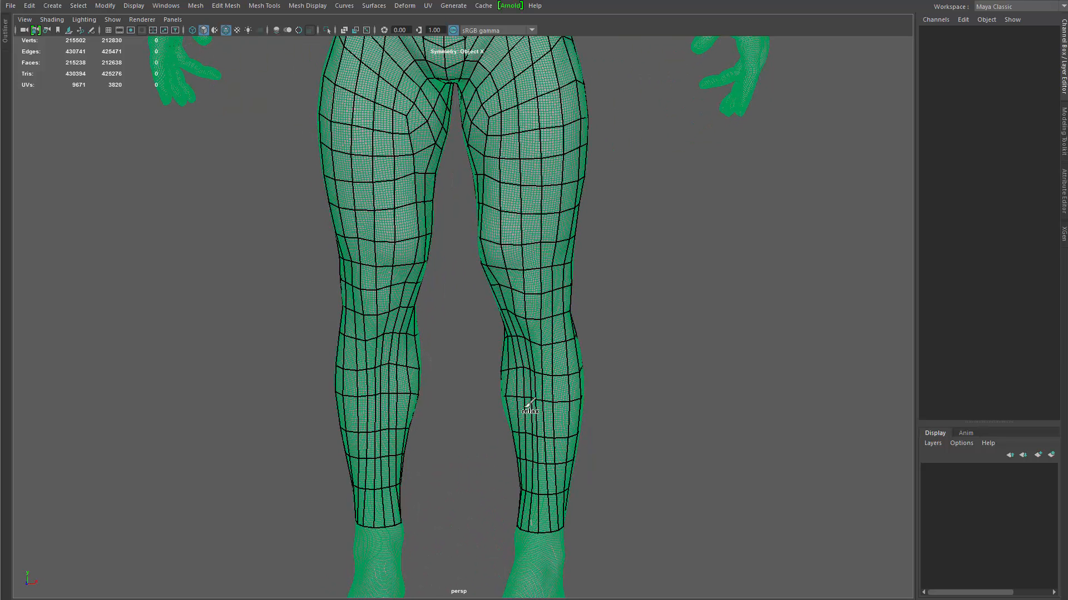
left_click_drag(526, 406, 525, 439, "shift")
middle_click_drag(525, 439, 561, 304, "alt")
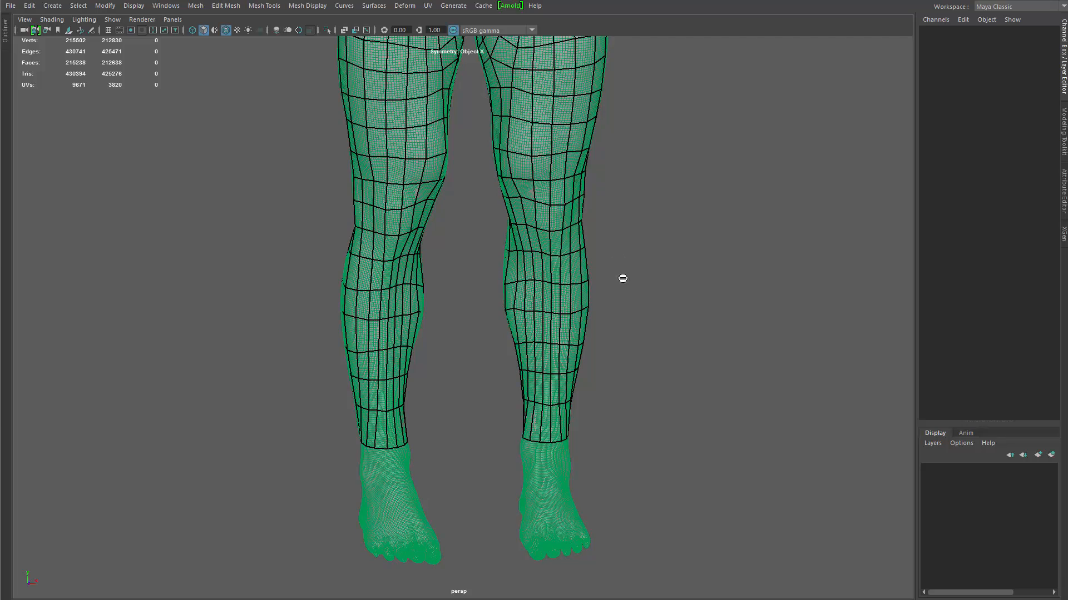
left_click_drag(623, 279, 461, 228, "alt")
mouse_move(473, 298)
left_mouse_down("alt")
mouse_move(398, 311)
mouse_move(406, 295)
mouse_move(579, 352)
mouse_move(556, 244)
left_mouse_up("alt")
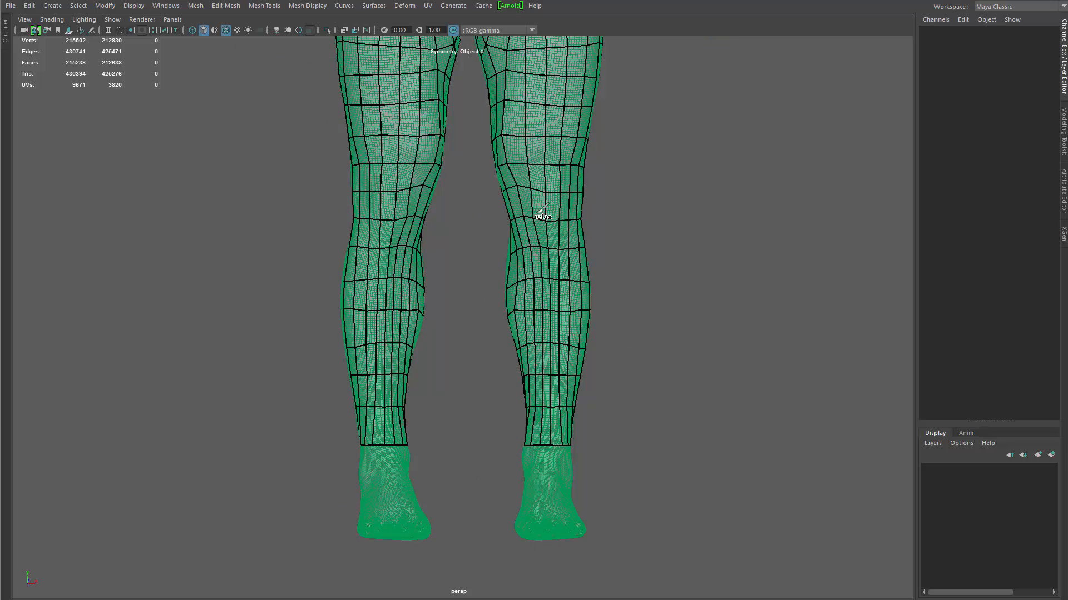
scroll(469, 258, "down", 2)
left_click_drag(469, 257, 501, 311, "alt")
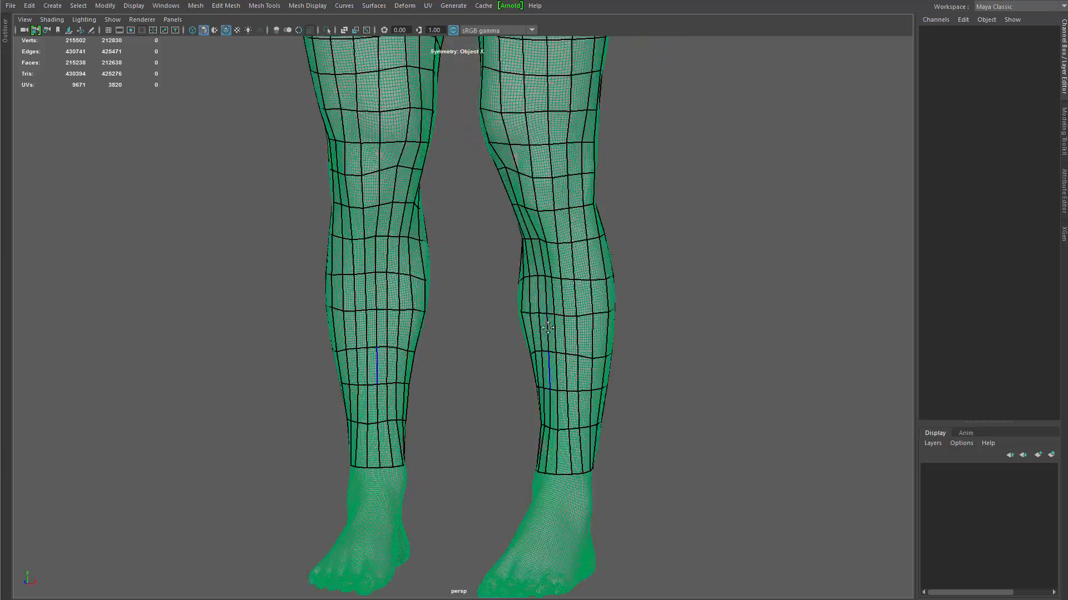
Step: Remove a face at the front just below the knee and insert an edge loop around the upper calf
scroll(577, 358, "up", 5)
left_click_drag(576, 357, 521, 329, "alt")
scroll(510, 338, "up", 4)
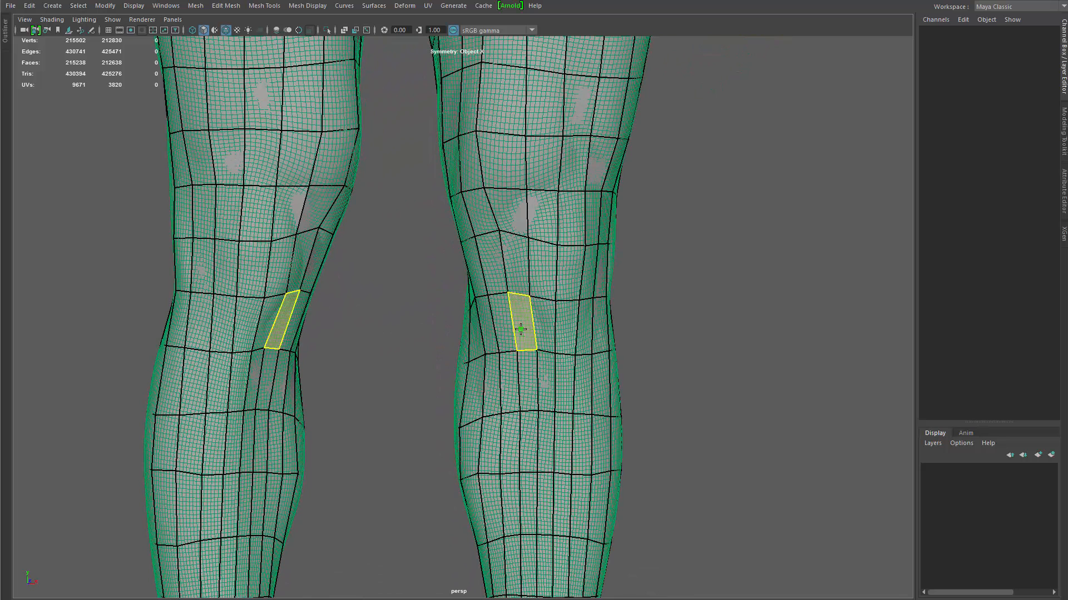
left_click(531, 376, "ctrl+shift")
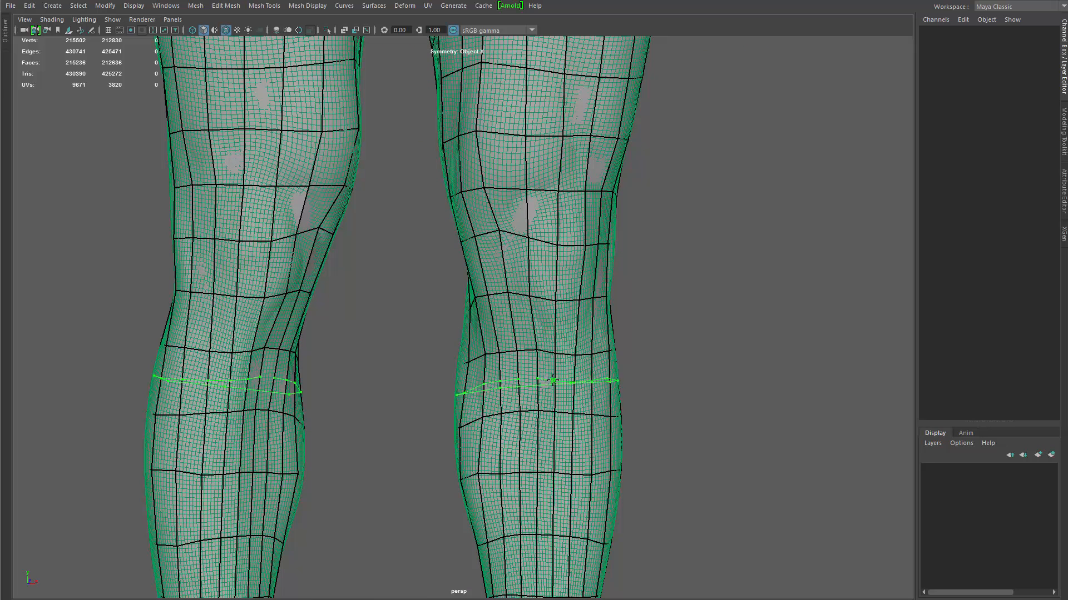
left_click(556, 381, "ctrl")
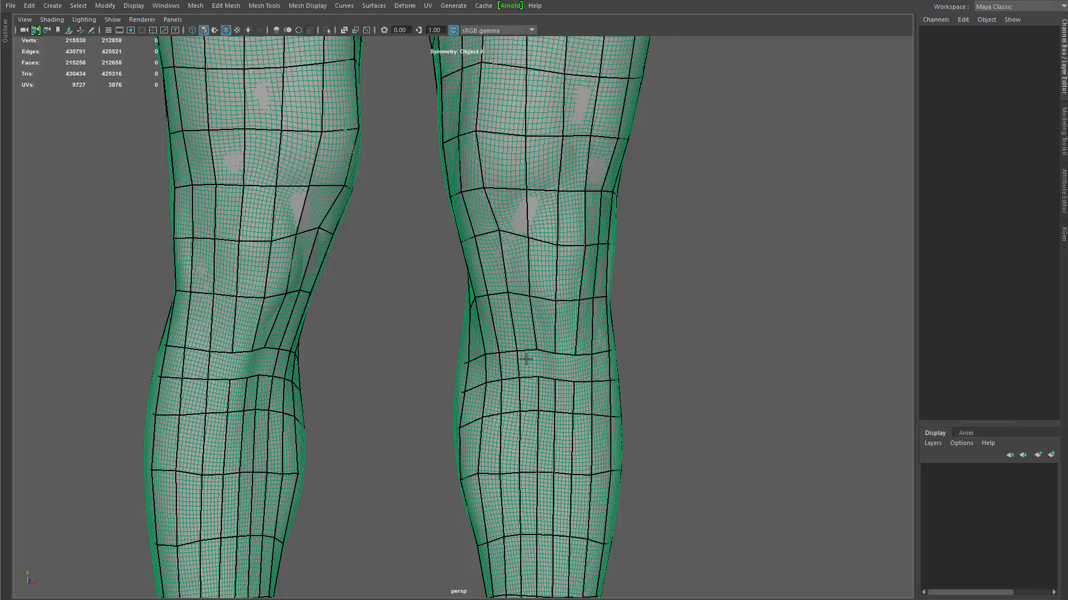
Step: Delete the remaining faces across the front of the leg directly below the knee to open space for the kneecap
left_click(512, 370, "ctrl+shift")
left_click(604, 372, "ctrl+shift")
left_click_drag(554, 327, 561, 325, "alt")
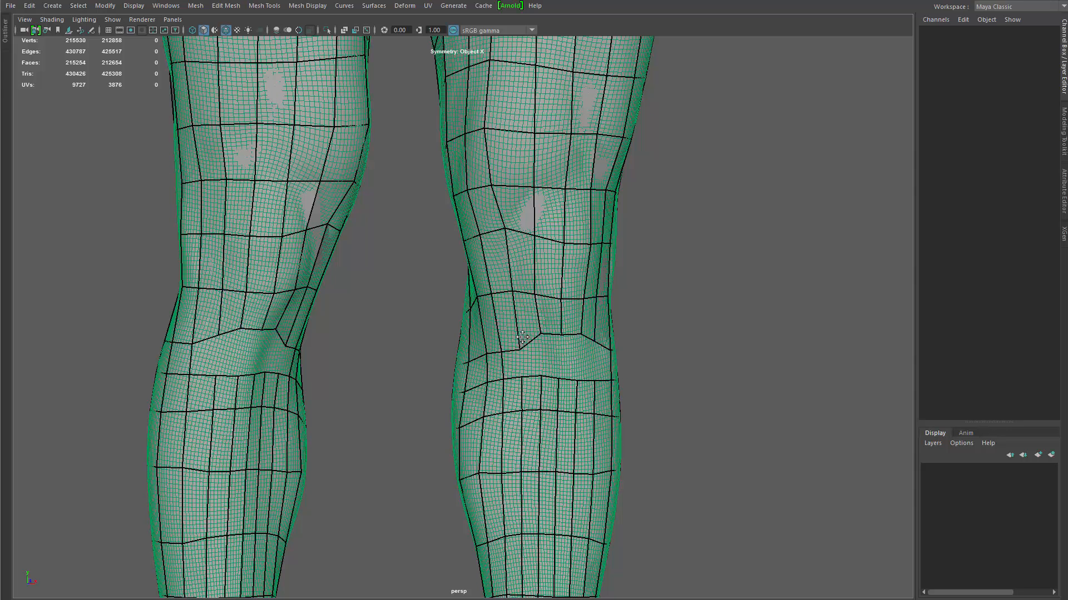
mouse_move(549, 384)
left_mouse_down("ctrl+shift")
mouse_move(512, 390)
mouse_move(605, 394)
left_mouse_up("ctrl+shift")
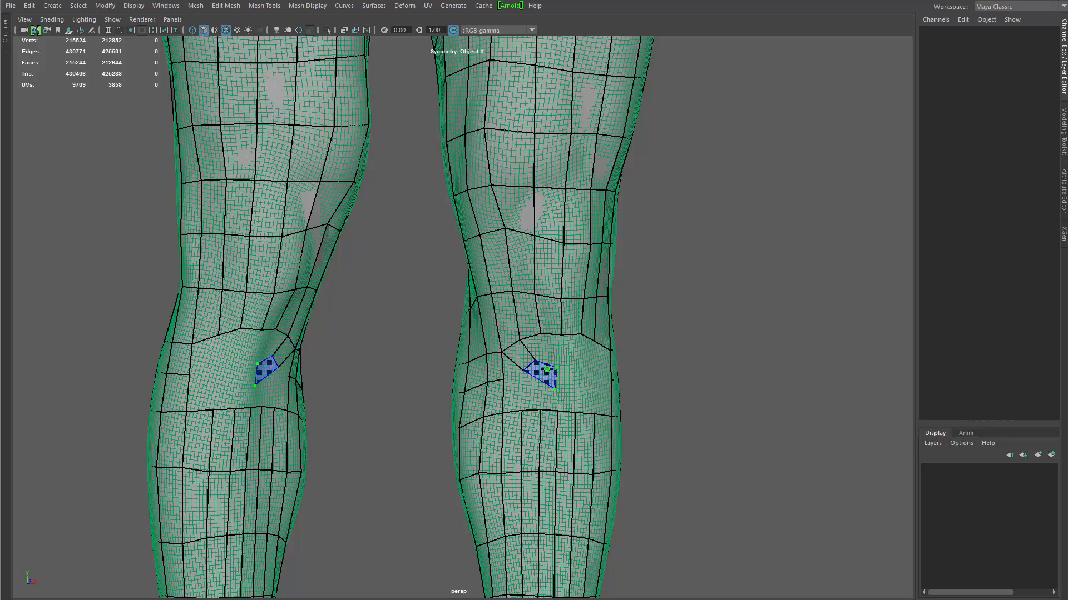
Step: Fill the kneecap with a curved ring of quads and close its centre with further quads
left_click(573, 374, "shift")
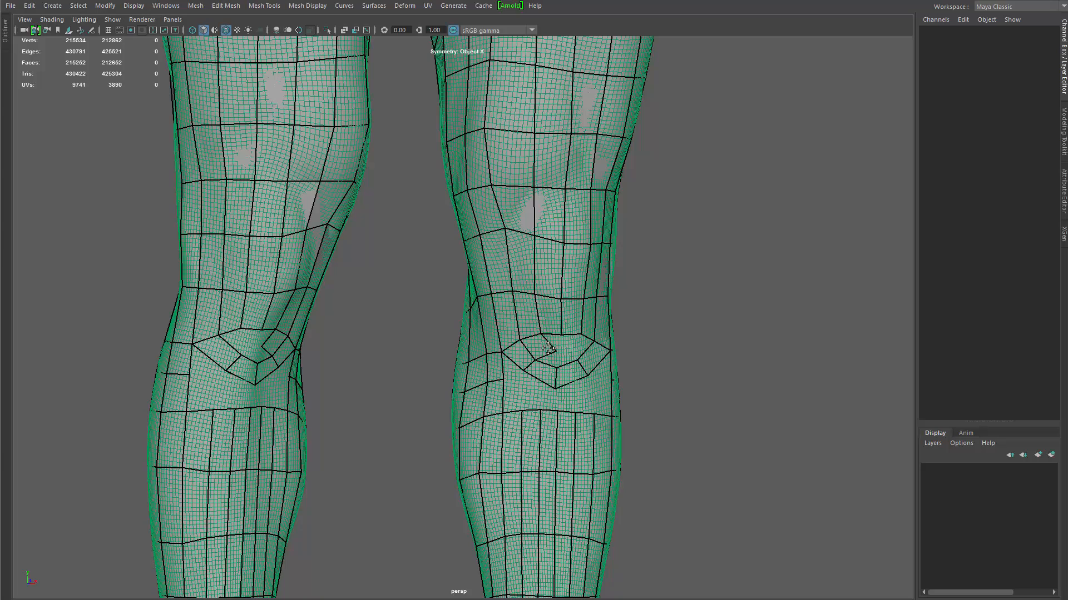
right_click_drag(559, 365, 677, 473, "alt")
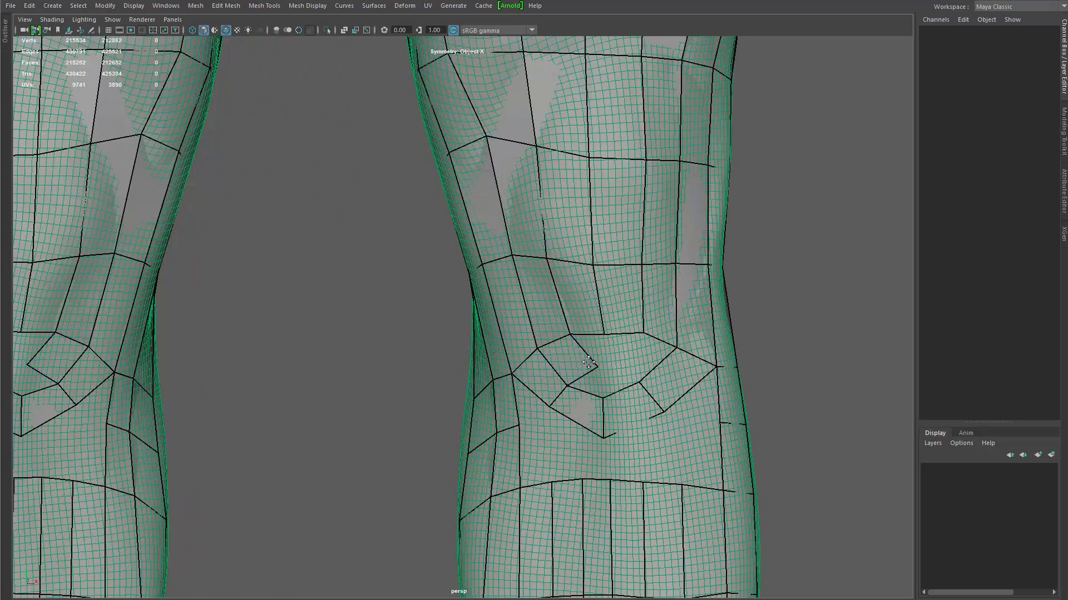
left_click(591, 379, "shift")
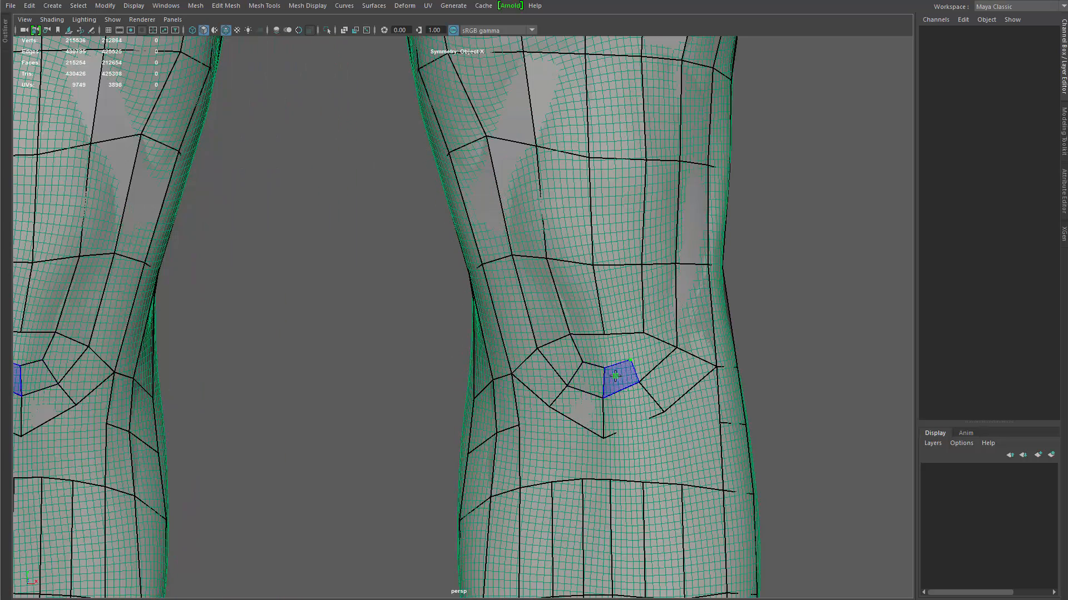
left_click(615, 376, "shift")
left_click(651, 359, "shift")
left_click(619, 350, "shift")
left_click(589, 350, "shift")
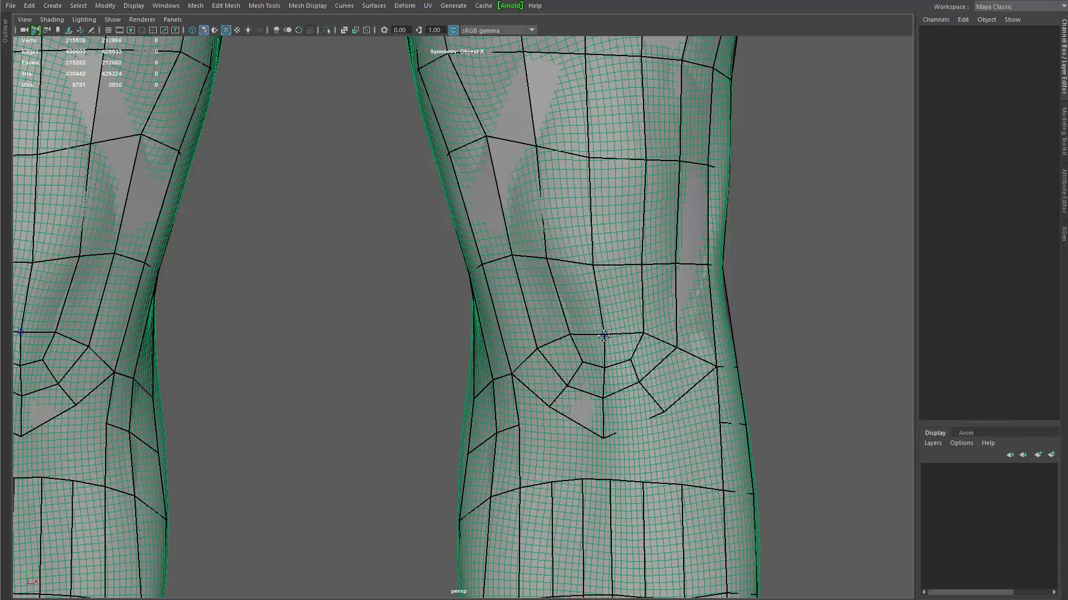
Step: Move the kneecap vertices higher on the sculpted knee and relax the patch into an even rounded shape
left_click_drag(604, 336, 600, 329)
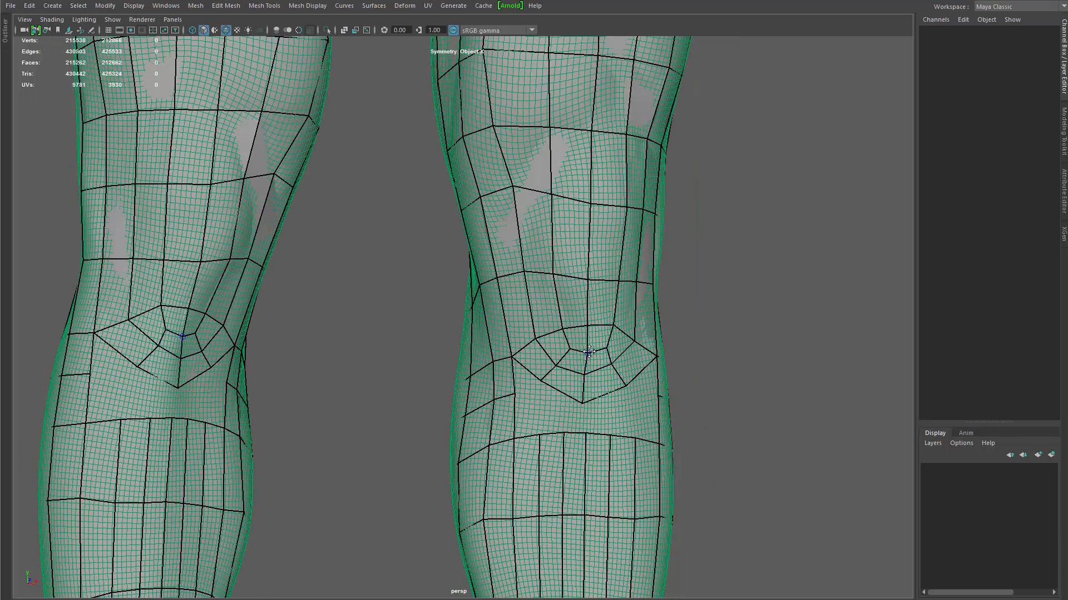
mouse_move(545, 324)
left_mouse_down()
mouse_move(551, 264)
mouse_move(625, 278)
mouse_move(615, 266)
mouse_move(567, 267)
mouse_move(630, 314)
mouse_move(584, 340)
mouse_move(556, 325)
mouse_move(608, 324)
mouse_move(588, 403)
mouse_move(620, 387)
mouse_move(622, 363)
left_mouse_up()
mouse_move(546, 378)
left_mouse_down("shift")
mouse_move(617, 317)
mouse_move(662, 357)
mouse_move(654, 345)
mouse_move(523, 353)
left_mouse_up("shift")
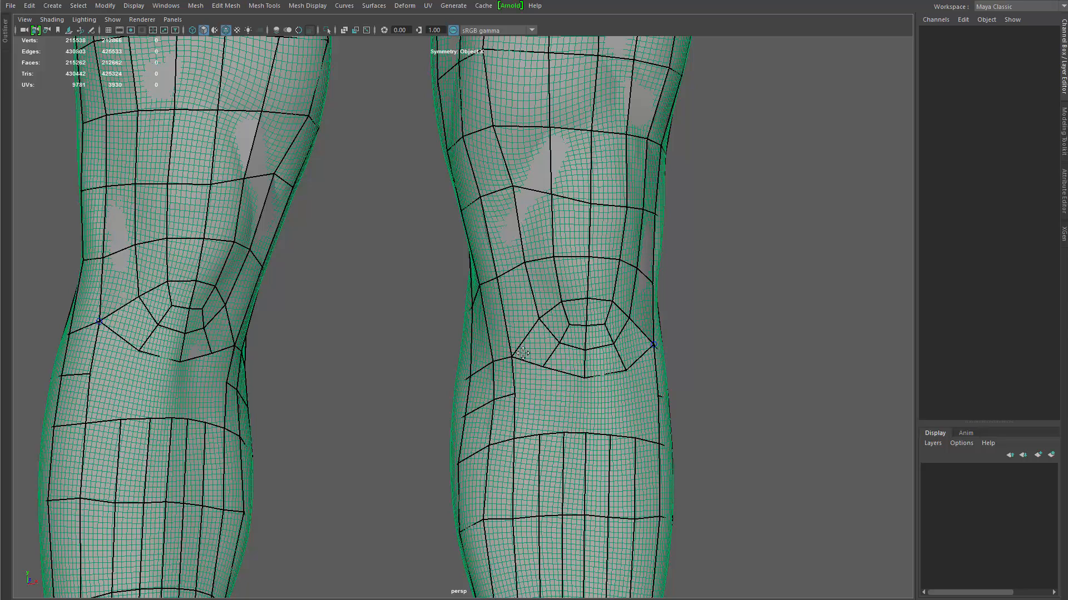
Step: Examine the kneecap patch and the open gap beneath it from the side and the front
scroll(525, 337, "down", 5)
scroll(632, 428, "up", 3)
left_click_drag(701, 400, 595, 400, "alt")
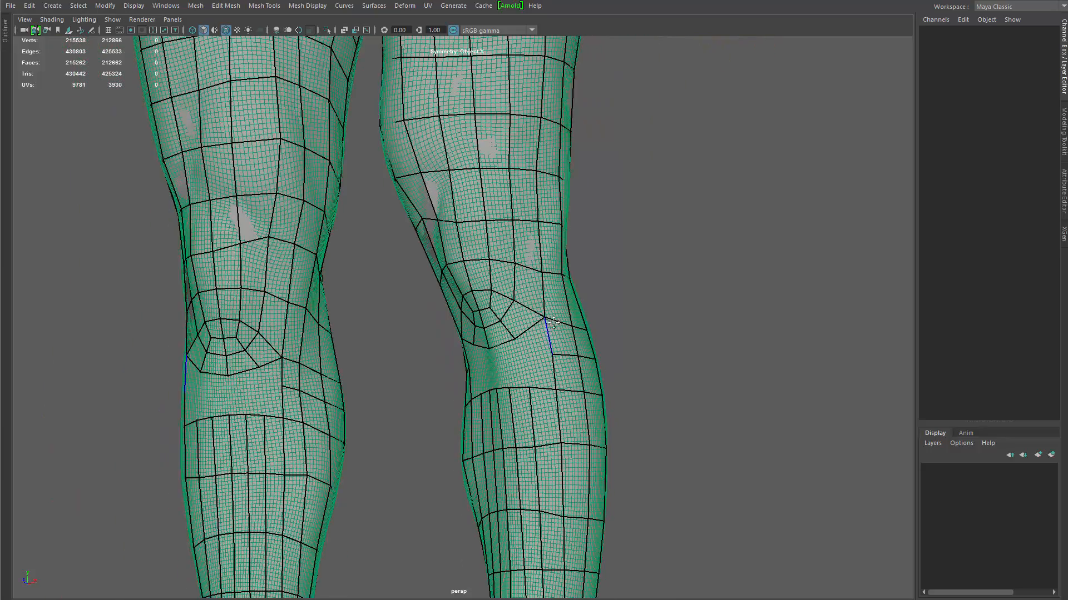
scroll(543, 339, "down", 5)
left_click_drag(442, 340, 583, 367, "alt")
scroll(583, 367, "up", 3)
left_click_drag(651, 475, 528, 350, "alt")
scroll(529, 350, "up", 2)
scroll(529, 349, "up", 3)
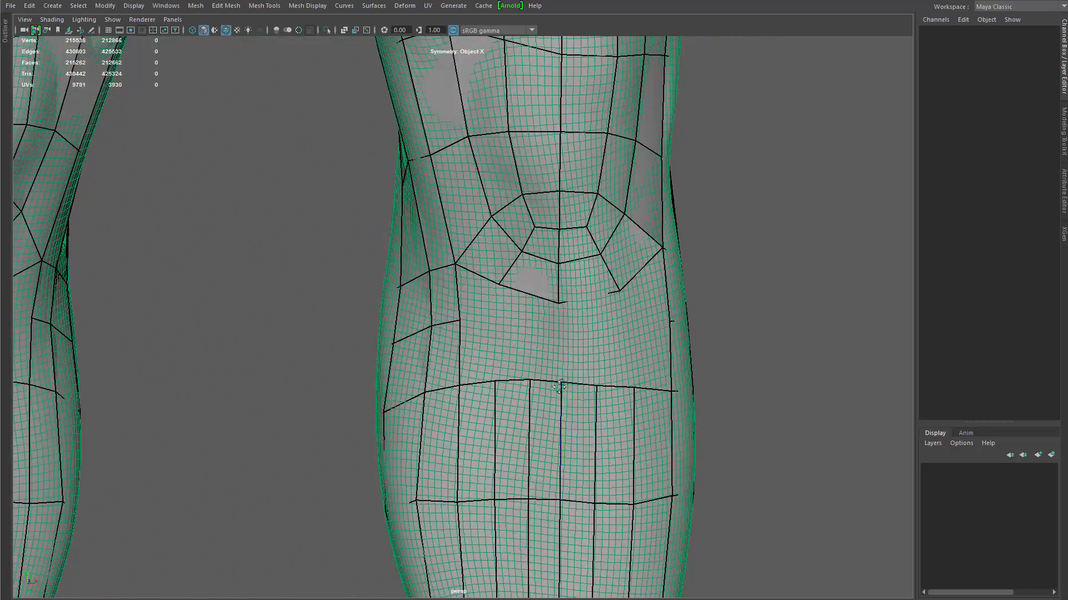
Step: Delete three surplus vertical edge loops running down the front of the shin below the kneecap gap
left_click(478, 304, "shift")
left_click(495, 336, "ctrl+shift")
left_click(623, 432, "ctrl+shift")
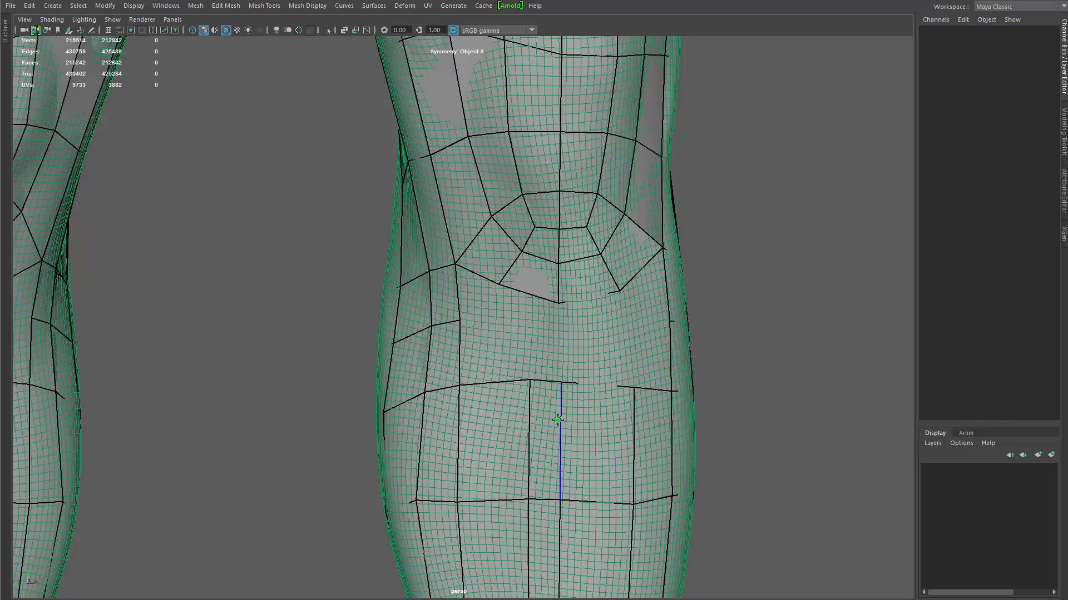
left_click(531, 428, "ctrl+shift")
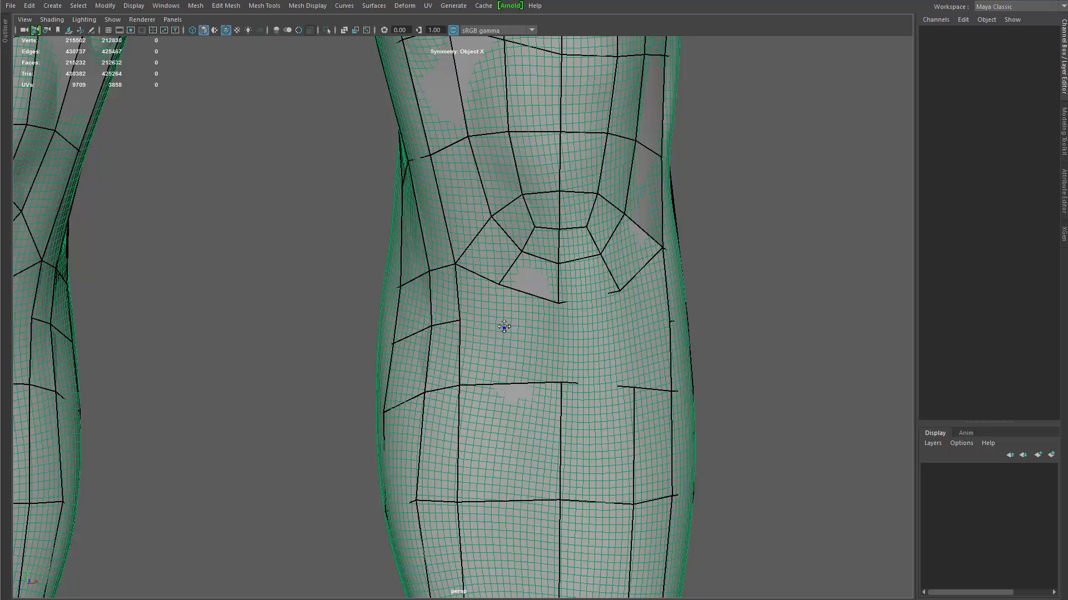
Step: Fill the space directly beneath the kneecap with a row of four quads across the front of the leg
left_click(480, 301, "shift")
left_click(548, 325, "shift")
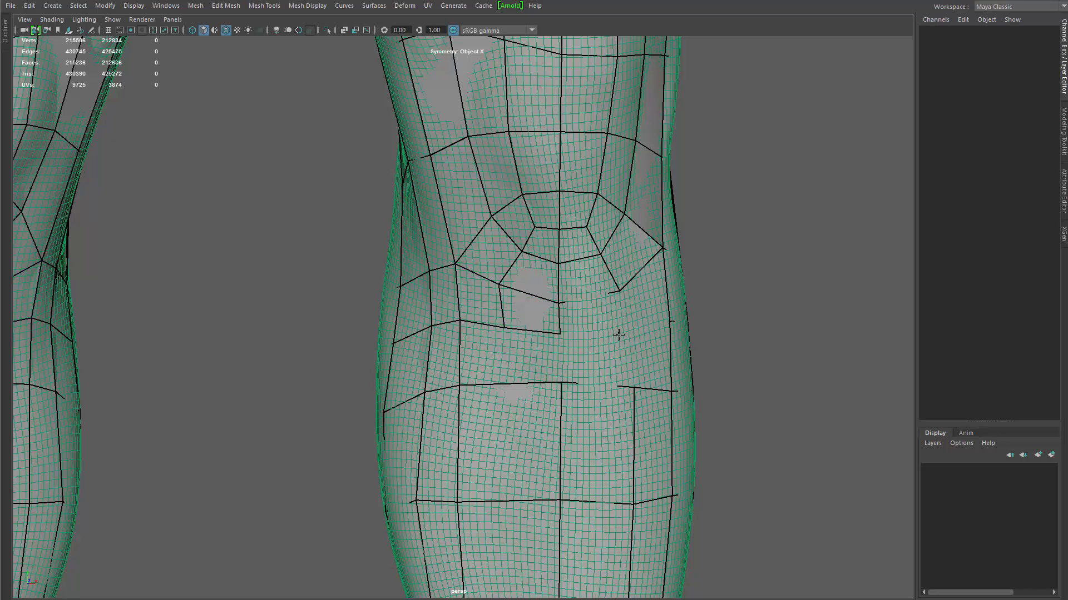
left_click(608, 328, "shift")
left_click(646, 300, "shift")
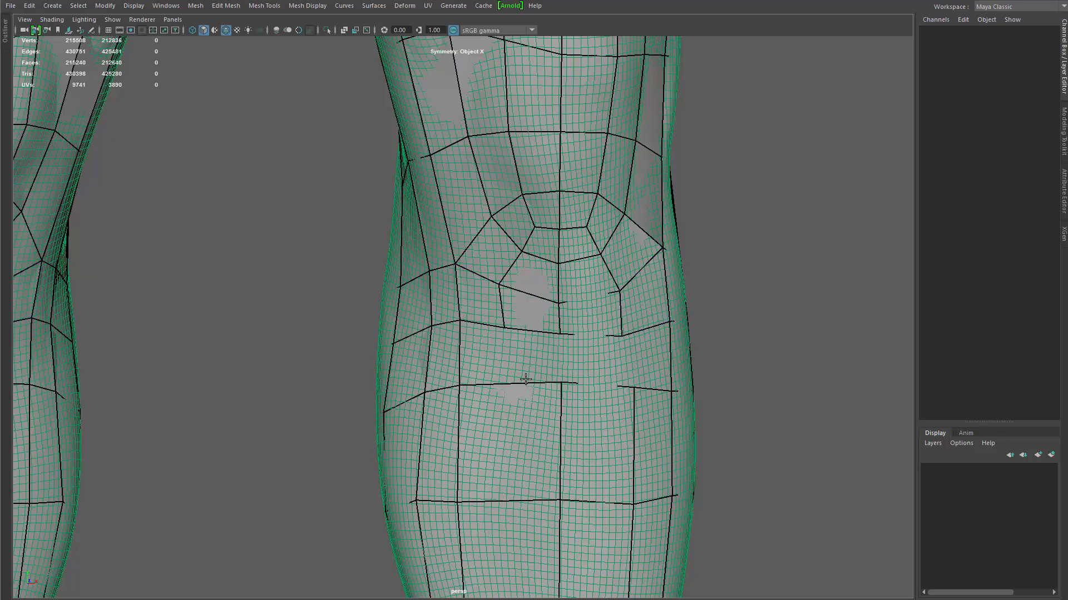
Step: Insert a vertical edge loop down the front of the shin and bridge the remaining gap below the kneecap with quads
left_click(492, 376, "ctrl")
left_click(486, 356, "shift")
left_click(533, 361, "shift")
left_click(590, 362, "shift")
left_click(640, 365, "shift")
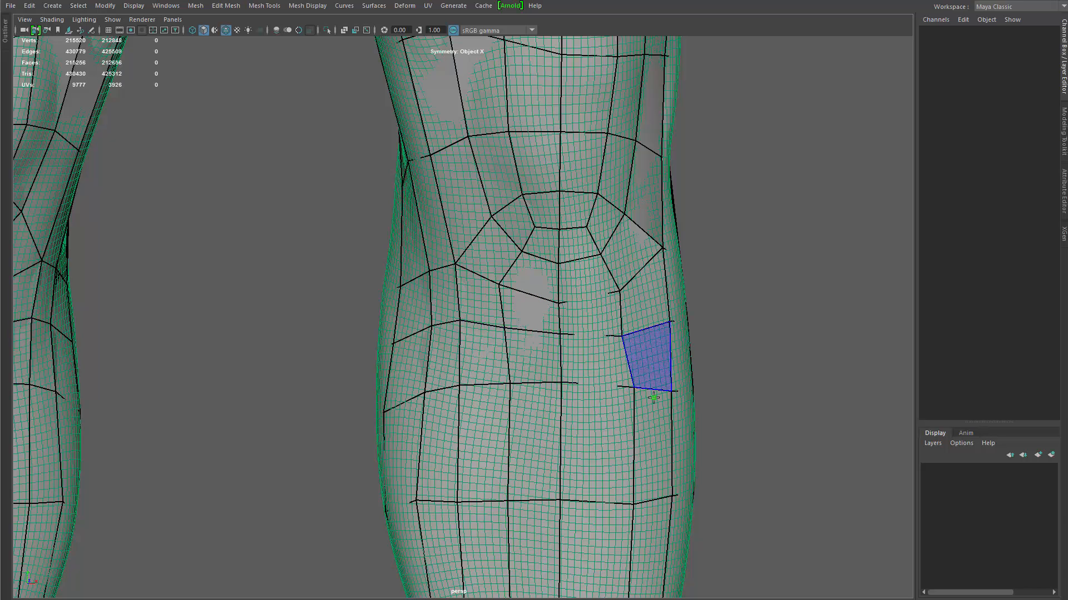
Step: Relax the new faces from the kneecap down the shin and shift two vertices to even out the loops
mouse_move(638, 400)
left_mouse_down("shift")
mouse_move(627, 352)
mouse_move(529, 377)
mouse_move(608, 346)
mouse_move(601, 498)
left_mouse_up("shift")
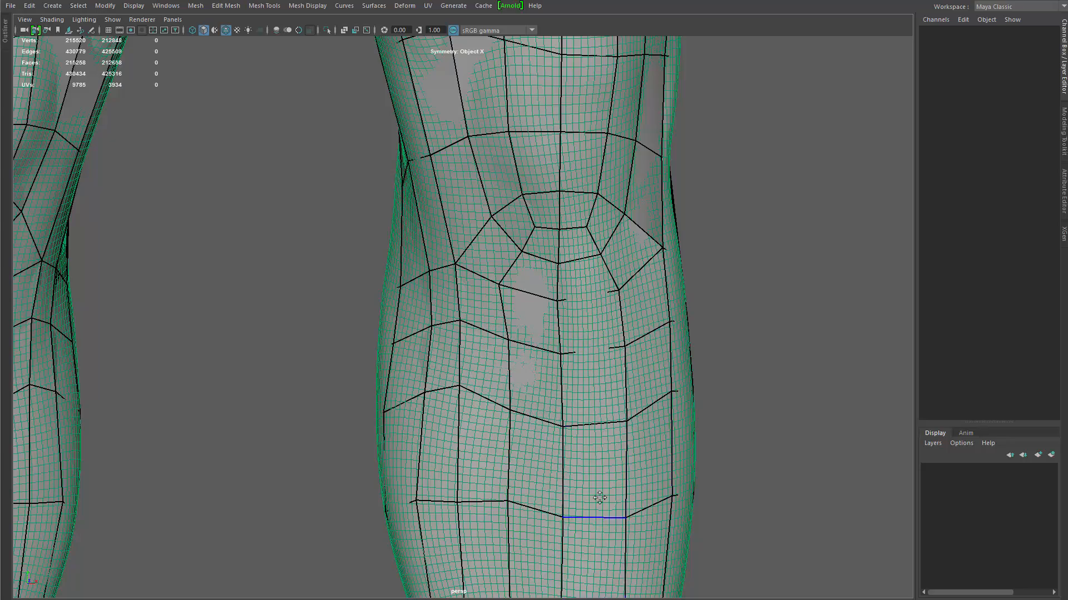
middle_click_drag(600, 498, 627, 308, "alt")
right_click_drag(627, 308, 551, 392, "alt")
middle_click_drag(551, 391, 563, 265, "alt")
mouse_move(557, 250)
left_mouse_down("shift")
mouse_move(556, 428)
mouse_move(501, 183)
left_mouse_up("shift")
left_click_drag(551, 356, 492, 339, "alt")
left_click_drag(533, 505, 511, 506)
left_click_drag(549, 421, 519, 422)
Step: Relax the lower leg mesh along the calf for more even spacing
right_click_drag(519, 423, 492, 383, "alt")
mouse_move(492, 384)
left_mouse_down("alt")
mouse_move(543, 340)
mouse_move(512, 268)
mouse_move(515, 240)
left_mouse_up("alt")
mouse_move(567, 408)
right_mouse_down("alt")
mouse_move(601, 445)
mouse_move(640, 450)
right_mouse_up("alt")
mouse_move(639, 450)
left_mouse_down("alt")
mouse_move(478, 400)
mouse_move(561, 356)
left_mouse_up("alt")
mouse_move(507, 230)
left_mouse_down("shift")
mouse_move(579, 254)
mouse_move(462, 249)
mouse_move(422, 219)
mouse_move(466, 369)
mouse_move(470, 445)
left_mouse_up("shift")
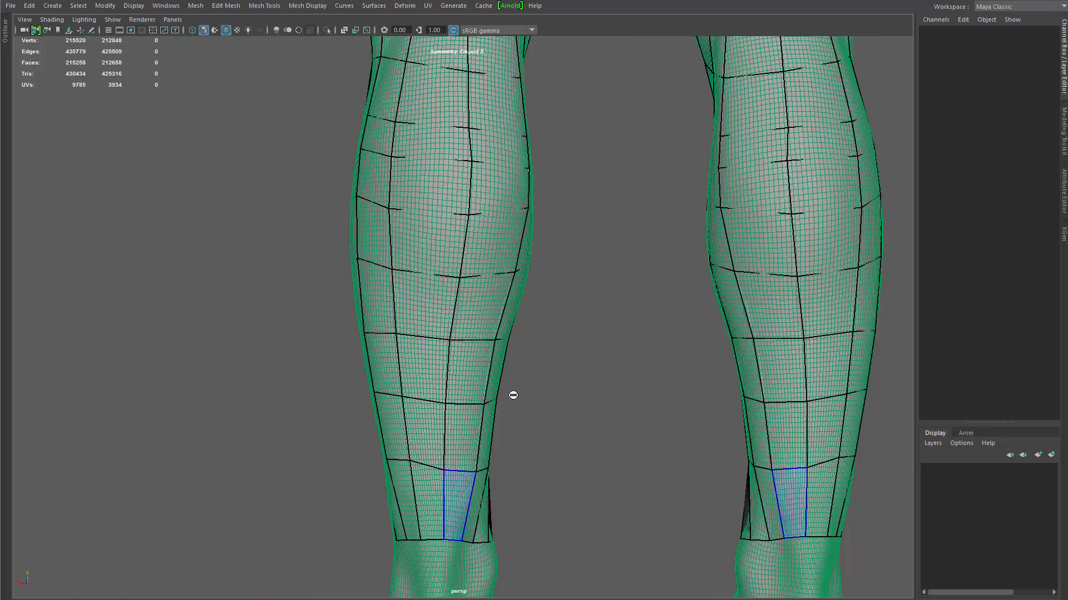
Step: Delete the row of four faces across the back of the knee to open space for a new edge flow
middle_click_drag(512, 395, 512, 578, "alt")
mouse_move(467, 356)
left_mouse_down("alt")
mouse_move(598, 358)
mouse_move(463, 328)
left_mouse_up("alt")
middle_click_drag(463, 329, 466, 408, "alt")
right_click_drag(466, 409, 479, 289, "alt")
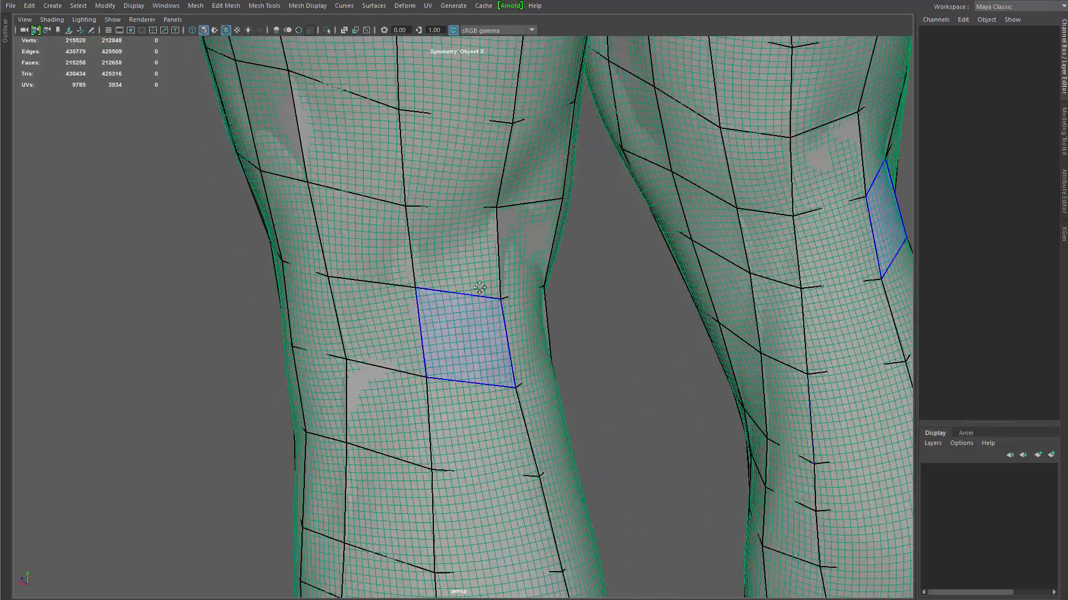
left_click_drag(479, 289, 417, 239, "alt")
left_click_drag(451, 300, 454, 241, "alt")
left_click(452, 237, "ctrl+shift")
left_click(518, 240, "ctrl+shift")
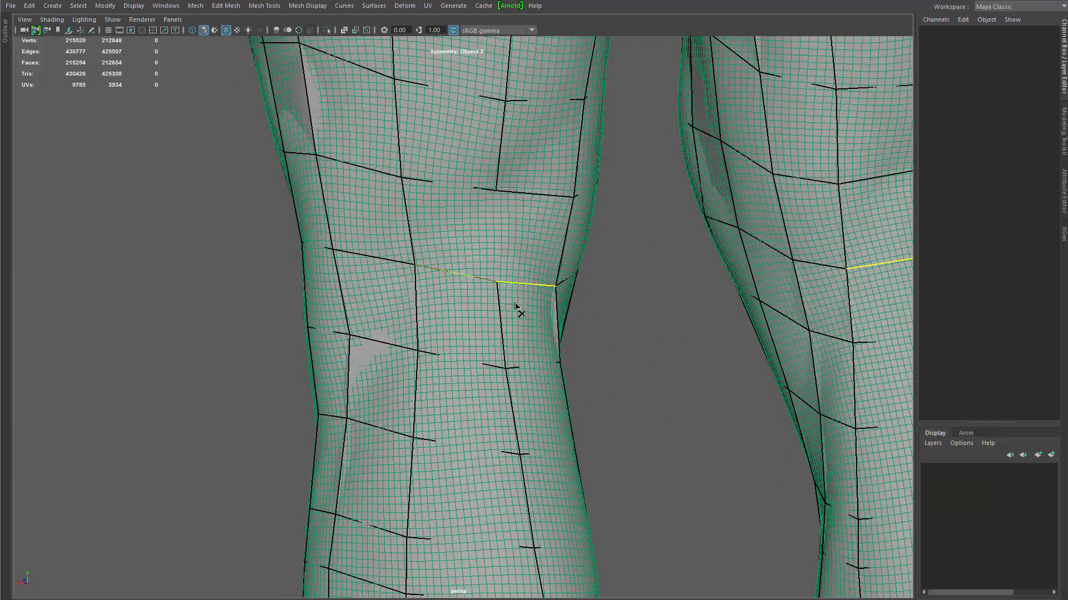
right_click_drag(462, 334, 390, 306, "alt")
left_click_drag(384, 303, 493, 293, "alt")
left_click(435, 261, "ctrl+shift")
left_click(505, 245, "ctrl+shift")
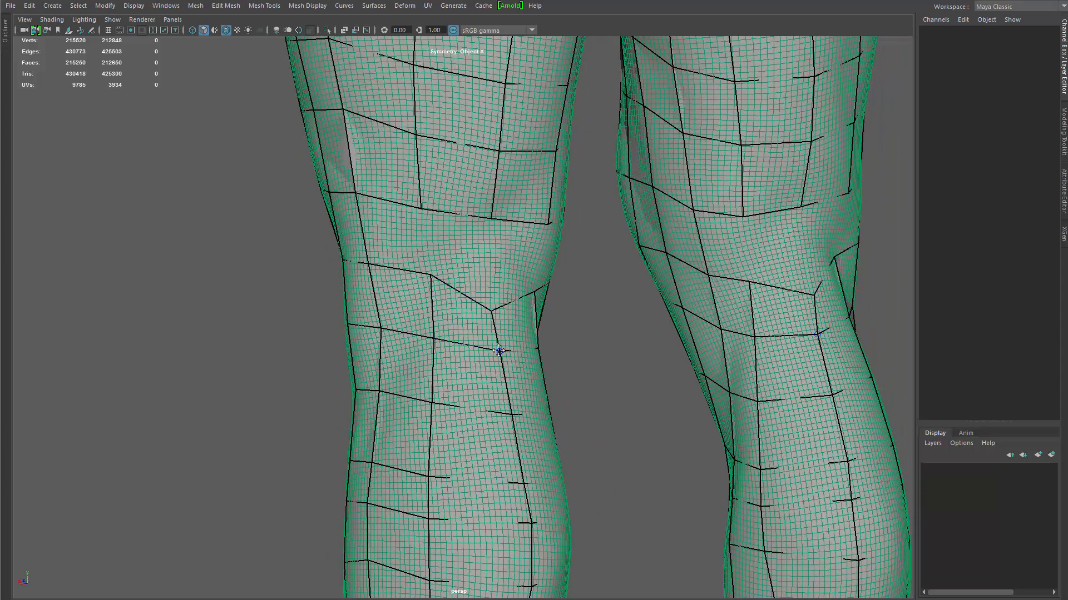
Step: Move the vertices along the lower border of the back-of-knee gap down to form a curved opening
left_click_drag(499, 350, 500, 370)
left_click_drag(434, 339, 436, 363)
left_click_drag(440, 310, 432, 310, "alt")
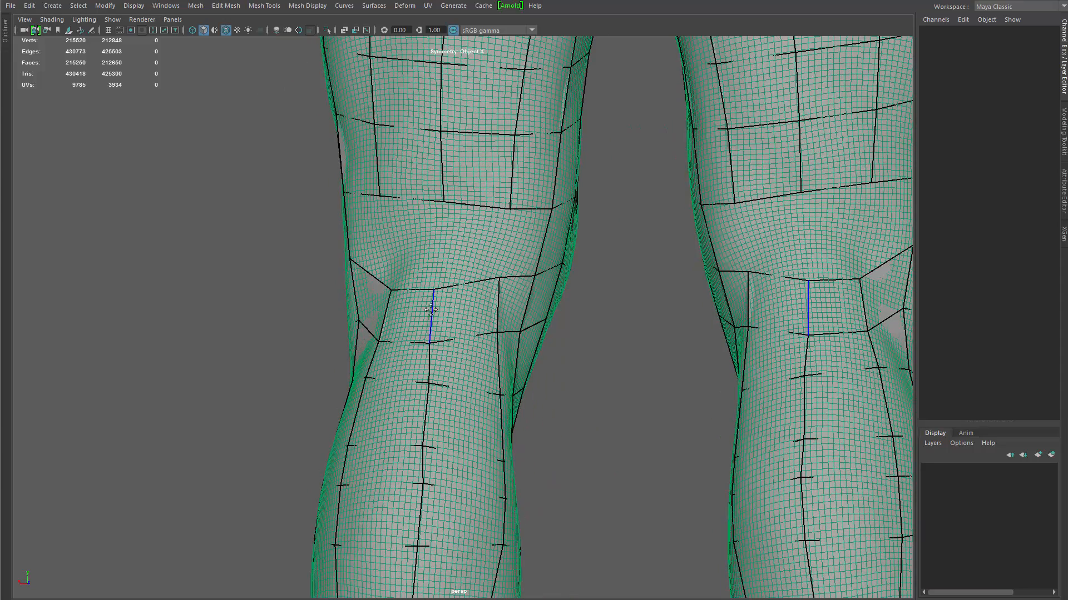
left_click_drag(494, 281, 493, 356)
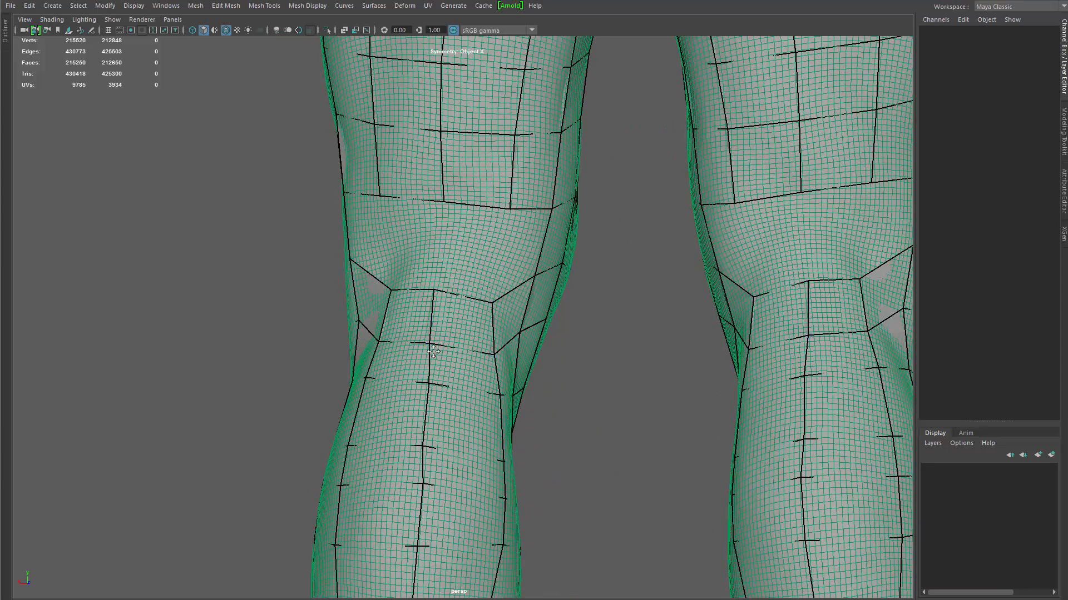
Step: Start a curved row of quads across the opening at the back of the knee
left_click_drag(433, 302, 445, 268, "alt")
left_click(435, 261, "shift")
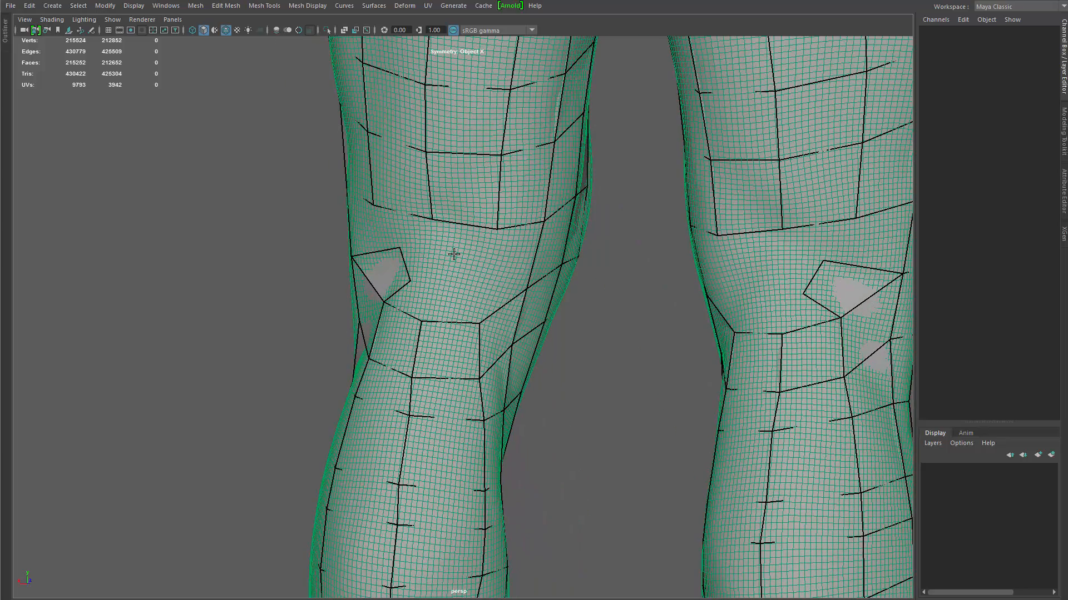
left_click(445, 274, "shift")
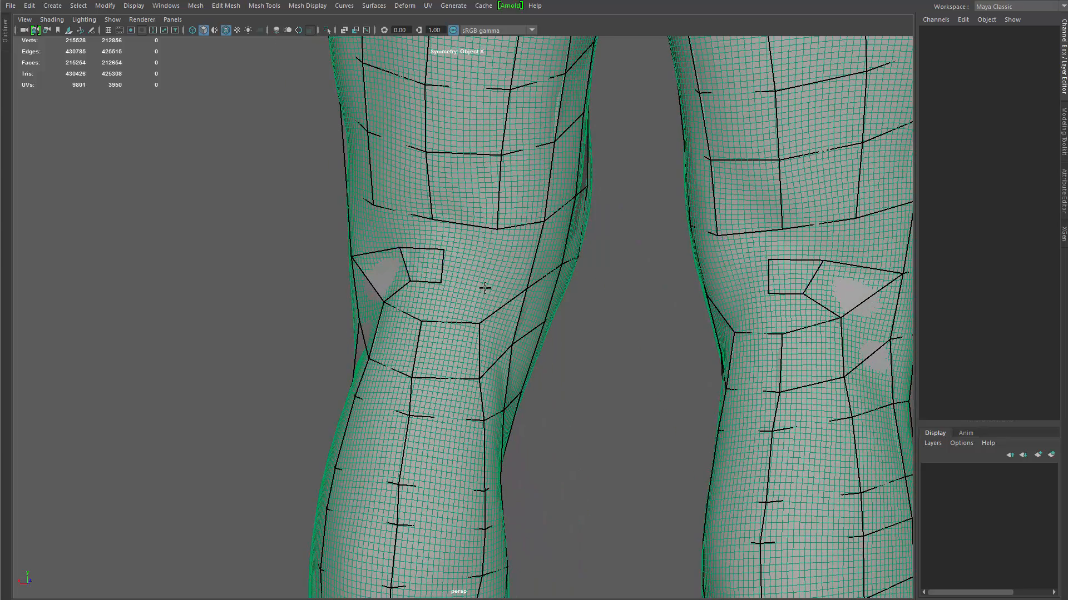
left_click(484, 281, "shift")
left_click_drag(485, 281, 455, 343, "alt")
Step: Fill the quads between the new row and the calf border, removing the extra vertical loop inserted down the calf
left_click(480, 327, "ctrl")
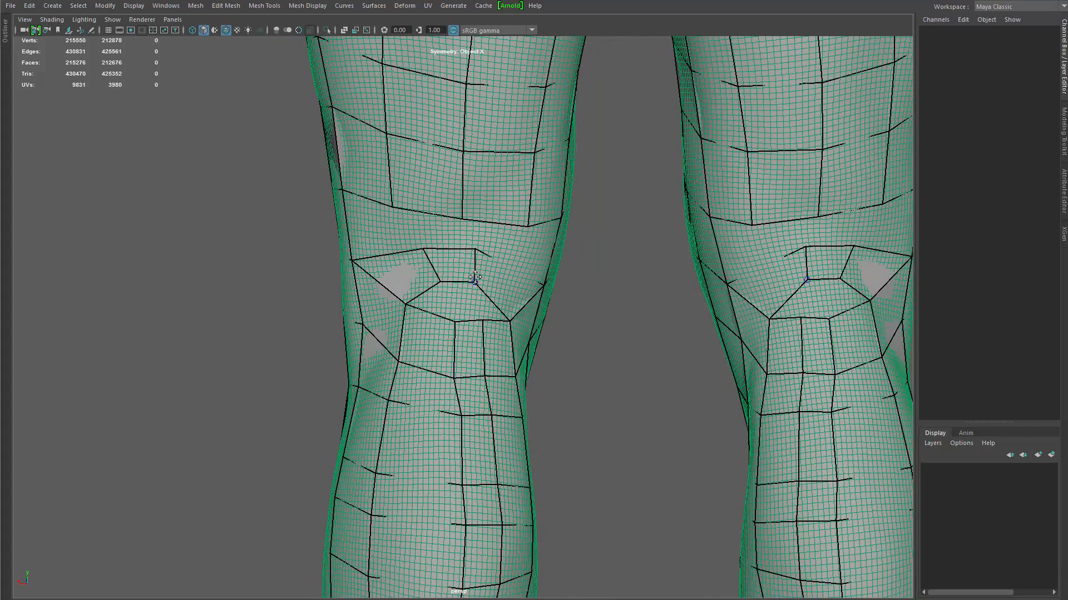
left_click(437, 298, "shift")
left_click(484, 341, "ctrl+shift")
left_click(473, 303, "shift")
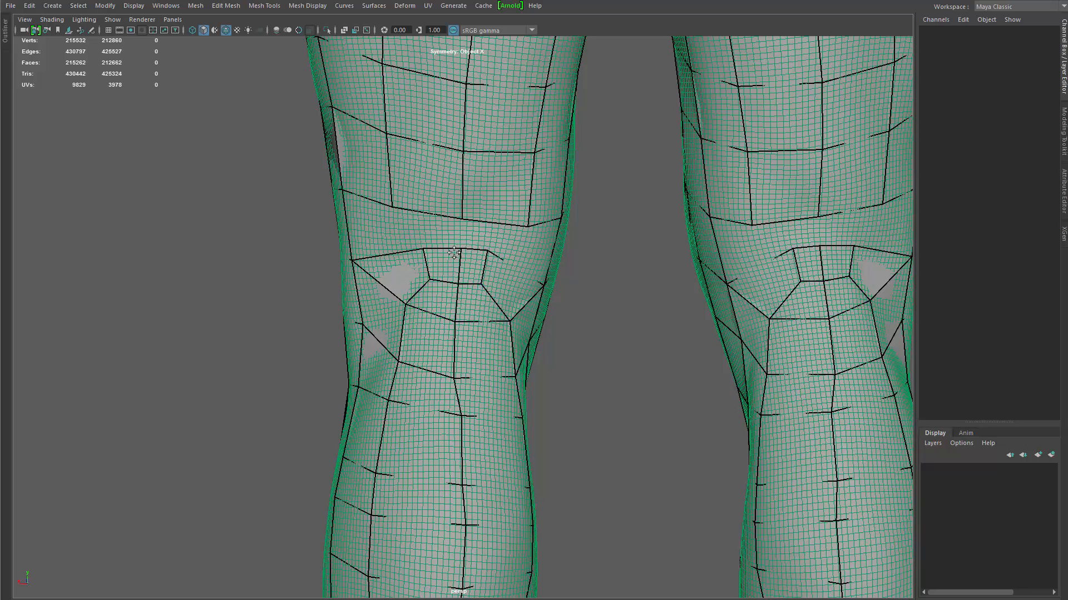
Step: Close the gap between the back-of-knee patch and the thigh with quads
left_click(381, 228, "shift")
left_click(437, 232, "shift")
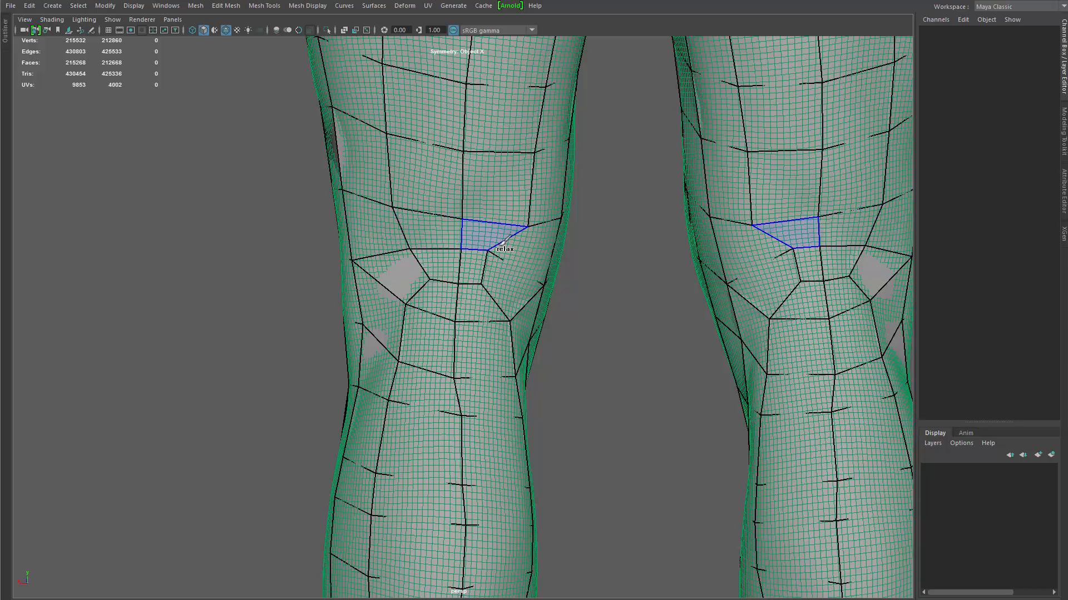
left_click(492, 238, "shift")
left_click(519, 250, "shift")
Step: Relax the back-of-knee patch and the faces around it into an even, rounded flow
mouse_move(515, 219)
left_mouse_down("shift")
mouse_move(457, 219)
mouse_move(489, 248)
mouse_move(477, 272)
mouse_move(496, 298)
mouse_move(452, 239)
mouse_move(423, 306)
mouse_move(433, 275)
mouse_move(442, 303)
mouse_move(461, 291)
left_mouse_up("shift")
left_click_drag(486, 330, 453, 334, "shift")
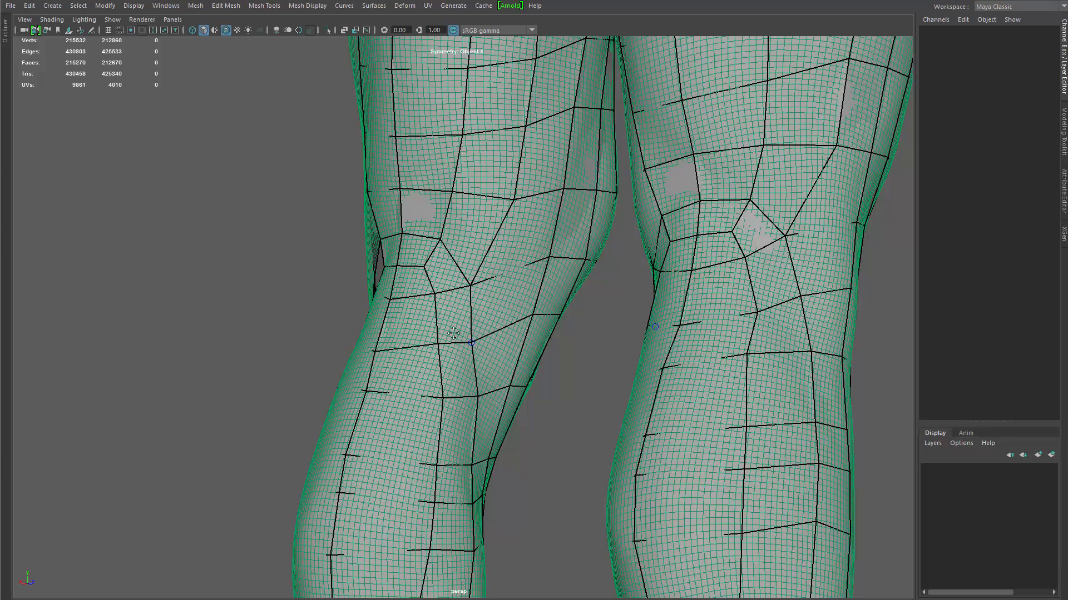
mouse_move(467, 286)
left_mouse_down("alt")
mouse_move(553, 322)
mouse_move(450, 278)
left_mouse_up("alt")
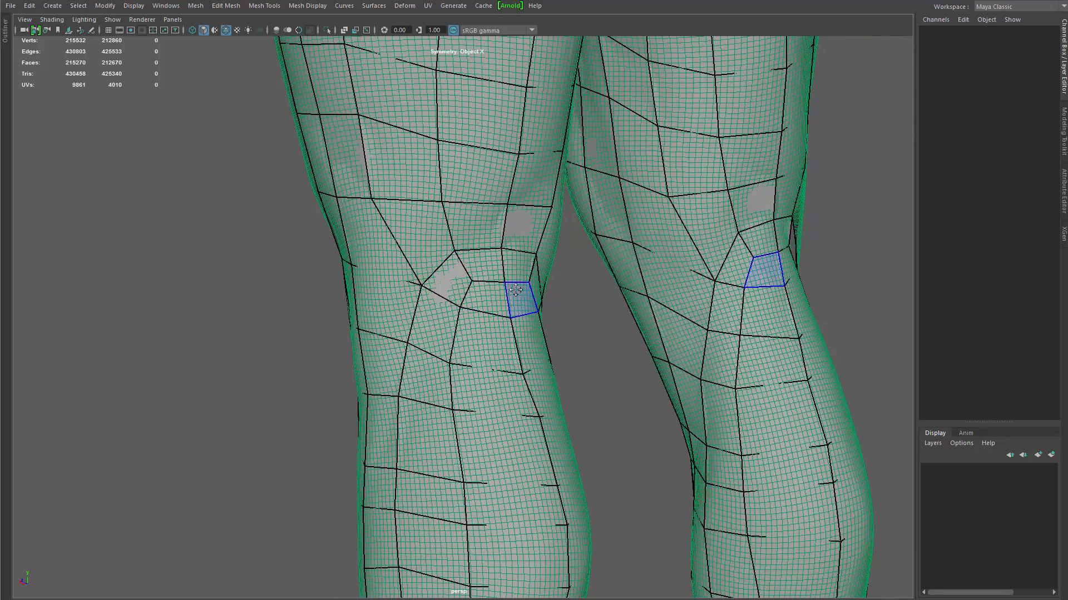
left_click_drag(519, 298, 469, 278, "alt")
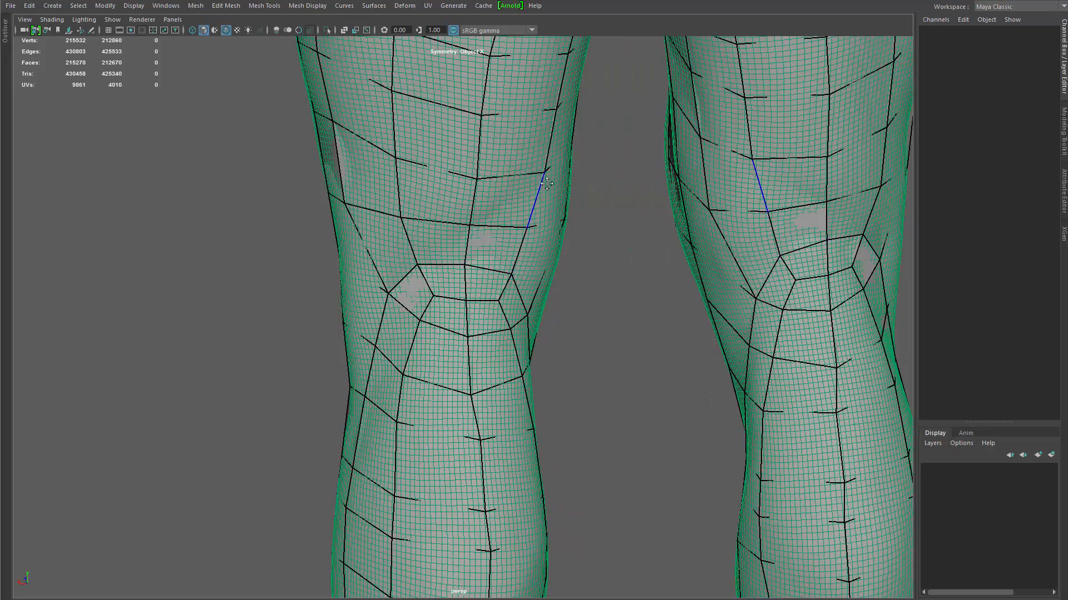
left_click_drag(546, 184, 431, 295, "alt")
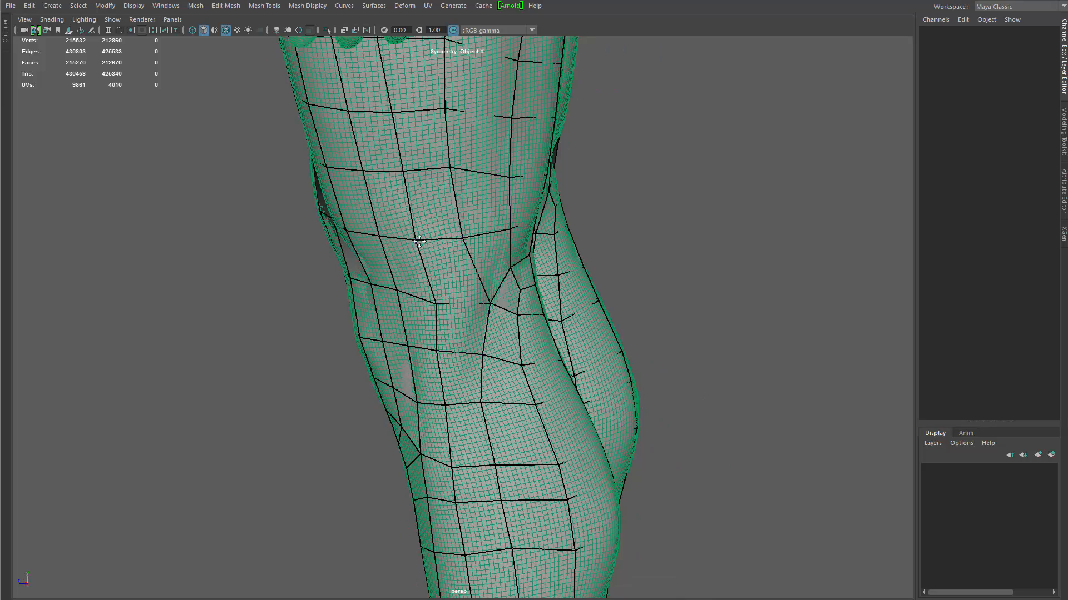
Step: Examine the knee and thigh topology from the side, the front and the back
left_click_drag(422, 328, 503, 284, "alt")
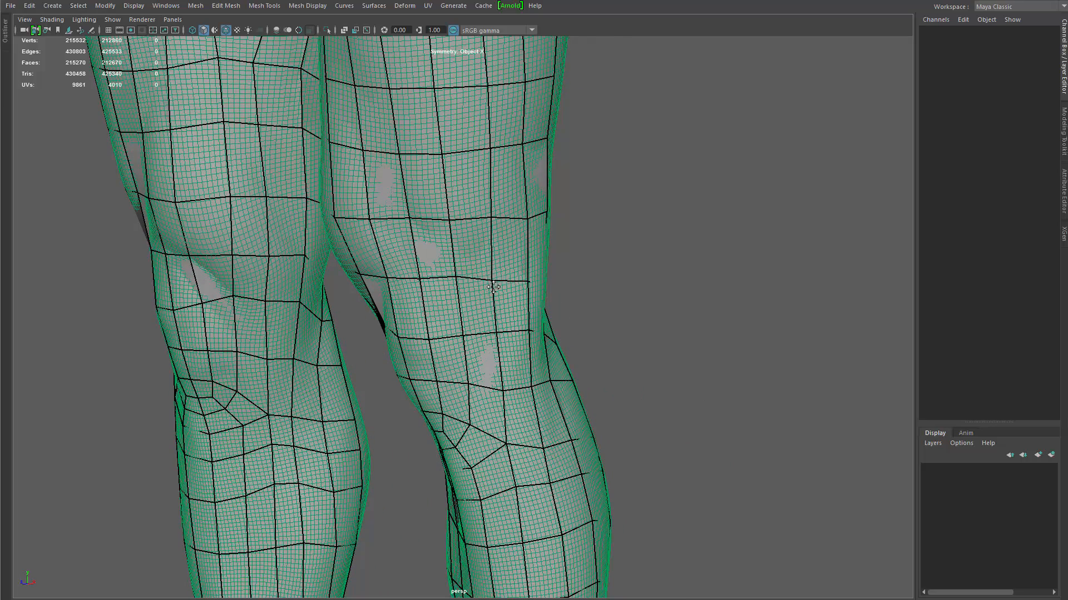
left_click_drag(398, 265, 545, 233, "alt")
middle_click_drag(518, 142, 496, 203, "alt")
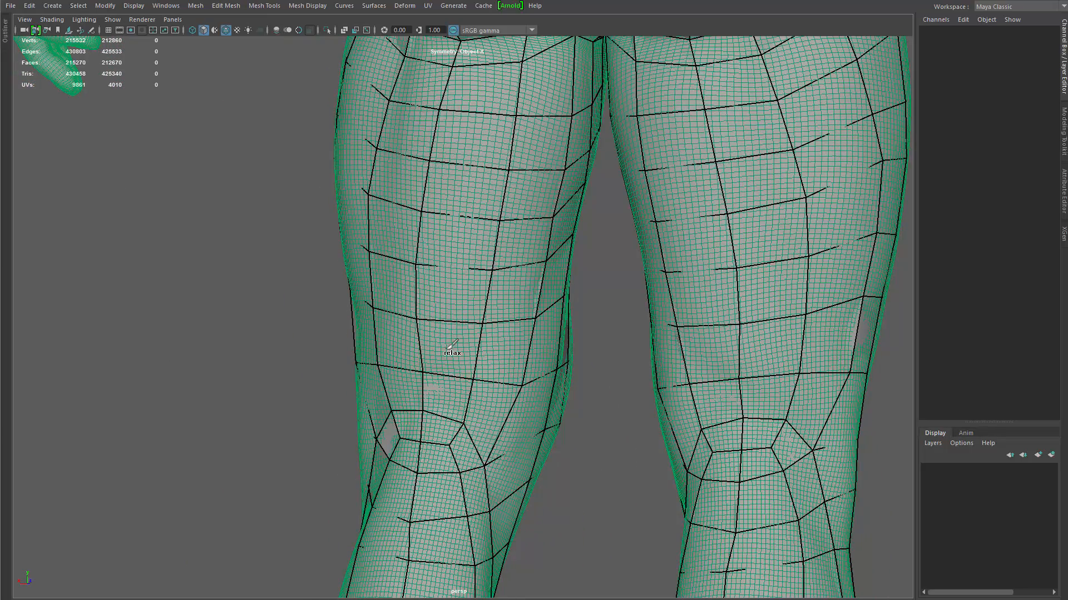
mouse_move(500, 353)
left_mouse_down("alt")
mouse_move(562, 357)
mouse_move(504, 310)
left_mouse_up("alt")
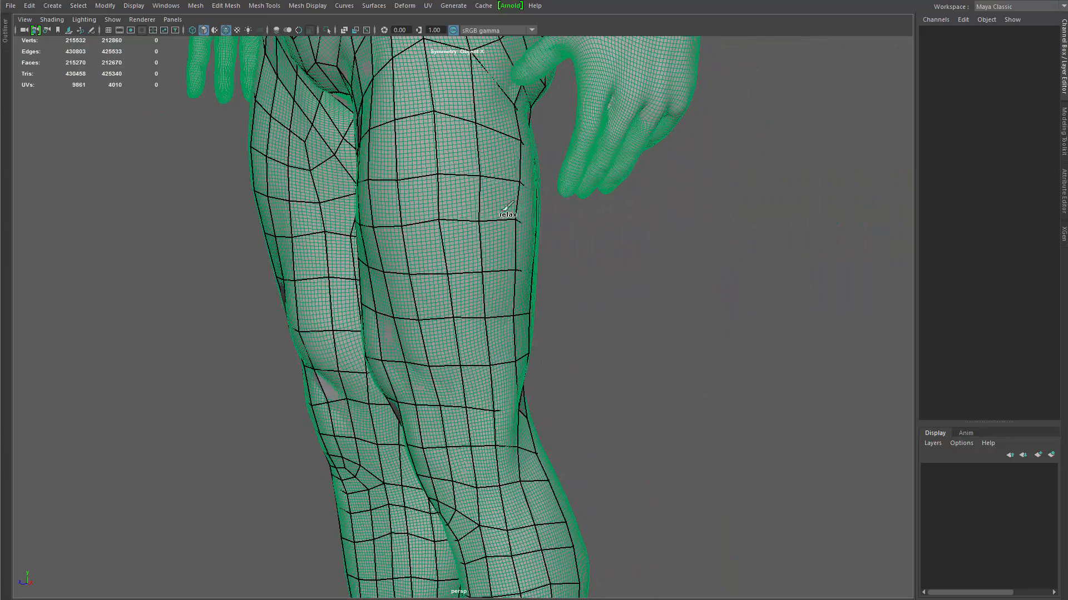
left_click_drag(508, 206, 427, 329, "alt")
middle_click_drag(427, 328, 543, 245, "alt")
left_click_drag(543, 245, 500, 251, "alt")
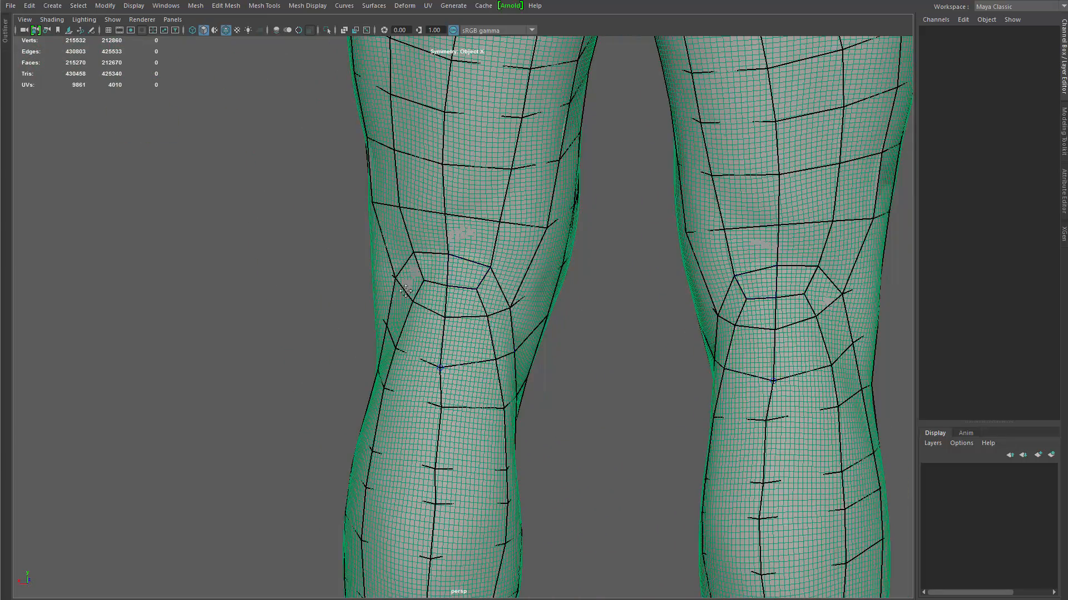
left_click_drag(505, 359, 457, 283, "alt")
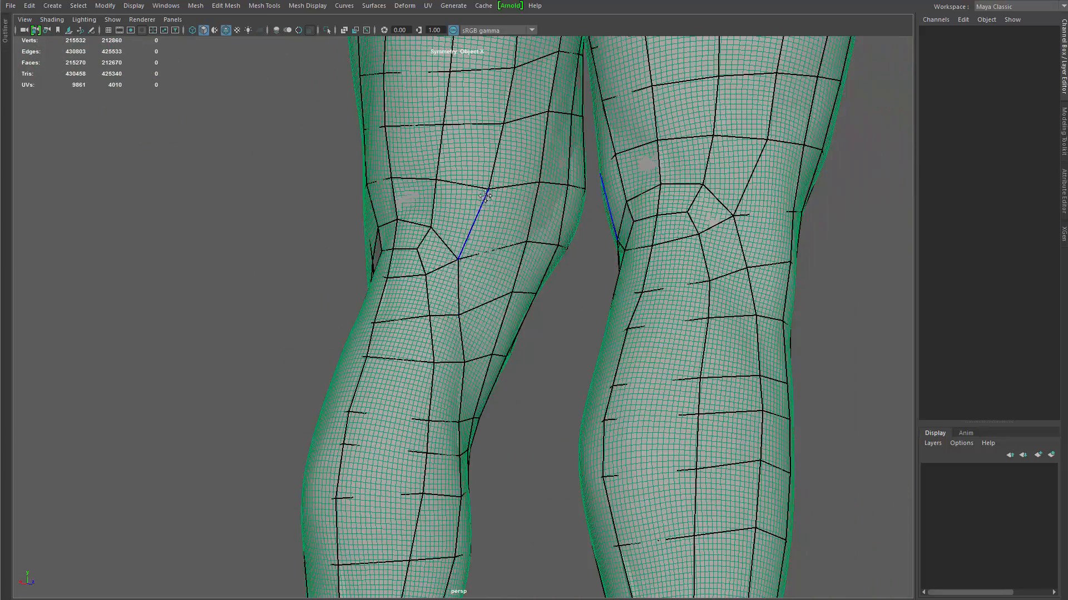
Step: Reposition the vertices of the diamond-shaped quad on the inner side of the back-of-knee patch
scroll(449, 271, "up", 4)
left_click(428, 242)
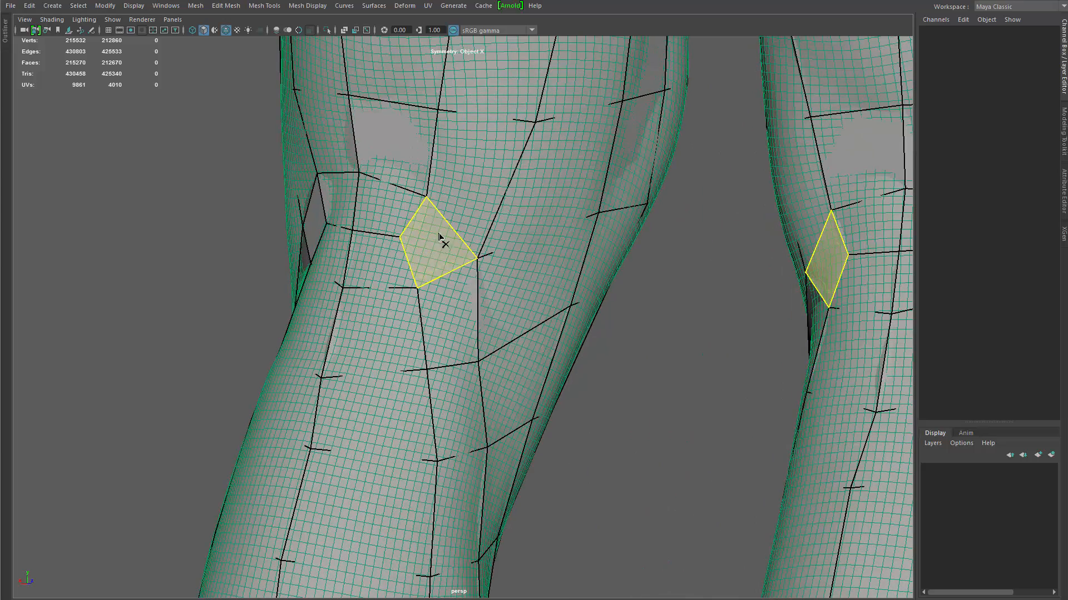
left_click_drag(433, 245, 427, 207, "shift")
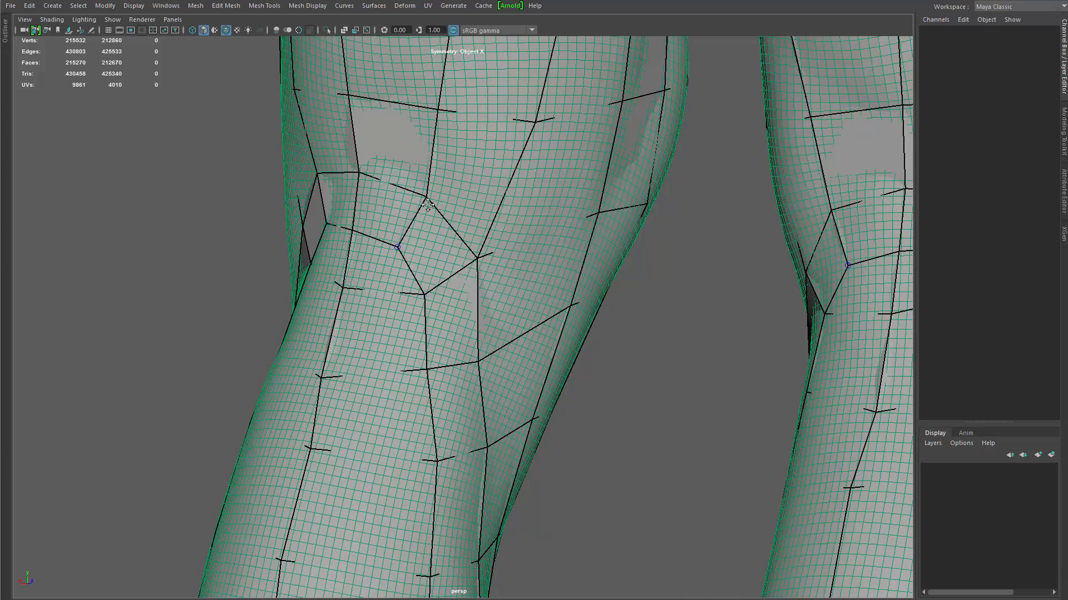
left_click_drag(471, 249, 462, 248)
mouse_move(439, 288)
left_mouse_down("alt")
mouse_move(355, 289)
mouse_move(425, 256)
left_mouse_up("alt")
scroll(425, 255, "up", 4)
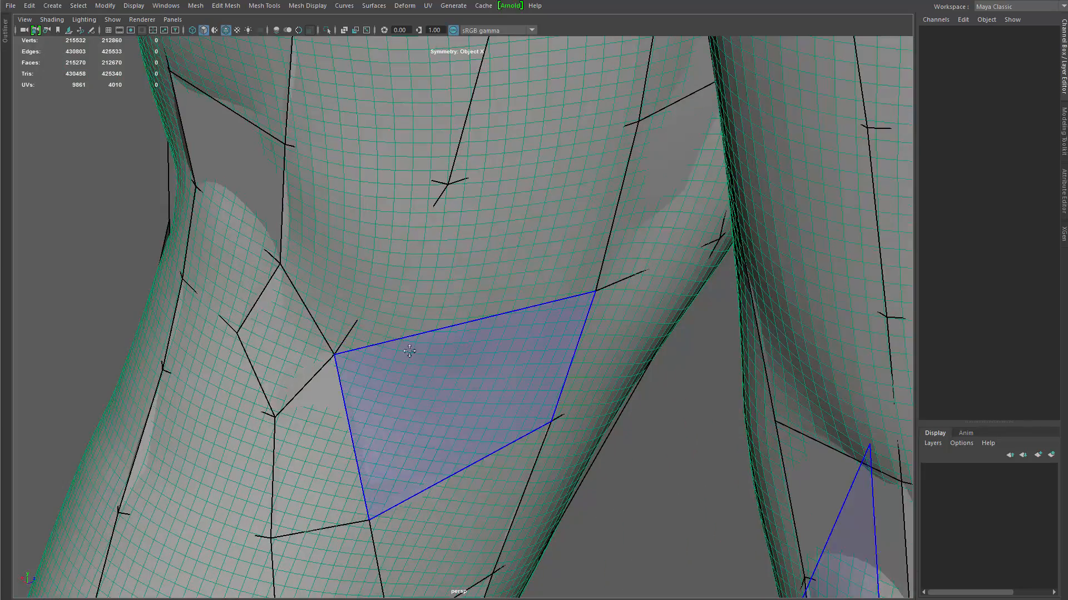
left_click_drag(280, 265, 292, 278)
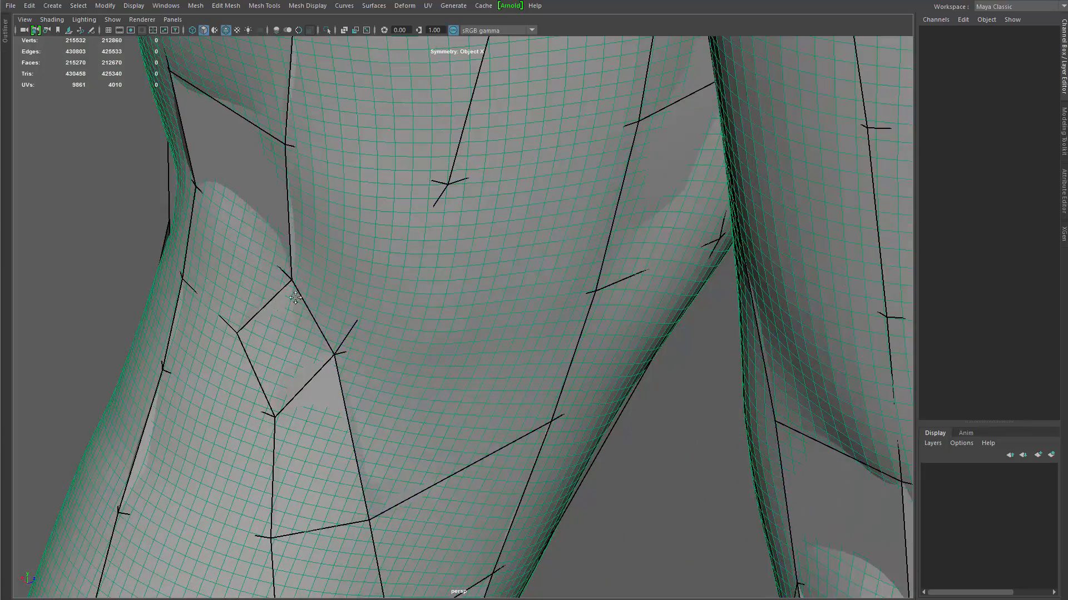
Step: Adjust the vertices around the back-of-knee ring and the adjoining inner thigh loop to smooth the edge flow
left_click_drag(295, 354, 445, 312, "alt")
scroll(446, 312, "down", 3)
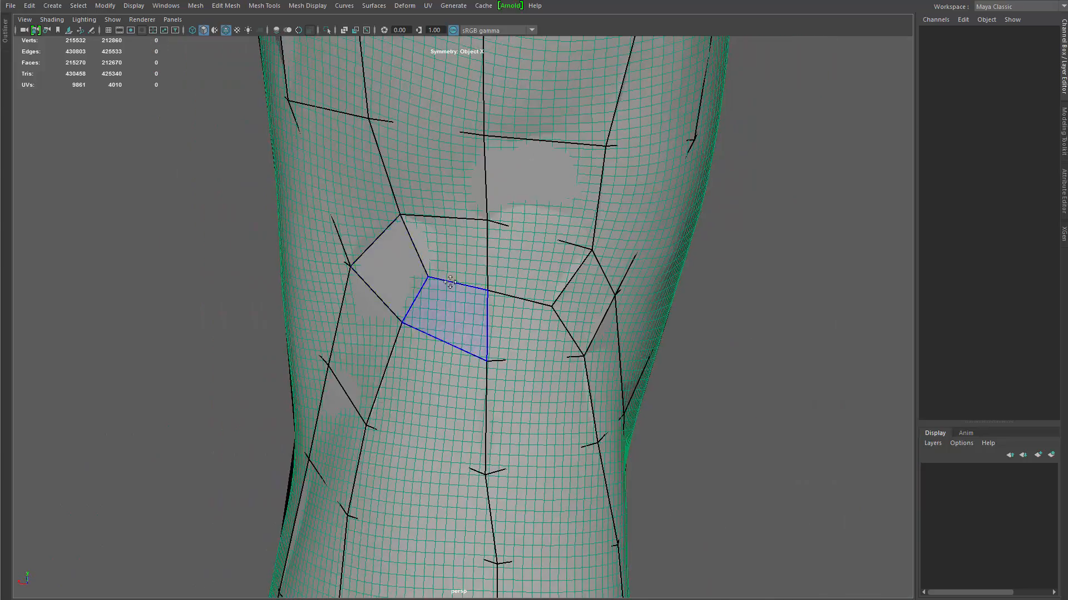
mouse_move(556, 248)
left_mouse_down("alt")
mouse_move(528, 239)
mouse_move(544, 240)
mouse_move(533, 226)
left_mouse_up("alt")
left_click_drag(574, 292, 592, 283)
scroll(650, 254, "down", 3)
mouse_move(650, 254)
left_mouse_down("alt")
mouse_move(560, 219)
mouse_move(517, 235)
left_mouse_up("alt")
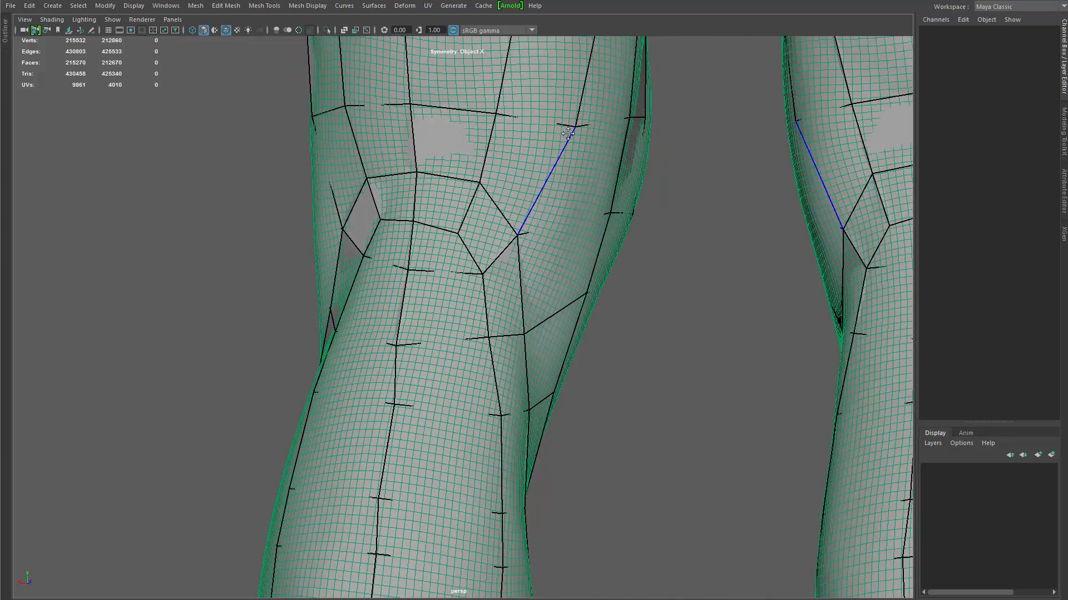
left_click_drag(576, 125, 564, 111)
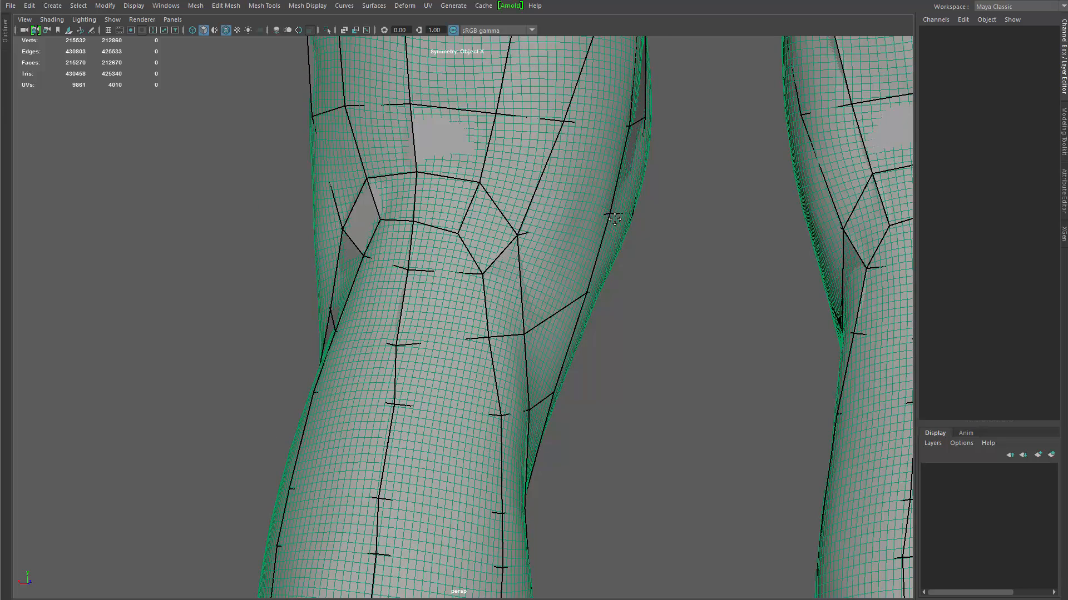
left_click_drag(504, 241, 510, 240, "alt")
scroll(492, 186, "up", 3)
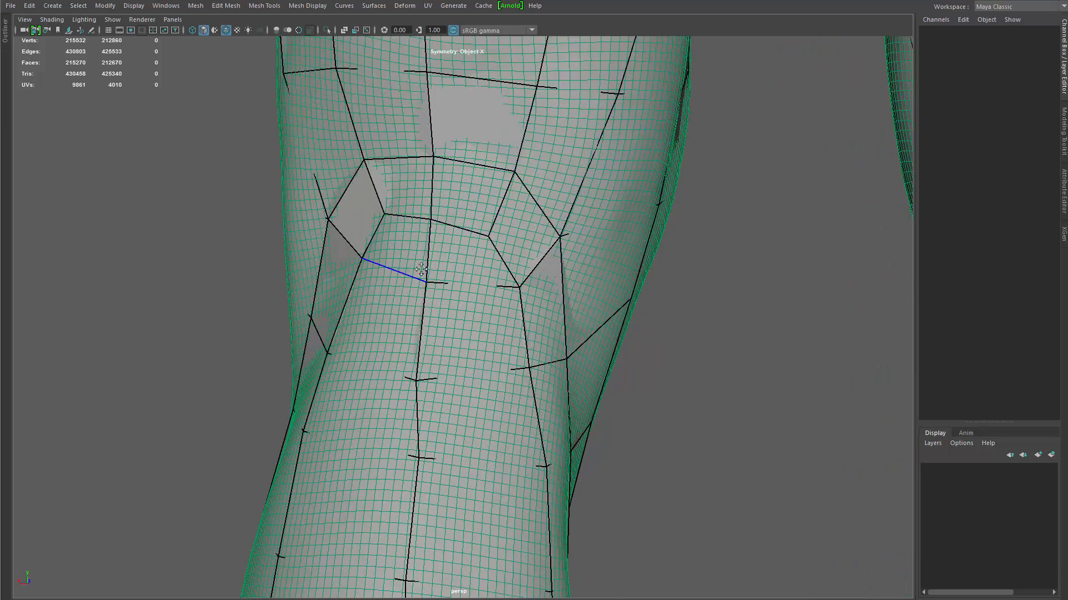
left_click_drag(518, 286, 516, 287)
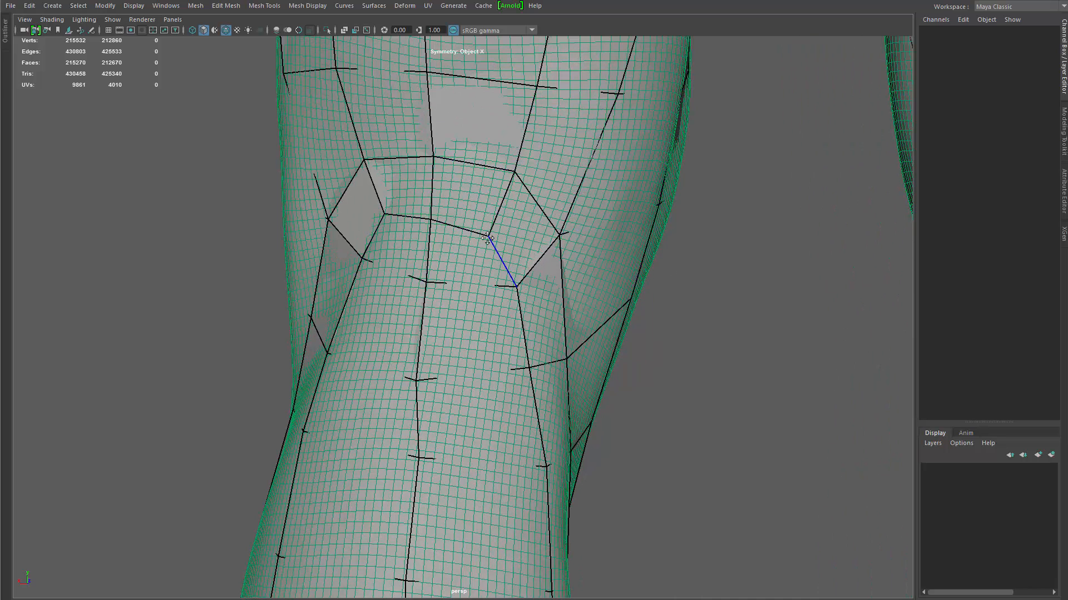
Step: Reposition the lower vertices of the back-of-knee patch and the upper calf's centre vertex to even out the quads
left_click_drag(488, 237, 486, 222)
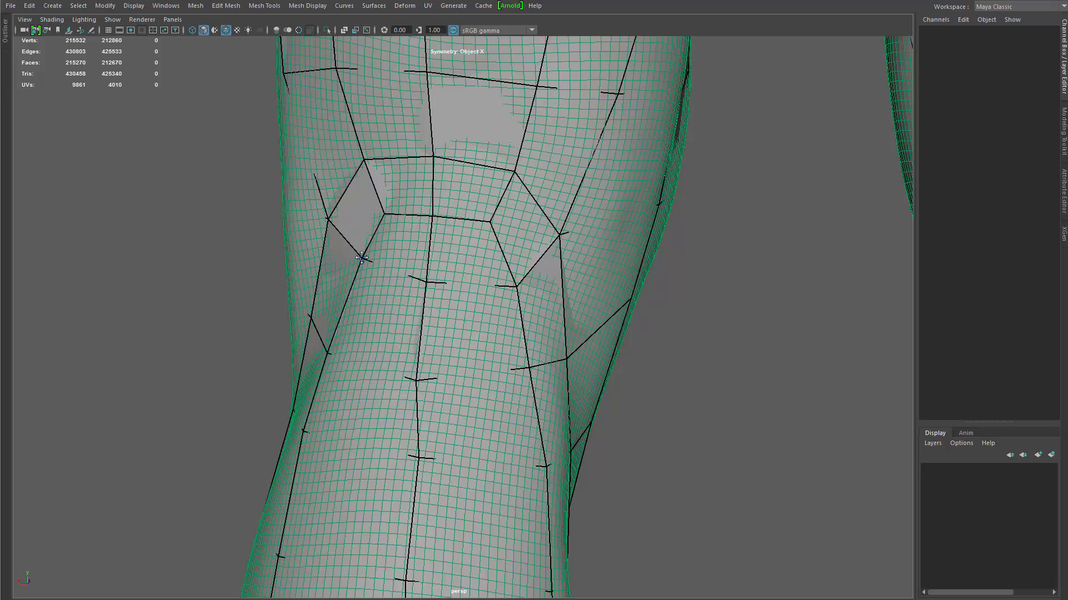
left_click_drag(361, 257, 361, 267)
left_click_drag(414, 383, 424, 376)
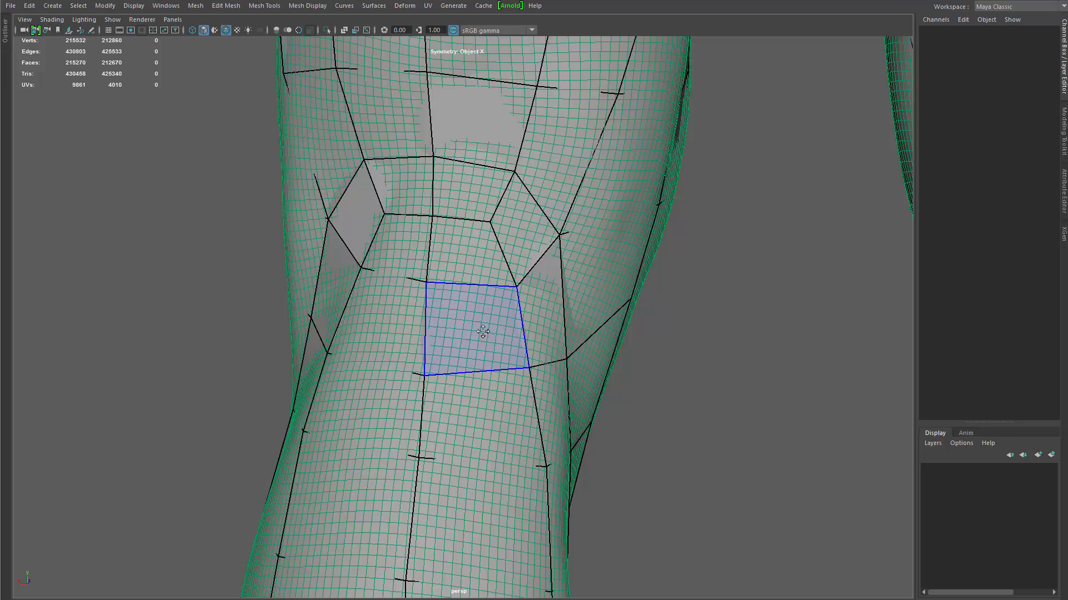
scroll(564, 315, "down", 3)
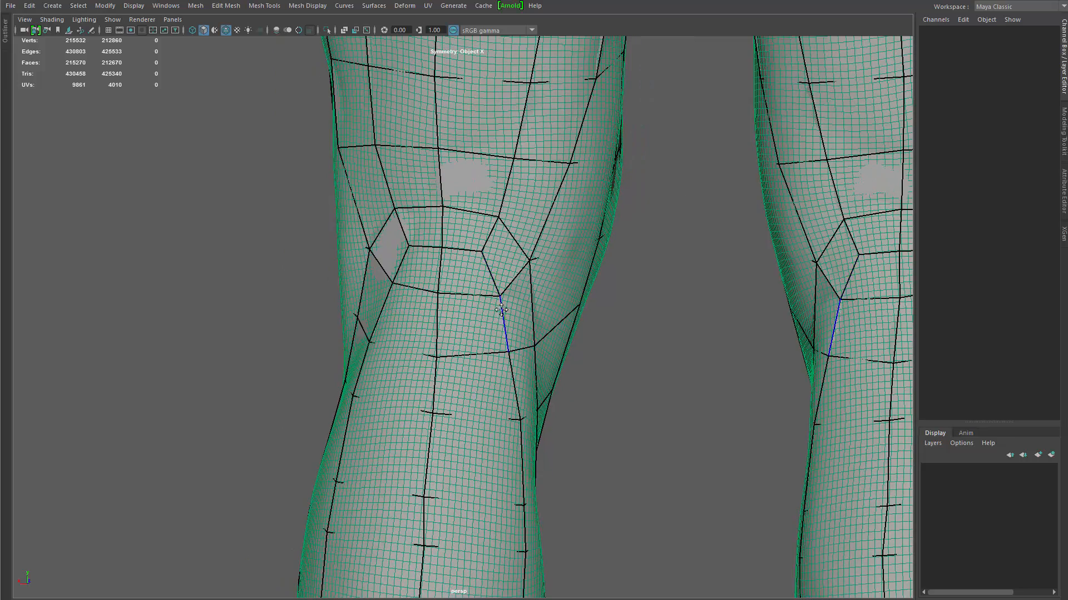
left_click_drag(519, 320, 523, 321)
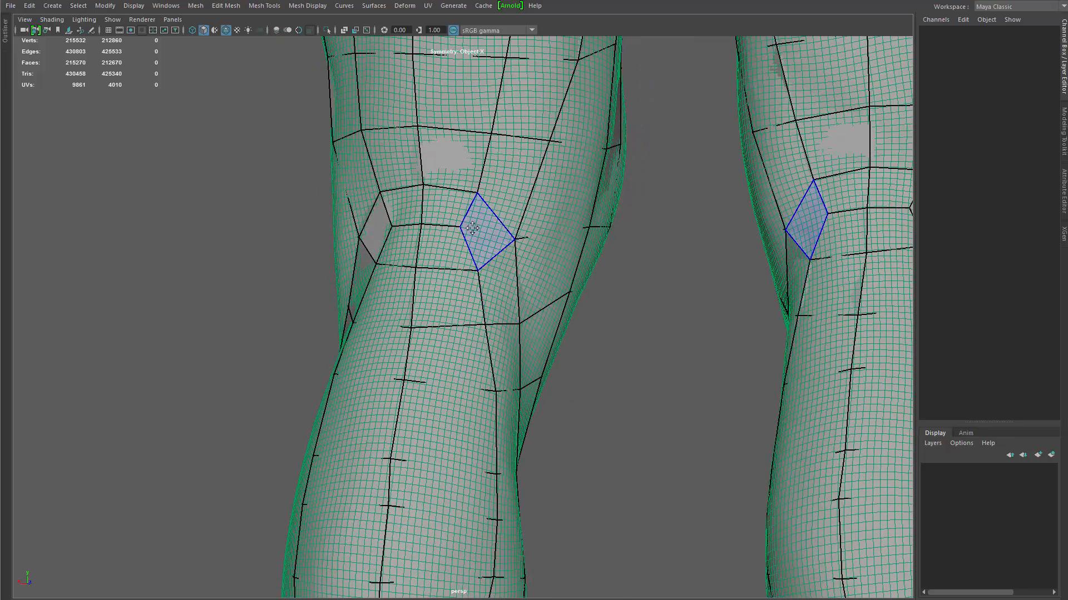
Step: Relax the quads around the back-of-knee ring and down the calf into an even flow
left_click_drag(482, 233, 496, 267)
scroll(498, 241, "down", 3)
left_click_drag(490, 320, 483, 284, "shift")
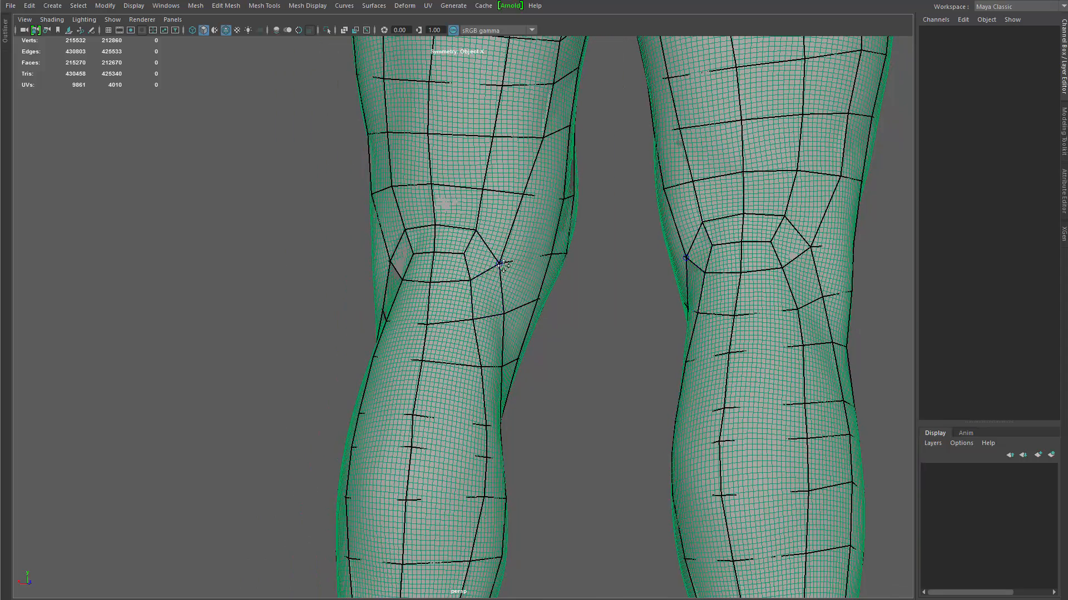
scroll(478, 340, "down", 3)
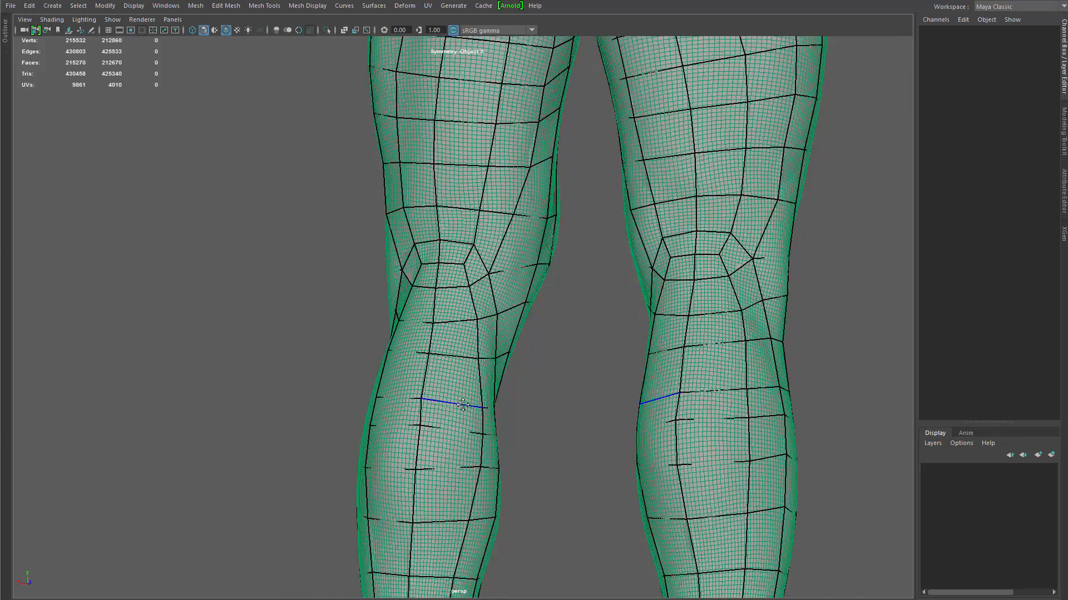
mouse_move(467, 390)
left_mouse_down("shift")
mouse_move(511, 417)
mouse_move(487, 504)
mouse_move(503, 561)
left_mouse_up("shift")
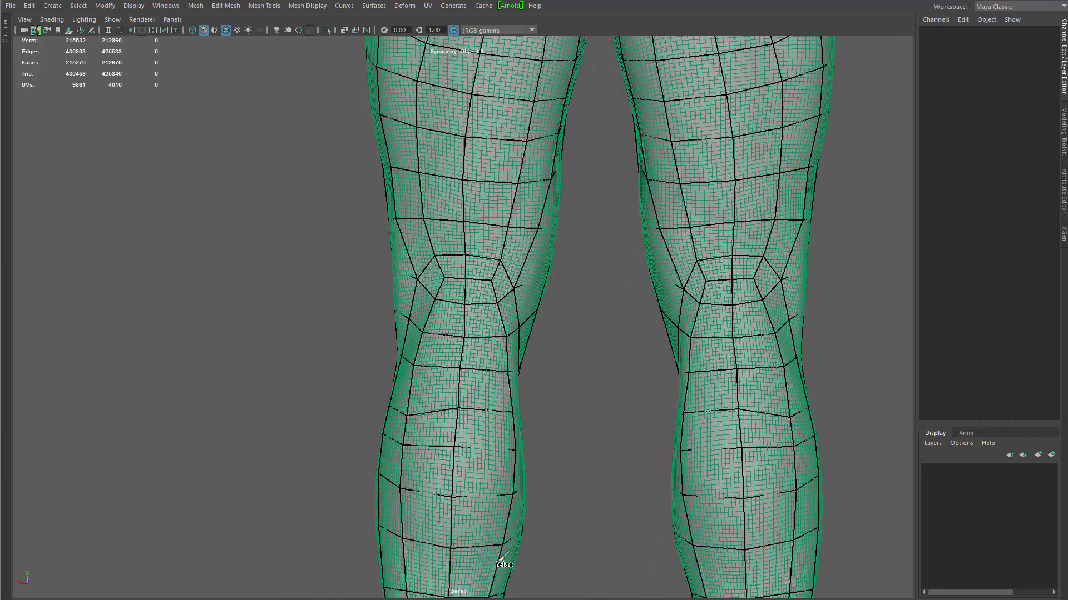
Step: Examine the leg topology from the ankles up to the hips, viewing it from the back, the side and the front
scroll(500, 550, "down", 3)
middle_click_drag(478, 503, 503, 338, "alt")
left_click_drag(492, 422, 464, 393, "alt")
scroll(547, 438, "up", 3)
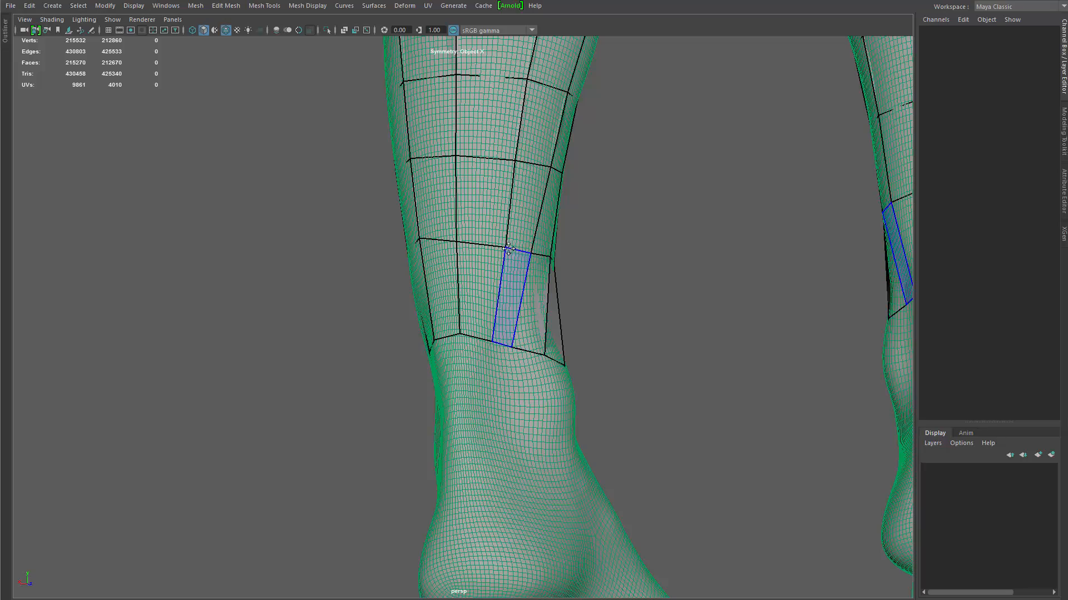
scroll(478, 311, "down", 3)
left_click_drag(441, 279, 517, 306, "alt")
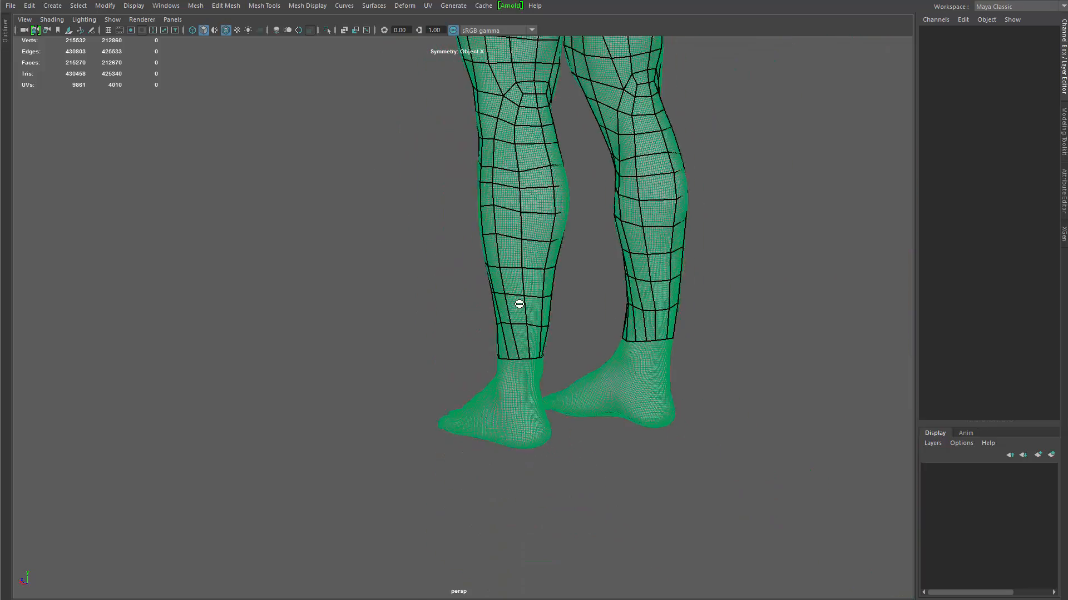
scroll(517, 305, "up", 3)
left_click_drag(455, 278, 570, 250, "alt")
scroll(569, 250, "down", 3)
middle_click_drag(569, 250, 541, 346, "alt")
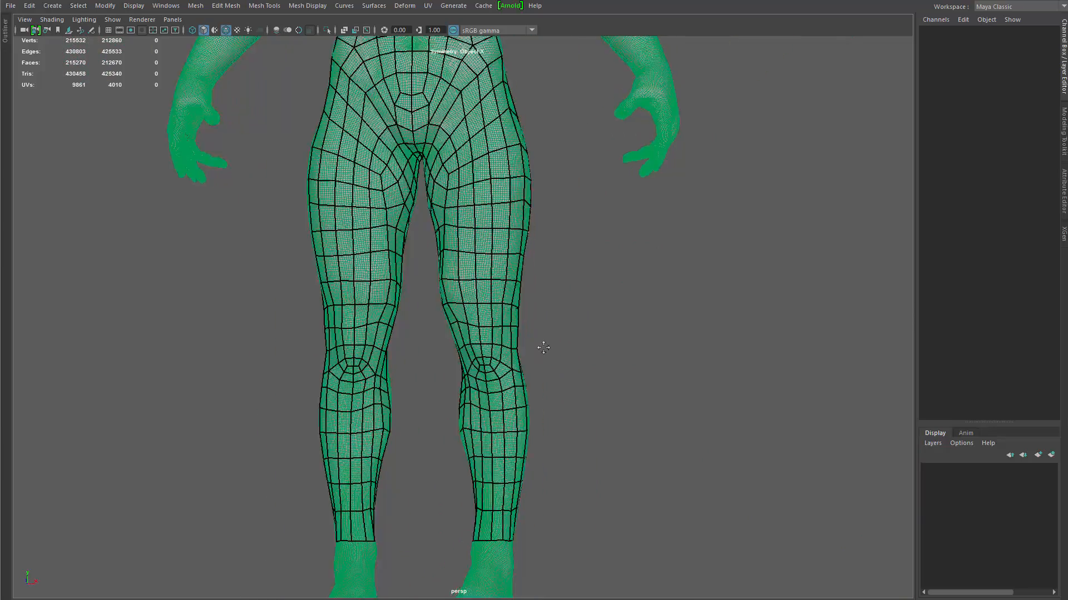
scroll(541, 345, "down", 3)
left_click_drag(541, 346, 298, 385, "alt")
scroll(298, 386, "up", 3)
scroll(631, 436, "up", 2)
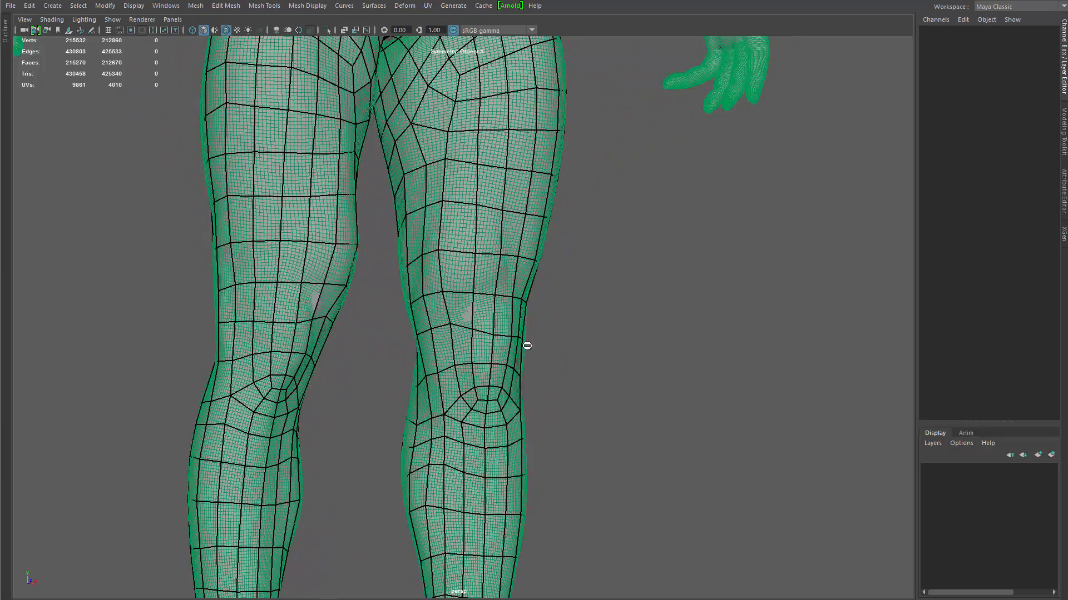
Step: Examine the retopology mesh around the thighs, knees, buttocks and hips from several sides
middle_click_drag(524, 346, 617, 483, "alt")
scroll(479, 429, "up", 2)
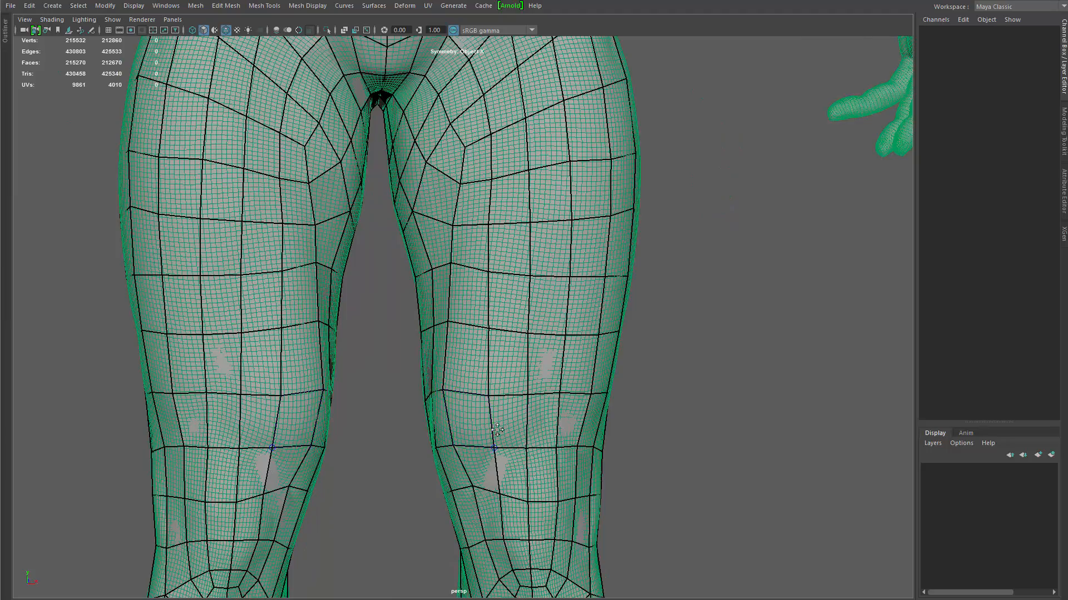
left_click_drag(497, 430, 524, 370, "alt")
scroll(405, 430, "down", 3)
left_click_drag(436, 384, 410, 376, "alt")
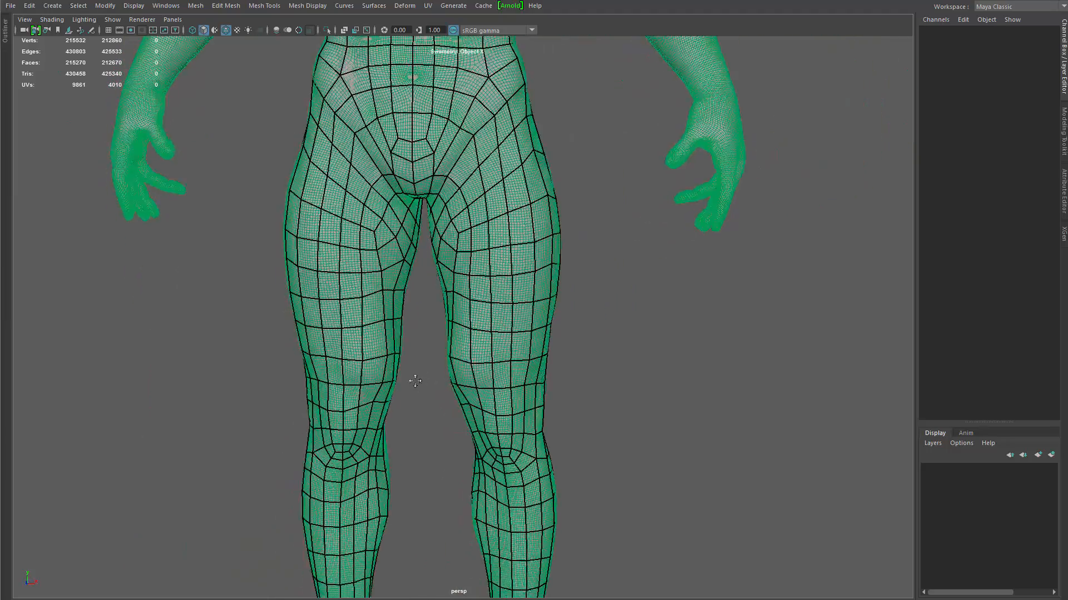
scroll(410, 345, "down", 3)
left_click_drag(410, 312, 269, 346, "alt")
scroll(455, 334, "up", 2)
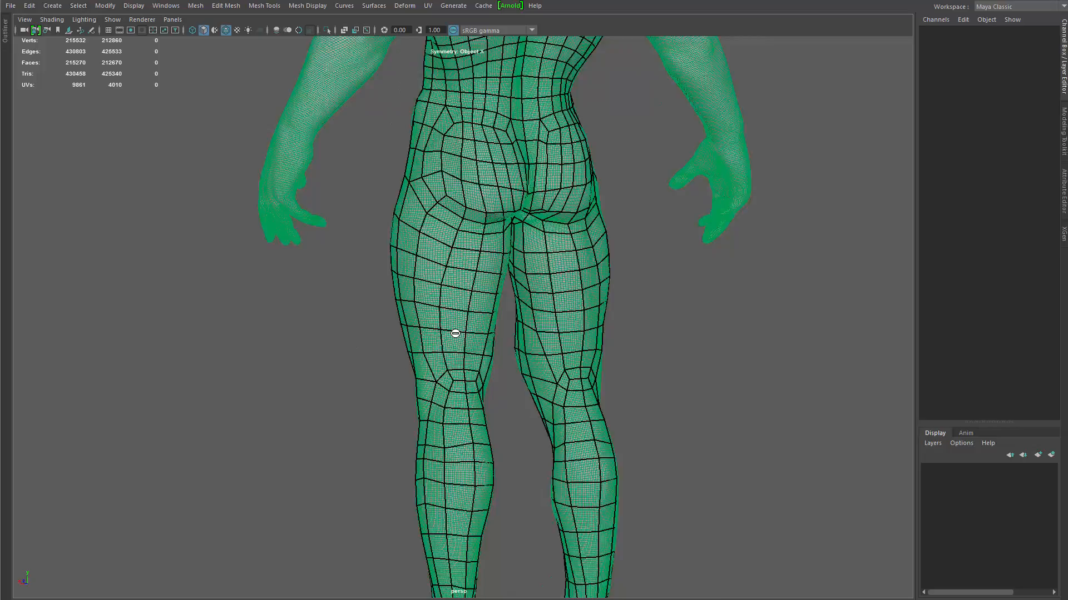
left_click_drag(456, 333, 641, 333, "alt")
middle_click_drag(551, 307, 564, 466, "alt")
mouse_move(523, 342)
left_mouse_down("alt")
mouse_move(455, 334)
mouse_move(517, 308)
mouse_move(639, 310)
mouse_move(612, 306)
left_mouse_up("alt")
scroll(612, 306, "down", 3)
middle_click_drag(633, 440, 618, 503, "alt")
scroll(617, 502, "up", 3)
left_click_drag(617, 503, 550, 489, "alt")
scroll(590, 413, "up", 4)
left_click_drag(589, 412, 503, 293, "alt")
left_click(503, 293)
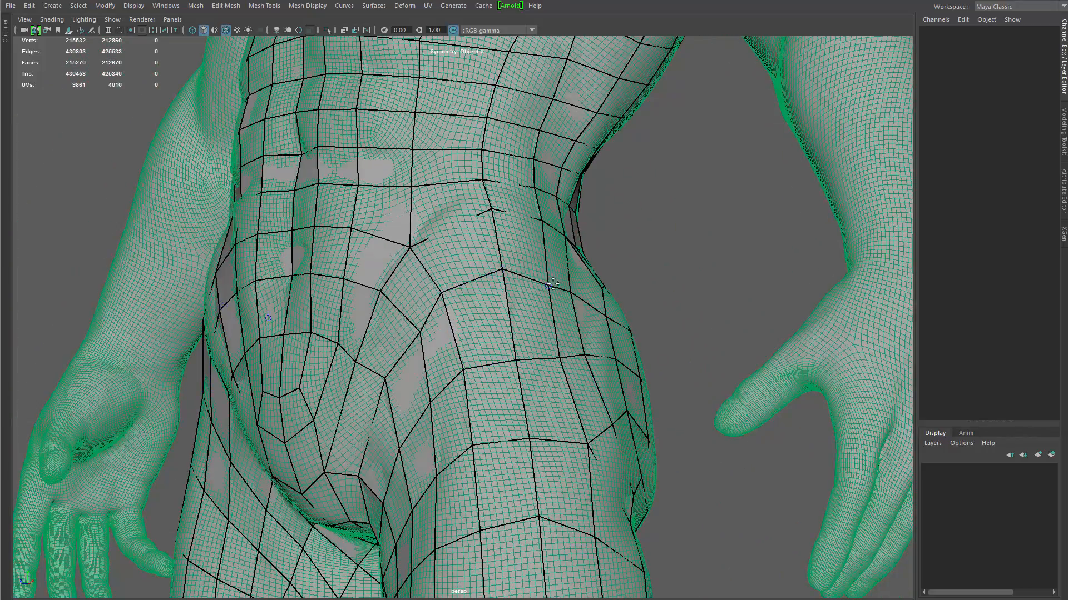
scroll(445, 340, "down", 4)
mouse_move(465, 342)
left_mouse_down("alt")
mouse_move(506, 344)
mouse_move(470, 350)
left_mouse_up("alt")
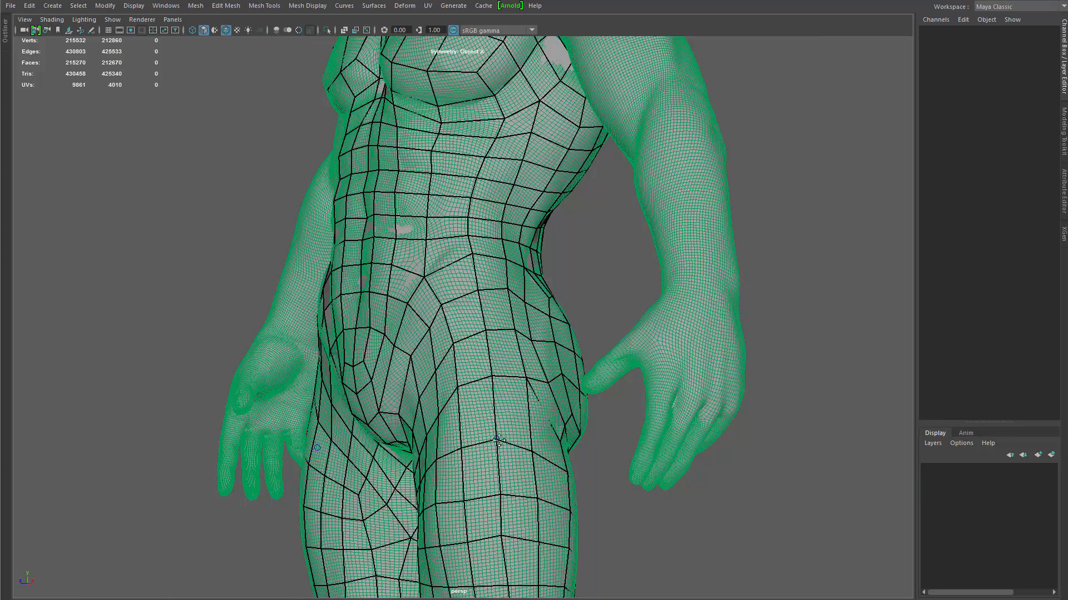
left_click_drag(530, 420, 508, 363, "alt")
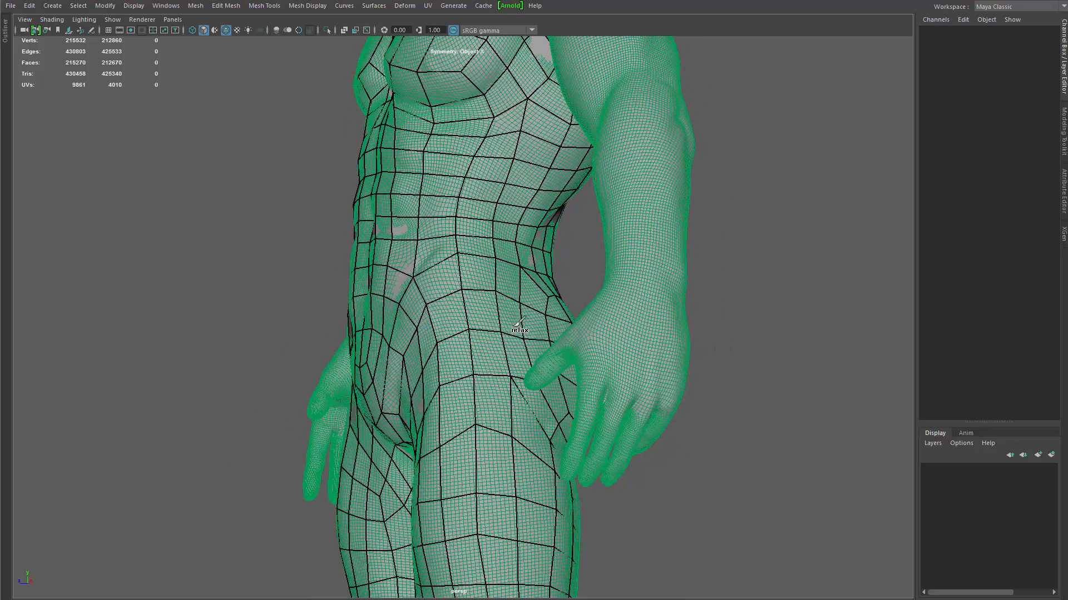
left_click_drag(421, 335, 532, 353, "alt")
scroll(487, 437, "down", 6)
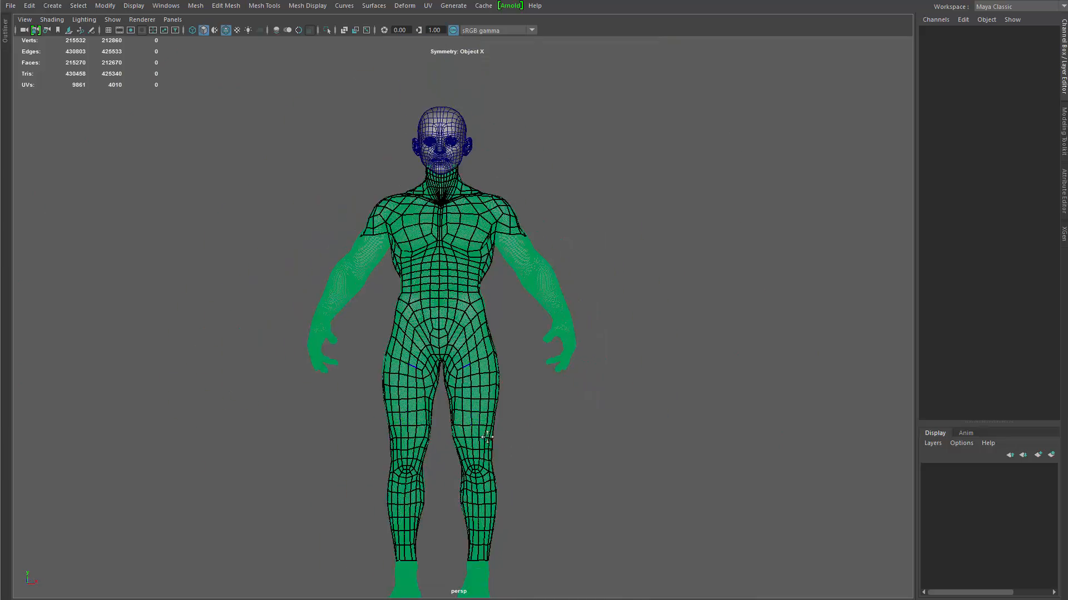
Step: Inspect the open lower edge of the leg retopology and the uncovered feet and toes of the sculpt
left_click_drag(487, 437, 392, 448, "alt")
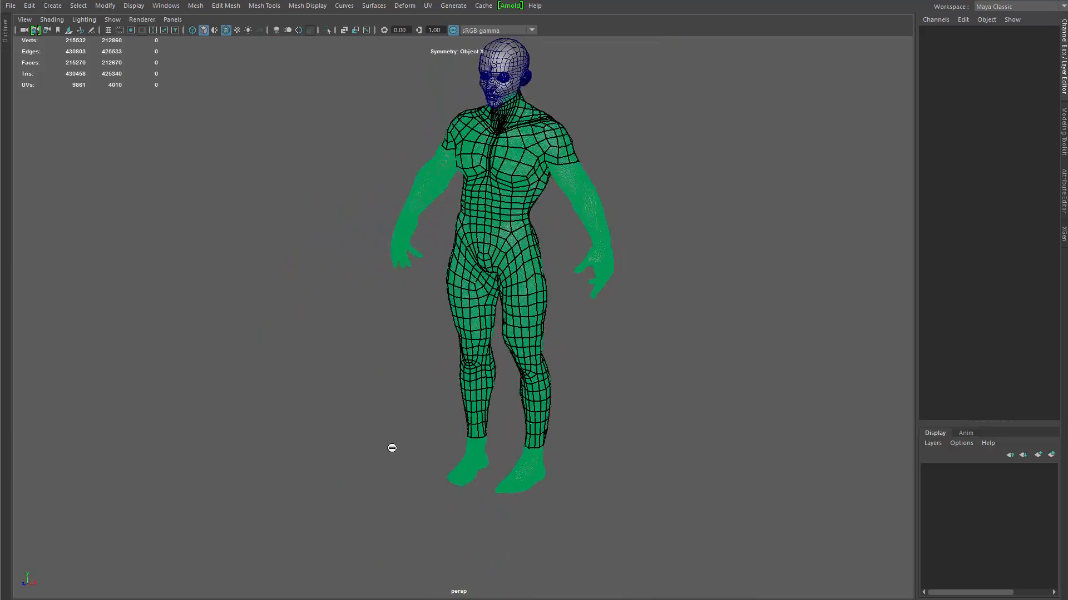
middle_click_drag(392, 448, 373, 294, "alt")
right_click_drag(372, 295, 579, 469, "alt")
left_click_drag(579, 469, 340, 381, "alt")
middle_click_drag(493, 410, 321, 385, "alt")
right_click_drag(321, 385, 549, 398, "alt")
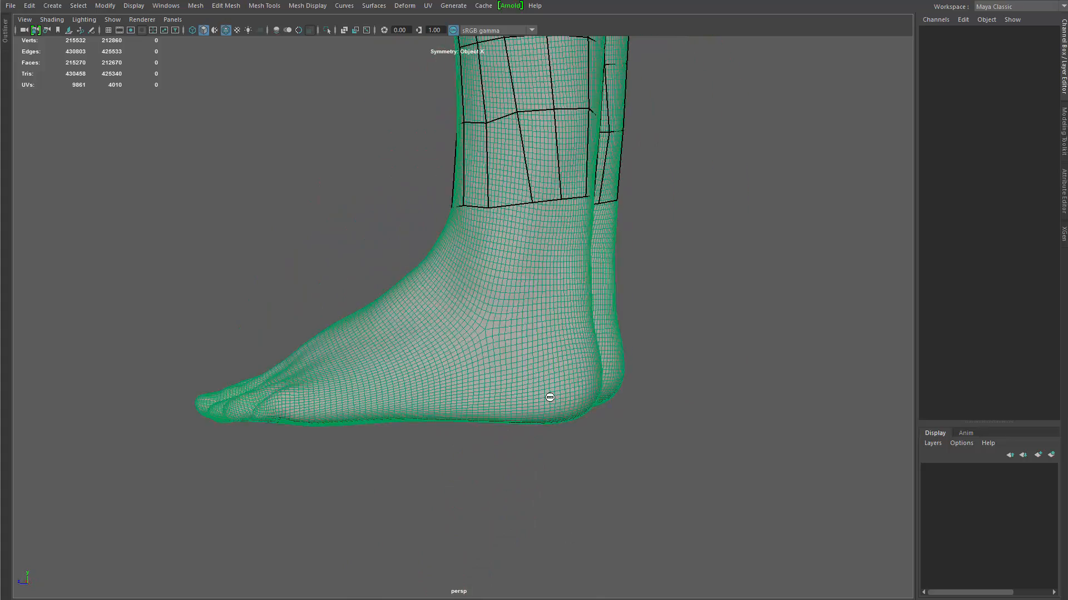
left_click_drag(550, 398, 487, 192, "alt")
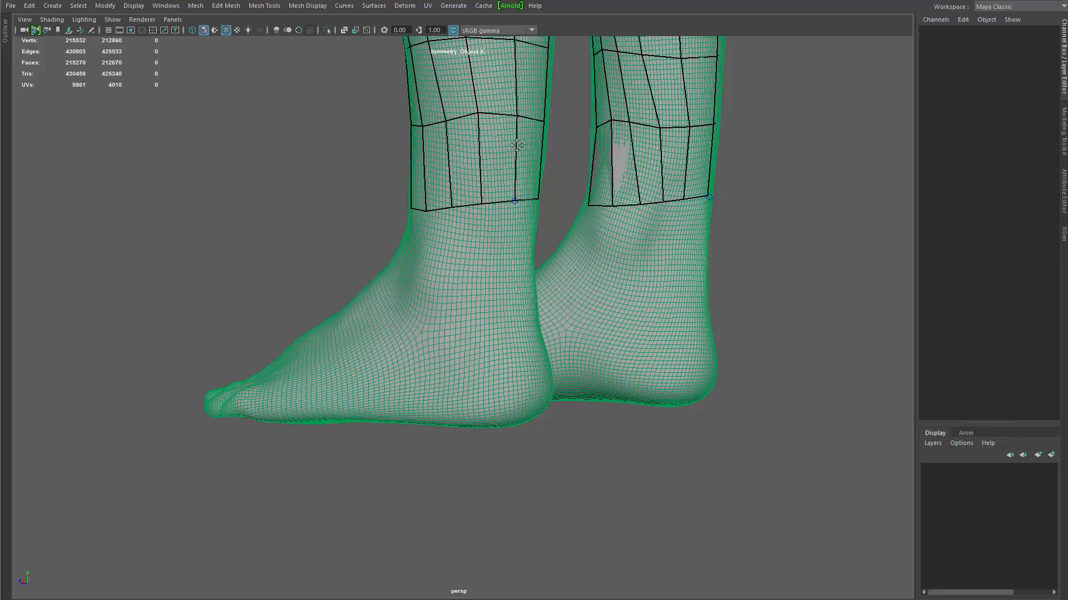
left_click_drag(458, 166, 530, 211, "alt")
left_click_drag(487, 389, 457, 536, "alt")
middle_click_drag(416, 484, 452, 284, "alt")
right_click_drag(500, 456, 740, 444, "alt")
scroll(326, 225, "up", 2)
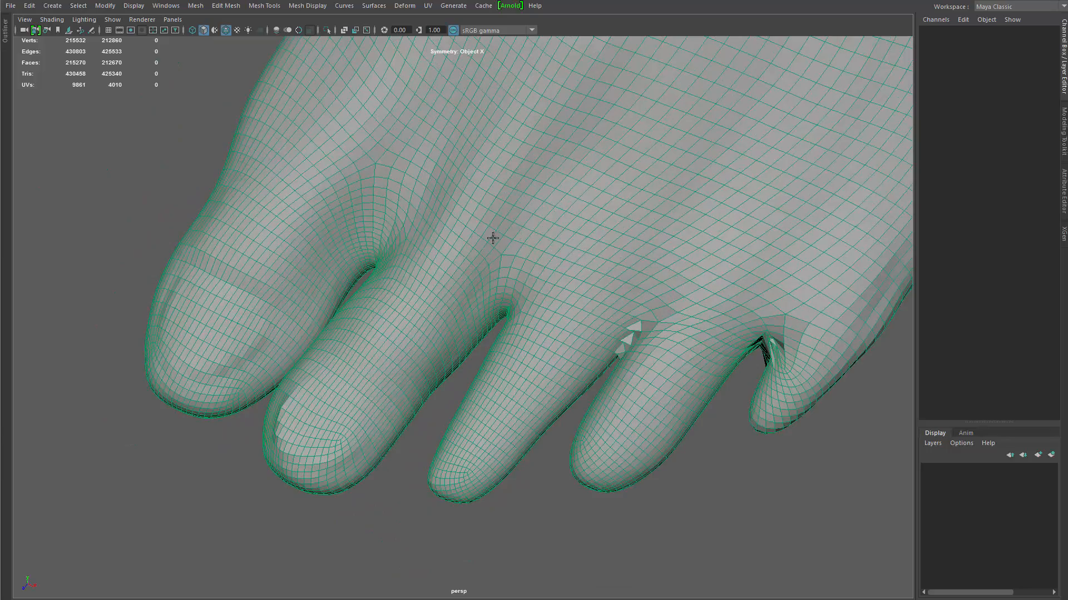
right_click_drag(474, 353, 410, 269, "alt")
left_click_drag(478, 473, 417, 410, "alt")
middle_click_drag(417, 410, 334, 500, "alt")
right_click_drag(533, 409, 484, 343, "alt")
mouse_move(484, 343)
left_mouse_down("alt")
mouse_move(547, 380)
mouse_move(581, 385)
mouse_move(490, 328)
left_mouse_up("alt")
right_click_drag(489, 211, 567, 317, "alt")
Step: Add two neighbouring quads below the open leg edge on the outer side of the ankle
left_click_drag(581, 437, 564, 304, "alt")
left_click(645, 332)
left_click(615, 278, "shift")
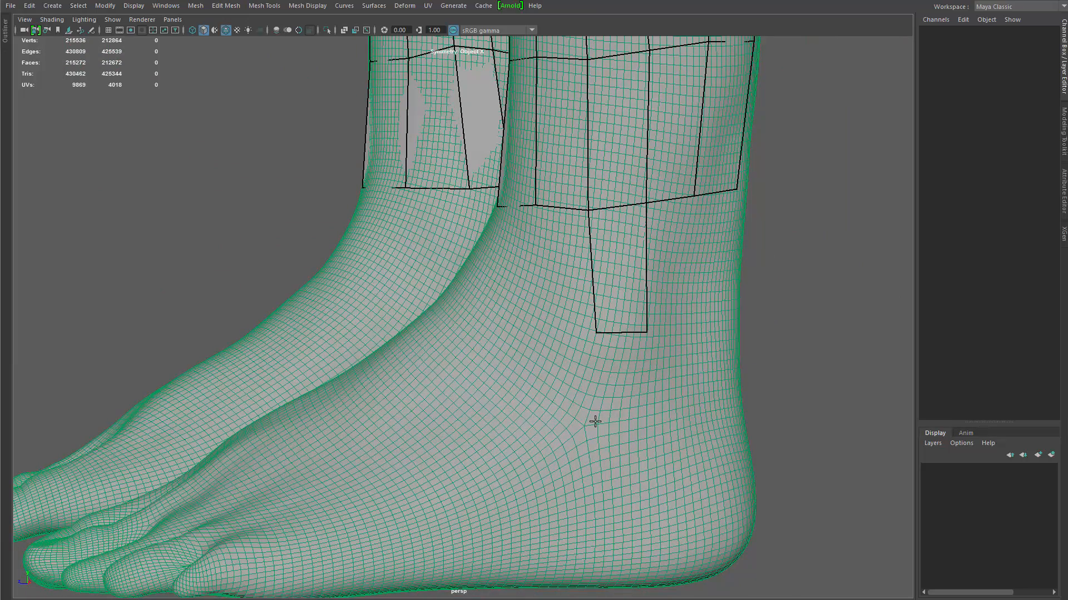
left_click(537, 341, "shift")
mouse_move(567, 321)
left_mouse_down("alt")
mouse_move(562, 338)
mouse_move(572, 321)
left_mouse_up("alt")
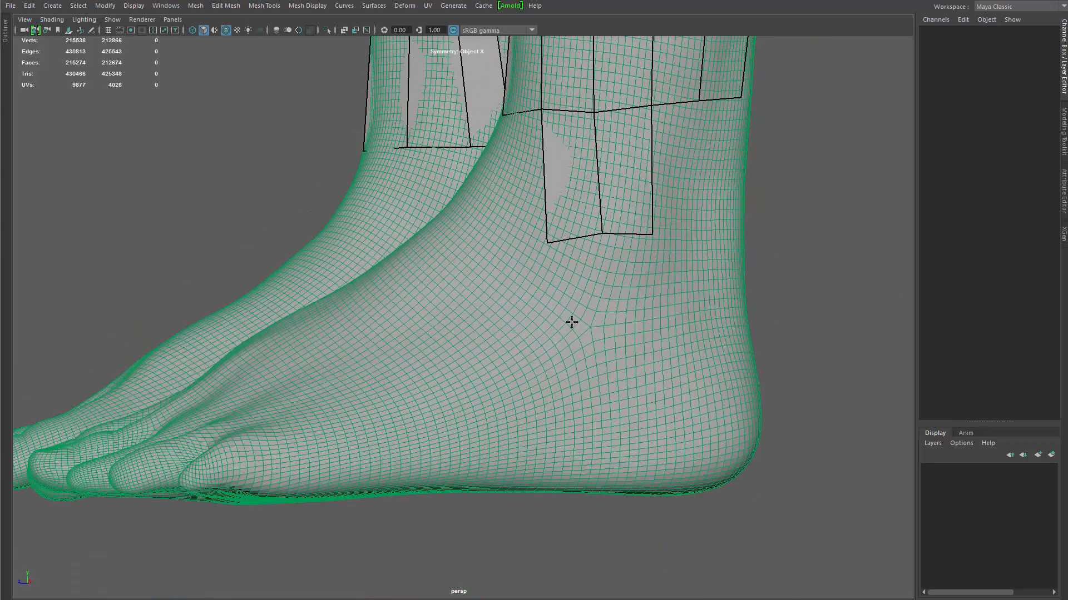
Step: Add a third quad toward the front of the ankle and move the lower vertices of the new row on the outer side
left_click_drag(515, 209, 573, 191, "alt")
left_click(416, 145, "shift")
left_click_drag(606, 241, 607, 266)
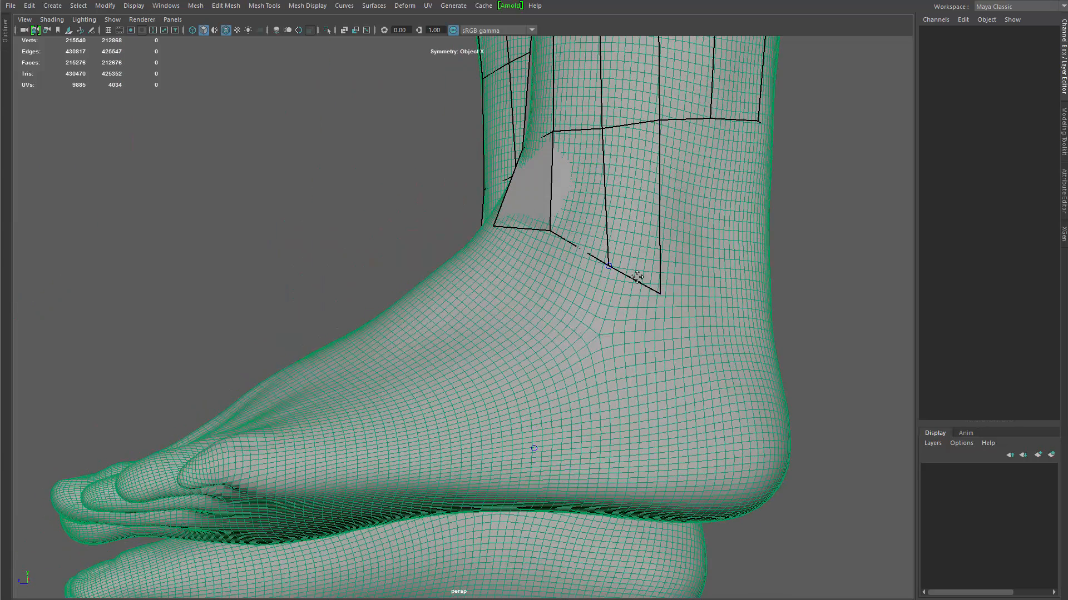
left_click_drag(659, 294, 655, 295)
Step: Extend the outer ankle row with one quad toward the heel
left_click_drag(712, 276, 655, 274, "alt")
middle_click_drag(655, 275, 634, 273, "alt")
left_click(688, 228, "shift")
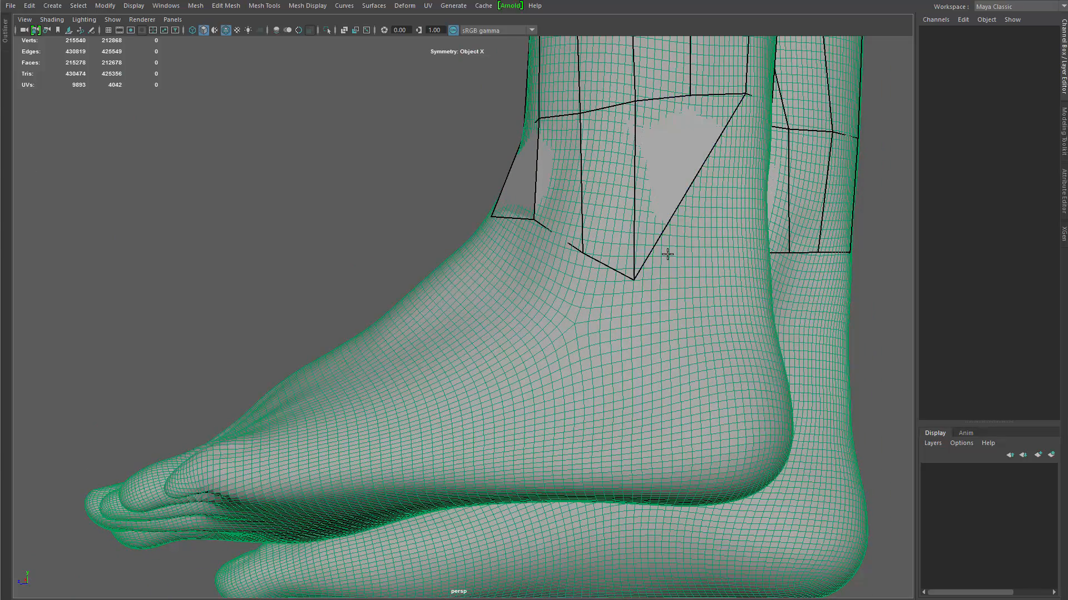
key("ctrl+z")
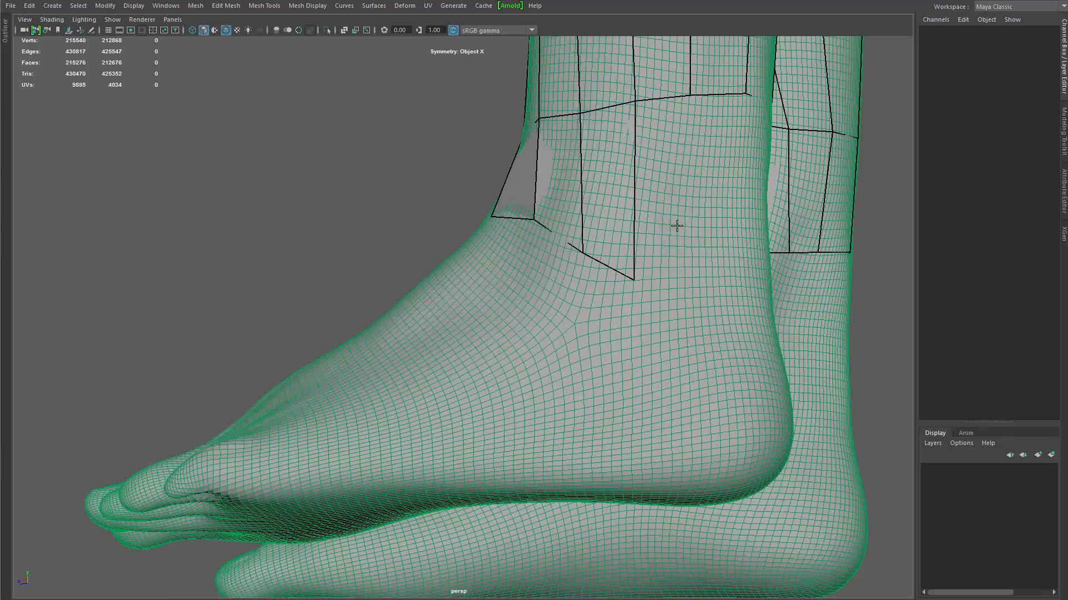
left_click_drag(677, 225, 679, 298, "alt")
left_click(647, 260, "shift")
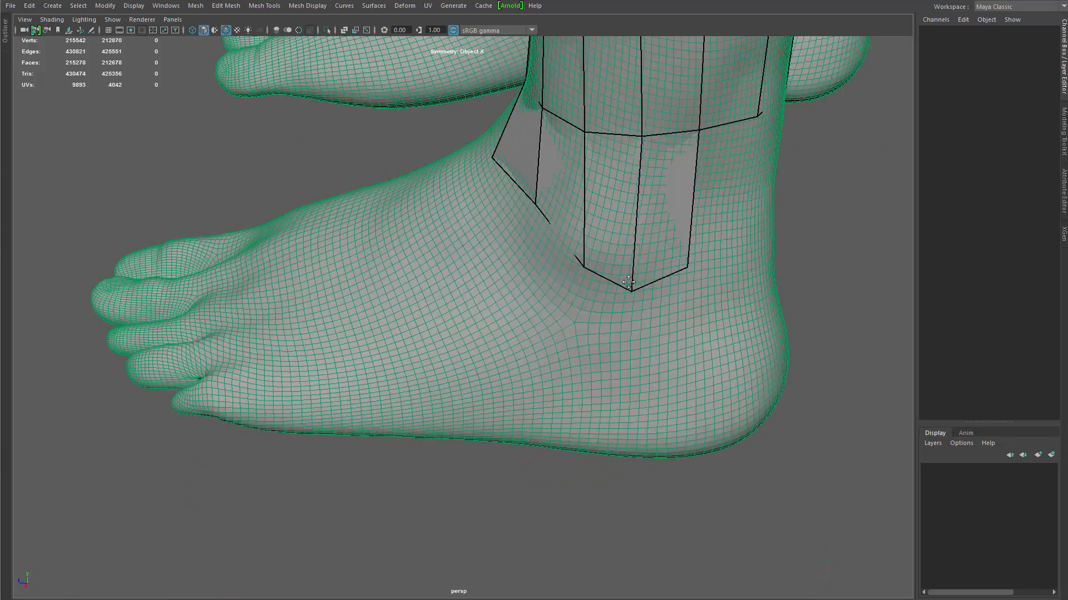
mouse_move(584, 247)
left_mouse_down("alt")
mouse_move(601, 243)
mouse_move(577, 235)
left_mouse_up("alt")
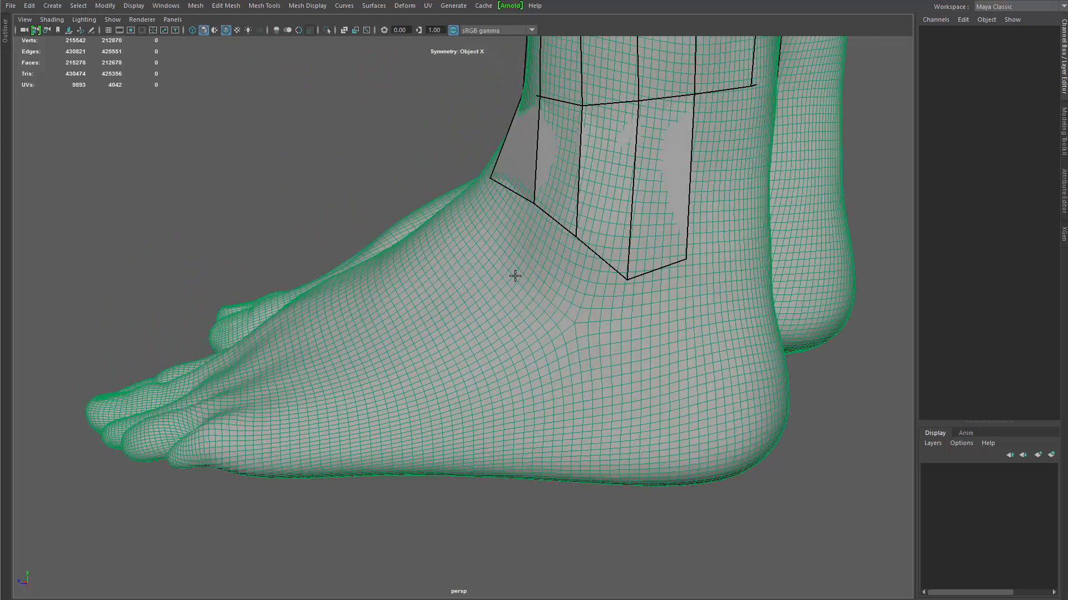
Step: Place guide points below the outer ankle bone and fill three quads around it toward the heel
left_click(530, 332)
left_click(562, 279, "shift")
left_click(540, 410)
left_click(617, 408)
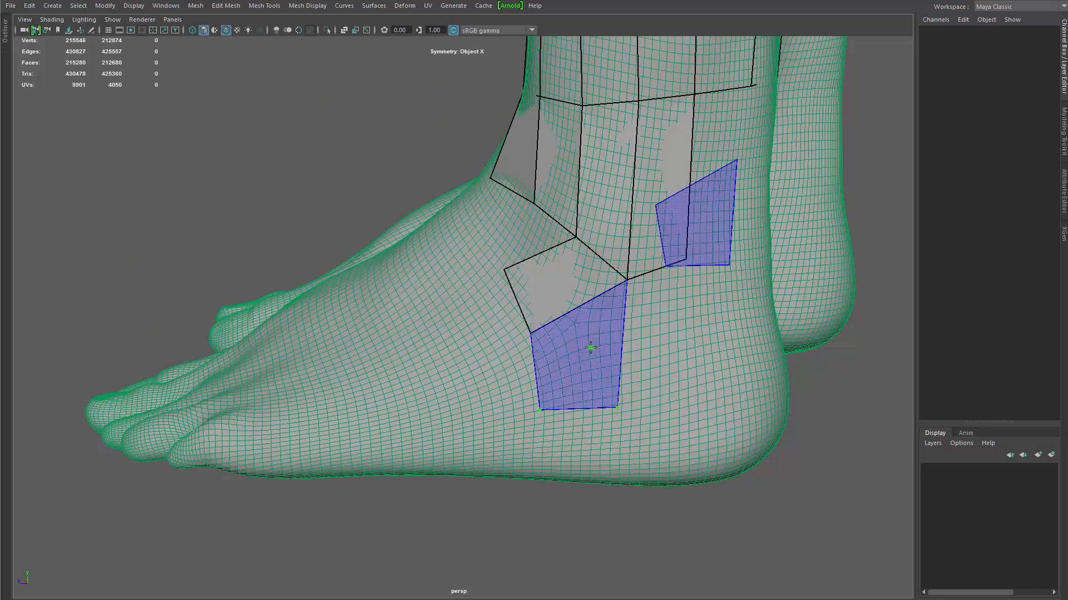
left_click(591, 348, "shift")
left_click(662, 314, "shift")
Step: Relax and reposition the vertices of the quads around the outer ankle bone
mouse_move(662, 314)
left_mouse_down("shift")
mouse_move(578, 232)
mouse_move(622, 273)
mouse_move(683, 280)
left_mouse_up("shift")
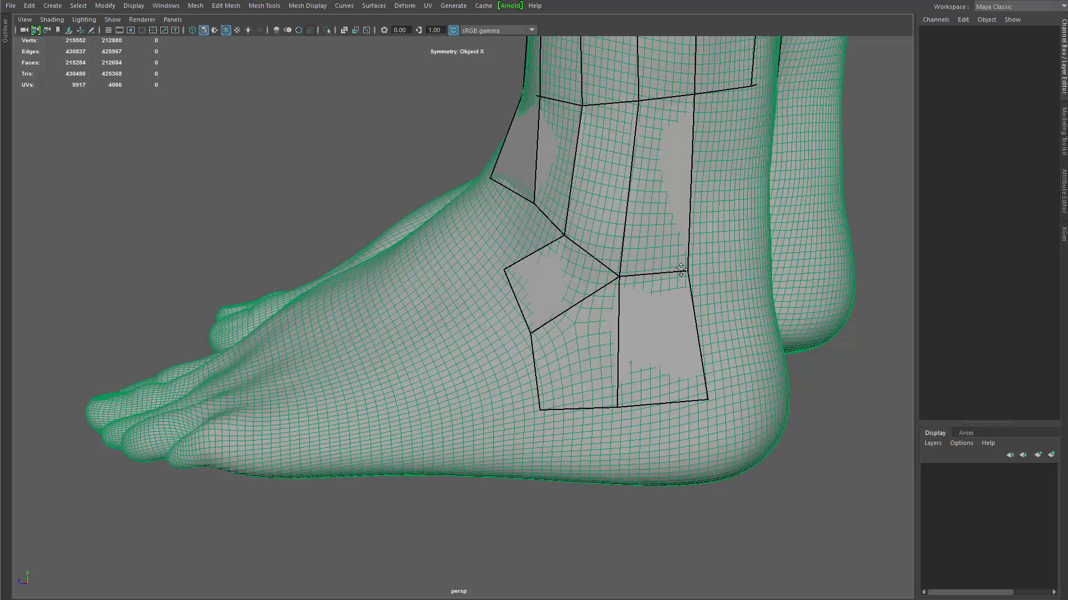
left_click_drag(615, 274, 620, 264)
left_click_drag(684, 278, 684, 269)
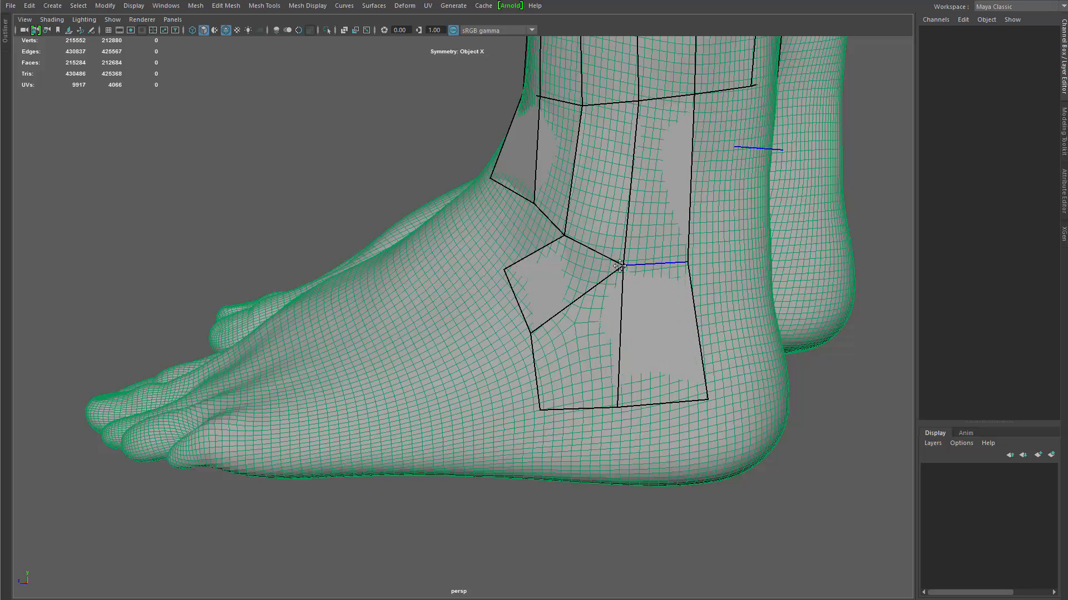
left_click_drag(565, 227, 567, 221)
left_click_drag(534, 344, 532, 352)
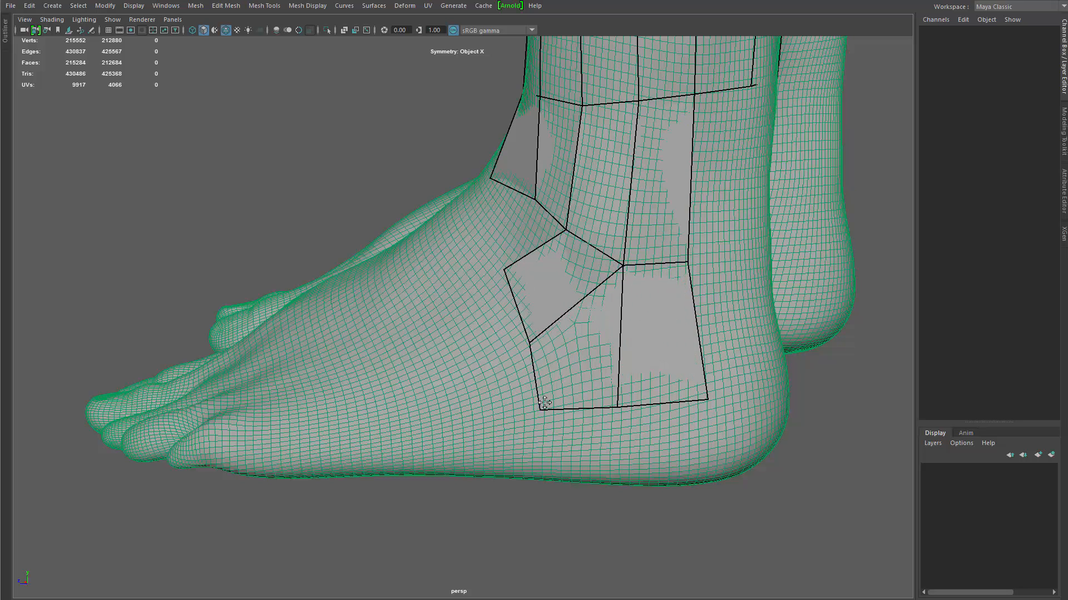
Step: Extend the quads from the outer ankle across the instep, shifting a vertex to even out the spacing
scroll(553, 363, "down", 4)
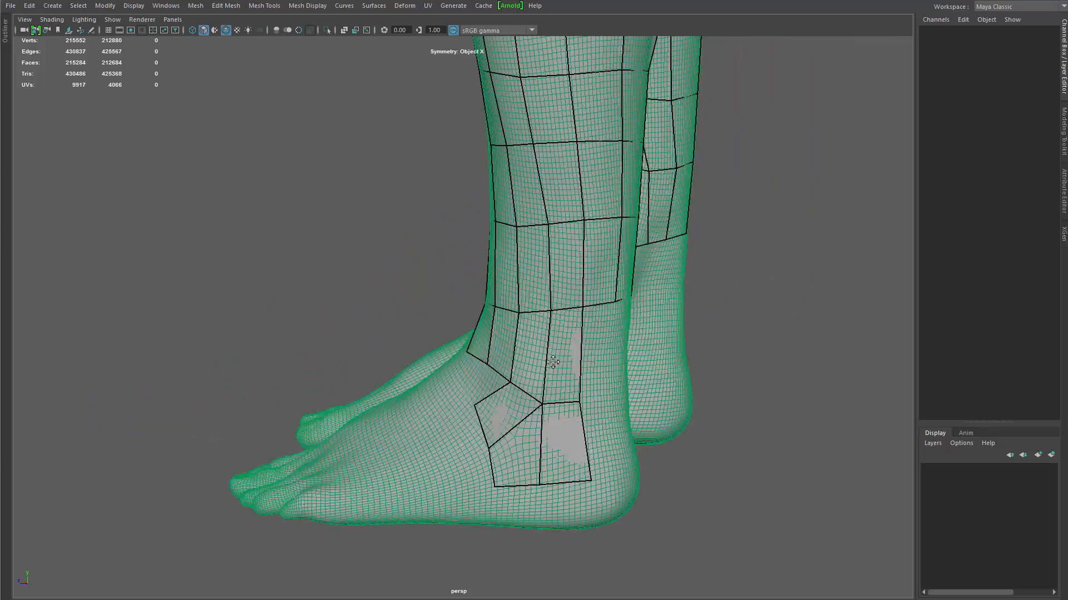
scroll(529, 377, "up", 5)
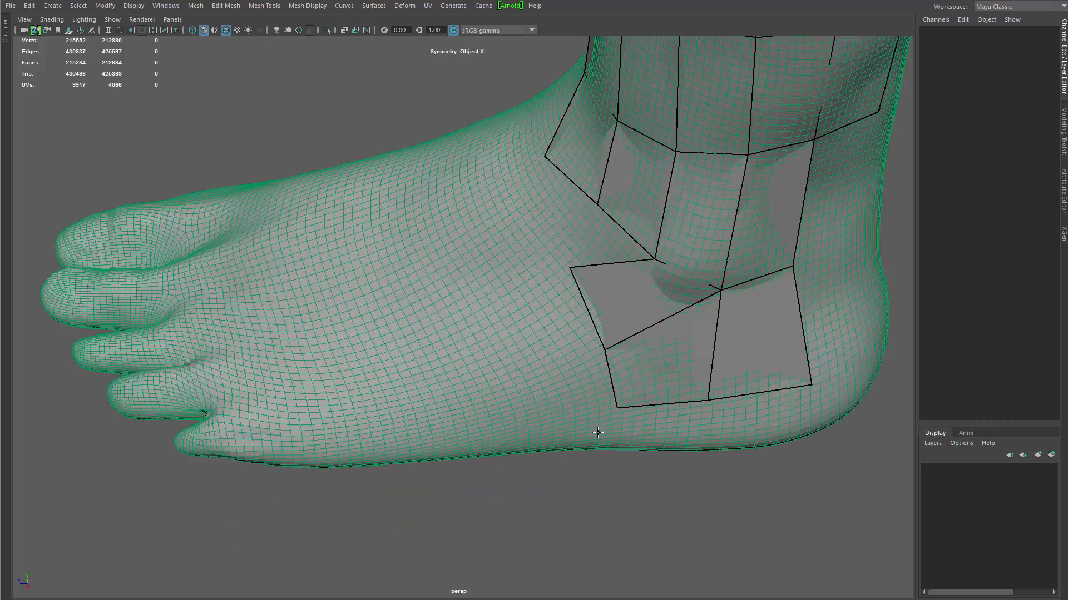
left_click(551, 231, "shift")
left_click_drag(569, 268, 575, 288)
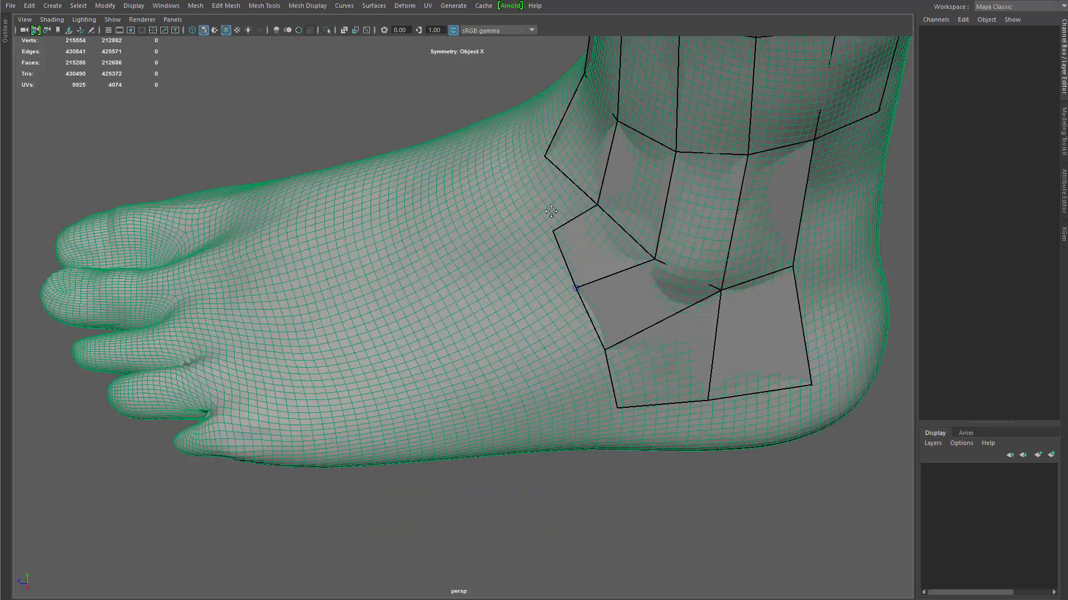
left_click(510, 179)
mouse_move(476, 339)
left_mouse_down("alt")
mouse_move(641, 288)
mouse_move(433, 279)
mouse_move(453, 274)
left_mouse_up("alt")
left_click(398, 251, "shift")
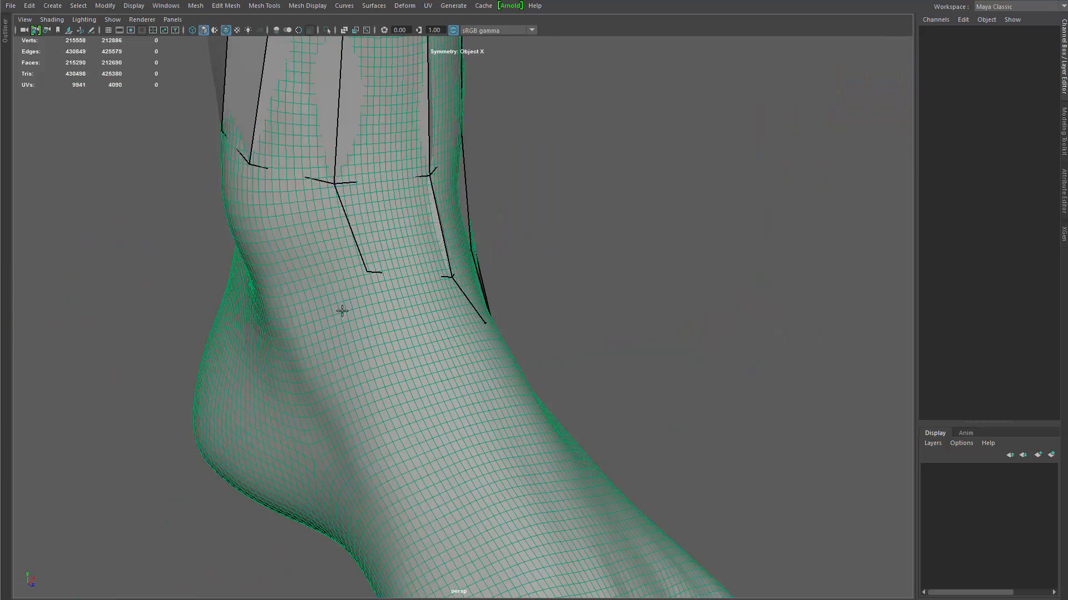
Step: Place a guide point and fill a quad at the front of the inner ankle
left_click_drag(341, 310, 432, 317, "alt")
left_click_drag(503, 143, 402, 318, "alt")
left_click(267, 325)
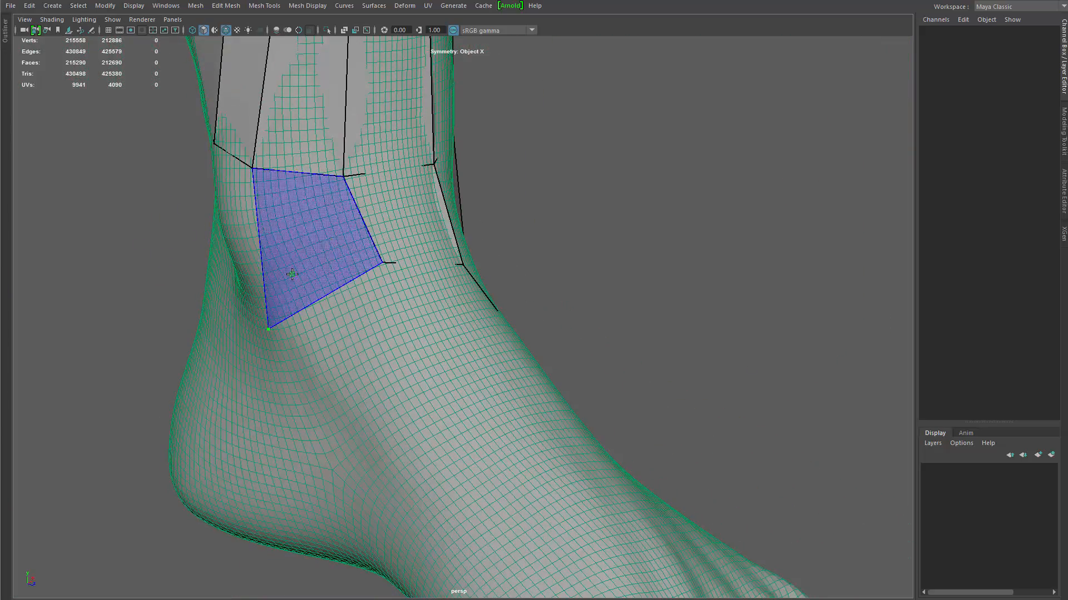
left_click(321, 251, "shift")
Step: Add two quads over the inner ankle bone toward the heel and reposition the vertices between them
left_click_drag(321, 250, 368, 321, "alt")
left_click(395, 341)
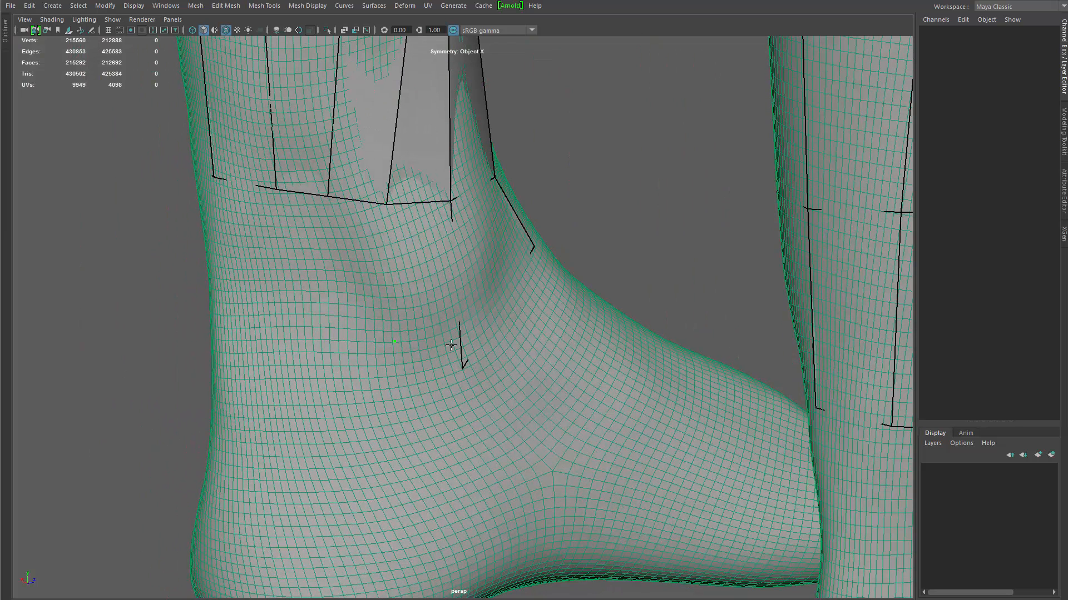
key("ctrl+z")
left_click(421, 288, "shift")
left_click_drag(466, 367, 384, 272)
left_click_drag(380, 161, 378, 192)
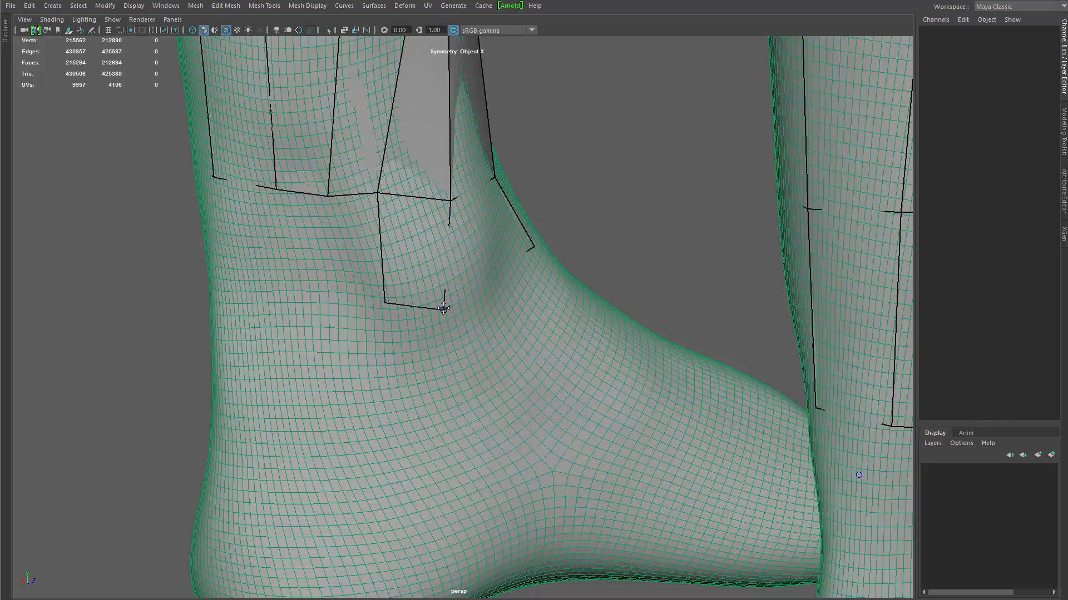
left_click(356, 252, "shift")
Step: Fill a quad on the inner instep, linking the inner ankle quads to the front strip
left_click_drag(489, 284, 320, 283, "alt")
middle_click_drag(320, 284, 283, 357, "alt")
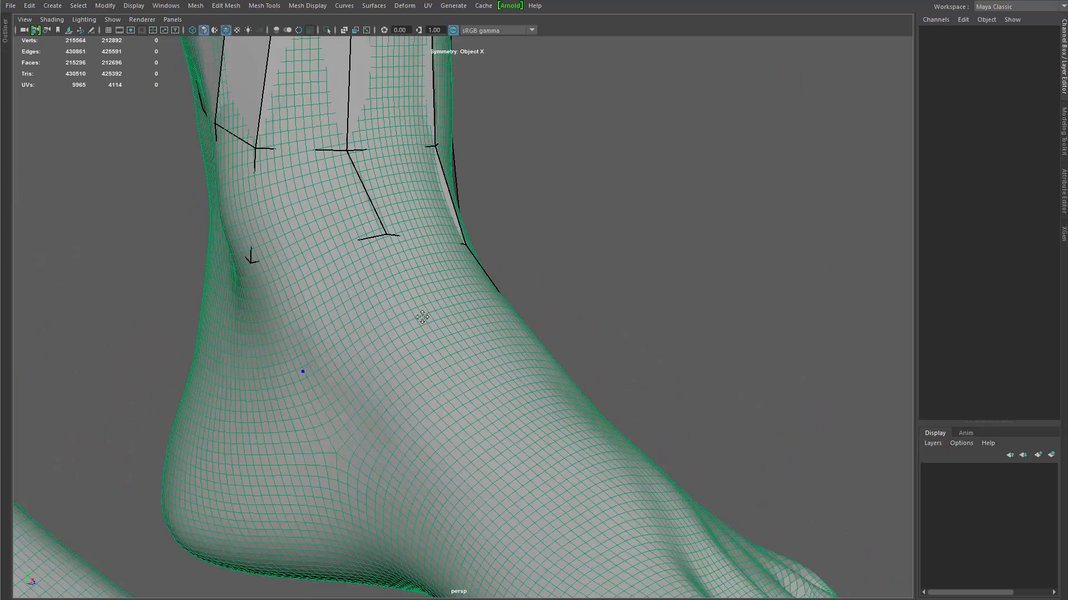
left_click(358, 291, "shift")
Step: Build a quad below the inner ankle bone from guide points and adjust its lower corners
left_click_drag(410, 345, 438, 340, "alt")
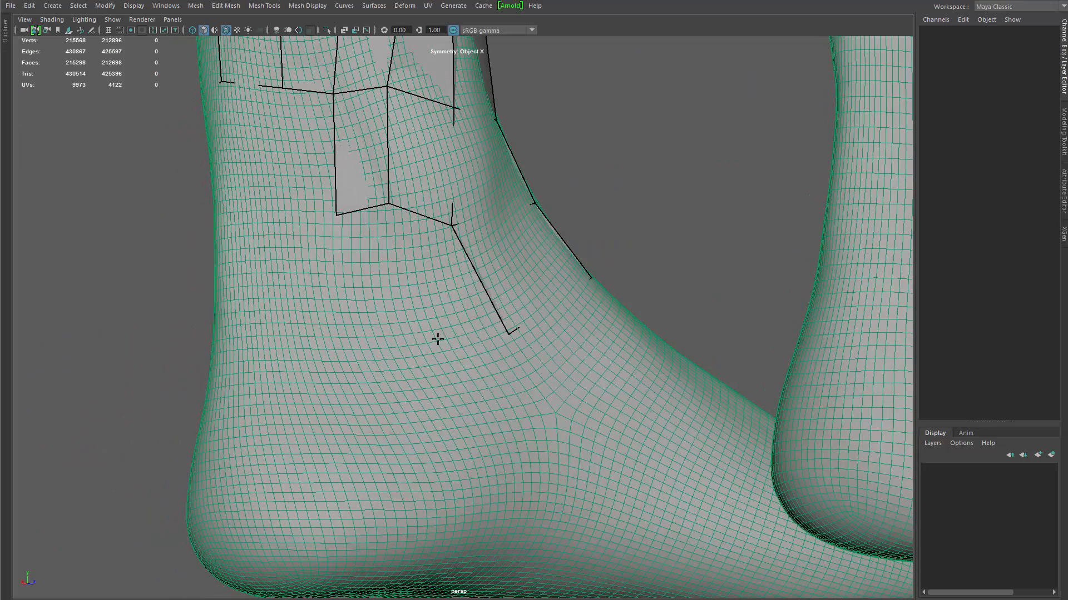
left_click(441, 345)
left_click(467, 305, "shift")
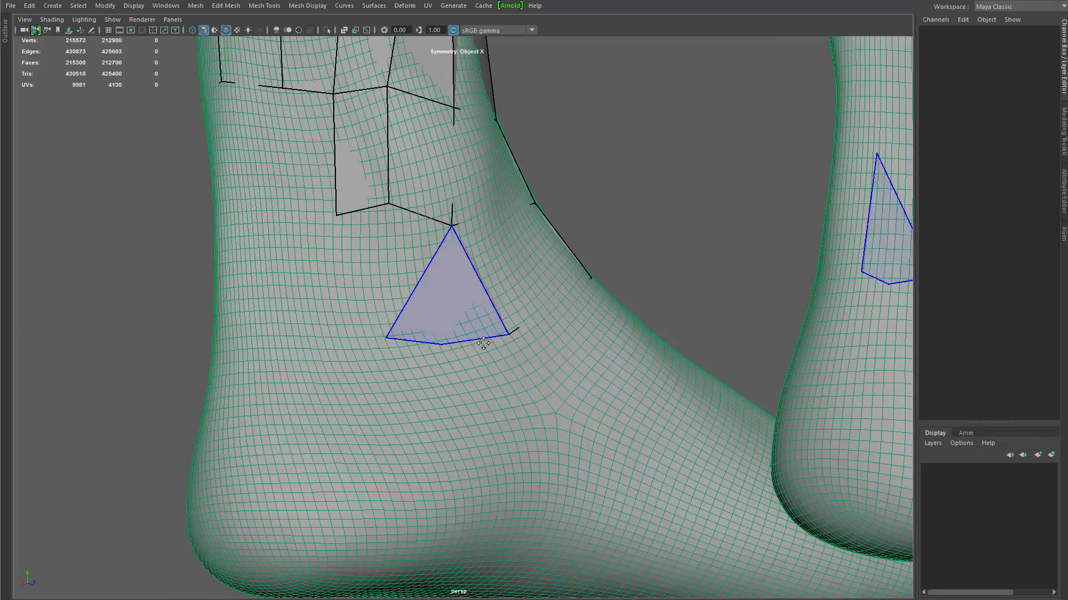
left_click(450, 355, "ctrl+shift")
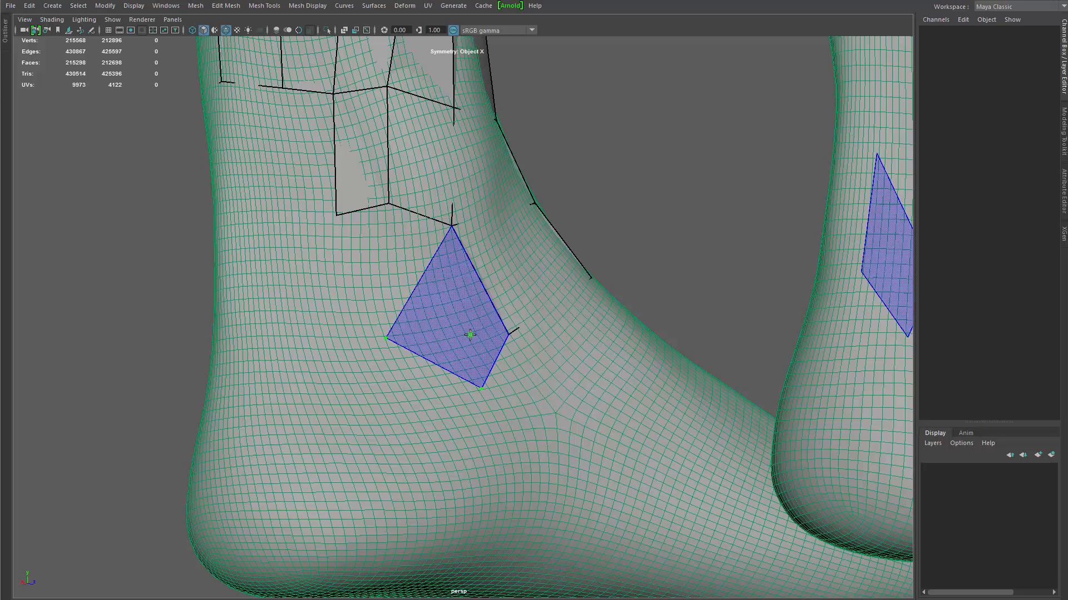
left_click(469, 335, "shift")
left_click_drag(387, 337, 495, 387)
Step: Add the adjoining quad toward the heel and adjust the surrounding inner ankle vertices
left_click(369, 347)
left_click(395, 317, "shift")
left_click_drag(509, 336, 537, 335)
left_click_drag(452, 226, 455, 233)
left_click_drag(387, 86, 385, 104)
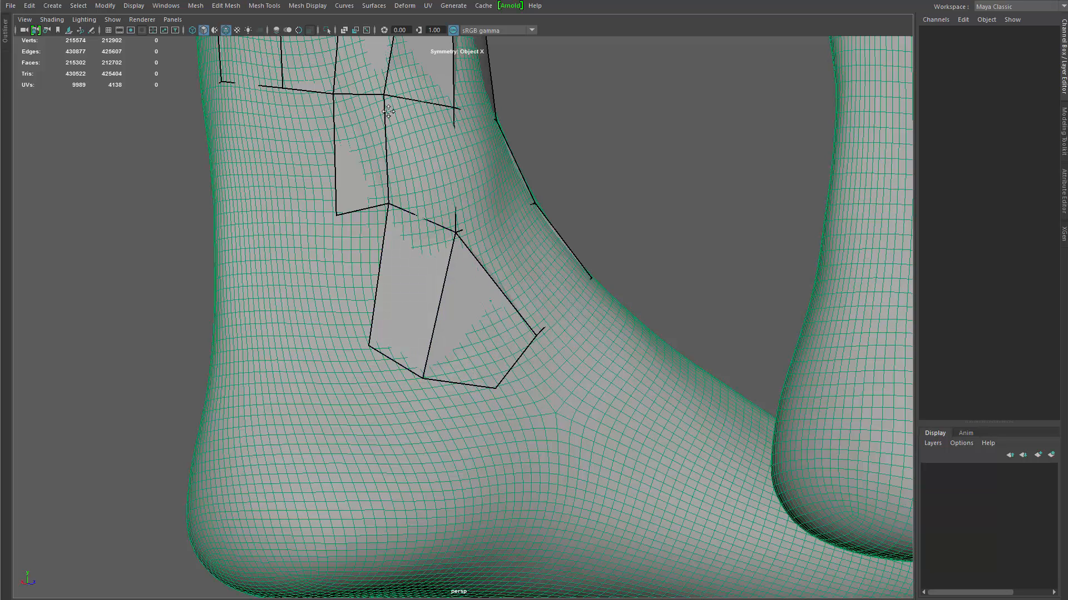
Step: Lower the last quad's bottom corner and add another quad beside it toward the heel on the inner side
left_click_drag(368, 346, 380, 383)
left_click(323, 365)
left_click(360, 286, "shift")
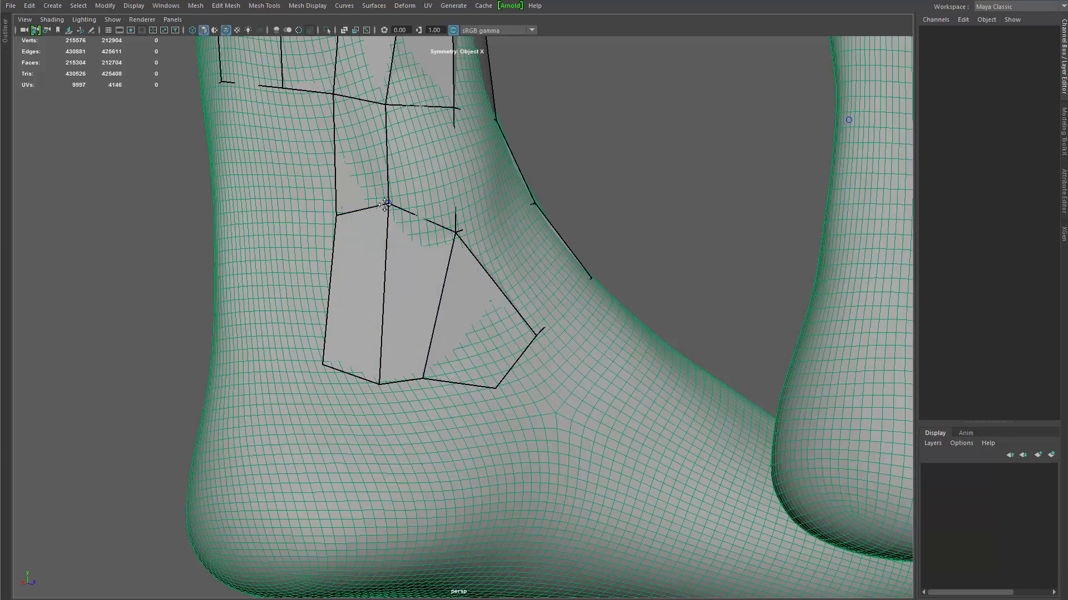
Step: Nudge the inner ankle vertex and add two quads leading from the outer side of the foot onto the sole
left_click_drag(389, 204, 383, 219)
left_click_drag(459, 192, 496, 322, "alt")
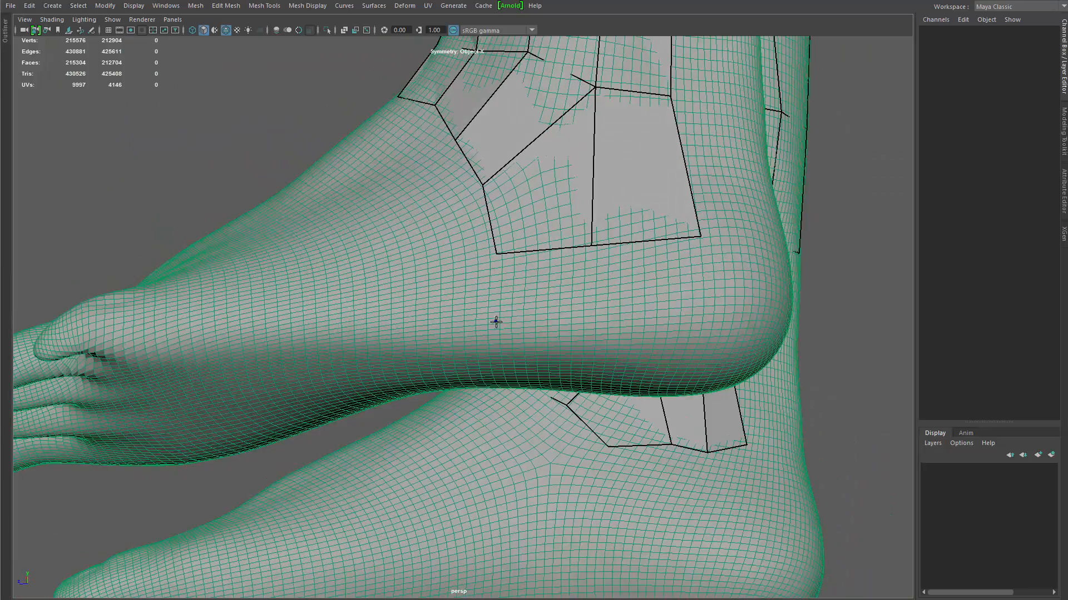
left_click(551, 309, "shift")
left_click_drag(560, 375, 540, 323, "alt")
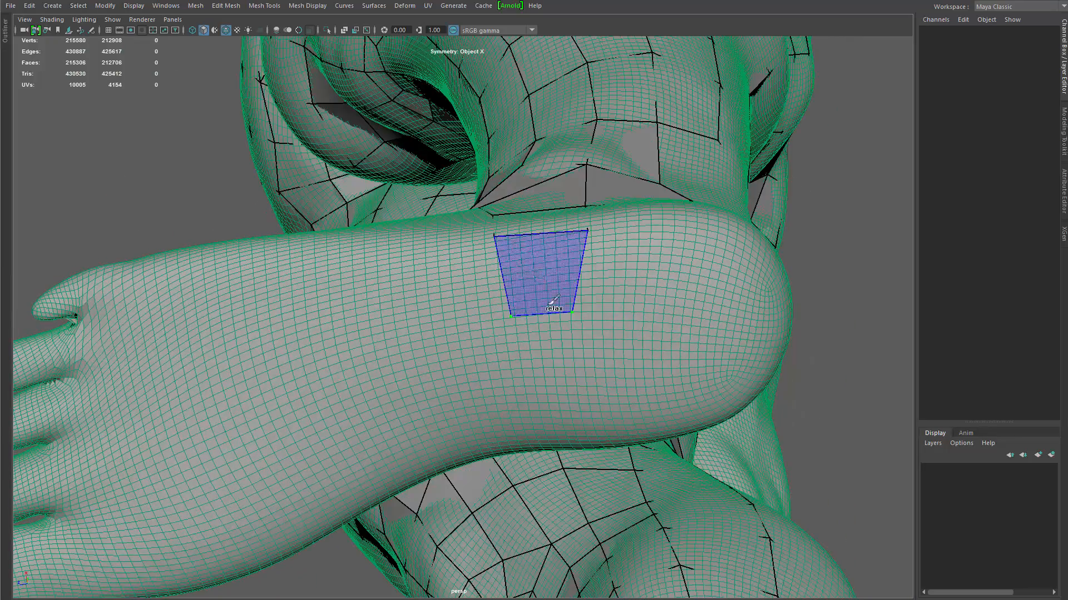
left_click(550, 303, "shift")
Step: Continue the quad strip across the sole, bridge it to the inner ankle quads, and insert an edge loop across the bridge
mouse_move(554, 417)
left_mouse_down("alt")
mouse_move(542, 363)
mouse_move(572, 352)
left_mouse_up("alt")
left_click(514, 354)
left_click(582, 353)
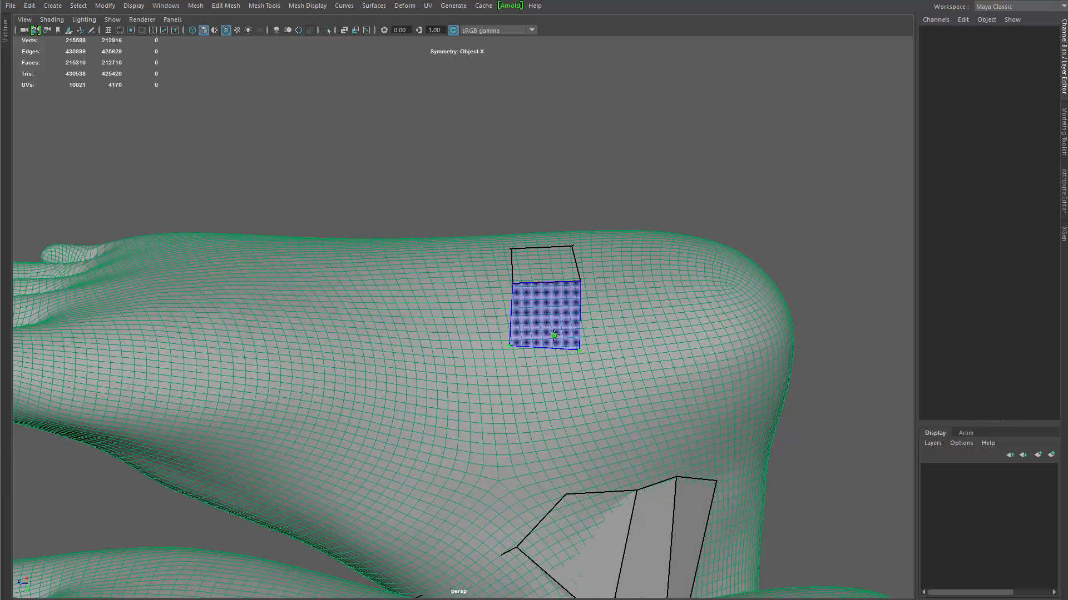
left_click(555, 335, "shift")
left_click(566, 398, "shift")
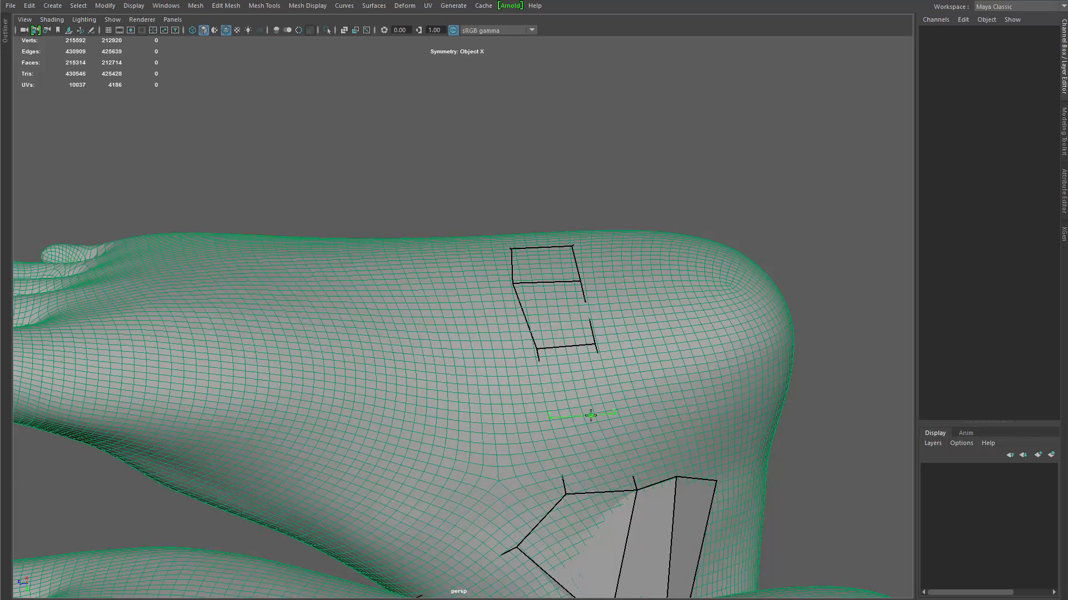
left_click(591, 415, "ctrl")
Step: Fill the open quad on the front of the ankle at the top of the instep
left_click_drag(595, 359, 662, 411, "alt")
middle_click_drag(662, 412, 599, 333, "alt")
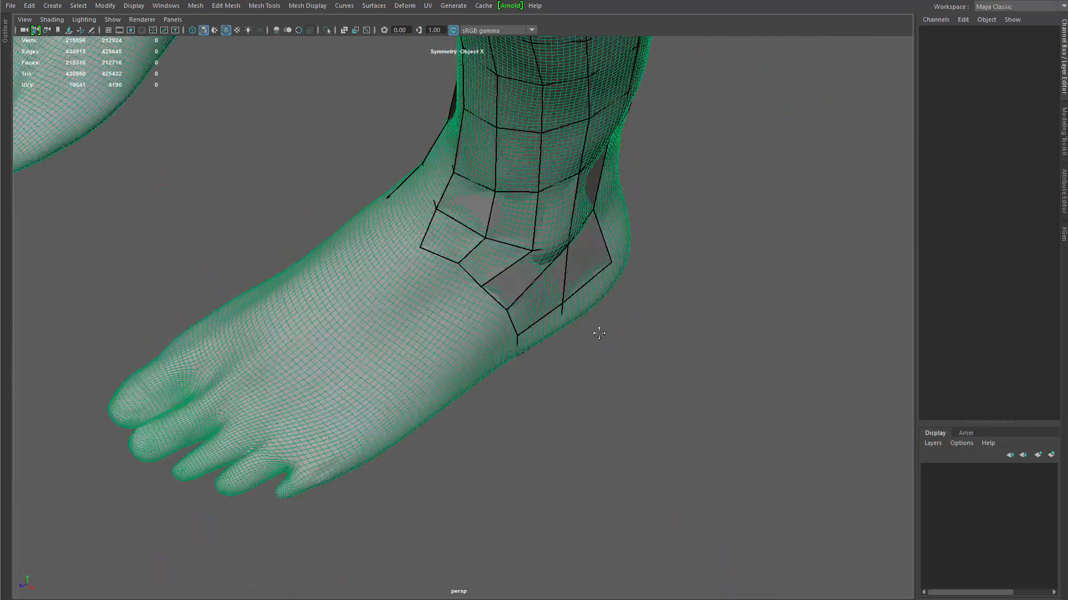
left_click_drag(599, 333, 679, 350, "alt")
left_click_drag(509, 237, 587, 240, "alt")
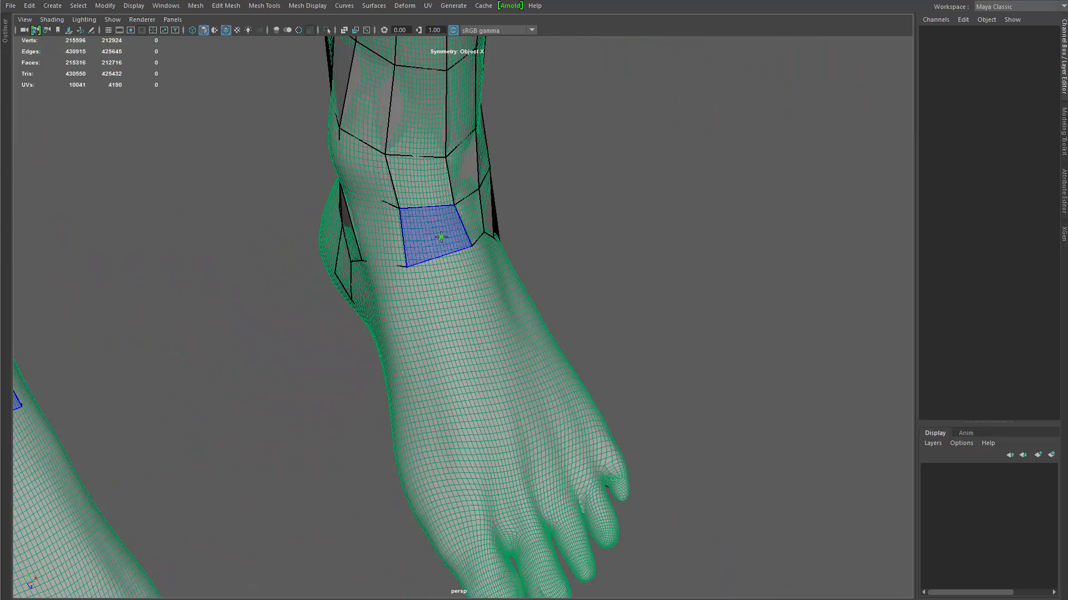
left_click(441, 238, "shift")
mouse_move(441, 238)
left_mouse_down("alt")
mouse_move(426, 267)
mouse_move(481, 199)
mouse_move(425, 215)
left_mouse_up("alt")
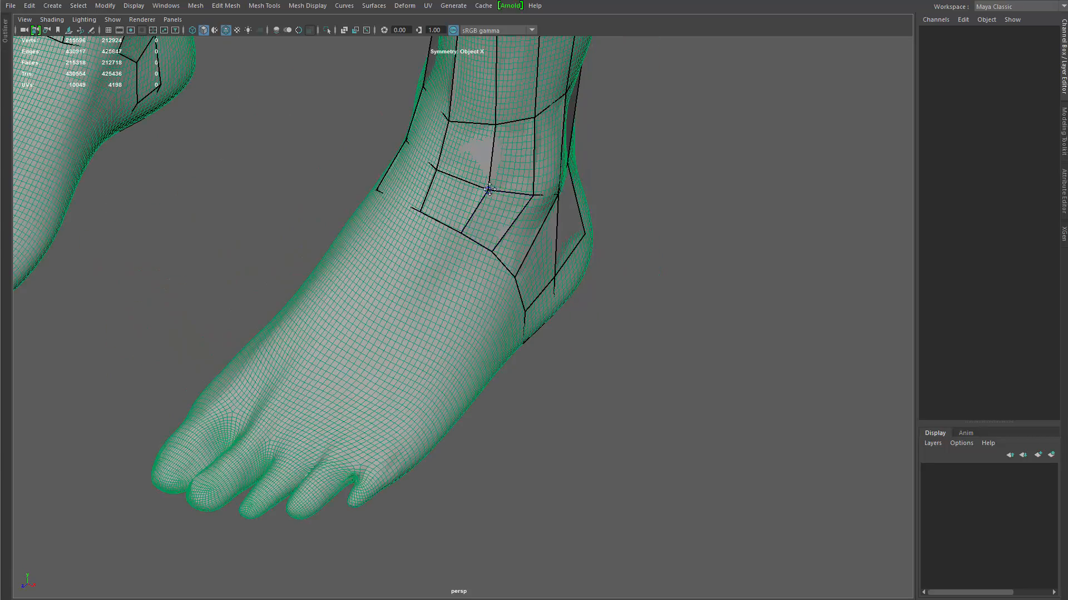
Step: Add a second column of quads behind the sole strip, running from the outer heel across the sole to the inner ankle quads
left_click_drag(482, 248, 453, 241, "alt")
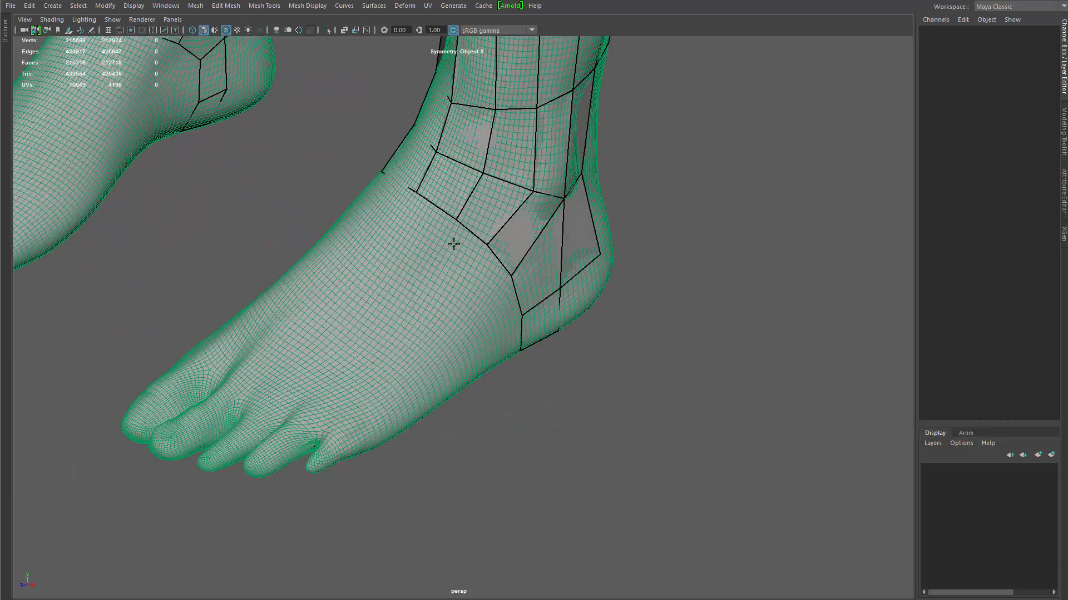
left_click_drag(471, 288, 582, 262, "alt")
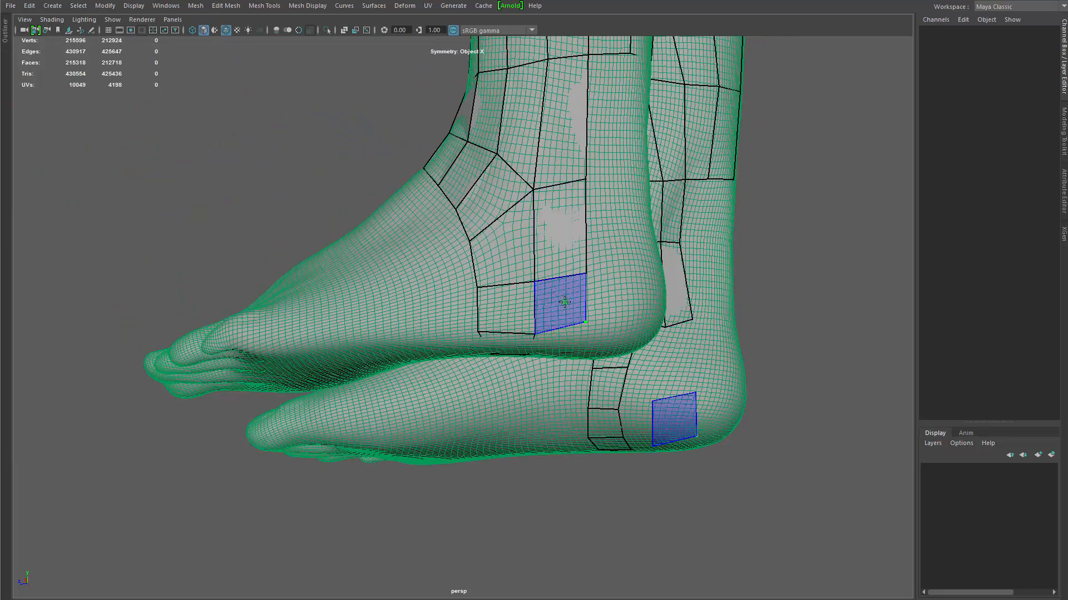
left_click(569, 310, "shift")
mouse_move(569, 311)
left_mouse_down("alt")
mouse_move(576, 295)
mouse_move(600, 335)
mouse_move(600, 373)
left_mouse_up("alt")
left_click(564, 281, "shift")
left_click(590, 328, "shift")
left_click(600, 335, "shift")
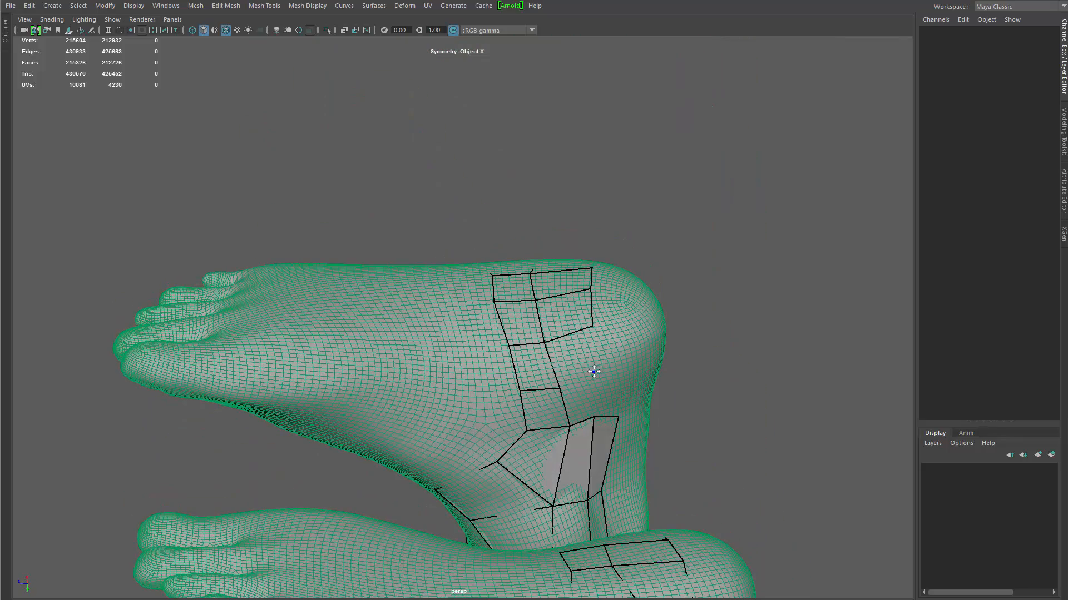
left_click(572, 358, "shift")
left_click(579, 394, "shift")
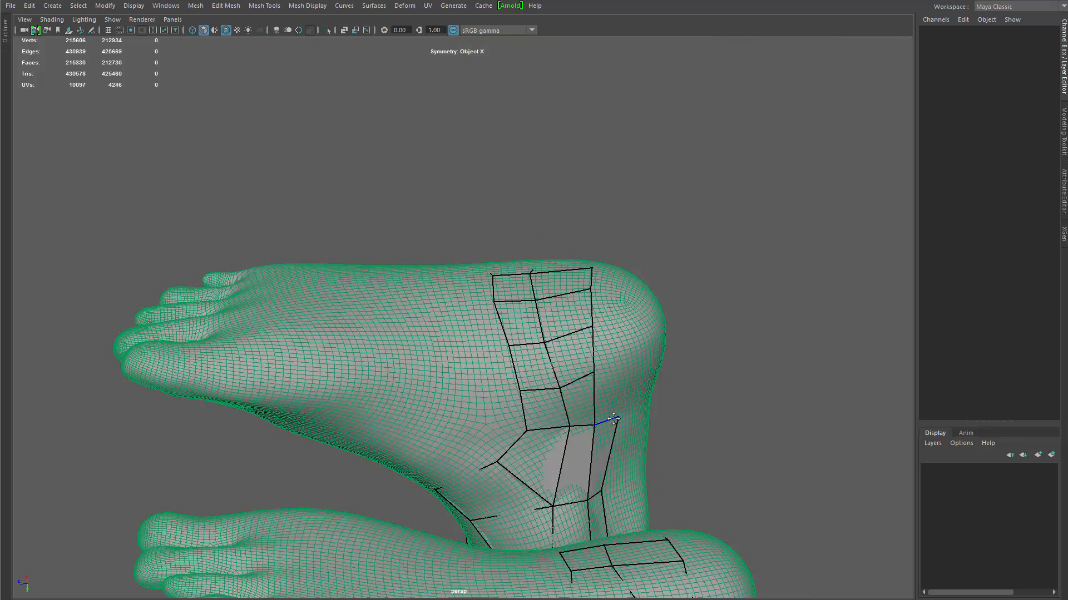
left_click_drag(607, 492, 478, 433, "alt")
left_click(457, 455, "shift")
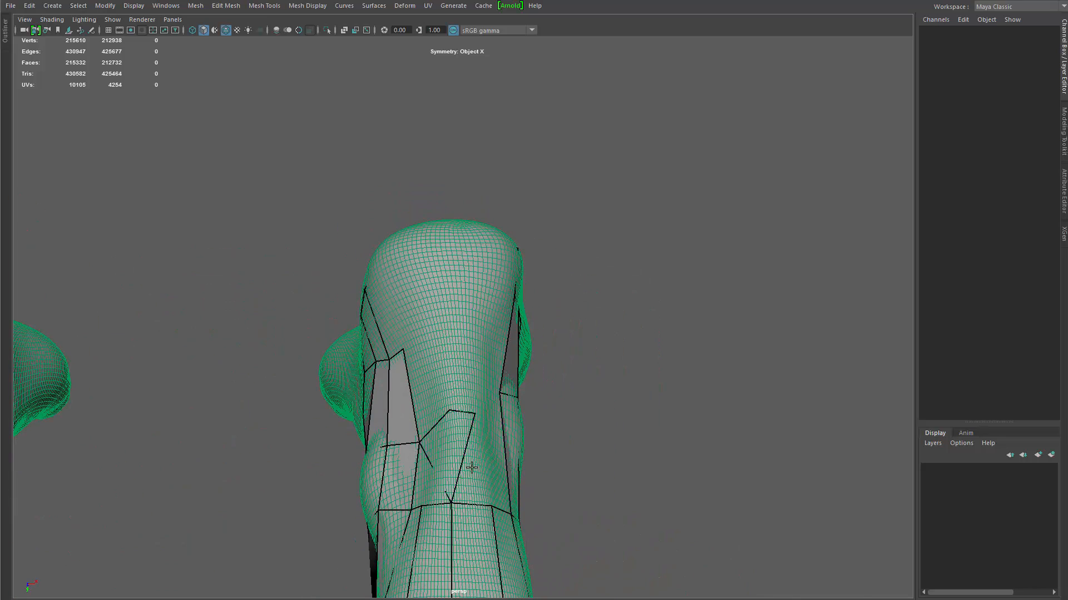
left_click(465, 463, "ctrl+shift")
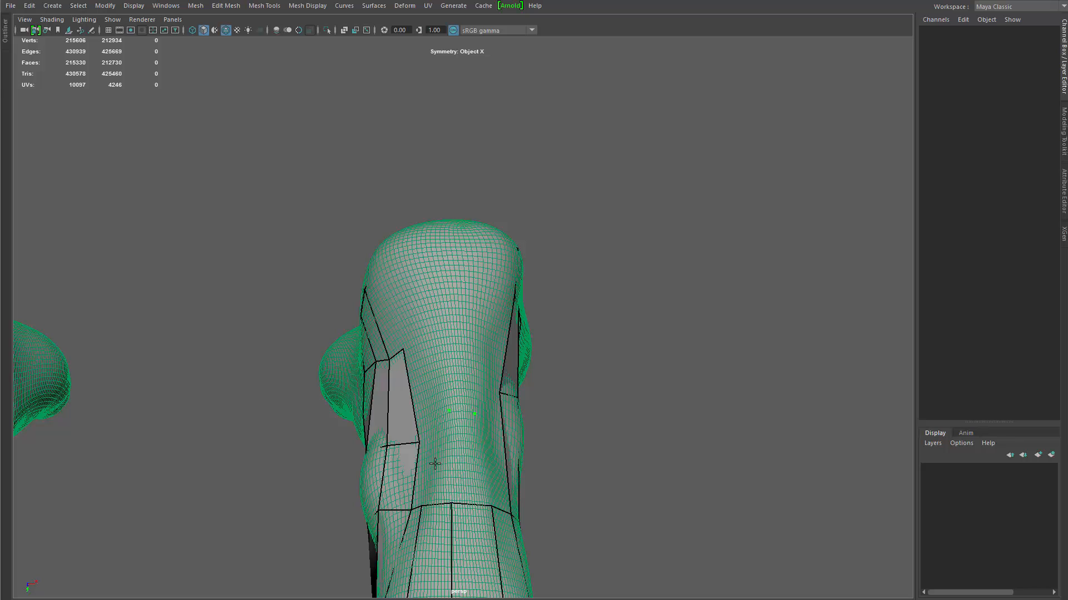
Step: Fill quads across the back of the ankle above the heel, joining the inner and outer ankle quads
left_click_drag(422, 479, 471, 296, "alt")
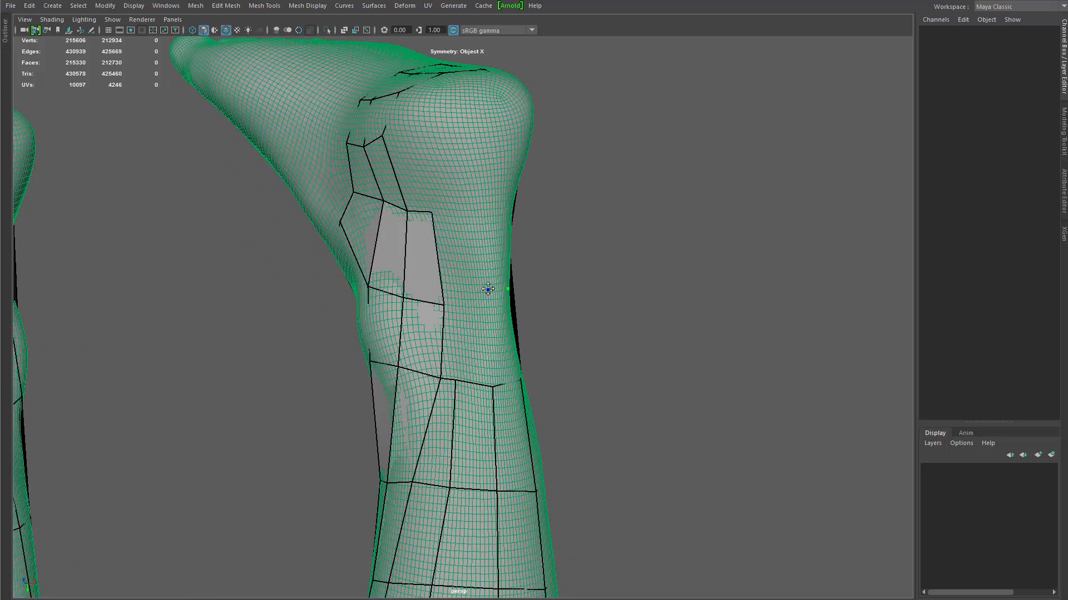
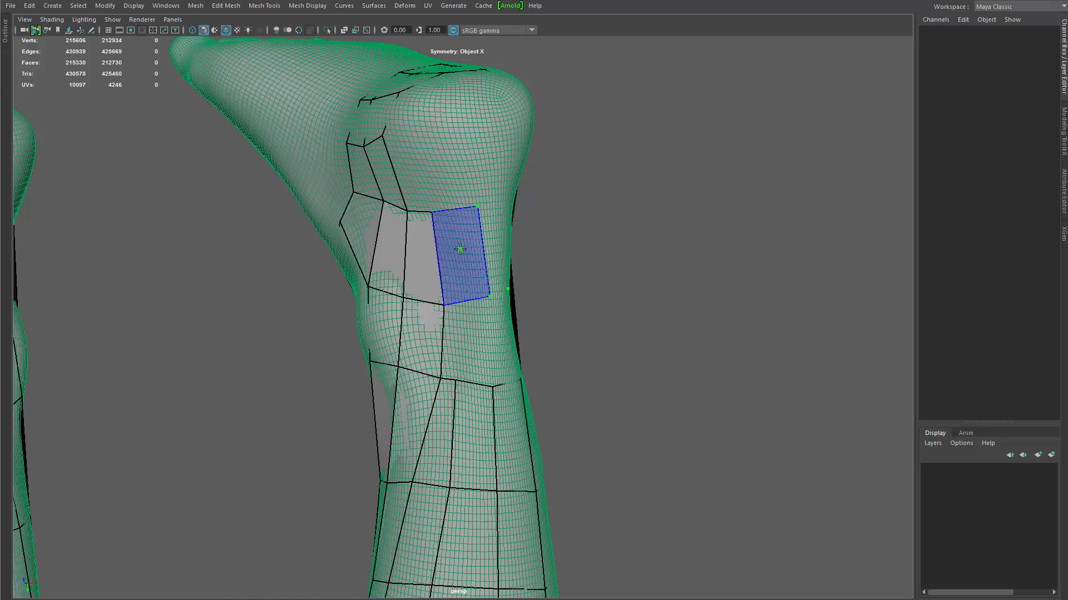
left_click(461, 251, "shift")
left_click_drag(460, 252, 416, 204, "alt")
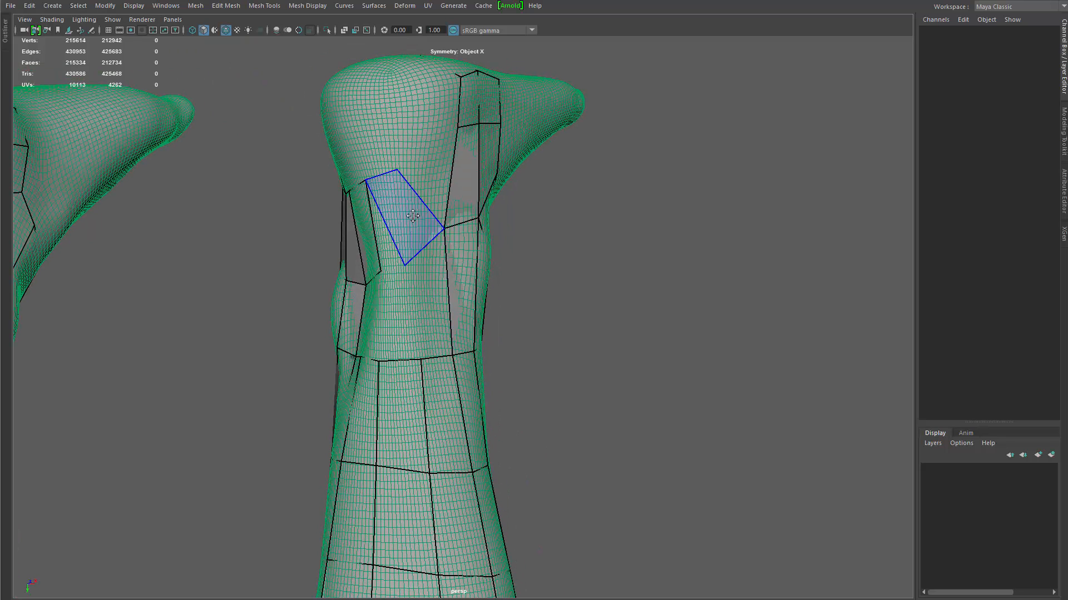
left_click(426, 198, "shift")
left_click(426, 198, "shift")
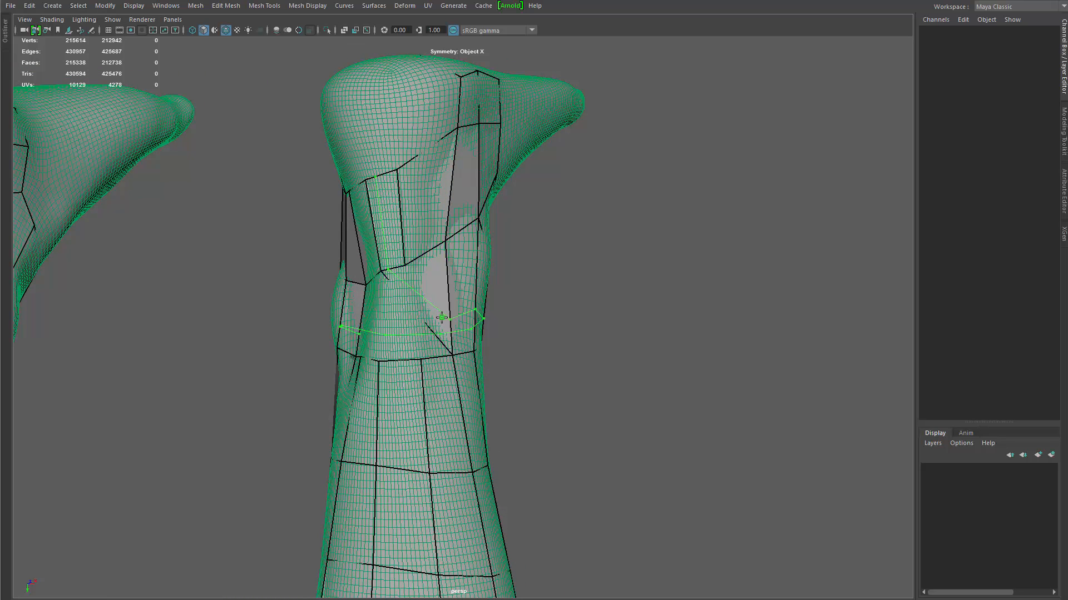
left_click(434, 322, "shift")
mouse_move(435, 322)
left_mouse_down("alt")
mouse_move(432, 394)
mouse_move(434, 378)
left_mouse_up("alt")
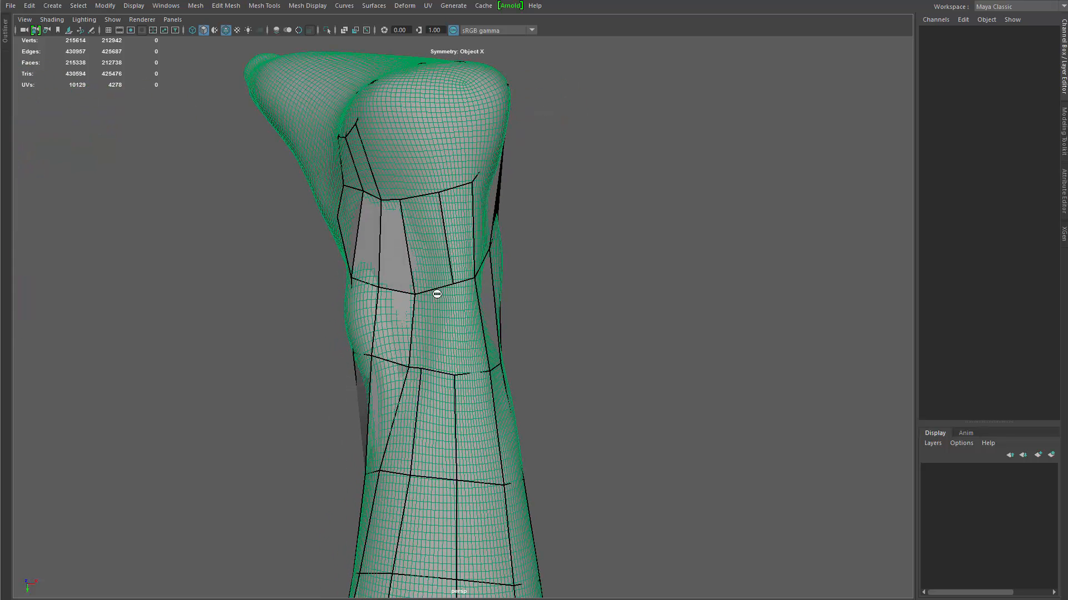
Step: Insert an edge loop through the back-of-heel quads and fill the quads connecting them to the lower leg mesh
left_click(436, 324, "ctrl")
left_click(419, 330, "shift")
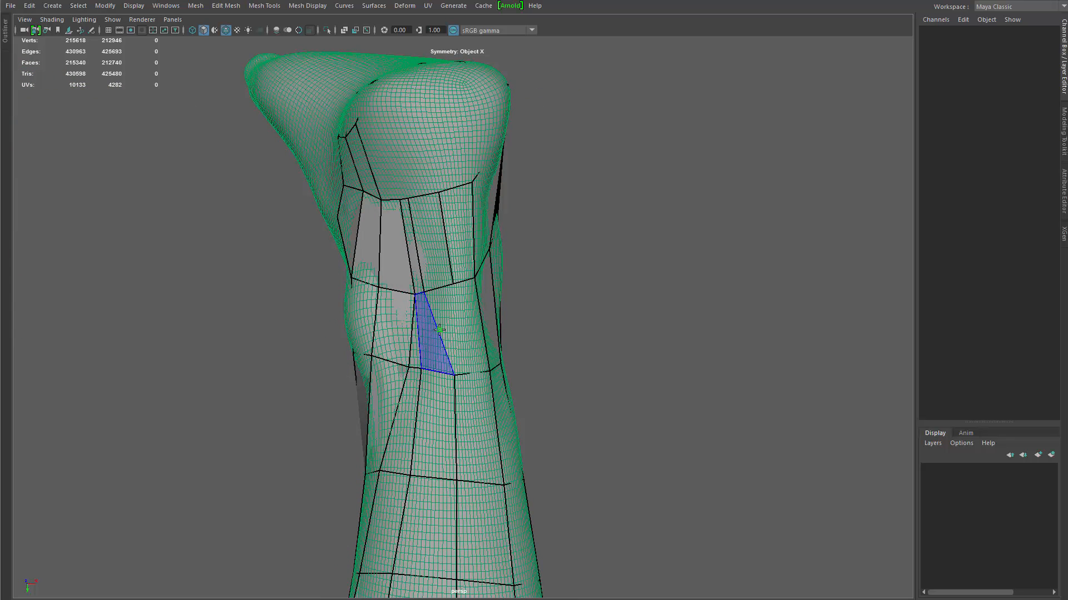
left_click(442, 327, "shift")
left_click(467, 323, "shift")
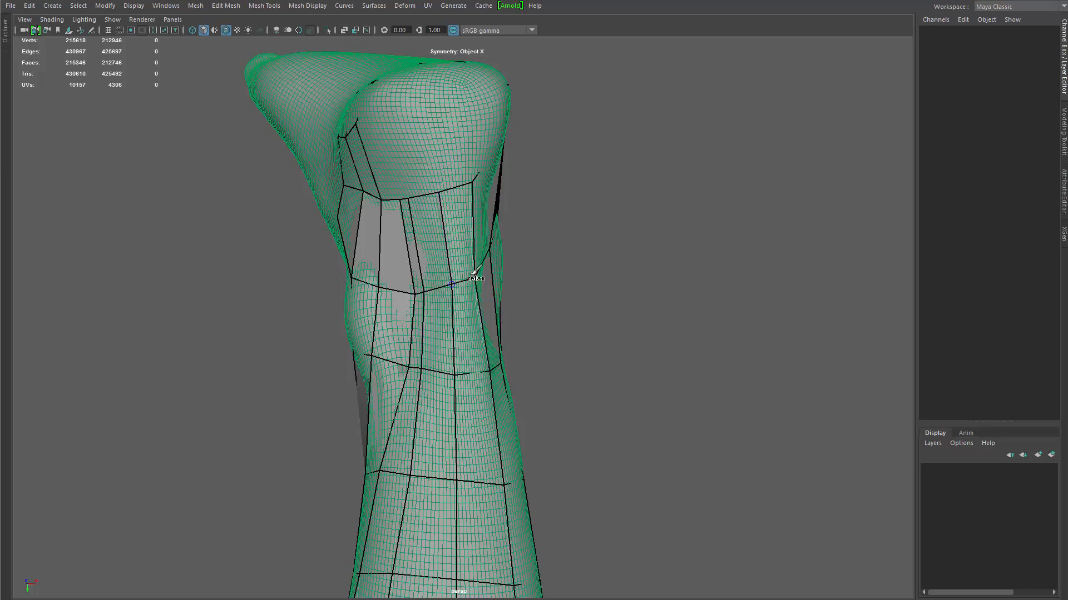
Step: Move the edge row below the outer ankle bone closer to the leg
right_click_drag(529, 272, 495, 250, "alt")
left_click_drag(517, 245, 567, 211, "alt")
left_click_drag(341, 243, 425, 234, "alt")
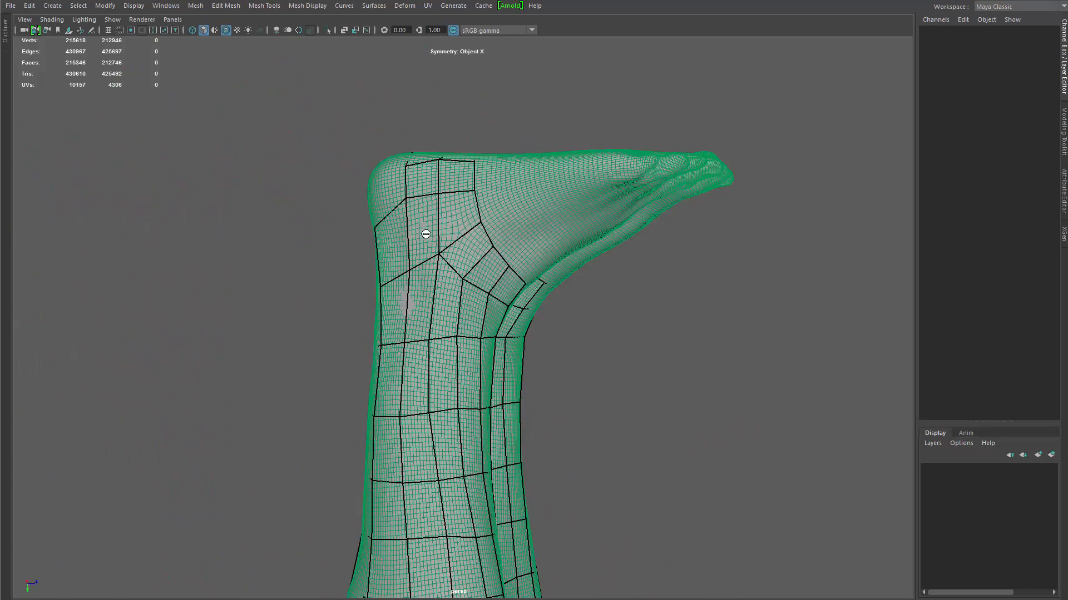
left_click_drag(433, 195, 451, 201)
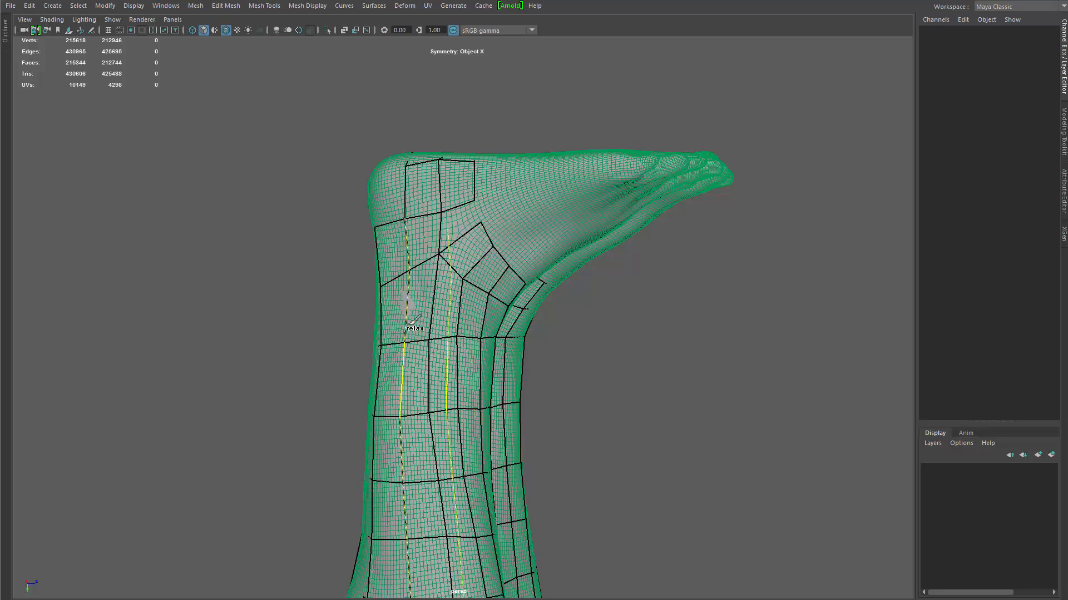
Step: Reposition the vertices on the back of the ankle and above the heel to space the quad columns evenly
left_click_drag(413, 278, 448, 287, "alt")
left_click_drag(464, 245, 583, 389, "alt")
right_click_drag(461, 267, 473, 250, "alt")
middle_click_drag(436, 233, 450, 302, "alt")
left_click_drag(450, 302, 472, 293, "alt")
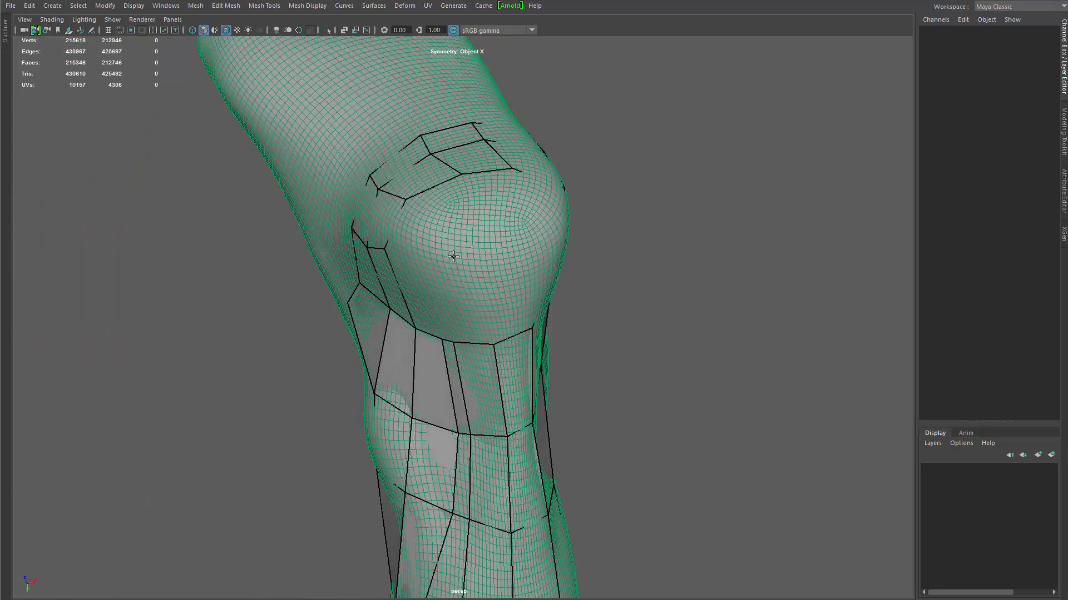
left_click_drag(453, 256, 518, 332, "alt")
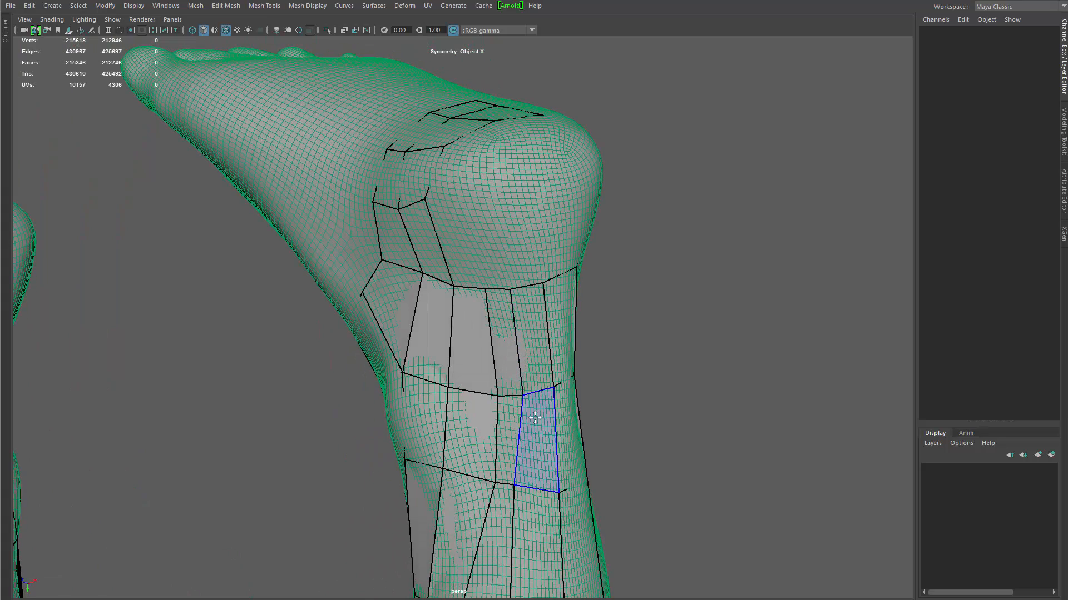
left_click_drag(520, 490, 490, 484)
mouse_move(497, 396)
left_mouse_down()
mouse_move(376, 269)
mouse_move(475, 332)
mouse_move(497, 315)
left_mouse_up()
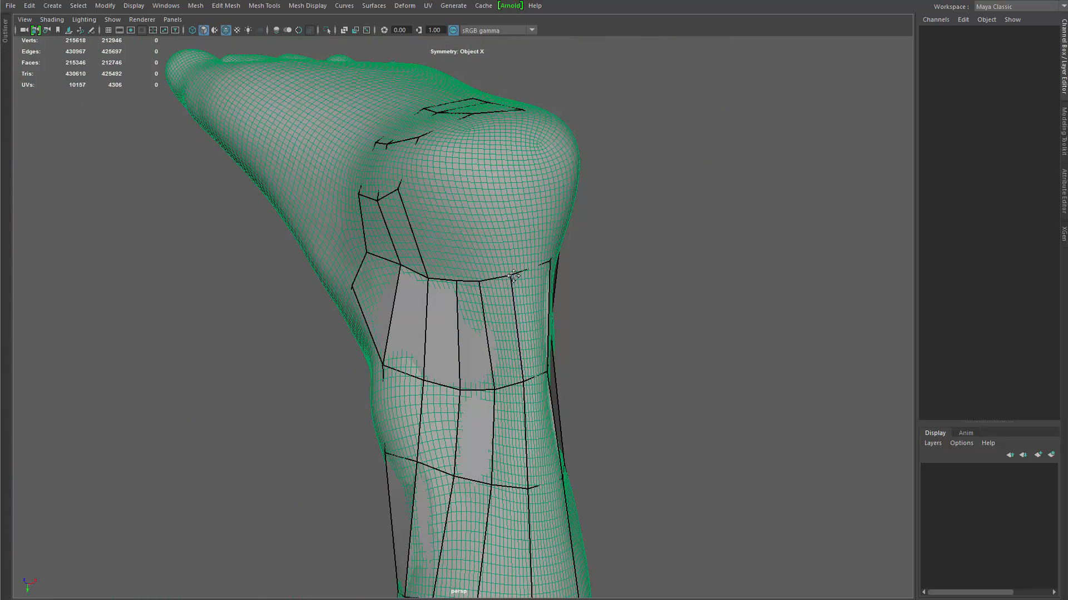
left_click_drag(513, 275, 517, 272)
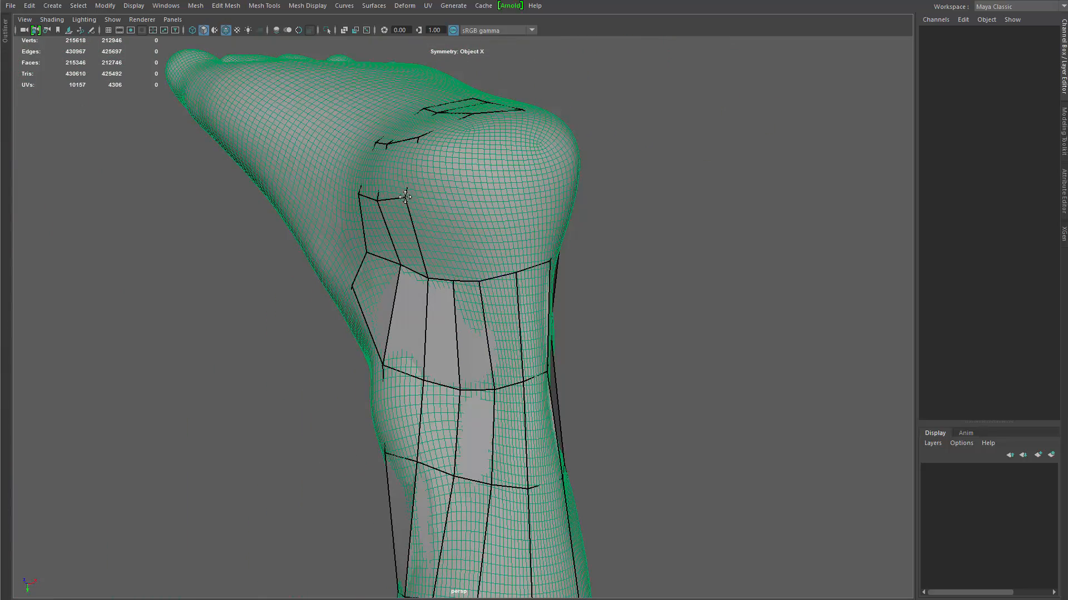
Step: Place guide points and fill quads on the inner side of the heel, linking the sole quads to the back ankle row
mouse_move(444, 197)
left_mouse_down("alt")
mouse_move(460, 207)
mouse_move(468, 272)
left_mouse_up("alt")
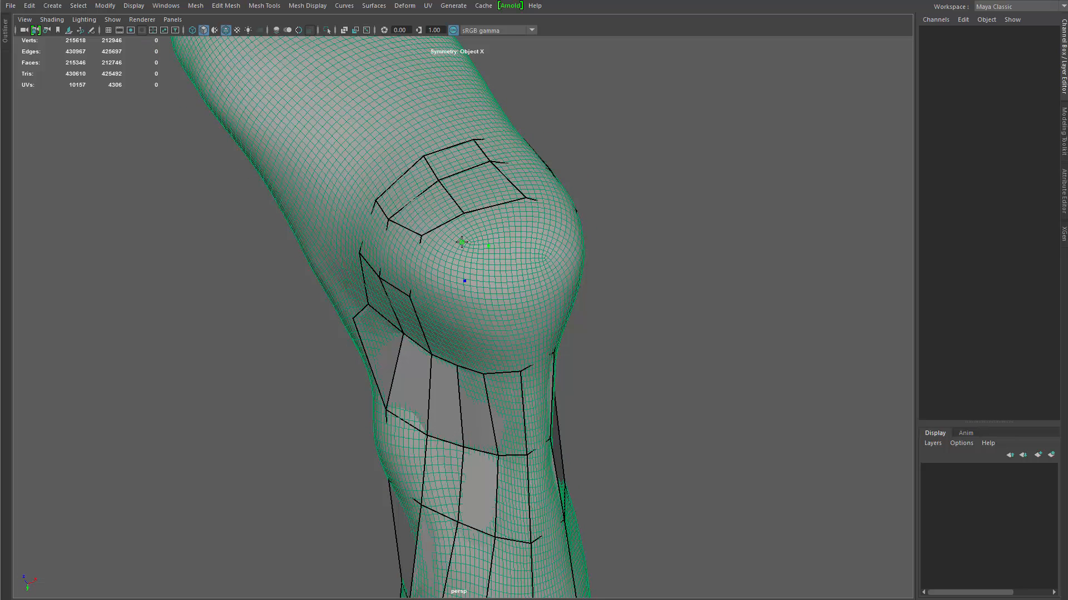
left_click(459, 240, "shift")
left_click(432, 278, "shift")
left_click_drag(478, 307, 462, 302, "alt")
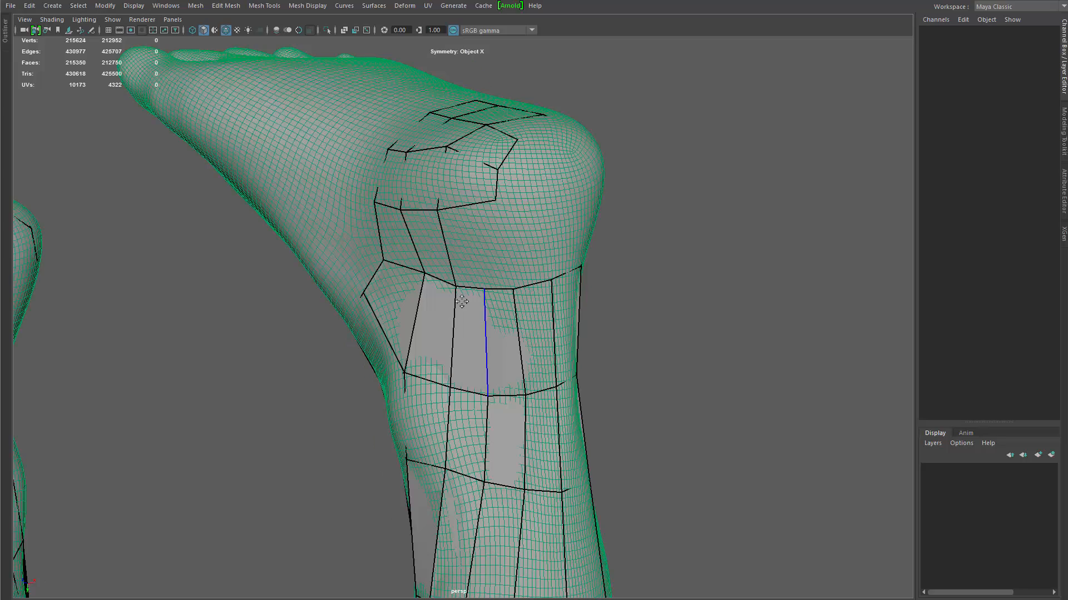
left_click(467, 245, "shift")
Step: Add a quad on the underside of the heel and fill the outer side of the heel up to the ankle row
left_click_drag(470, 250, 461, 204, "alt")
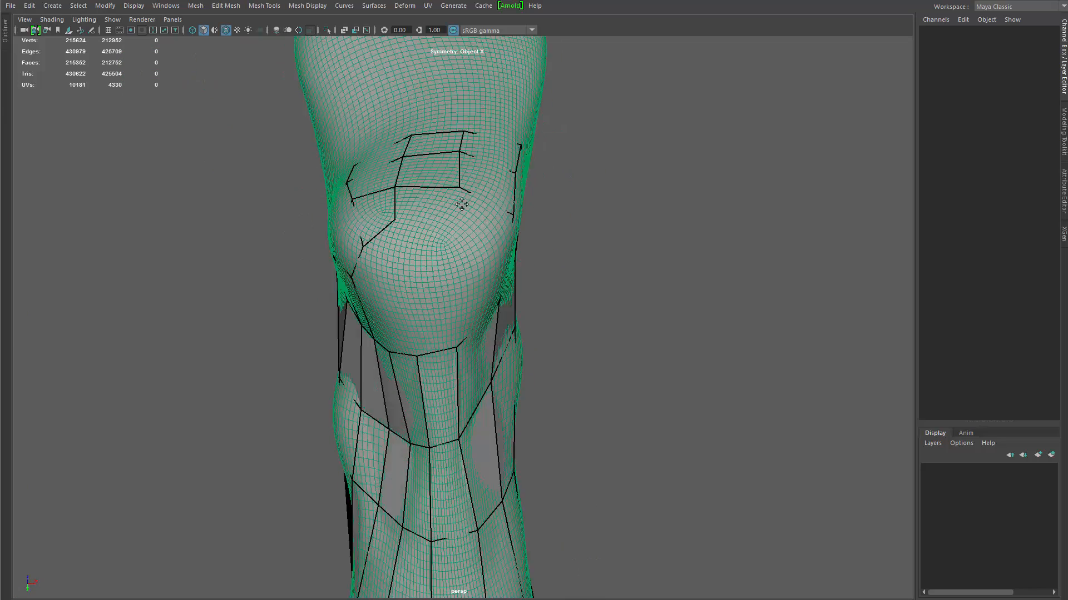
left_click(423, 223, "shift")
left_click_drag(436, 269, 369, 196, "alt")
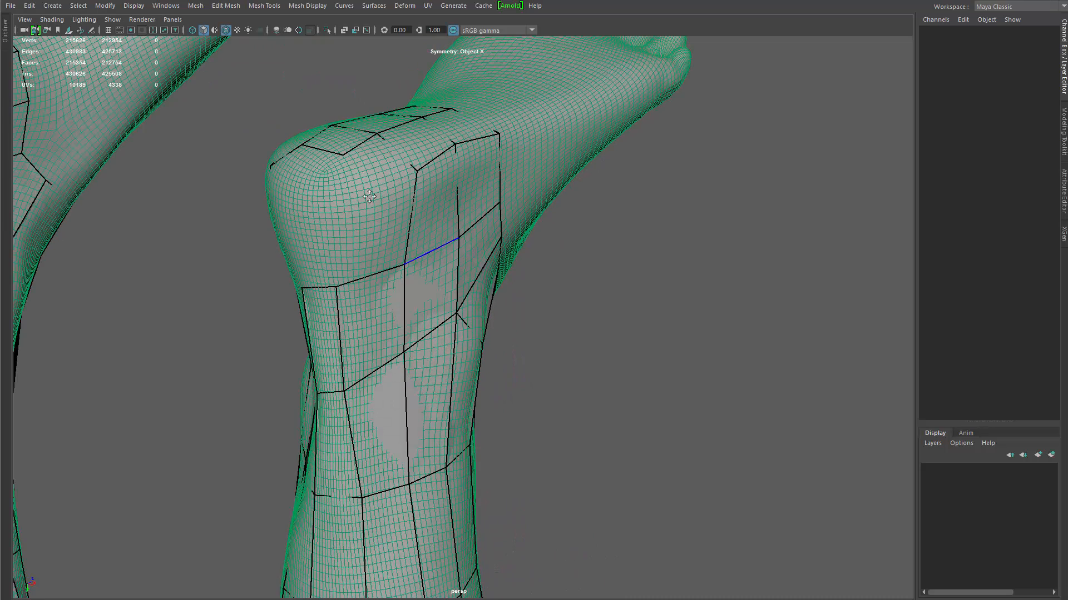
left_click(387, 222, "shift")
Step: Shift the vertical edges behind the ankle sideways to even out the quads above the heel
left_click_drag(352, 285, 476, 381, "alt")
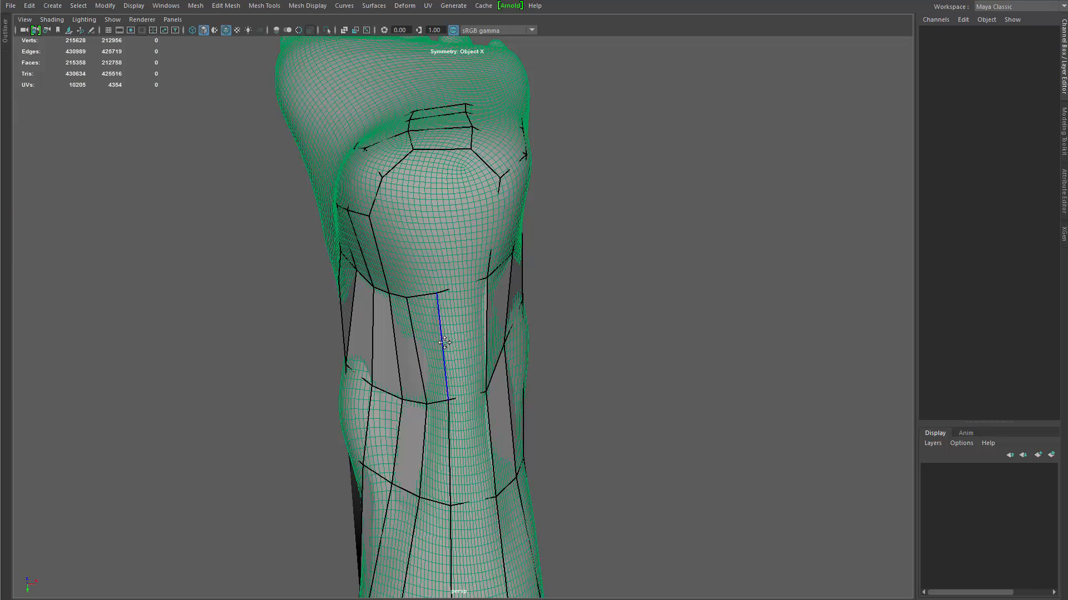
left_click_drag(445, 343, 419, 325)
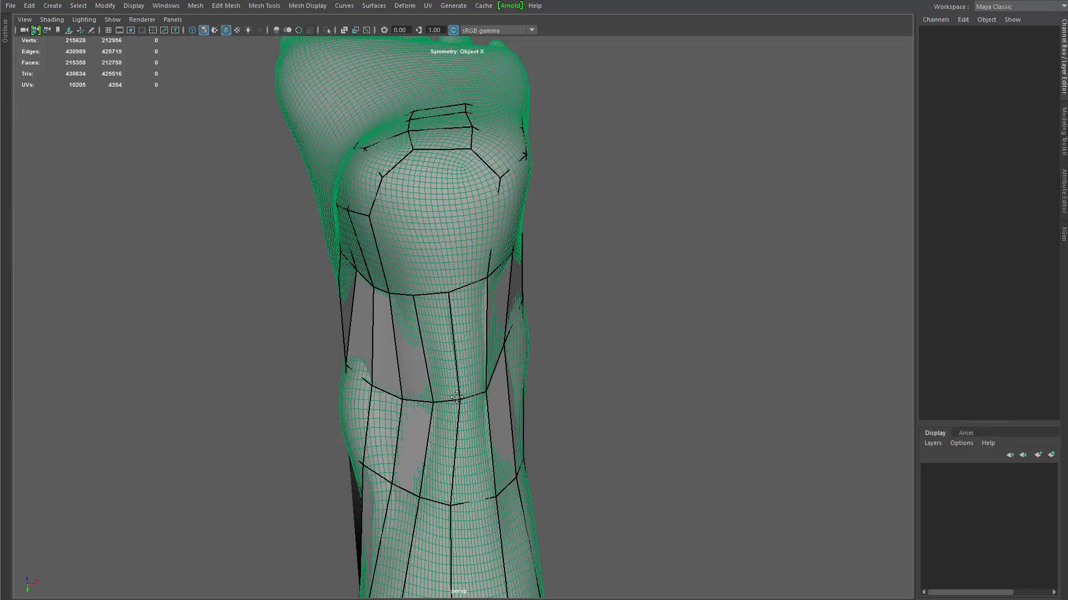
Step: Fill quads across the back of the heel from the rear edge of the sole quads
left_click_drag(452, 511, 456, 248, "alt")
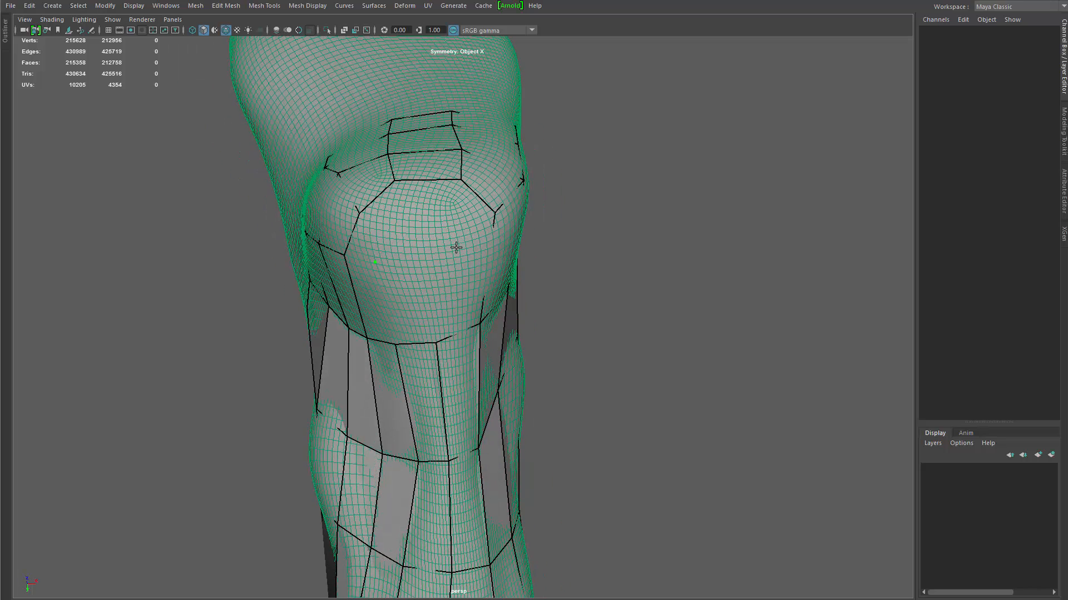
left_click(371, 228, "shift")
left_click(462, 225, "shift")
mouse_move(496, 250)
left_mouse_down("alt")
mouse_move(434, 219)
mouse_move(434, 232)
left_mouse_up("alt")
left_click(404, 186, "shift")
left_click(488, 205, "shift")
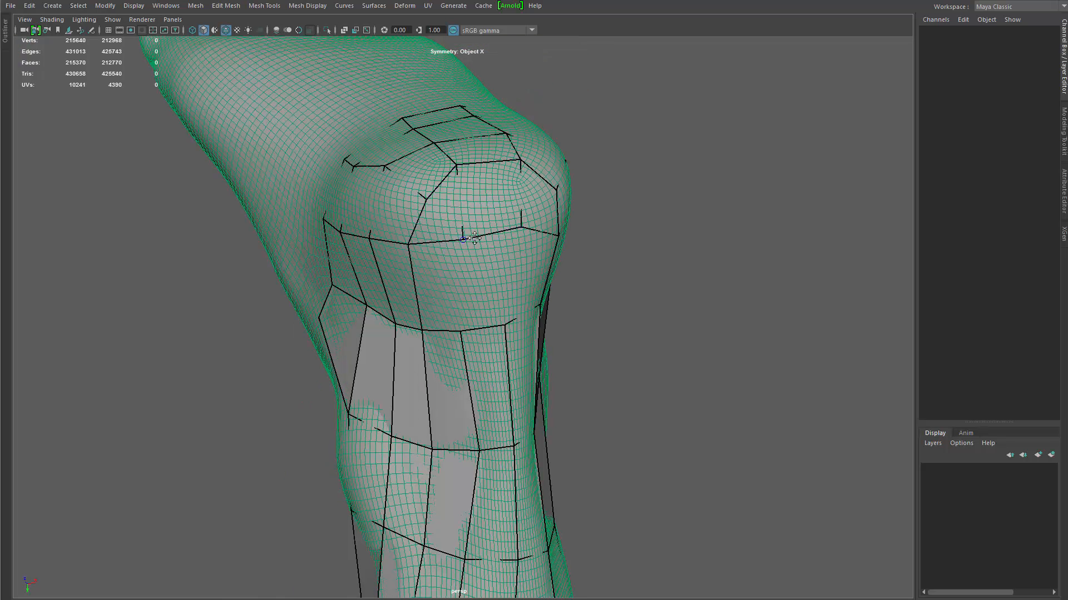
Step: Close the remaining gap between the new heel row and the back ankle row with quads, undoing the misaligned one
left_click(438, 281, "shift")
left_click(528, 257, "shift")
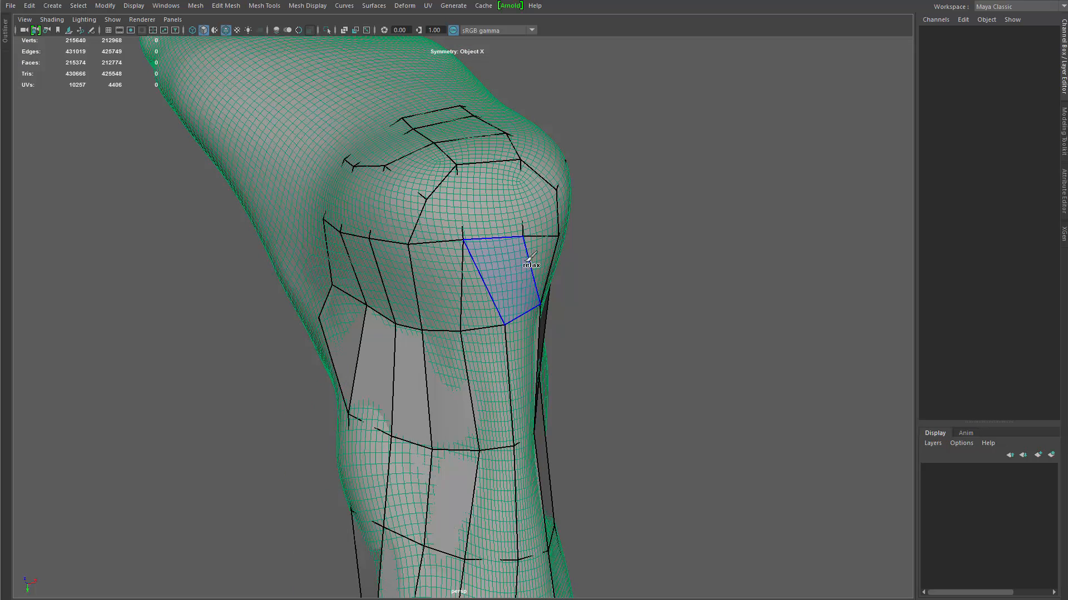
key("ctrl+z")
left_click(511, 279, "shift")
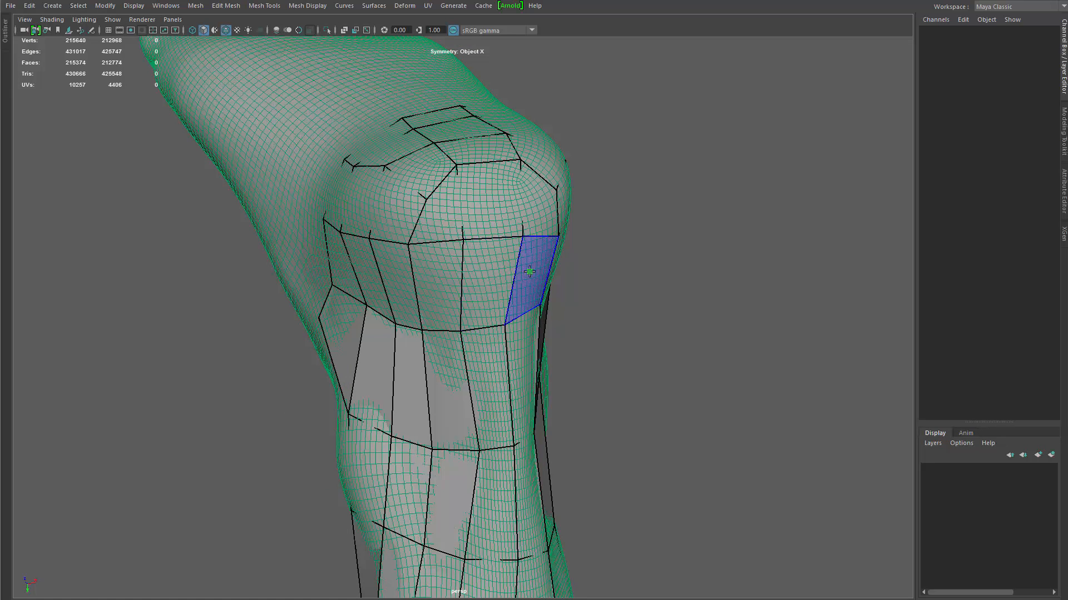
Step: Reposition the vertices around the back of the heel to even out the new quads
left_click_drag(511, 279, 467, 258, "alt")
left_click_drag(421, 197, 433, 212, "alt")
left_click_drag(398, 178, 397, 188)
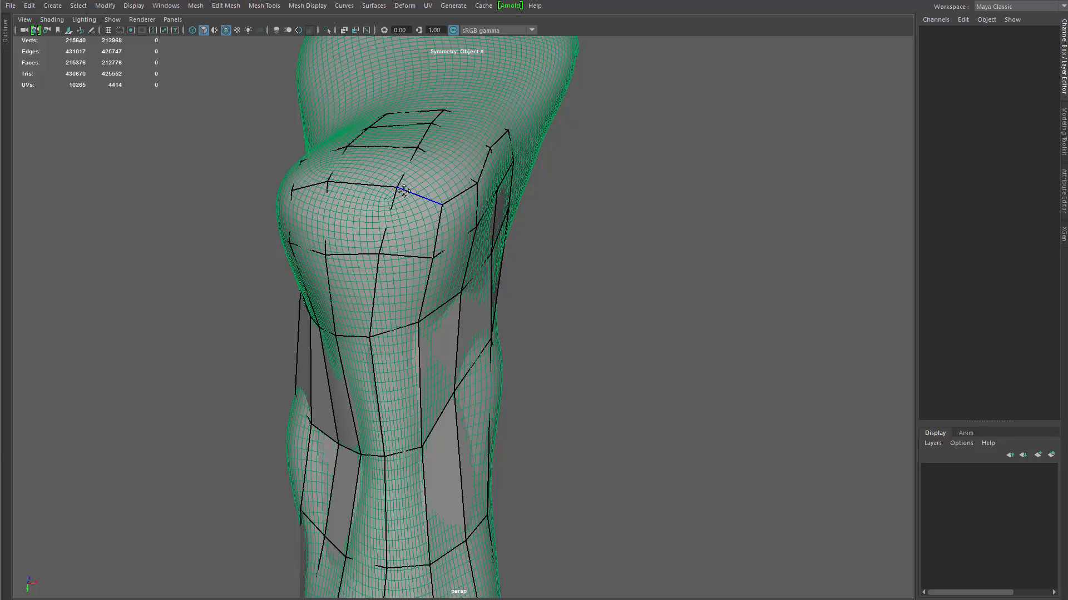
left_click_drag(310, 203, 481, 198, "alt")
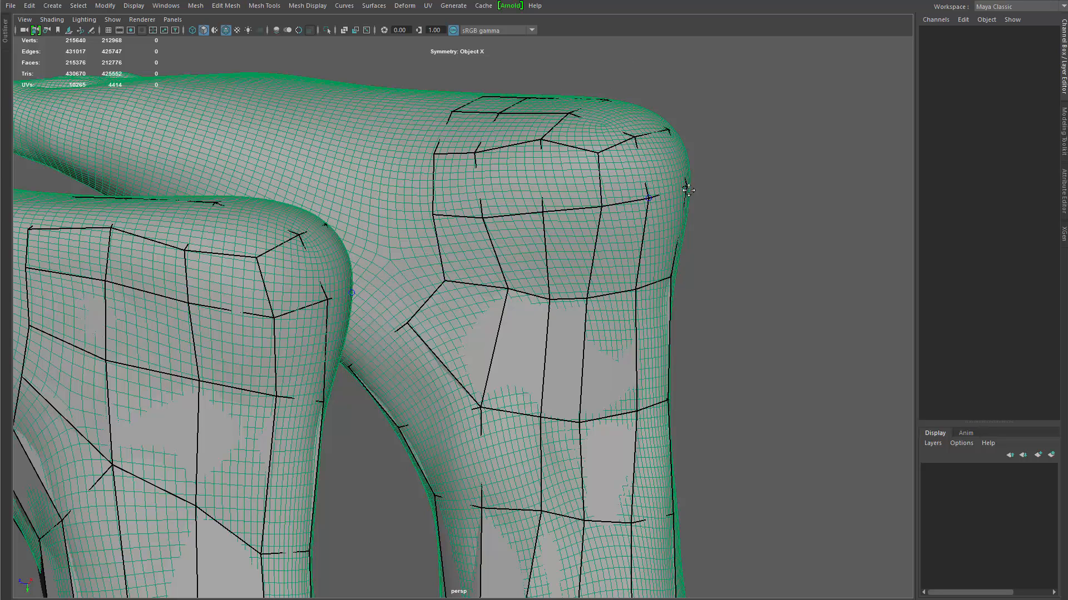
left_click_drag(706, 193, 546, 219, "alt")
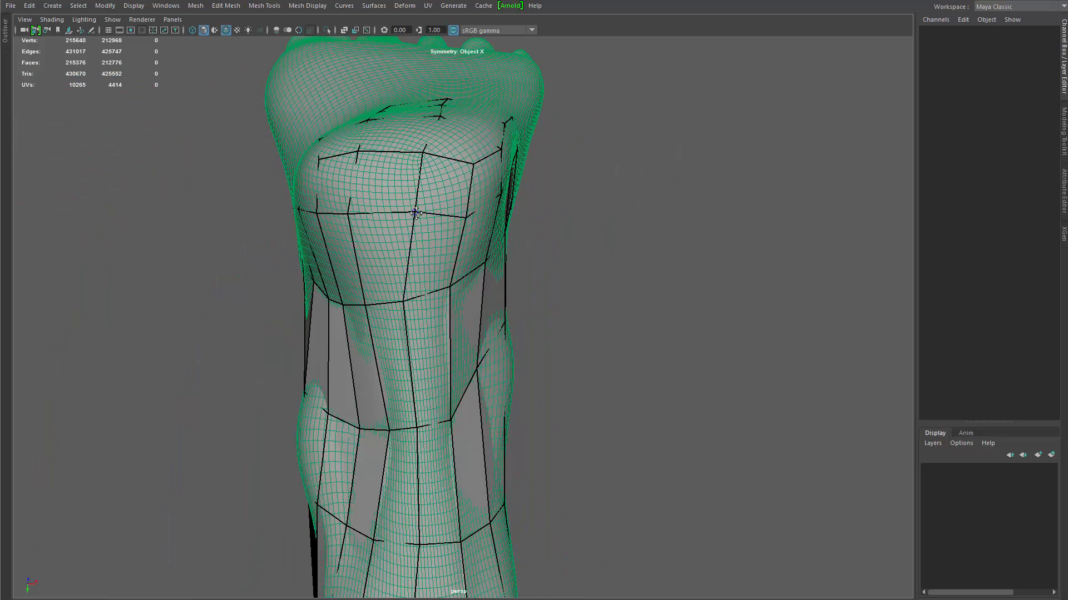
left_click_drag(479, 216, 382, 204, "alt")
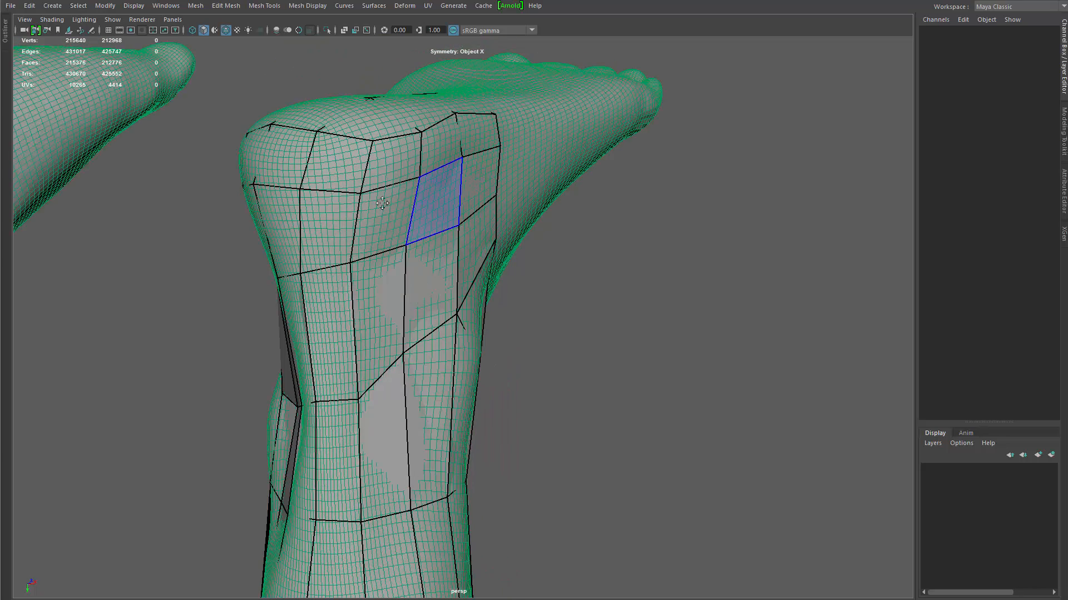
mouse_move(409, 245)
left_mouse_down("alt")
mouse_move(401, 220)
mouse_move(387, 274)
left_mouse_up("alt")
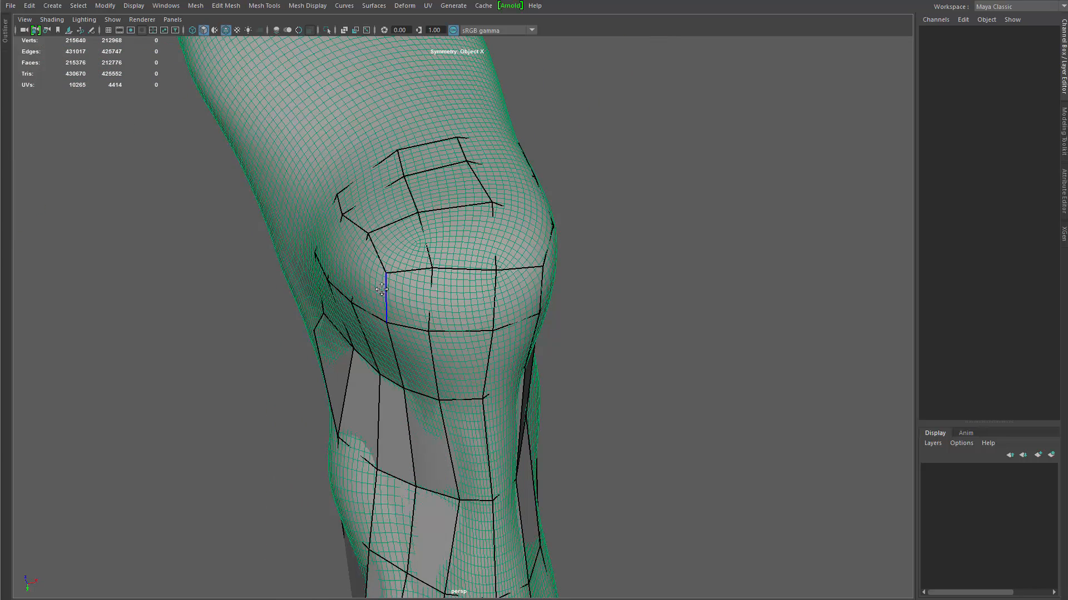
left_click(382, 287, "ctrl+shift")
key("ctrl+z")
left_click(382, 289, "ctrl+shift")
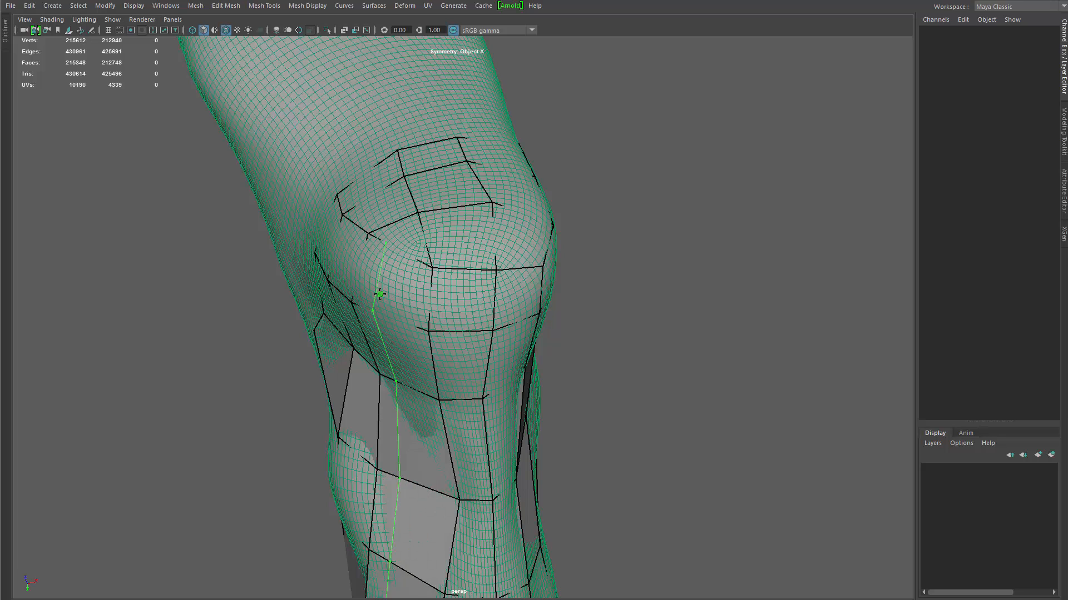
left_click(385, 293, "ctrl")
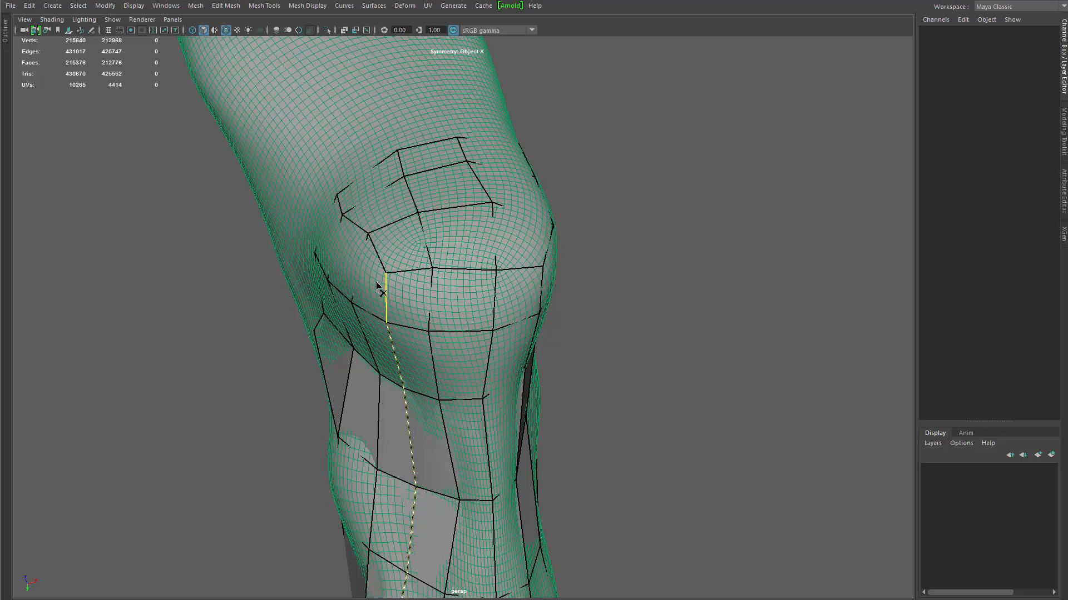
left_click(385, 255, "ctrl+shift")
Step: Extend the open border loop at the ankle and heel forward around the foot to just behind the toes
mouse_move(372, 235)
left_mouse_down()
mouse_move(345, 244)
mouse_move(301, 217)
mouse_move(375, 150)
left_mouse_up()
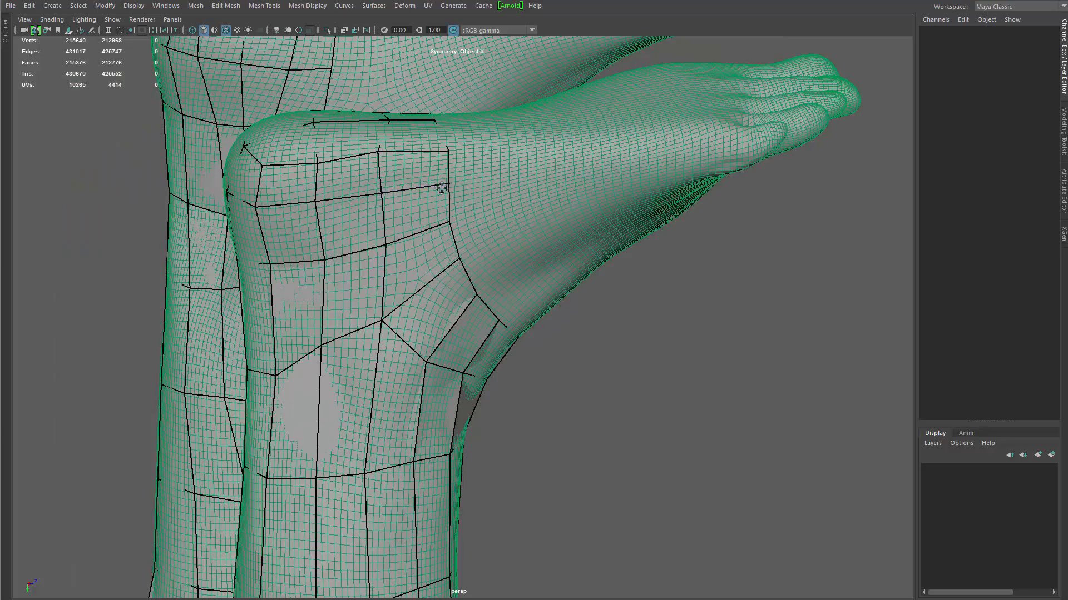
left_click_drag(442, 189, 515, 284, "alt")
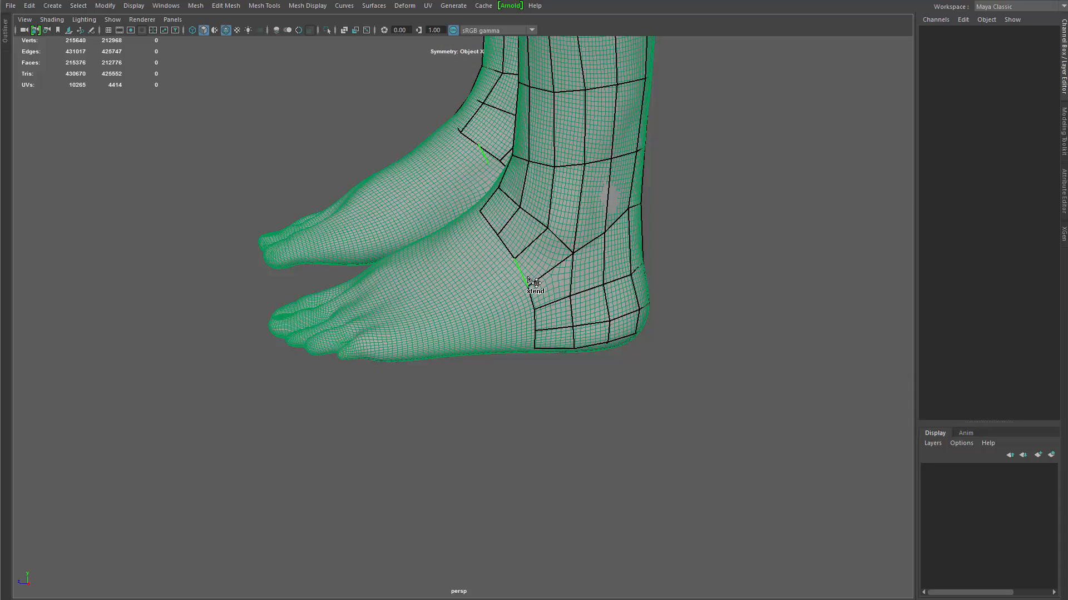
left_click_drag(498, 291, 400, 325)
right_click_drag(359, 377, 472, 417, "alt")
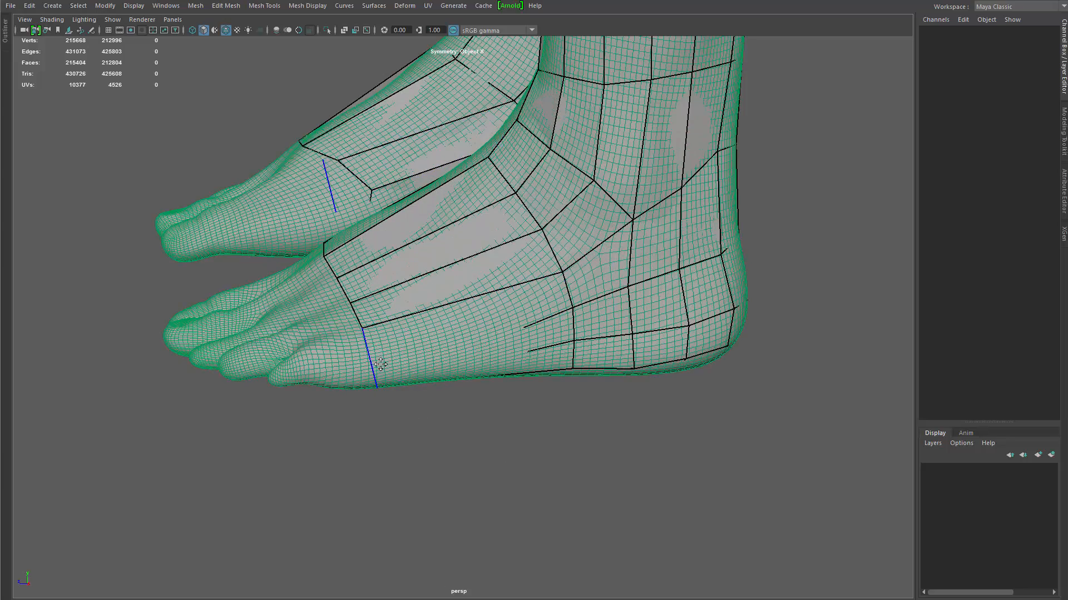
Step: Switch to wireframe display and reposition the front border vertices around the foot to straighten the loop behind the toes
key("4")
left_click_drag(383, 364, 378, 354, "alt")
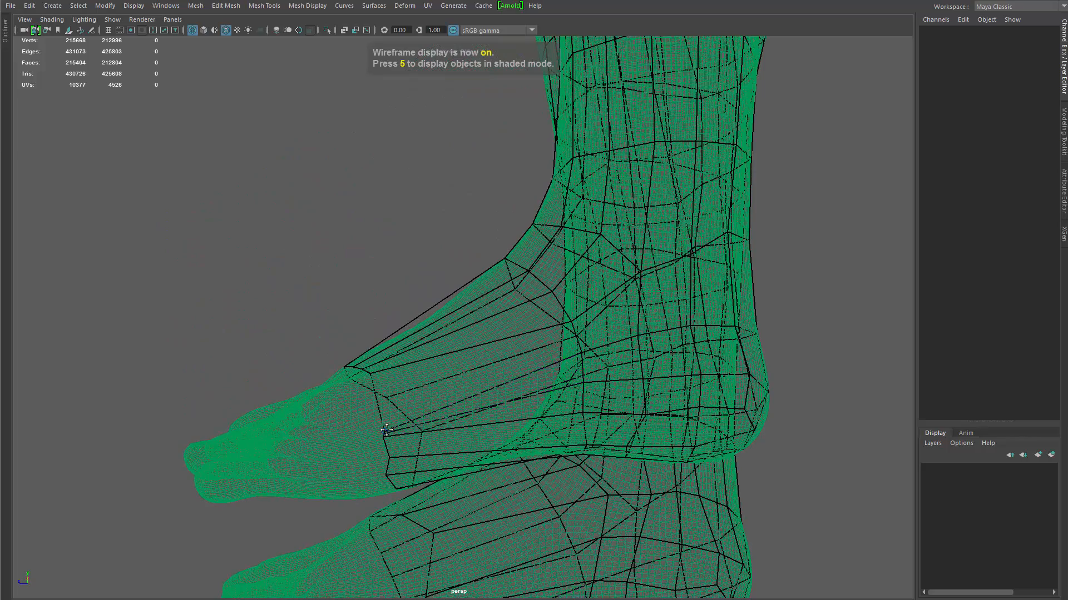
left_click_drag(386, 430, 376, 391)
mouse_move(386, 431)
left_mouse_down()
mouse_move(380, 403)
mouse_move(381, 413)
left_mouse_up()
left_click_drag(400, 470, 395, 422, "alt")
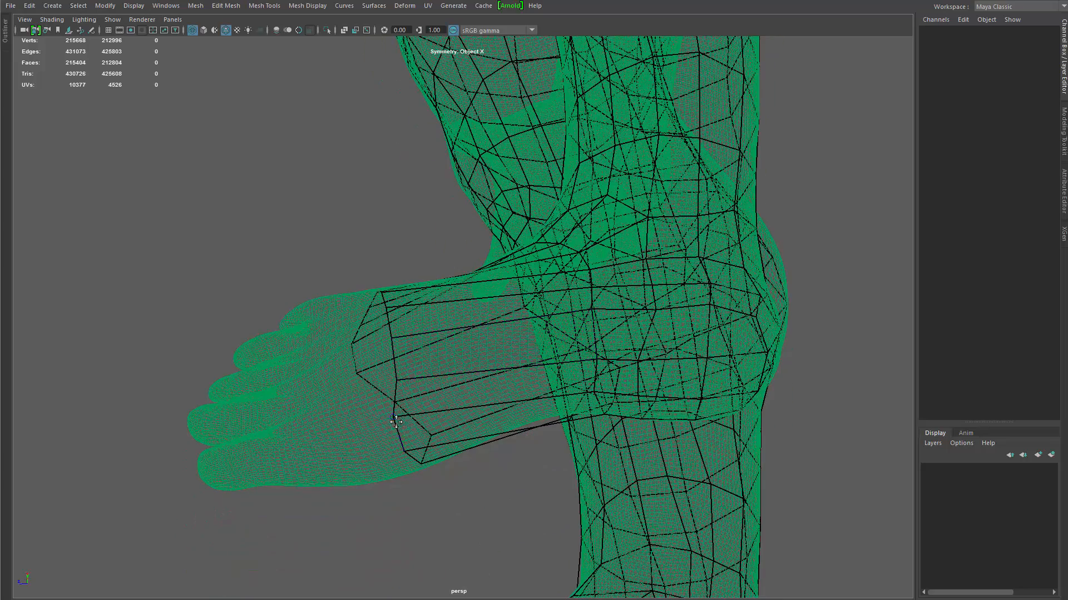
left_click_drag(440, 480, 419, 332, "alt")
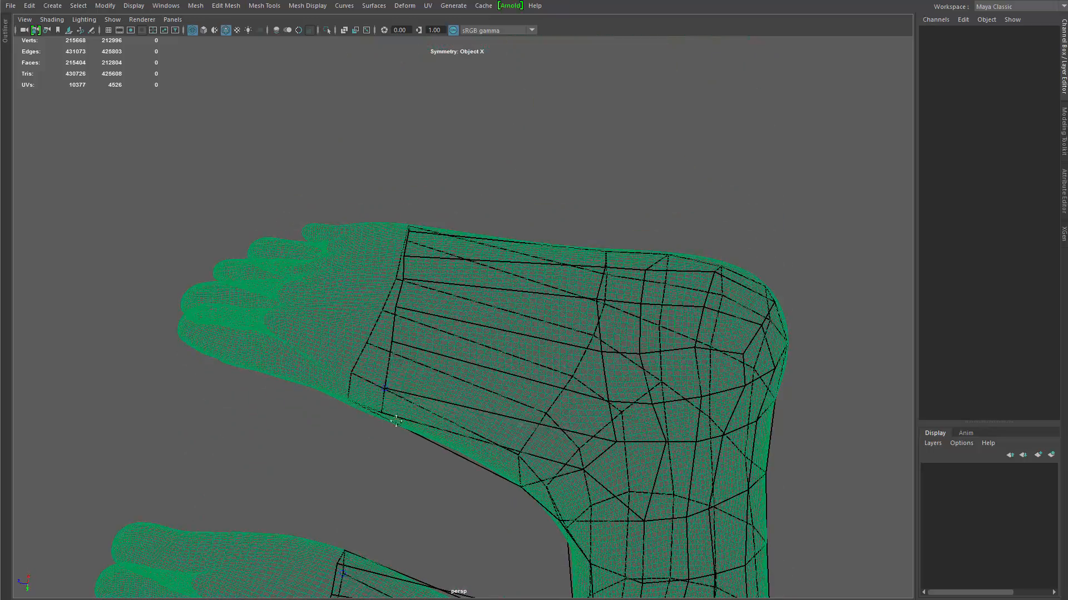
left_click_drag(391, 383, 383, 356, "alt")
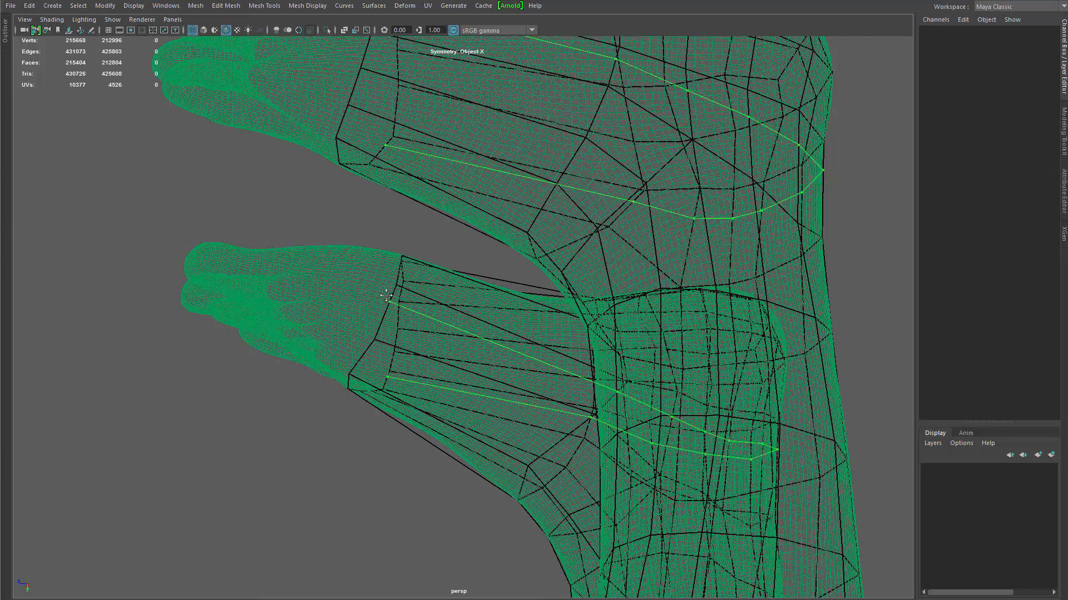
left_click_drag(392, 300, 424, 388, "alt")
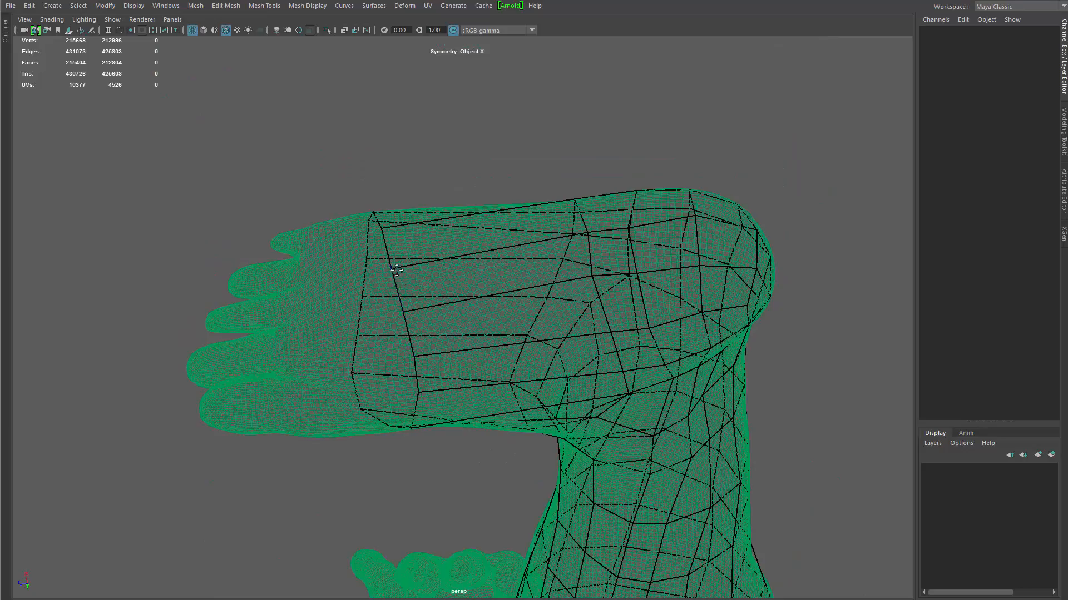
Step: Insert an edge loop around the middle of the foot and even out the front border vertices on top
left_click_drag(397, 269, 470, 315, "alt")
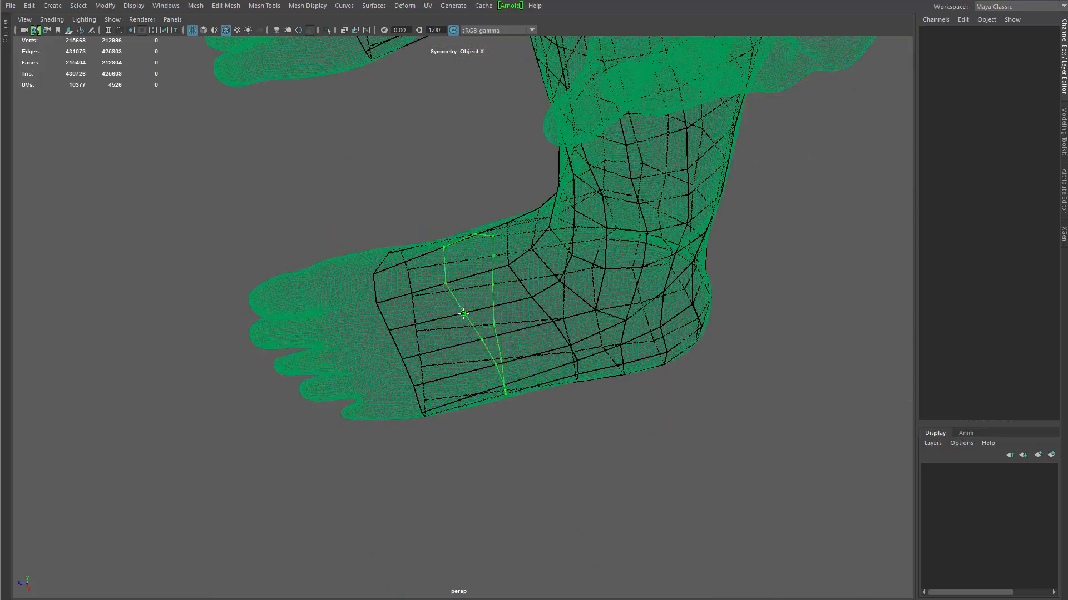
left_click(374, 392)
left_click_drag(374, 392, 435, 414, "alt")
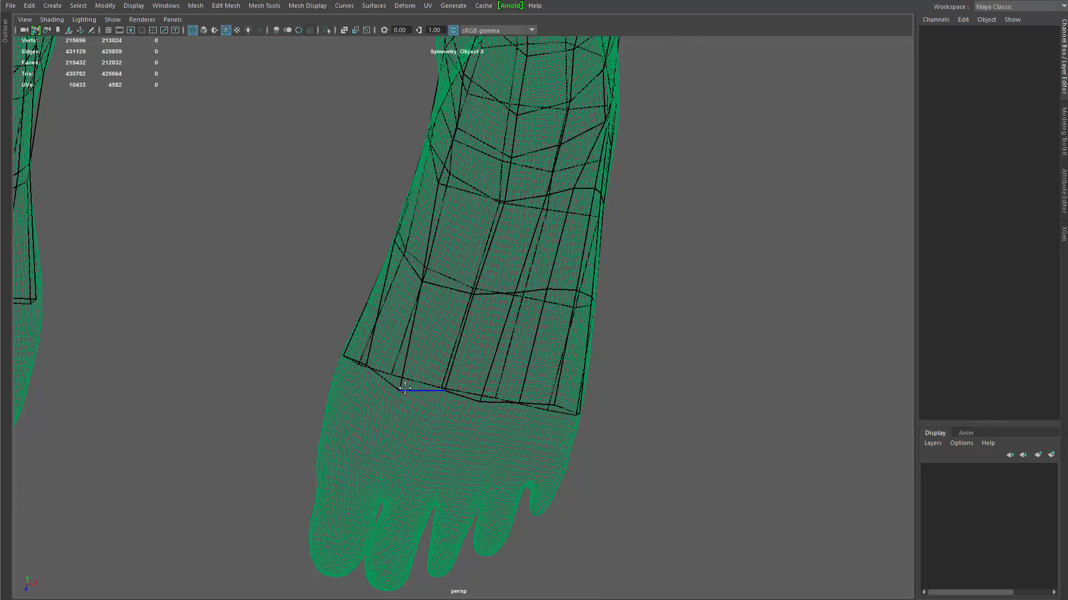
left_click_drag(402, 375, 391, 353, "alt")
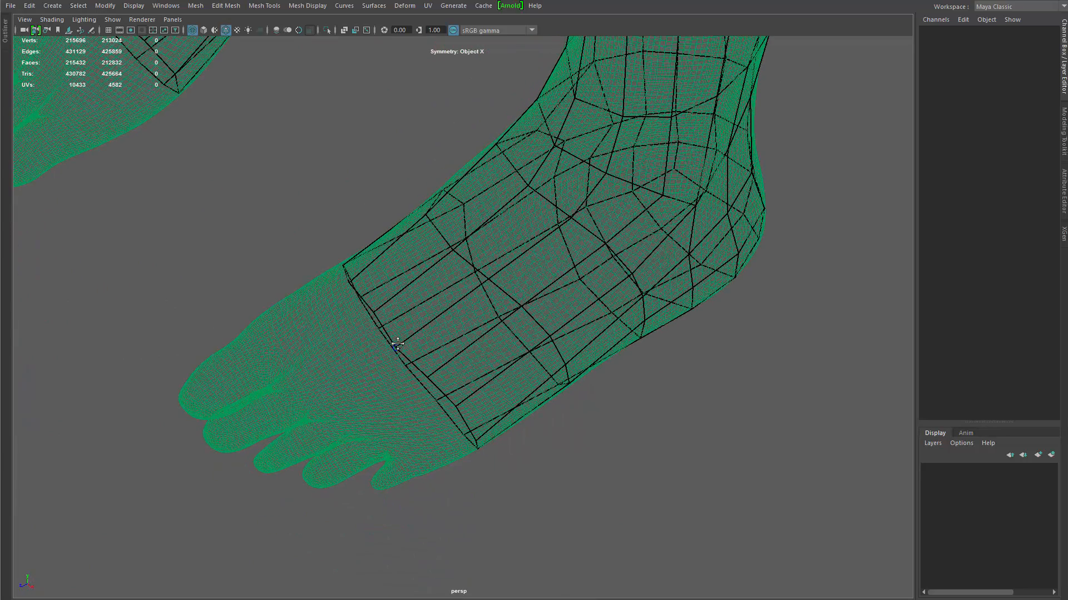
Step: Examine the quad flow of the legs and feet in wireframe, then return to shaded display
right_click_drag(400, 343, 372, 336, "alt")
left_click_drag(372, 335, 456, 311, "alt")
middle_click_drag(456, 478, 458, 558, "alt")
middle_click_drag(408, 200, 390, 556, "alt")
right_click_drag(403, 384, 228, 250, "alt")
middle_click_drag(520, 257, 533, 139, "alt")
left_click_drag(533, 139, 490, 172, "alt")
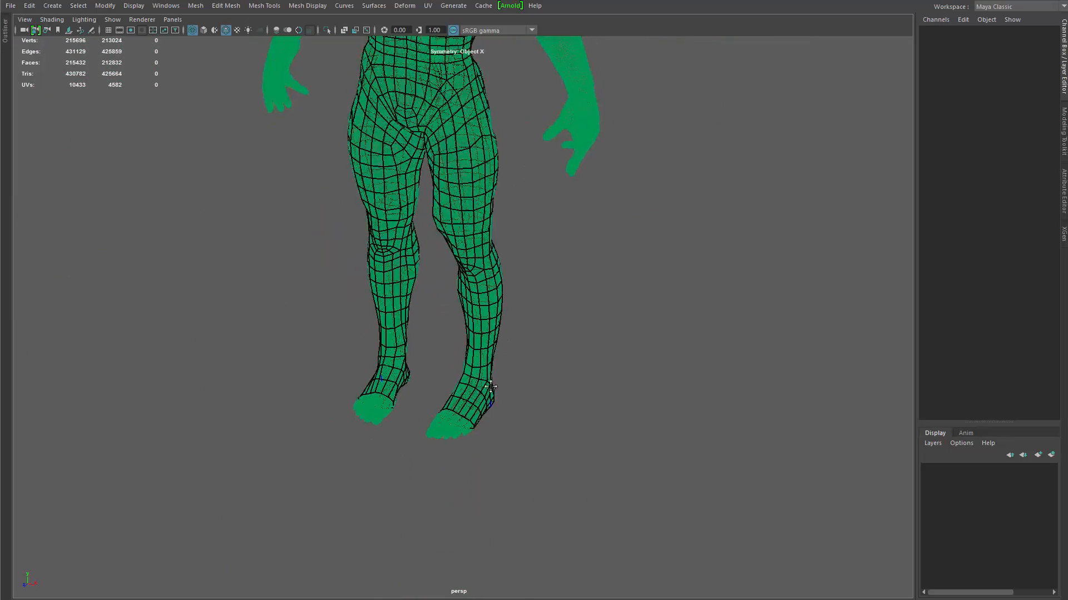
middle_click_drag(445, 445, 442, 336, "alt")
mouse_move(378, 361)
right_mouse_down("alt")
mouse_move(506, 490)
mouse_move(525, 489)
right_mouse_up("alt")
key("5")
left_click_drag(473, 398, 460, 382, "alt")
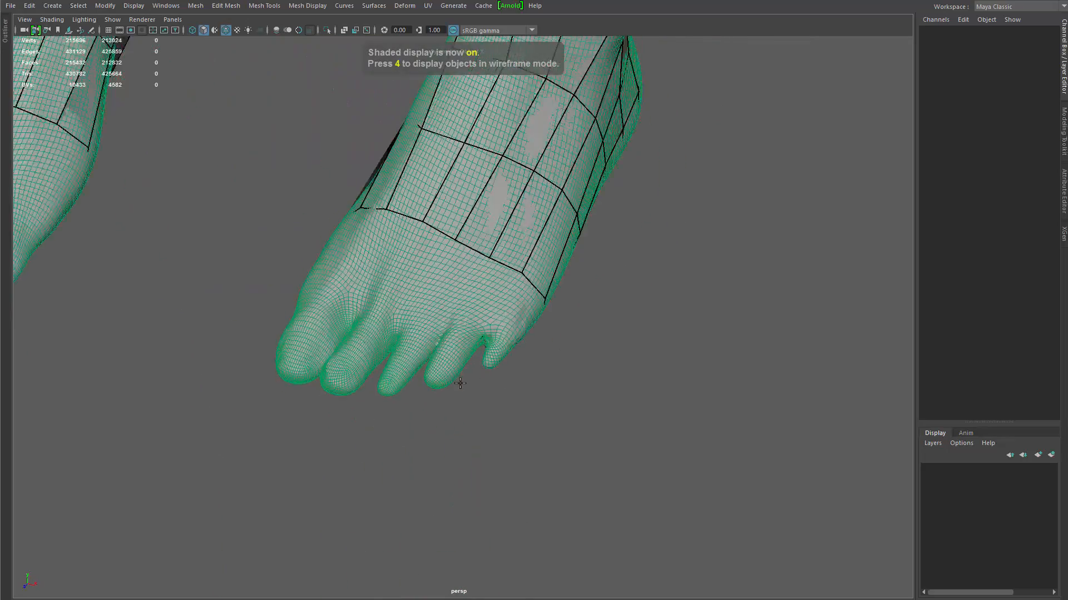
right_click_drag(460, 381, 504, 319, "alt")
middle_click_drag(482, 225, 511, 333, "alt")
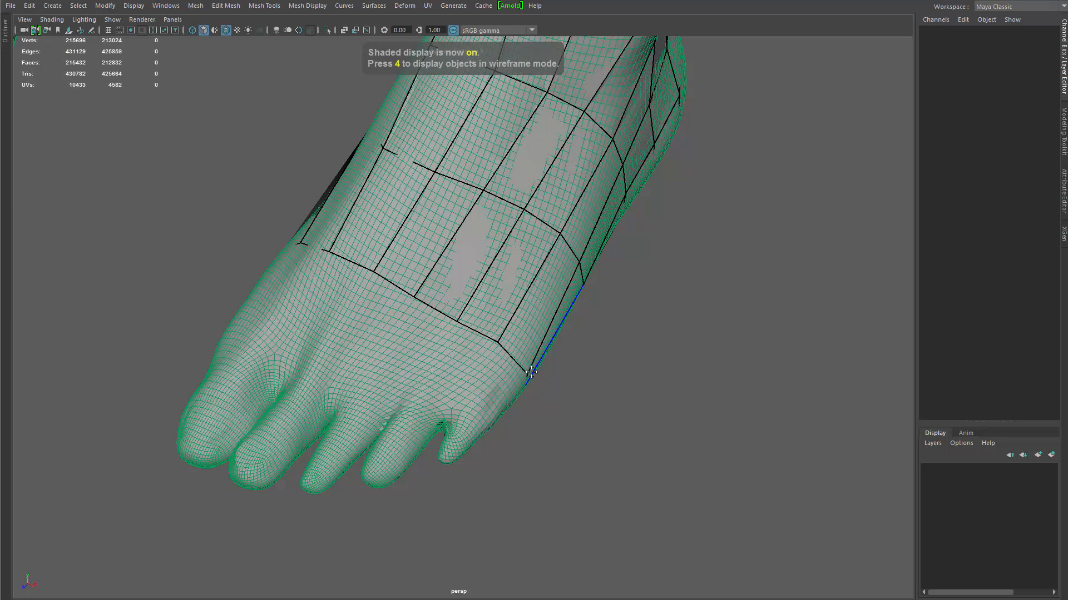
left_click_drag(531, 371, 480, 334, "alt")
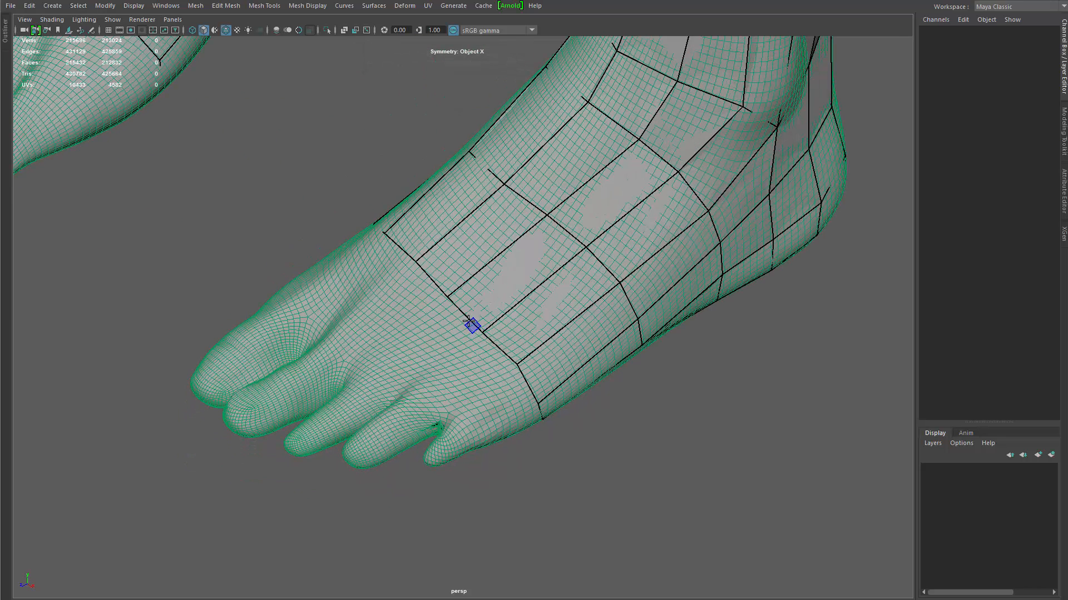
left_click_drag(411, 364, 395, 376)
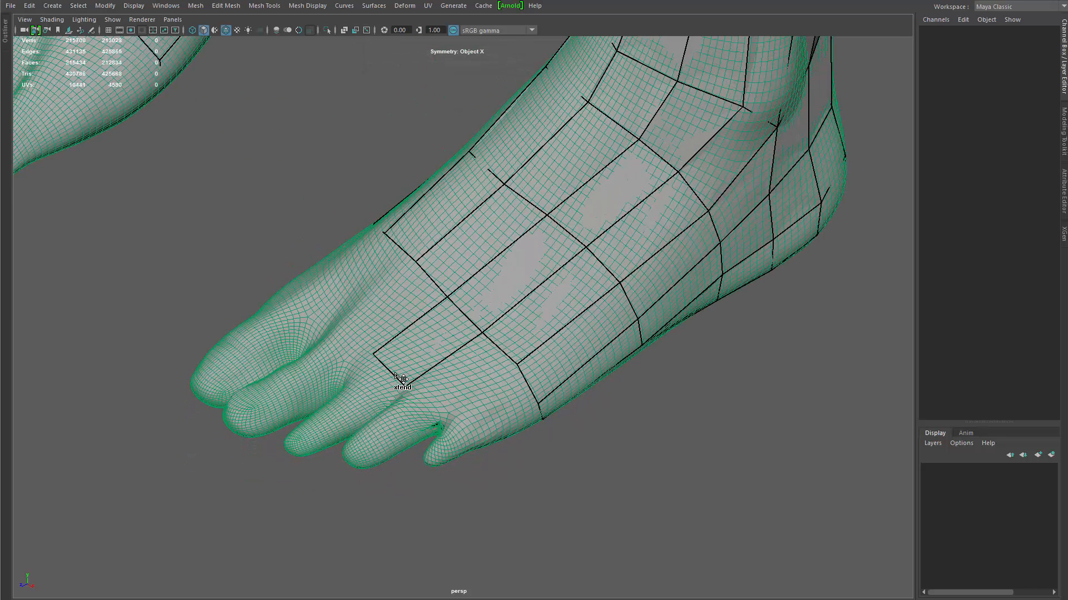
key("ctrl+z")
Step: Return the retopologized mesh to object mode, delete its construction history and isolate it in the viewport
left_click_drag(520, 339, 472, 309, "alt")
right_click_drag(595, 315, 644, 269)
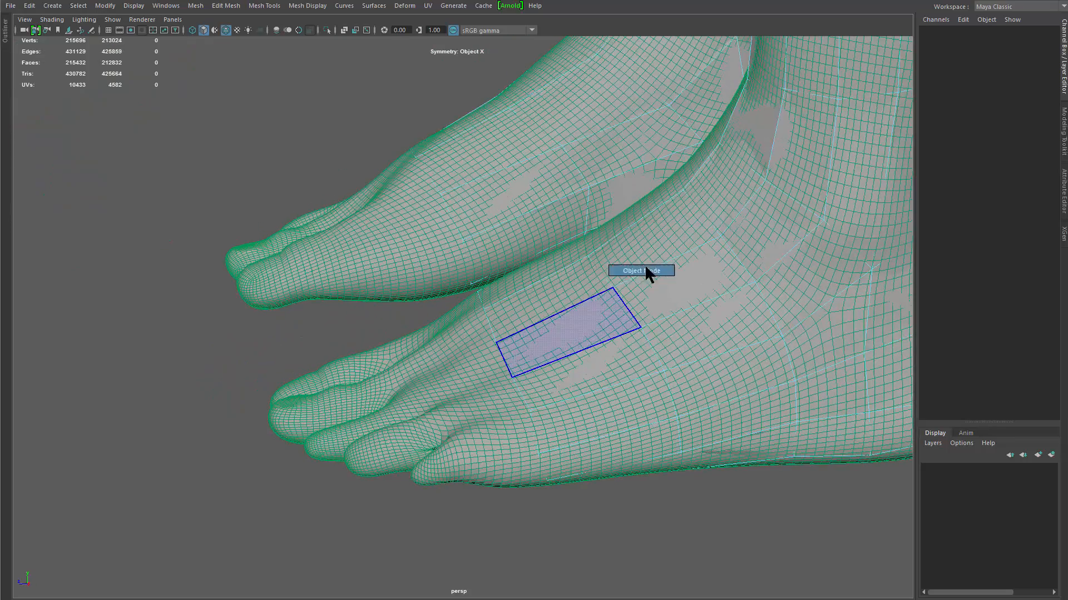
right_click_drag(595, 239, 504, 207, "alt")
key("alt+shift+d")
key("ctrl+1")
left_click_drag(638, 361, 544, 336, "alt")
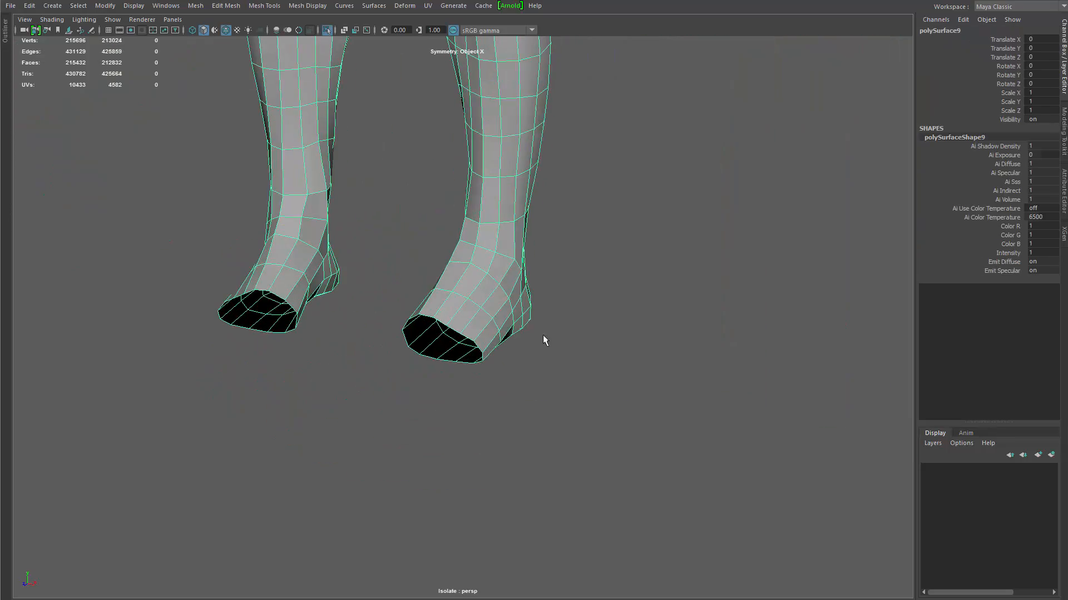
Step: Soften all edges of the isolated retopologized mesh and deselect it to check the smooth shading
left_click(547, 237)
left_click(516, 227)
mouse_move(513, 219)
right_mouse_down("shift")
mouse_move(575, 246)
mouse_move(628, 210)
right_mouse_up("shift")
right_click_drag(704, 159, 717, 149)
middle_click_drag(433, 228, 496, 377, "alt")
right_click_drag(496, 376, 300, 267, "alt")
left_click(669, 258)
middle_click_drag(620, 284, 632, 408, "alt")
right_click_drag(632, 408, 472, 365, "alt")
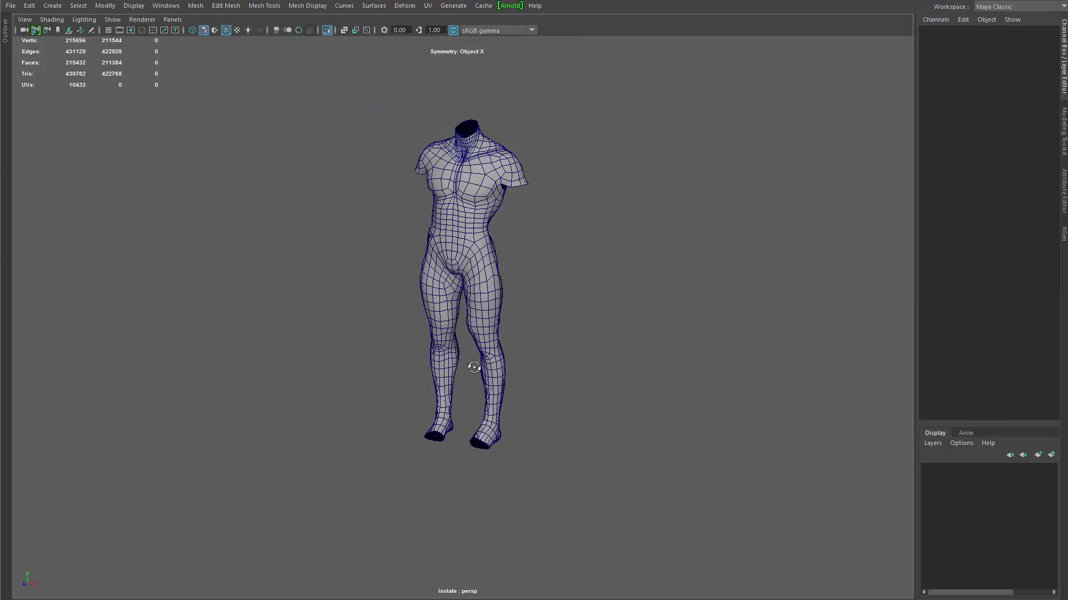
Step: Reselect the retopologized mesh and leave isolation to check it over the sculpted body
left_click_drag(472, 365, 538, 340, "alt")
left_click_drag(478, 332, 581, 430)
key("ctrl+1")
left_click_drag(525, 373, 495, 361, "alt")
right_click_drag(495, 361, 593, 302, "alt")
mouse_move(593, 302)
left_mouse_down("alt")
mouse_move(582, 352)
mouse_move(576, 293)
left_mouse_up("alt")
middle_click_drag(575, 293, 565, 195, "alt")
left_click_drag(565, 195, 508, 356, "alt")
right_click_drag(509, 355, 604, 420, "alt")
middle_click_drag(604, 420, 491, 255, "alt")
left_click_drag(491, 255, 409, 459, "alt")
right_click_drag(408, 458, 415, 299, "alt")
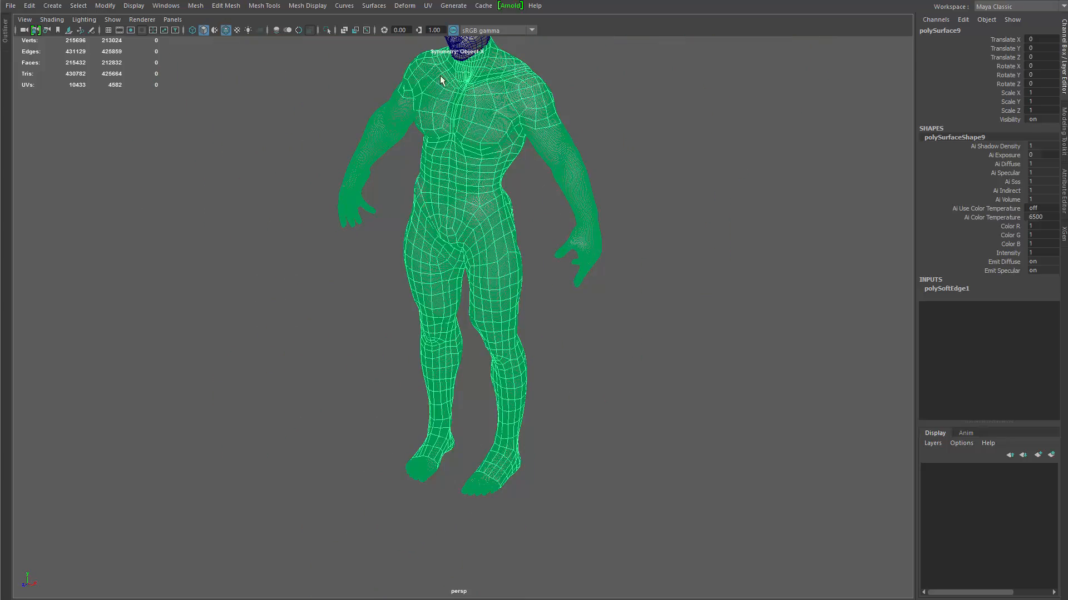
Step: Disable the live surface on the sculpt through the standard interface, then restore the full-screen view
middle_click_drag(459, 169, 468, 297, "alt")
key("ctrl+space")
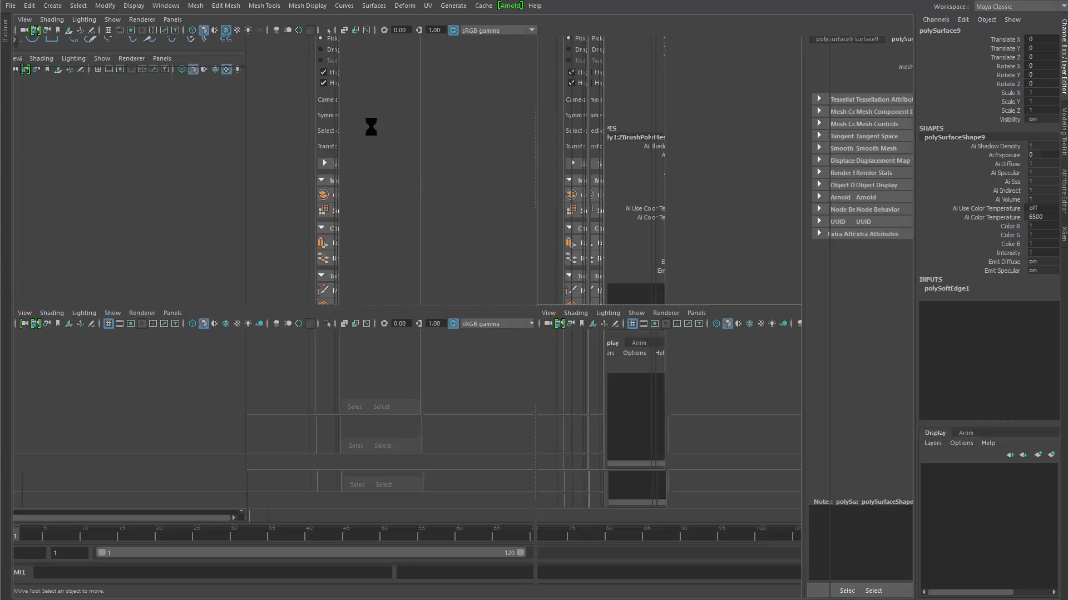
left_click(432, 21)
key("ctrl+space")
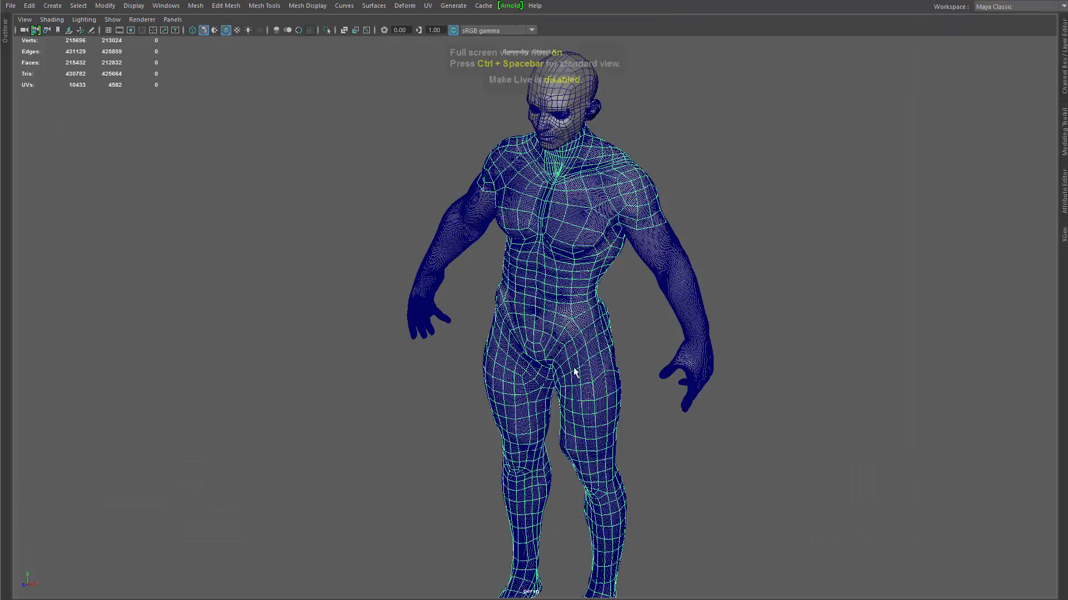
Step: Hide the high-poly body sculpt, then select the retopologized mesh and frame its feet
middle_click_drag(573, 371, 529, 164, "alt")
right_click_drag(528, 164, 595, 319, "alt")
left_click(508, 494)
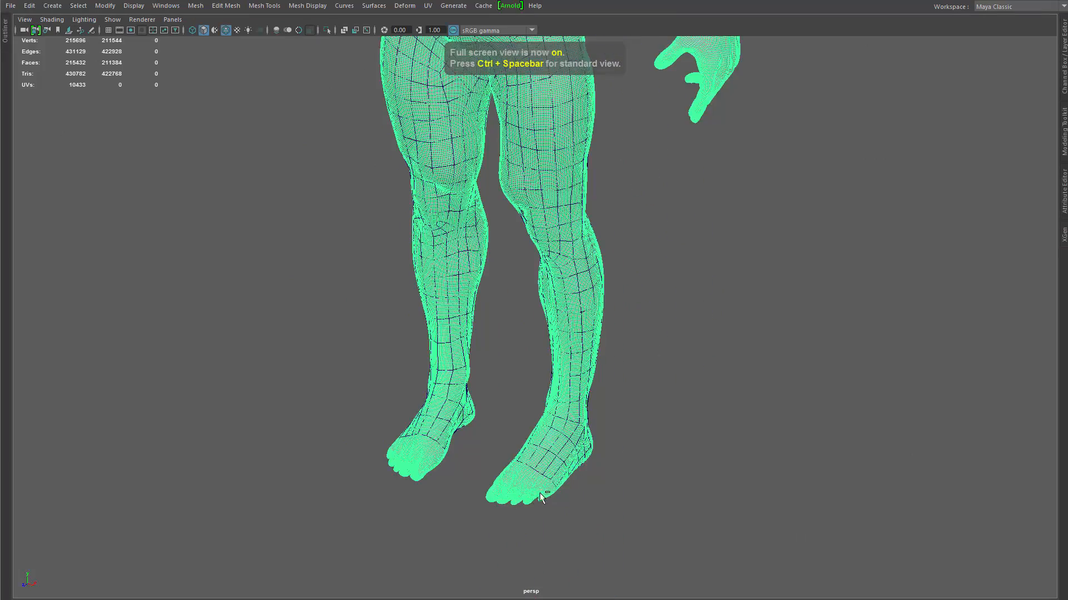
key("ctrl+h")
left_click(558, 472)
key("f")
middle_click_drag(581, 497, 572, 300, "alt")
right_click_drag(573, 300, 672, 534, "alt")
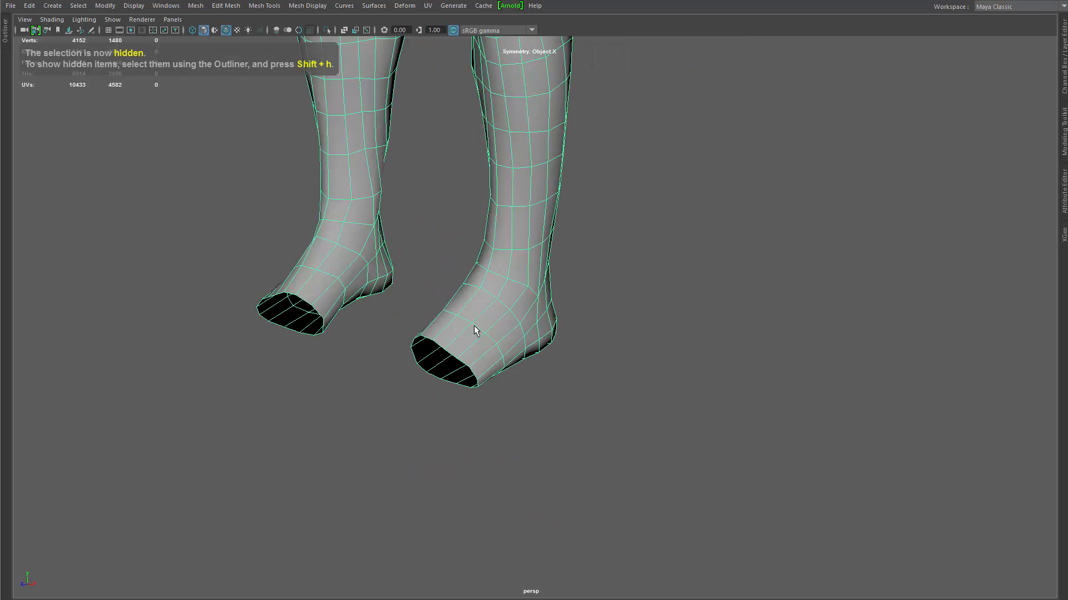
Step: Select the open front border edge loops of both feet, extrude them and move the new edges forward and down
right_click_drag(475, 326, 539, 401, "alt")
right_click_drag(429, 287, 429, 242)
double_click(395, 380)
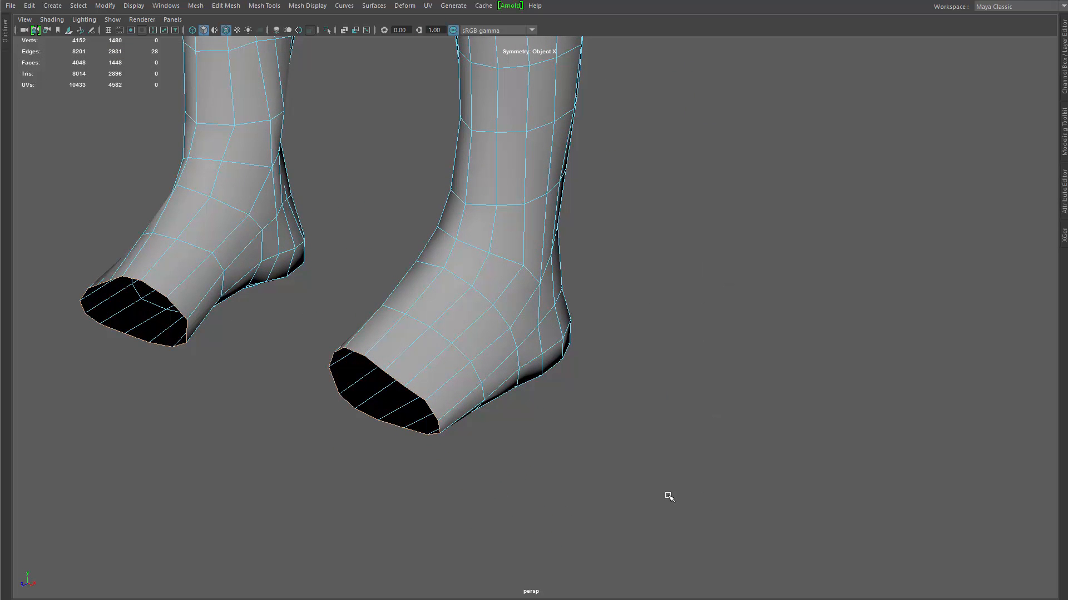
key("w")
left_click_drag(253, 356, 304, 440, "alt")
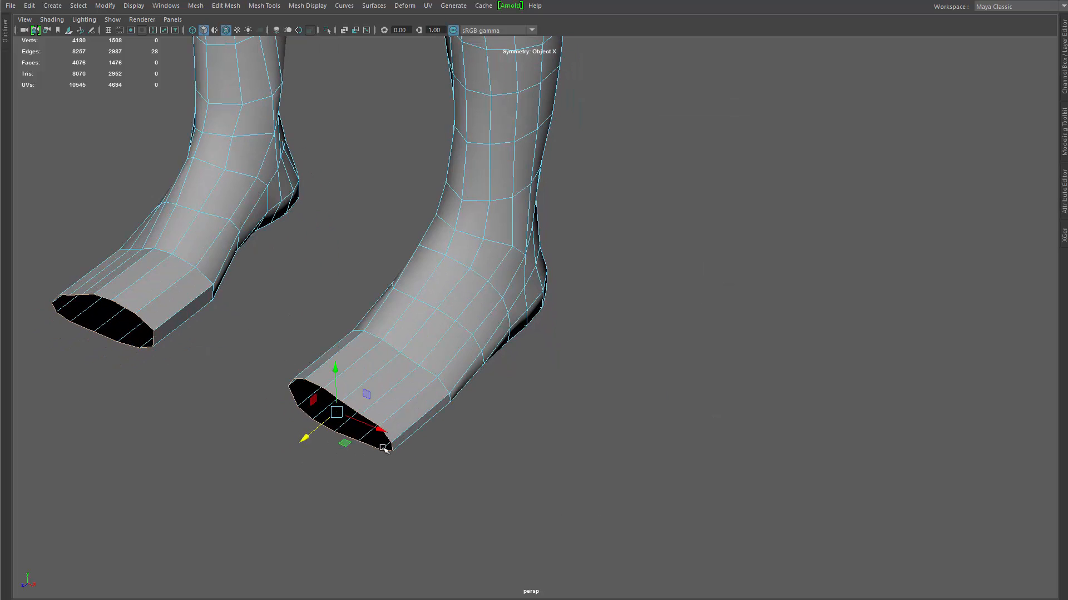
left_click_drag(382, 448, 465, 488, "alt")
left_click_drag(416, 539, 412, 513)
Step: Extrude the foot border loops a second time and pull the new edge row forward past the toes
right_click_drag(547, 367, 579, 525, "shift")
key("w")
left_click_drag(556, 500, 522, 400, "alt")
left_click_drag(359, 470, 353, 503)
left_click_drag(501, 473, 395, 444, "alt")
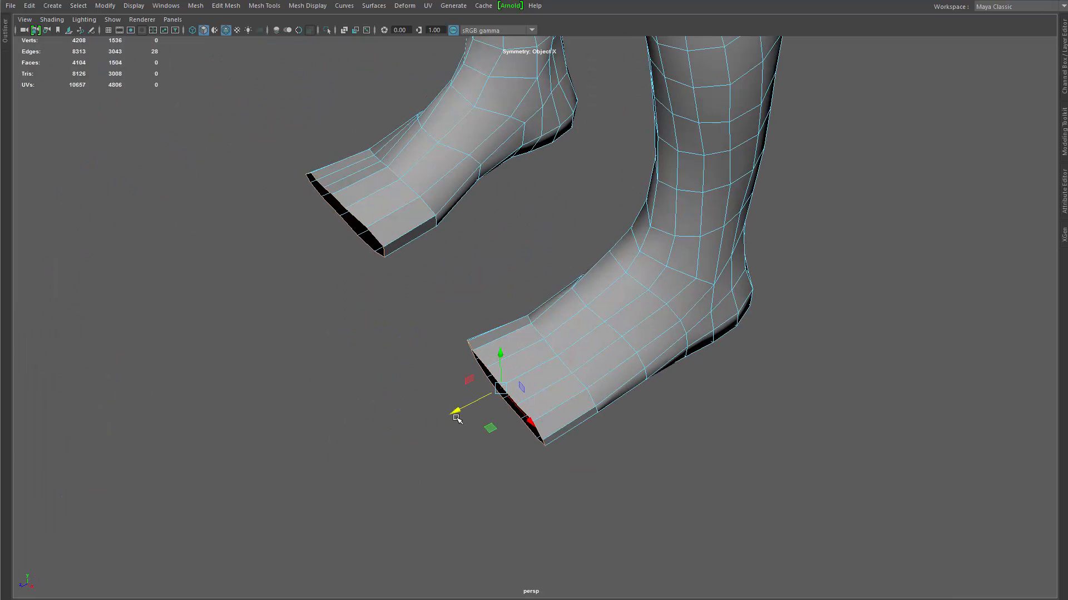
left_click_drag(454, 411, 403, 440)
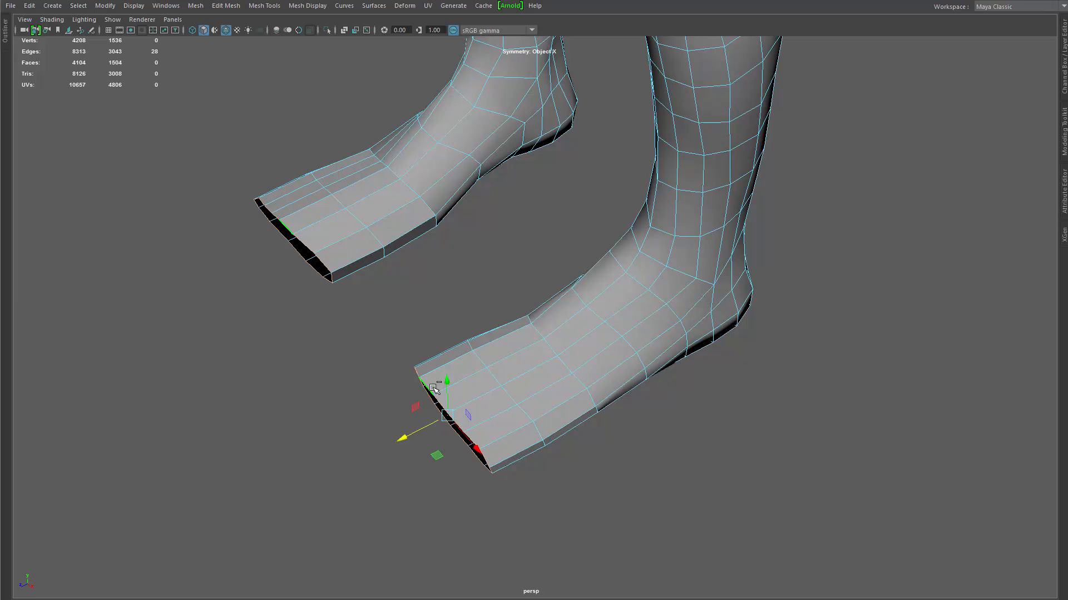
left_click_drag(448, 421, 394, 442)
key("w")
left_click_drag(394, 442, 447, 432, "alt")
right_click_drag(517, 384, 623, 309)
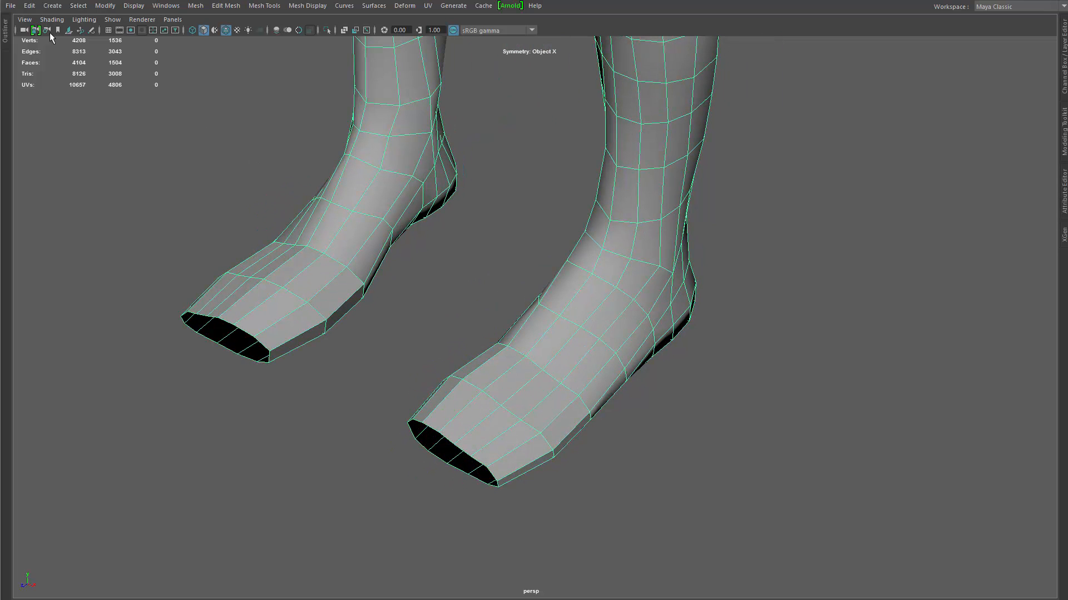
Step: Unhide the high-poly sculpt body1:ZBrushPolyMesh3D and reselect the retopologized mesh
left_click(165, 6)
left_click(205, 125)
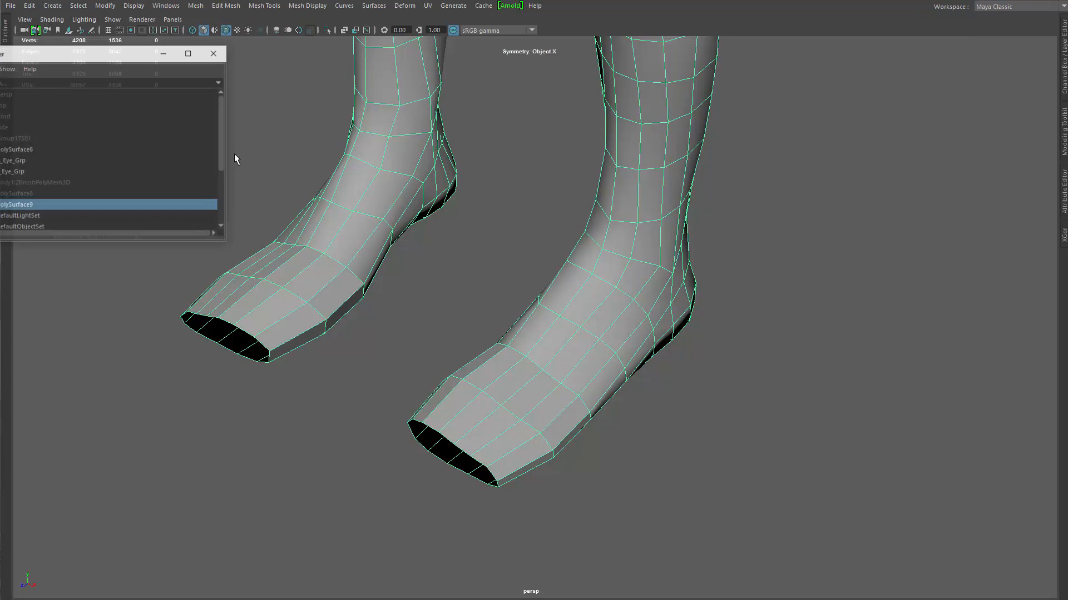
left_click(42, 183)
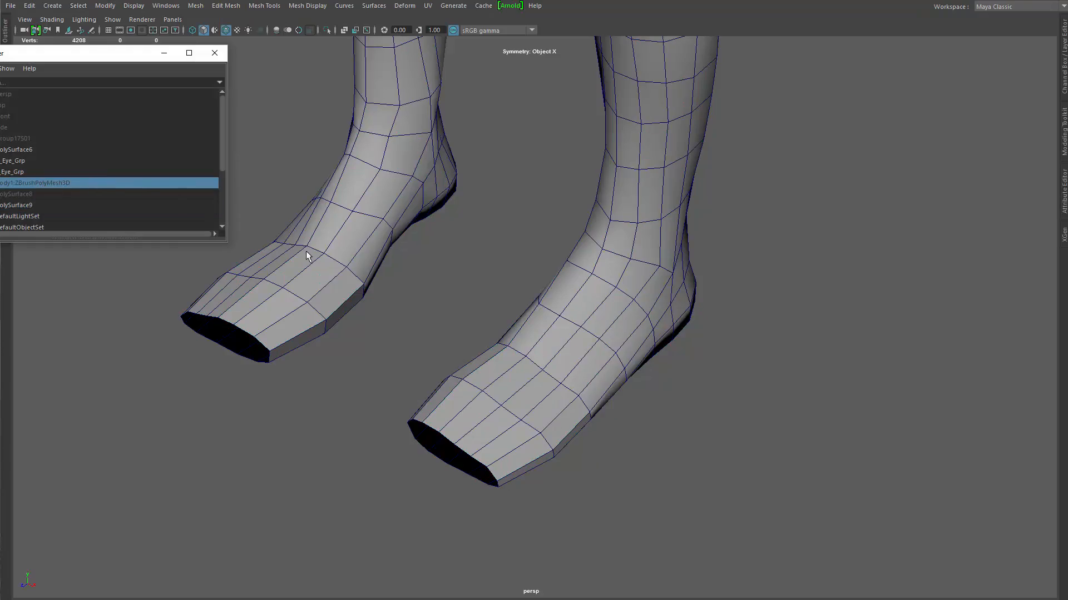
key("shift+h")
left_click(499, 443)
left_click_drag(498, 443, 456, 476, "alt")
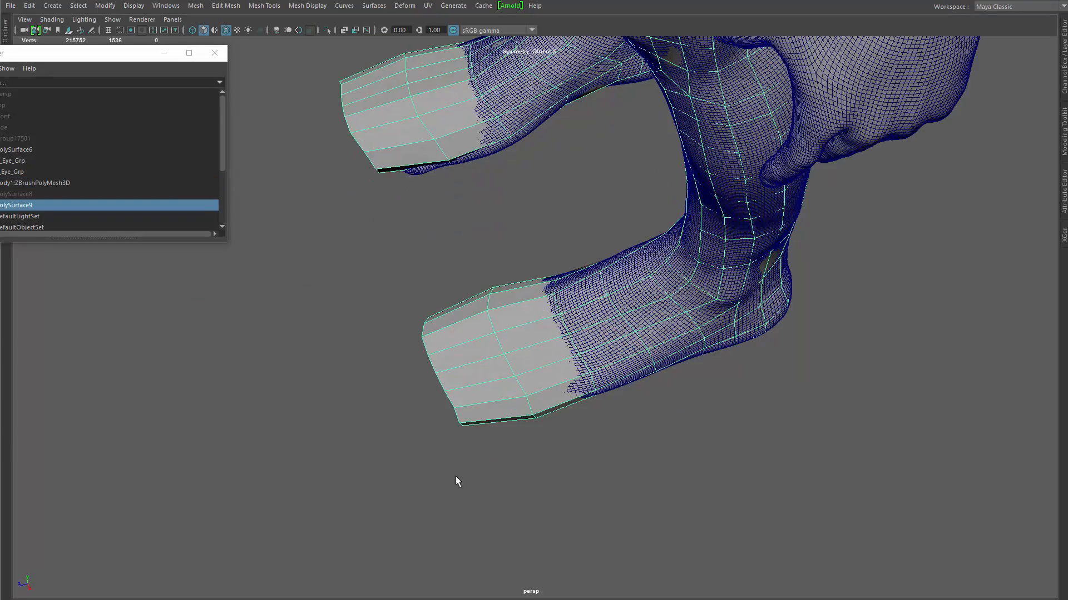
Step: Display the retopologized mesh's vertices in wireframe against the sculpted toes
right_click_drag(464, 413, 441, 422)
left_click_drag(458, 463, 577, 464, "alt")
key("4")
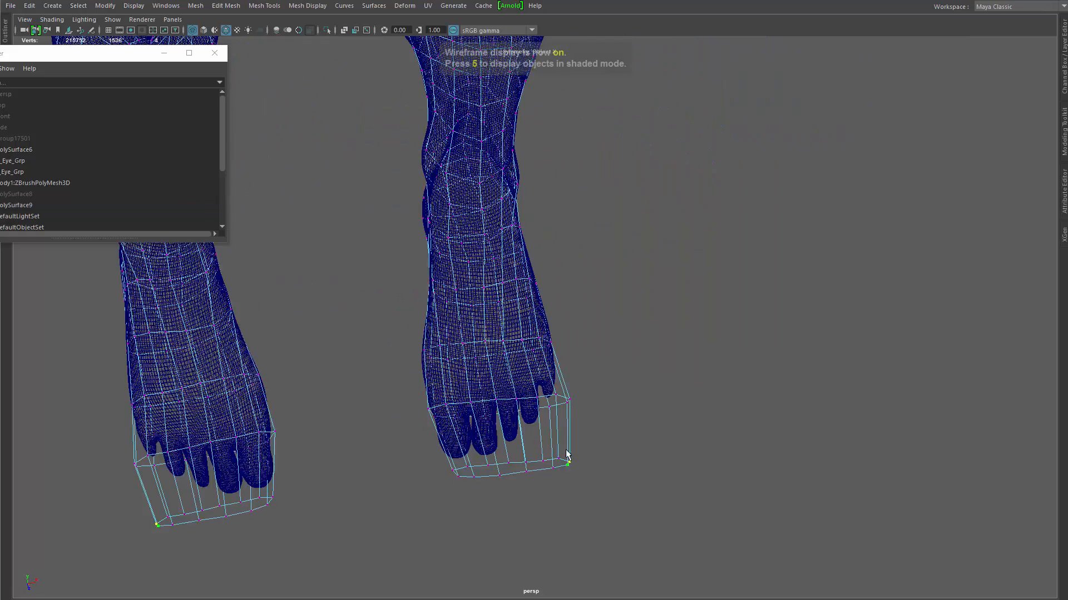
Step: Try to pull the outer, middle and inner front border vertices back to the toe tips with soft selection
key("b")
left_click_drag(510, 429, 506, 430)
key("w")
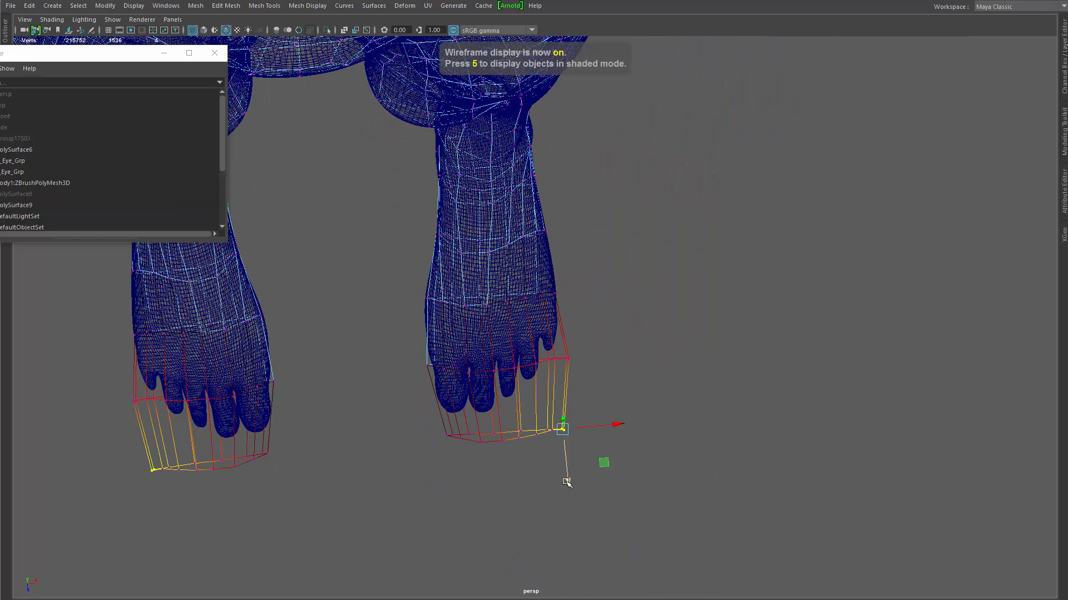
left_click_drag(567, 482, 562, 424)
left_click(514, 397)
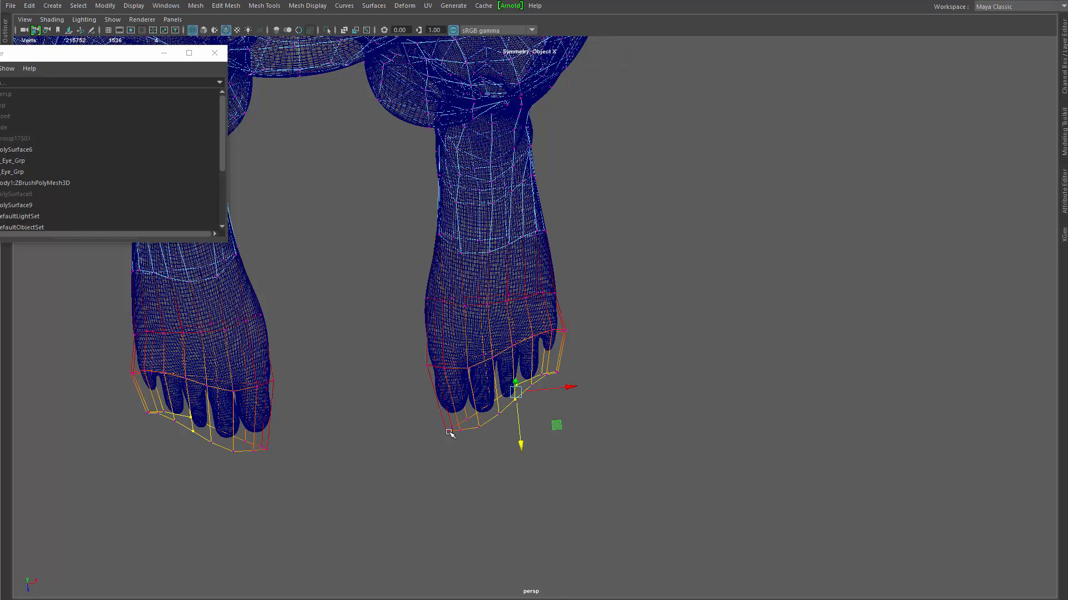
left_click(448, 428)
left_click_drag(460, 477, 456, 468)
Step: Try to refine the front border around the toes with a smaller soft-selection falloff and individual vertex moves
left_click_drag(506, 370, 523, 415)
key("b")
left_click_drag(508, 381, 448, 394)
key("w")
left_click_drag(516, 429, 517, 436)
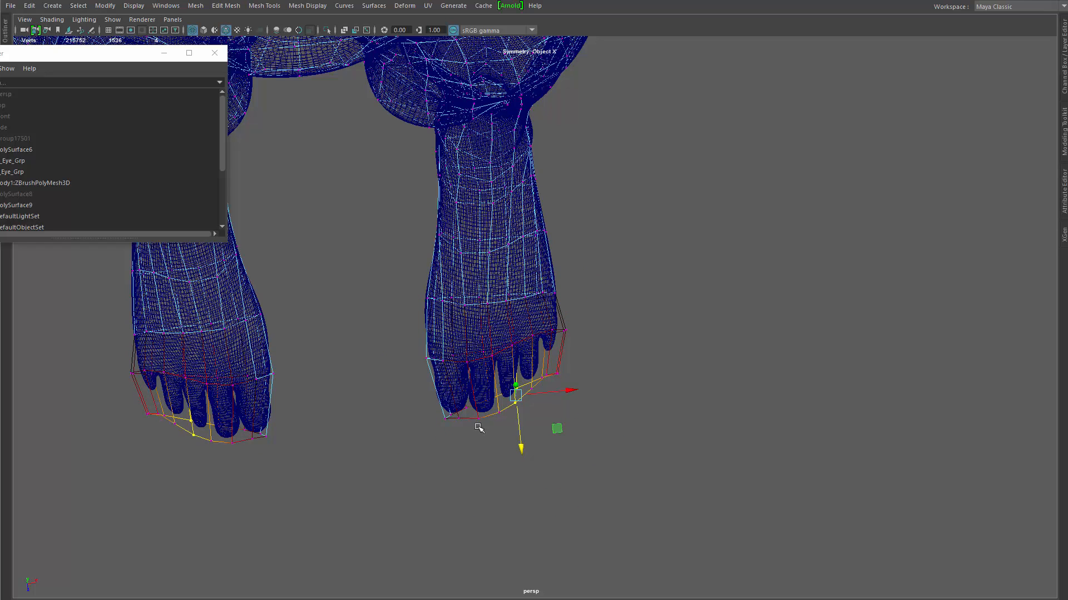
left_click_drag(461, 382, 447, 460)
key("b")
key("q")
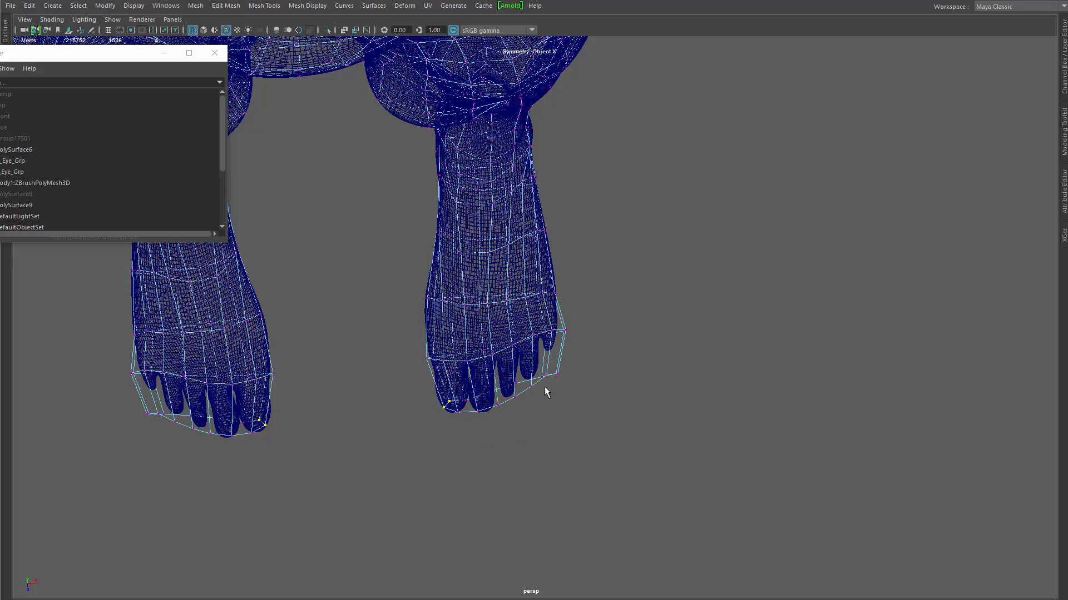
left_click_drag(560, 427, 562, 412)
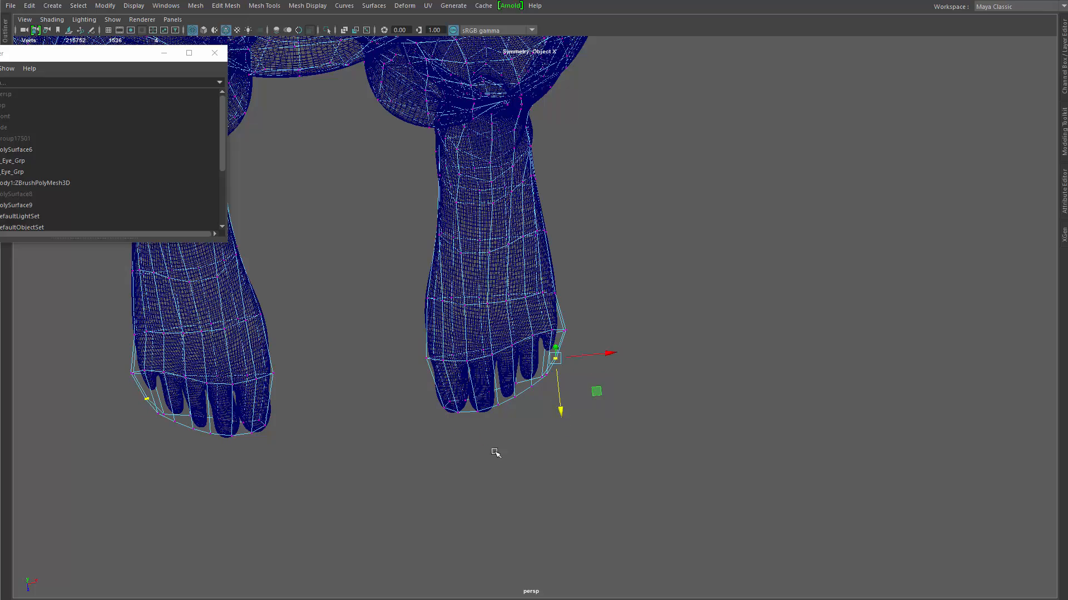
Step: Try to reposition and scale all front border vertices with soft selection, then undo the changes
left_click_drag(495, 451, 436, 388, "alt")
left_click_drag(436, 388, 523, 509)
key("b")
left_click_drag(466, 422, 510, 420)
key("e")
key("w")
key("b")
left_click_drag(458, 456, 477, 459)
key("ctrl+z")
key("b")
left_click_drag(605, 400, 505, 421, "alt")
key("ctrl+z")
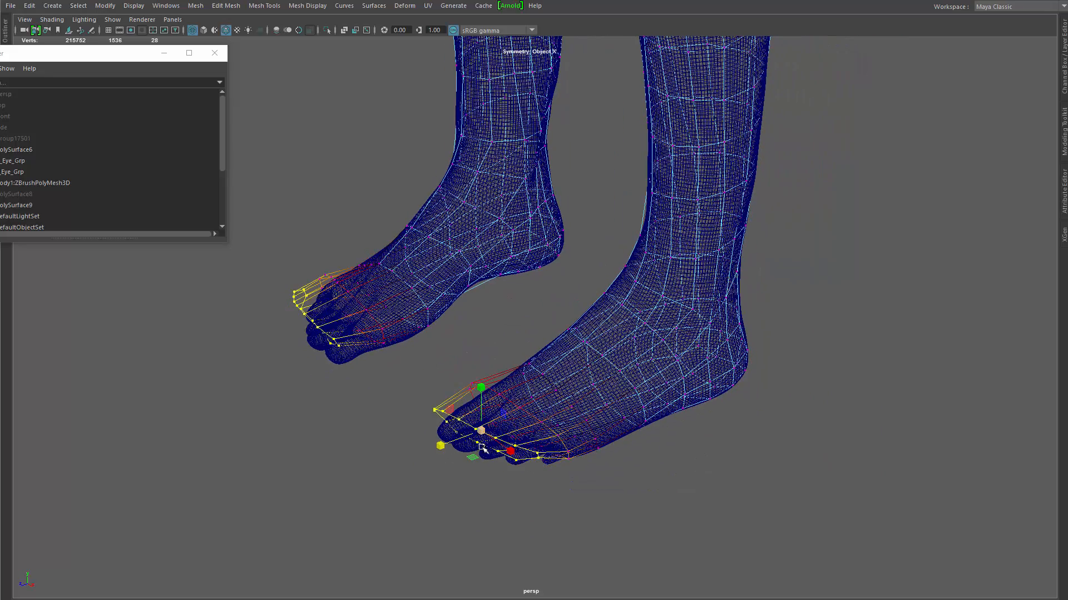
Step: Scale the two front edge rows of the feet to match the height of the sculpted toes
key("b")
left_click_drag(440, 445, 542, 410)
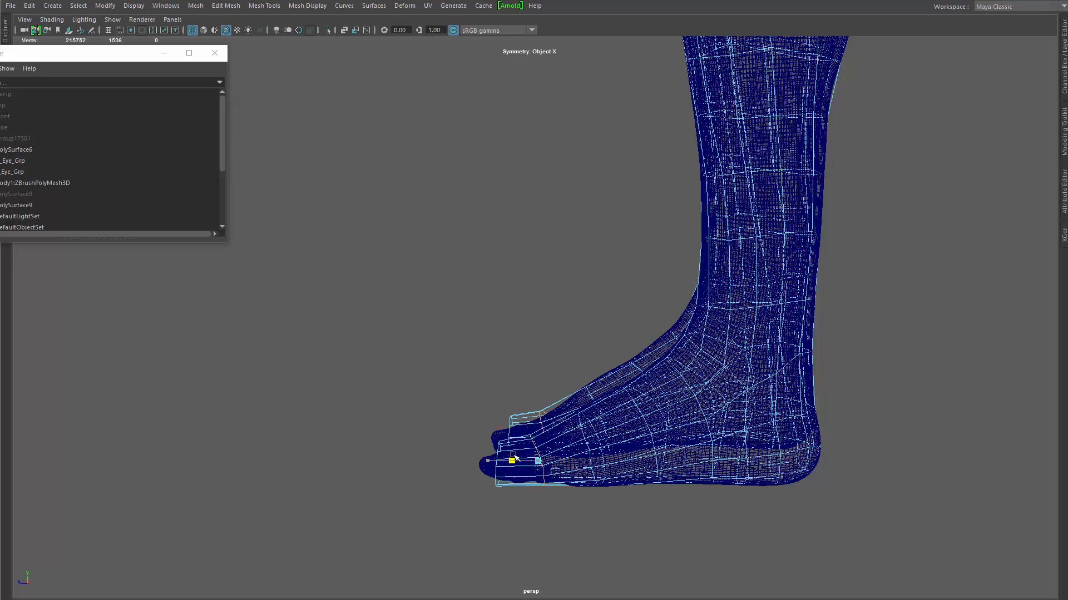
left_click_drag(489, 461, 563, 504, "alt")
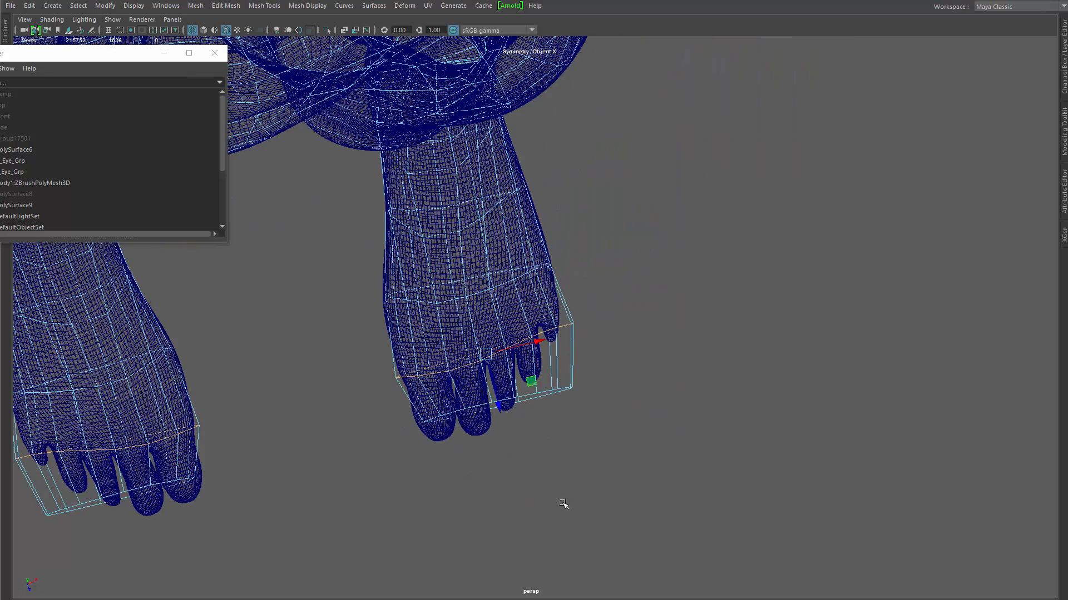
Step: Move the front border vertices to follow the sculpted toe tips from the big toe to the little toe
left_click_drag(418, 407, 453, 448)
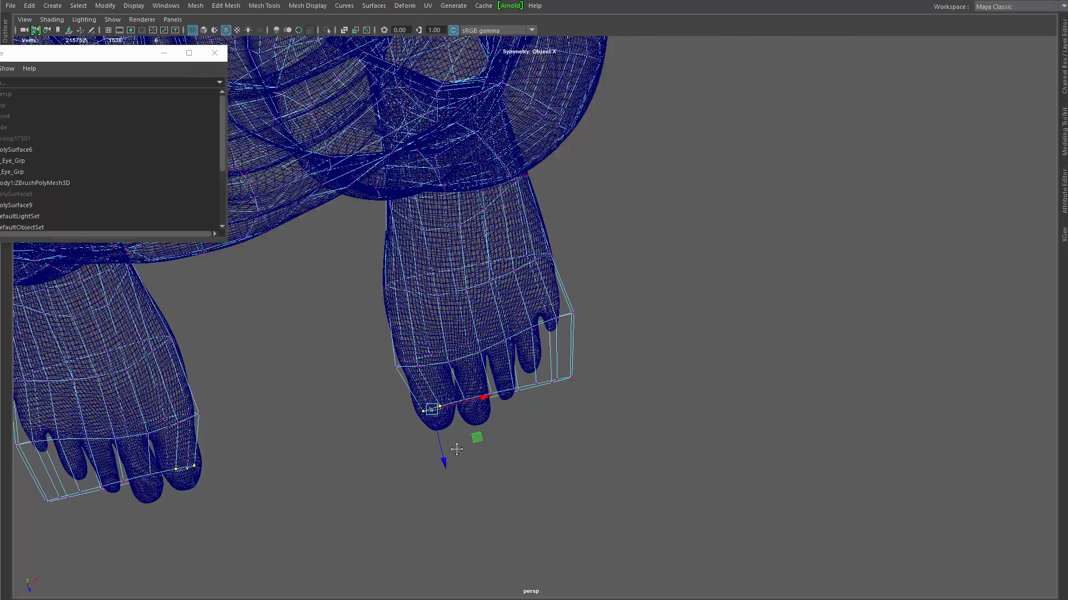
middle_click_drag(452, 448, 488, 420, "alt")
left_click_drag(481, 437, 483, 453)
left_click_drag(519, 402, 502, 388)
left_click_drag(505, 431, 512, 456)
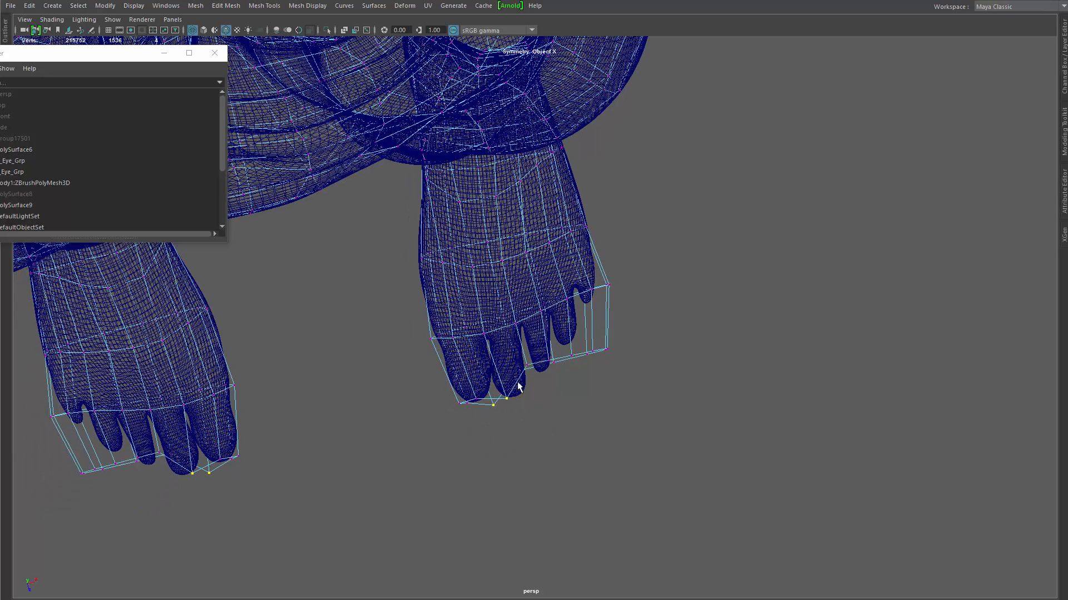
left_click_drag(534, 419, 539, 436)
left_click(542, 384)
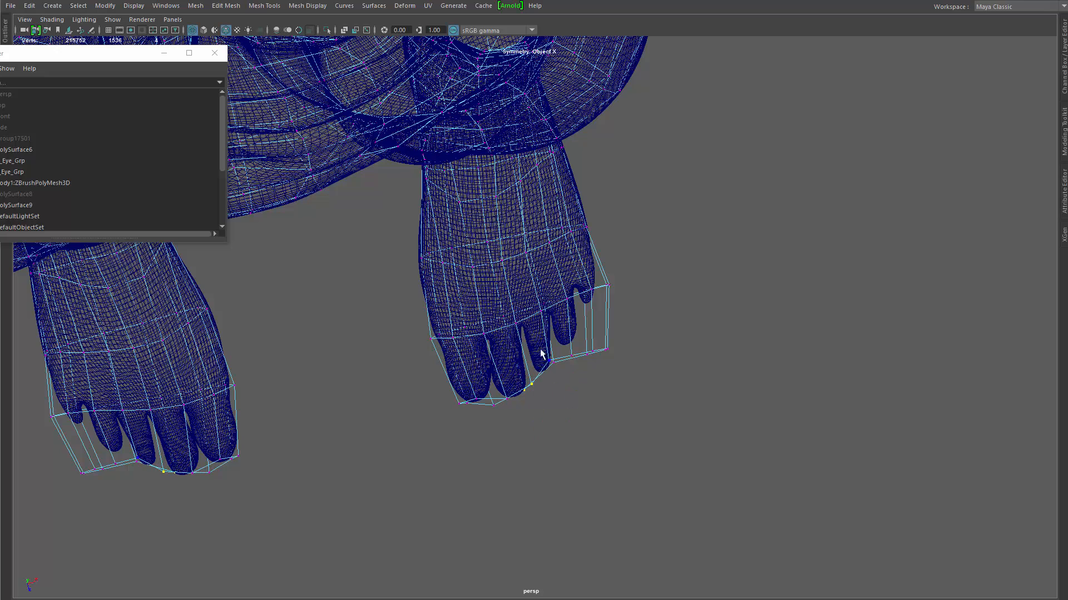
left_click_drag(541, 352, 601, 331)
Step: Pull the outer vertices of the second row inward and fine-tune the front border vertices around the toes
left_click_drag(555, 276, 621, 299)
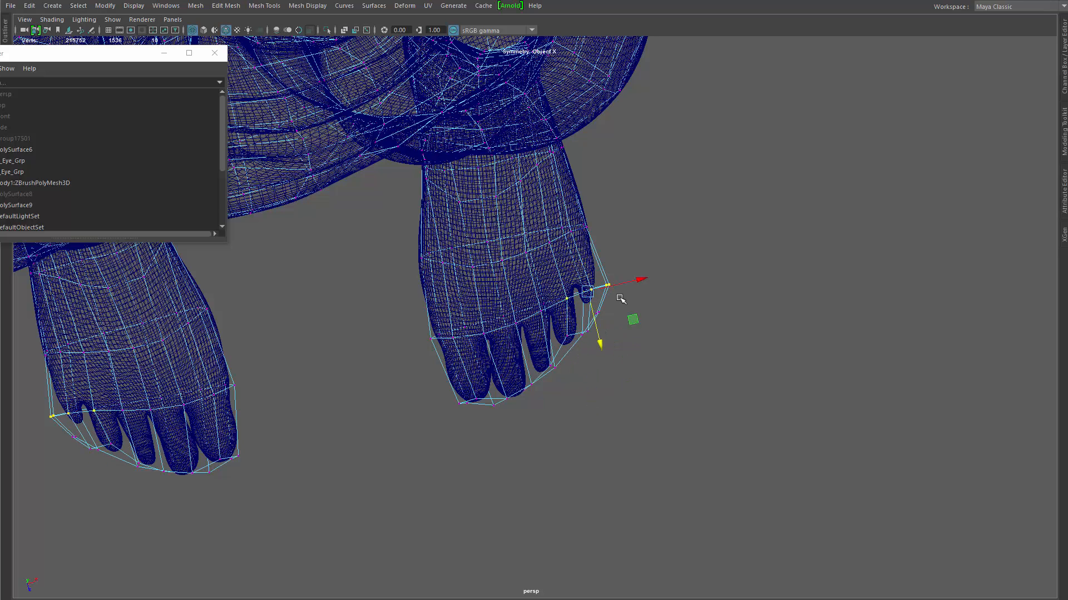
middle_click_drag(629, 315, 617, 301)
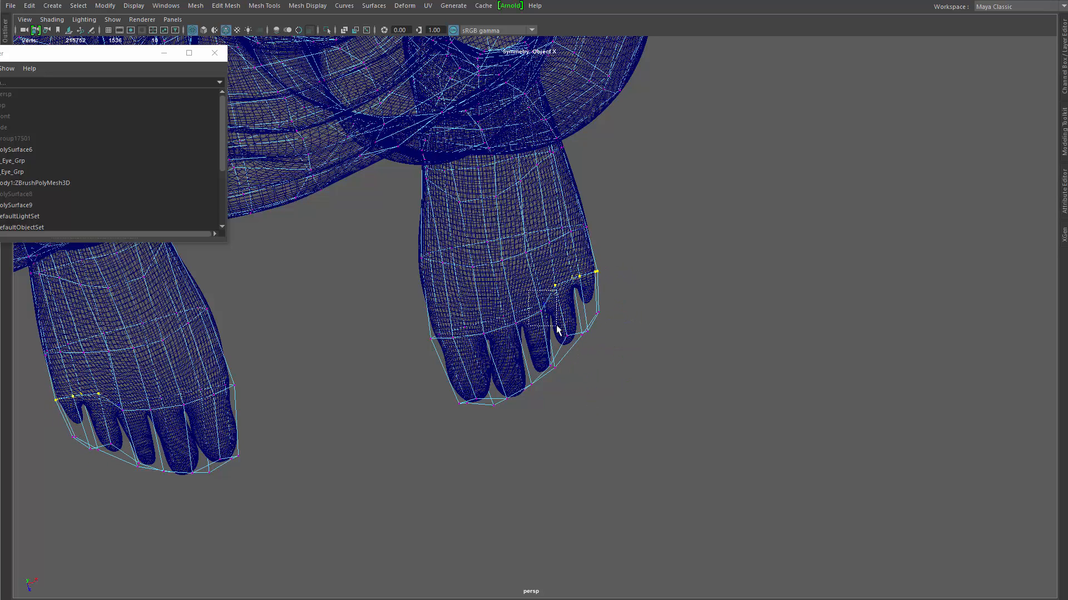
left_click_drag(558, 329, 558, 329)
middle_click_drag(607, 326, 596, 300)
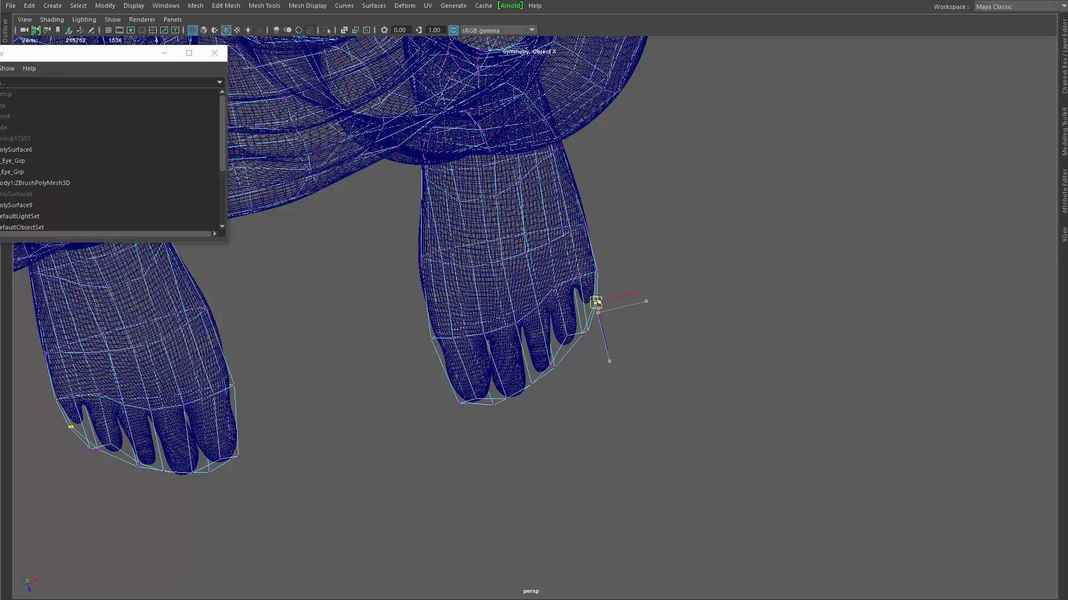
left_click(590, 337)
middle_click_drag(592, 346, 579, 359)
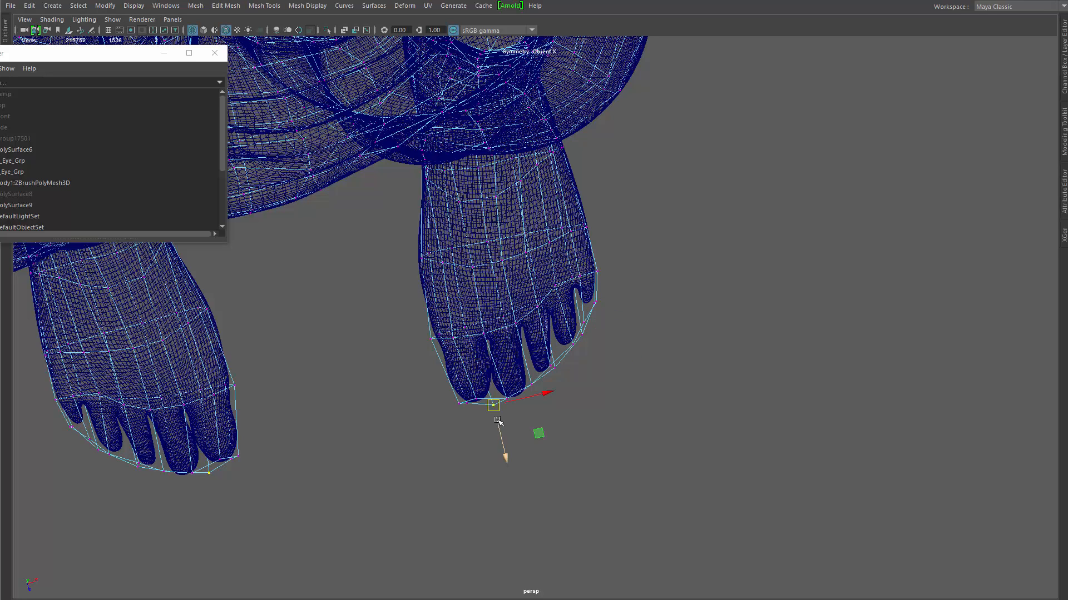
middle_click_drag(498, 421, 483, 404)
Step: Switch to textured shaded display, select the retopologized mesh and isolate it
mouse_move(555, 370)
left_mouse_down("alt")
mouse_move(524, 327)
mouse_move(467, 391)
mouse_move(539, 380)
left_mouse_up("alt")
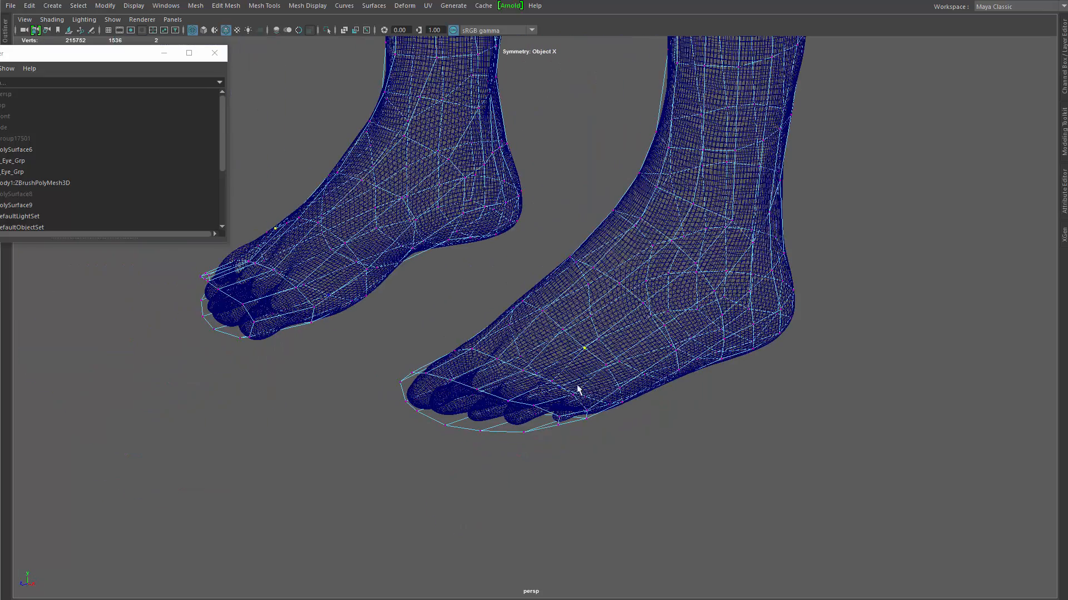
key("6")
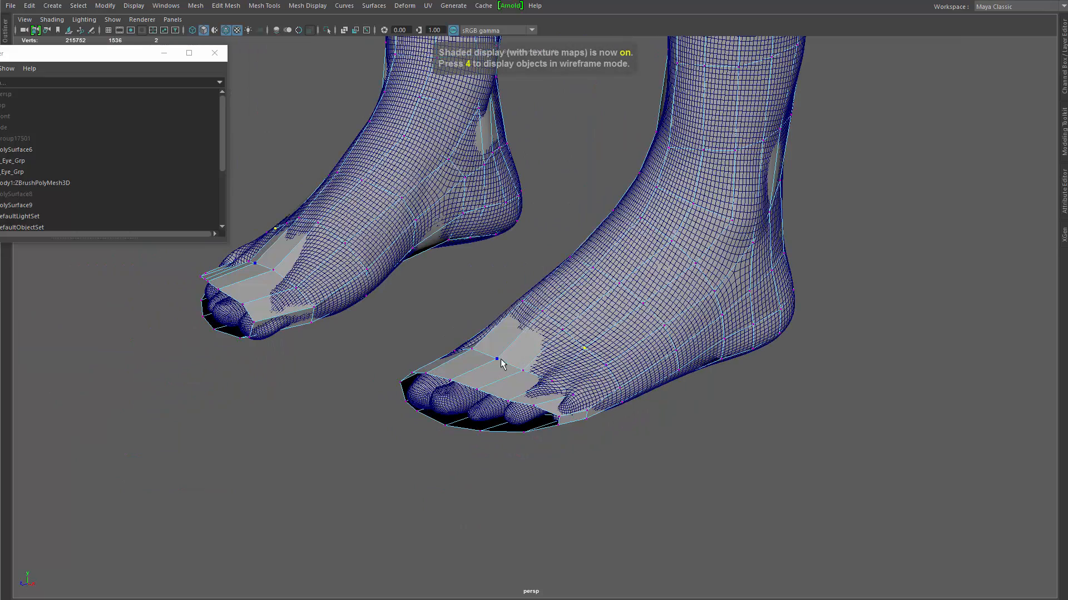
key("F8")
left_click(417, 420)
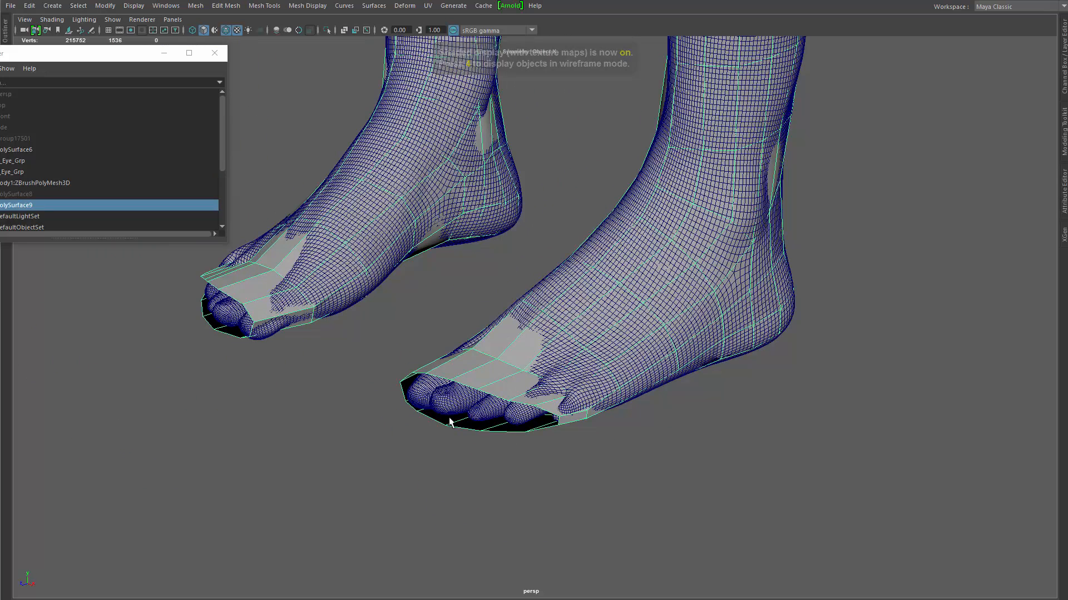
key("ctrl+1")
key("f")
Step: Reposition the vertices of the row behind the toe opening along the side of the foot to smooth its slope
key("F9")
left_click(493, 335)
left_click_drag(514, 367, 483, 327, "alt")
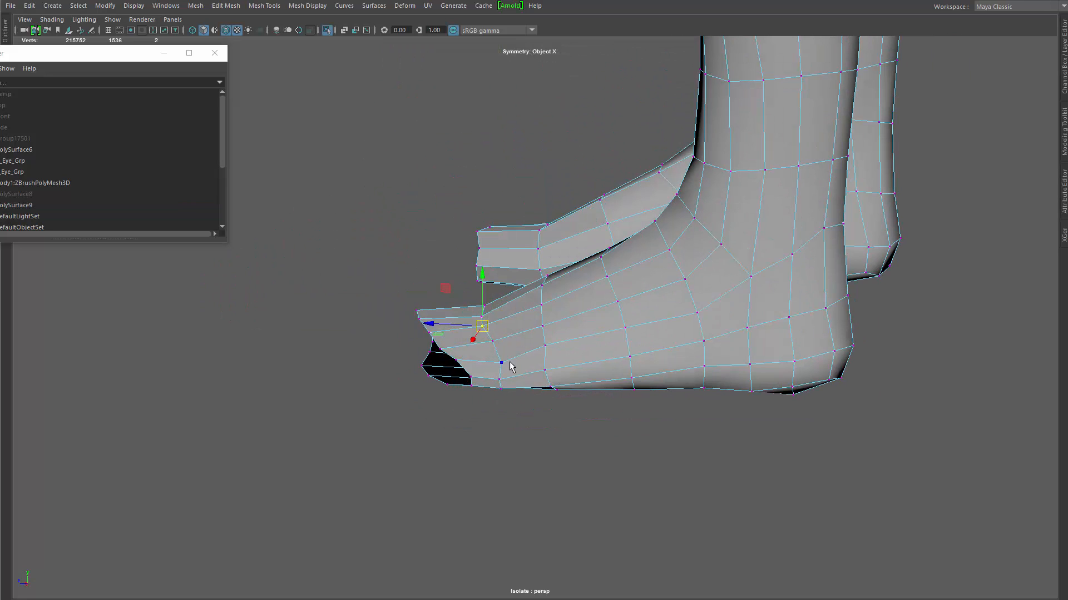
left_click_drag(504, 364, 491, 338)
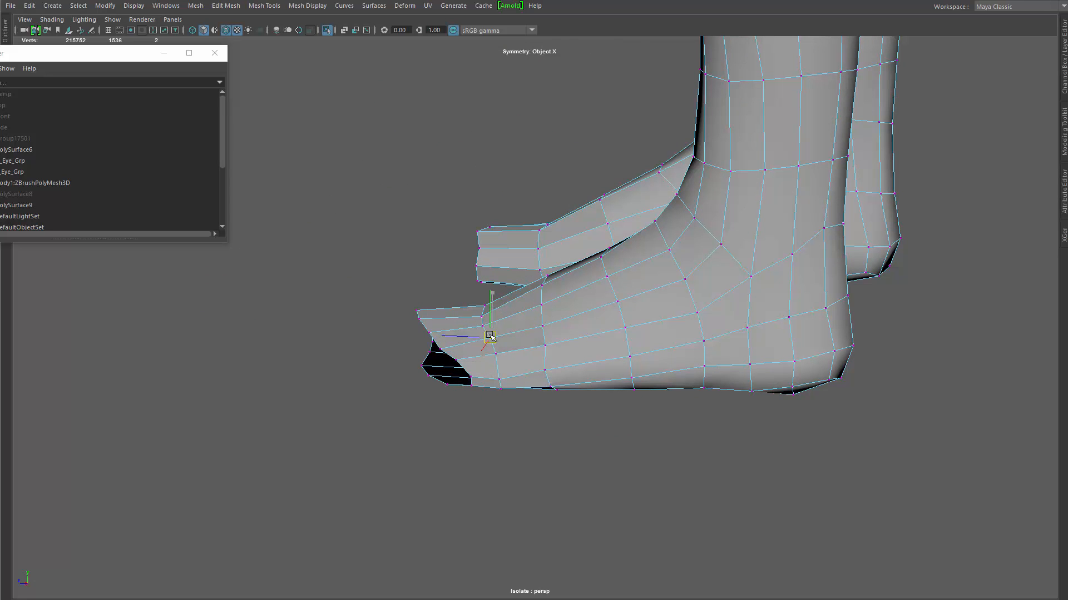
right_click_drag(659, 285, 319, 358, "alt")
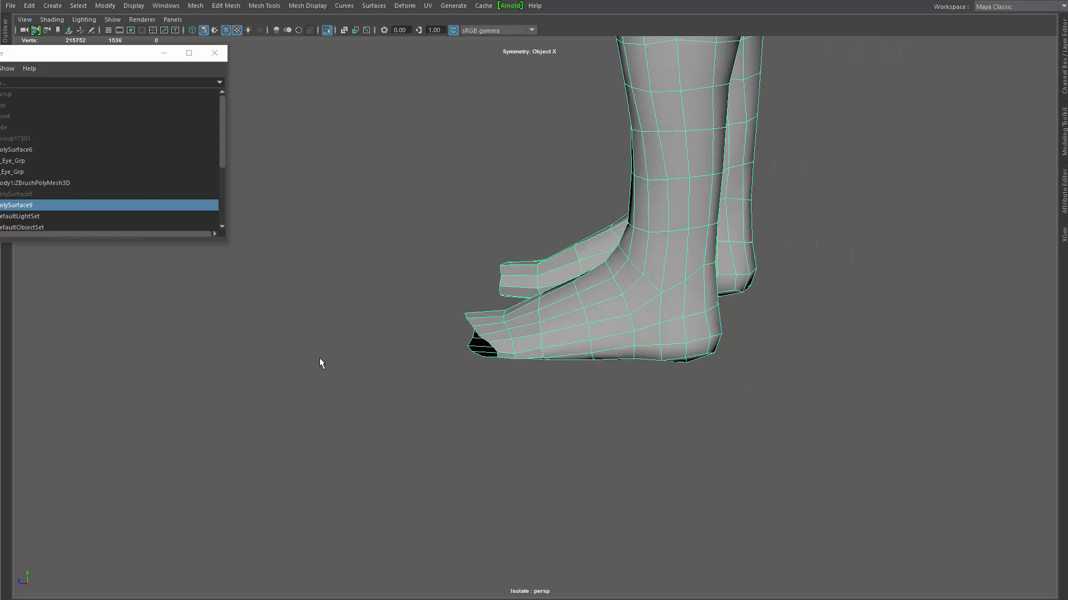
left_click_drag(319, 358, 495, 397, "alt")
right_click_drag(495, 398, 546, 489, "alt")
left_click_drag(546, 489, 488, 326, "alt")
scroll(509, 358, "up", 3)
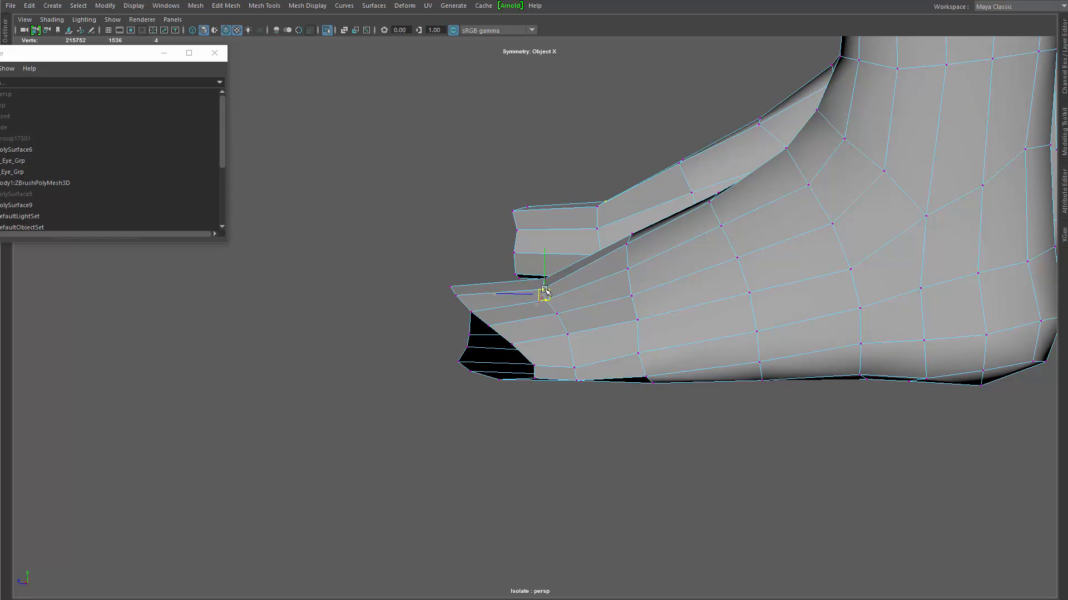
left_click_drag(546, 291, 574, 358)
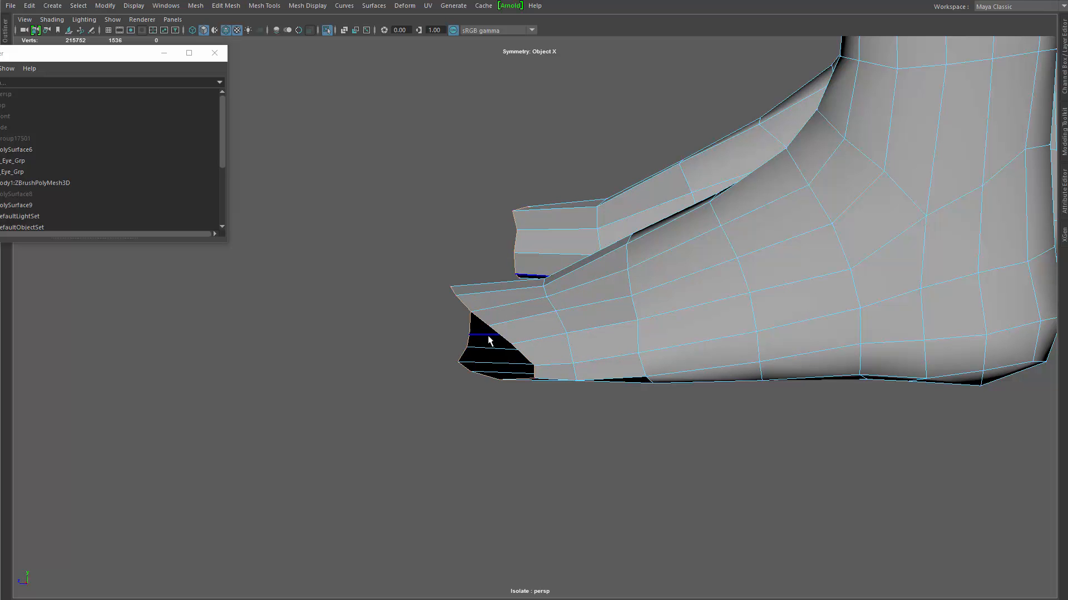
Step: Fill the holes at the open toe ends of the feet
right_click_drag(531, 330, 523, 464, "shift")
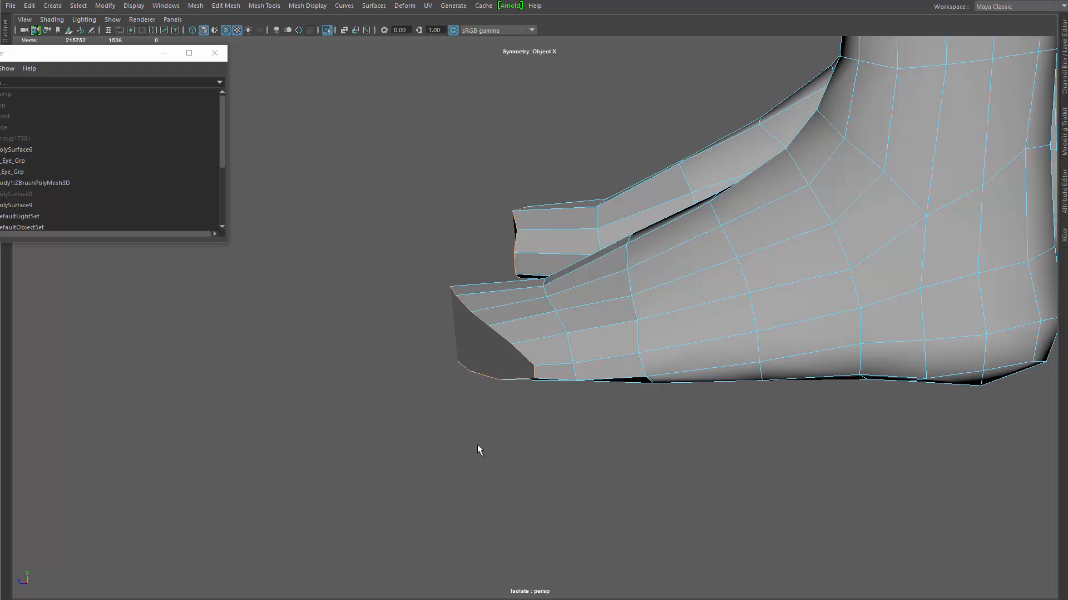
left_click_drag(440, 366, 559, 379, "alt")
right_click_drag(485, 335, 506, 315)
left_click_drag(416, 366, 438, 381, "alt")
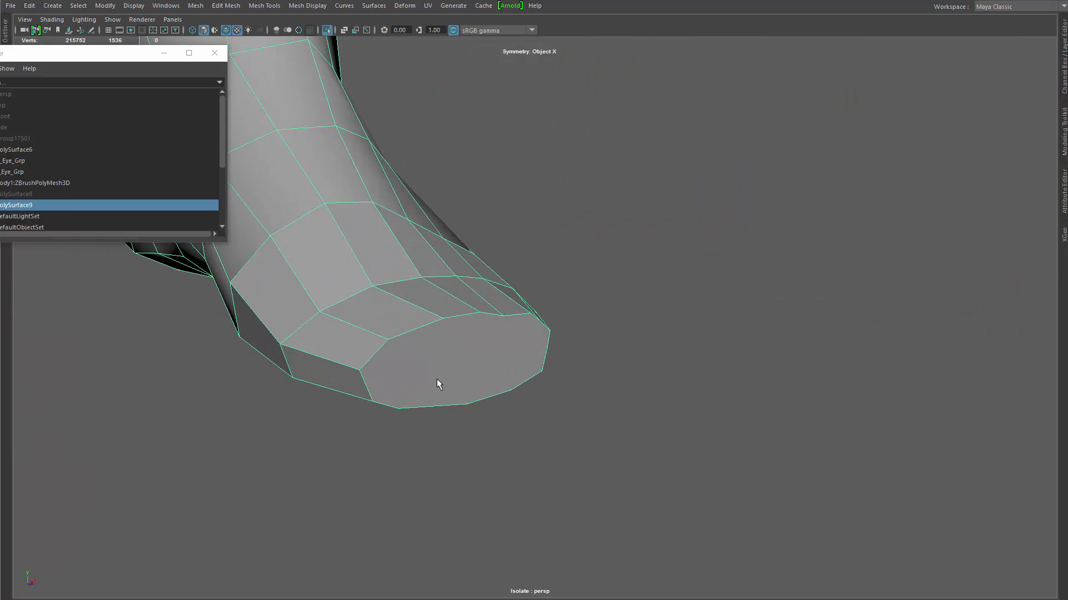
Step: Cut vertical edges across the toe cap, connecting the opposing upper and lower border vertices
right_click_drag(424, 364, 359, 360)
left_click(389, 340)
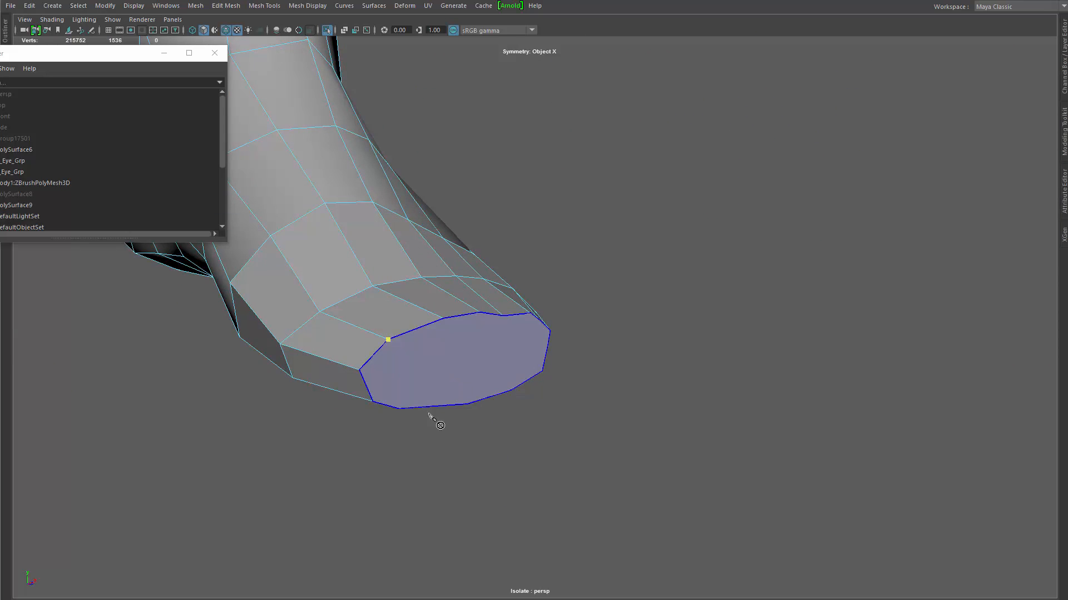
left_click_drag(428, 415, 355, 318, "alt")
left_click(353, 304)
right_click(388, 251)
left_click_drag(388, 254, 372, 306, "alt")
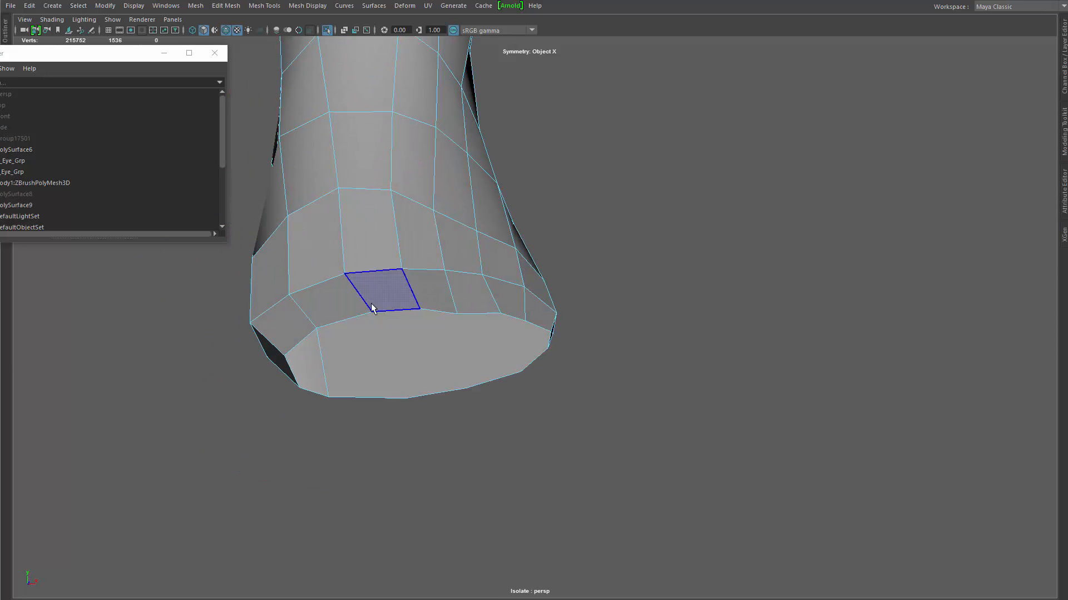
left_click_drag(405, 396, 337, 328, "alt")
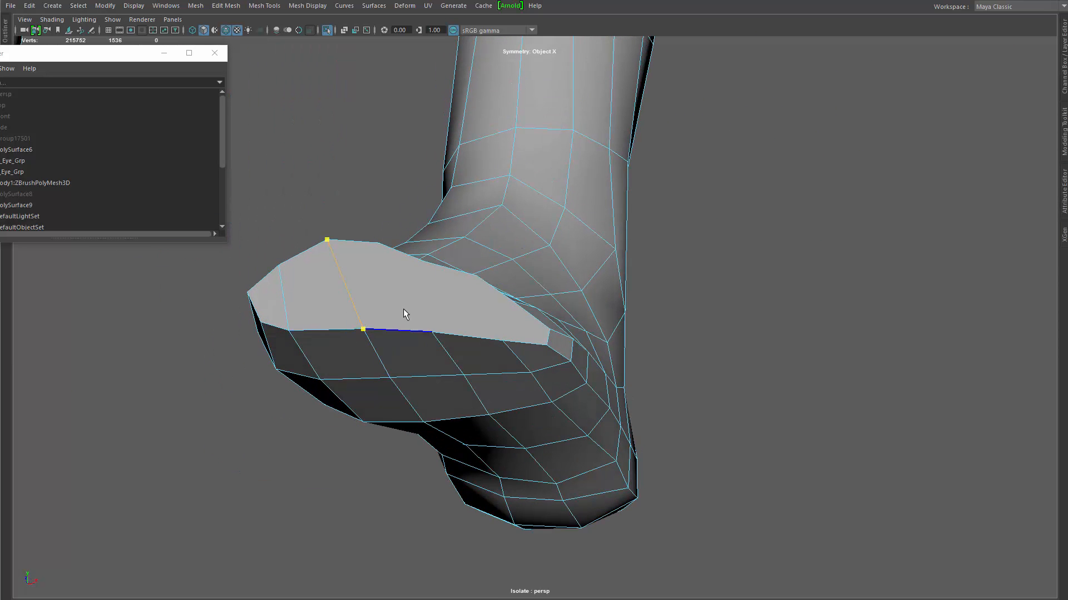
left_click(447, 334)
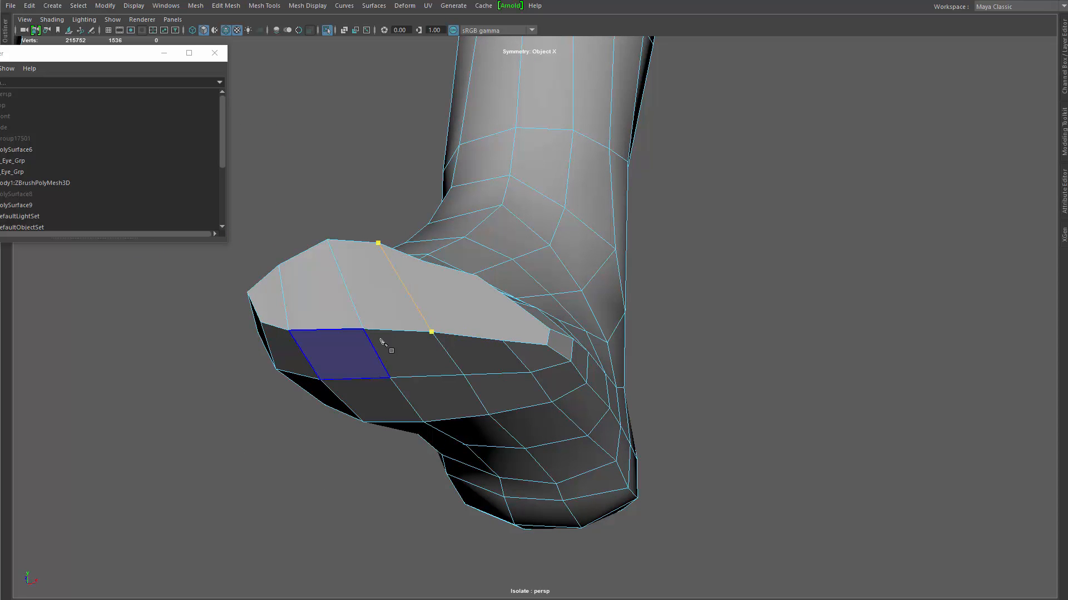
left_click_drag(386, 352, 500, 347, "alt")
right_click(441, 307)
left_click(445, 305)
right_click(492, 330)
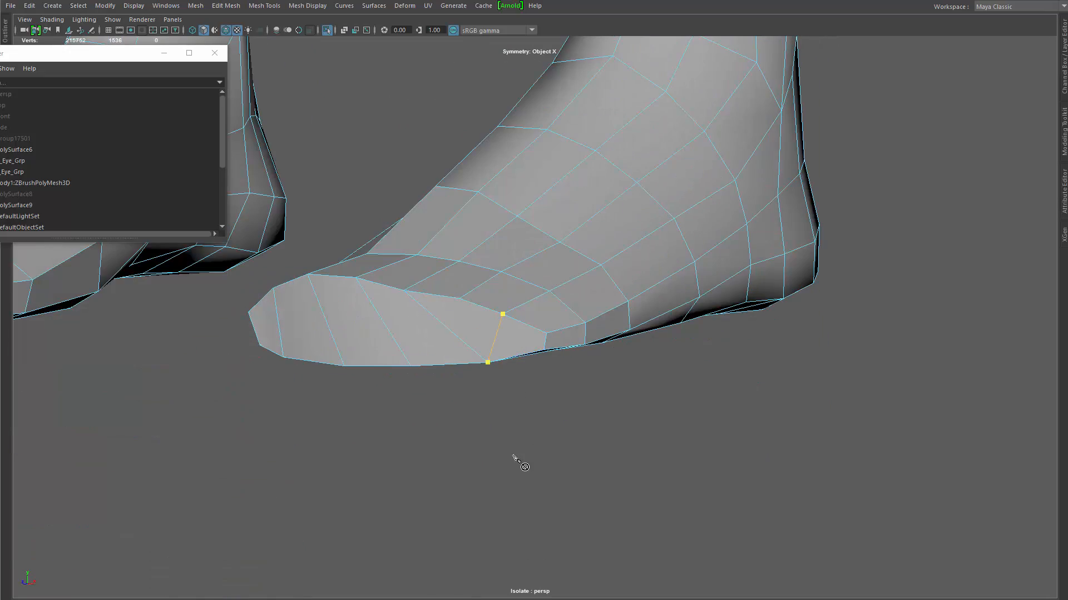
Step: Try further cuts at the outer end of the toe cap to line up with its border vertices
left_click_drag(513, 456, 506, 418, "alt")
right_click(496, 345)
left_click_drag(496, 334, 422, 340, "alt")
left_click_drag(521, 285, 516, 321, "alt")
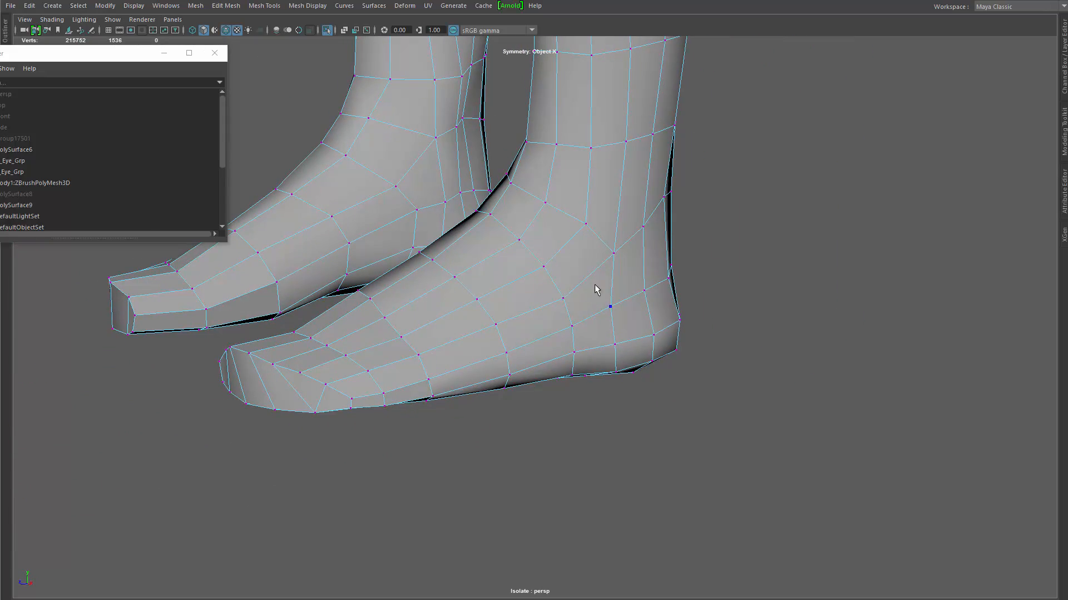
left_click_drag(595, 285, 418, 333, "alt")
left_click_drag(392, 369, 443, 357, "alt")
right_click_drag(435, 345, 436, 390)
left_click(431, 338)
mouse_move(443, 511)
left_mouse_down("alt")
mouse_move(445, 491)
mouse_move(445, 527)
left_mouse_up("alt")
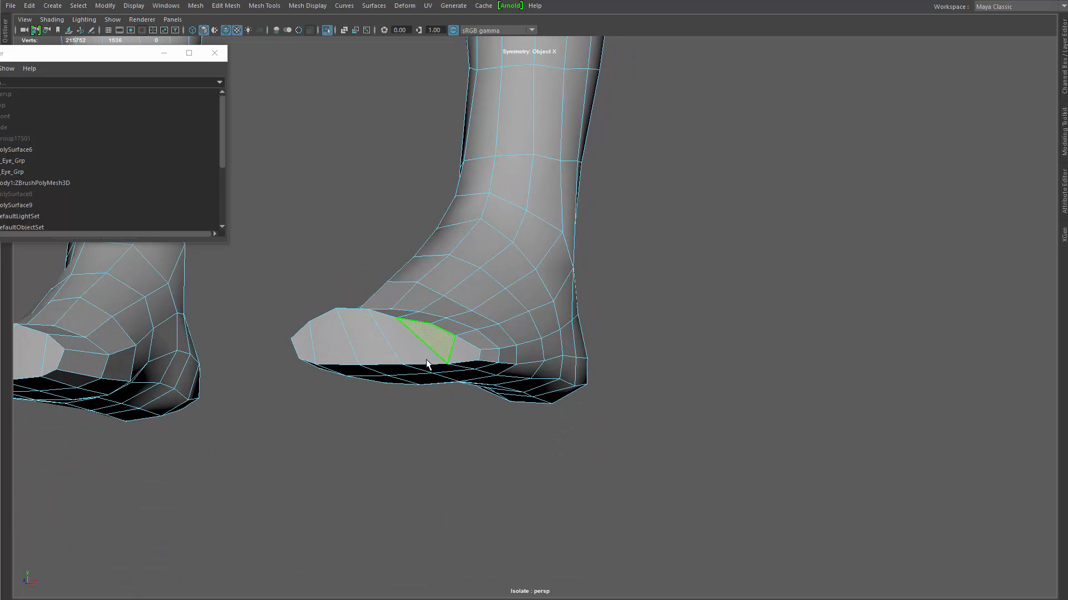
left_click_drag(426, 365, 435, 390, "alt")
right_click_drag(445, 337, 445, 306)
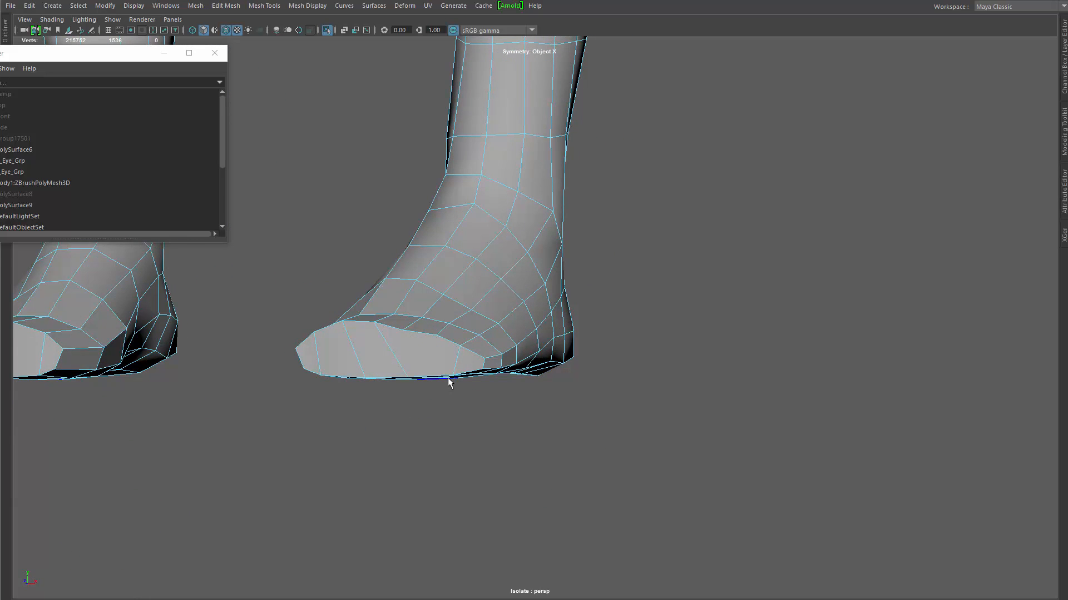
left_click_drag(451, 383, 358, 349, "alt")
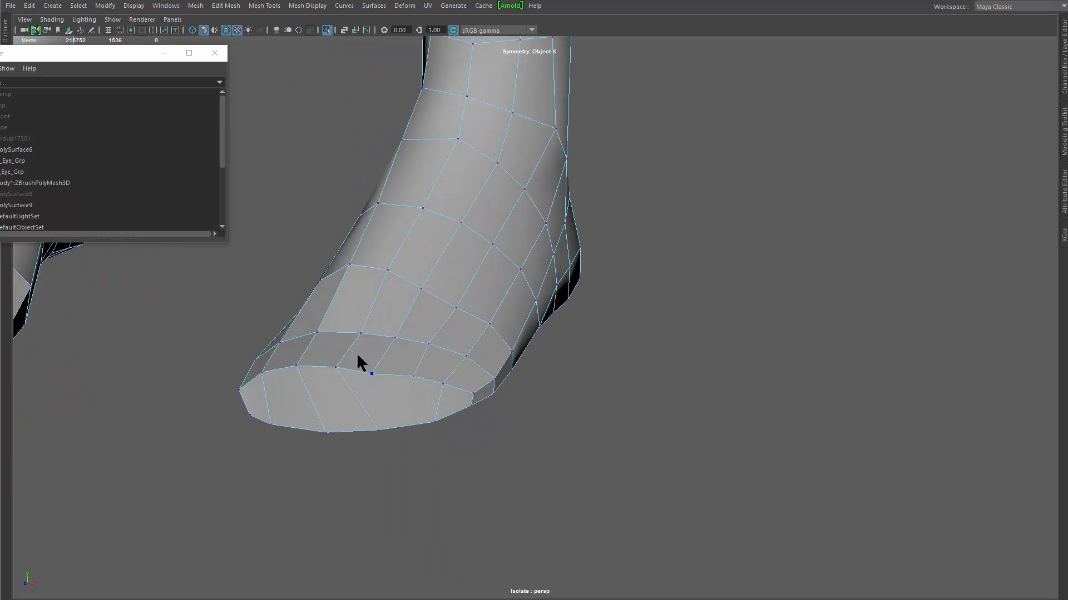
Step: Undo the vertical cuts across the toe cap
left_click_drag(397, 412, 481, 410, "alt")
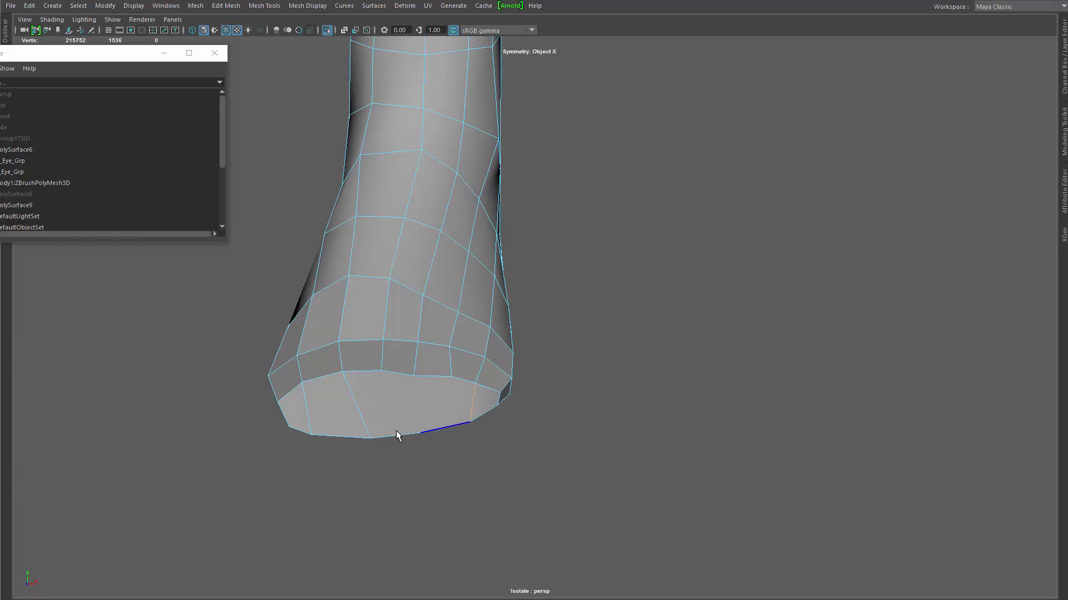
left_click(307, 411, "shift")
right_click_drag(361, 432, 304, 527, "shift")
left_click_drag(312, 442, 389, 426, "alt")
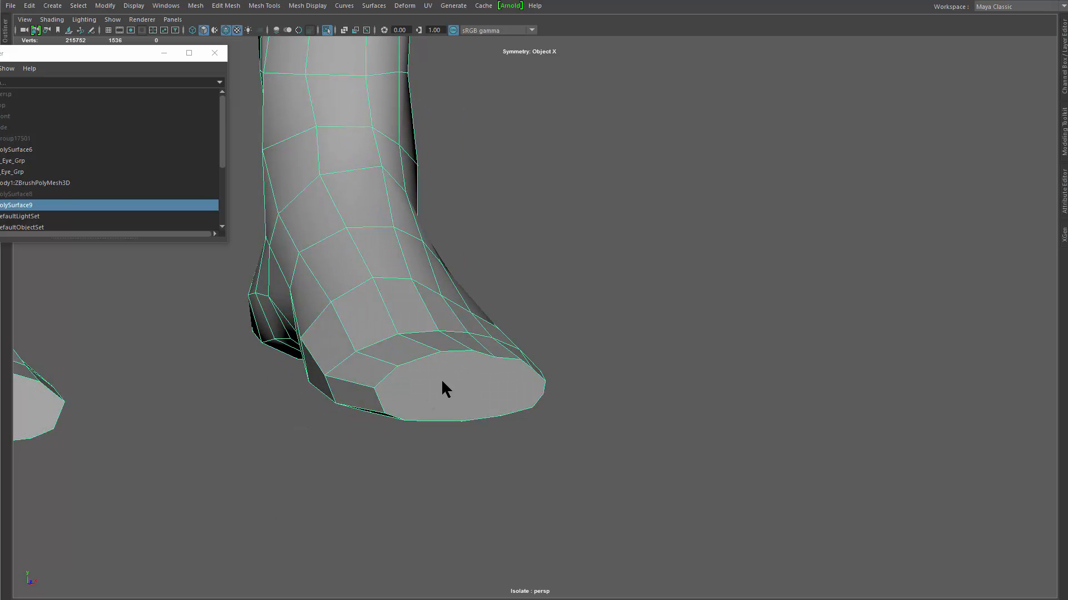
Step: Cut a horizontal edge across the middle of the toe cap from its inner to its outer side
right_click_drag(442, 378, 370, 375, "shift")
left_click(377, 389)
left_click_drag(511, 412, 438, 351, "alt")
left_click(467, 401)
key("F8")
right_click_drag(436, 351, 380, 349, "shift")
left_click_drag(330, 357, 364, 355, "alt")
Step: Cut vertical edges through the toe cap's horizontal edge, joining each upper border vertex to the lower one opposite
left_click(373, 326)
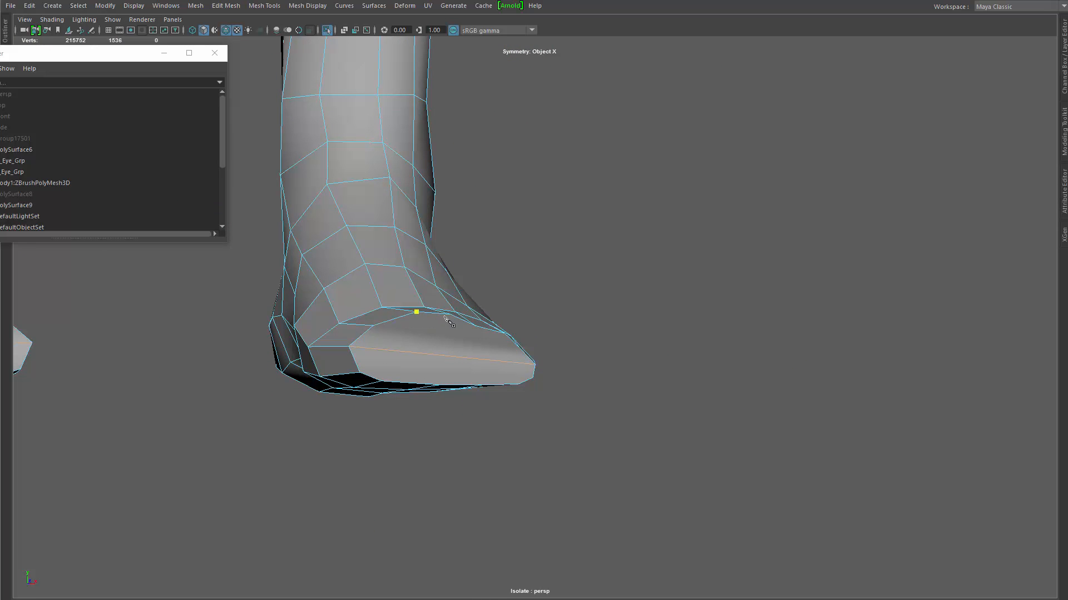
left_click_drag(450, 321, 362, 388, "alt")
key("Return")
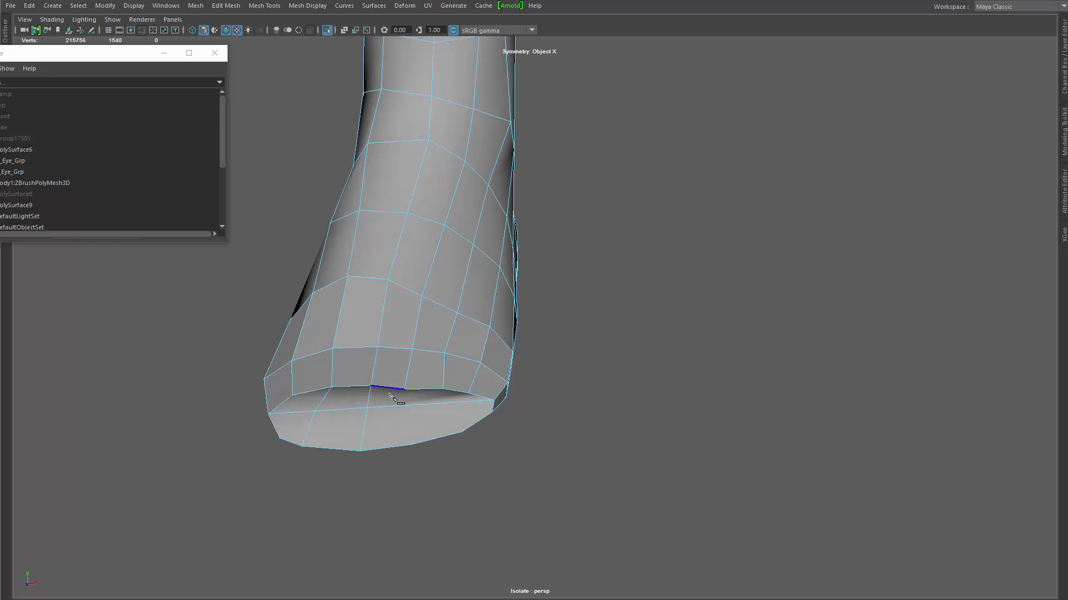
left_click_drag(442, 394, 421, 396, "alt")
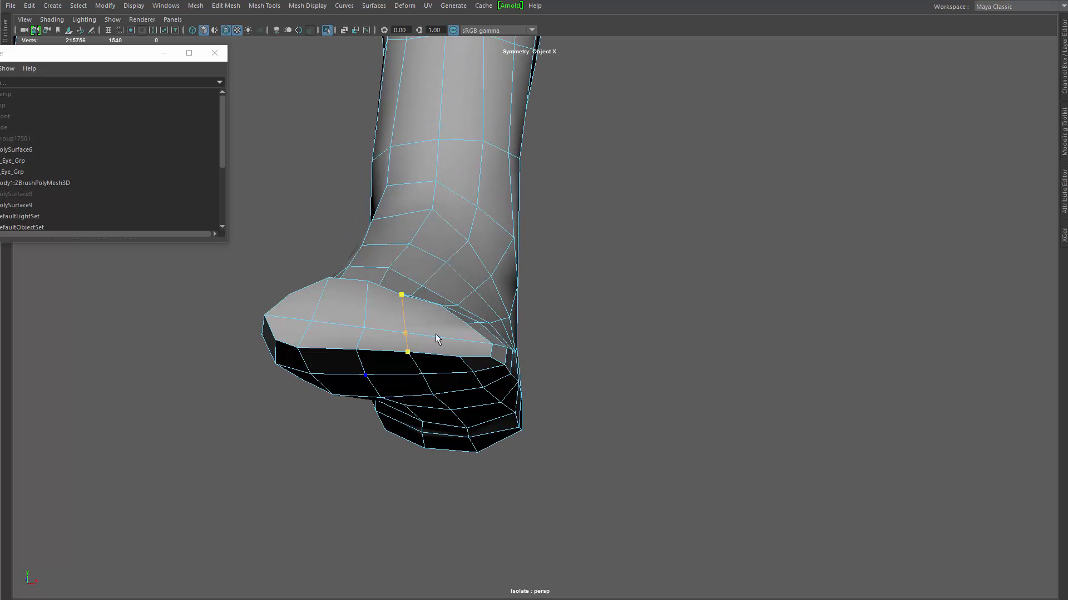
key("Return")
left_click_drag(433, 316, 452, 354, "alt")
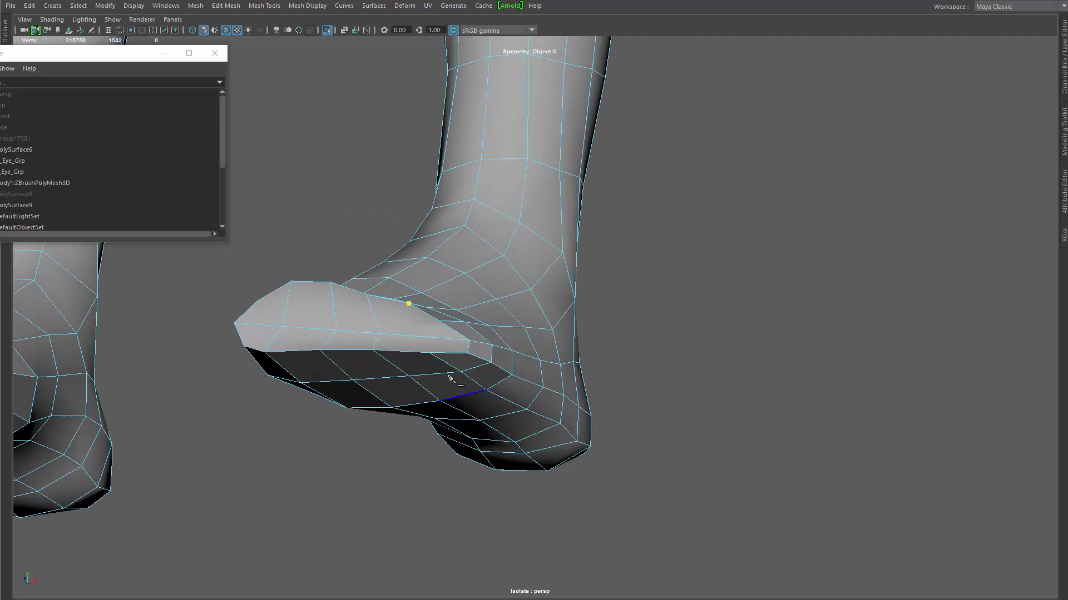
key("Return")
Step: Pull the vertices along the toe cap's horizontal middle edge forward to round out the front of the foot
key("w")
left_click(360, 333)
left_click_drag(336, 356, 271, 367, "alt")
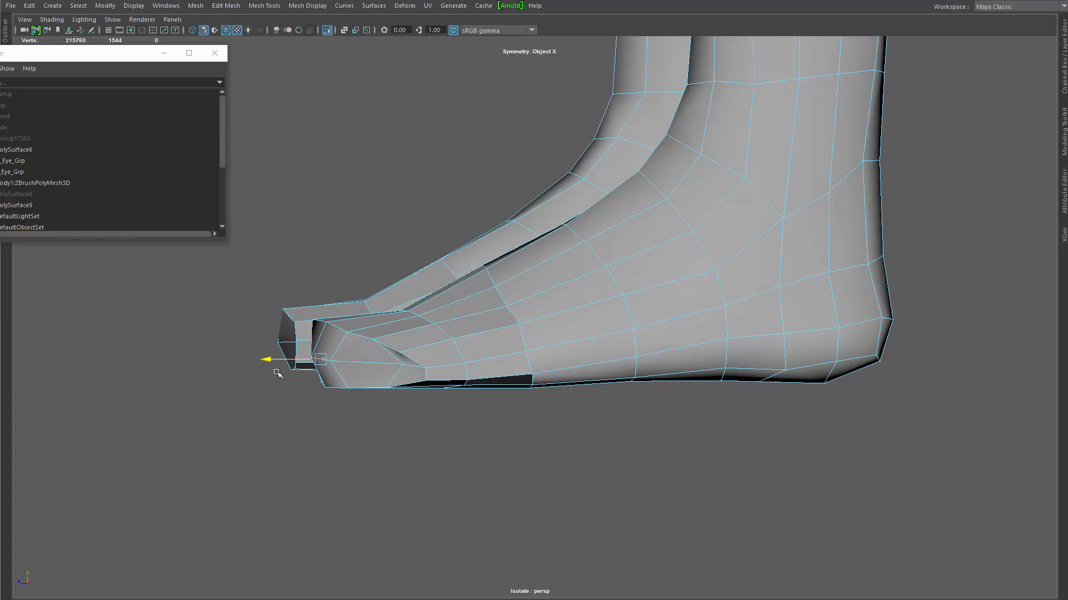
key("q")
right_click_drag(402, 364, 374, 371)
left_click(403, 383)
mouse_move(269, 410)
left_mouse_down("alt")
mouse_move(367, 431)
mouse_move(281, 394)
left_mouse_up("alt")
key("w")
left_click_drag(305, 348, 271, 352)
key("q")
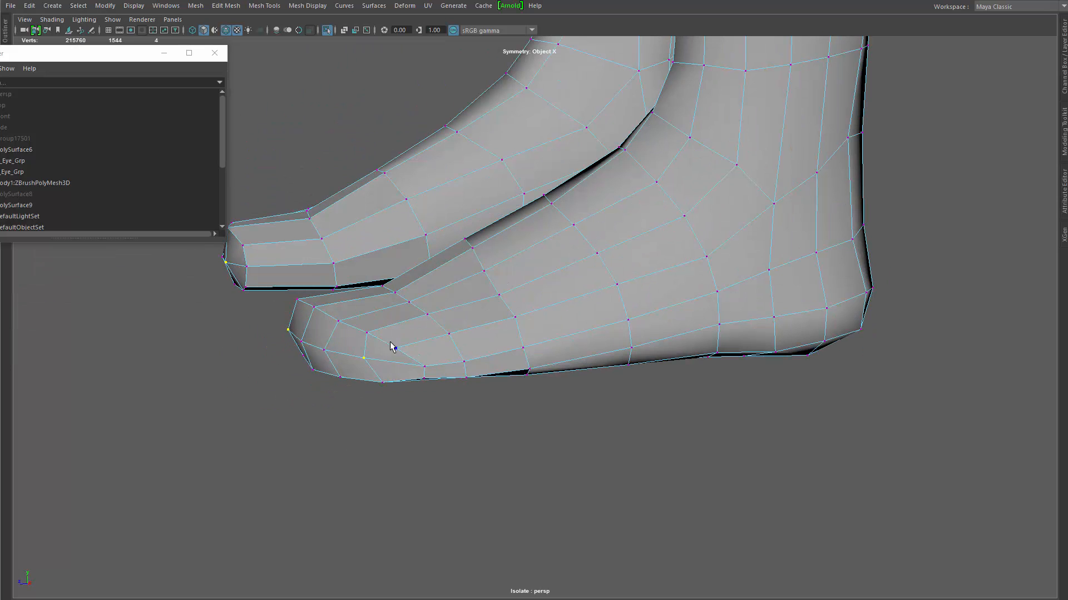
Step: Raise the two middle vertices of the row just behind the toe cap on top of the foot
key("q")
left_click_drag(401, 347, 453, 439, "alt")
left_click(375, 377)
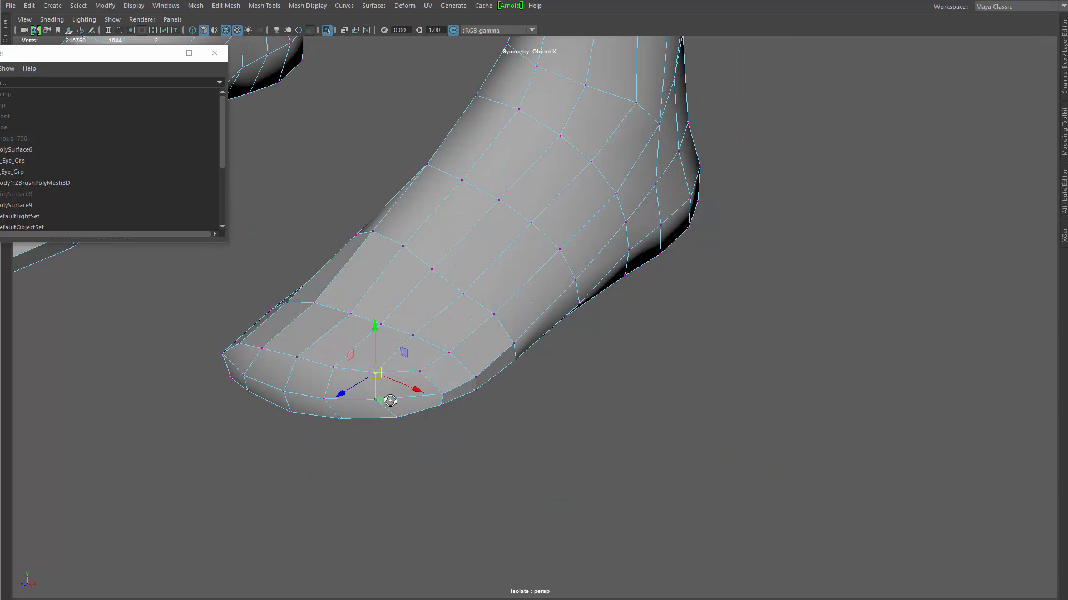
left_click_drag(389, 400, 466, 338, "alt")
key("q")
left_click(416, 314)
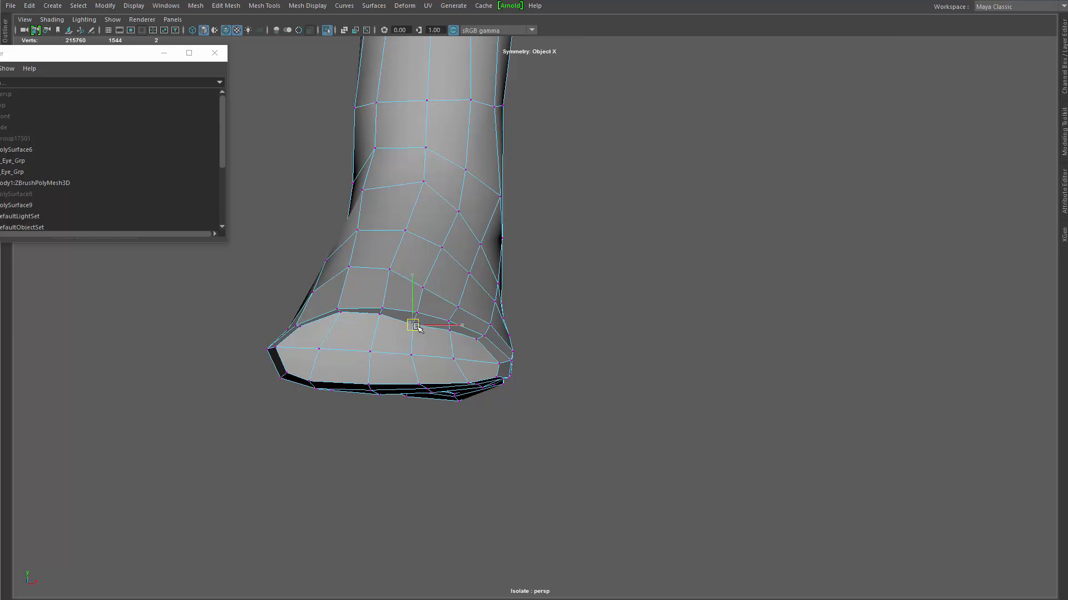
left_click(384, 307, "shift")
key("w")
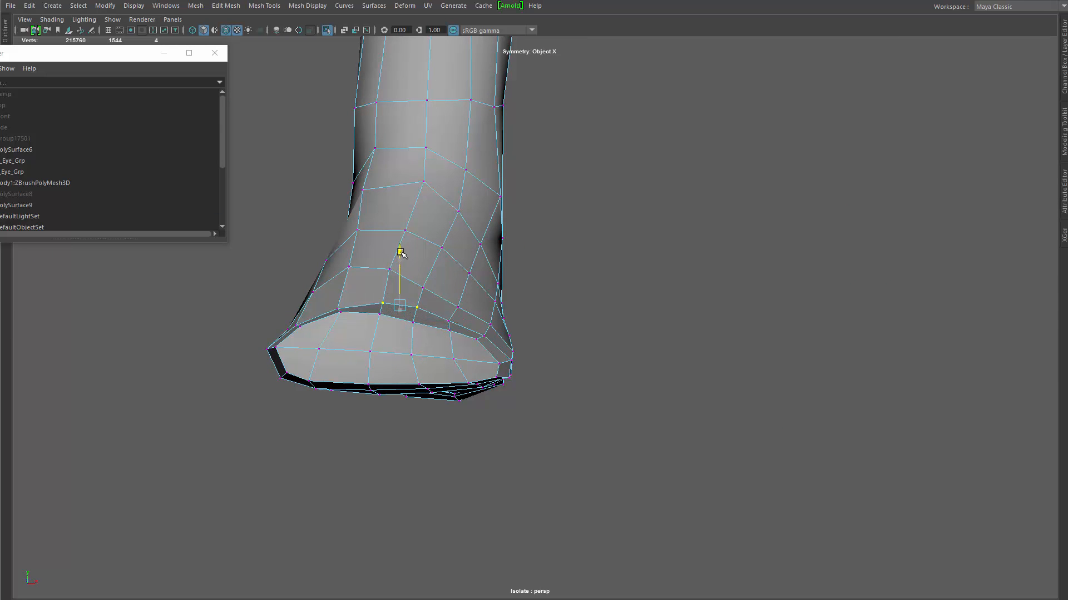
key("e")
key("w")
Step: Move the inner and outer vertices of the row behind the toe cap to even out its curve
left_click(337, 309)
left_click_drag(337, 255, 337, 242)
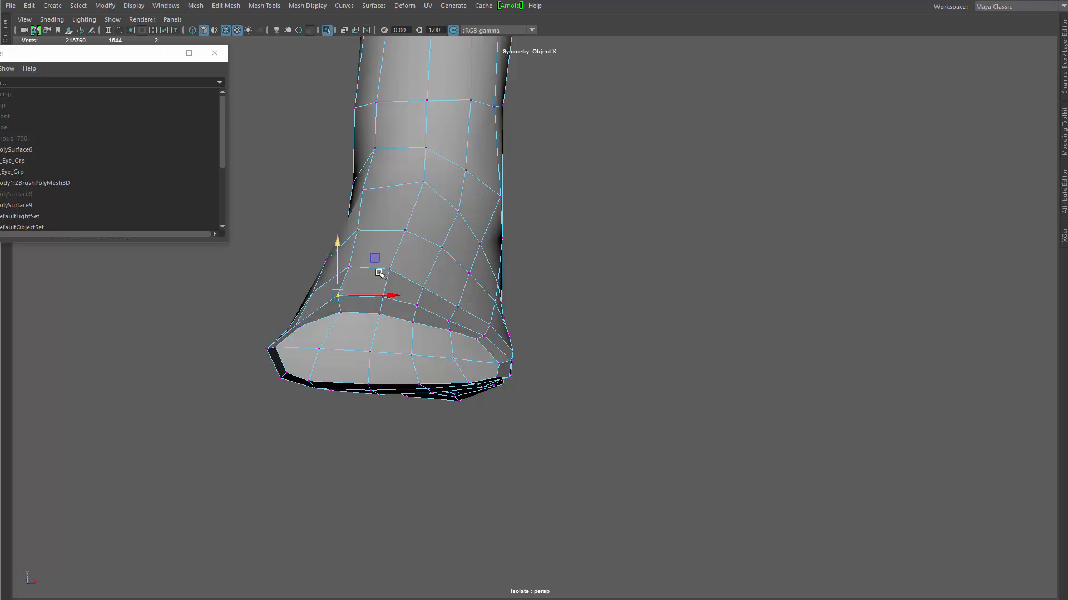
key("q")
left_click_drag(459, 307, 455, 319)
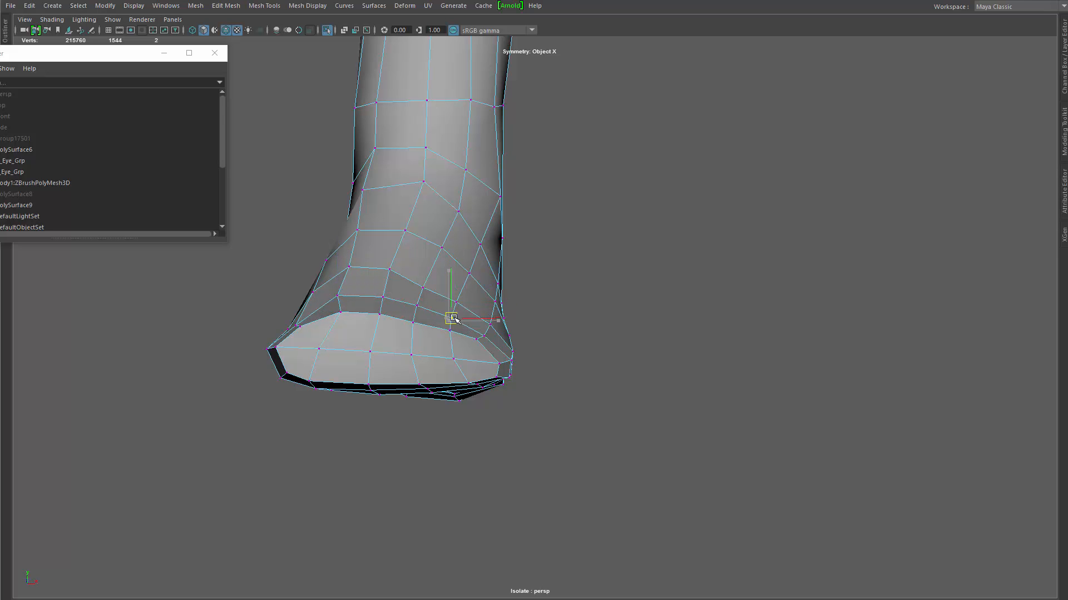
right_click_drag(423, 288, 476, 250)
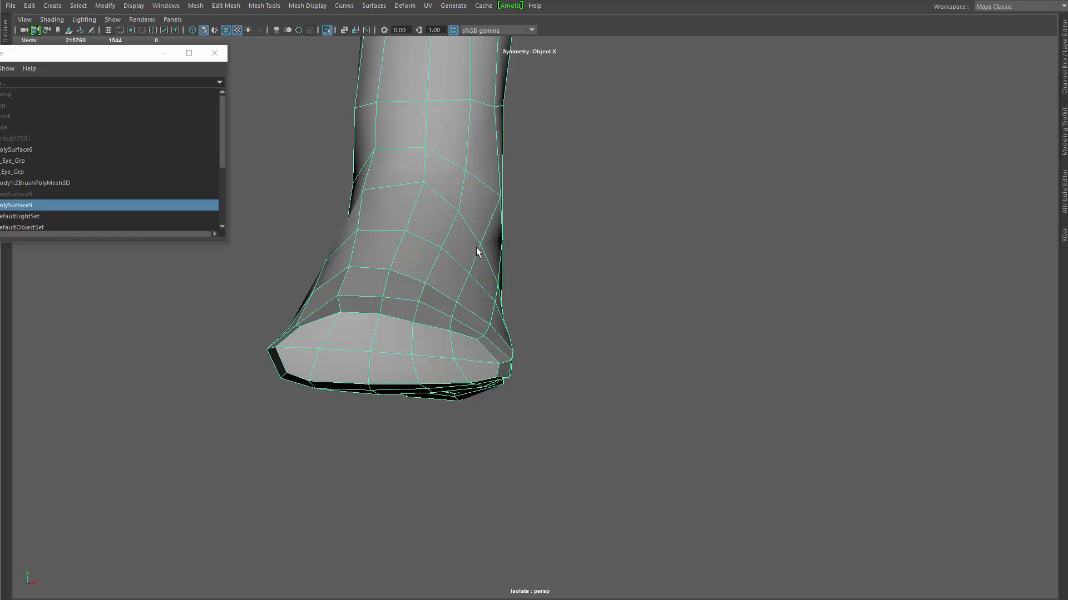
Step: Soften the edges of the whole retopologized mesh
left_click_drag(476, 250, 336, 375, "alt")
scroll(337, 375, "down", 3)
left_click_drag(425, 417, 561, 304, "alt")
right_click_drag(560, 301, 688, 233, "shift")
middle_click_drag(637, 269, 634, 316, "alt")
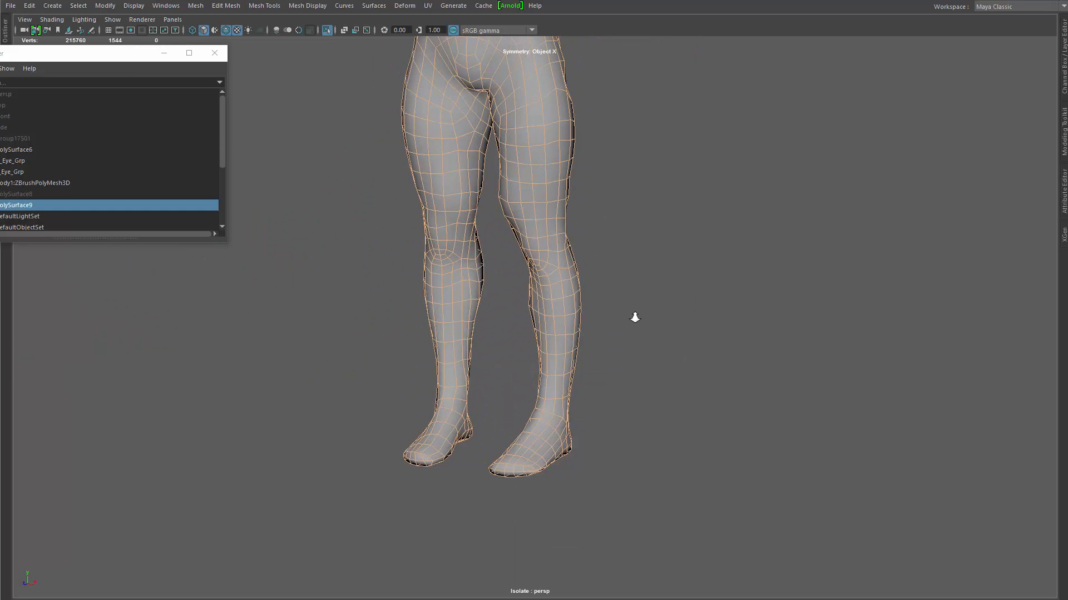
right_click_drag(634, 316, 425, 473, "alt")
left_click(425, 473)
Step: Turn off isolation to show the sculpted body together with the retopologized mesh at the shoulder and arm
left_click_drag(425, 473, 433, 479, "alt")
middle_click_drag(434, 479, 423, 578, "alt")
right_click_drag(422, 578, 535, 480, "alt")
left_click_drag(503, 371, 524, 369, "alt")
left_click_drag(510, 369, 582, 464)
key("ctrl+1")
middle_click_drag(518, 305, 475, 424, "alt")
right_click_drag(475, 424, 662, 459, "alt")
Step: Select the sculpted body mesh and make it the live surface
left_click(662, 460)
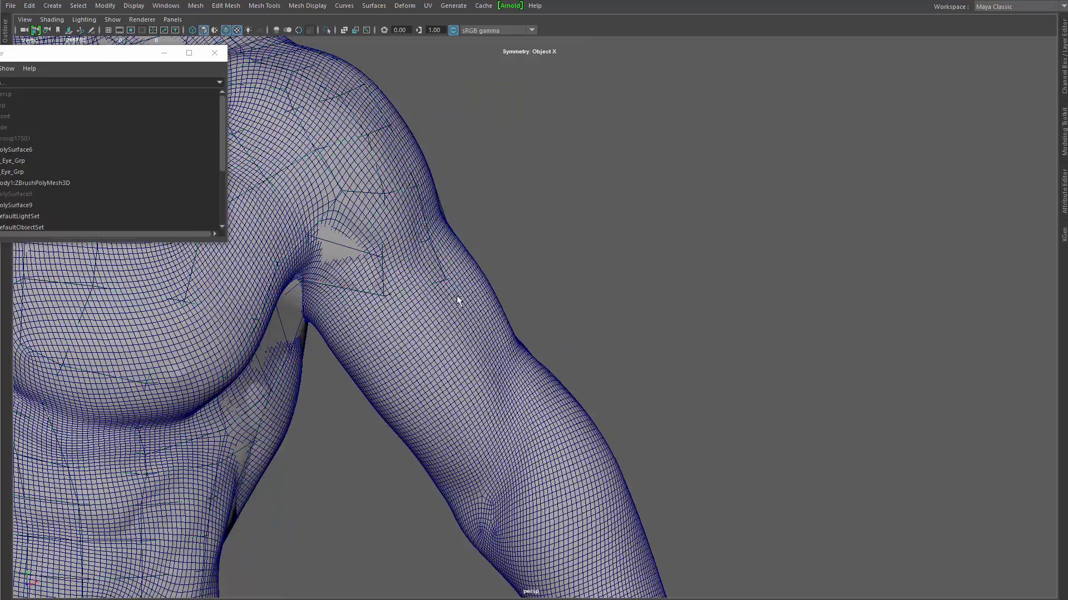
left_click(445, 271)
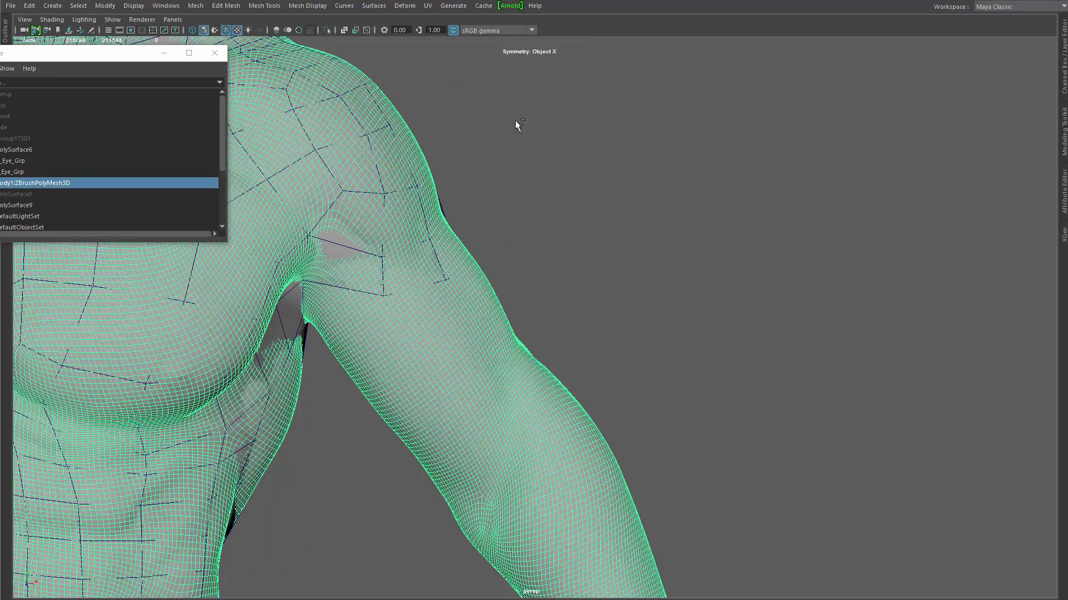
key("ctrl+space")
left_click(432, 20)
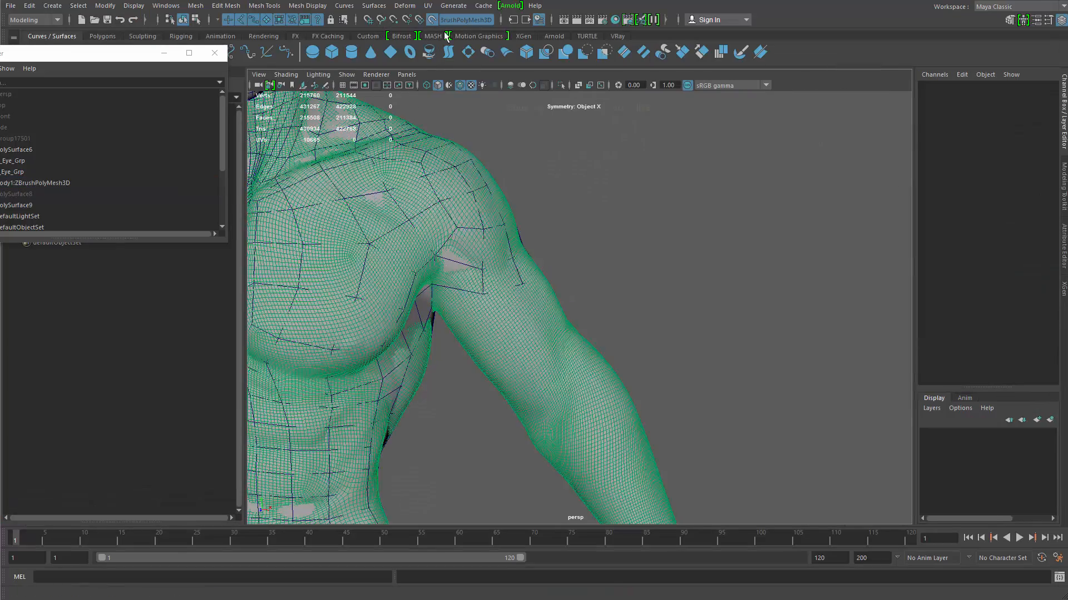
key("ctrl+space")
Step: Select the retopologized mesh and activate the Quad Draw tool
middle_click_drag(411, 283, 515, 277, "alt")
left_click(490, 238)
left_click_drag(570, 277, 547, 275, "alt")
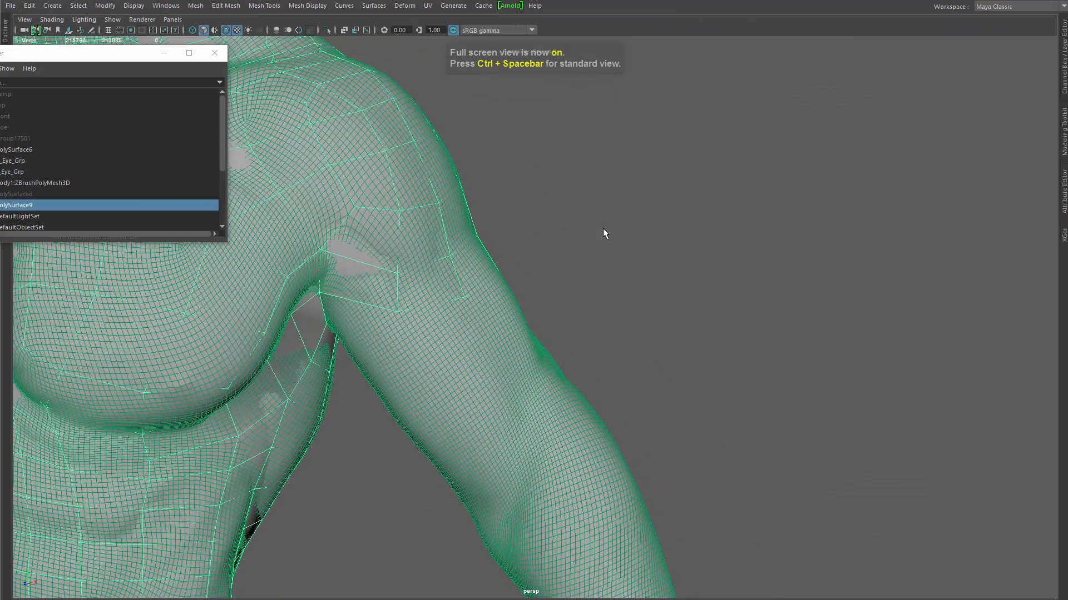
right_click_drag(608, 237, 612, 489, "shift")
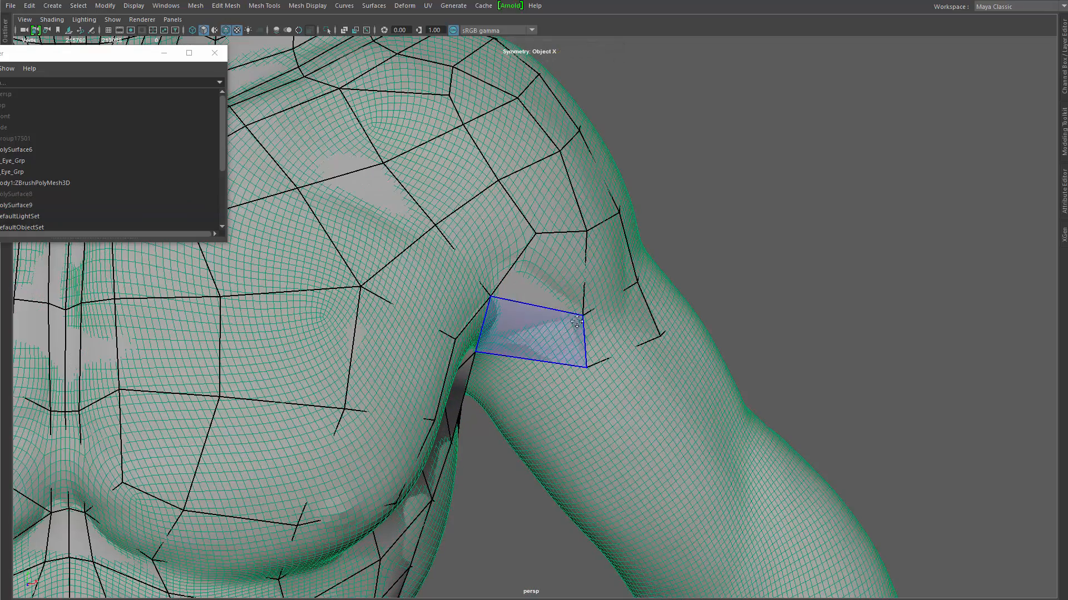
Step: Reposition the open border vertices at the front and outer side of the upper arm into an even ring
left_click(576, 305, "shift")
left_click_drag(585, 360, 580, 329)
left_click_drag(580, 282, 580, 303)
mouse_move(583, 340)
left_mouse_down()
mouse_move(343, 295)
mouse_move(467, 398)
left_mouse_up()
left_click_drag(394, 336, 389, 297)
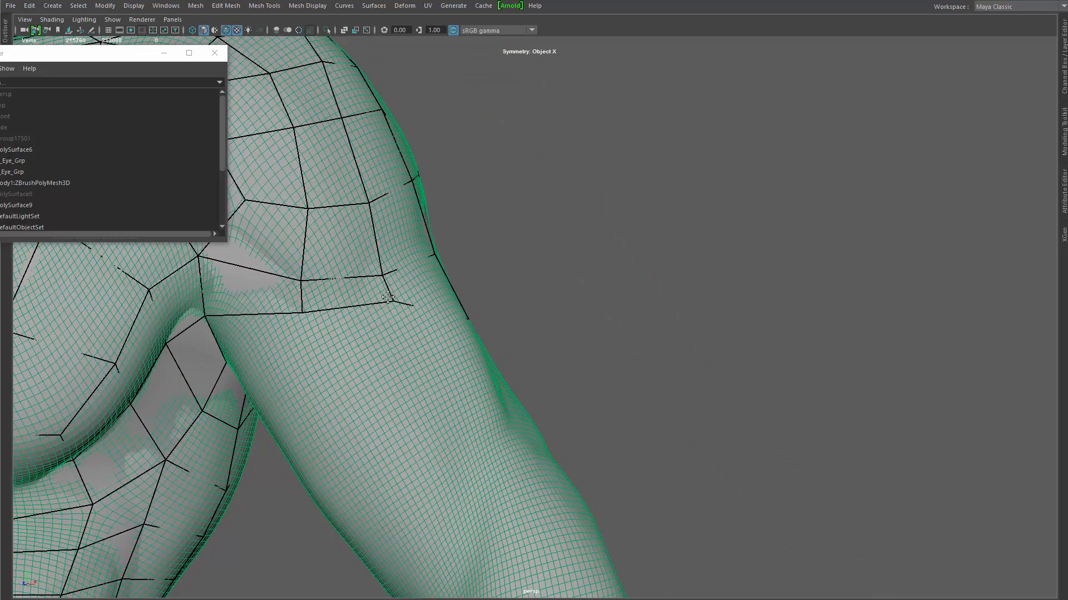
mouse_move(695, 328)
left_mouse_down("alt")
mouse_move(593, 335)
mouse_move(598, 343)
left_mouse_up("alt")
Step: Adjust the open arm border vertices around the armpit and back of the upper arm to level the ring
mouse_move(272, 355)
left_mouse_down()
mouse_move(276, 312)
mouse_move(222, 278)
left_mouse_up()
middle_click_drag(278, 212, 473, 334, "alt")
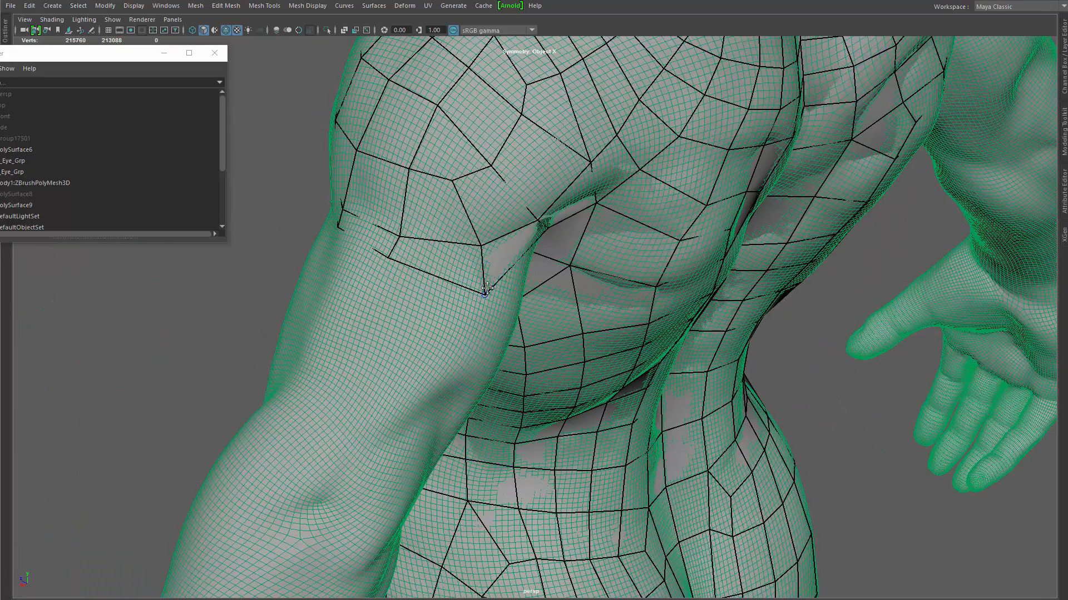
mouse_move(487, 292)
left_mouse_down()
mouse_move(498, 260)
mouse_move(390, 261)
left_mouse_up()
middle_click_drag(390, 261, 480, 291, "alt")
mouse_move(480, 292)
left_mouse_down("alt")
mouse_move(477, 273)
mouse_move(532, 236)
mouse_move(563, 264)
left_mouse_up("alt")
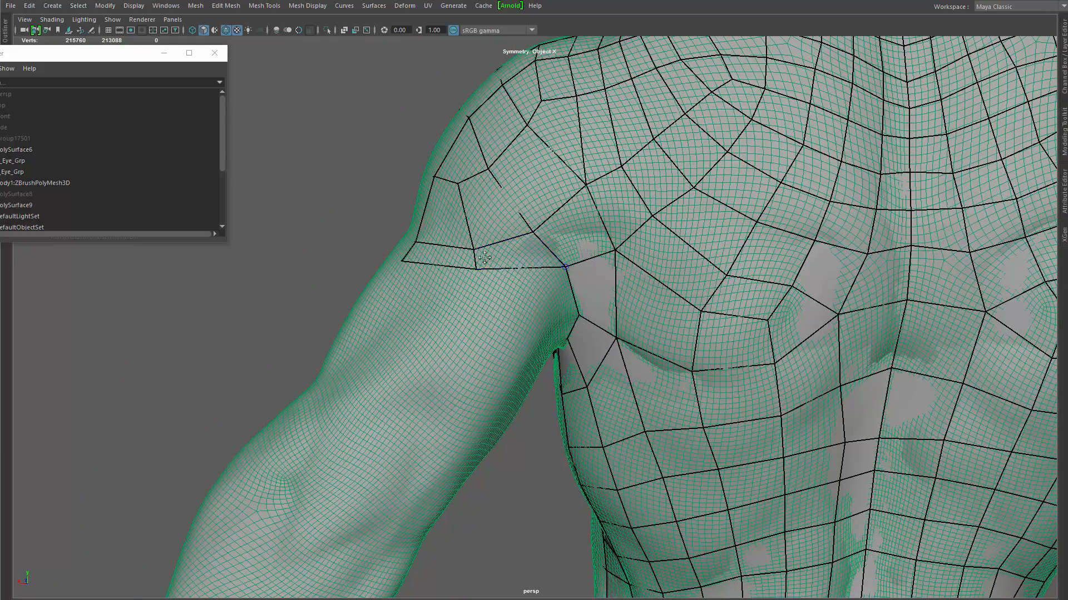
mouse_move(474, 249)
left_mouse_down()
mouse_move(471, 240)
mouse_move(476, 291)
mouse_move(565, 315)
mouse_move(499, 347)
left_mouse_up()
left_click_drag(482, 400, 495, 385)
left_click_drag(554, 336, 554, 297)
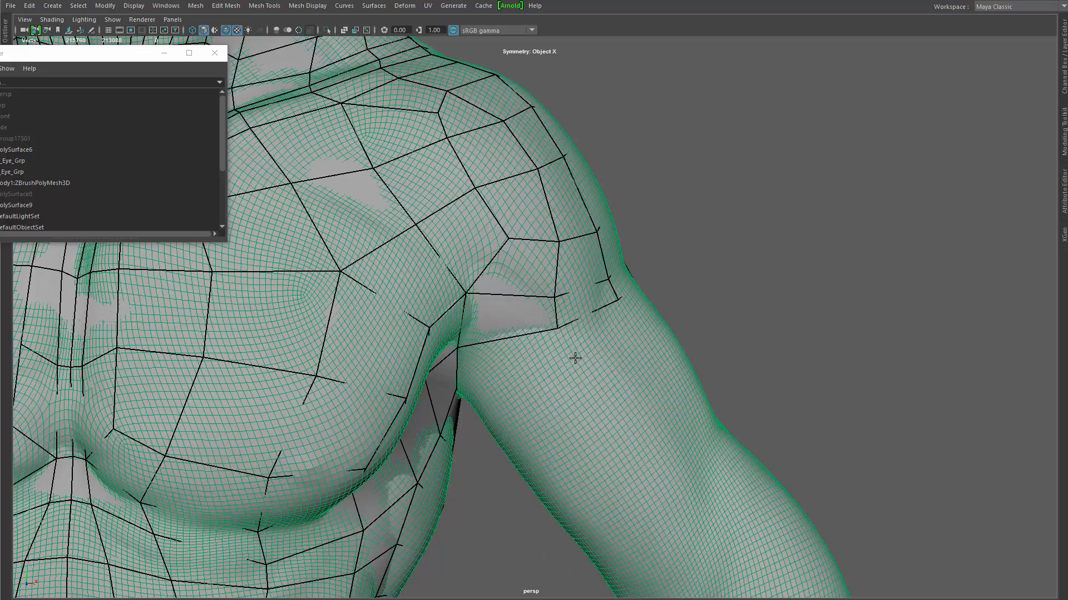
Step: Extend the open arm border down the upper arm toward the elbow as a new ring of quads
left_click_drag(555, 473, 558, 309, "alt")
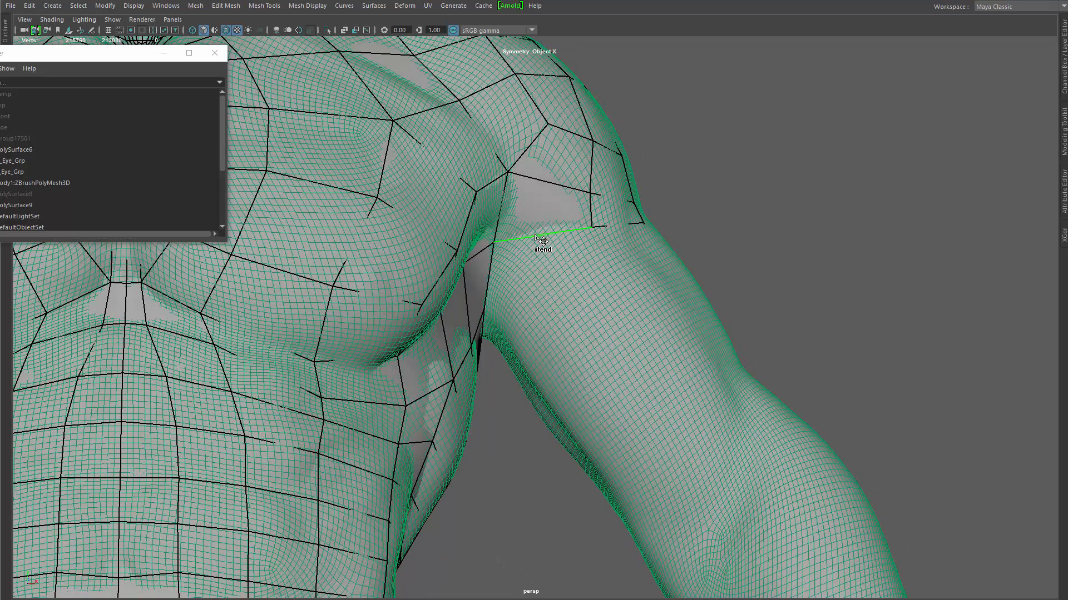
left_click_drag(575, 282, 645, 365)
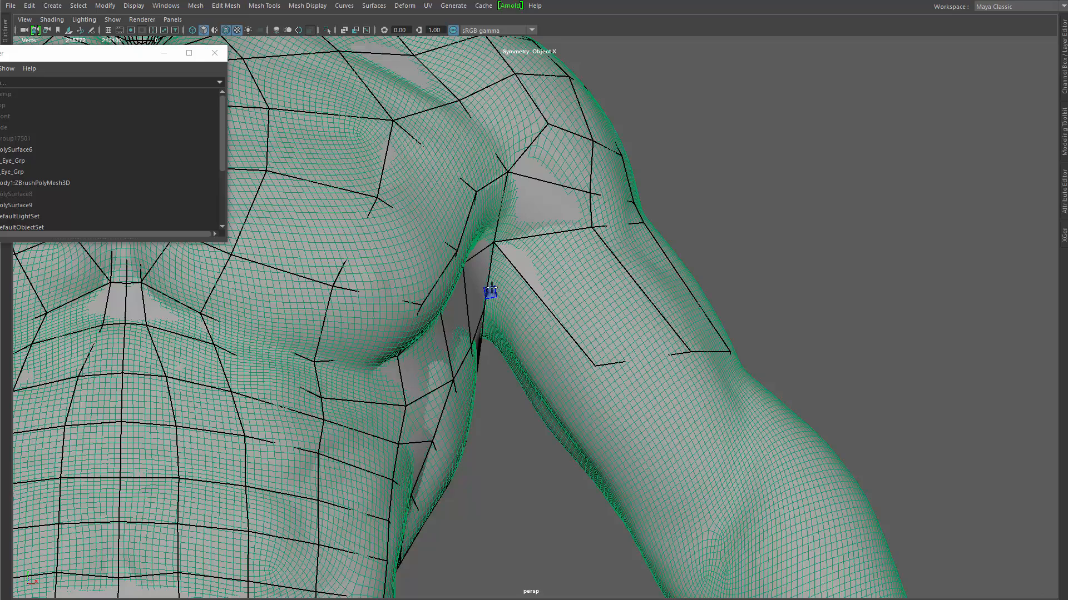
Step: Reposition the new border vertices on the inner and back sides of the upper arm to even the quads
left_click_drag(492, 283, 518, 191, "alt")
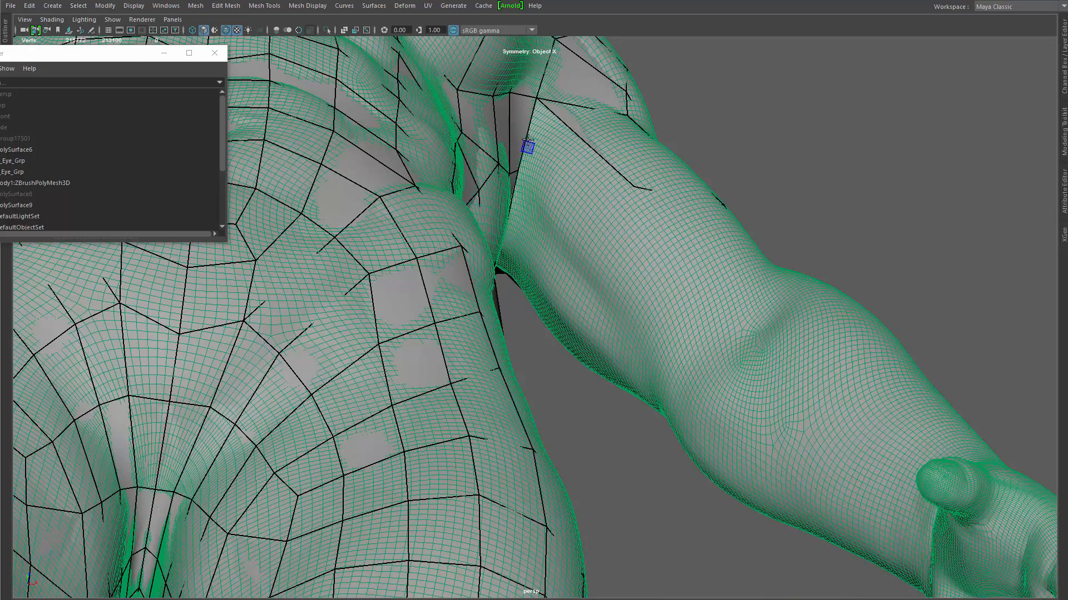
mouse_move(589, 218)
left_mouse_down()
mouse_move(627, 241)
mouse_move(633, 191)
left_mouse_up()
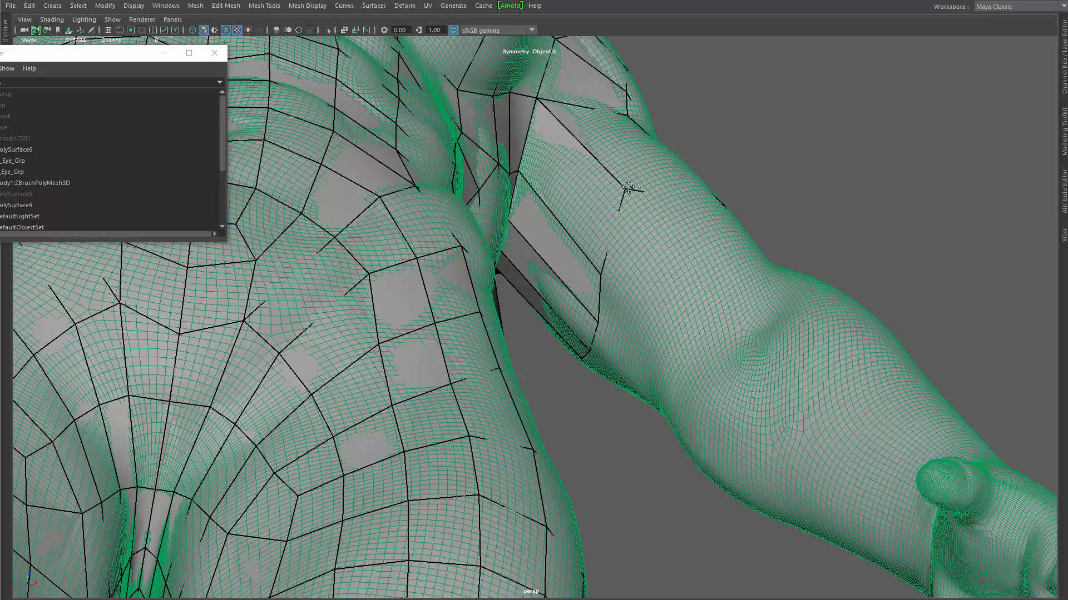
mouse_move(633, 185)
left_mouse_down("alt")
mouse_move(555, 250)
mouse_move(419, 274)
mouse_move(460, 338)
left_mouse_up("alt")
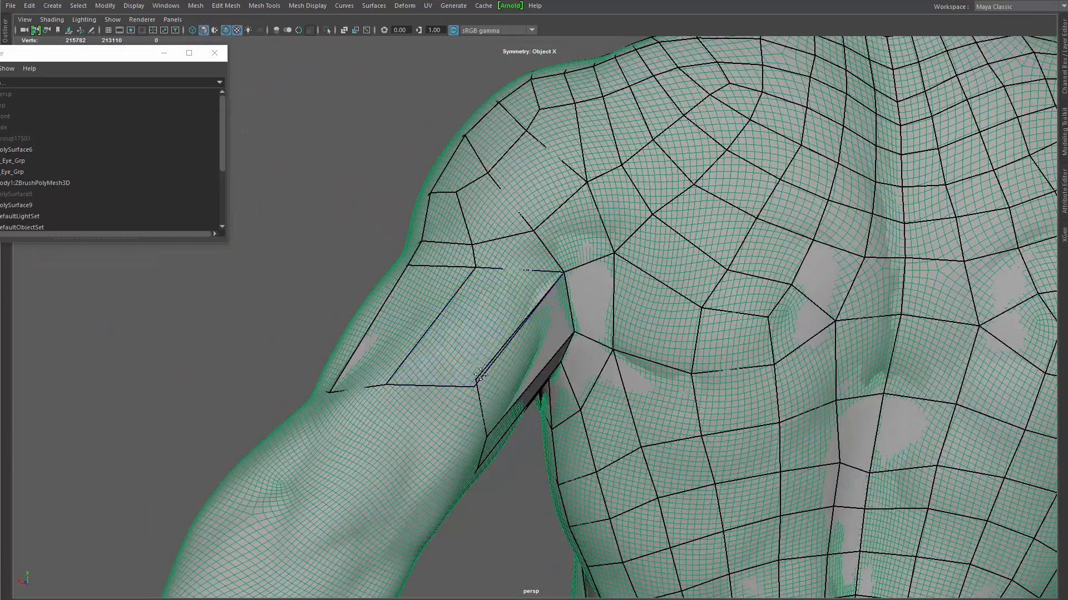
left_click_drag(481, 375, 479, 365)
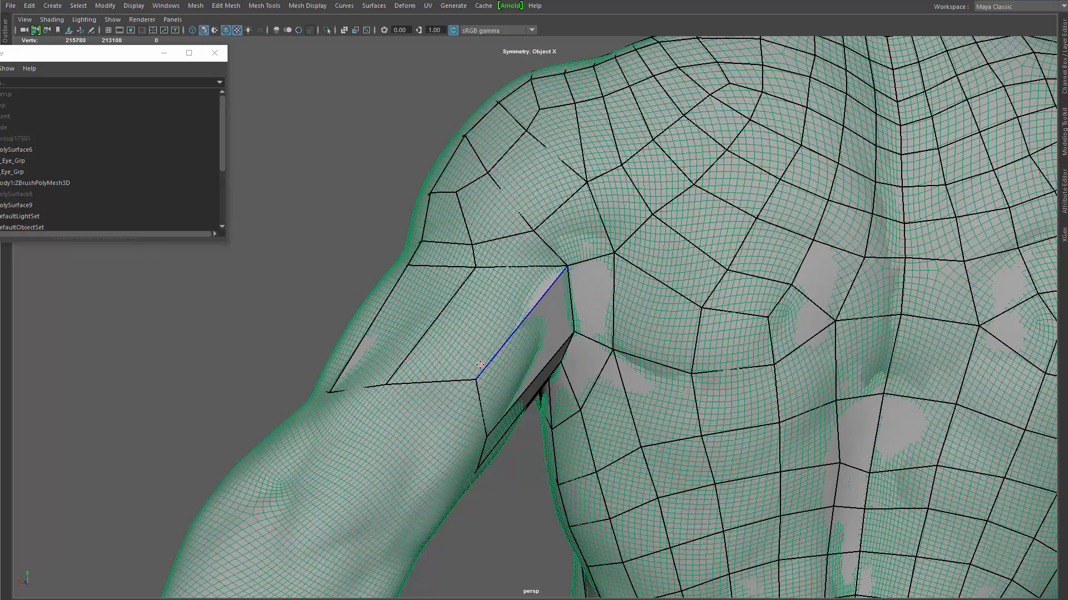
Step: Insert three edge loops around the long upper-arm quads between the armpit and the open border
left_click_drag(529, 322, 544, 299, "alt")
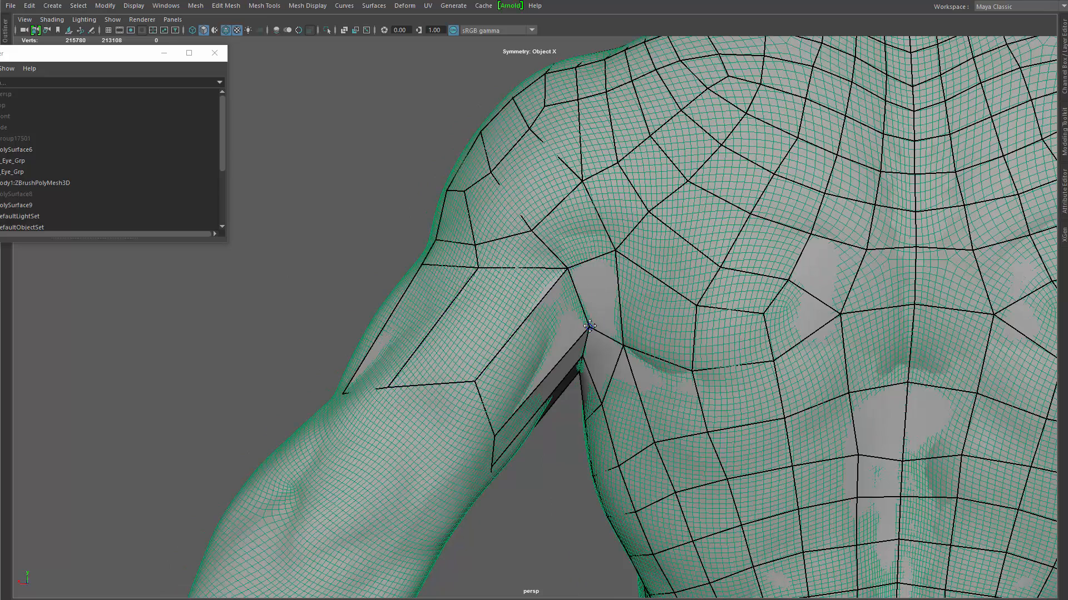
left_click(548, 302, "ctrl")
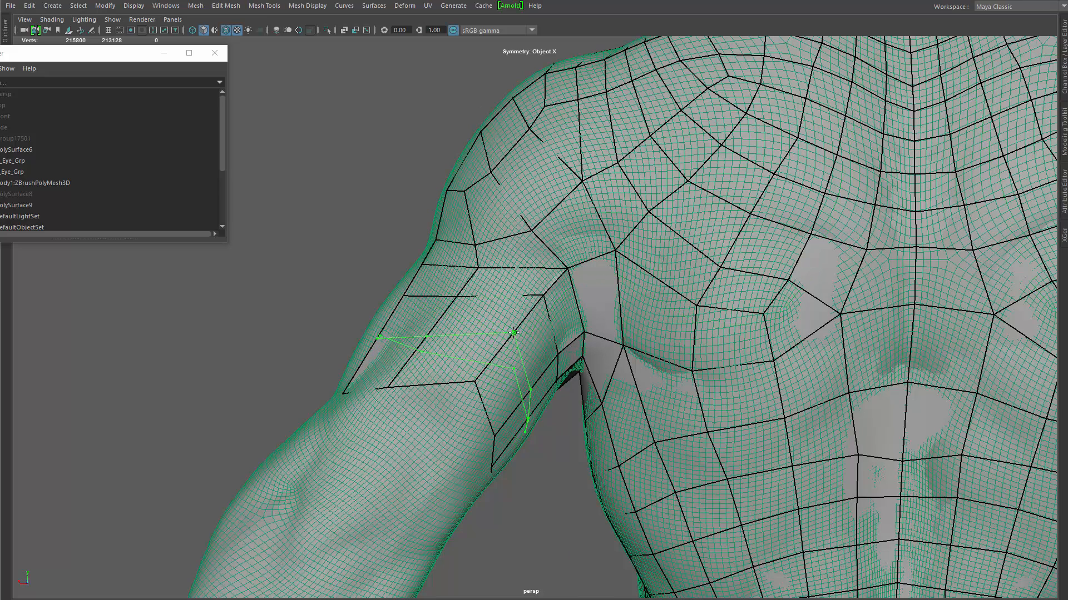
left_click(516, 334, "ctrl")
left_click(519, 359, "ctrl")
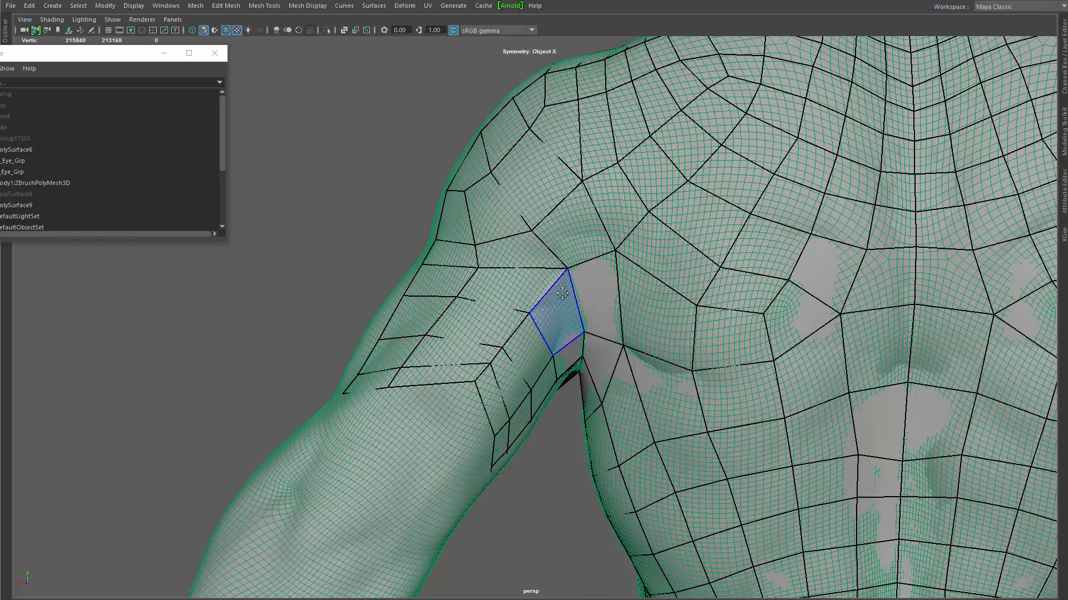
left_click_drag(527, 351, 612, 341, "alt")
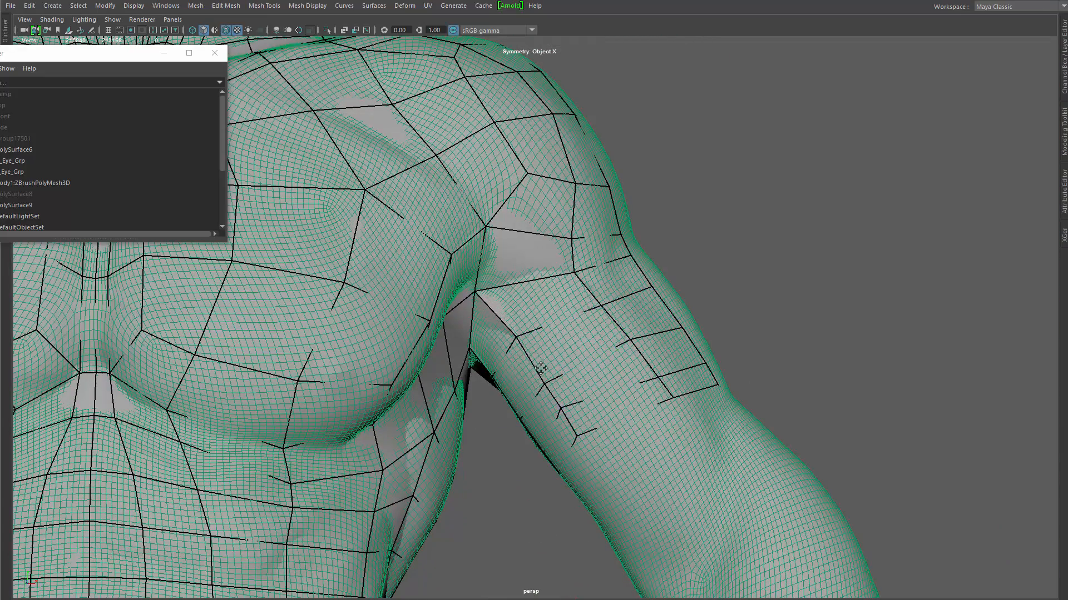
left_click_drag(612, 303, 495, 360, "alt")
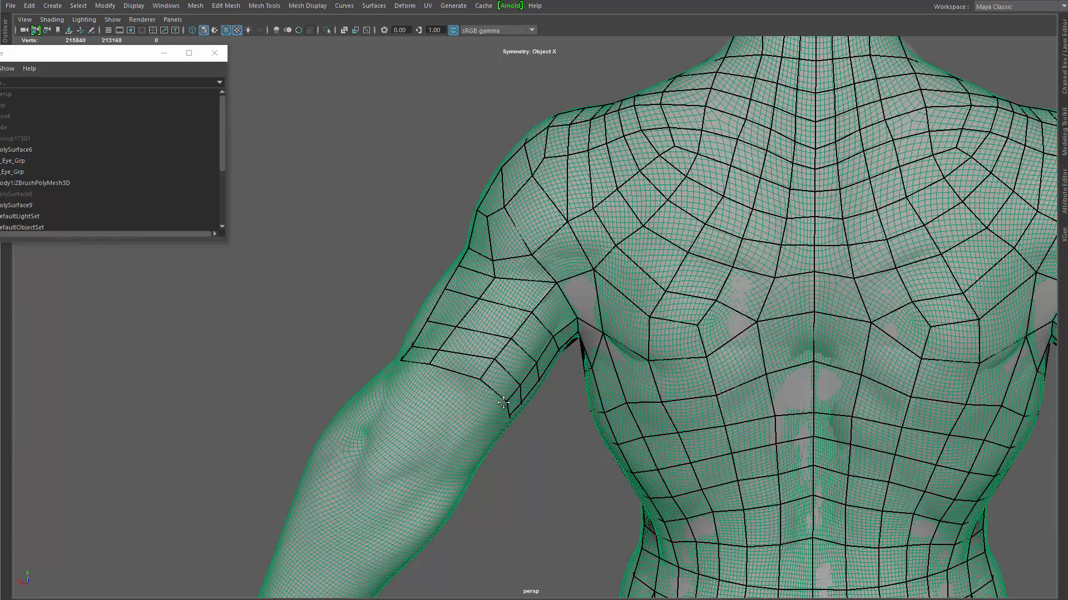
Step: Delete the excess lowest edge loop on the upper arm and straighten the remaining border at the back
left_click_drag(503, 402, 475, 391, "alt")
left_click_drag(530, 420, 518, 432)
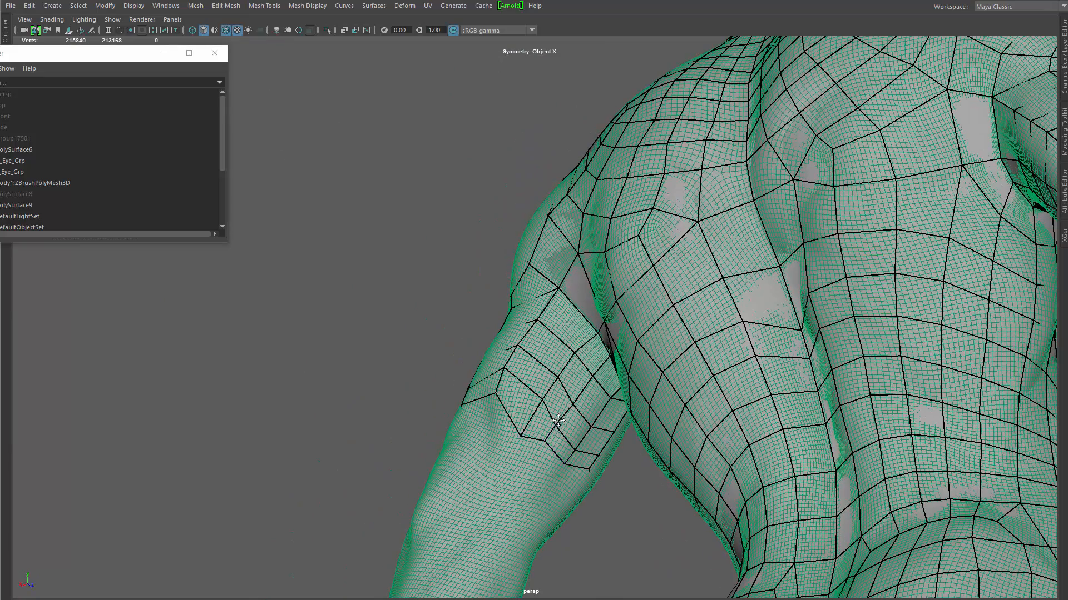
left_click(536, 436, "ctrl+shift")
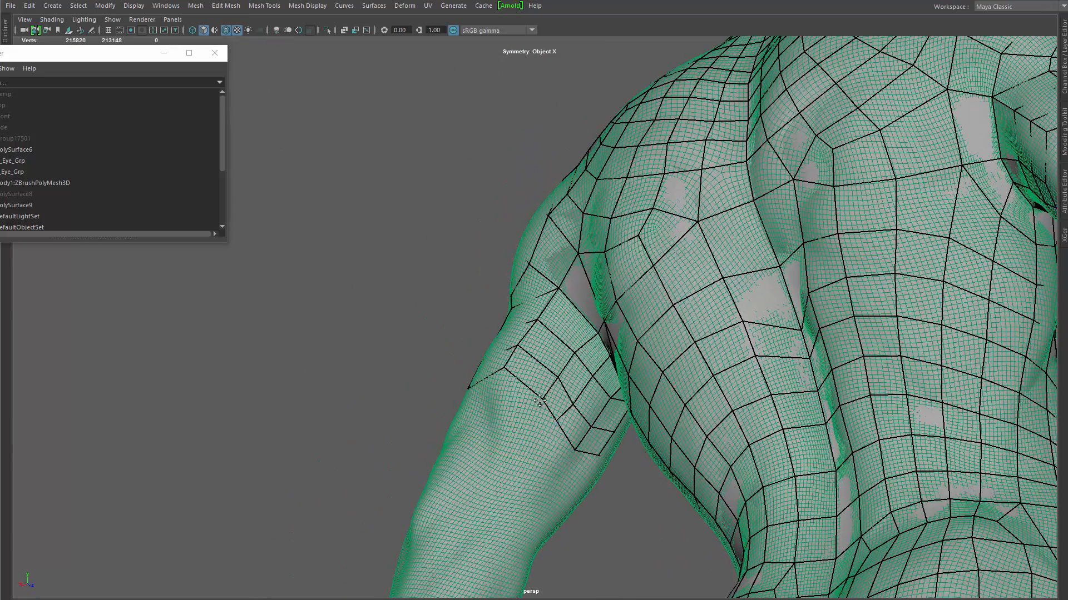
left_click_drag(537, 404, 532, 408)
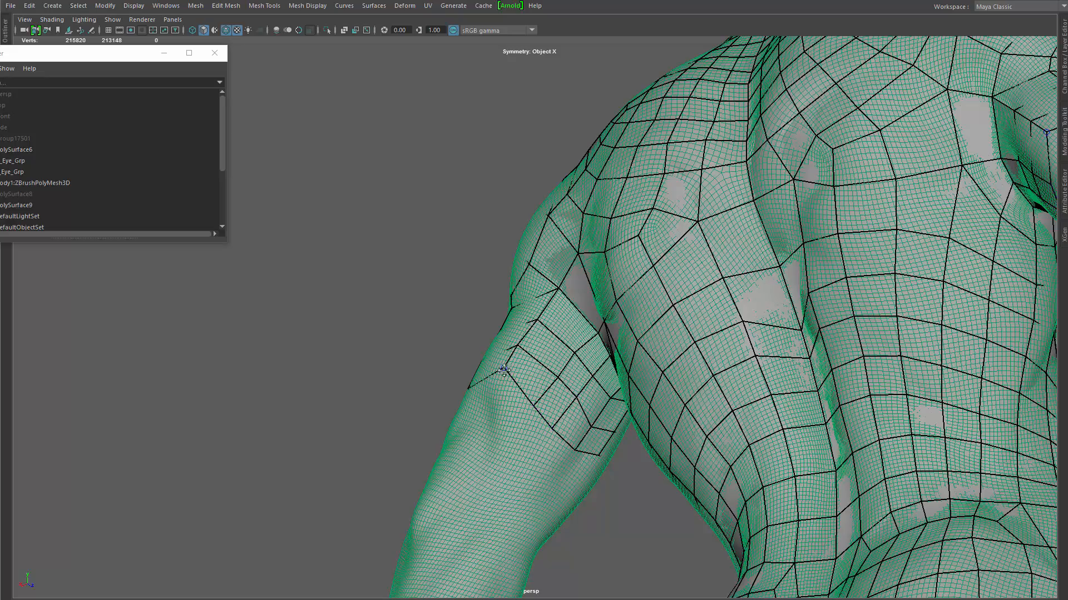
left_click_drag(504, 371, 663, 448)
Step: Extend the open upper-arm border past the elbow down to the wrist as one long ring of quads
right_click_drag(663, 448, 307, 354, "alt")
left_click_drag(307, 354, 562, 422, "alt")
right_click_drag(561, 422, 564, 362, "alt")
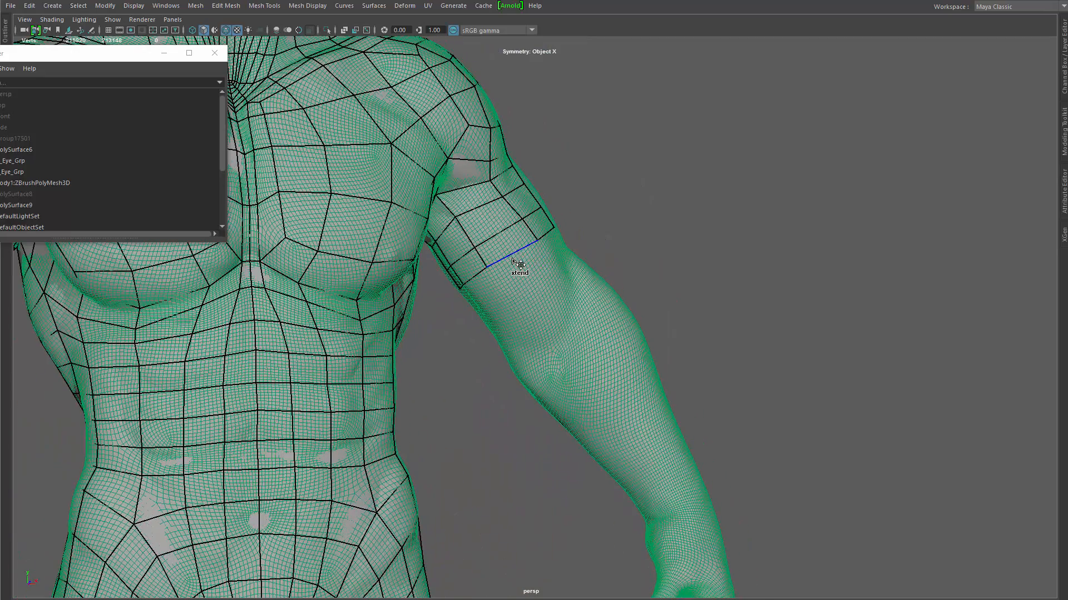
mouse_move(513, 261)
left_mouse_down("alt")
mouse_move(544, 276)
mouse_move(532, 252)
left_mouse_up("alt")
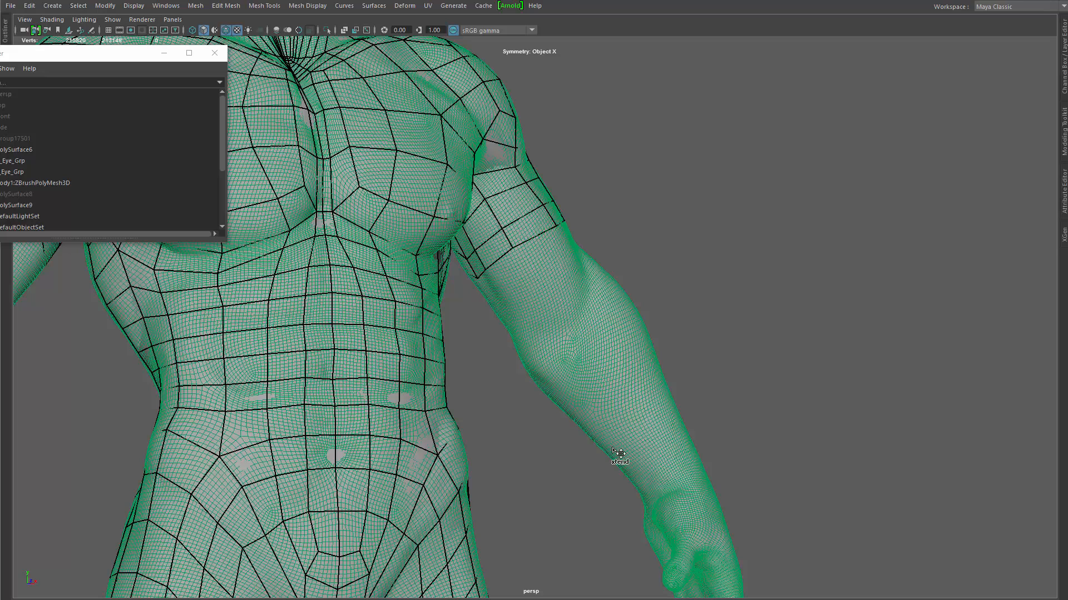
mouse_move(618, 453)
left_mouse_down()
mouse_move(679, 503)
mouse_move(685, 473)
mouse_move(652, 410)
left_mouse_up()
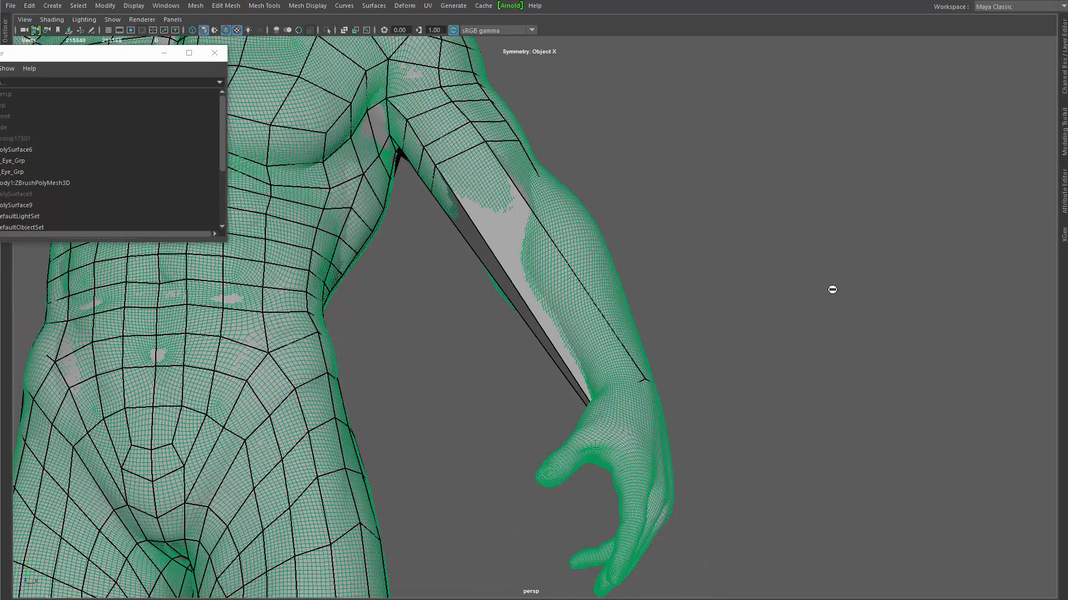
Step: Reposition the wrist border vertices on the inner and back sides to fit the sculpted wrist
right_click_drag(832, 290, 732, 460, "alt")
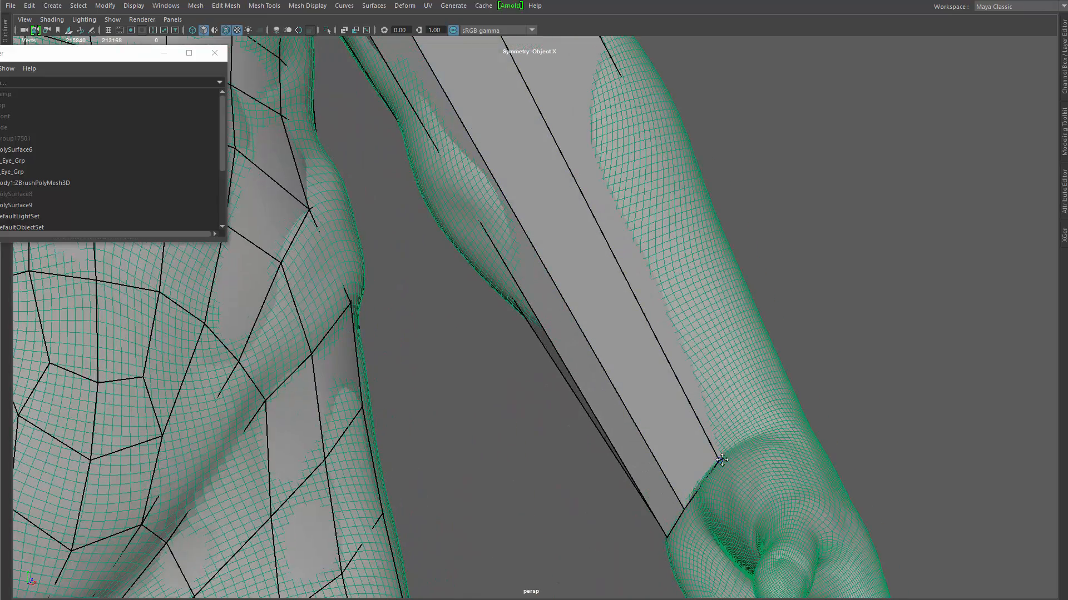
mouse_move(721, 460)
left_mouse_down("shift")
mouse_move(708, 447)
mouse_move(708, 496)
left_mouse_up("shift")
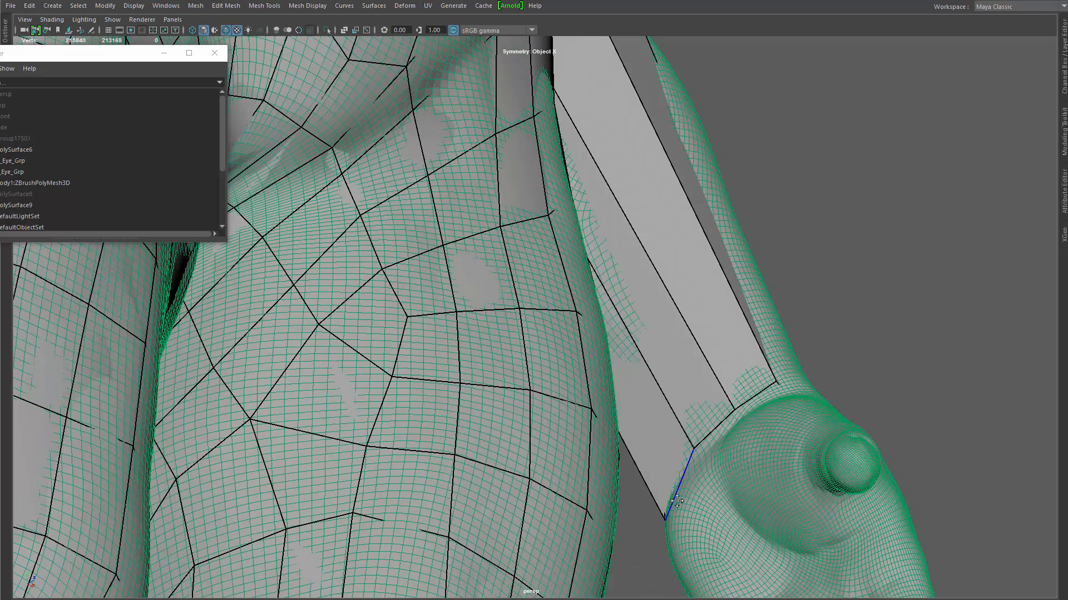
mouse_move(669, 471)
left_mouse_down("alt")
mouse_move(537, 464)
mouse_move(544, 437)
mouse_move(517, 426)
mouse_move(545, 442)
mouse_move(517, 401)
mouse_move(516, 441)
left_mouse_up("alt")
left_click_drag(617, 452, 544, 451, "alt")
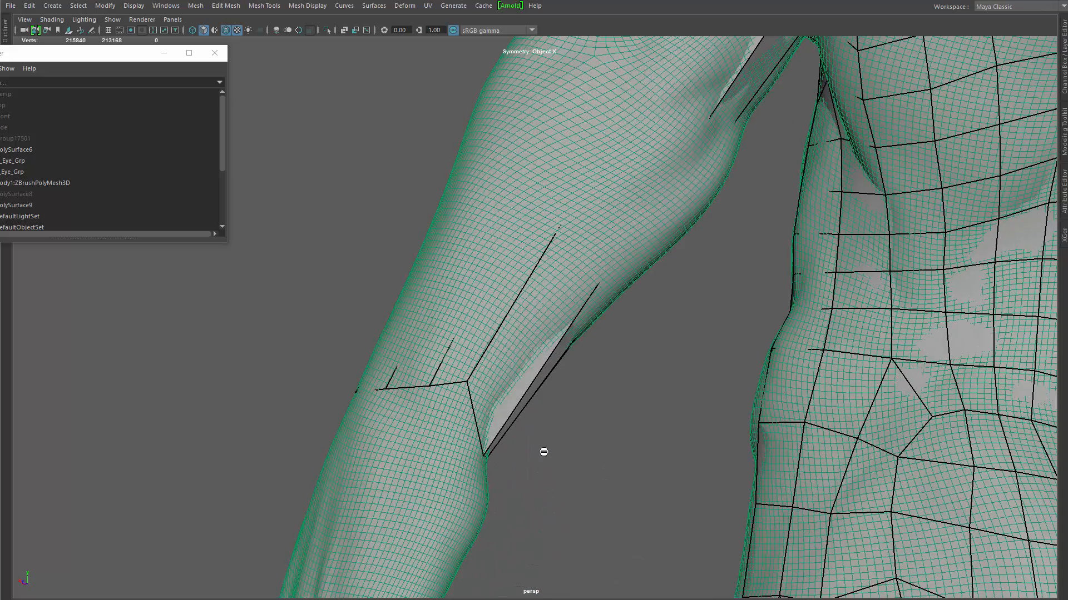
mouse_move(466, 380)
left_mouse_down()
mouse_move(457, 435)
mouse_move(453, 427)
left_mouse_up()
left_click_drag(431, 386, 425, 417)
mouse_move(425, 418)
left_mouse_down("alt")
mouse_move(522, 456)
mouse_move(443, 446)
mouse_move(414, 458)
left_mouse_up("alt")
mouse_move(414, 459)
left_mouse_down("alt")
mouse_move(541, 466)
mouse_move(476, 409)
mouse_move(456, 329)
mouse_move(422, 375)
mouse_move(422, 401)
left_mouse_up("alt")
Step: Display the model in wireframe and redistribute the wrist border vertices along the thumb side and back of the wrist
key("4")
scroll(434, 317, "up", 5)
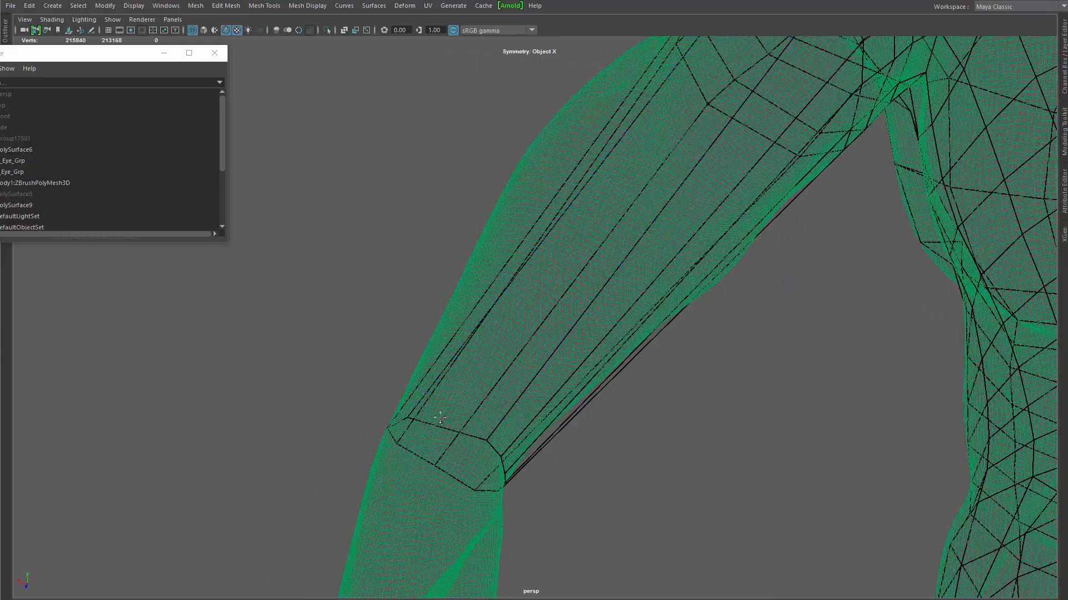
left_click_drag(488, 437, 554, 444, "alt")
left_click_drag(597, 401, 557, 424)
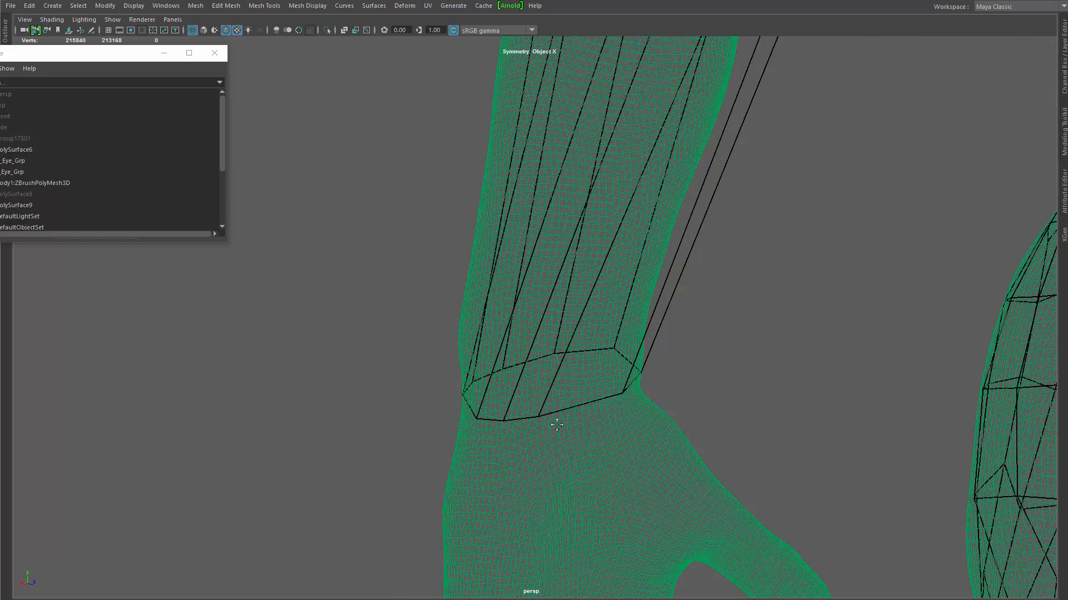
left_click_drag(623, 392, 667, 374, "alt")
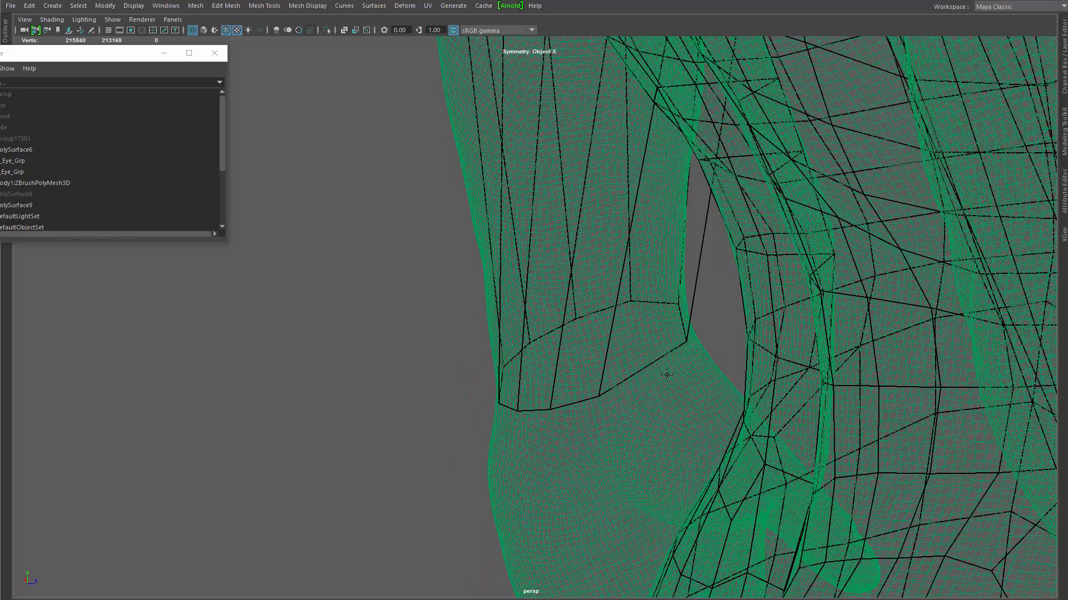
left_click_drag(685, 337, 680, 352)
left_click_drag(618, 388, 662, 372)
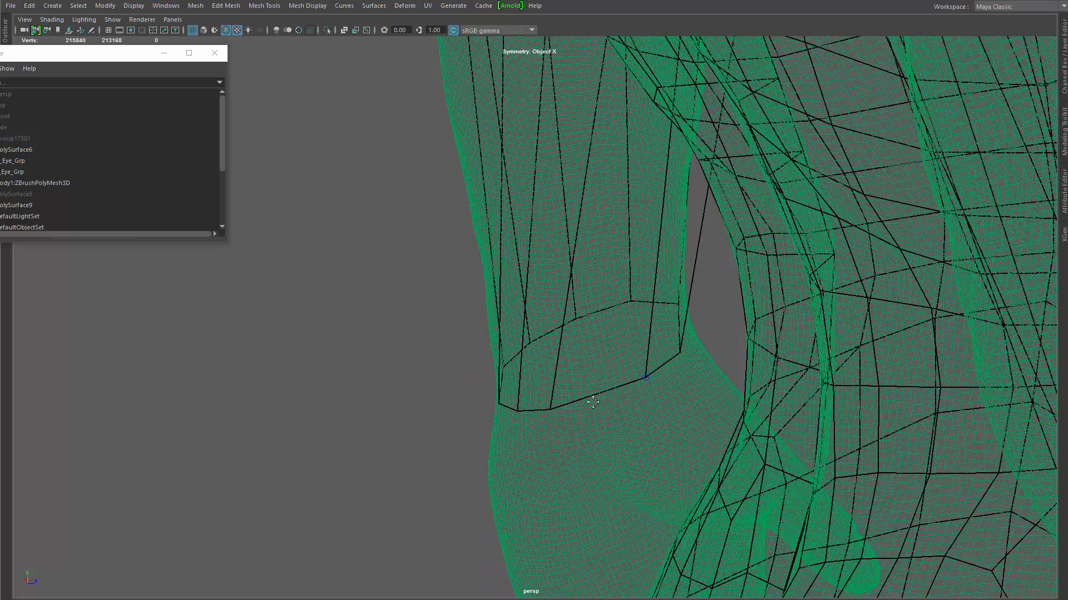
left_click_drag(554, 409, 591, 397)
left_click_drag(517, 410, 620, 439)
Step: Align the uneven vertex on the outer side of the wrist with the border ring and check the ring all around
left_click_drag(472, 411, 702, 401)
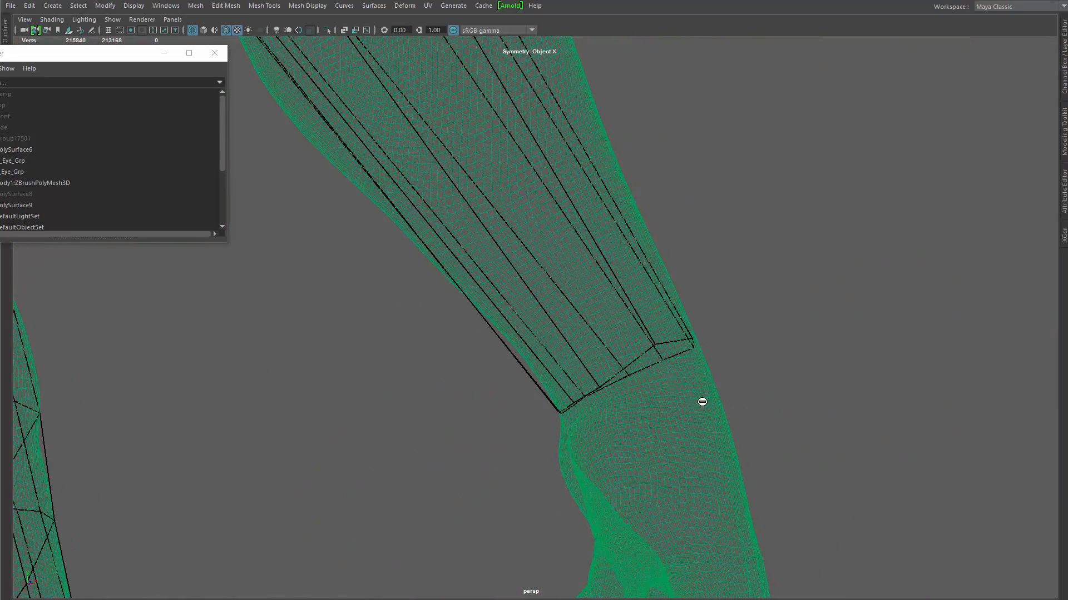
left_click_drag(654, 343, 647, 361)
left_click_drag(645, 367, 473, 378, "alt")
left_click_drag(533, 381, 444, 393, "alt")
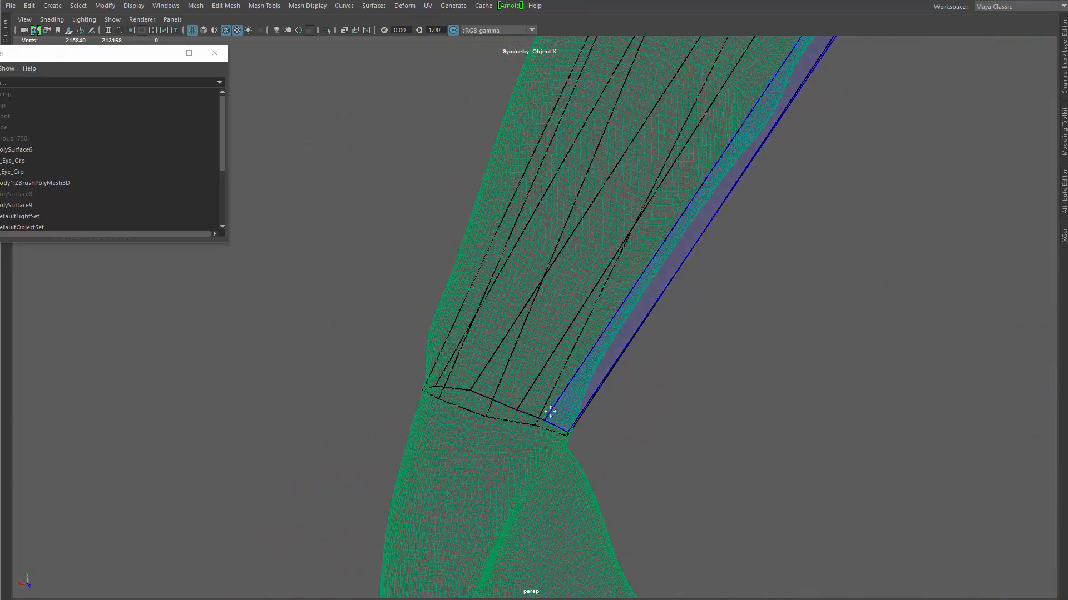
left_click_drag(550, 412, 590, 408, "alt")
left_click_drag(500, 328, 712, 356, "alt")
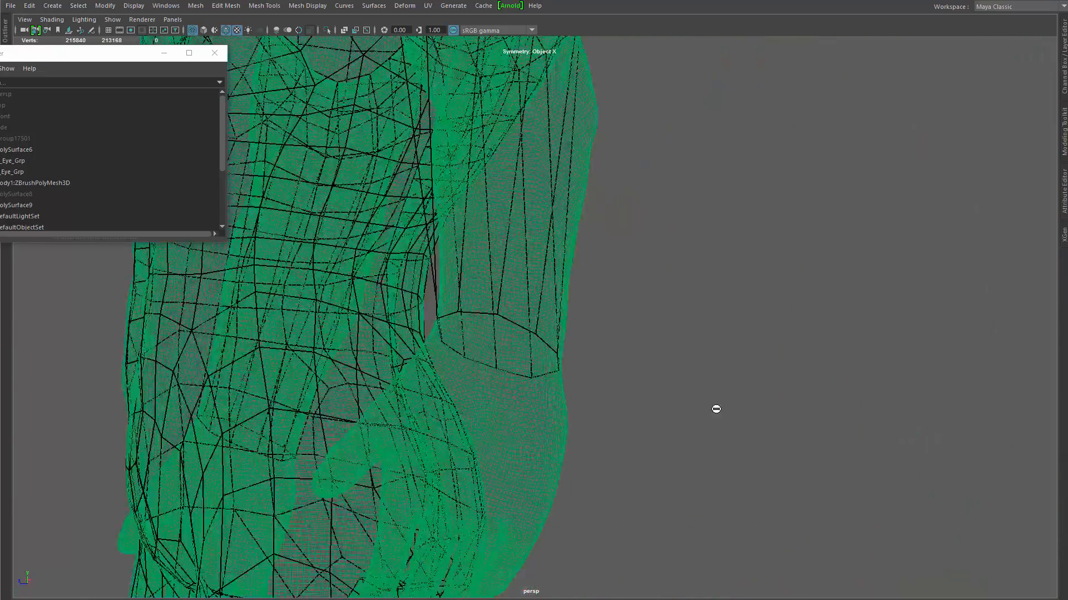
Step: Return to shaded display and insert edge loops around the long arm quads from above the elbow to the wrist
right_click_drag(715, 409, 616, 412, "alt")
mouse_move(573, 201)
middle_mouse_down("alt")
mouse_move(627, 388)
mouse_move(611, 377)
middle_mouse_up("alt")
key("5")
left_click(528, 280)
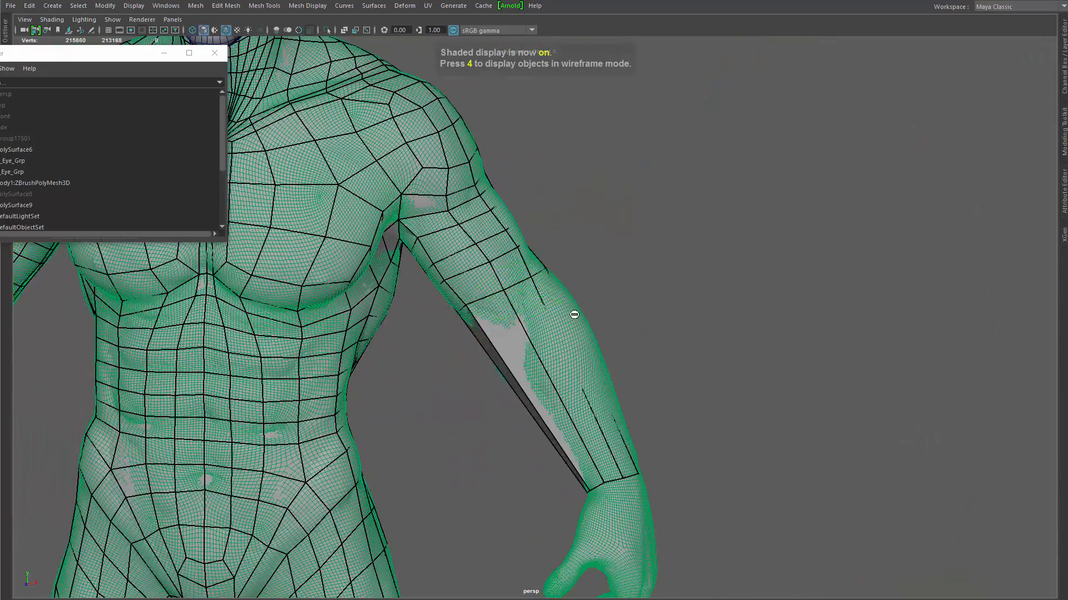
left_click(579, 338)
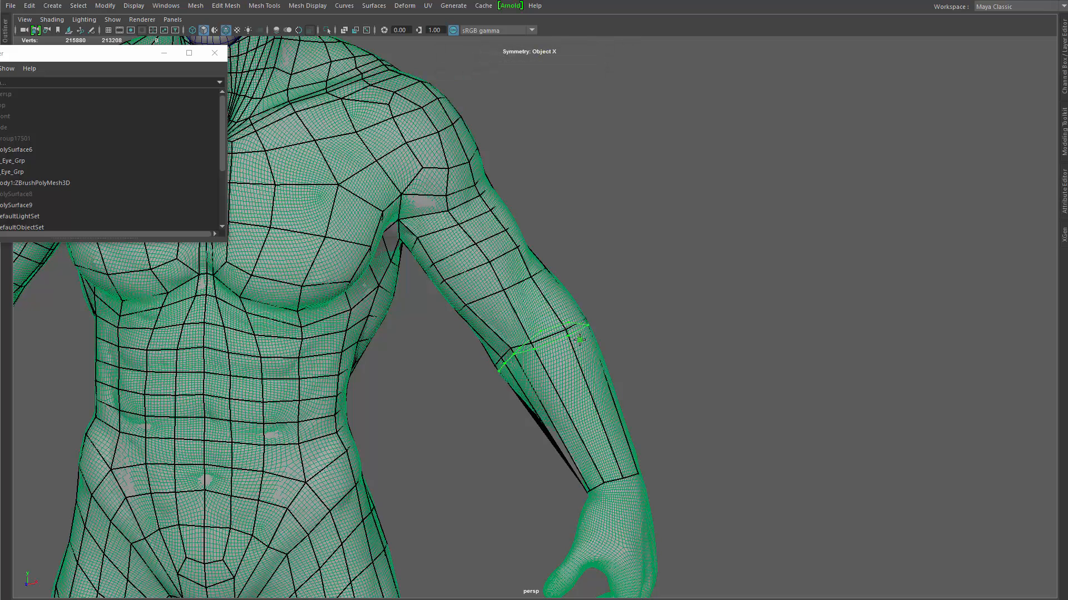
left_click(594, 371)
left_click(616, 430, "ctrl")
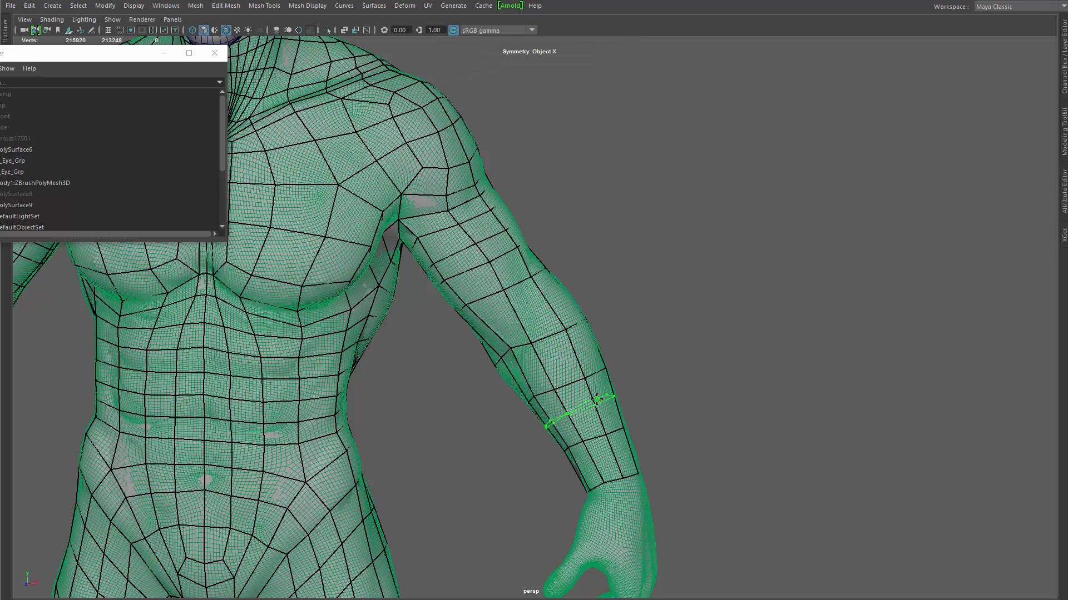
left_click(609, 396, "ctrl")
left_click(575, 352, "ctrl")
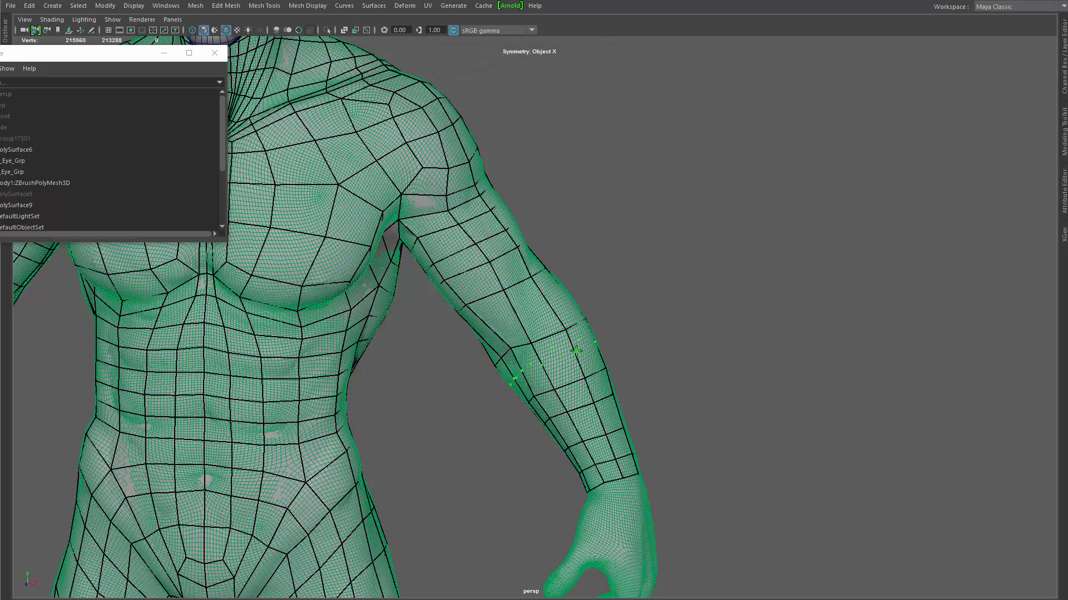
Step: Insert additional edge loops around the elbow to increase its density
left_click(550, 303, "ctrl")
left_click(532, 316, "ctrl")
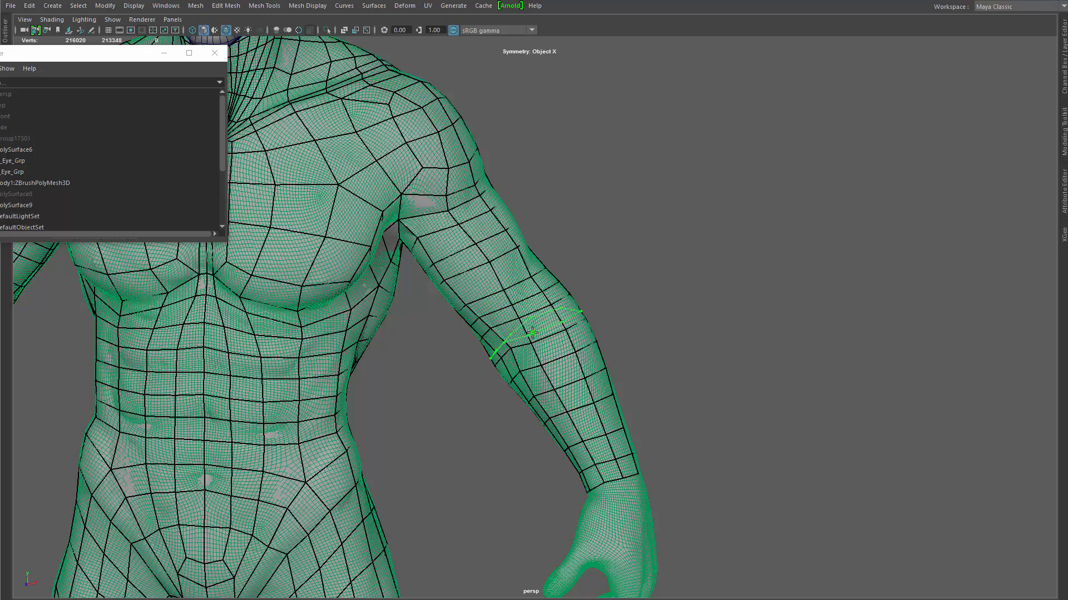
left_click_drag(617, 323, 699, 313, "alt")
left_click(628, 261, "ctrl")
scroll(668, 284, "down", 5)
scroll(628, 456, "up", 4)
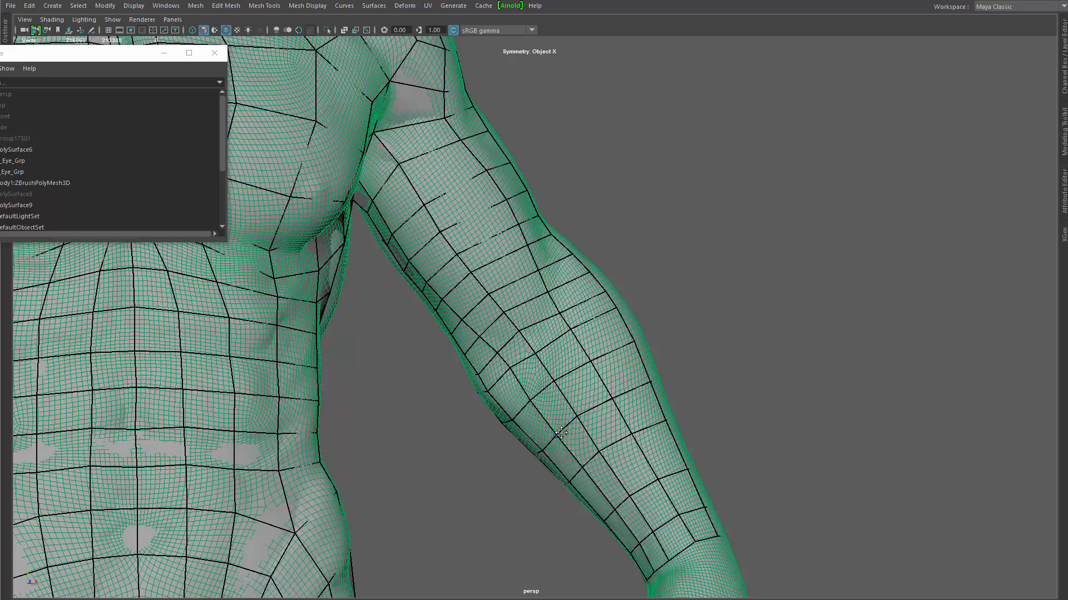
Step: Examine the arm's edge loops from front, back and side, and compare them with the leg and knee topology
scroll(526, 332, "down", 5)
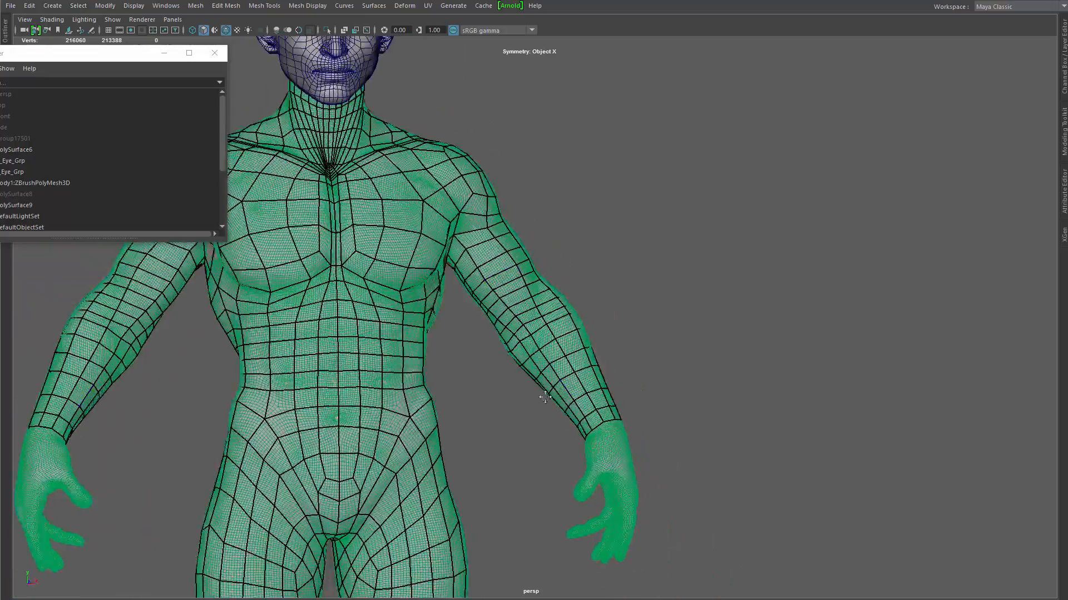
left_click_drag(526, 332, 298, 386, "alt")
scroll(536, 393, "up", 4)
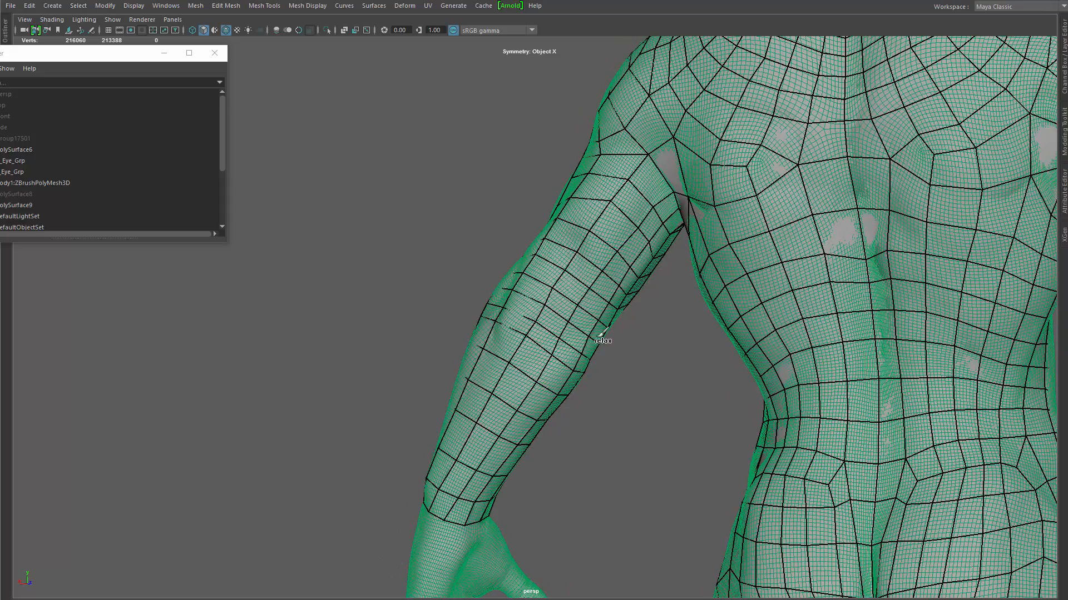
left_click_drag(512, 388, 784, 424, "alt")
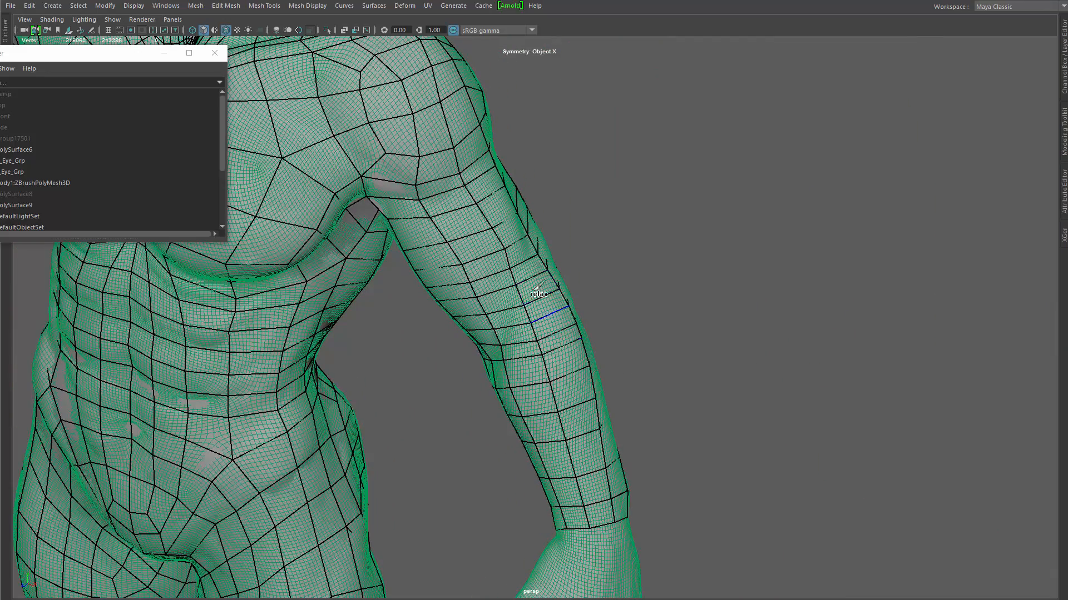
left_click_drag(627, 471, 550, 308, "alt")
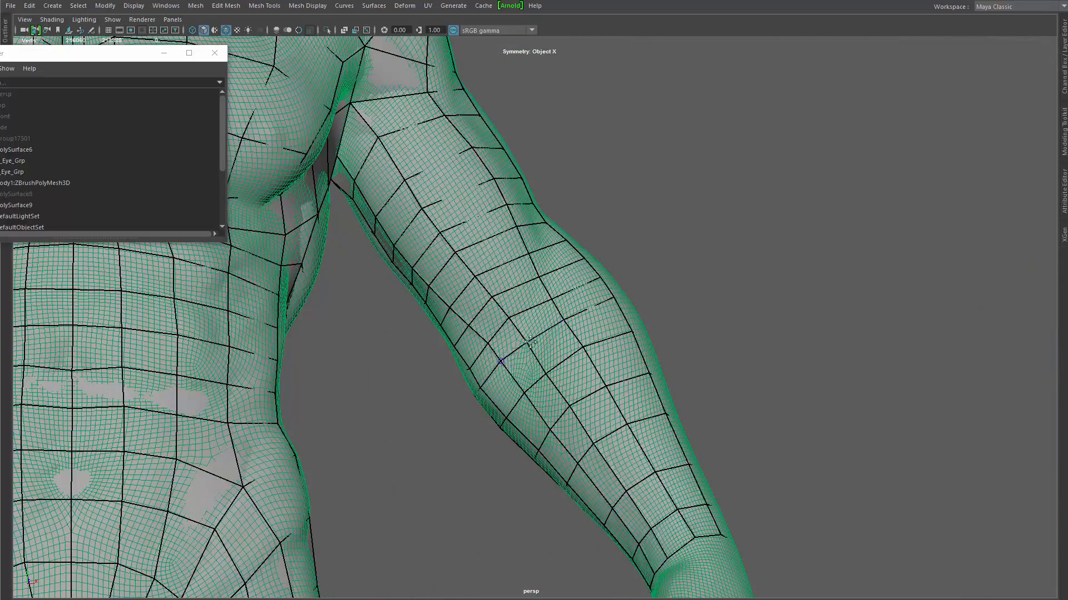
left_click_drag(510, 328, 500, 303, "alt")
right_click_drag(499, 303, 386, 217, "alt")
left_click_drag(386, 217, 534, 234, "alt")
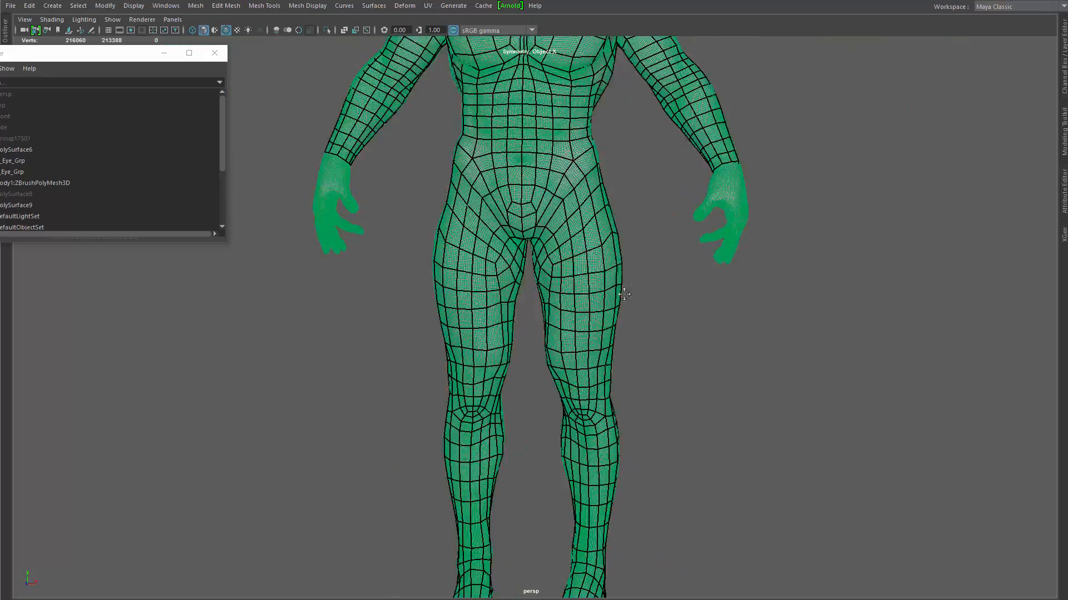
middle_click_drag(534, 234, 578, 424, "alt")
left_click_drag(578, 424, 612, 389, "alt")
right_click_drag(612, 389, 669, 388, "alt")
left_click_drag(669, 389, 687, 425, "alt")
right_click_drag(686, 426, 776, 458, "alt")
middle_click_drag(777, 458, 682, 434, "alt")
right_click_drag(682, 433, 713, 396, "alt")
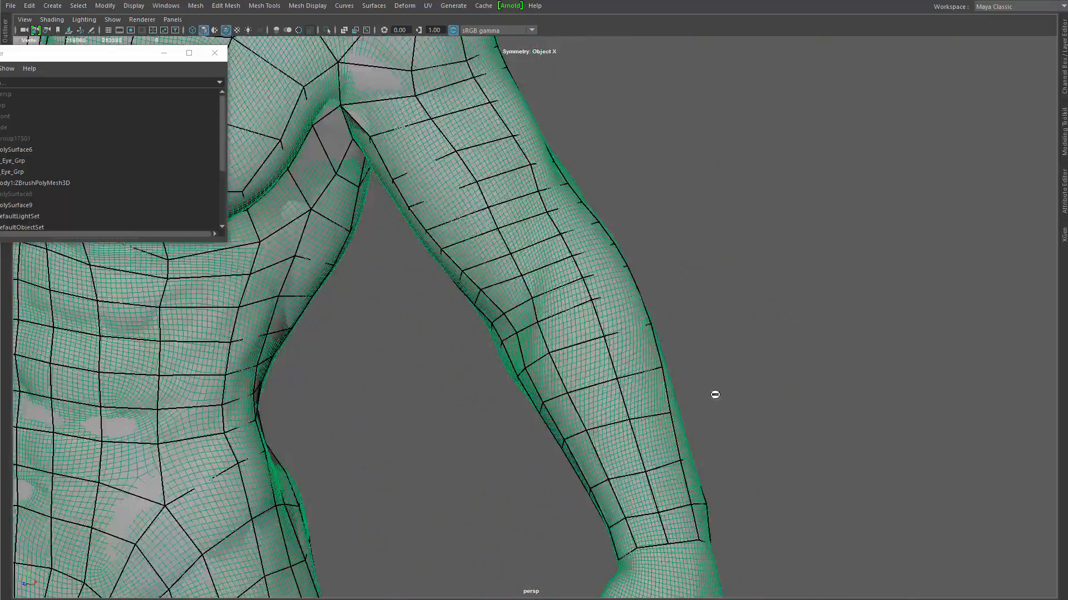
left_click_drag(713, 395, 779, 411, "alt")
right_click_drag(656, 445, 700, 439, "alt")
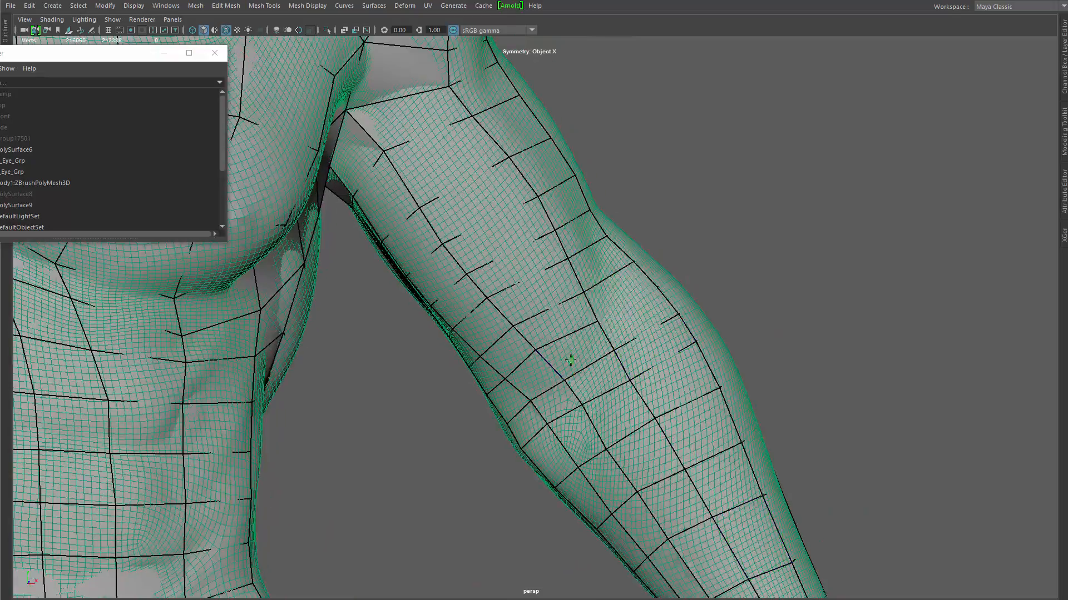
Step: Delete the row of quads across the front of the elbow crease to open a gap for new edge flow
left_click_drag(571, 361, 621, 301, "alt")
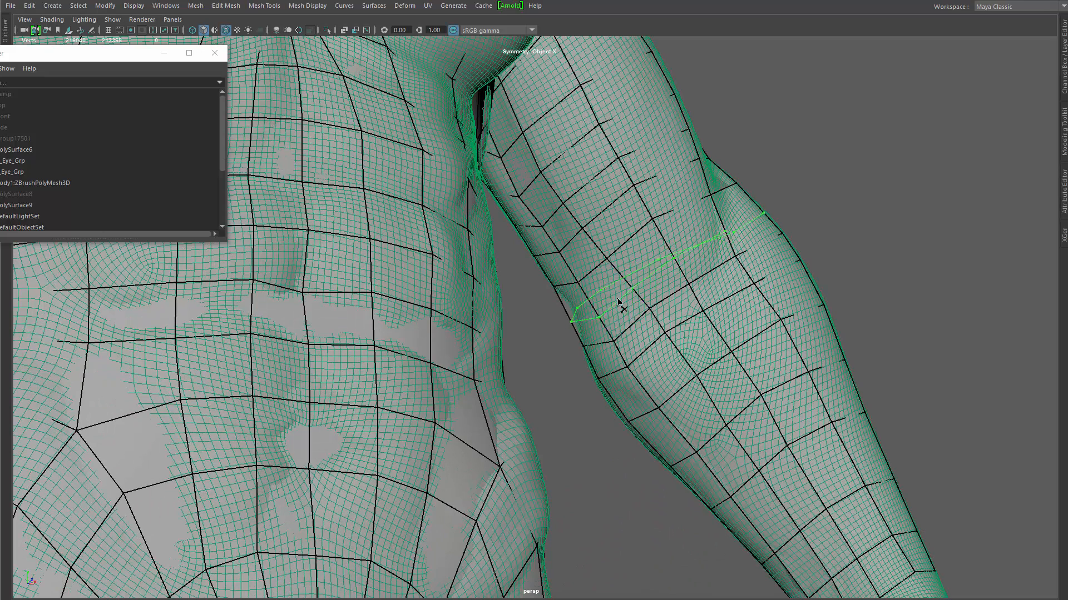
left_click(617, 302, "ctrl")
left_click(650, 321, "ctrl+shift")
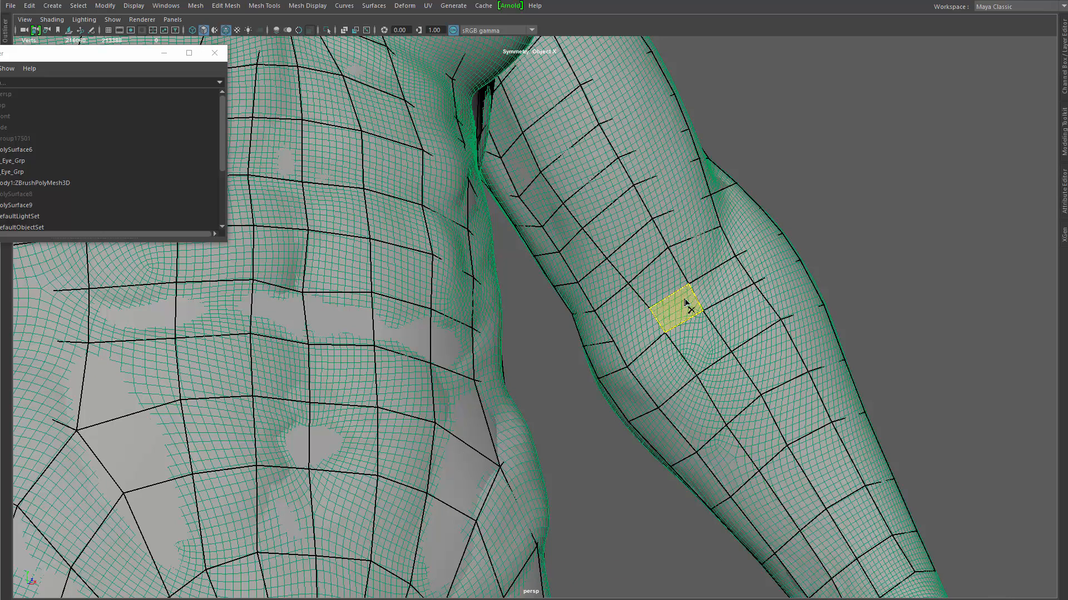
left_click(687, 303, "ctrl+shift")
left_click(729, 281, "ctrl+shift")
left_click(762, 266, "ctrl+shift")
left_click(723, 332, "ctrl+shift")
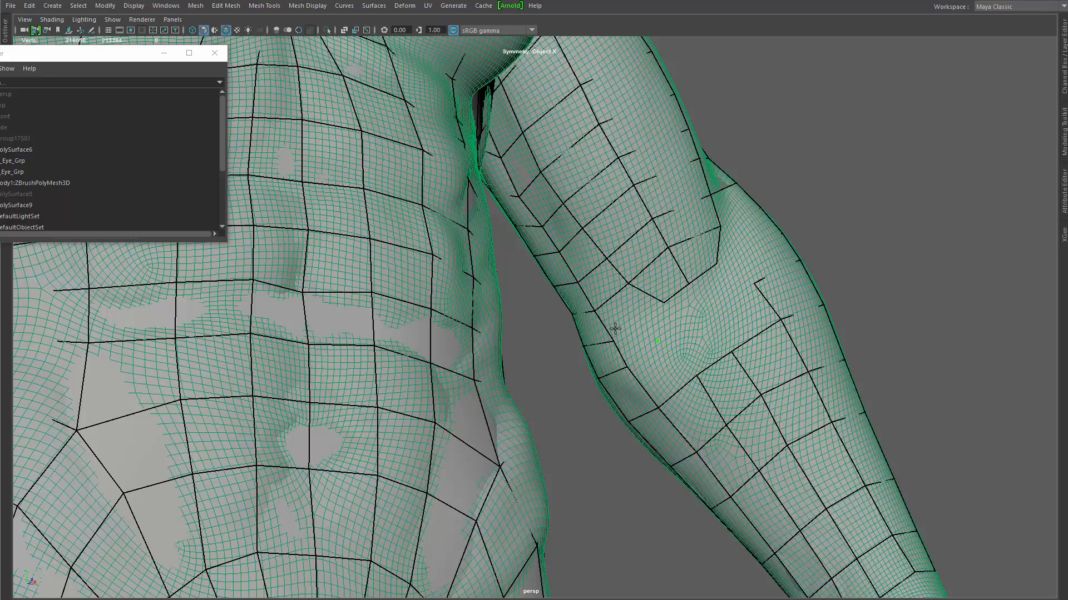
Step: Place new points below the biceps and fill quads between them to form a curved row around its lower end
left_click(710, 320)
left_click(740, 270)
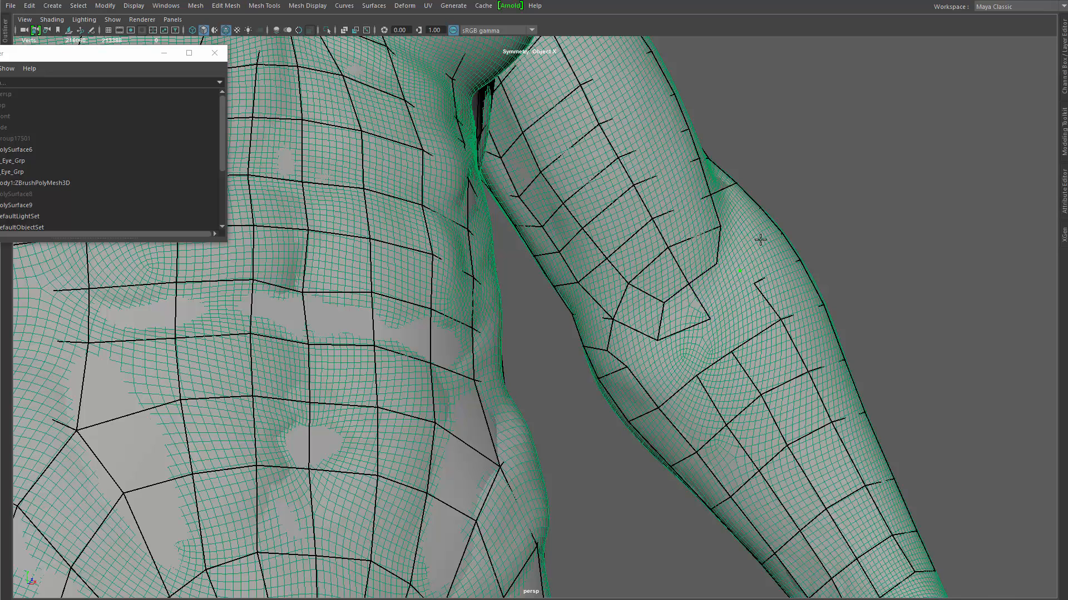
left_click_drag(735, 293, 729, 336, "alt")
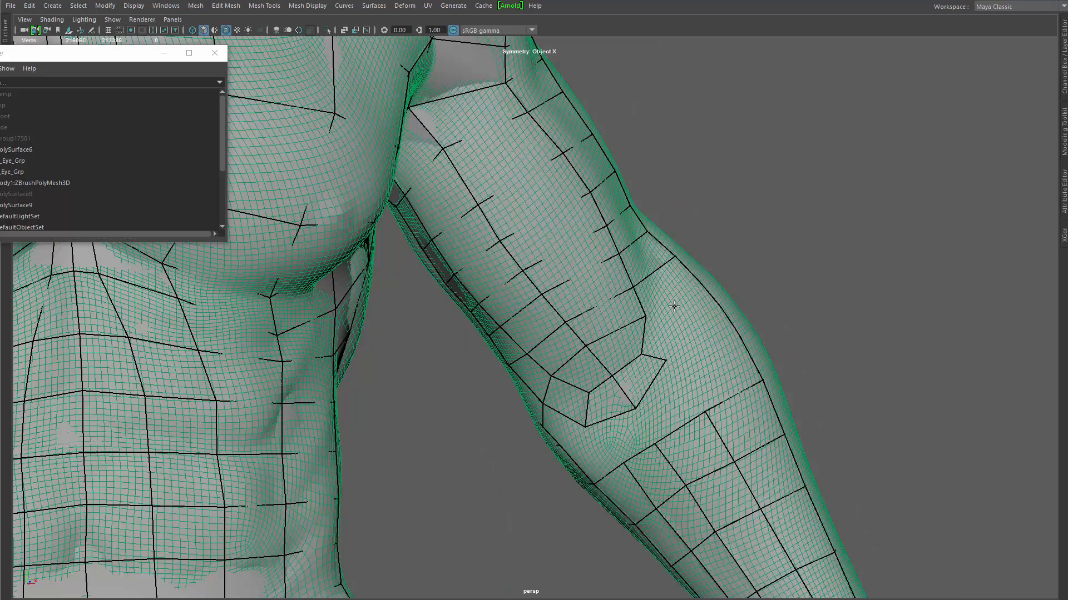
left_click(661, 333, "shift")
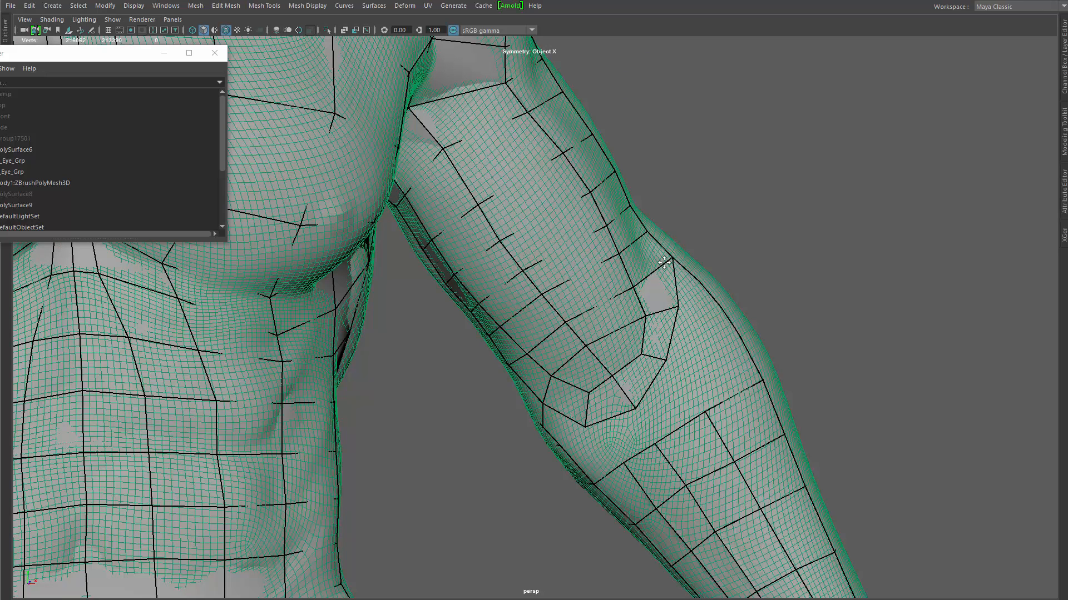
Step: Tighten the curved quad row around the lower biceps by moving its vertices into an even arc
left_click_drag(664, 263, 662, 263)
left_click_drag(665, 307, 666, 307)
left_click_drag(645, 316, 637, 318)
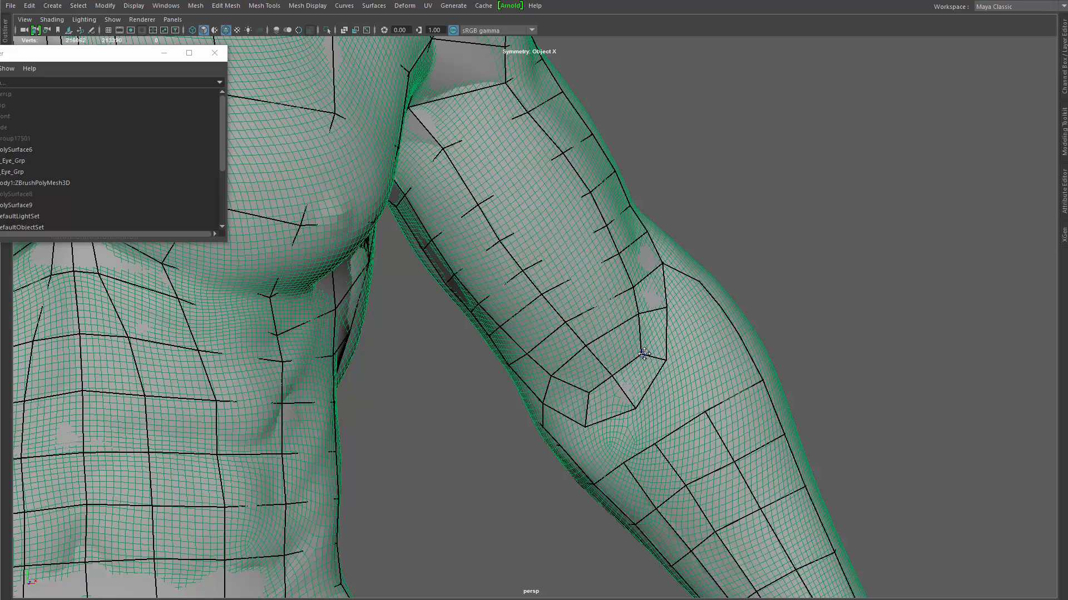
left_click_drag(665, 361, 661, 354)
left_click_drag(637, 413, 629, 397)
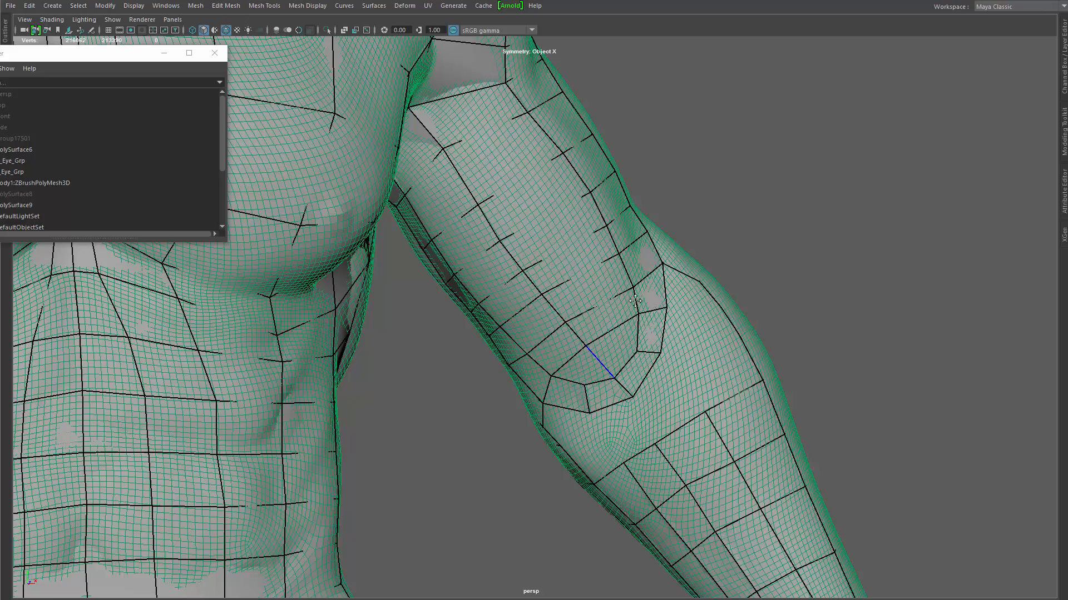
Step: Build a second row of quads beside the curved biceps row on the outer side of the elbow crease
left_click_drag(630, 285, 550, 329, "alt")
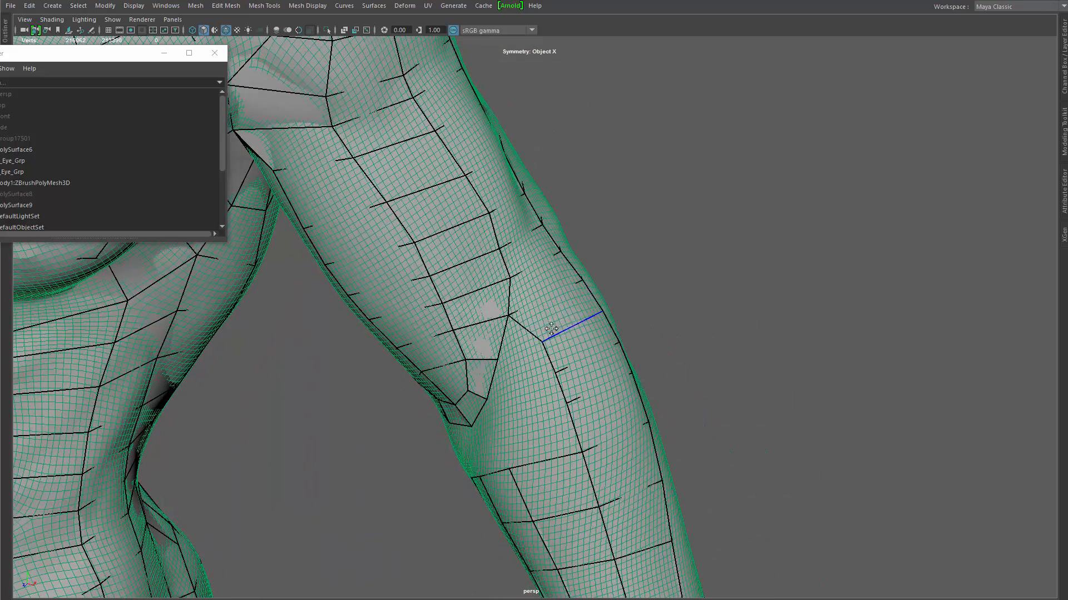
left_click(544, 303)
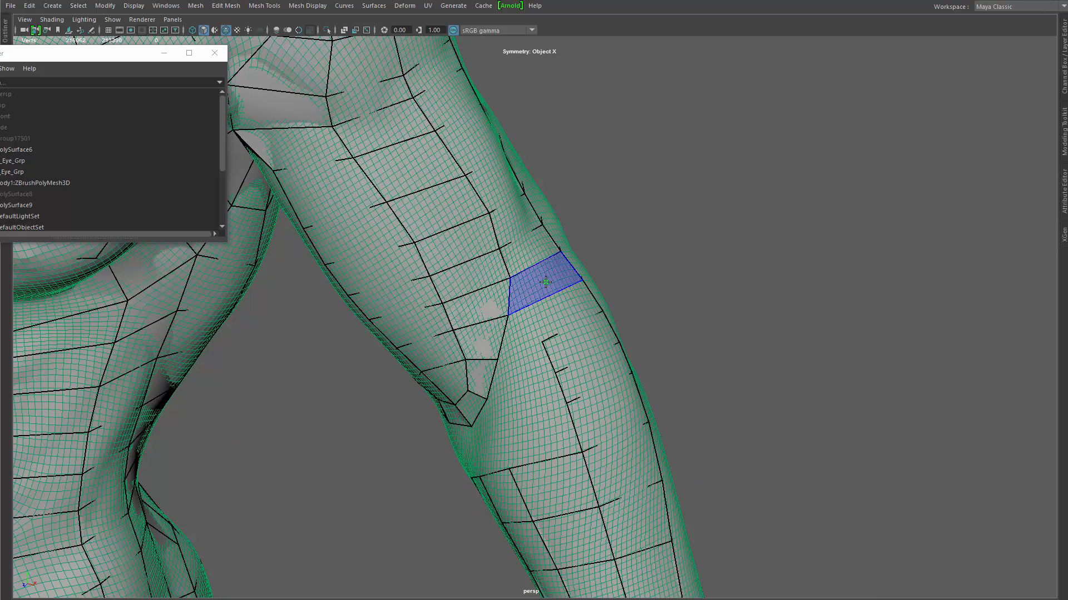
left_click(536, 327, "shift")
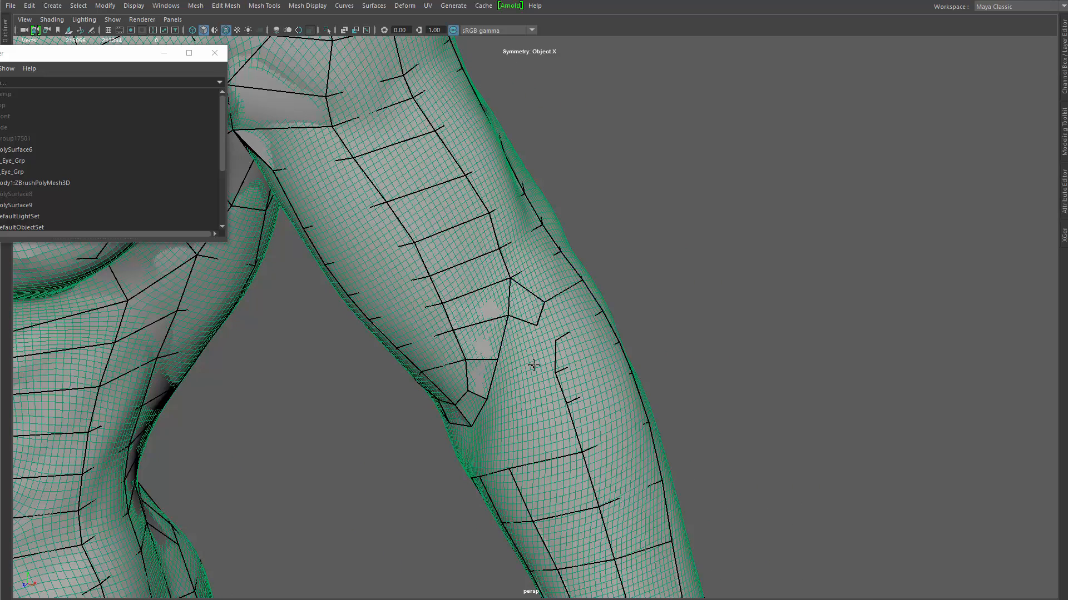
left_click(515, 383, "shift")
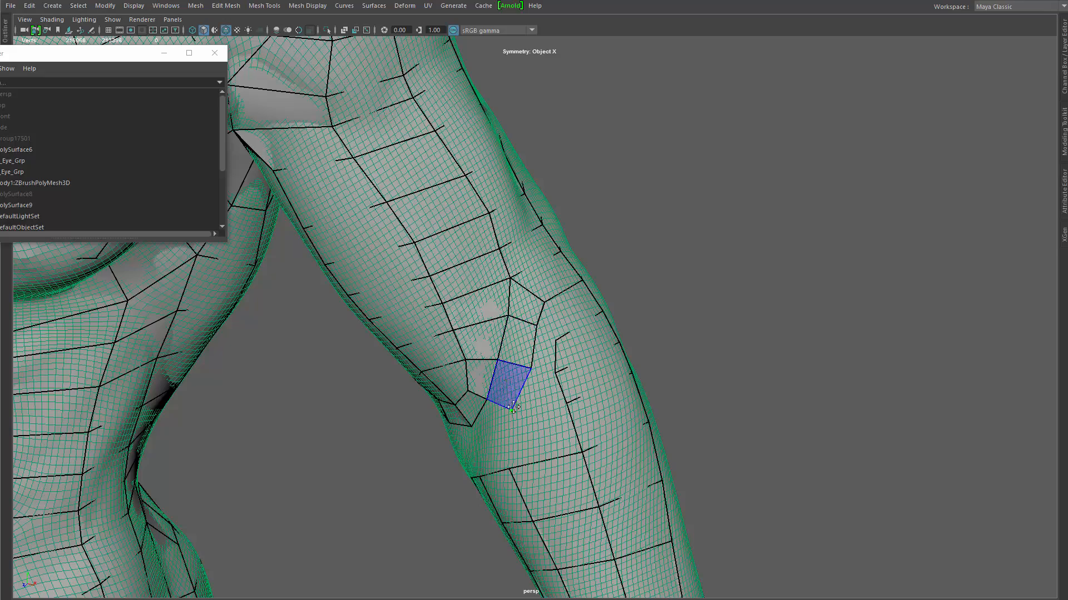
left_click(509, 389, "shift")
Step: Fill the gap between the new rows and the outer forearm with quads, shifting the shared edge to even the spacing
mouse_move(560, 415)
left_mouse_down("alt")
mouse_move(615, 364)
mouse_move(523, 390)
left_mouse_up("alt")
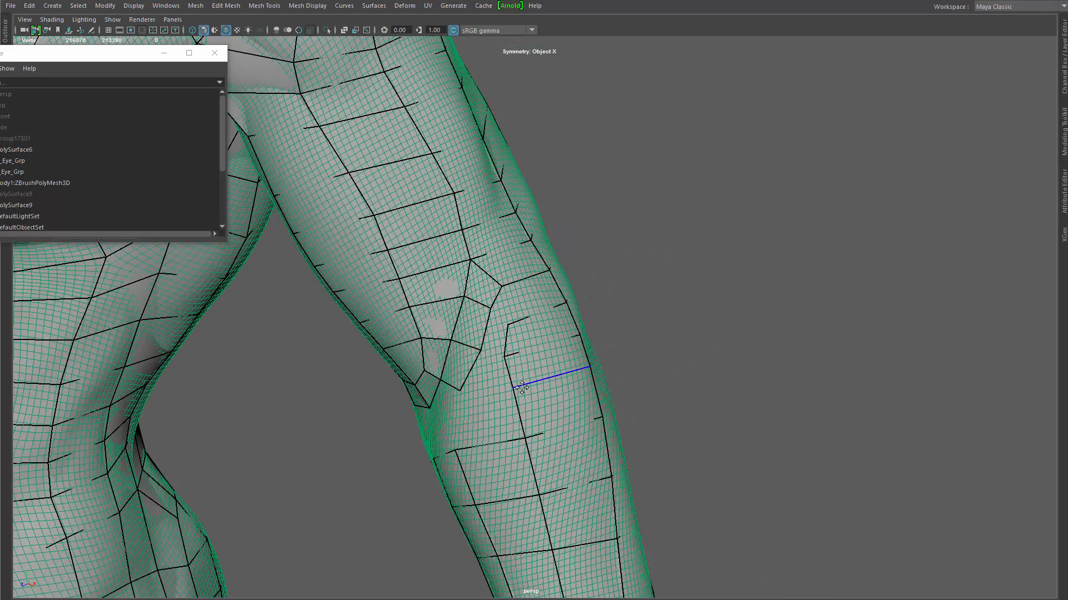
left_click(513, 343, "shift")
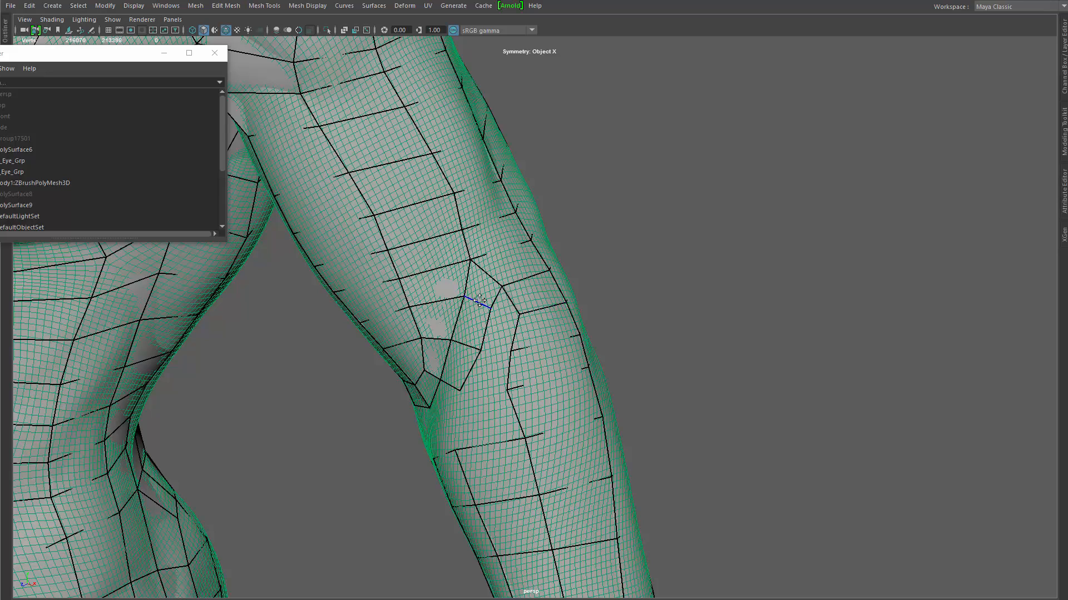
left_click_drag(480, 301, 477, 315)
left_click(511, 350, "shift")
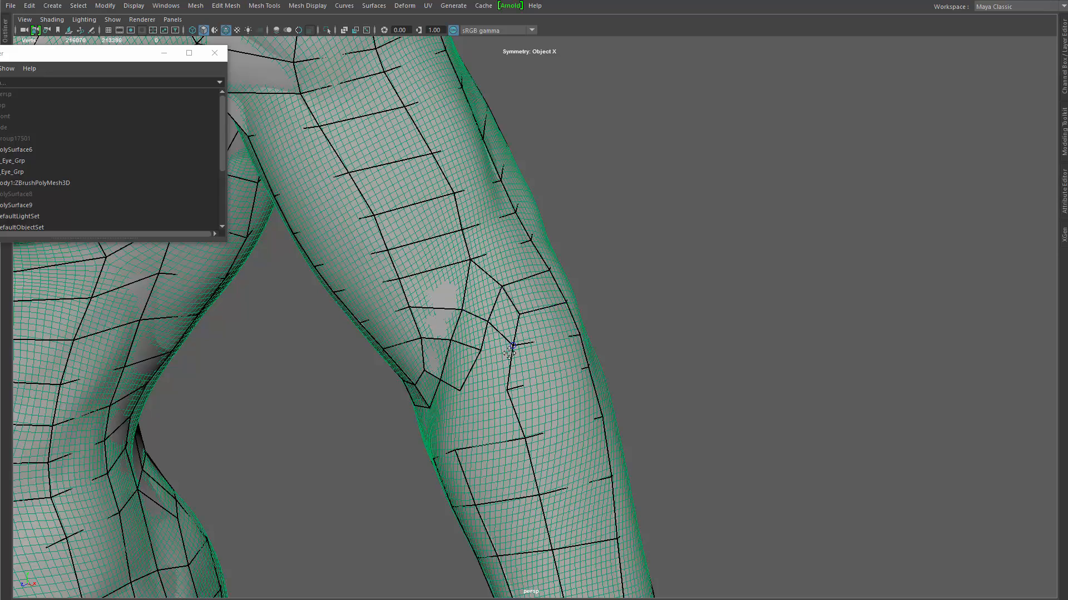
Step: Close the remaining gap between the elbow rows and the forearm with quads, then relax the filled area
left_click_drag(483, 402, 584, 333, "alt")
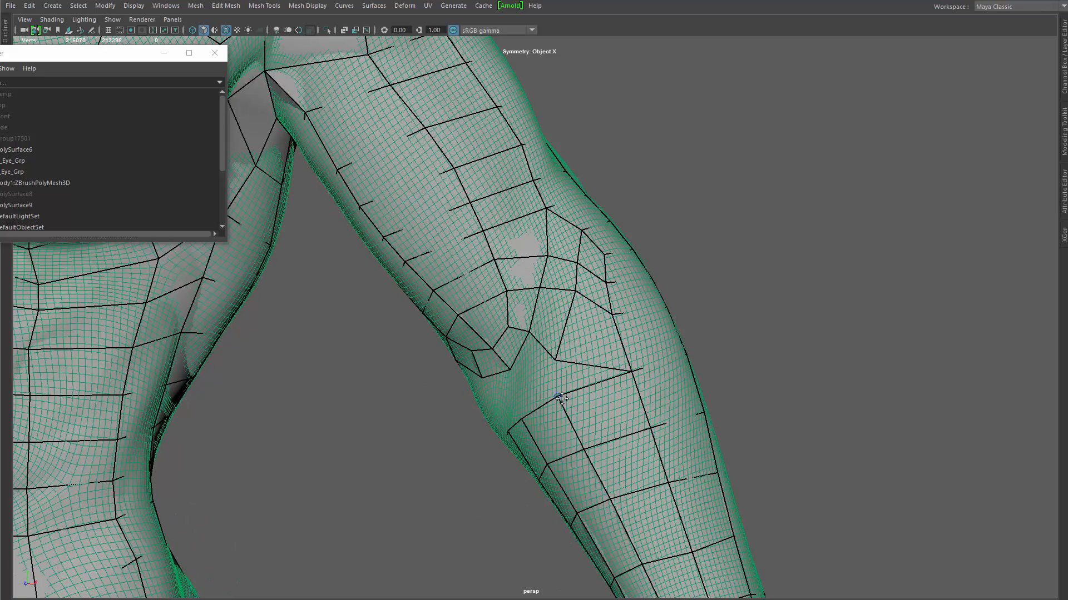
mouse_move(558, 396)
left_mouse_down()
mouse_move(557, 360)
mouse_move(696, 300)
mouse_move(648, 326)
mouse_move(639, 344)
left_mouse_up()
left_click(653, 295, "shift")
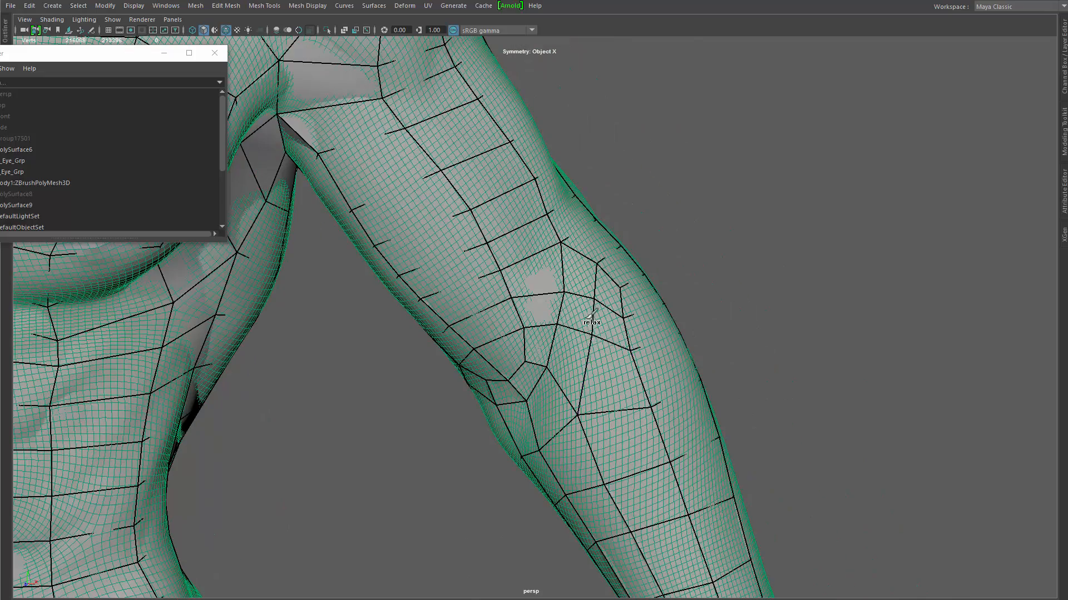
mouse_move(589, 318)
left_mouse_down("shift")
mouse_move(635, 326)
mouse_move(626, 330)
left_mouse_up("shift")
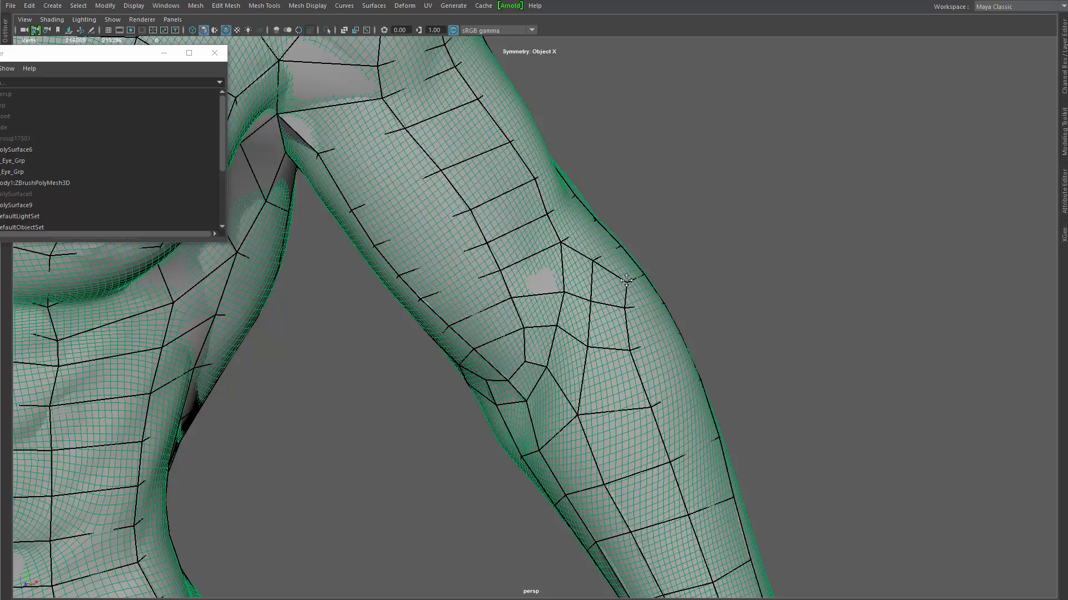
left_click_drag(631, 349, 633, 345)
Step: Slide the vertices of the lengthwise edge line on the outer arm to space the loops evenly around the elbow
left_click_drag(728, 383, 606, 420, "alt")
left_click_drag(479, 300, 482, 300)
left_click_drag(489, 282, 493, 265)
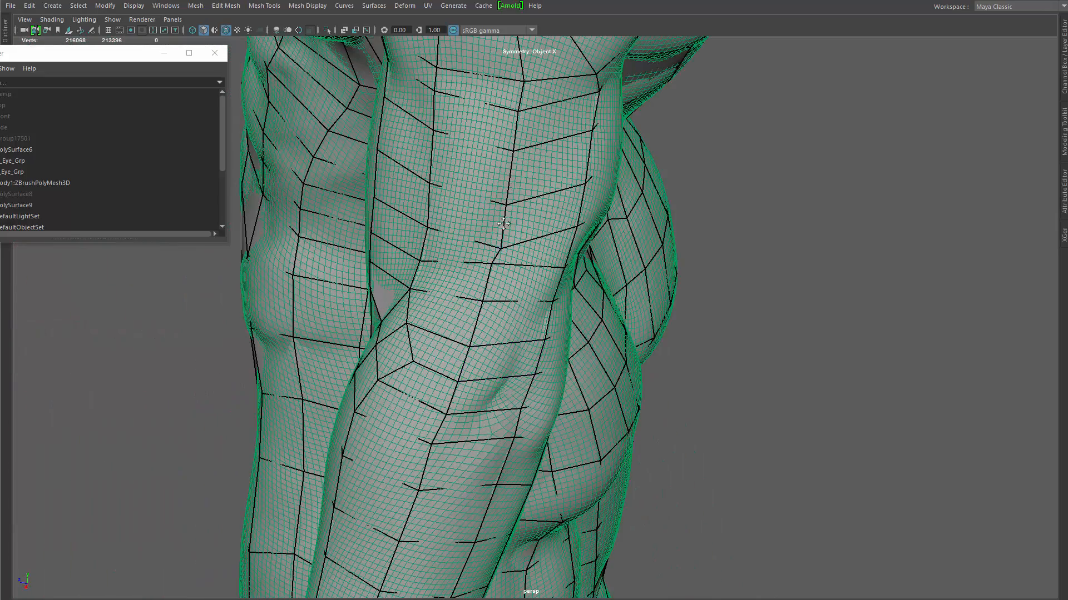
left_click_drag(503, 223, 509, 186)
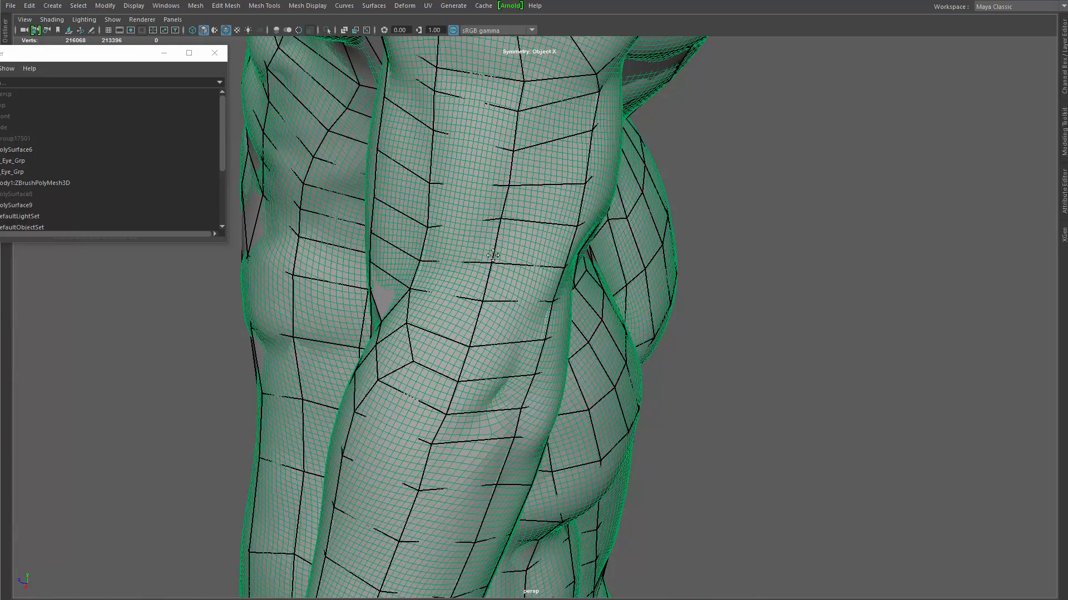
left_click_drag(493, 256, 493, 257)
left_click_drag(485, 298, 489, 282)
left_click_drag(473, 345, 479, 316)
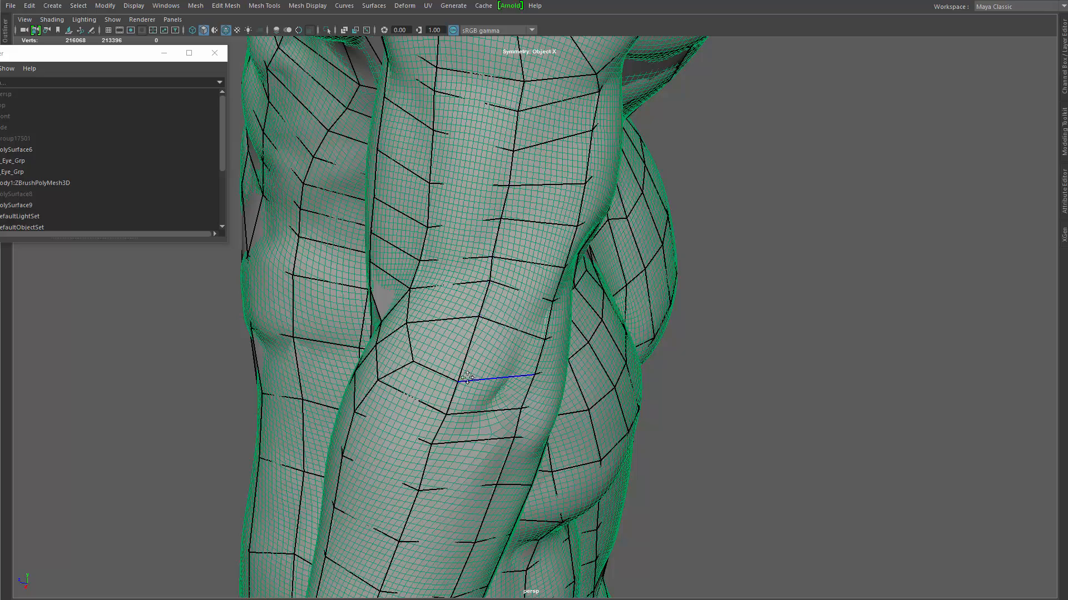
left_click_drag(467, 379, 472, 351)
mouse_move(447, 413)
left_mouse_down()
mouse_move(450, 404)
mouse_move(445, 435)
left_mouse_up()
Step: Reposition the vertices on the inner side of the elbow just below the curved quad row to even out the quads
scroll(420, 347, "down", 3)
left_click_drag(421, 348, 445, 374, "alt")
scroll(541, 347, "down", 1)
left_click_drag(593, 378, 622, 355, "alt")
left_click_drag(552, 307, 590, 192, "alt")
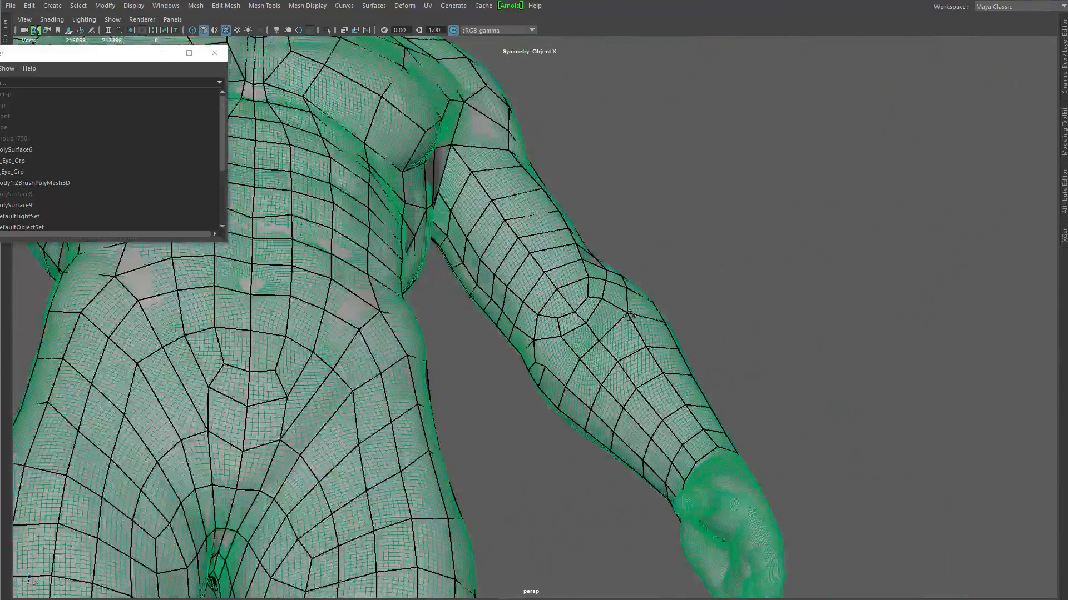
right_click_drag(591, 334, 668, 366, "alt")
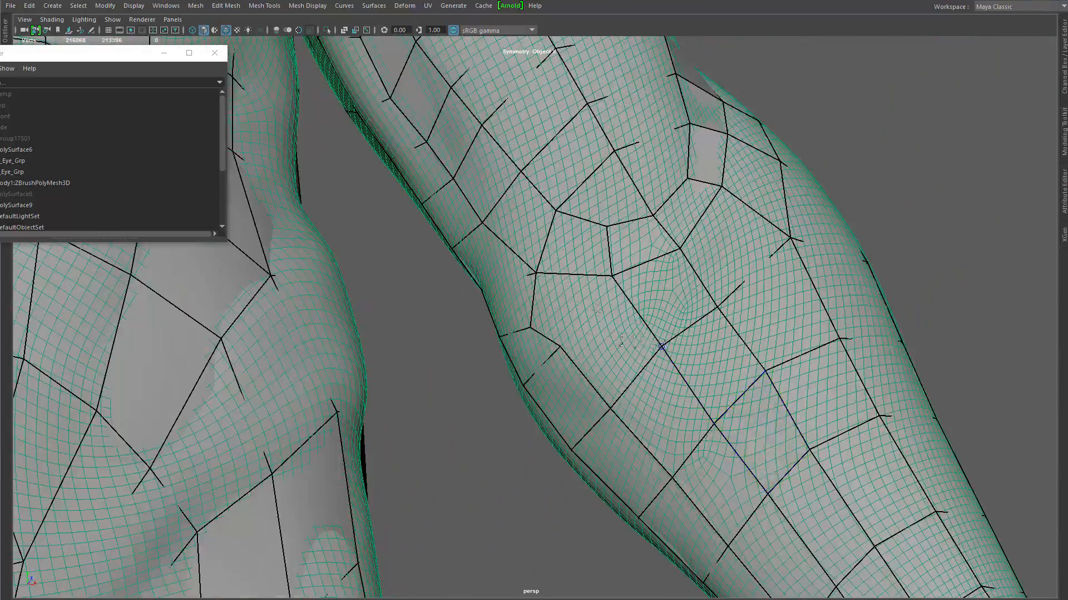
left_click_drag(663, 348, 657, 351)
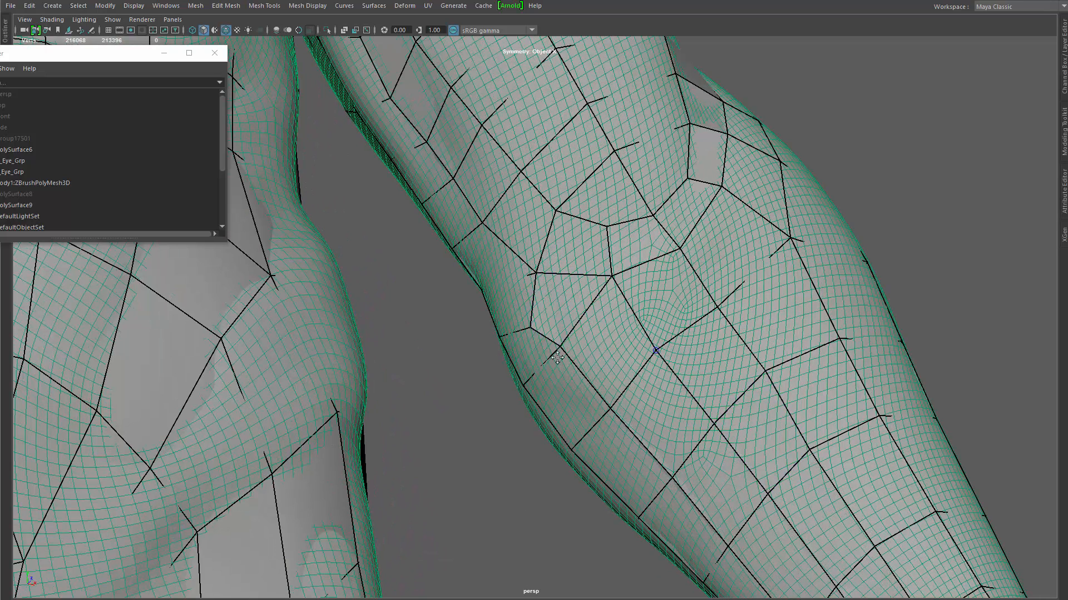
left_click_drag(571, 338, 568, 347)
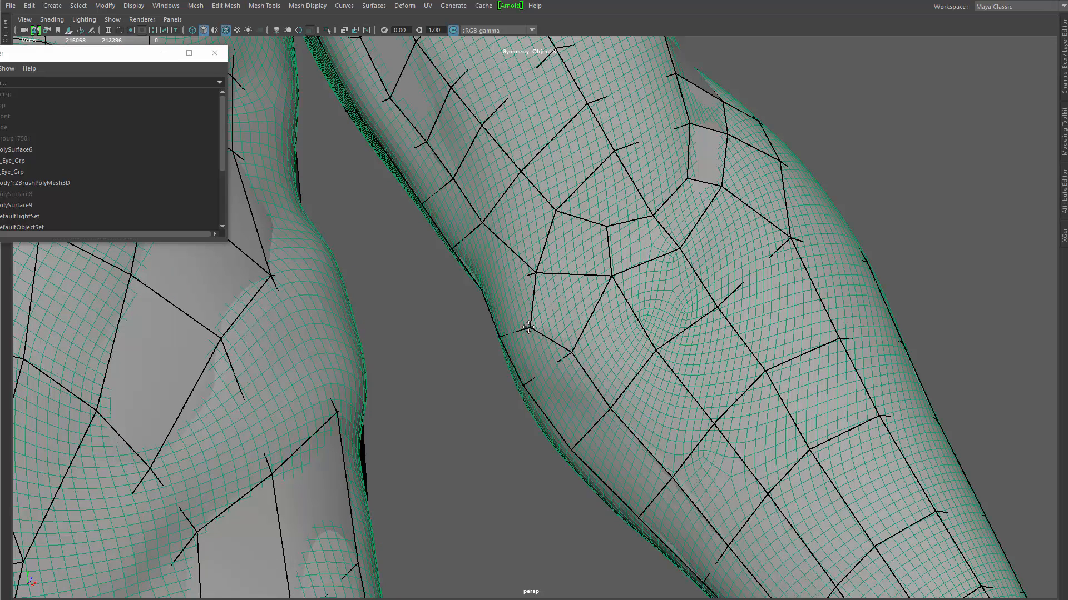
left_click_drag(535, 267, 534, 262)
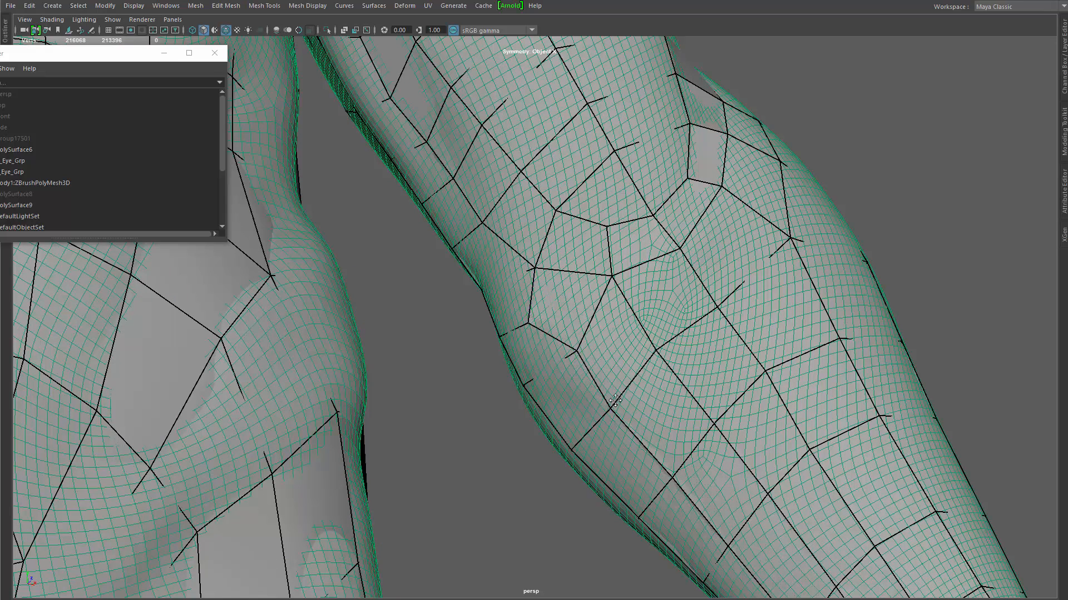
Step: Relax the quads at the inner front of the elbow and check the flow around the arm
mouse_move(672, 369)
right_mouse_down("alt")
mouse_move(626, 410)
mouse_move(549, 350)
right_mouse_up("alt")
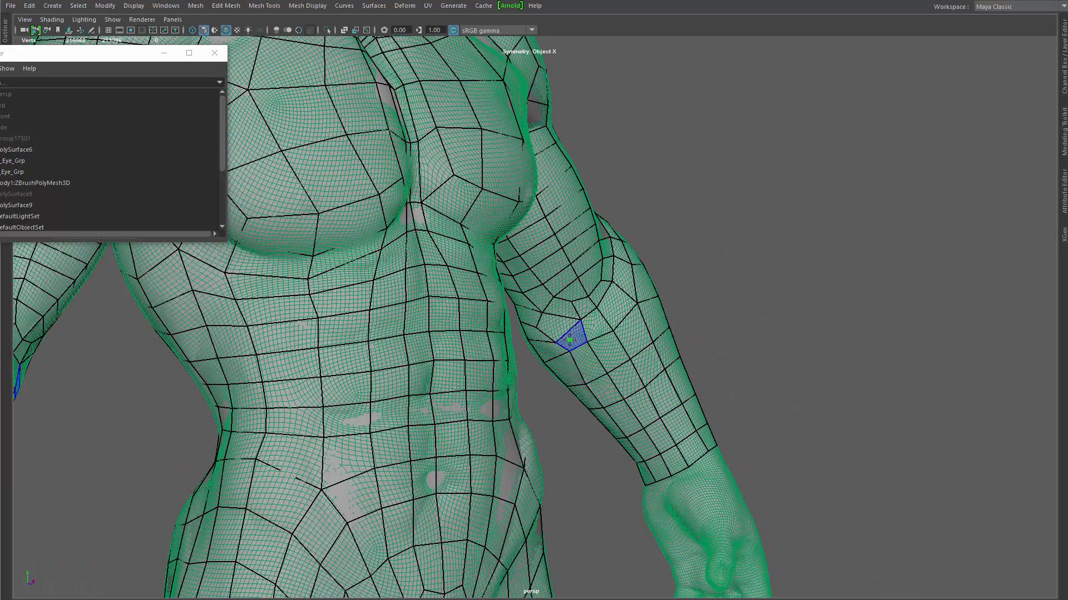
mouse_move(580, 323)
left_mouse_down("shift")
mouse_move(591, 362)
mouse_move(579, 326)
mouse_move(558, 347)
mouse_move(583, 337)
left_mouse_up("shift")
left_click_drag(669, 360, 550, 316, "alt")
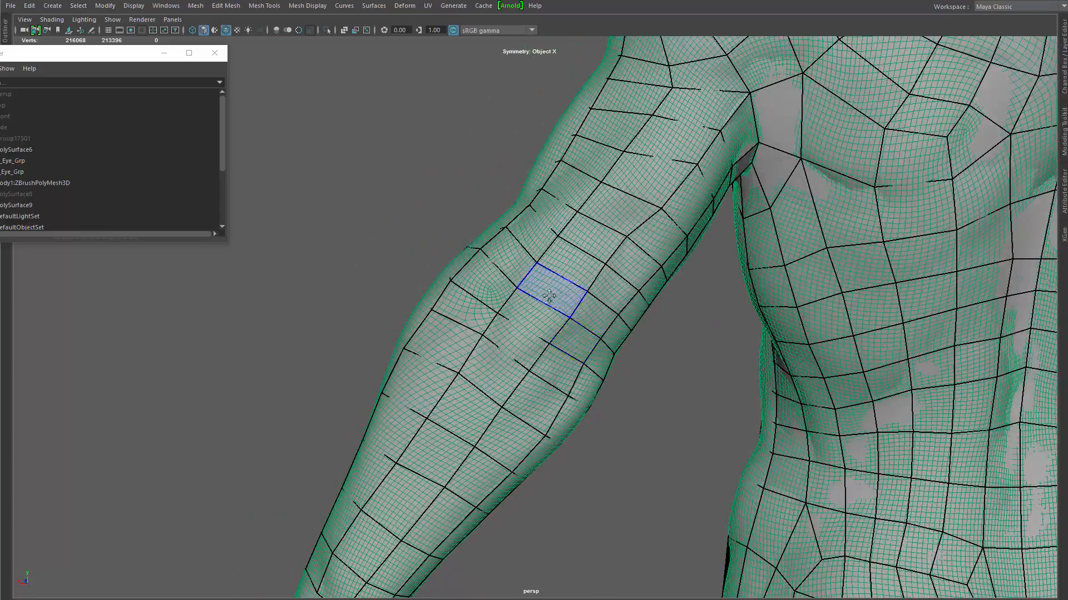
Step: Delete the quads and edges at the back of the elbow, just below the curved quad row
left_click(573, 337, "ctrl+shift")
left_click(493, 289, "ctrl+shift")
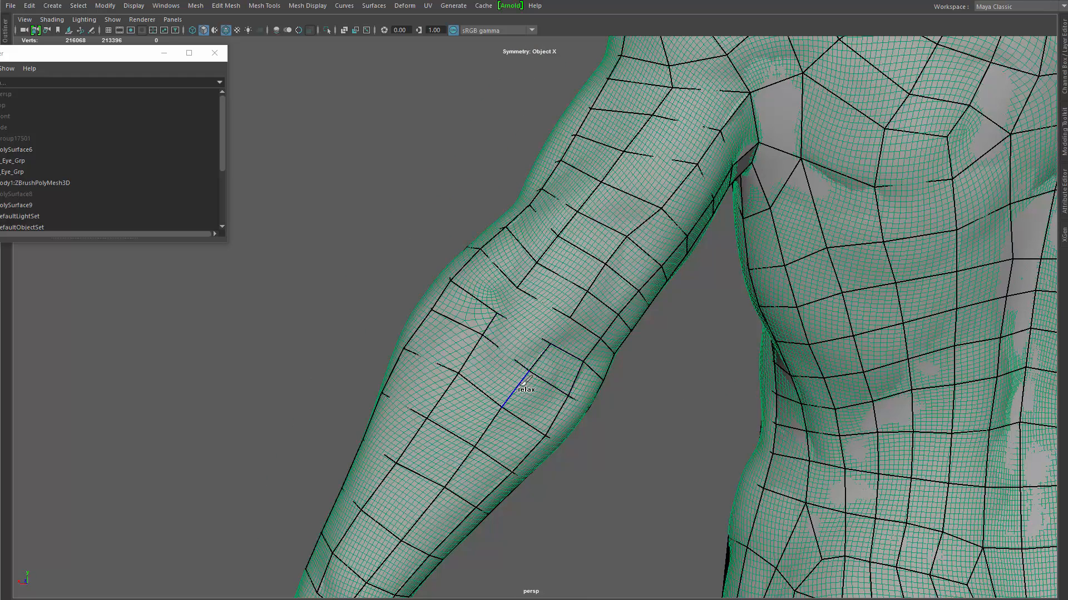
left_click(551, 364, "ctrl+shift")
left_click(493, 367, "ctrl")
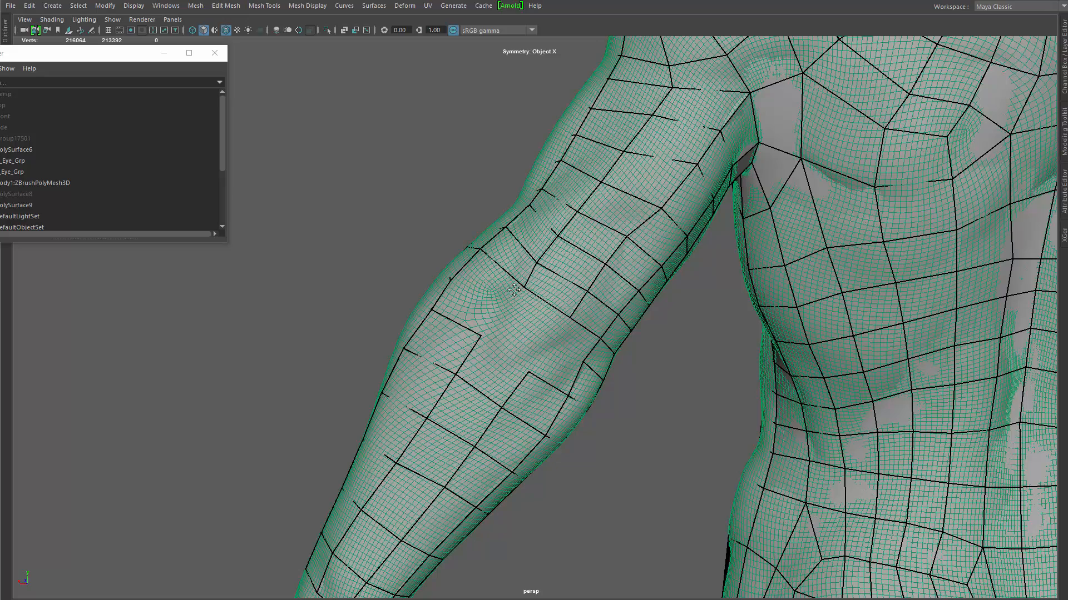
Step: Build new quads below the elbow crease and delete the uppermost forearm quads that interrupt the flow
left_click_drag(503, 326, 544, 332, "alt")
left_click(511, 324)
left_click(539, 321)
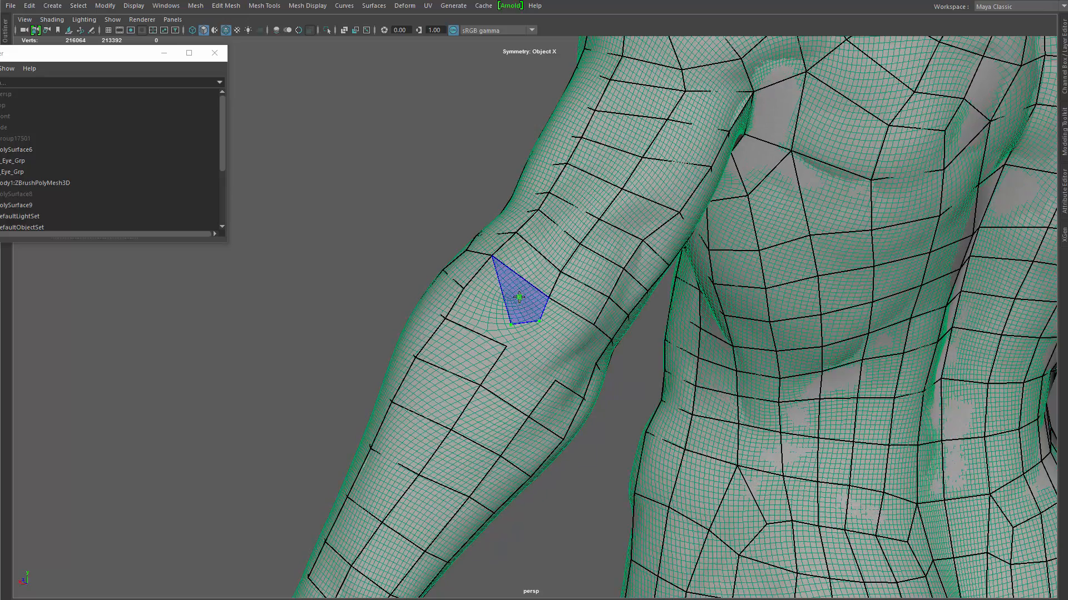
left_click(508, 353, "shift")
left_click(482, 358, "ctrl+shift")
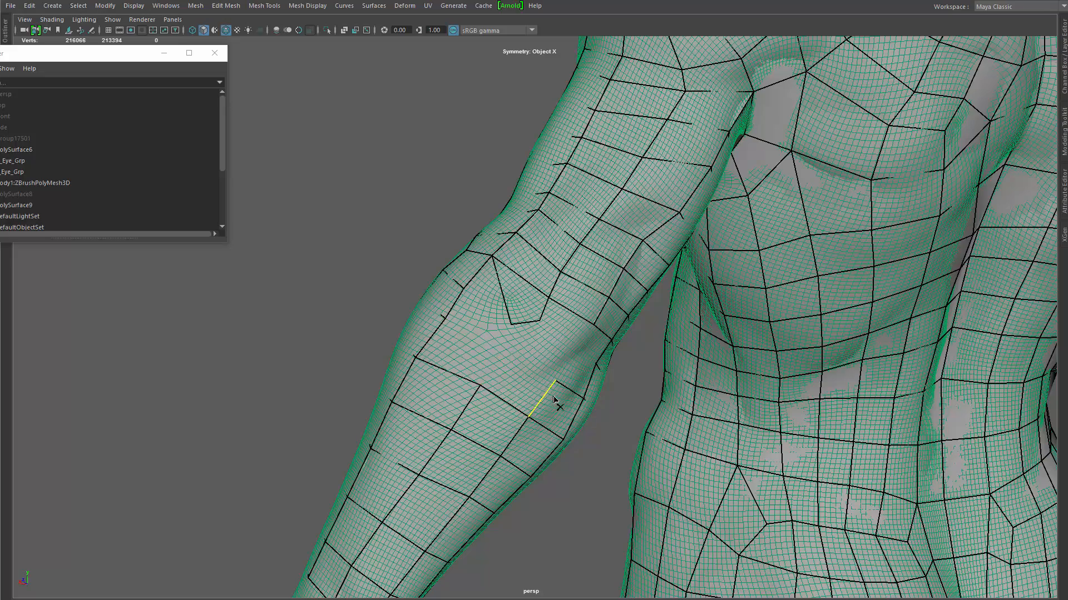
mouse_move(511, 322)
left_mouse_down()
mouse_move(492, 323)
mouse_move(543, 337)
left_mouse_up()
left_click(521, 347, "shift")
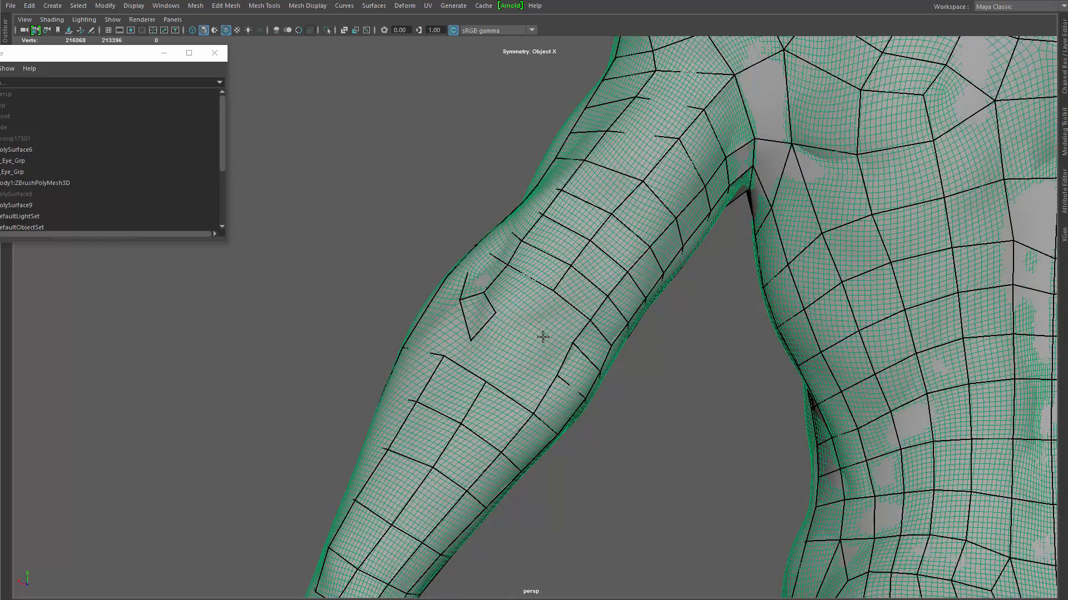
Step: Fill the gap between the elbow and forearm with quads and reposition the vertices around the elbow tip
left_click(535, 353, "shift")
left_click(563, 320, "shift")
left_click_drag(554, 346, 526, 335, "alt")
right_click_drag(525, 335, 571, 341, "alt")
mouse_move(557, 330)
left_mouse_down()
mouse_move(579, 351)
mouse_move(496, 349)
mouse_move(540, 337)
left_mouse_up()
left_click(511, 293, "shift")
mouse_move(532, 375)
left_mouse_down()
mouse_move(528, 384)
mouse_move(584, 410)
mouse_move(483, 355)
mouse_move(503, 340)
mouse_move(527, 345)
mouse_move(485, 312)
mouse_move(510, 330)
left_mouse_up()
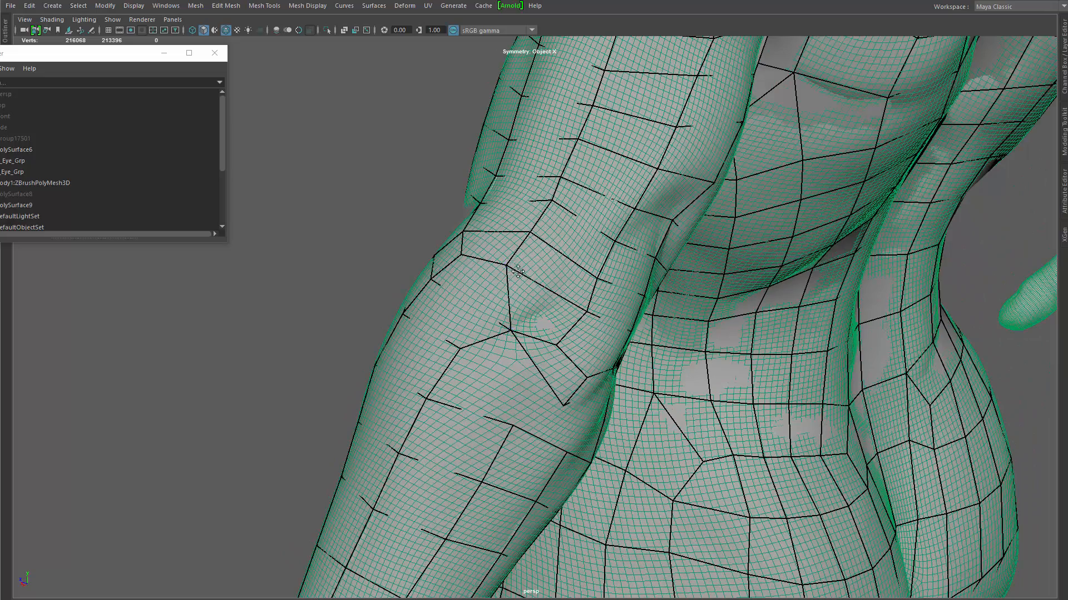
left_click_drag(507, 266, 518, 272)
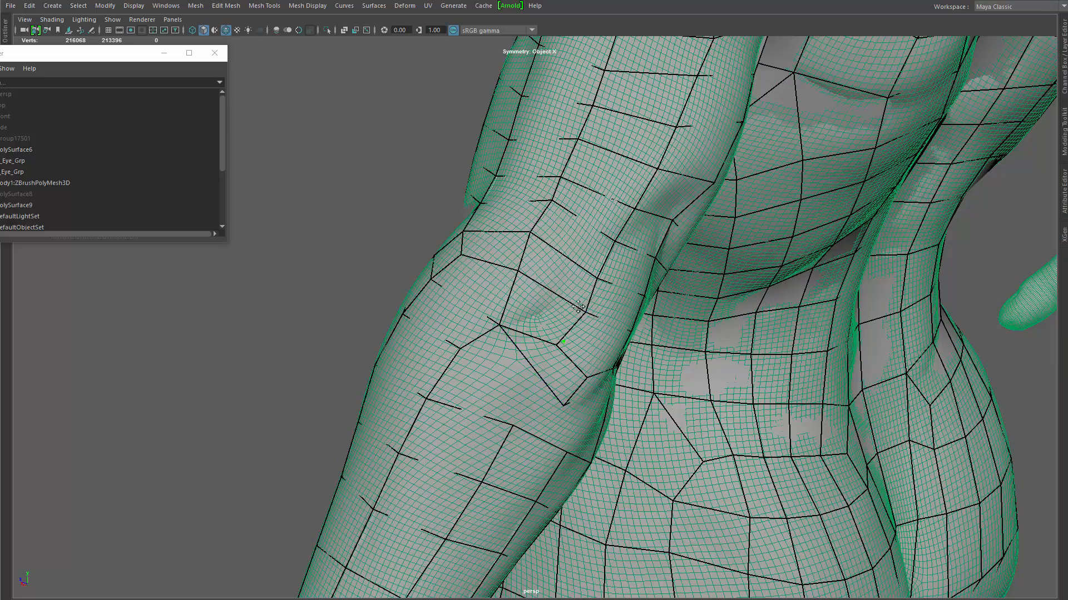
Step: Insert a lengthwise edge loop on the back of the upper arm and delete its section below the armpit
left_click_drag(578, 306, 531, 318, "alt")
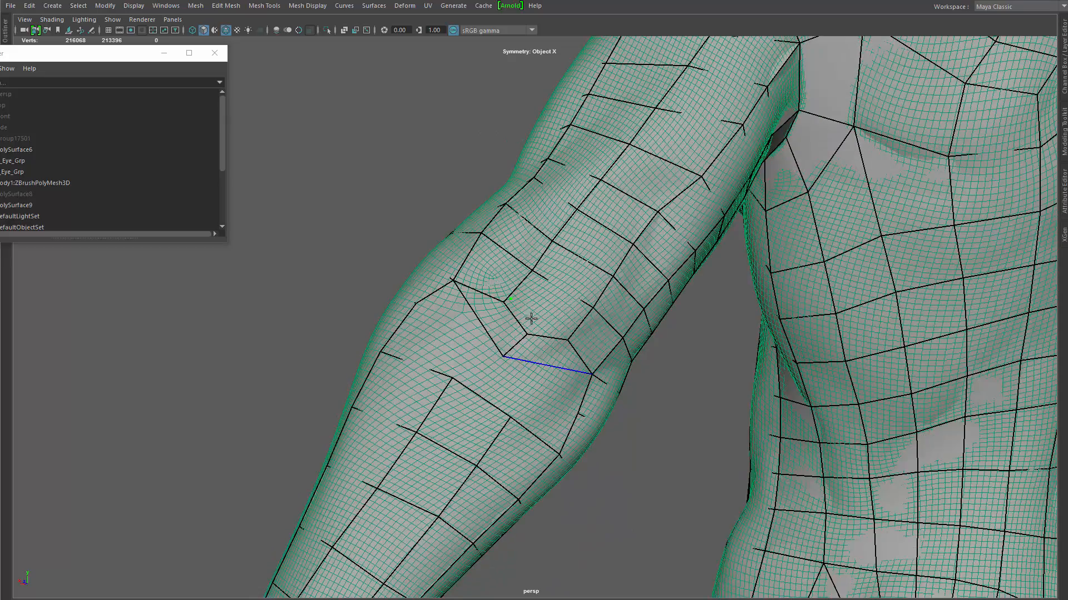
left_click_drag(587, 341, 573, 318, "alt")
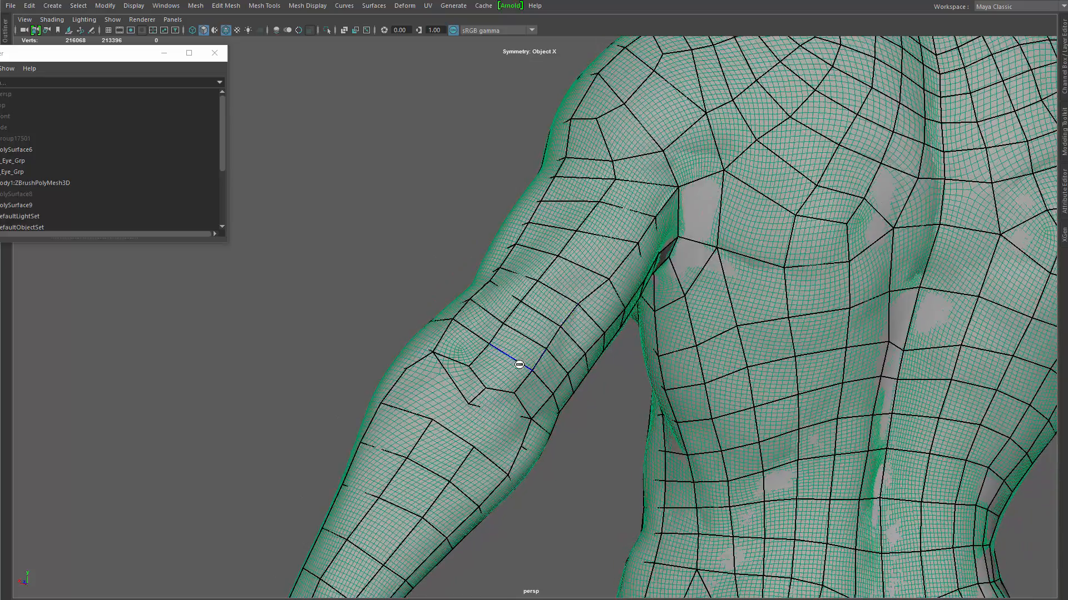
left_click_drag(524, 387, 522, 356, "alt")
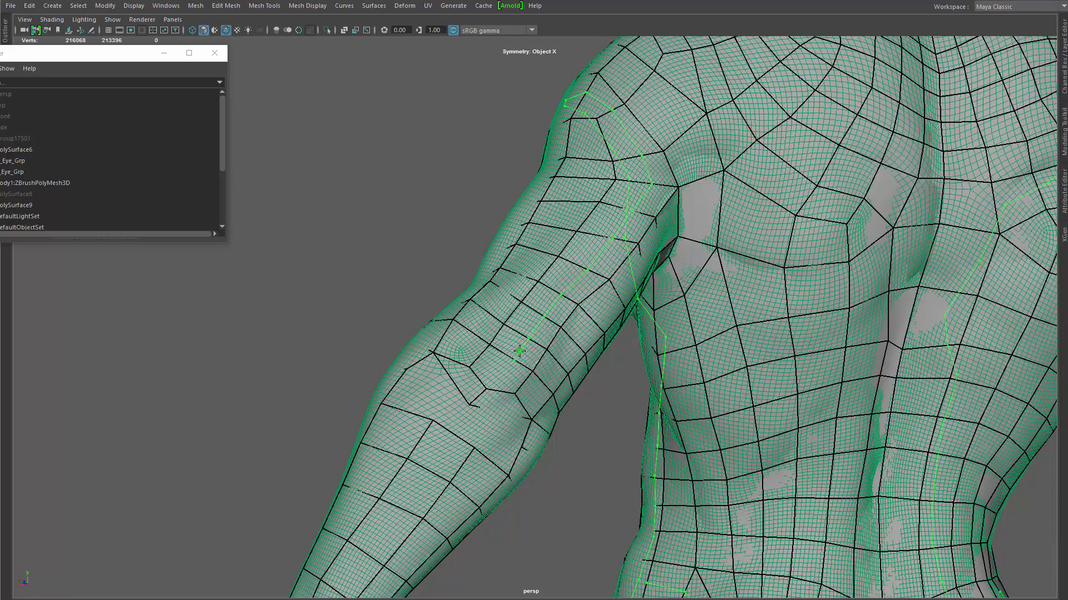
left_click_drag(518, 349, 595, 333, "alt")
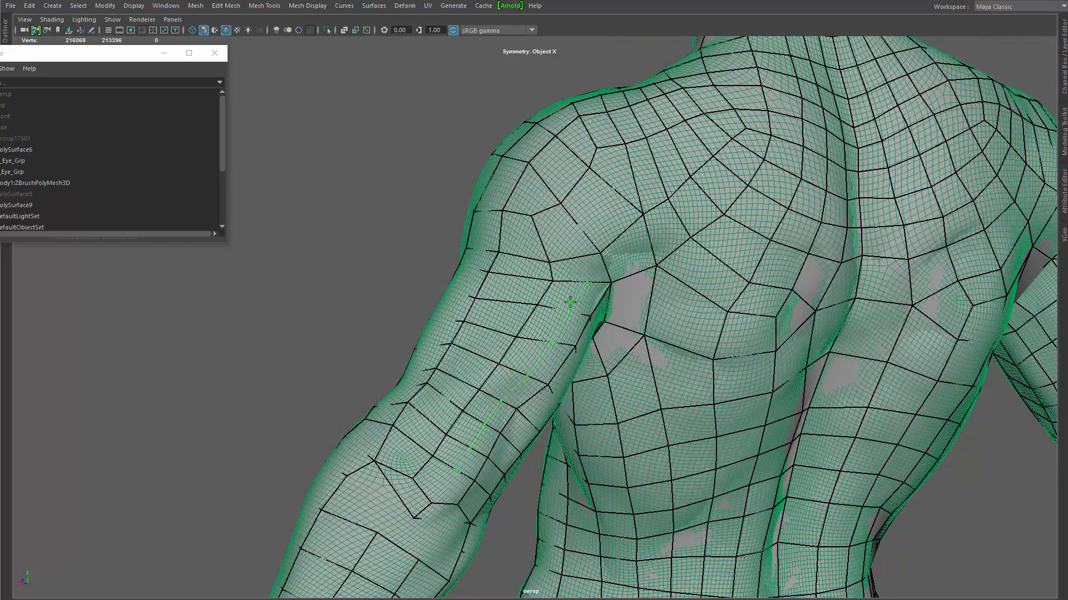
left_click(589, 275, "ctrl")
left_click_drag(590, 275, 666, 253, "alt")
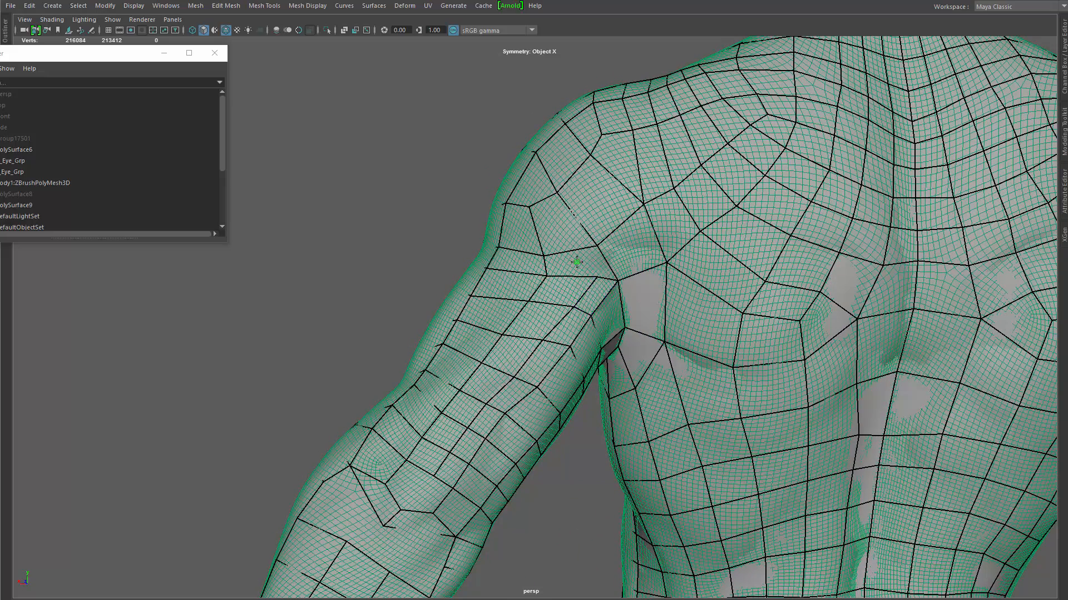
mouse_move(617, 280)
left_mouse_down()
mouse_move(597, 277)
mouse_move(608, 288)
left_mouse_up()
left_click(595, 302, "ctrl+shift")
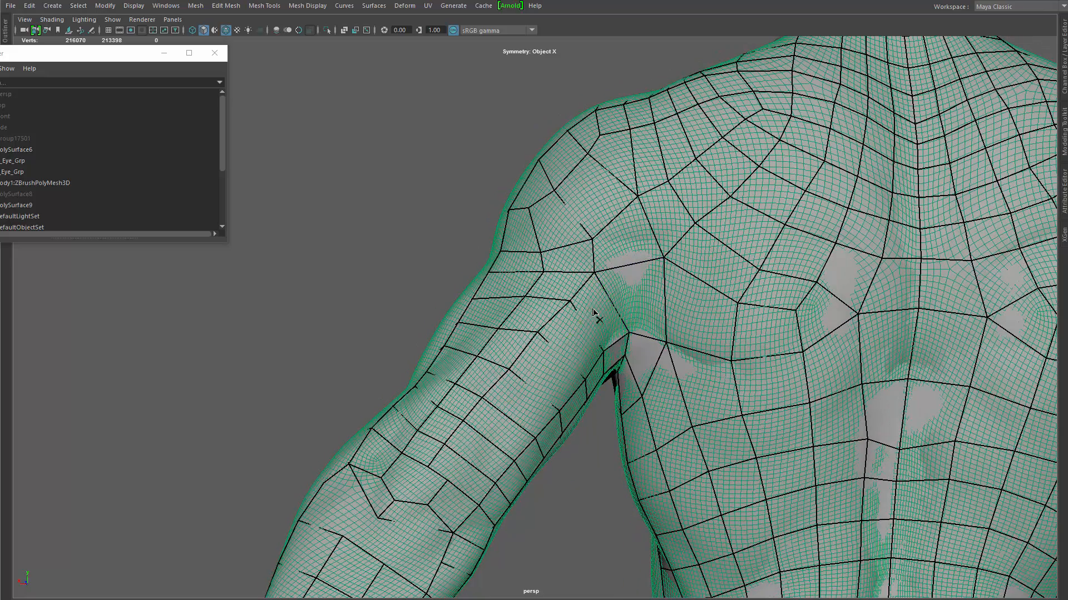
Step: Insert an edge loop from the upper arm across the back below the shoulder blades to the spine, and relax the quads
mouse_move(590, 365)
left_mouse_down("alt")
mouse_move(577, 344)
mouse_move(590, 344)
left_mouse_up("alt")
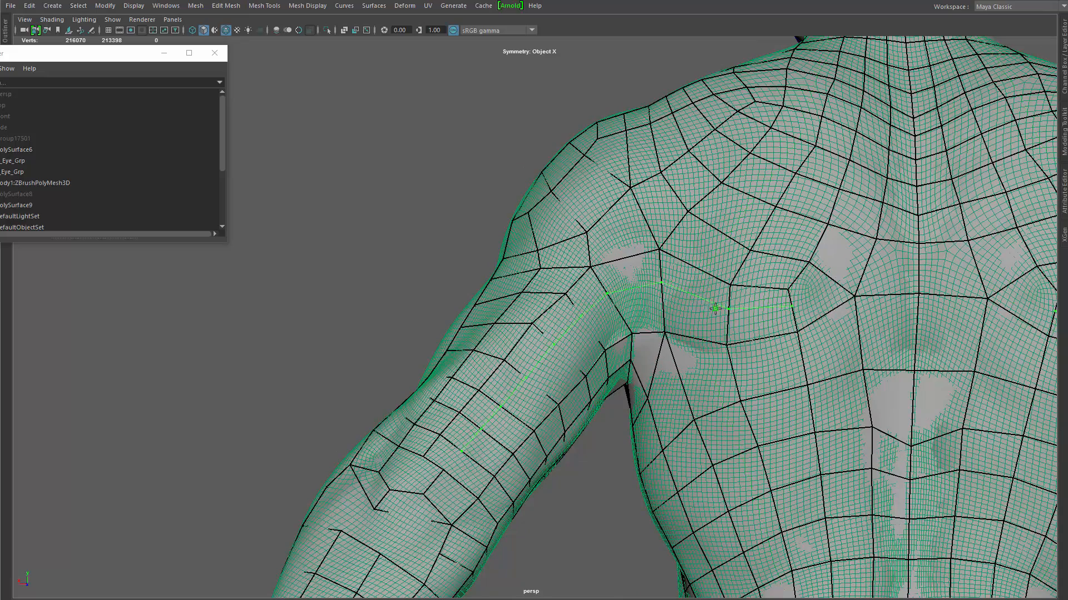
left_click(875, 306, "ctrl")
left_click_drag(856, 302, 798, 285, "alt")
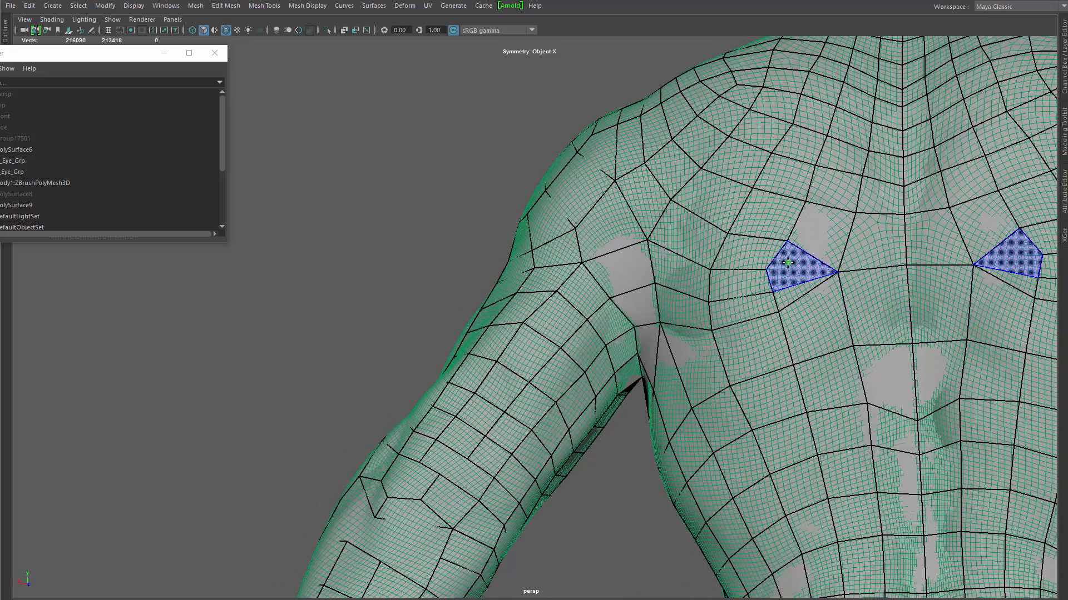
left_click(810, 306, "ctrl+shift")
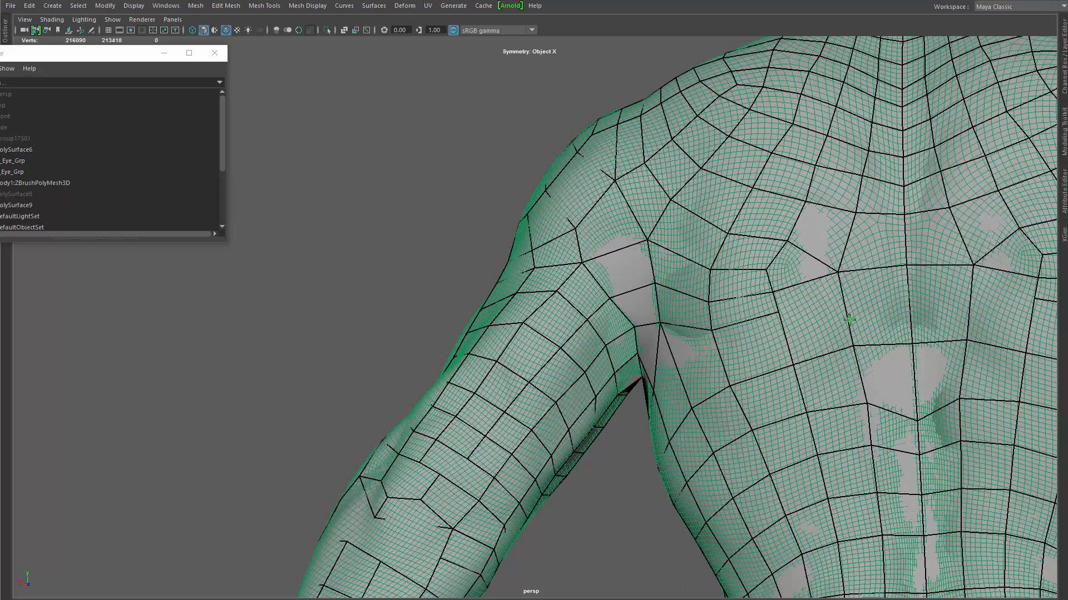
left_click(809, 299, "ctrl")
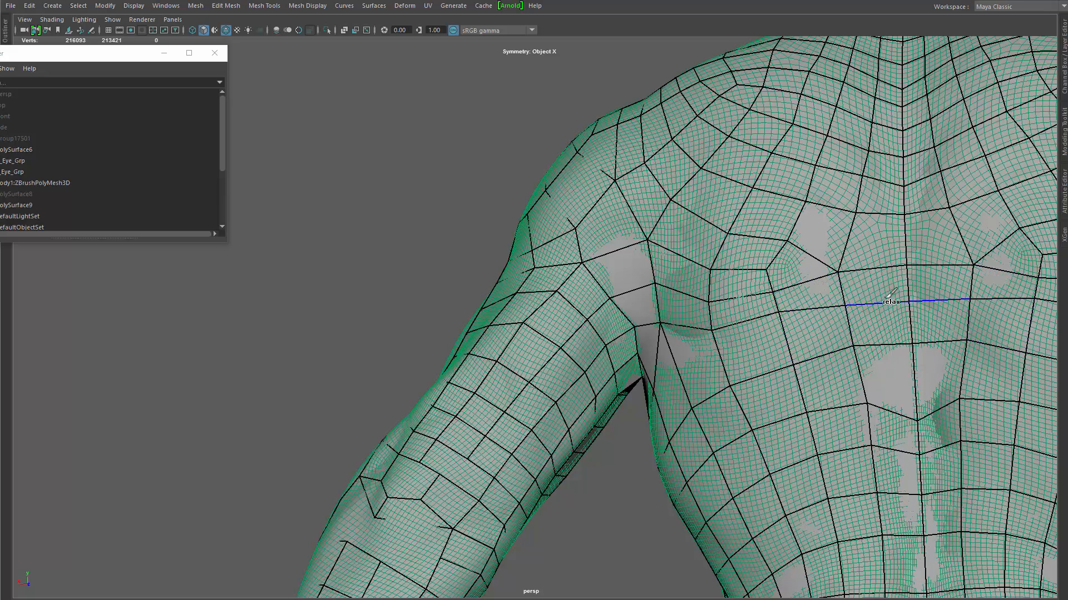
mouse_move(828, 295)
left_mouse_down("shift")
mouse_move(710, 301)
mouse_move(758, 279)
mouse_move(728, 271)
mouse_move(719, 243)
mouse_move(662, 261)
left_mouse_up("shift")
Step: Rebuild the quads above the back of the elbow and reposition the surrounding vertices to even out their spacing
middle_click_drag(495, 453, 596, 304, "alt")
right_click_drag(595, 305, 597, 365, "alt")
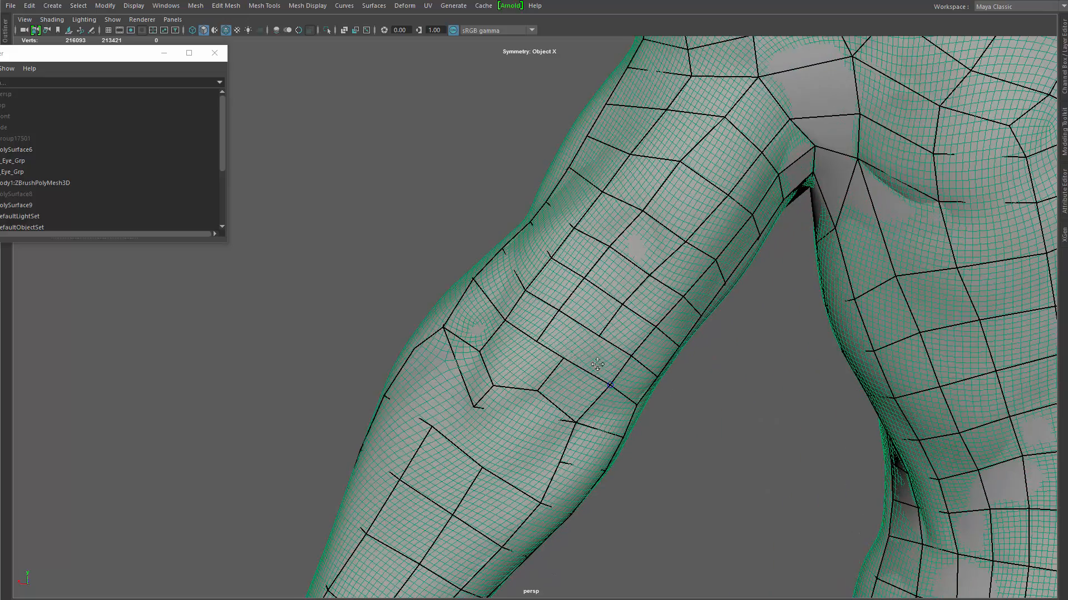
left_click_drag(576, 367, 583, 365)
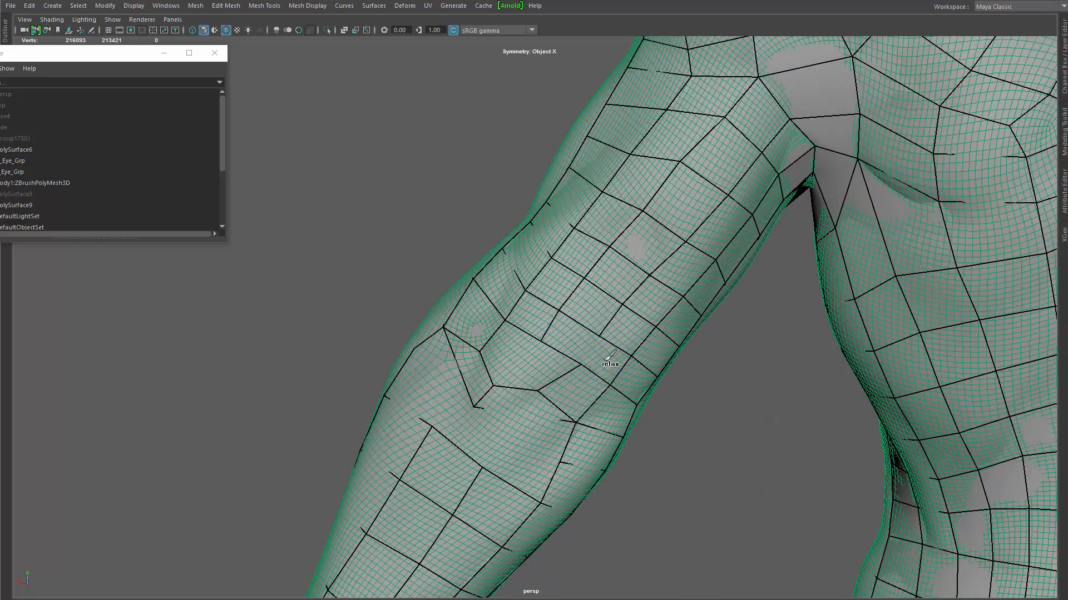
left_click(578, 345, "ctrl+shift")
left_click_drag(581, 365, 540, 397)
left_click_drag(541, 341, 533, 340)
left_click(536, 372, "shift")
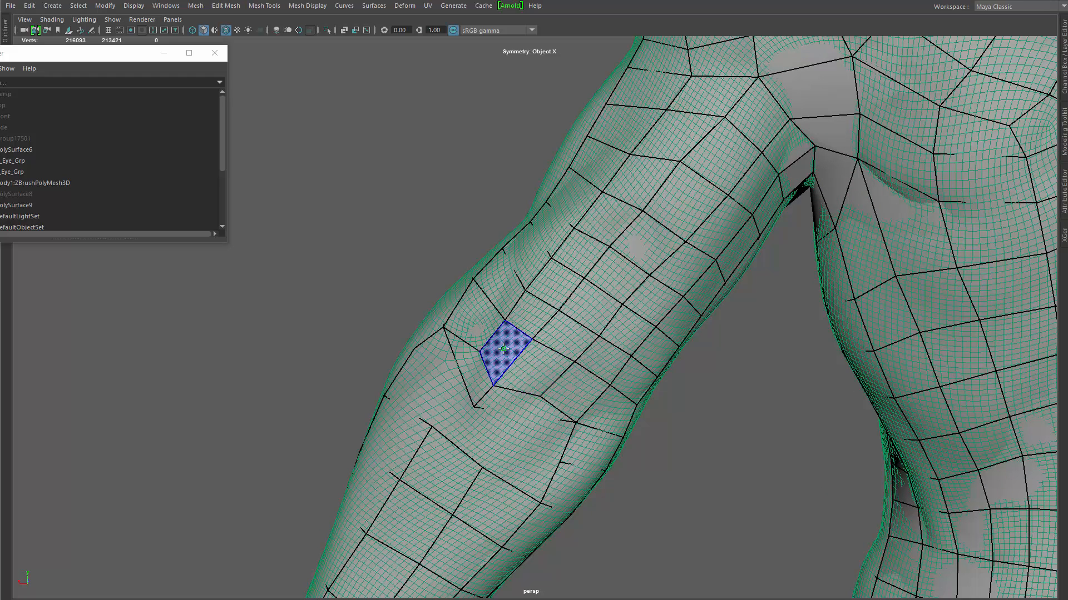
left_click_drag(473, 405, 485, 414)
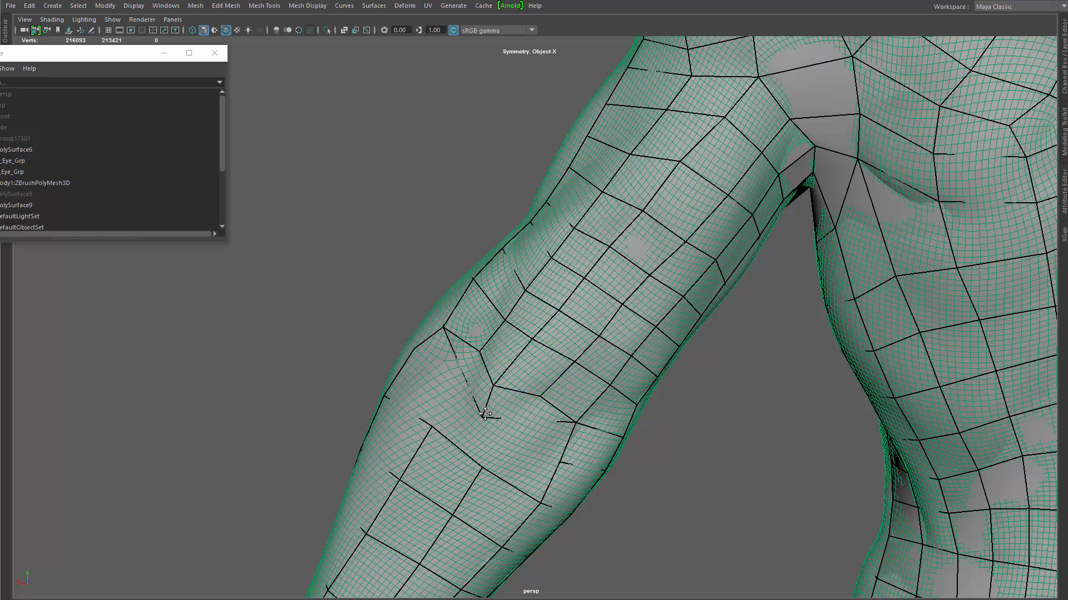
left_click_drag(575, 421, 571, 428)
Step: Replace the two lengthwise edge lines on the back of the forearm with a single central one and connect it to the elbow with quads
right_click_drag(567, 419, 439, 356, "alt")
left_click_drag(412, 345, 507, 329, "alt")
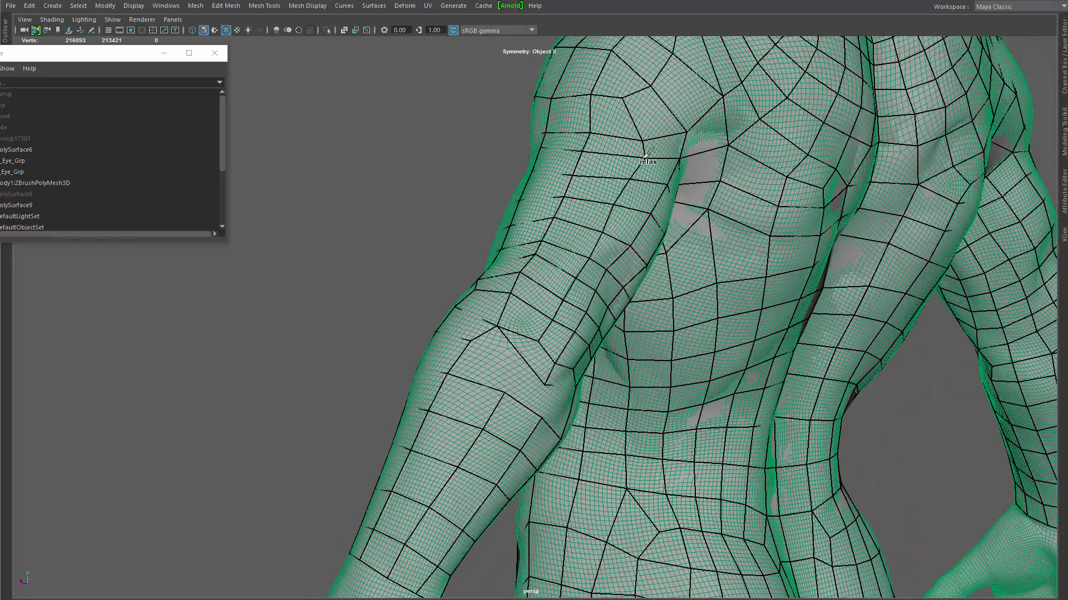
left_click_drag(625, 306, 567, 286, "alt")
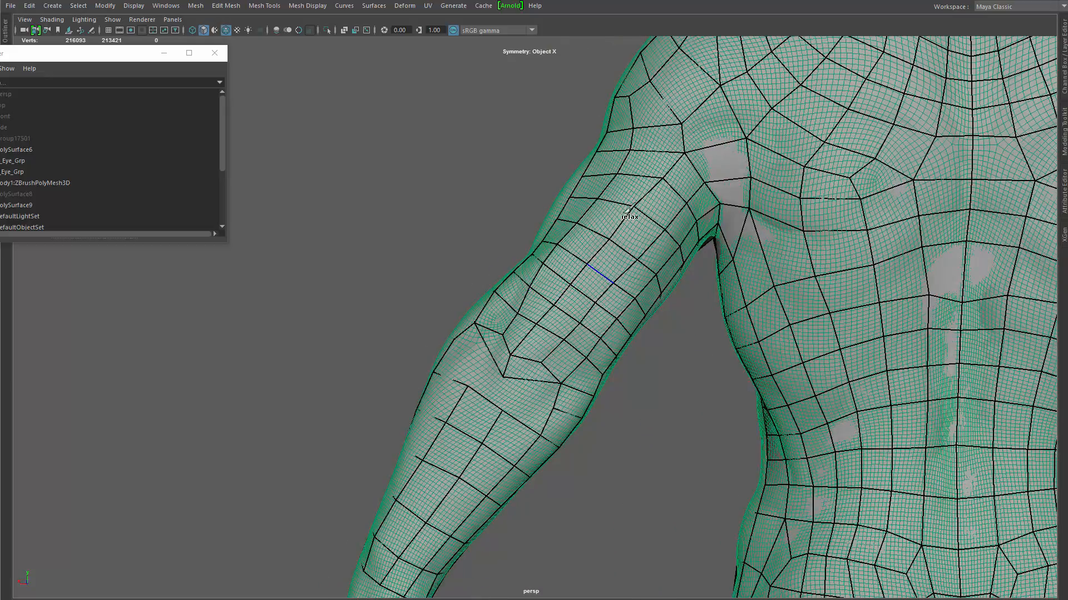
right_click_drag(654, 326, 547, 354, "alt")
left_click_drag(546, 353, 600, 366, "alt")
right_click_drag(600, 367, 727, 529, "alt")
middle_click_drag(727, 529, 779, 412, "alt")
right_click_drag(606, 389, 667, 422, "alt")
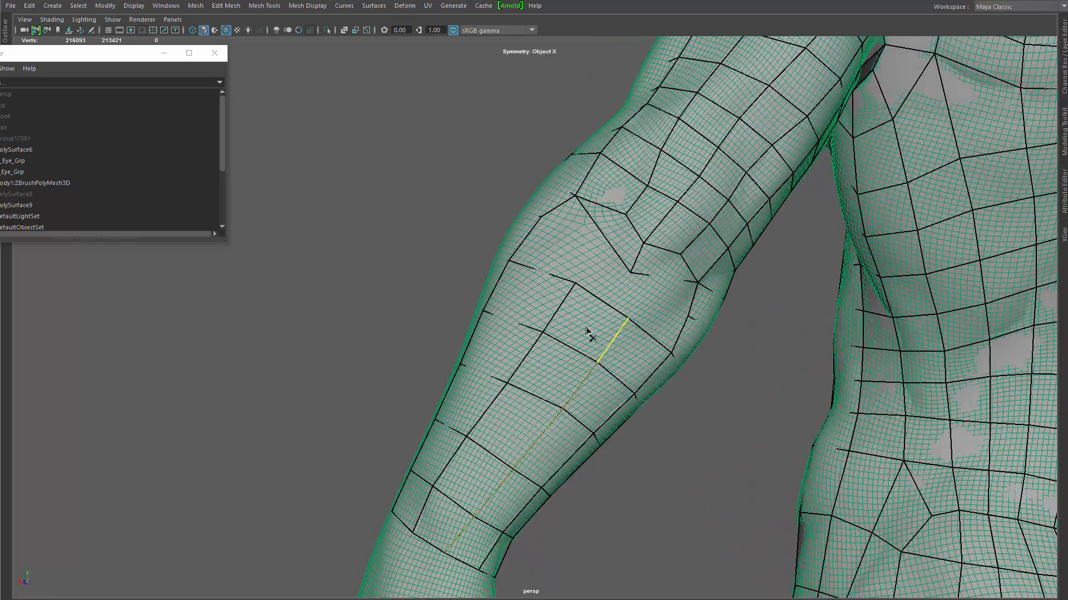
left_click(587, 333, "ctrl+shift")
left_click(583, 266, "ctrl")
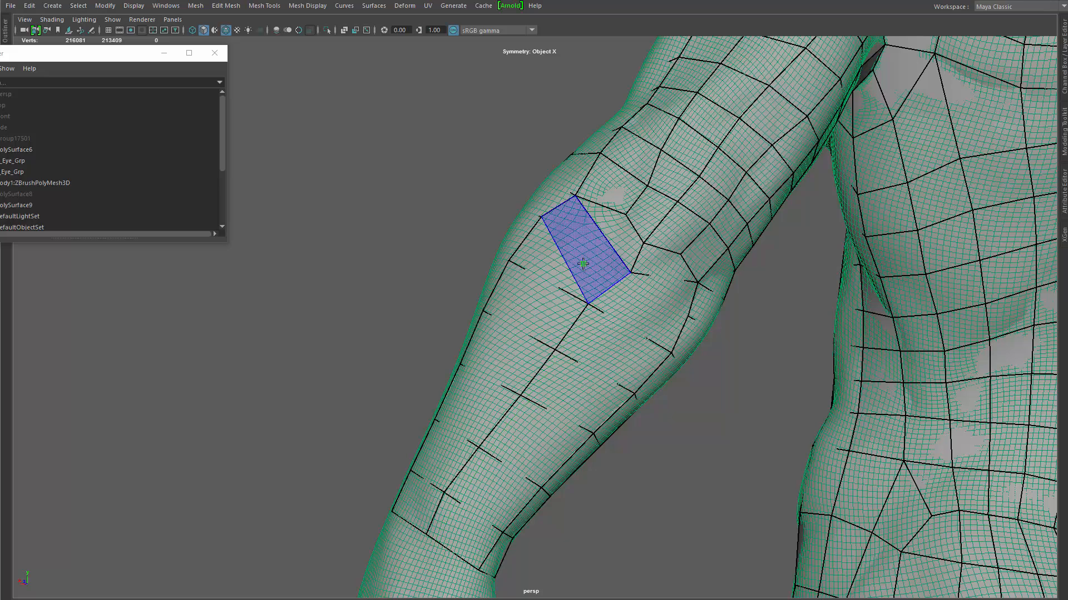
key("ctrl+z")
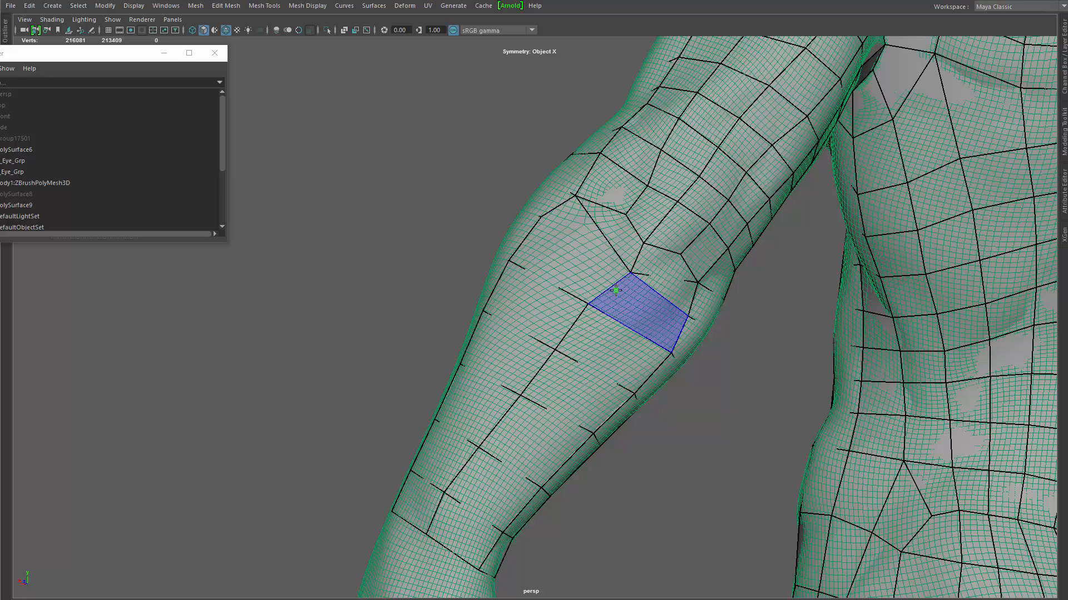
left_click(615, 293)
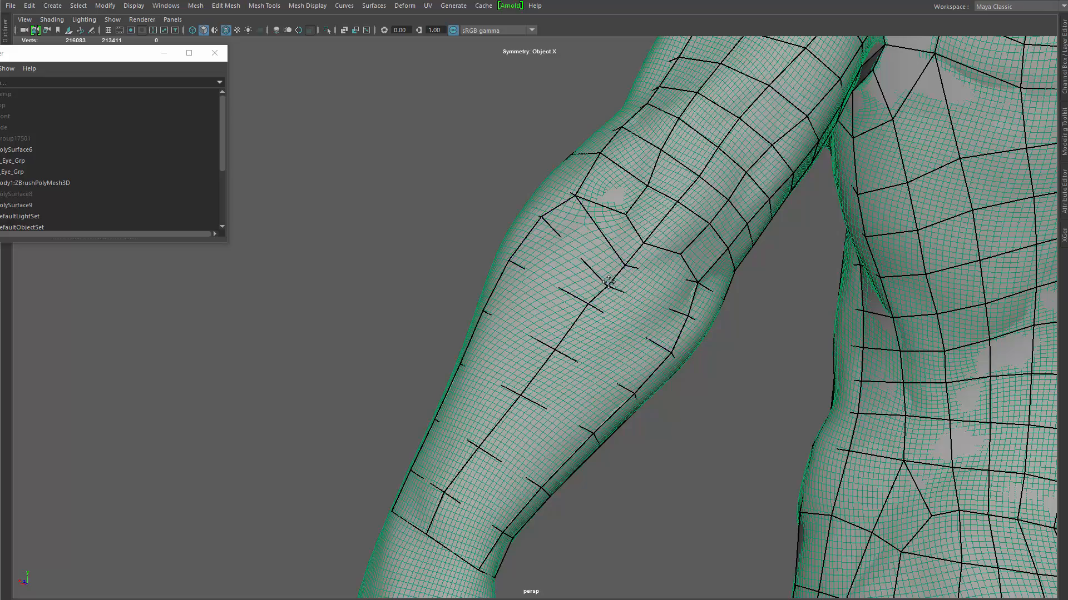
Step: Relax the quads around the elbow and forearm to smooth the edge flow
right_click_drag(624, 305, 545, 310, "alt")
mouse_move(545, 310)
left_mouse_down("alt")
mouse_move(476, 314)
mouse_move(478, 275)
left_mouse_up("alt")
left_click_drag(593, 302, 493, 416, "shift")
left_click_drag(493, 416, 614, 461, "alt")
mouse_move(556, 322)
left_mouse_down("shift")
mouse_move(536, 306)
mouse_move(502, 382)
mouse_move(497, 411)
mouse_move(529, 433)
mouse_move(515, 470)
mouse_move(601, 370)
mouse_move(556, 358)
mouse_move(569, 385)
mouse_move(489, 333)
mouse_move(311, 356)
mouse_move(330, 350)
left_mouse_up("shift")
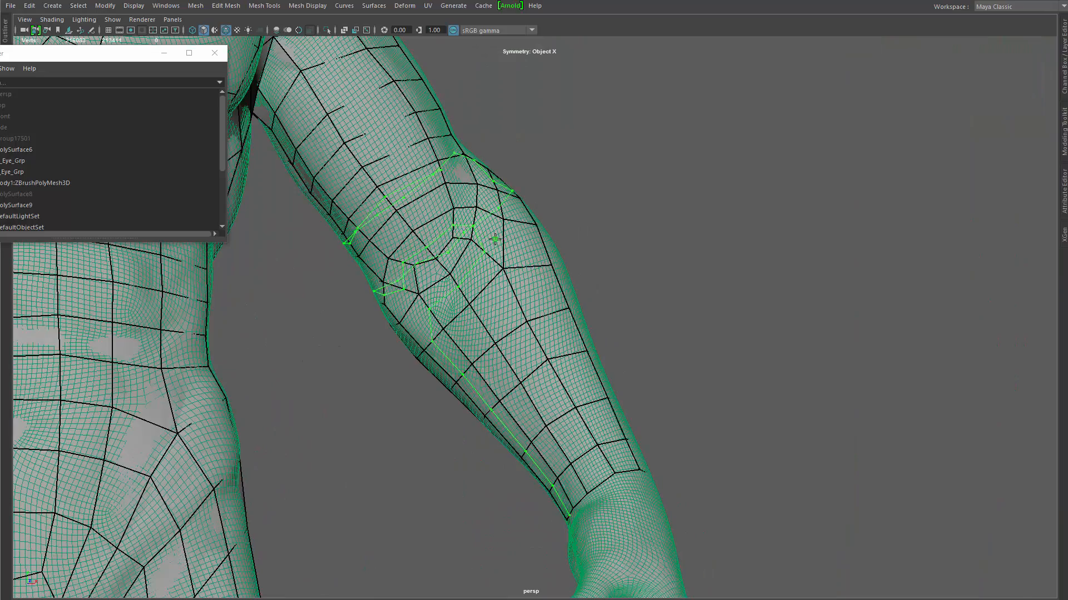
Step: Nudge the vertex at the front side of the elbow and relax the quads while checking the flow around the arm
scroll(495, 345, "up", 4)
left_click_drag(494, 344, 556, 369, "alt")
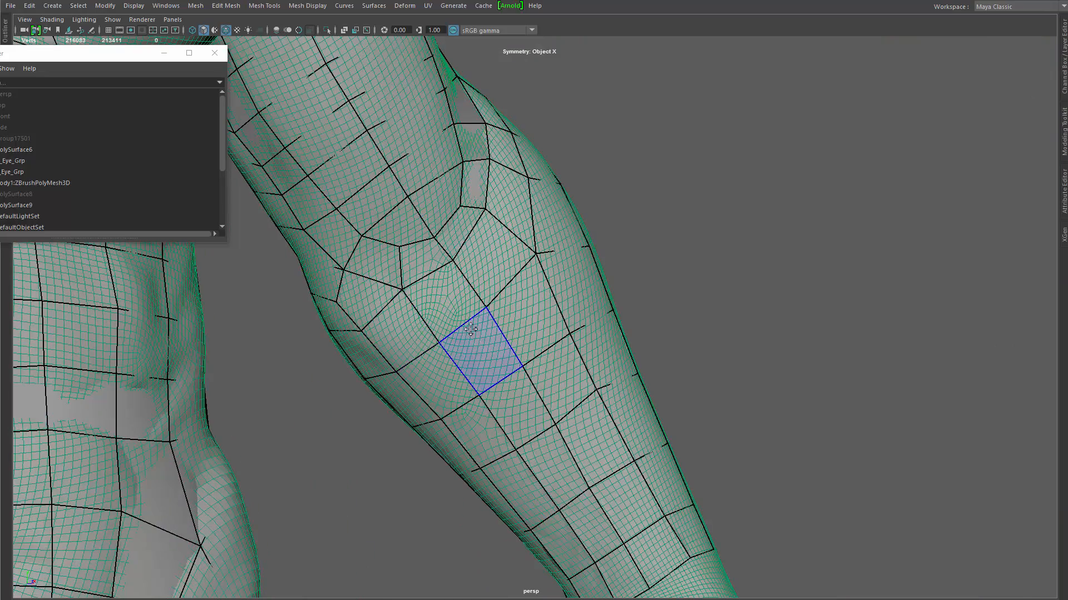
left_click_drag(472, 328, 445, 313, "alt")
left_click_drag(380, 291, 376, 294)
left_click_drag(449, 292, 390, 261, "alt")
scroll(437, 262, "down", 2)
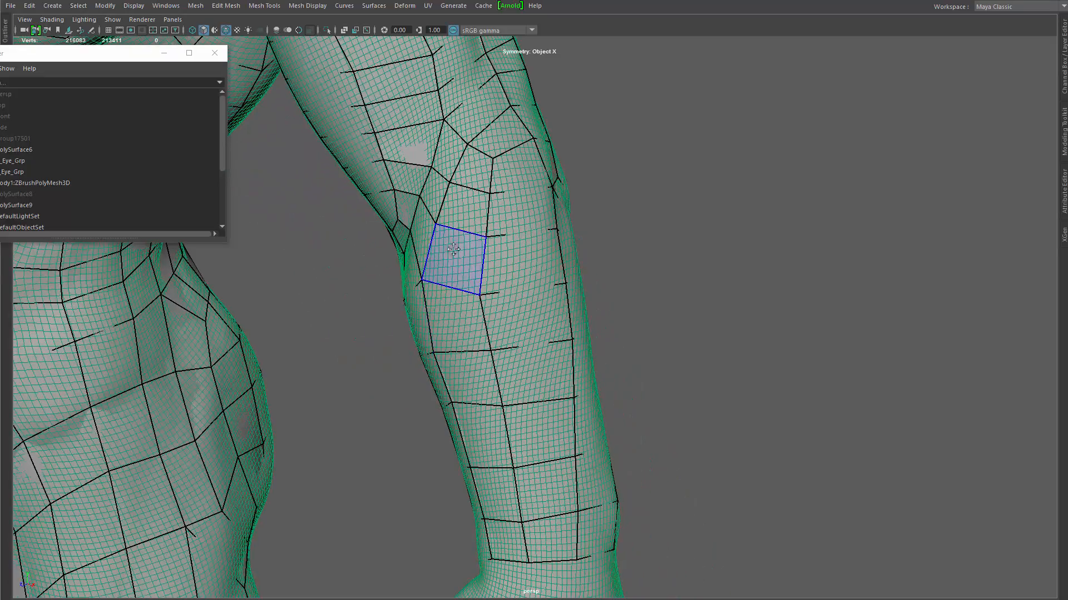
left_click_drag(482, 354, 476, 276, "alt")
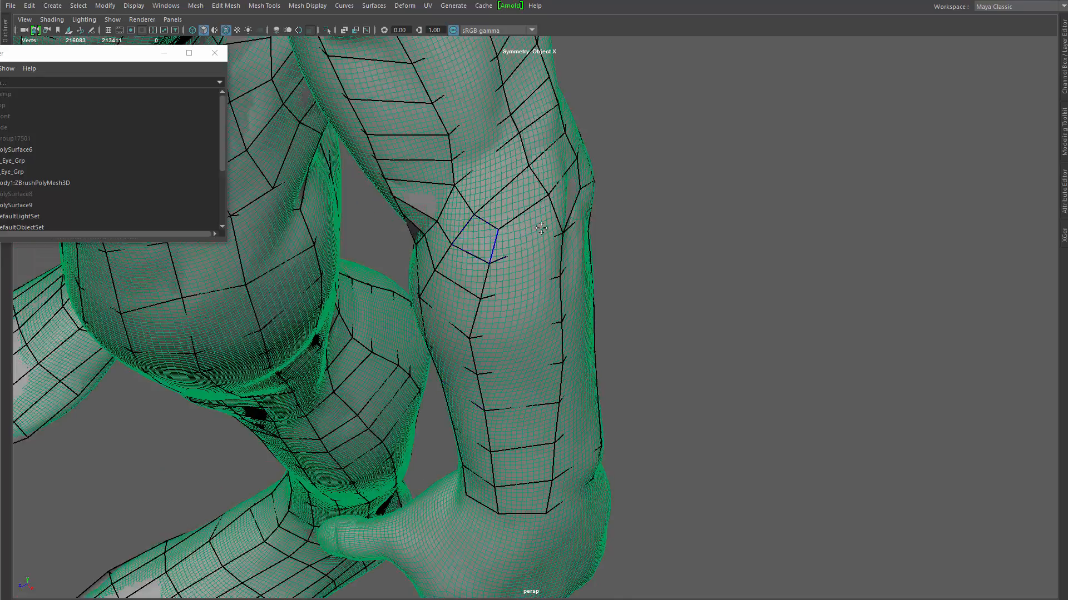
left_click_drag(541, 228, 559, 291, "alt")
left_click(589, 223, "shift")
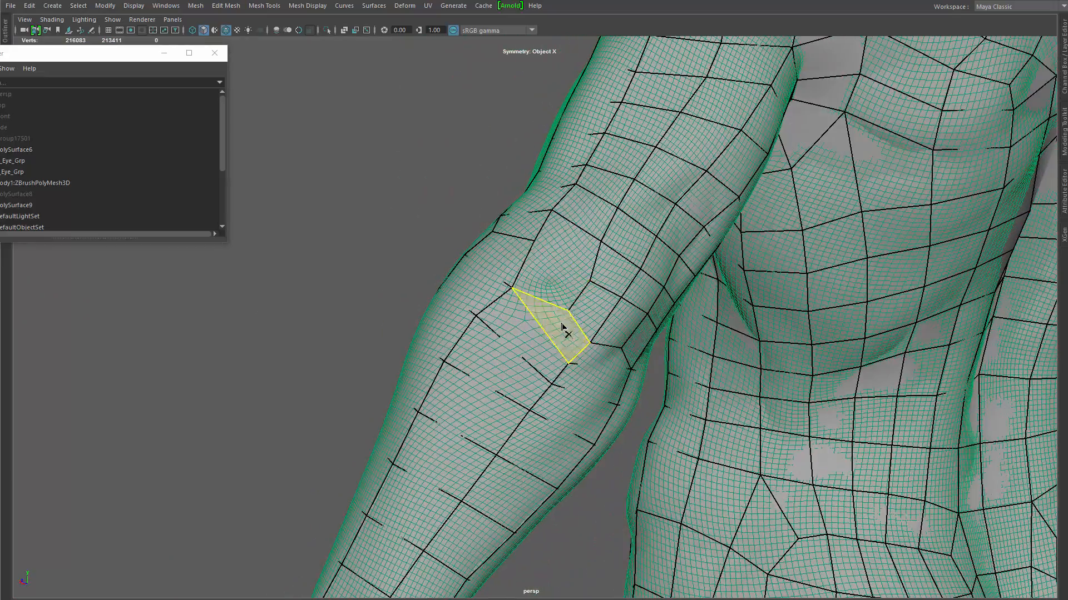
Step: Delete the stretched quad at the elbow, insert a lengthwise edge loop down the forearm, and start refilling the gap above the elbow
left_click(562, 328, "ctrl+shift")
left_click(531, 323, "ctrl")
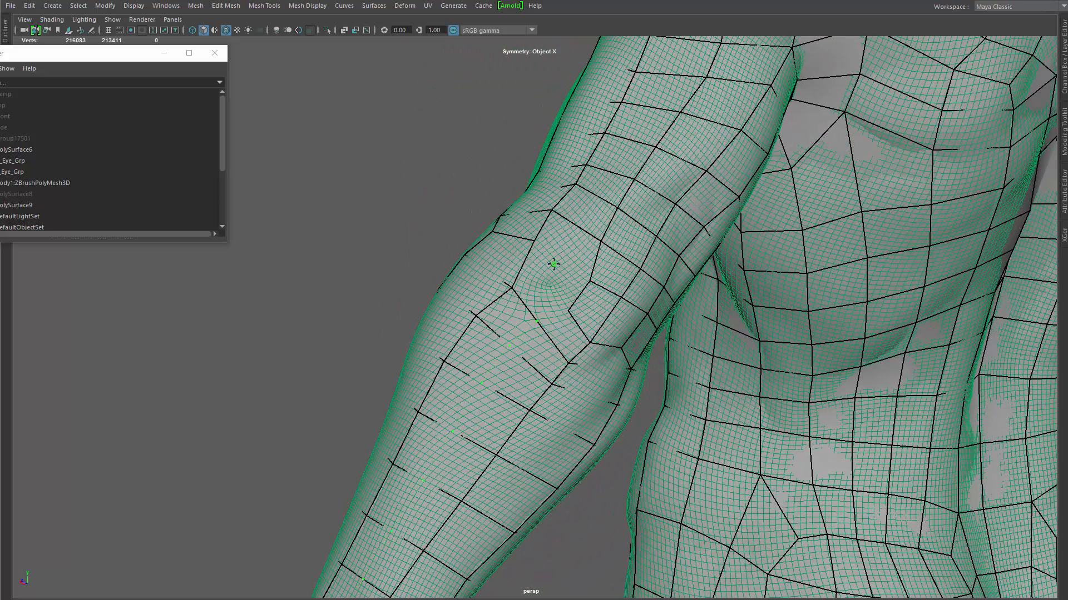
left_click(553, 278, "shift")
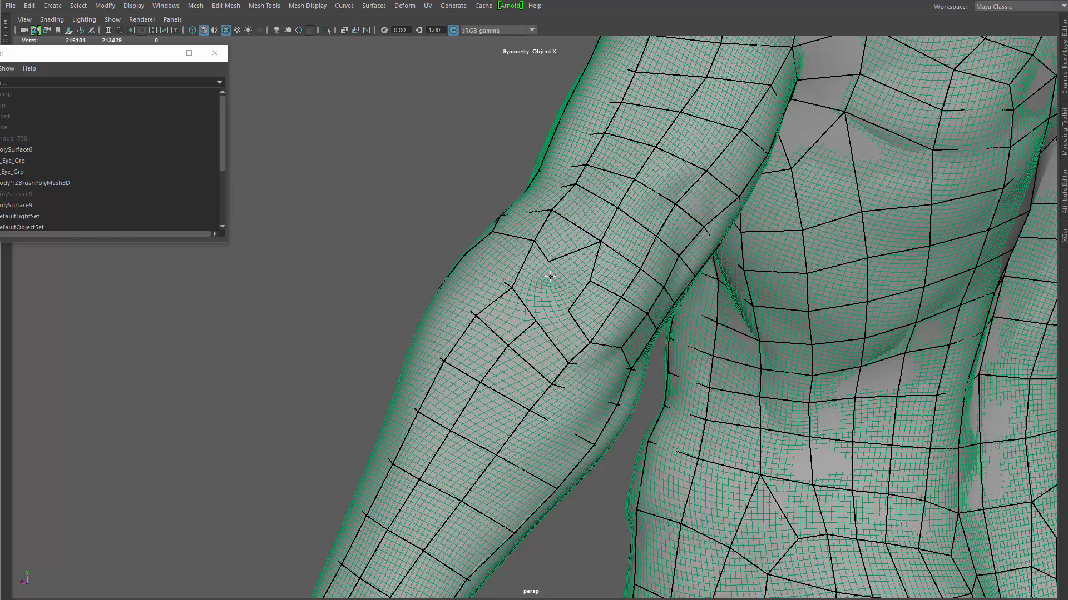
left_click_drag(539, 293, 571, 311)
left_click_drag(568, 313, 561, 281, "alt")
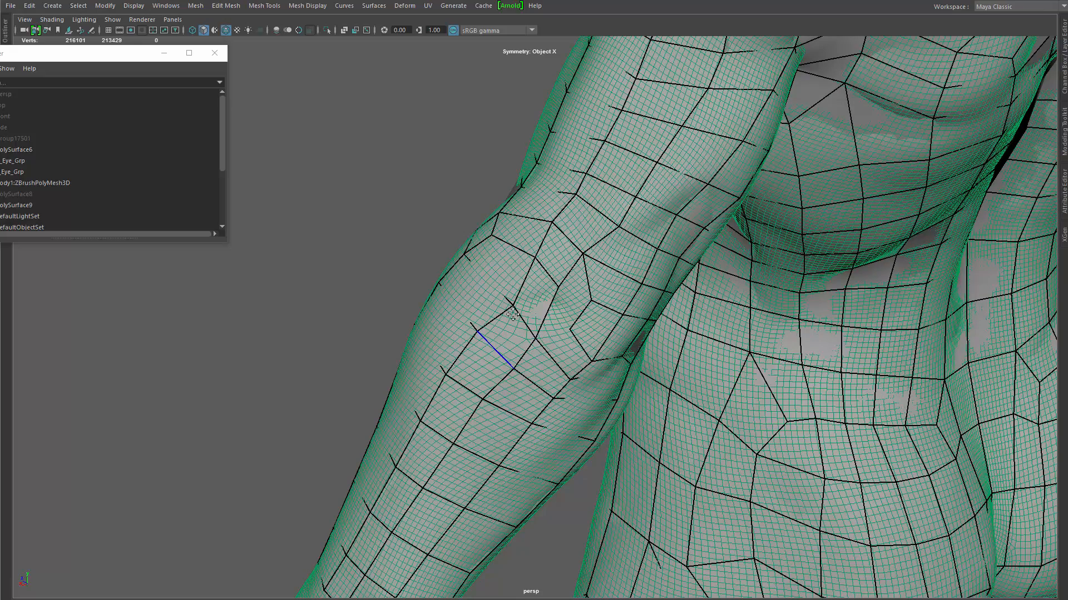
Step: Delete the quad at the inner back of the elbow, then pull in the loose vertices and relax the surrounding flow
left_click_drag(519, 311, 578, 320, "alt")
left_click(589, 323, "ctrl+shift")
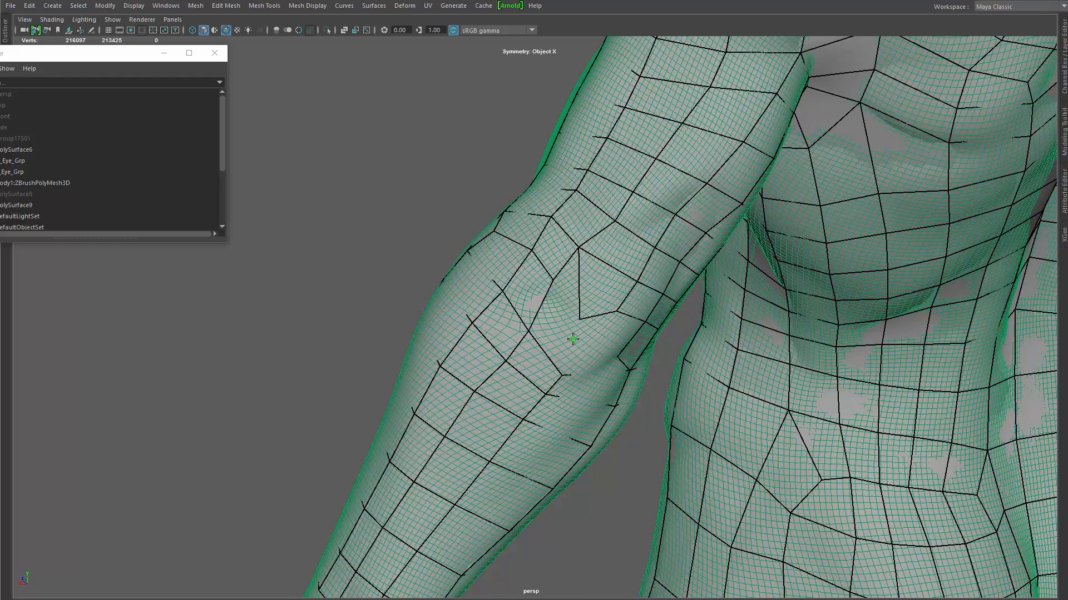
left_click_drag(579, 332, 534, 307)
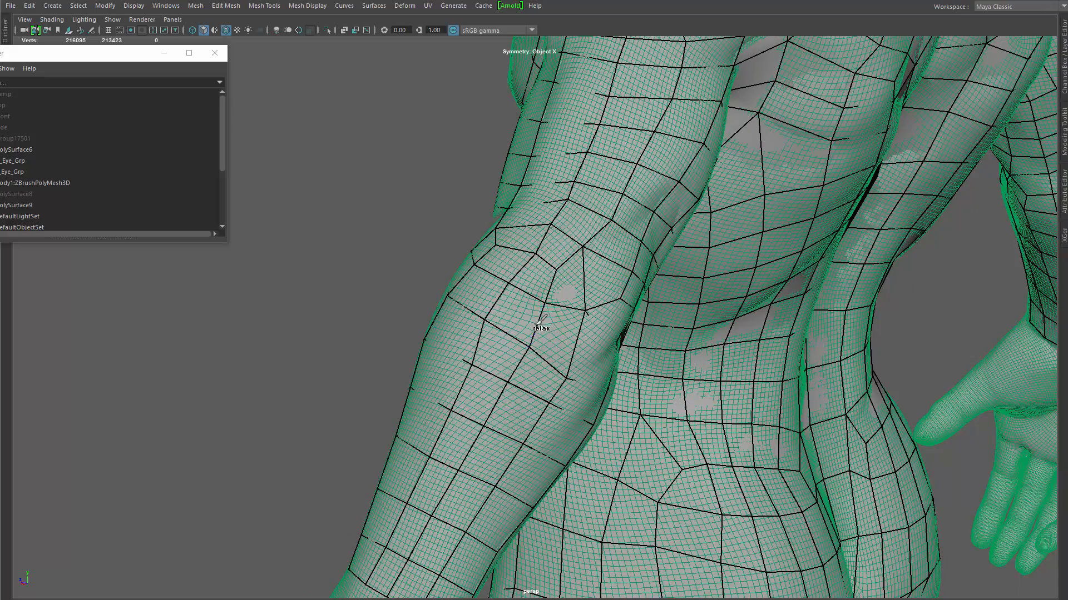
left_click_drag(535, 333, 529, 362, "alt")
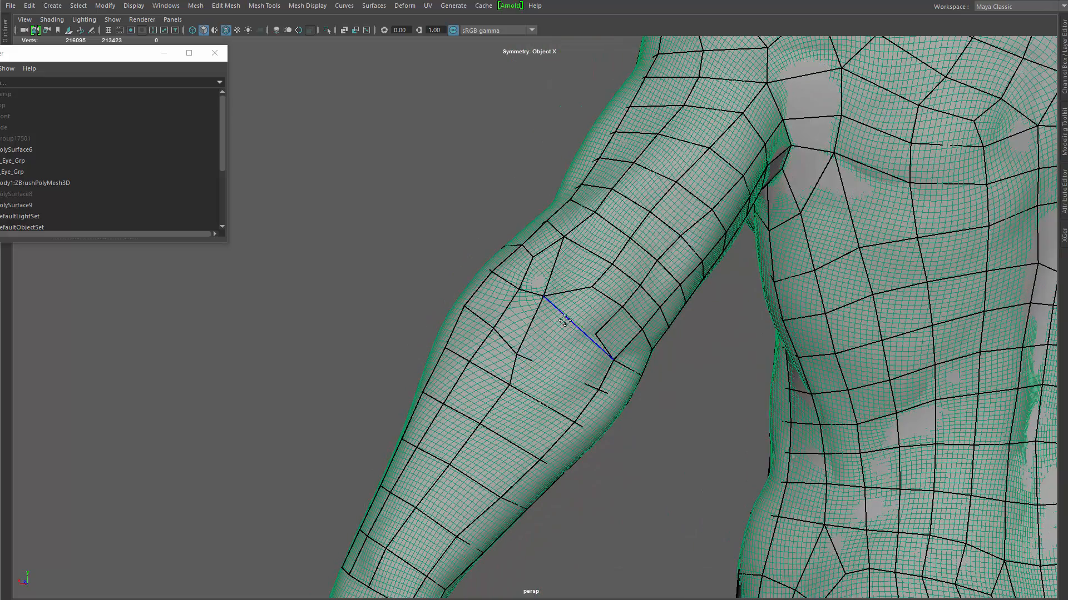
Step: Delete the quad spanning the inner elbow and insert another lengthwise edge loop down the forearm
left_click_drag(559, 305, 567, 313, "alt")
left_click(590, 325, "ctrl+shift")
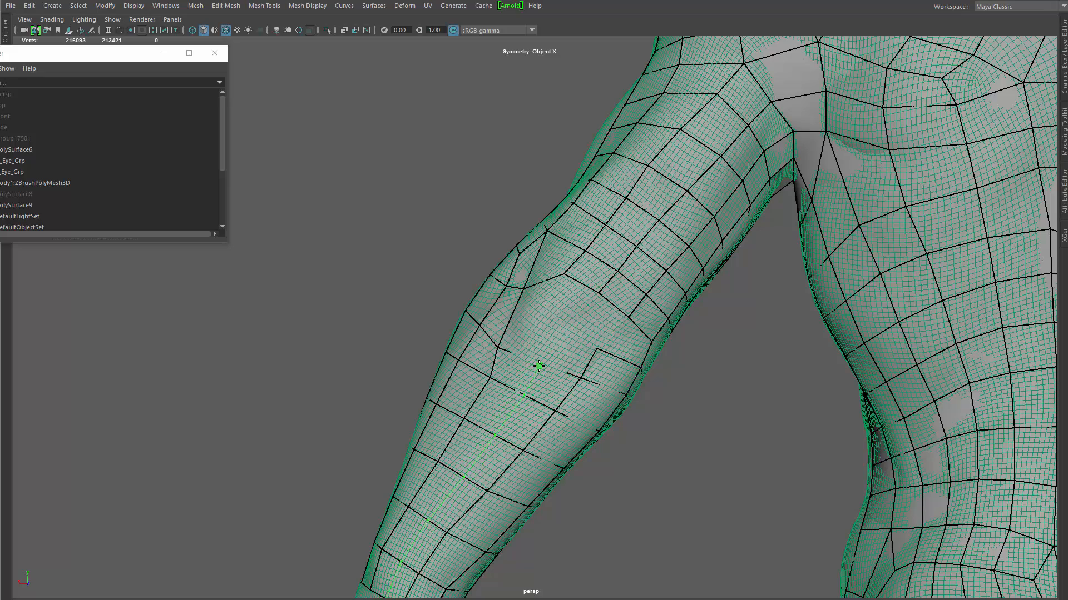
left_click(586, 325, "ctrl")
left_click_drag(603, 341, 551, 346, "alt")
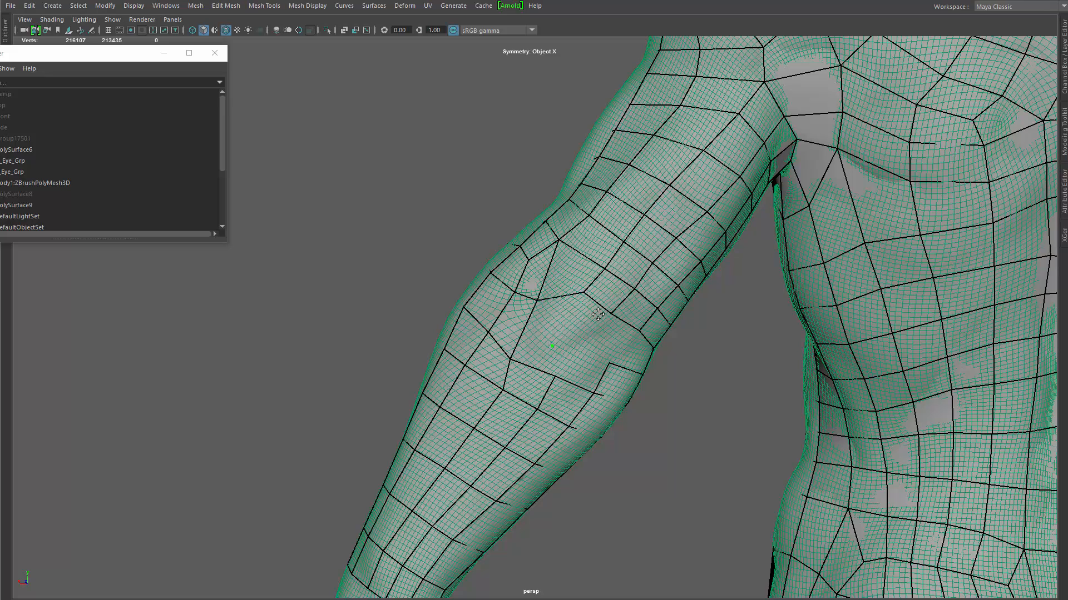
Step: Reposition the lower upper-arm vertex and fill new quads toward the forearm across the elbow gap
left_click_drag(597, 314, 592, 321)
left_click(561, 323, "shift")
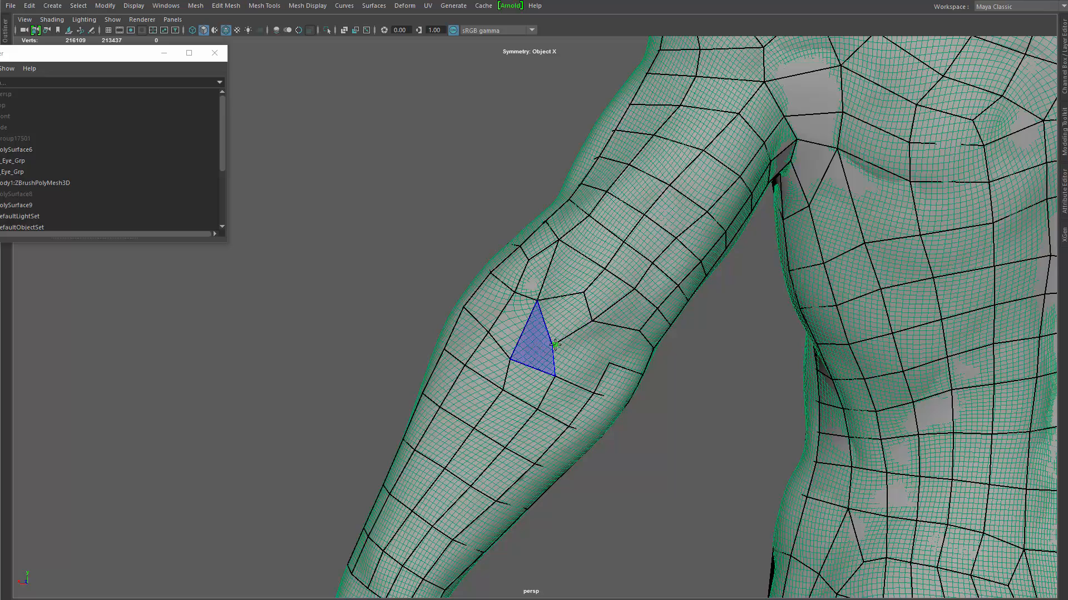
mouse_move(566, 345)
left_mouse_down("alt")
mouse_move(596, 365)
mouse_move(579, 333)
mouse_move(594, 317)
mouse_move(557, 306)
mouse_move(592, 293)
left_mouse_up("alt")
left_click(634, 328, "shift")
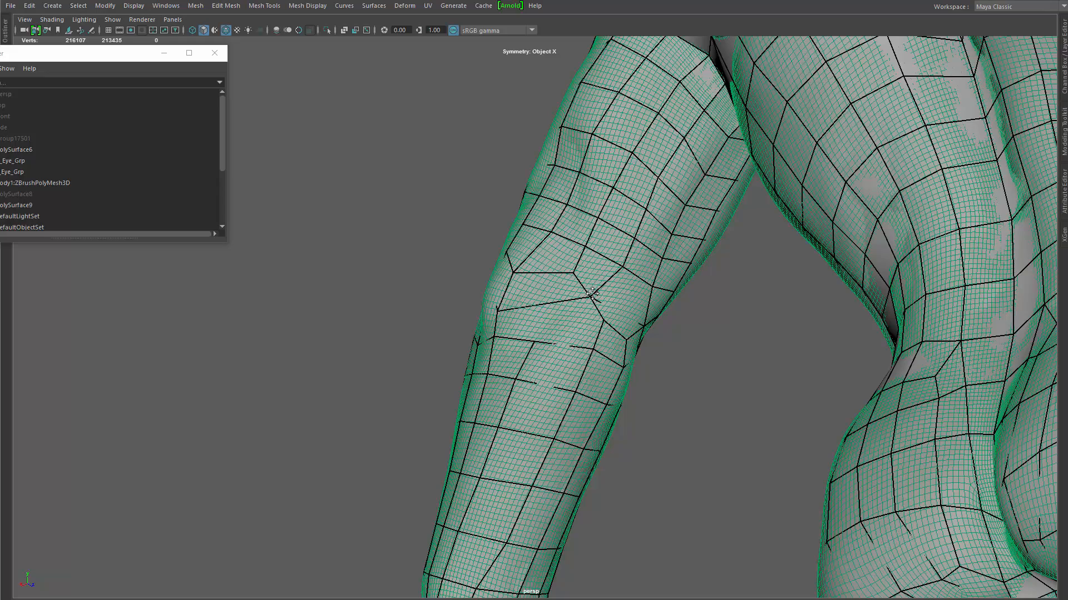
Step: Remove the uneven quads on the inner side of the elbow and rework the lower border of the upper arm
left_click(620, 325, "ctrl+shift")
left_click_drag(627, 352, 577, 311, "alt")
right_click_drag(581, 313, 623, 344, "alt")
left_click_drag(625, 345, 622, 334, "alt")
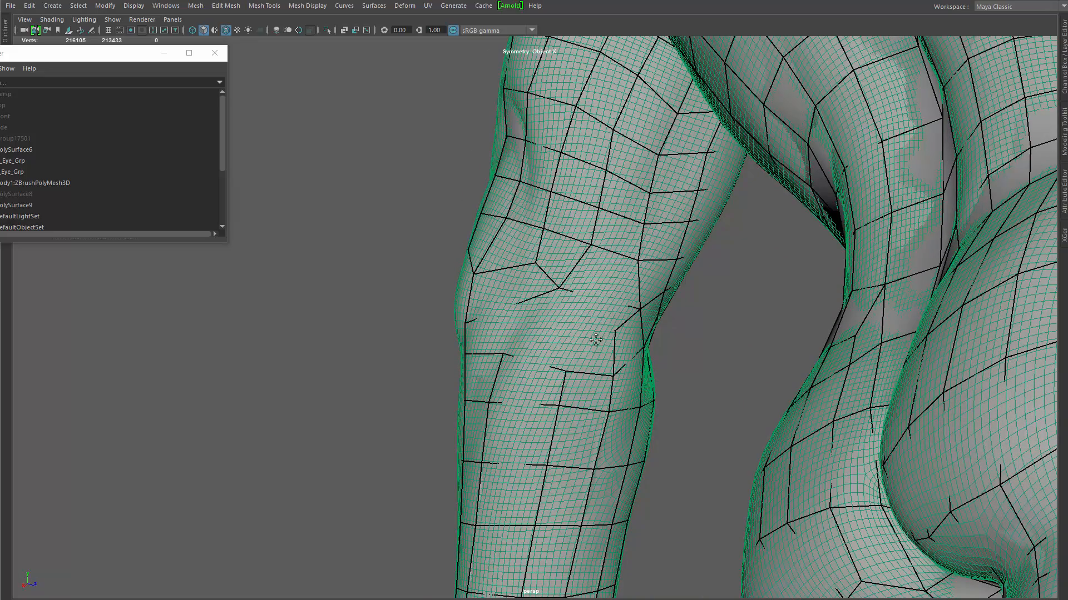
left_click(564, 327)
mouse_move(583, 349)
left_mouse_down("alt")
mouse_move(559, 345)
mouse_move(587, 369)
mouse_move(574, 348)
mouse_move(653, 310)
left_mouse_up("alt")
left_click(613, 322, "ctrl+shift")
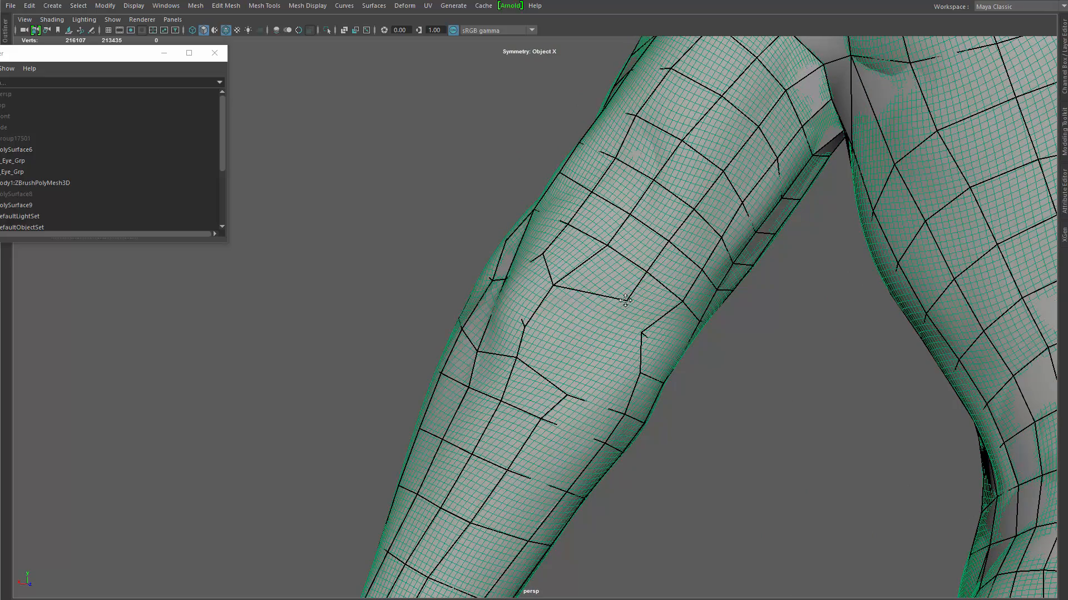
Step: Insert an additional edge loop near the armpit
middle_click_drag(612, 257, 546, 371, "alt")
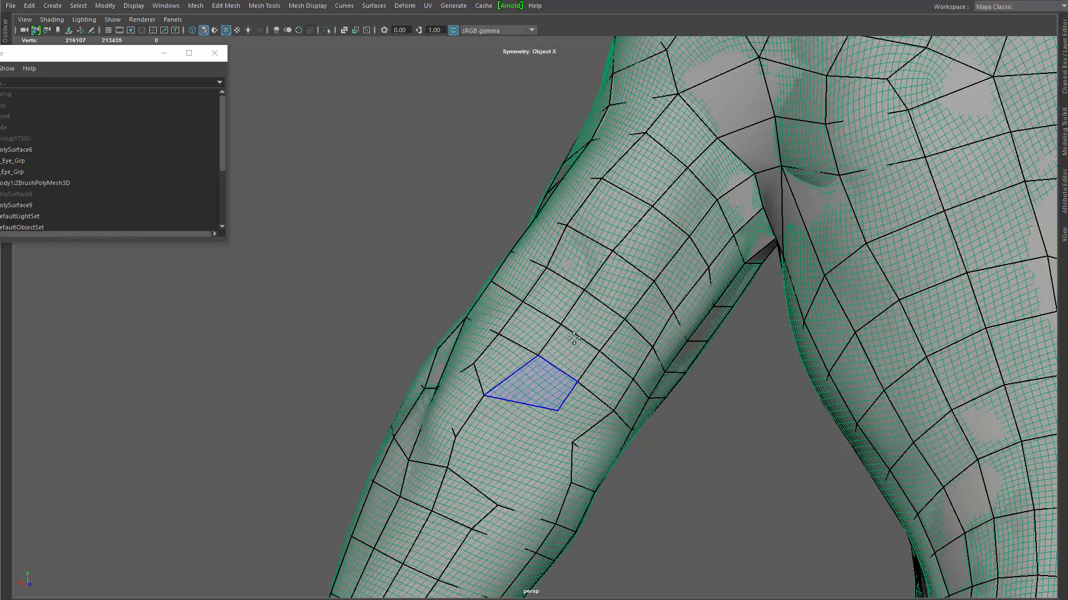
left_click_drag(546, 371, 573, 369, "alt")
left_click(769, 205, "ctrl")
mouse_move(769, 205)
left_mouse_down("alt")
mouse_move(695, 232)
mouse_move(661, 287)
mouse_move(725, 297)
mouse_move(551, 267)
mouse_move(533, 284)
mouse_move(489, 281)
mouse_move(473, 266)
mouse_move(421, 343)
mouse_move(506, 285)
mouse_move(749, 265)
mouse_move(936, 345)
mouse_move(956, 334)
left_mouse_up("alt")
right_click_drag(956, 334, 920, 342, "alt")
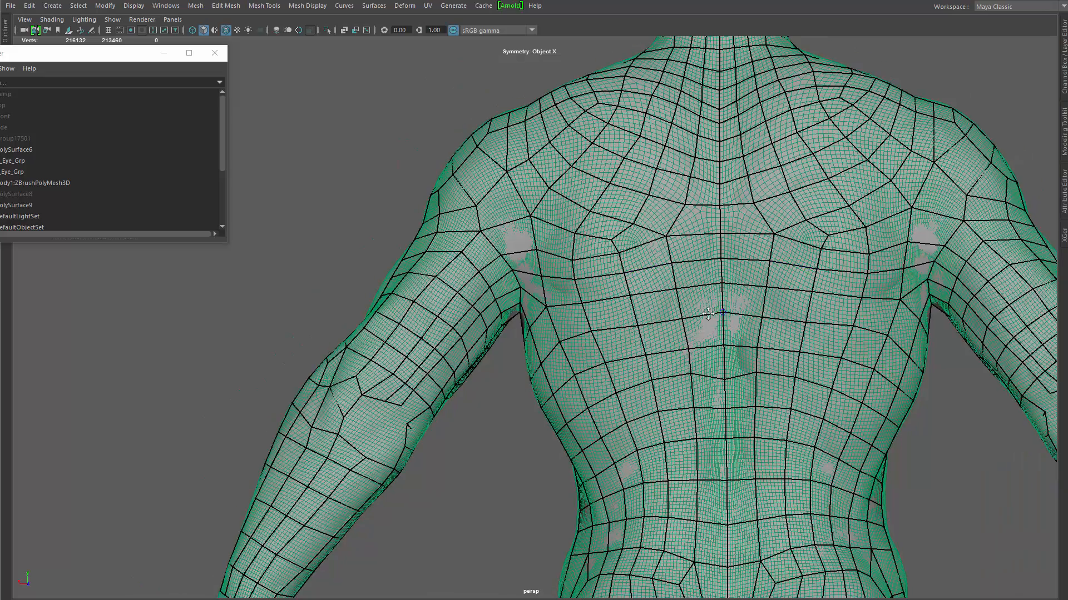
Step: Relax the quads across the upper back and reposition vertices between the shoulder blade and the spine
left_click_drag(920, 342, 878, 311, "alt")
mouse_move(878, 312)
left_mouse_down("shift")
mouse_move(806, 236)
mouse_move(809, 209)
mouse_move(751, 178)
mouse_move(745, 209)
left_mouse_up("shift")
left_click_drag(745, 208, 717, 300, "alt")
middle_click_drag(717, 300, 705, 347, "alt")
right_click_drag(705, 347, 742, 334, "alt")
left_click_drag(670, 248, 685, 323)
left_click_drag(739, 264, 737, 275)
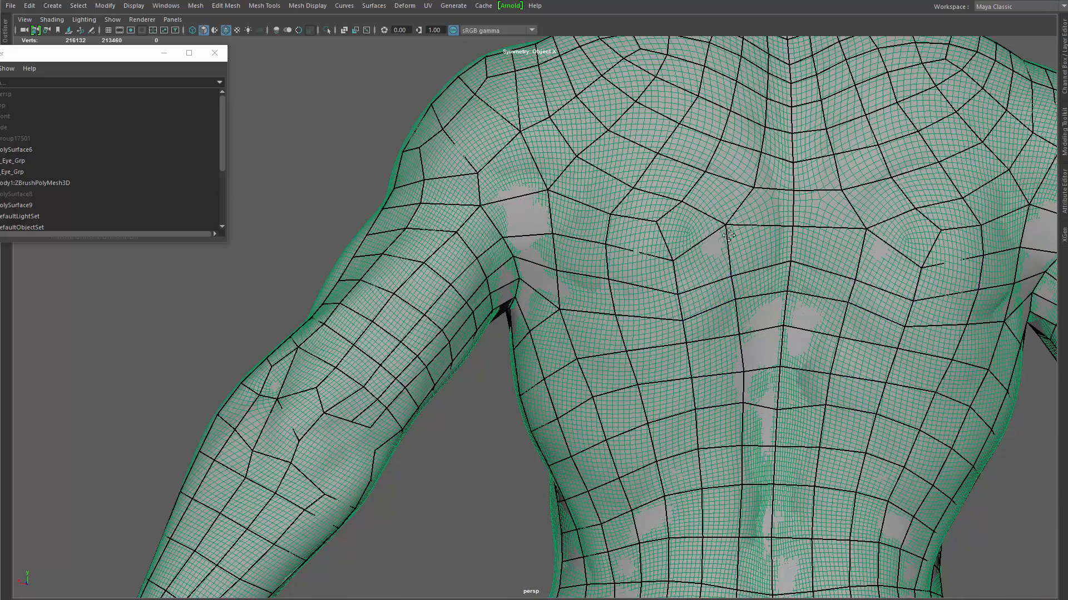
Step: Shift the vertices around the lower shoulder blade and toward the armpit to even out the back quads
left_click_drag(728, 227, 735, 241)
left_click_drag(753, 187, 748, 187)
mouse_move(681, 203)
left_mouse_down()
mouse_move(695, 208)
mouse_move(607, 261)
left_mouse_up()
left_click_drag(610, 215, 611, 234)
left_click_drag(608, 280, 610, 295)
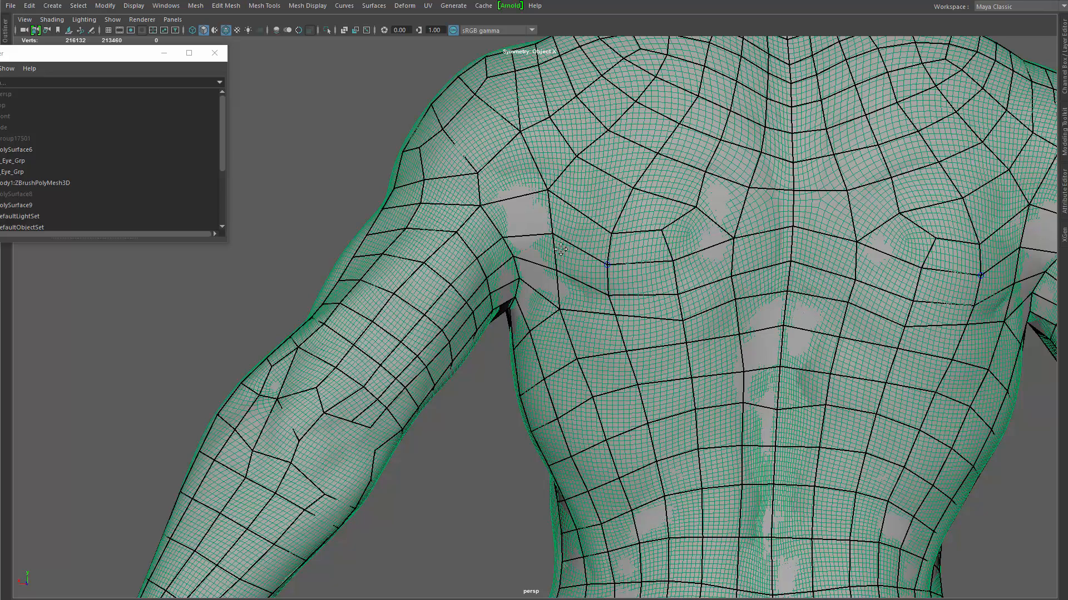
left_click_drag(548, 191, 550, 210)
left_click_drag(612, 241, 612, 245)
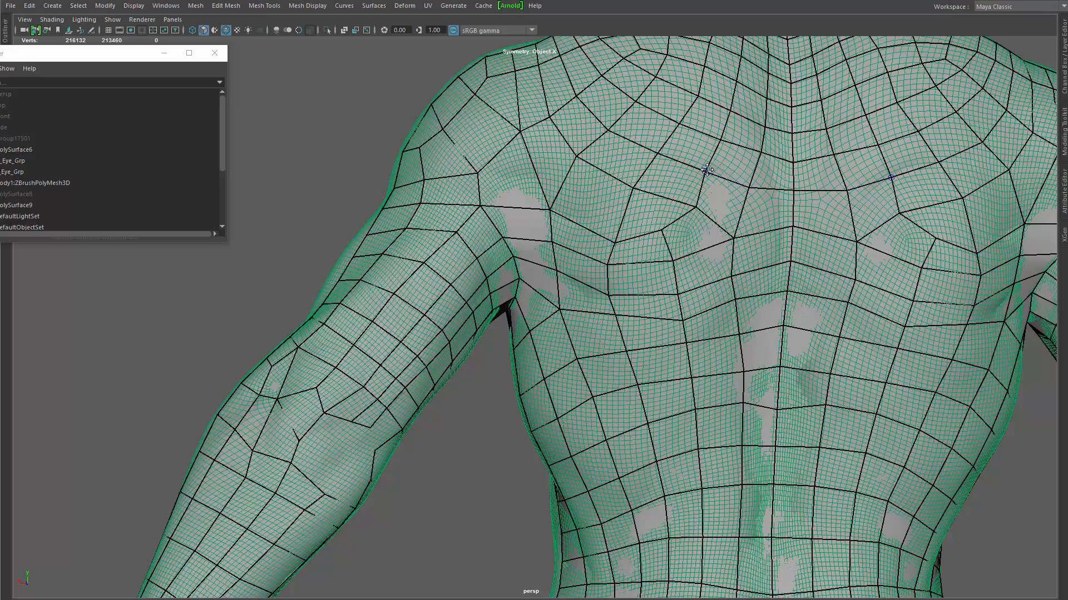
left_click_drag(705, 171, 710, 174)
Step: Fine-tune the shoulder blade vertices and relax the quads above them to smooth the upper back flow
right_click_drag(706, 192, 412, 322, "alt")
left_click_drag(534, 384, 548, 387, "alt")
scroll(549, 388, "up", 5)
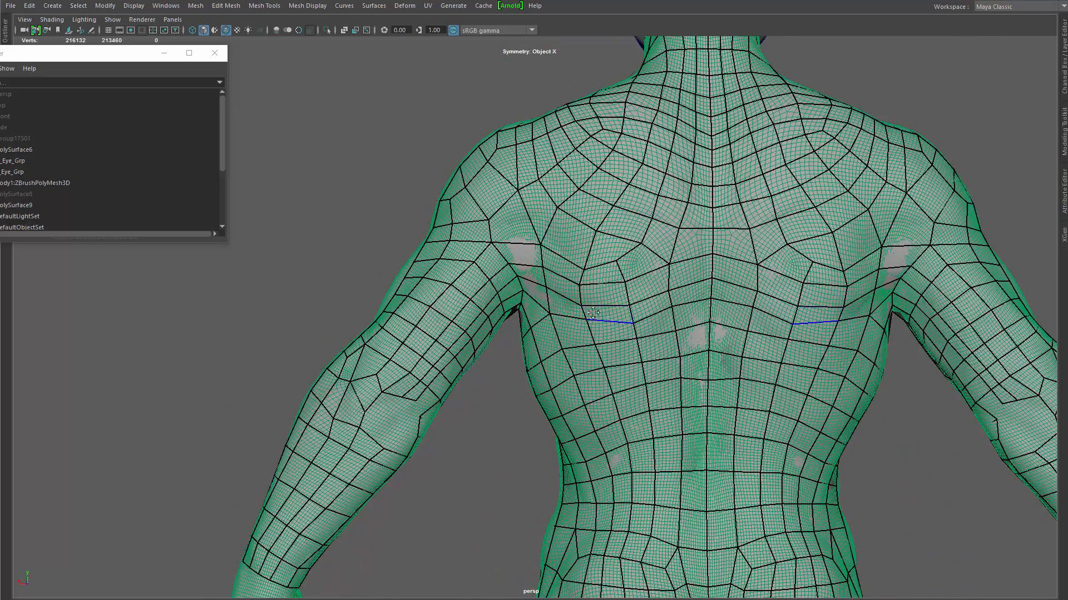
left_click_drag(619, 263, 623, 261)
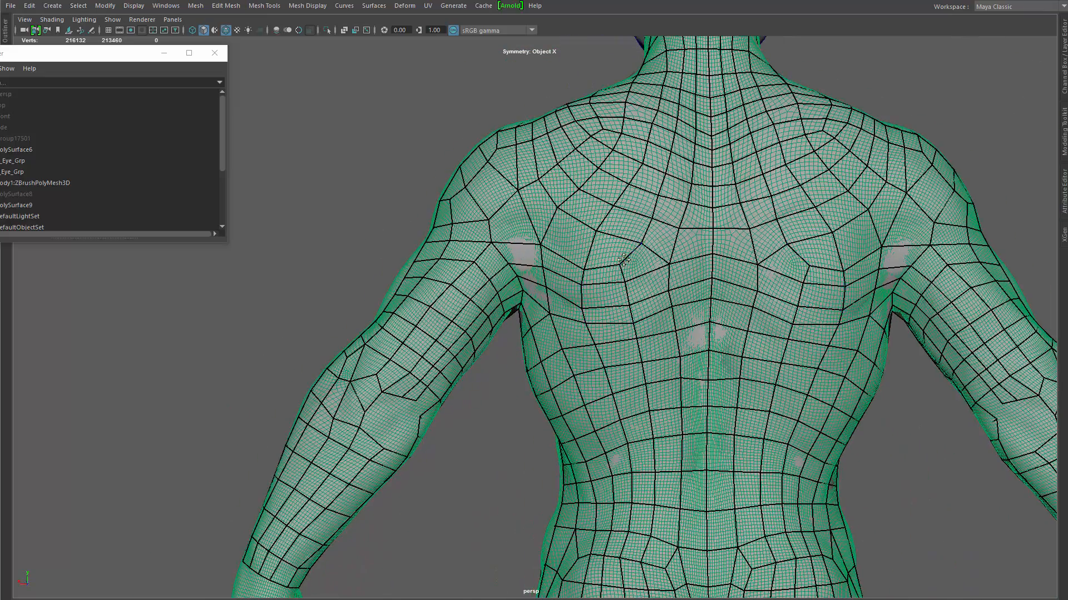
left_click_drag(629, 181, 640, 162)
left_click_drag(613, 207, 646, 218)
left_click_drag(639, 243, 634, 245)
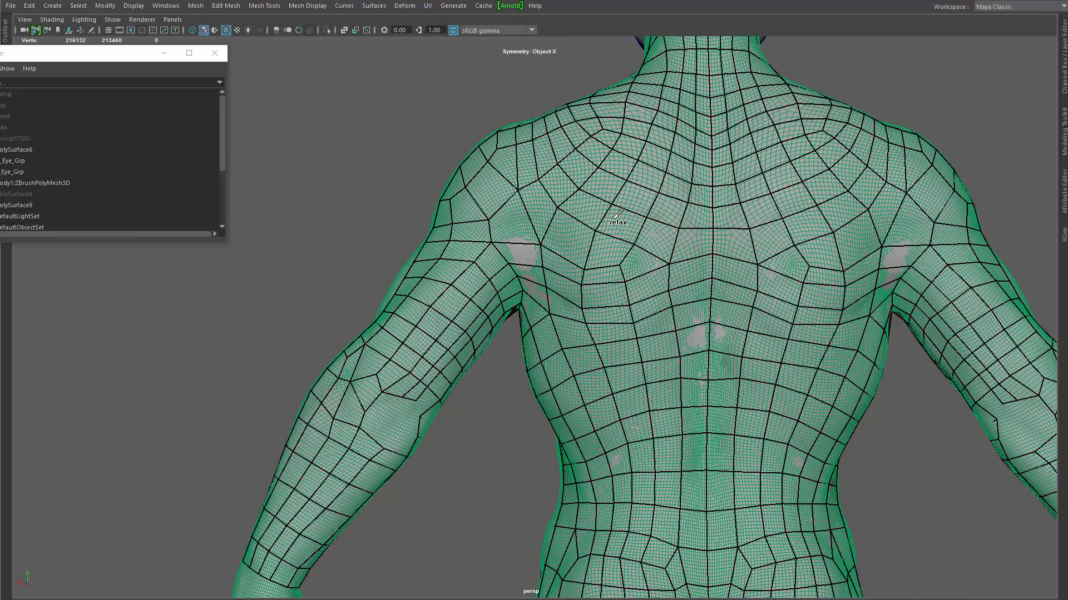
left_click_drag(557, 208, 560, 210)
Step: Delete the misshapen quad on the inner side of the elbow and fill a new one reaching toward the forearm
middle_click_drag(566, 316, 620, 239, "alt")
right_click_drag(620, 239, 724, 241, "alt")
left_click_drag(724, 241, 496, 365, "alt")
right_click_drag(495, 365, 561, 356, "alt")
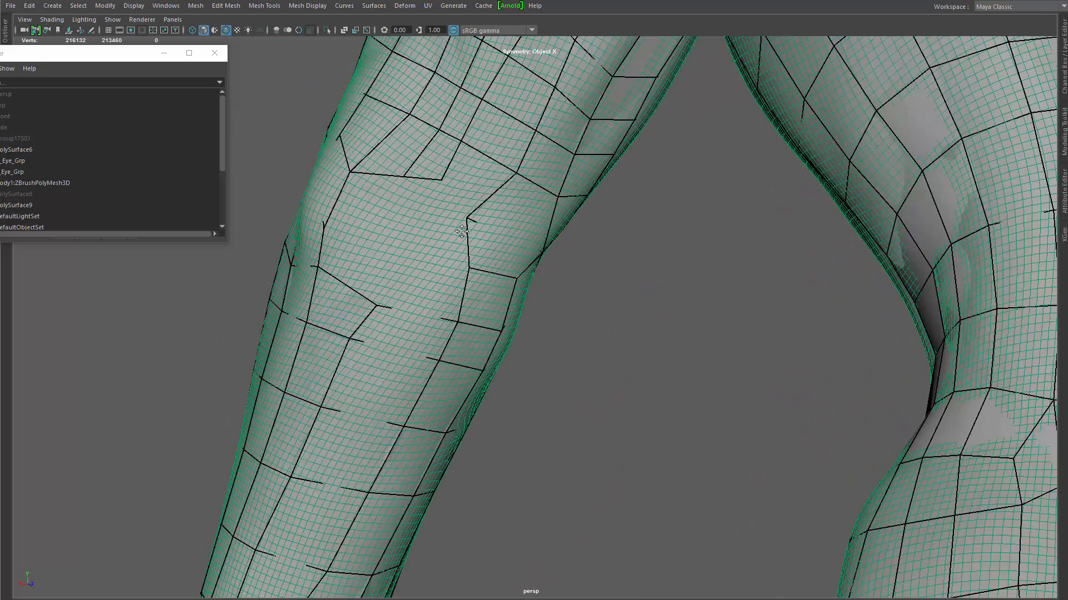
left_click(476, 174, "ctrl+shift")
right_click_drag(432, 162, 356, 244, "alt")
left_click_drag(356, 245, 425, 262, "alt")
right_click_drag(425, 262, 483, 258, "alt")
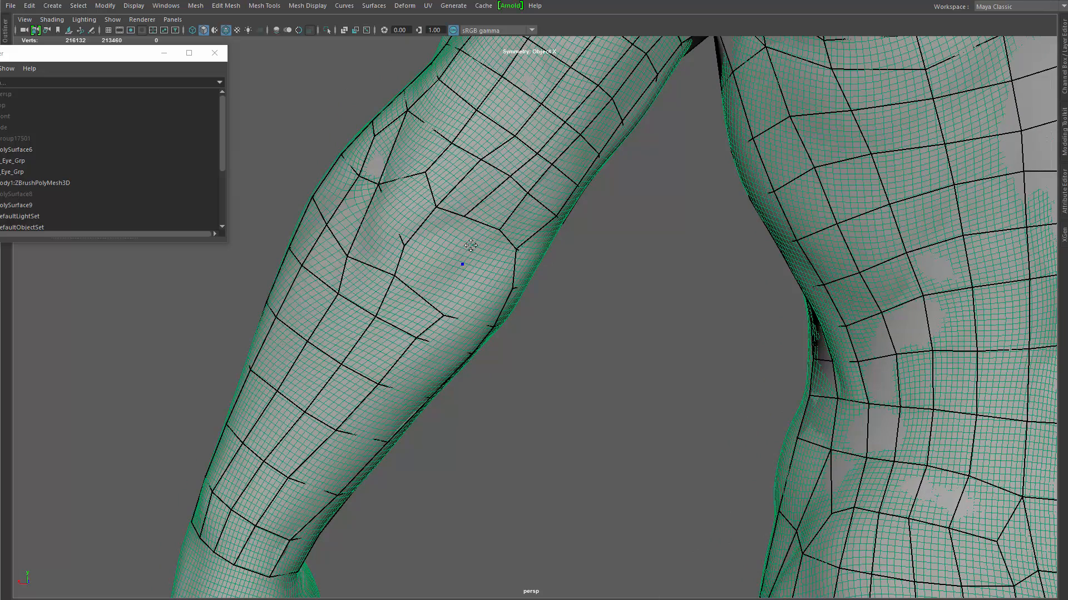
left_click(467, 239, "shift")
key("shift")
left_click(449, 267, "shift")
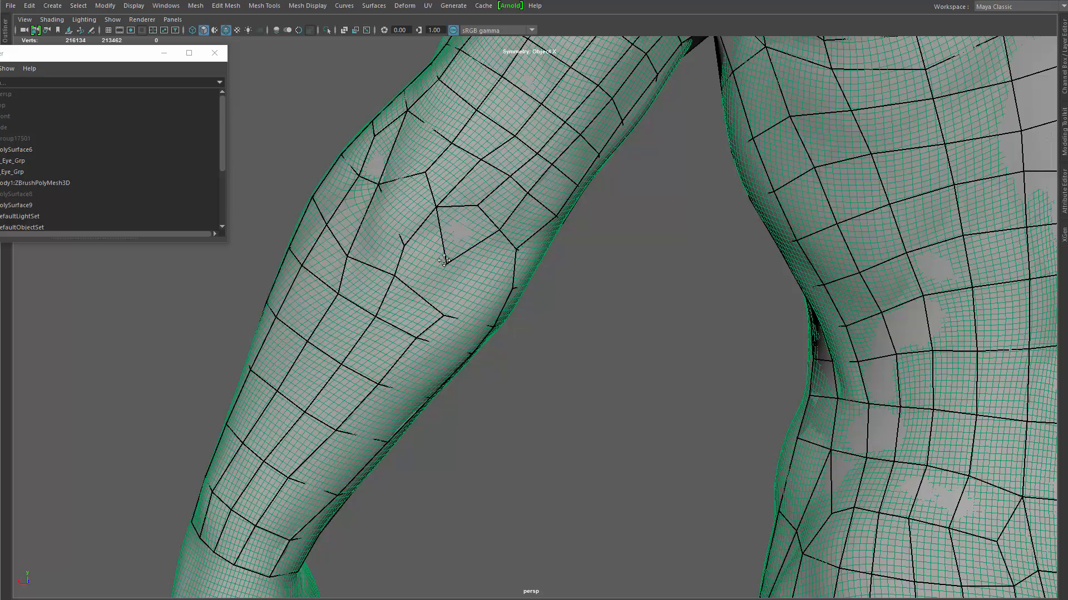
Step: Merge the new quad's loose vertex into the forearm border, then relax and reposition the vertices around the back of the elbow
left_click_drag(449, 260, 414, 247)
mouse_move(503, 230)
left_mouse_down("shift")
mouse_move(489, 217)
mouse_move(505, 148)
mouse_move(453, 167)
mouse_move(427, 204)
left_mouse_up("shift")
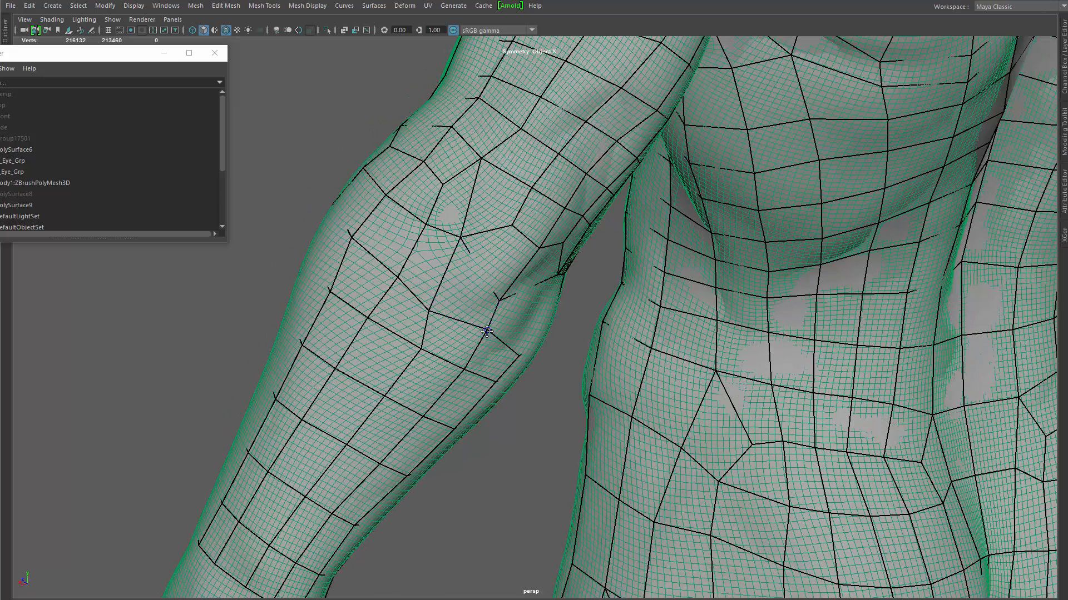
mouse_move(487, 332)
left_mouse_down()
mouse_move(412, 356)
mouse_move(421, 368)
mouse_move(356, 423)
mouse_move(278, 400)
left_mouse_up()
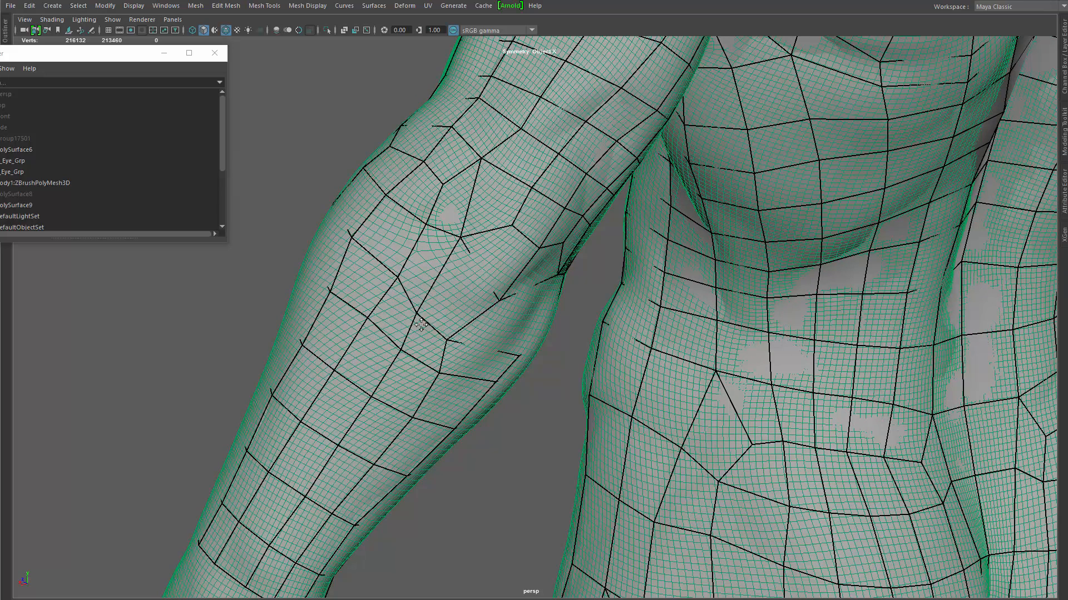
left_click_drag(482, 275, 452, 289)
mouse_move(431, 253)
left_mouse_down()
mouse_move(439, 244)
mouse_move(416, 230)
left_mouse_up()
left_click_drag(467, 317, 456, 307)
left_click_drag(518, 235, 490, 245)
left_click_drag(552, 264, 494, 235, "alt")
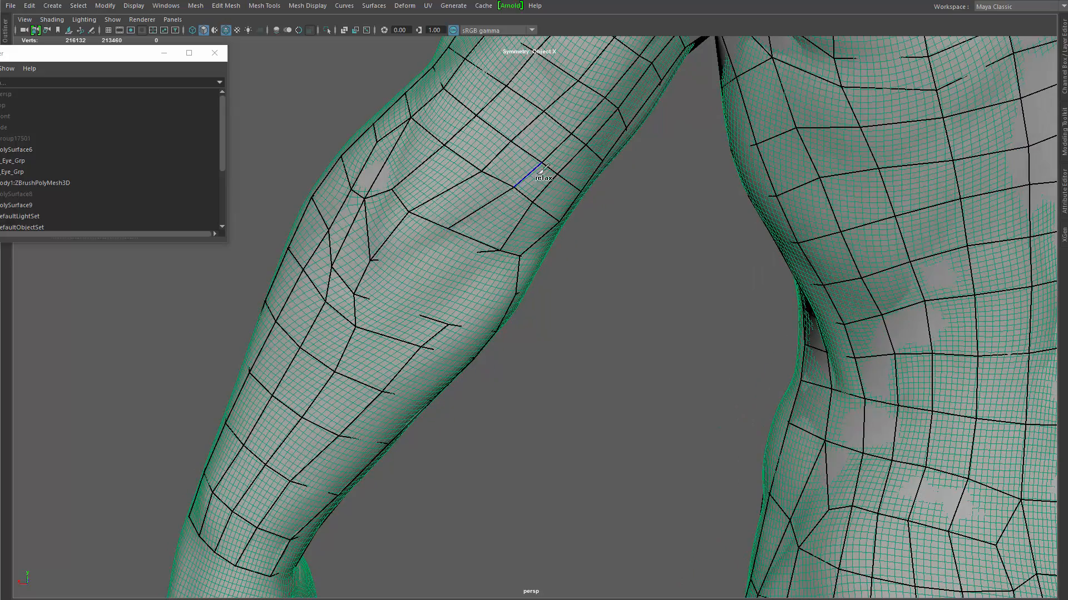
Step: Relax the lower upper-arm quads and pull the inner elbow border vertices toward the forearm to even their spacing
mouse_move(537, 179)
left_mouse_down("shift")
mouse_move(467, 153)
mouse_move(503, 127)
left_mouse_up("shift")
left_click_drag(502, 250, 436, 268)
left_click_drag(448, 228, 437, 228)
left_click_drag(532, 202, 512, 217)
mouse_move(495, 192)
left_mouse_down("shift")
mouse_move(511, 146)
mouse_move(490, 173)
left_mouse_up("shift")
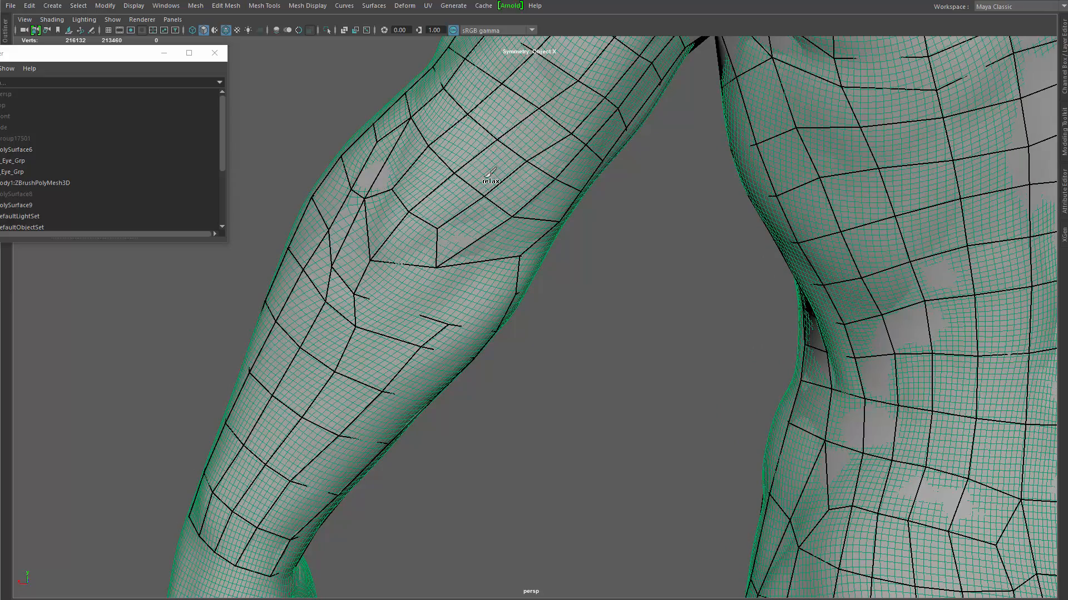
left_click_drag(576, 249, 494, 244, "alt")
left_click_drag(503, 189, 472, 230, "shift")
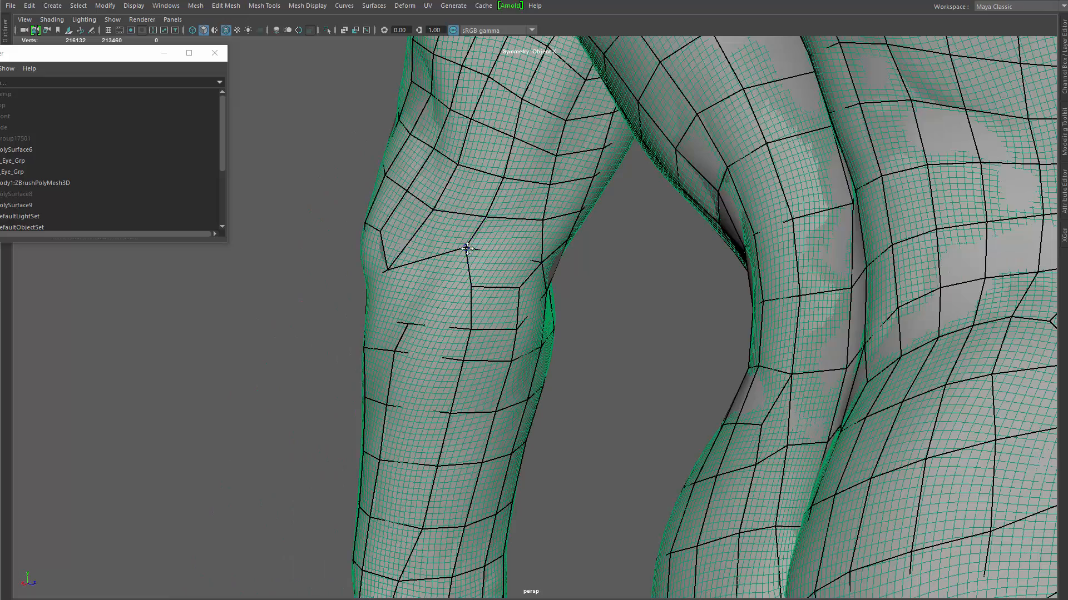
Step: Move the upper border vertices of the forearm below the elbow and relax the adjoining quads
mouse_move(518, 291)
left_mouse_down("alt")
mouse_move(442, 292)
mouse_move(422, 317)
left_mouse_up("alt")
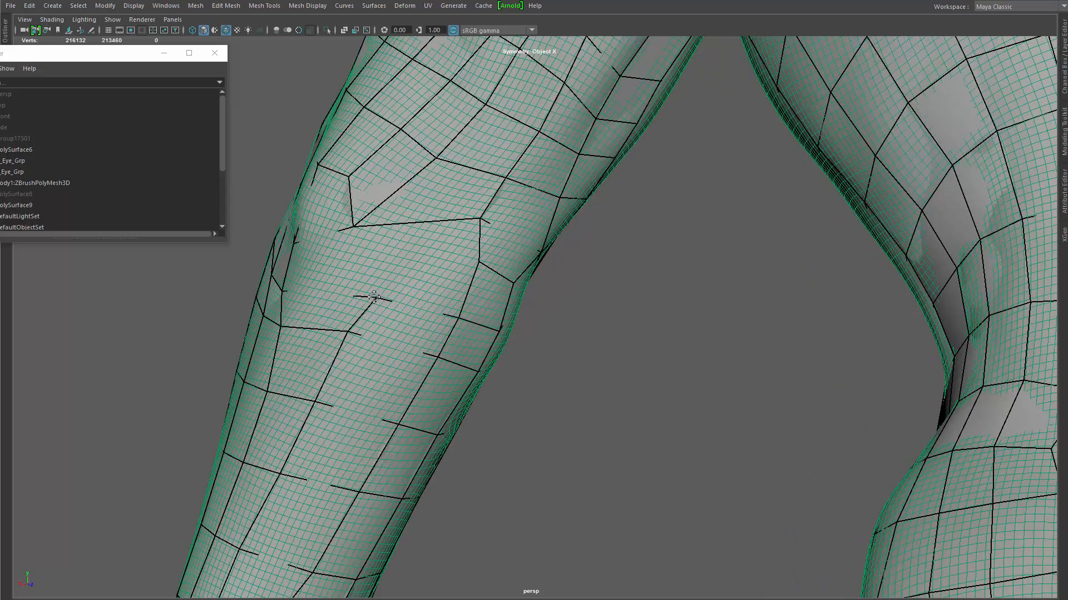
mouse_move(300, 301)
left_mouse_down("alt")
mouse_move(379, 303)
mouse_move(372, 289)
mouse_move(411, 317)
mouse_move(388, 277)
mouse_move(371, 314)
left_mouse_up("alt")
left_click_drag(447, 329, 434, 341)
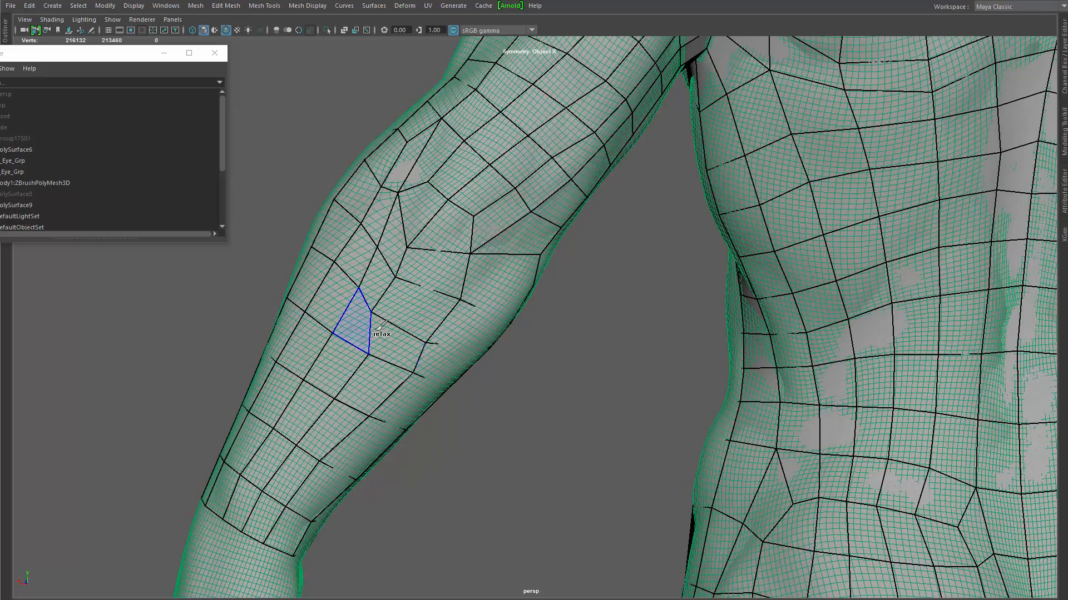
mouse_move(354, 323)
left_mouse_down("shift")
mouse_move(322, 373)
mouse_move(367, 351)
left_mouse_up("shift")
left_click_drag(429, 325, 468, 329, "alt")
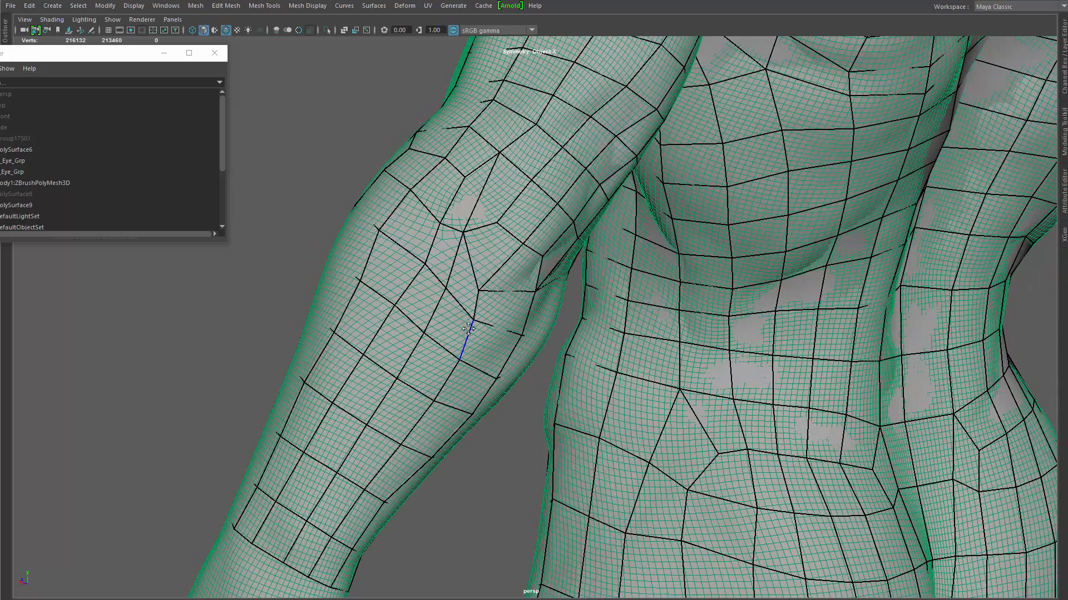
left_click_drag(476, 288, 484, 286)
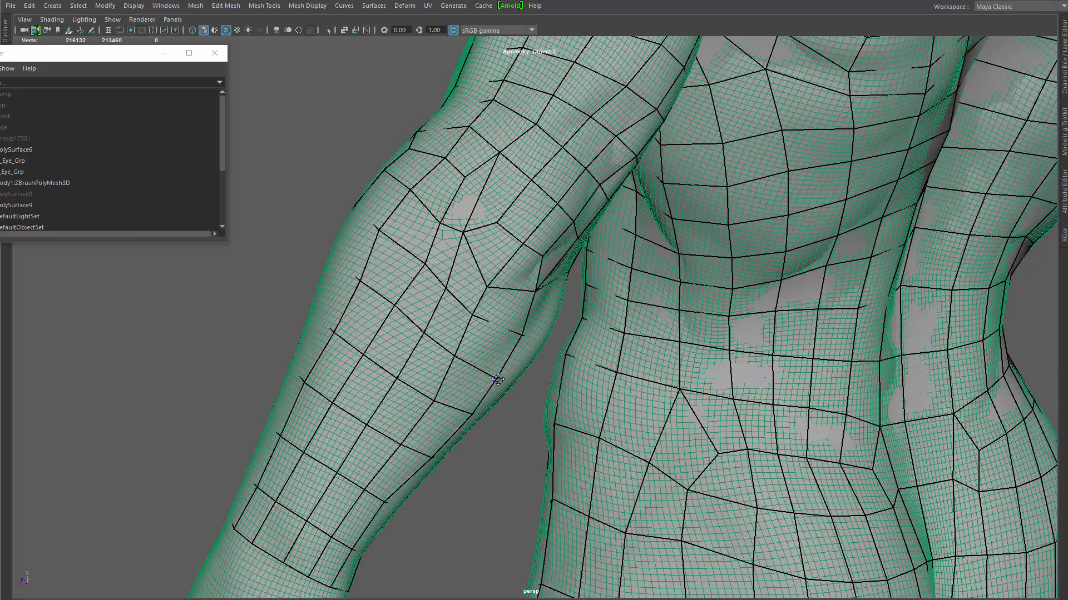
Step: Delete the narrow quads on the inner side of the elbow and bridge the upper-arm border with one wider quad
left_click_drag(498, 379, 463, 248, "alt")
left_click(461, 248, "ctrl+shift")
left_click_drag(504, 285, 474, 243, "alt")
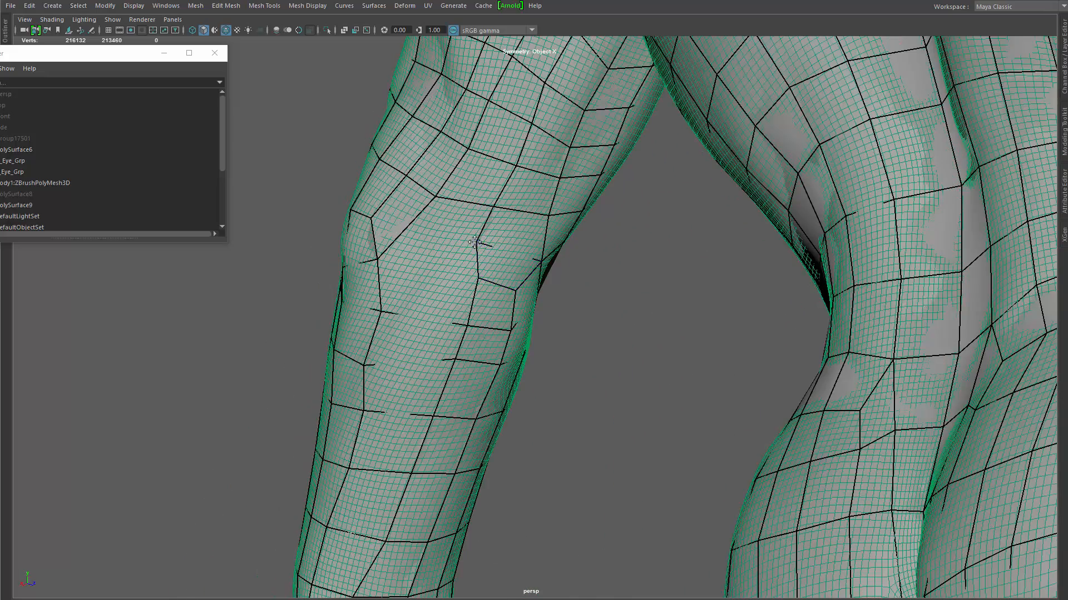
left_click(505, 269, "ctrl+shift")
left_click(518, 243, "ctrl+shift")
mouse_move(507, 241)
left_mouse_down("alt")
mouse_move(439, 315)
mouse_move(471, 286)
left_mouse_up("alt")
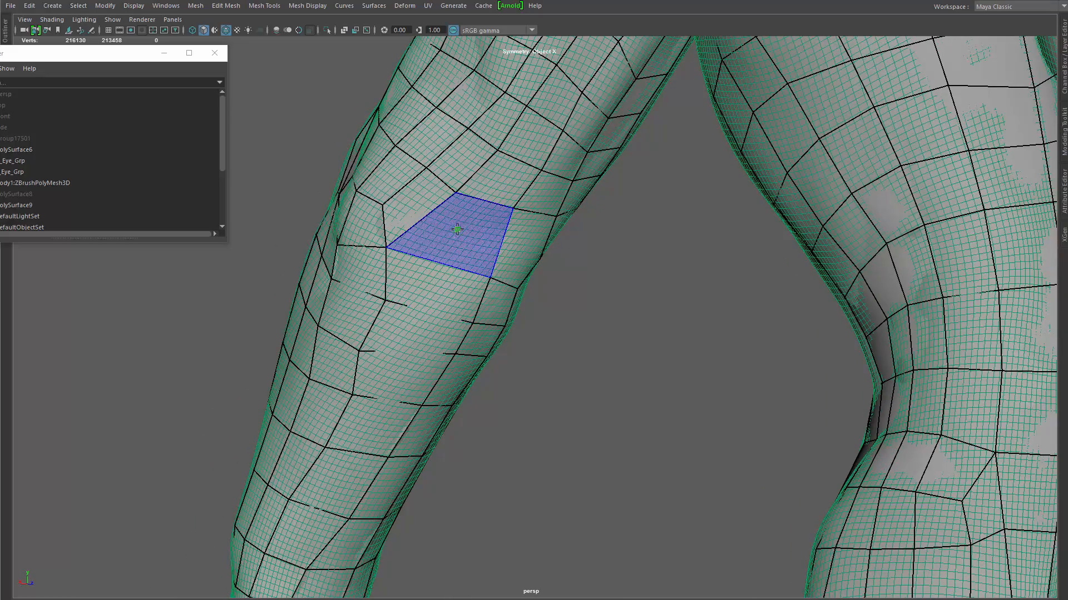
mouse_move(494, 227)
left_mouse_down("alt")
mouse_move(484, 224)
mouse_move(548, 287)
mouse_move(556, 261)
mouse_move(417, 162)
mouse_move(572, 362)
mouse_move(554, 300)
left_mouse_up("alt")
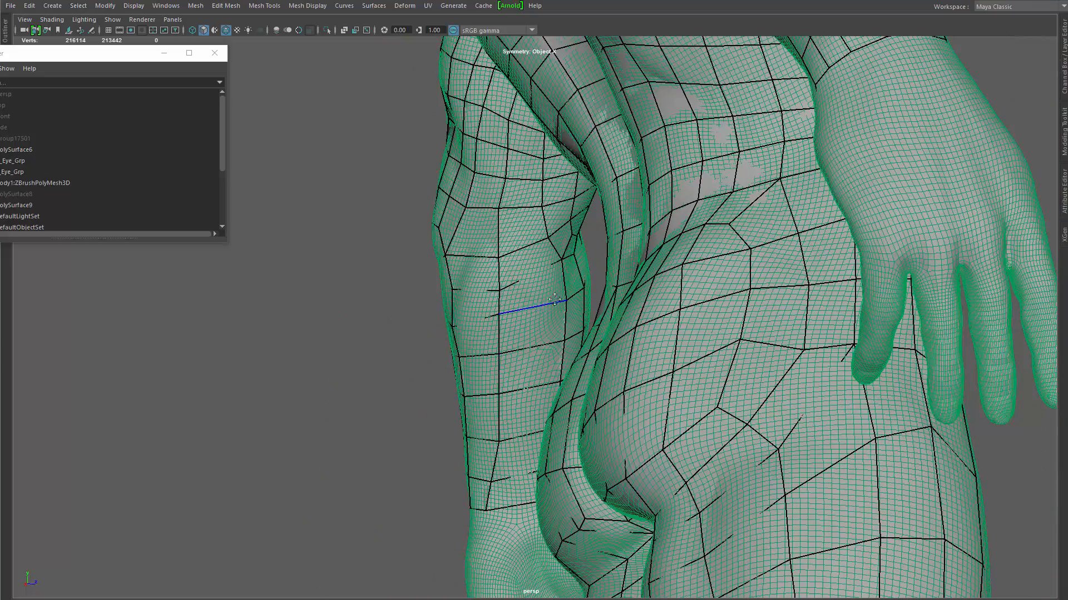
Step: Relax the retopology quads on the back of the upper arm near the armpit
mouse_move(563, 261)
left_mouse_down("alt")
mouse_move(579, 240)
mouse_move(576, 254)
left_mouse_up("alt")
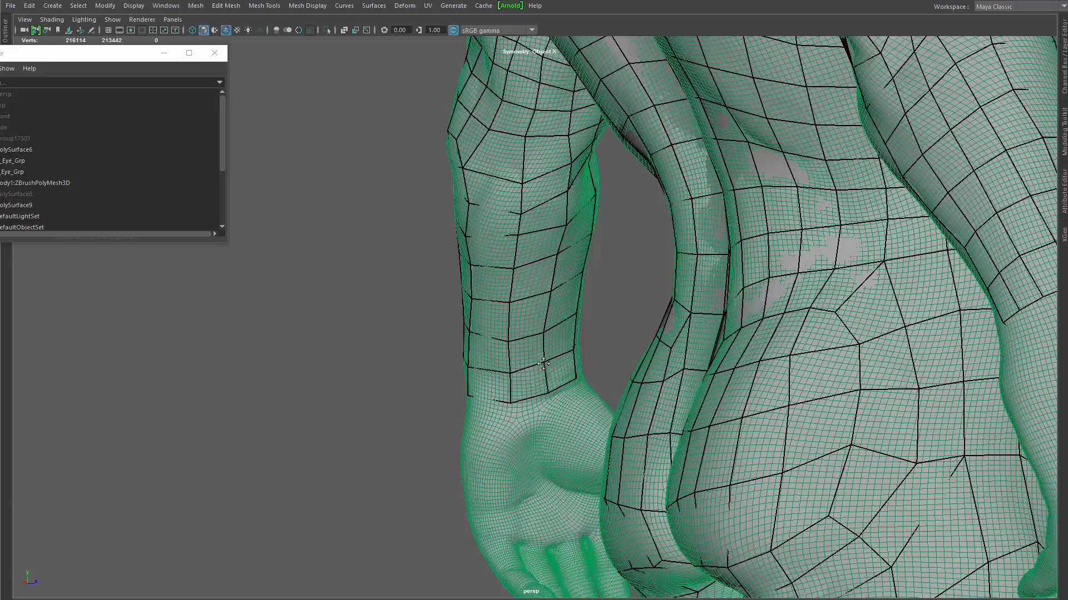
scroll(539, 139, "down", 4)
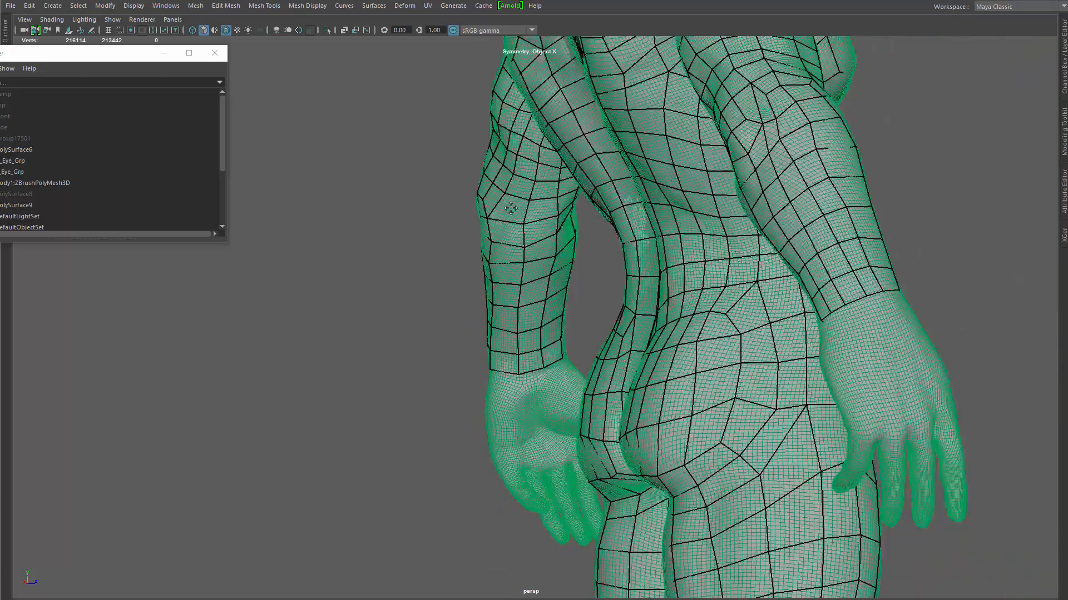
left_click_drag(539, 140, 613, 176, "alt")
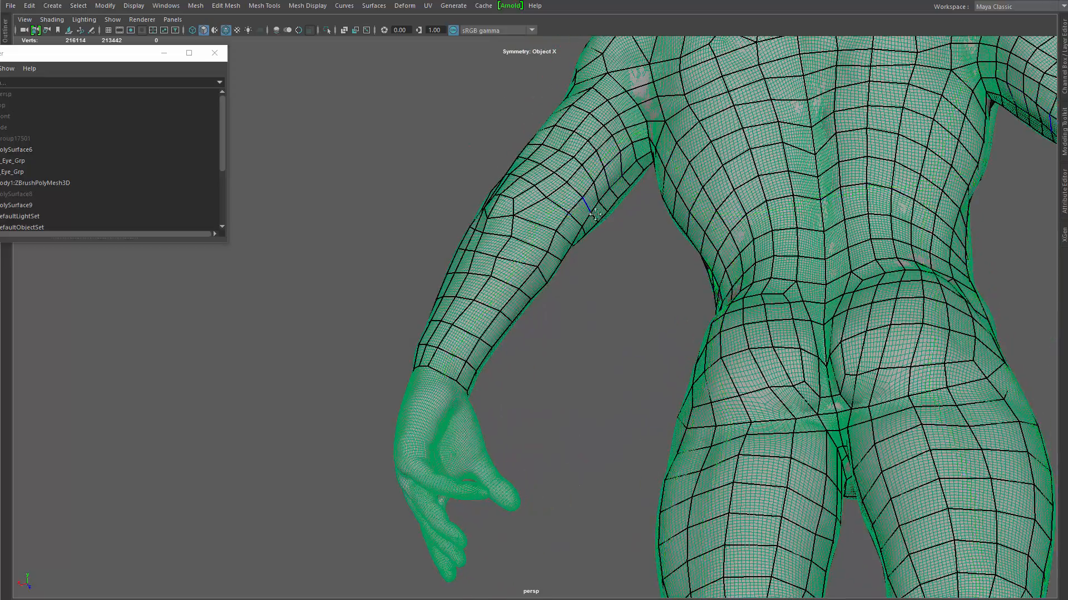
mouse_move(544, 217)
left_mouse_down("alt")
mouse_move(628, 219)
mouse_move(618, 228)
left_mouse_up("alt")
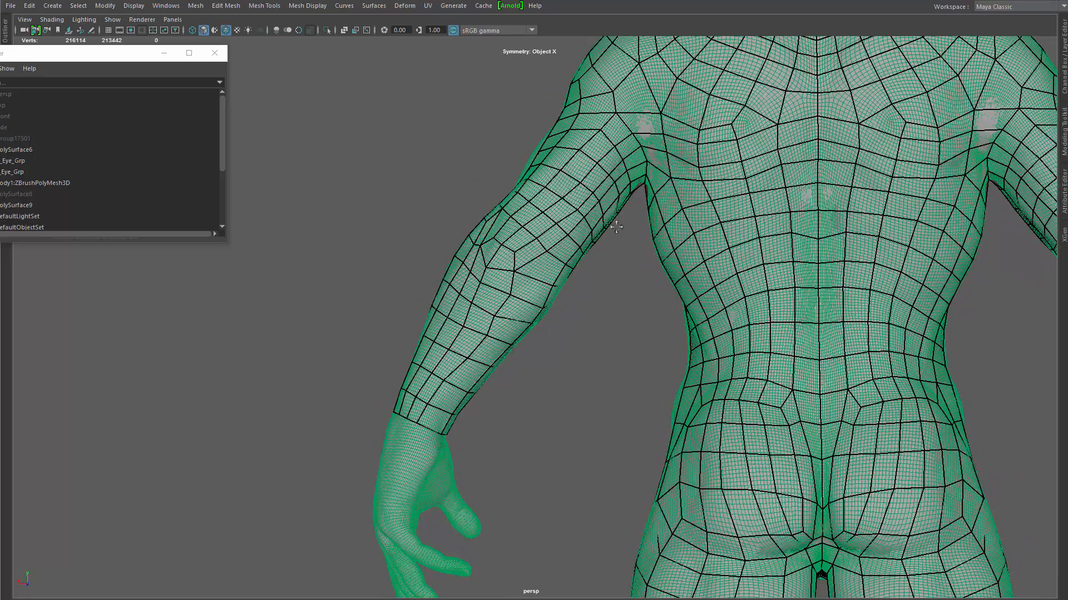
left_click_drag(643, 165, 610, 172, "shift")
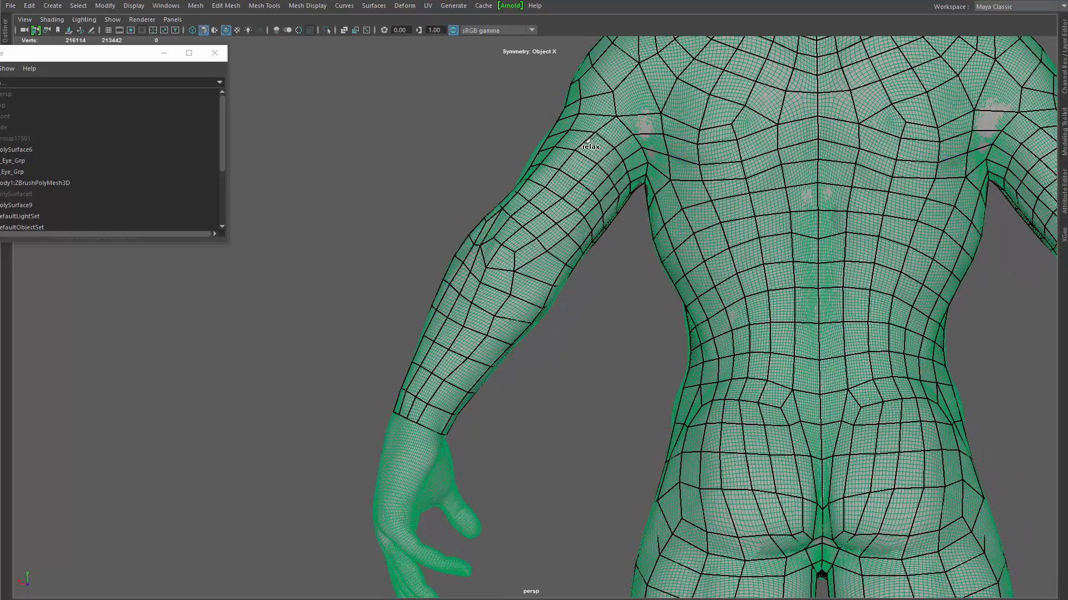
Step: Relax the quads around the back of the elbow to smooth the edge flow into the forearm
middle_click_drag(610, 171, 575, 279, "alt")
left_click_drag(575, 280, 500, 328, "alt")
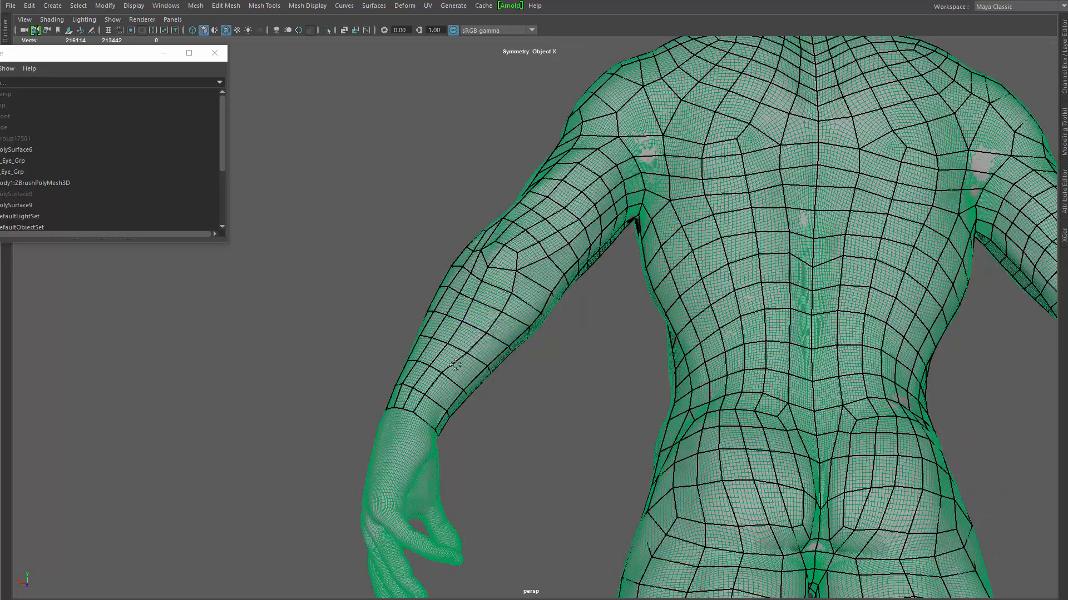
left_click_drag(455, 364, 439, 380, "alt")
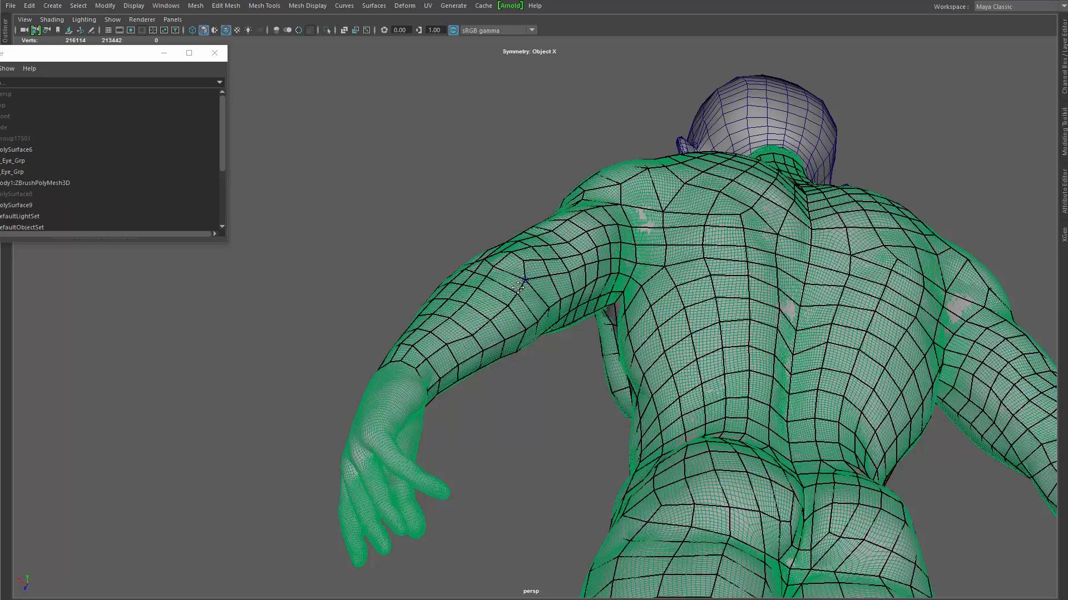
left_click_drag(518, 286, 499, 297, "alt")
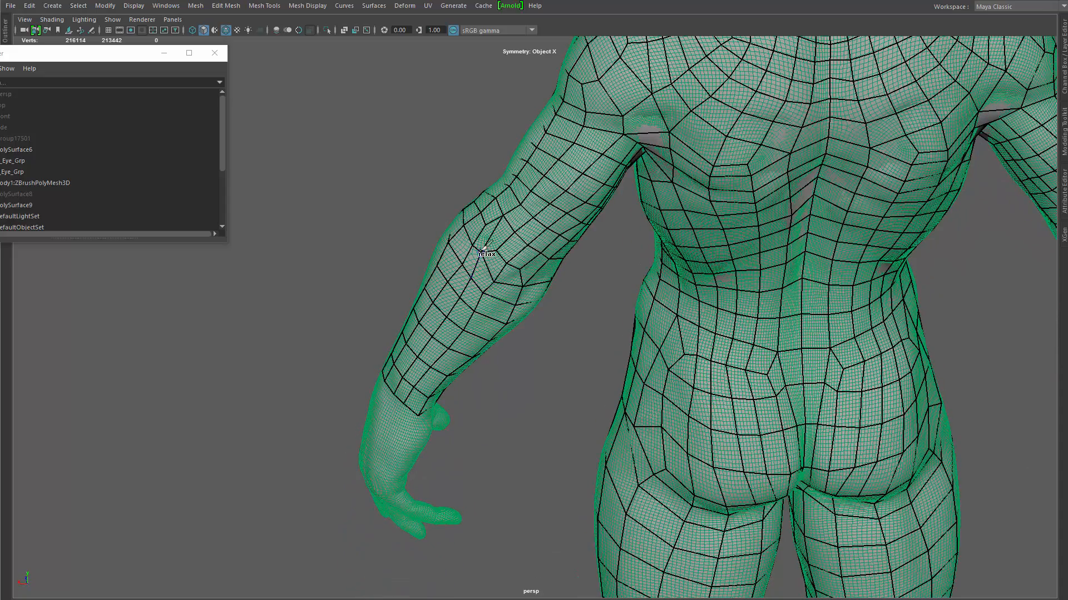
mouse_move(484, 249)
left_mouse_down("shift")
mouse_move(489, 214)
mouse_move(498, 270)
left_mouse_up("shift")
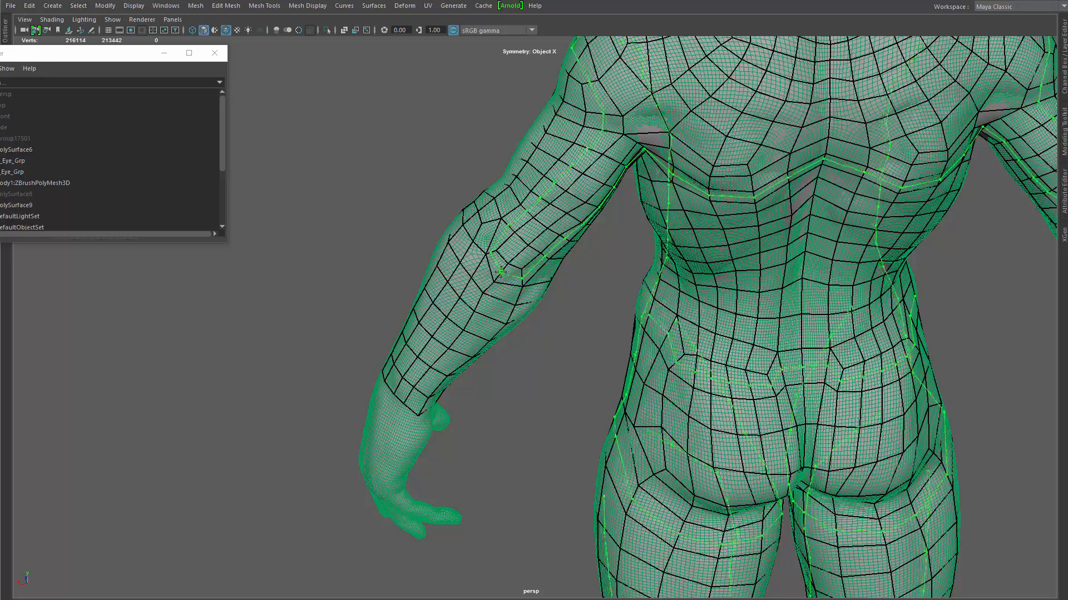
Step: Leave the Quad Draw tool and isolate the retopologized body mesh, hiding the sculpt
left_click_drag(500, 271, 638, 234, "alt")
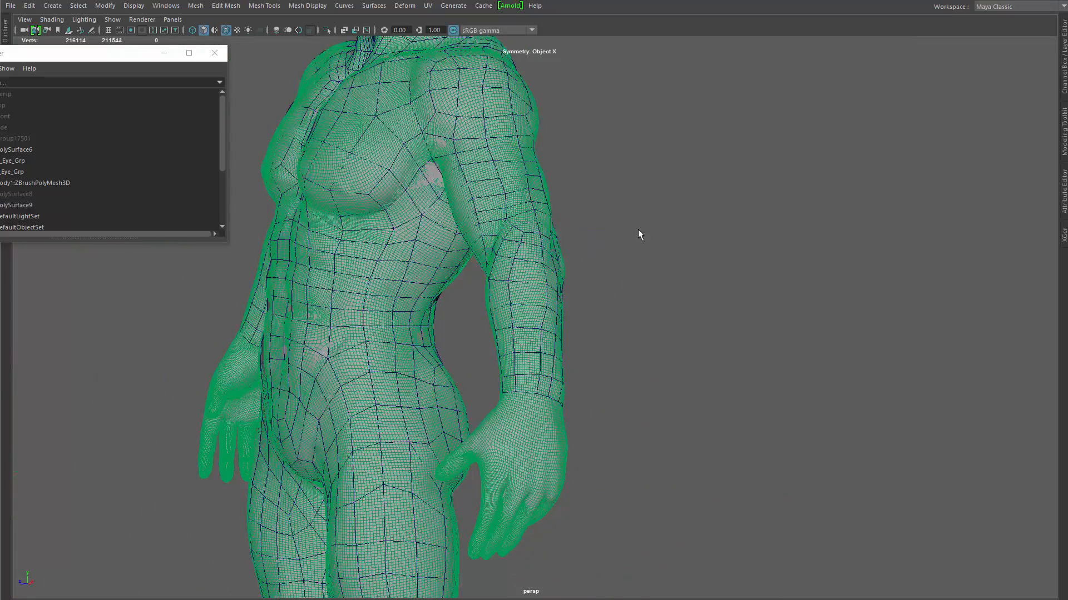
left_click(549, 310)
left_click_drag(591, 329, 501, 334, "alt")
key("ctrl+1")
left_click(346, 394)
left_click_drag(428, 411, 455, 299, "alt")
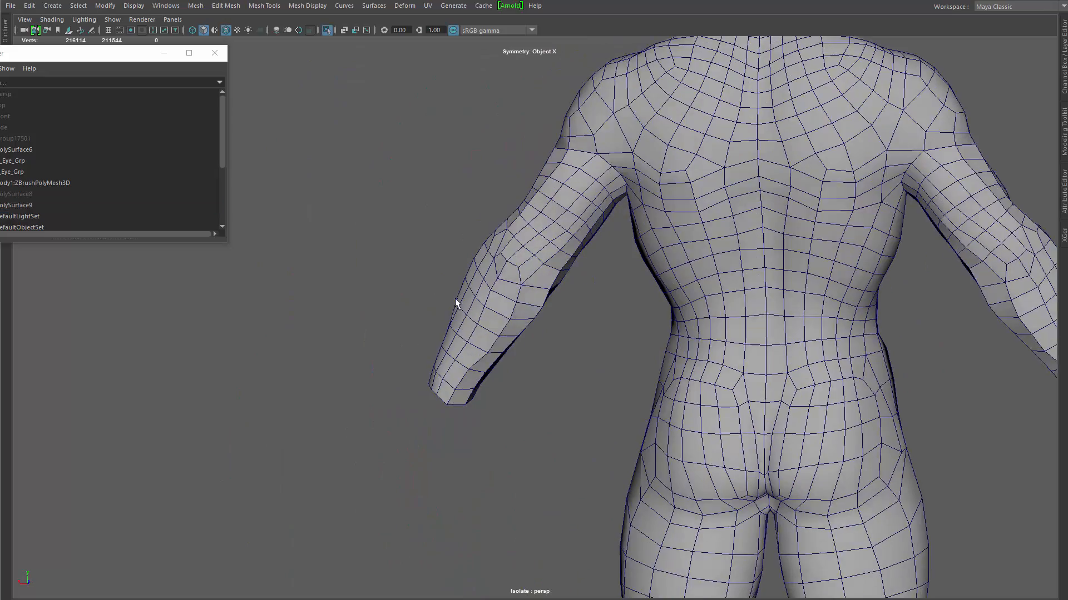
left_click(455, 300)
right_click_drag(538, 238, 473, 302)
left_click(460, 303)
Step: Examine the isolated body mesh from the front, side and back to check its edge flow and silhouette
left_click_drag(460, 302, 643, 389, "alt")
left_click_drag(559, 387, 593, 384, "alt")
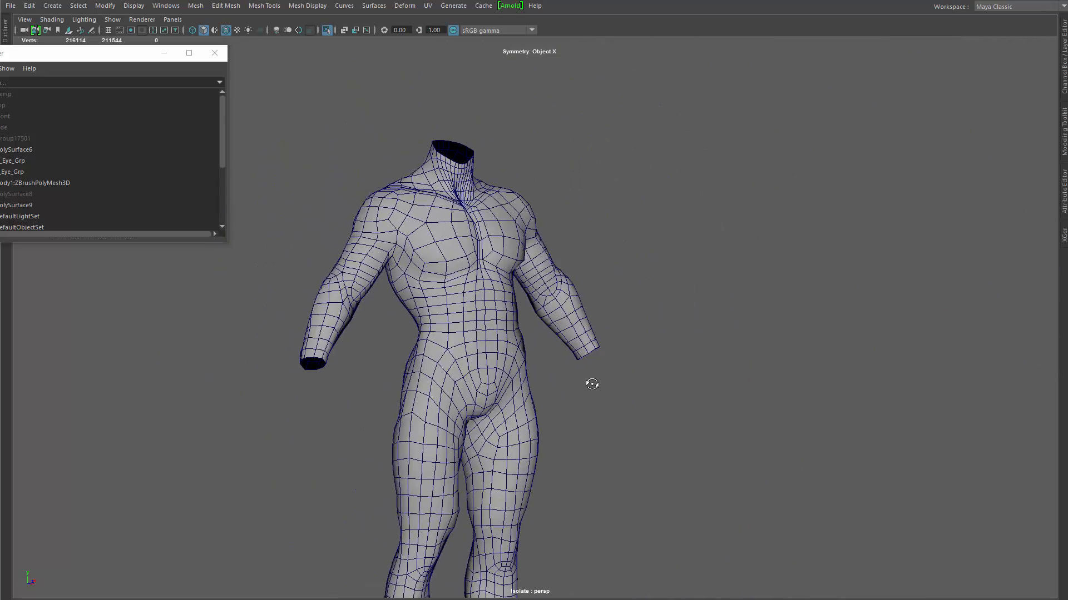
right_click_drag(592, 384, 385, 281, "alt")
left_click_drag(445, 422, 409, 435, "alt")
left_click(445, 427)
middle_click_drag(603, 401, 620, 348, "alt")
right_click_drag(620, 347, 678, 410, "alt")
middle_click_drag(679, 410, 722, 396, "alt")
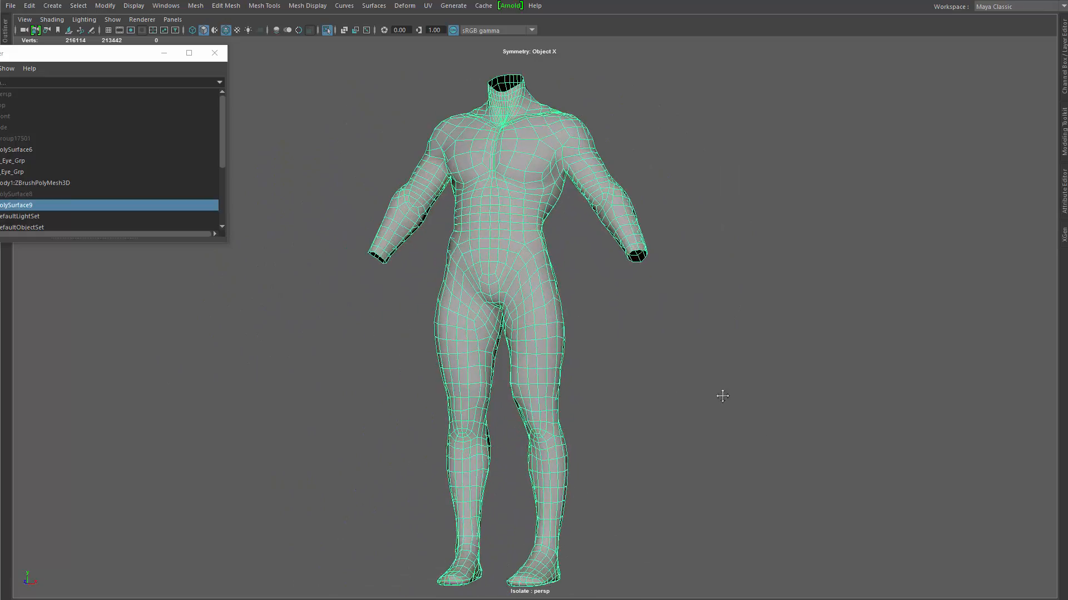
left_click_drag(723, 396, 680, 344, "alt")
middle_click_drag(681, 343, 704, 357, "alt")
left_click_drag(704, 357, 749, 368, "alt")
middle_click_drag(749, 368, 672, 388, "alt")
right_click_drag(673, 388, 715, 397, "alt")
left_click_drag(715, 397, 470, 353, "alt")
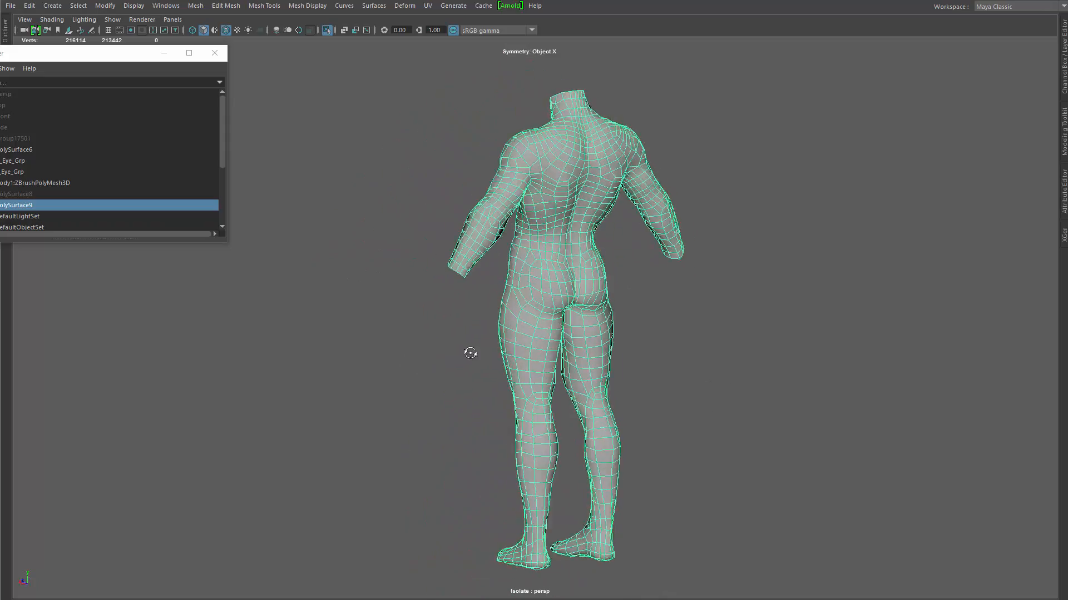
right_click_drag(470, 354, 524, 371, "alt")
left_click_drag(524, 372, 606, 342, "alt")
Step: Adjust the vertices on the outer side of the hip, then return to object selection
key("F9")
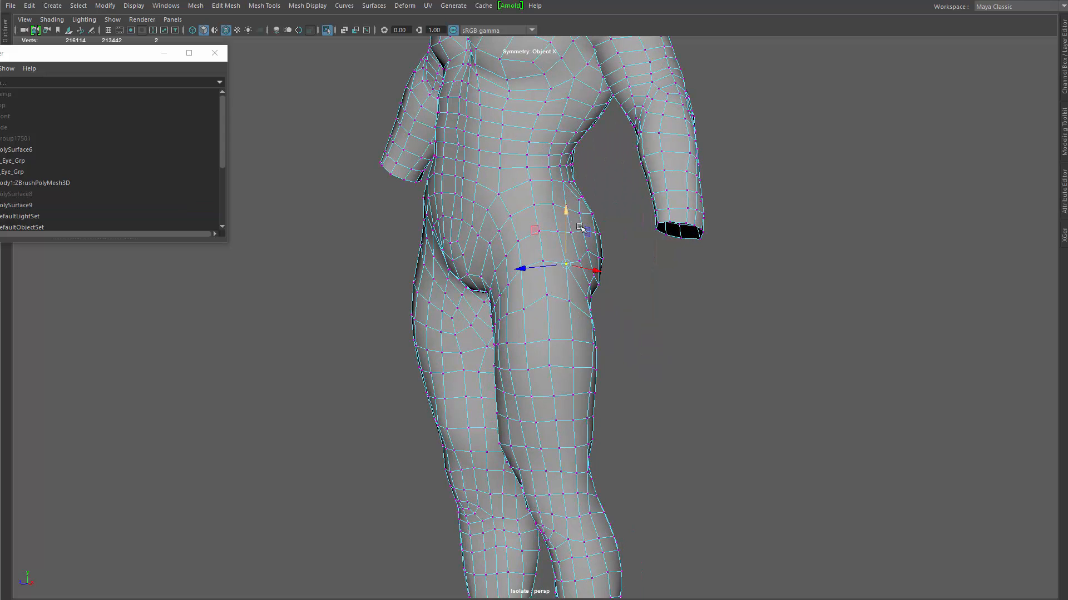
left_click(589, 256)
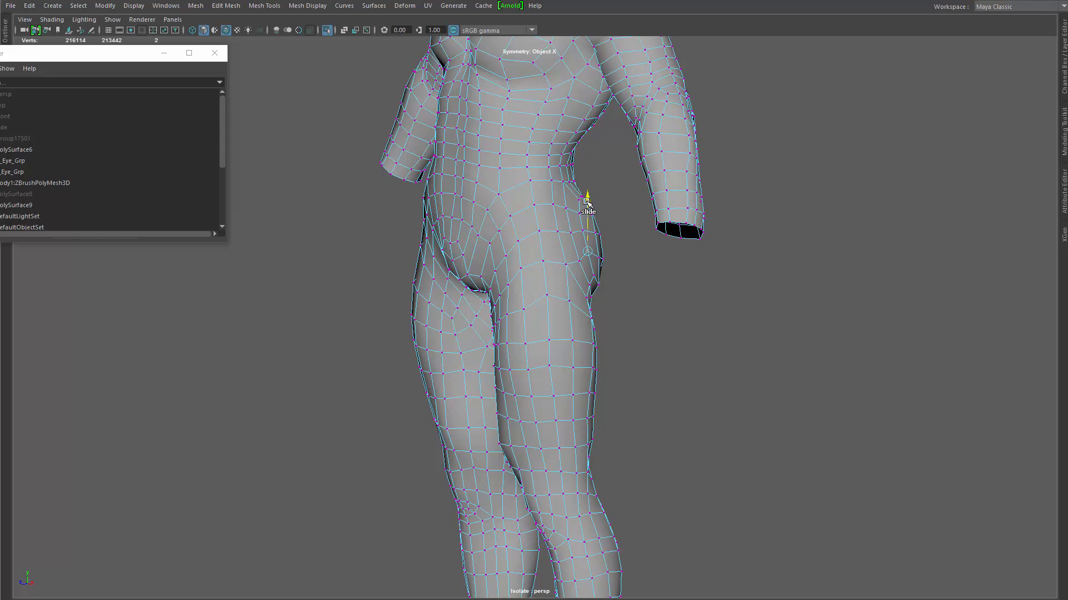
right_click_drag(590, 241, 606, 228)
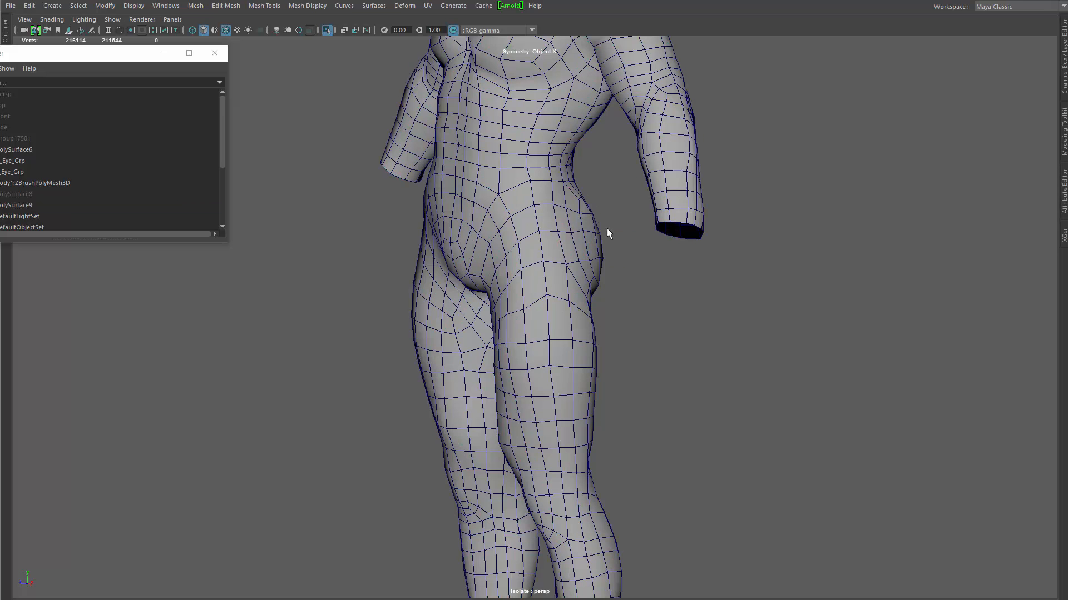
left_click(594, 275)
Step: Examine the full figure, then the torso and arm topology of the isolated mesh from the front
left_click_drag(494, 350, 556, 367, "alt")
scroll(505, 277, "down", 4)
left_click_drag(501, 284, 412, 379, "alt")
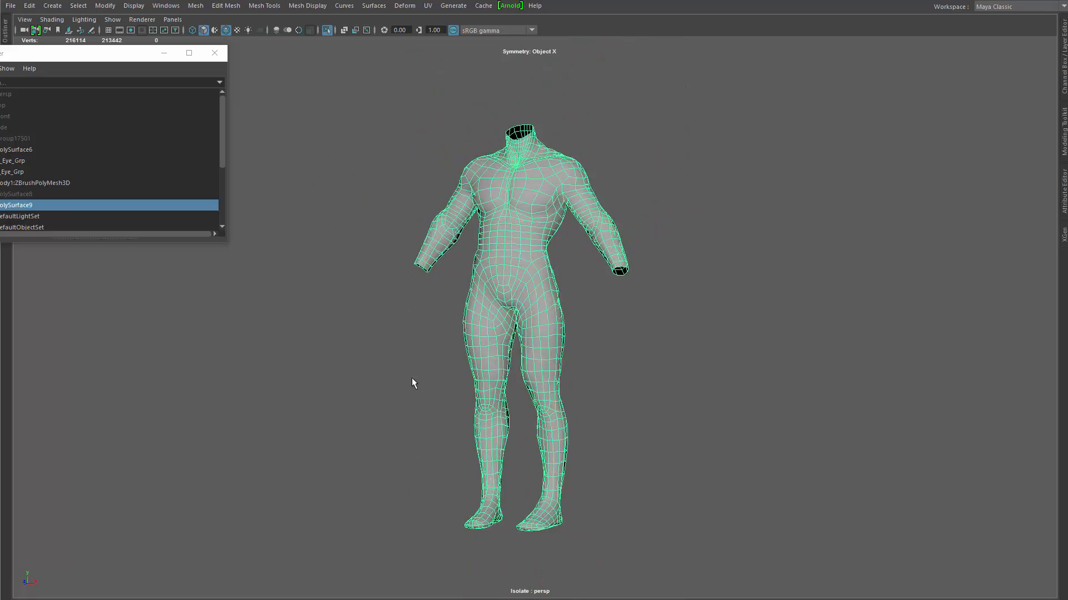
left_click(439, 319)
scroll(459, 329, "up", 3)
left_click_drag(459, 328, 601, 372, "alt")
right_click_drag(599, 371, 779, 495, "alt")
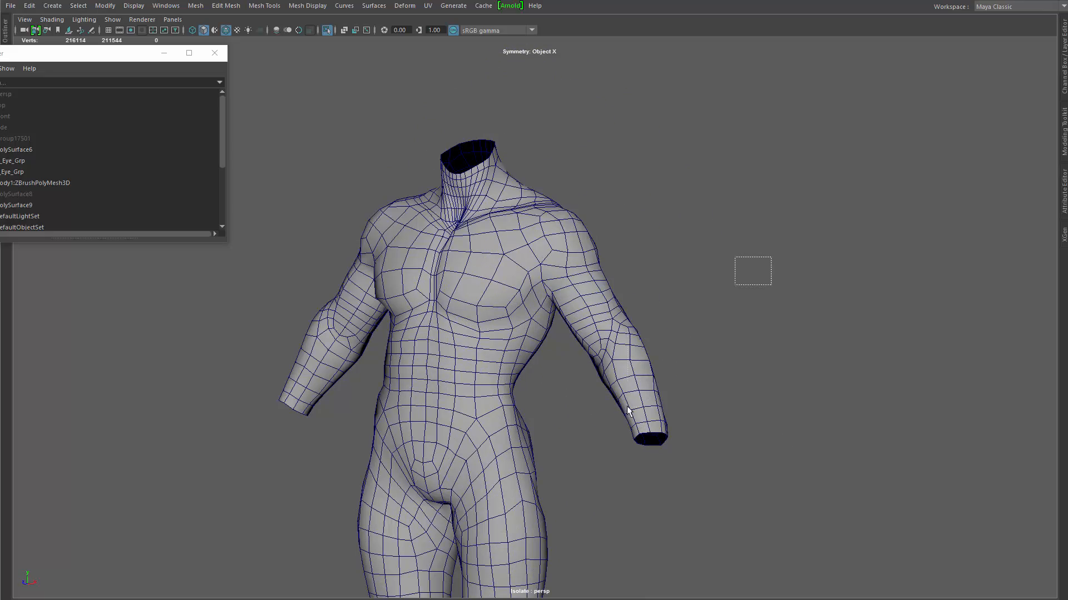